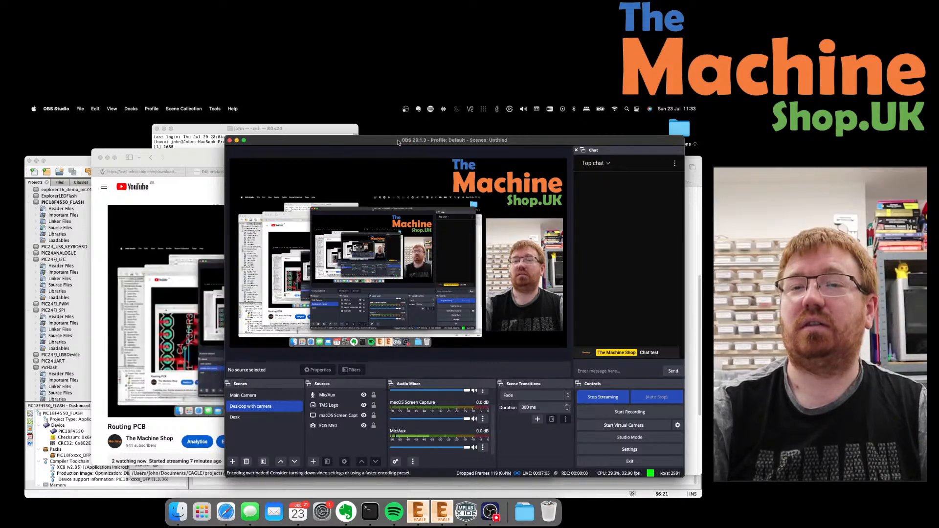
Move OBS to the left and the YouTube Safari window onto the other display.
{"action": "left_click_drag", "start_coordinate": [288, 142], "coordinate": [24, 147]}
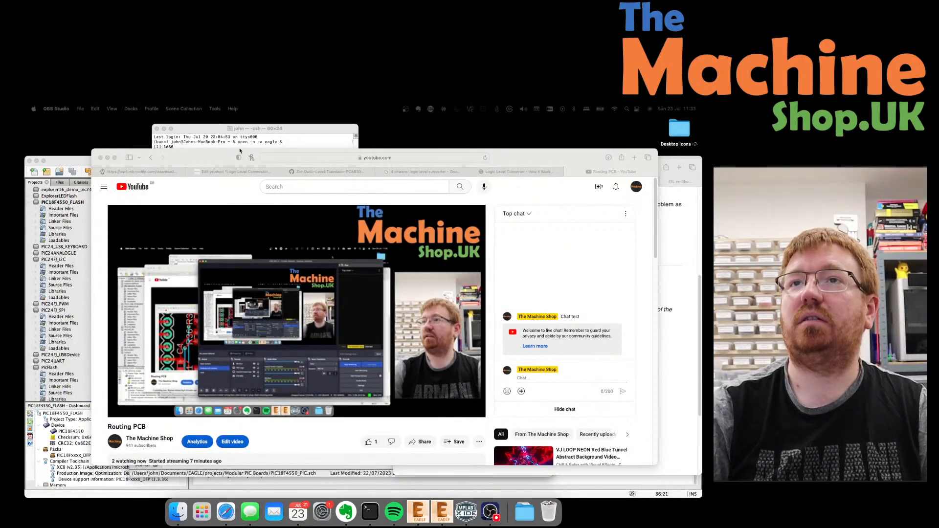
{"action": "left_click_drag", "start_coordinate": [222, 158], "coordinate": [25, 154]}
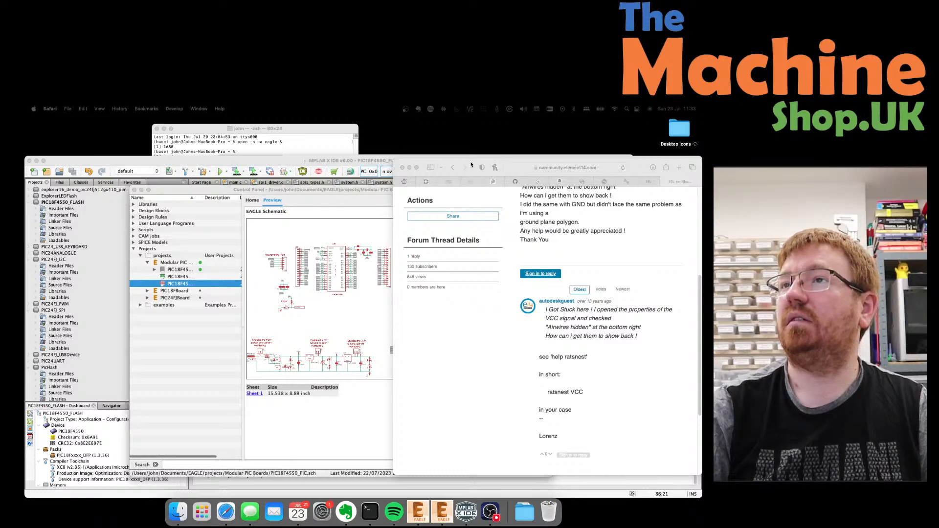
Clear the forum page and maximize the EAGLE board and schematic windows.
{"action": "left_click", "coordinate": [403, 168]}
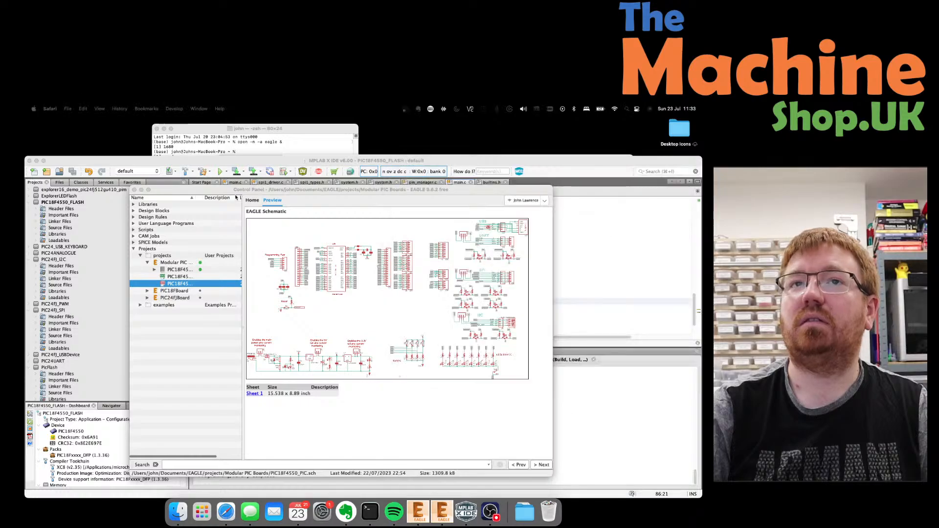
{"action": "left_click_drag", "start_coordinate": [0, 147], "coordinate": [534, 149]}
{"action": "double_click", "coordinate": [414, 131]}
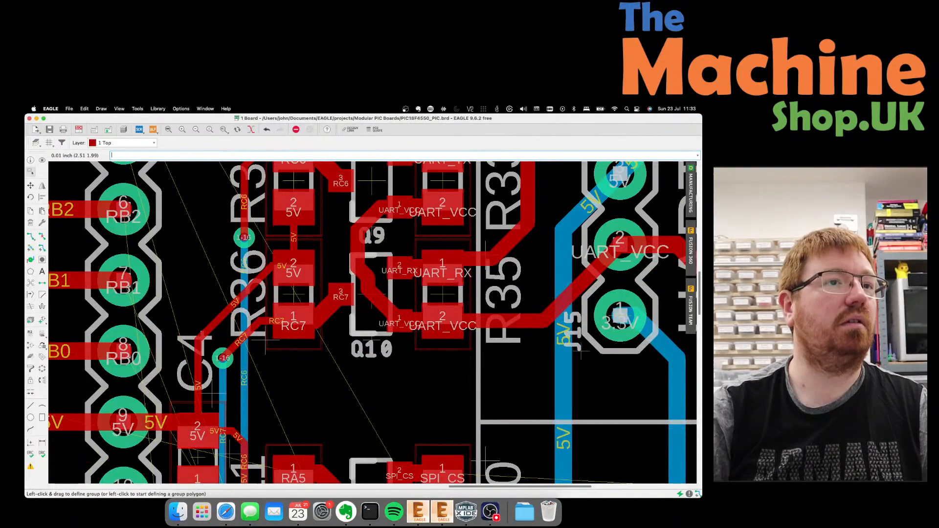
{"action": "left_click_drag", "start_coordinate": [25, 159], "coordinate": [528, 161]}
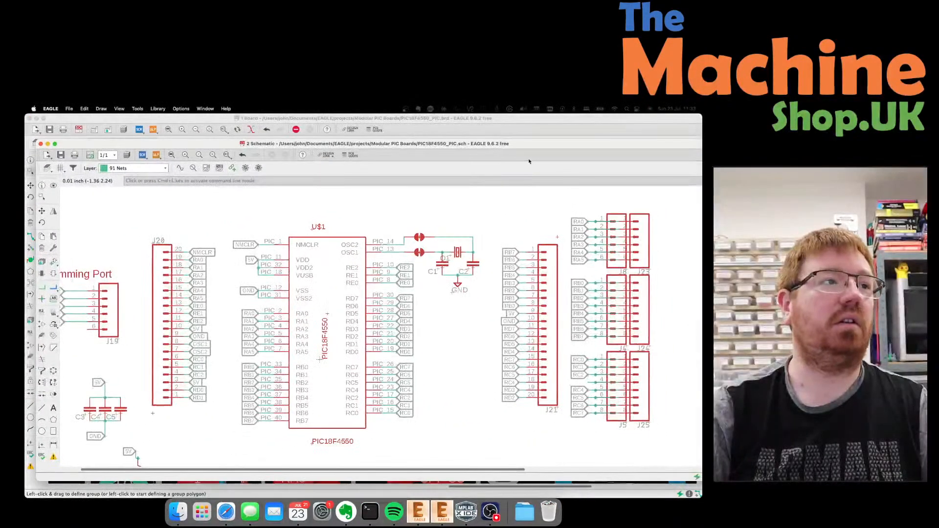
{"action": "double_click", "coordinate": [357, 146]}
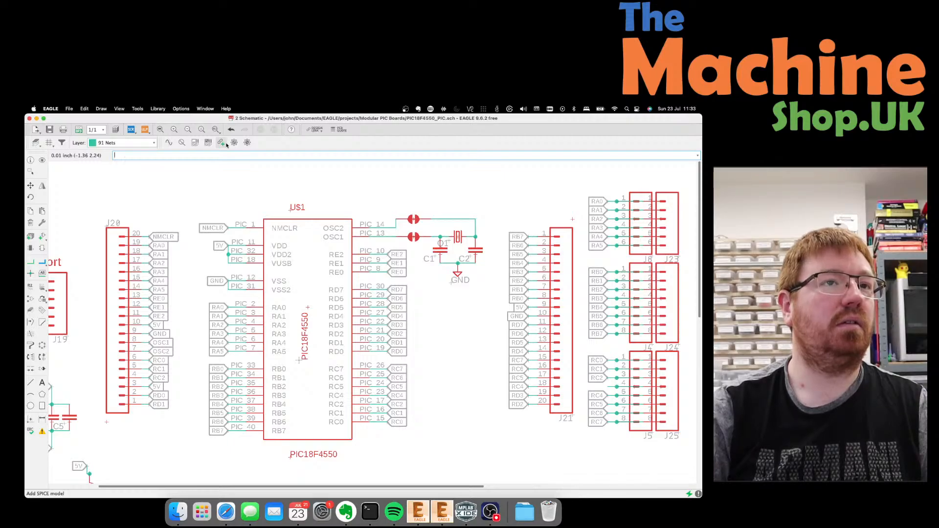
Minimize the Control Panel and switch to the PIC18F4550_PIC.brd board layout.
{"action": "left_click", "coordinate": [30, 171]}
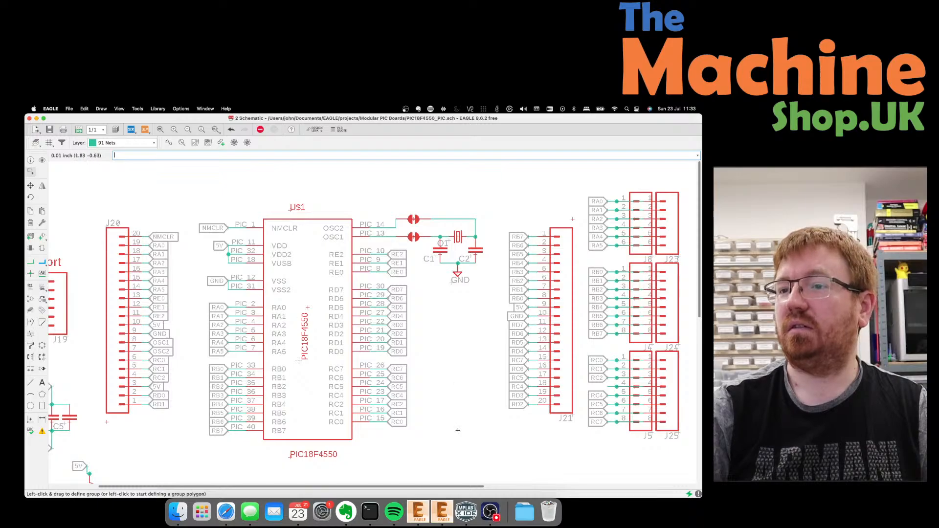
{"action": "left_click", "coordinate": [420, 517]}
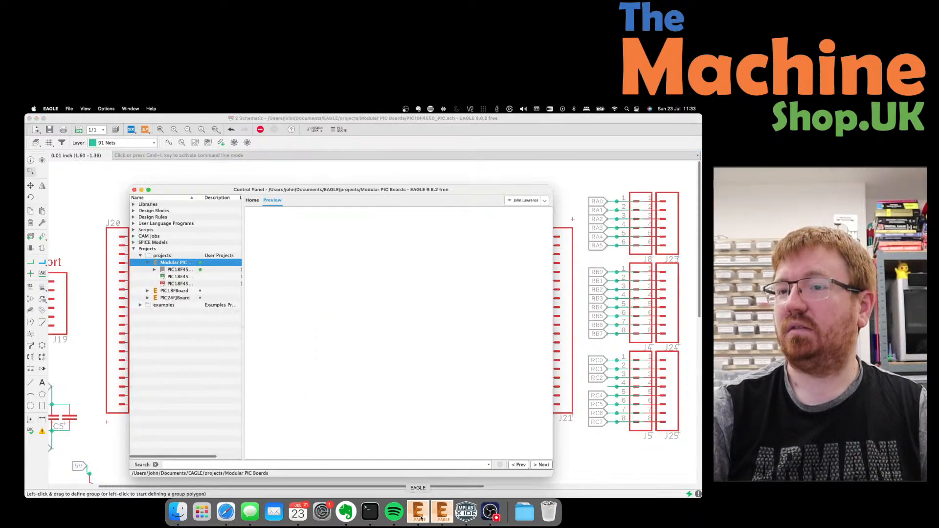
{"action": "left_click", "coordinate": [140, 190]}
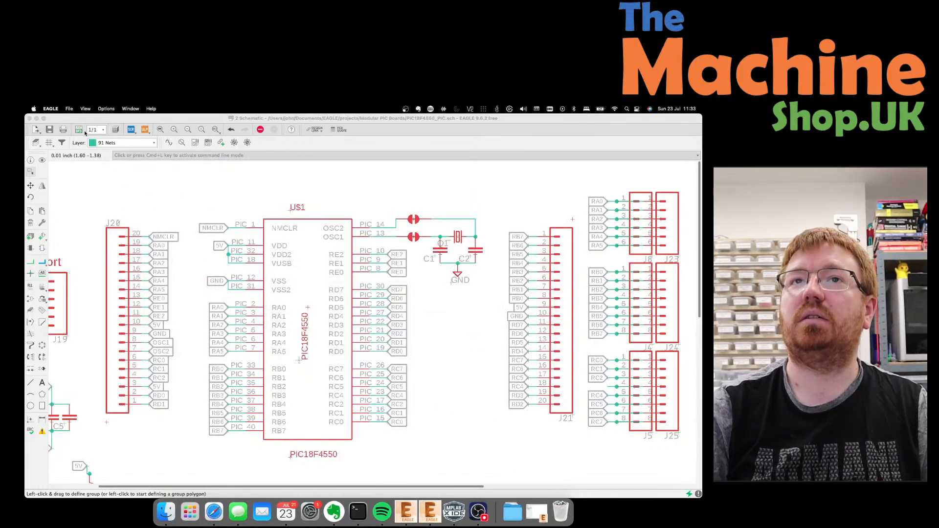
{"action": "left_click", "coordinate": [82, 131]}
{"action": "left_click", "coordinate": [80, 131]}
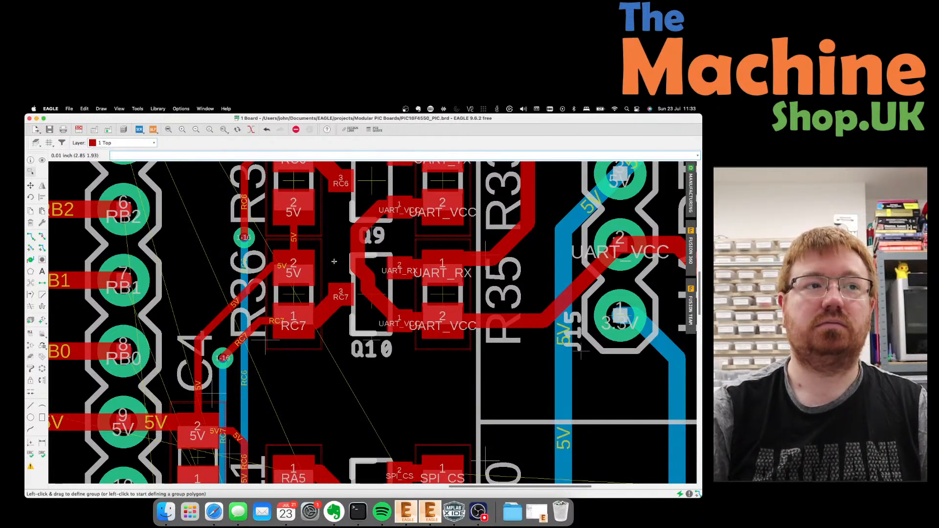
{"action": "scroll", "coordinate": [323, 307], "scroll_direction": "down", "scroll_amount": 1}
{"action": "scroll", "coordinate": [324, 306], "scroll_direction": "down", "scroll_amount": 2}
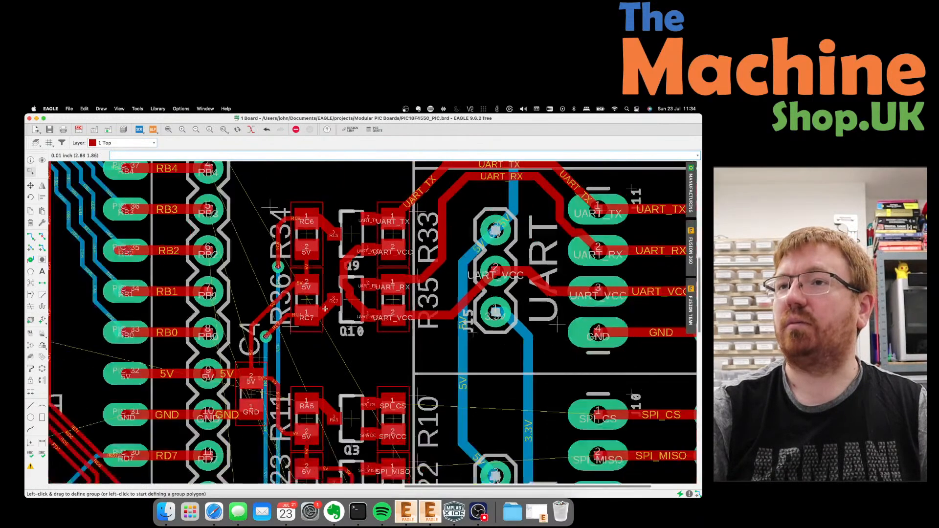
{"action": "scroll", "coordinate": [330, 305], "scroll_direction": "down", "scroll_amount": 5}
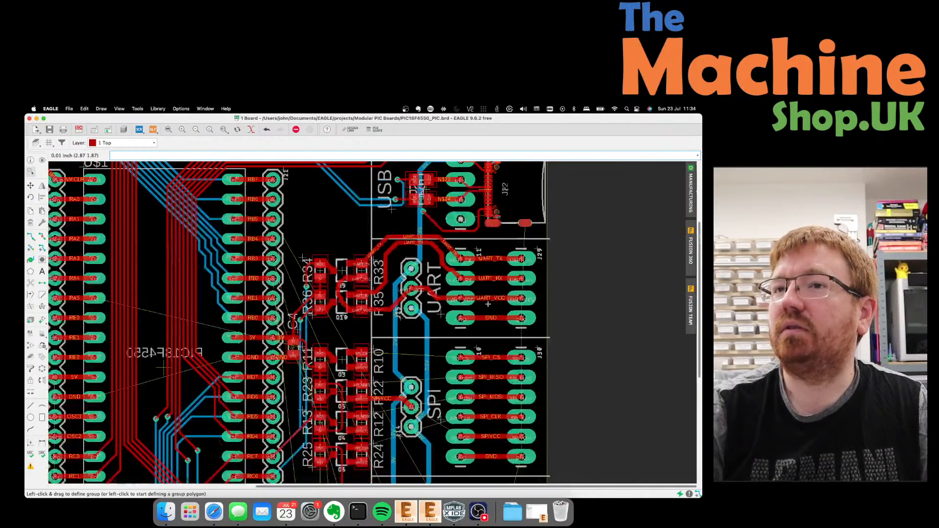
{"action": "scroll", "coordinate": [488, 305], "scroll_direction": "down", "scroll_amount": 1}
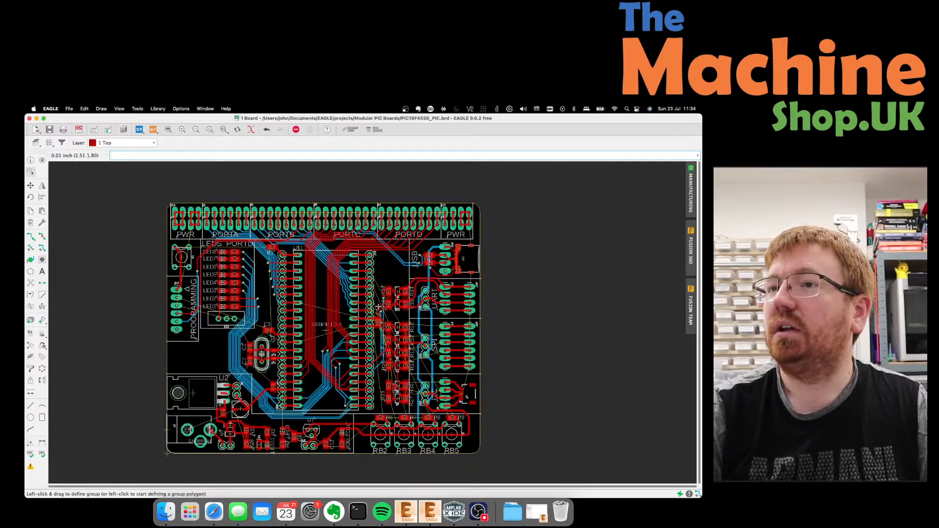
{"action": "scroll", "coordinate": [377, 306], "scroll_direction": "up", "scroll_amount": 2}
{"action": "scroll", "coordinate": [358, 278], "scroll_direction": "down", "scroll_amount": 1}
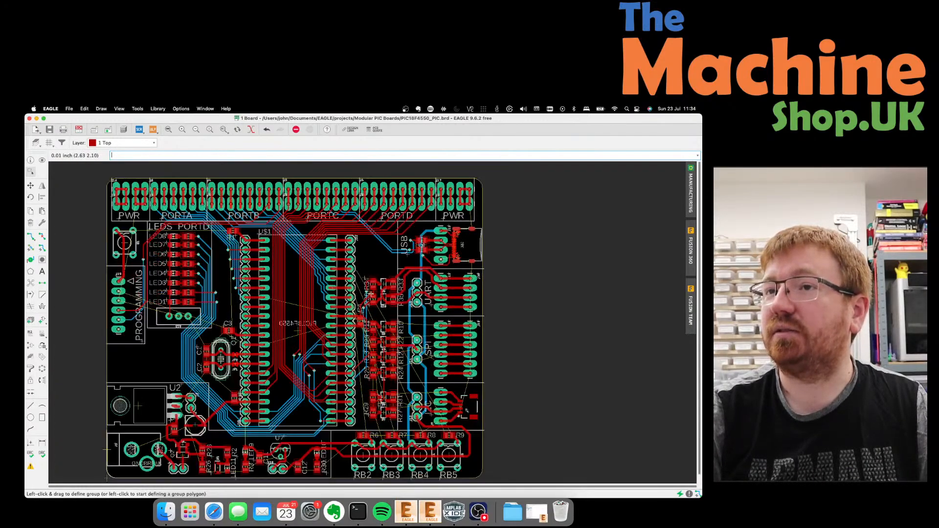
{"action": "scroll", "coordinate": [370, 294], "scroll_direction": "down", "scroll_amount": 1}
{"action": "scroll", "coordinate": [405, 339], "scroll_direction": "up", "scroll_amount": 3}
{"action": "scroll", "coordinate": [412, 374], "scroll_direction": "down", "scroll_amount": 1}
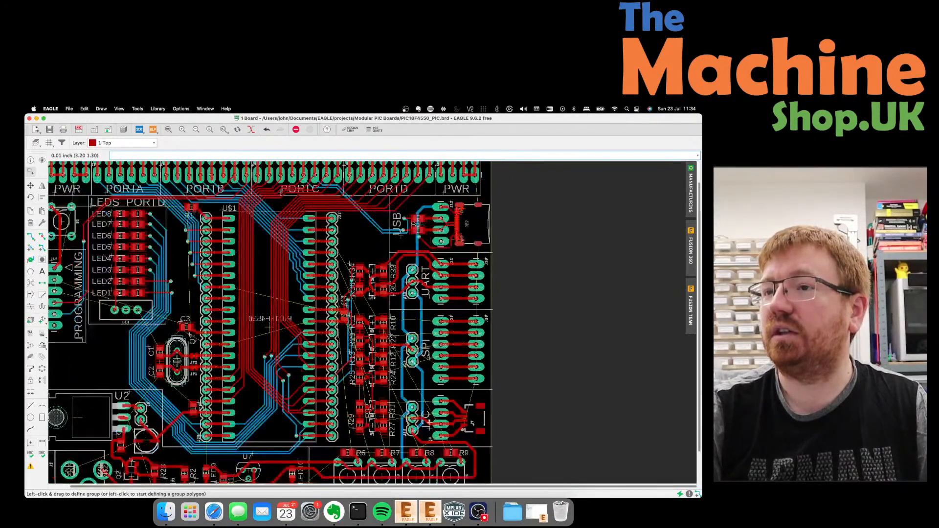
{"action": "scroll", "coordinate": [406, 365], "scroll_direction": "down", "scroll_amount": 1}
{"action": "scroll", "coordinate": [437, 458], "scroll_direction": "up", "scroll_amount": 5}
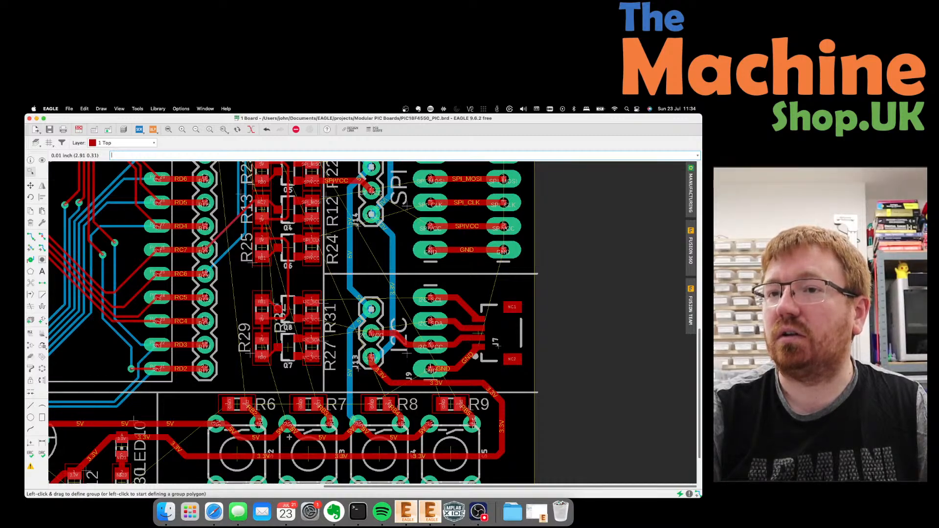
{"action": "scroll", "coordinate": [289, 437], "scroll_direction": "up", "scroll_amount": 3}
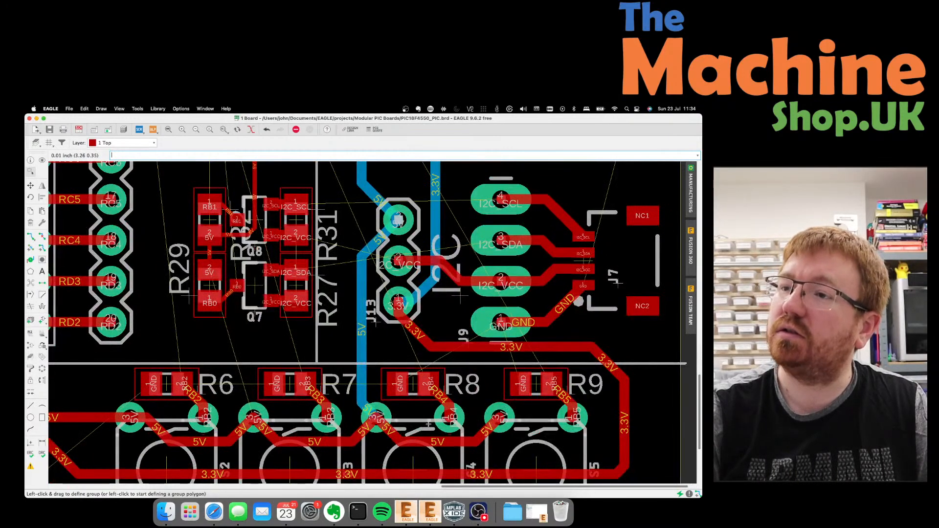
{"action": "scroll", "coordinate": [518, 441], "scroll_direction": "down", "scroll_amount": 4}
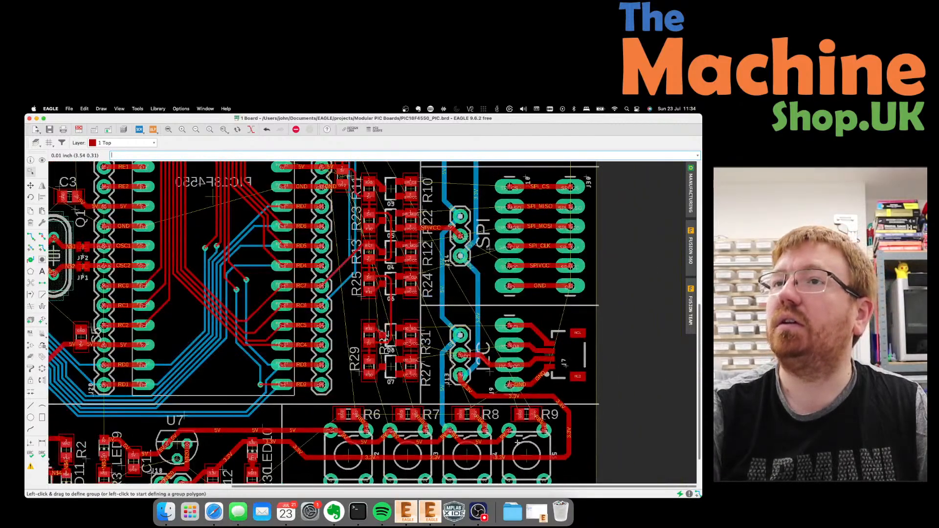
{"action": "scroll", "coordinate": [376, 348], "scroll_direction": "up", "scroll_amount": 3}
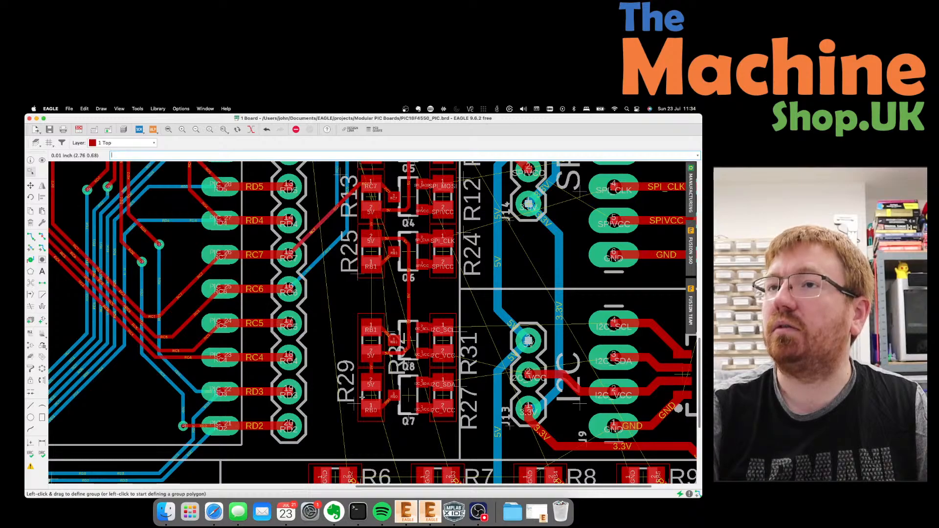
{"action": "scroll", "coordinate": [362, 397], "scroll_direction": "down", "scroll_amount": 5}
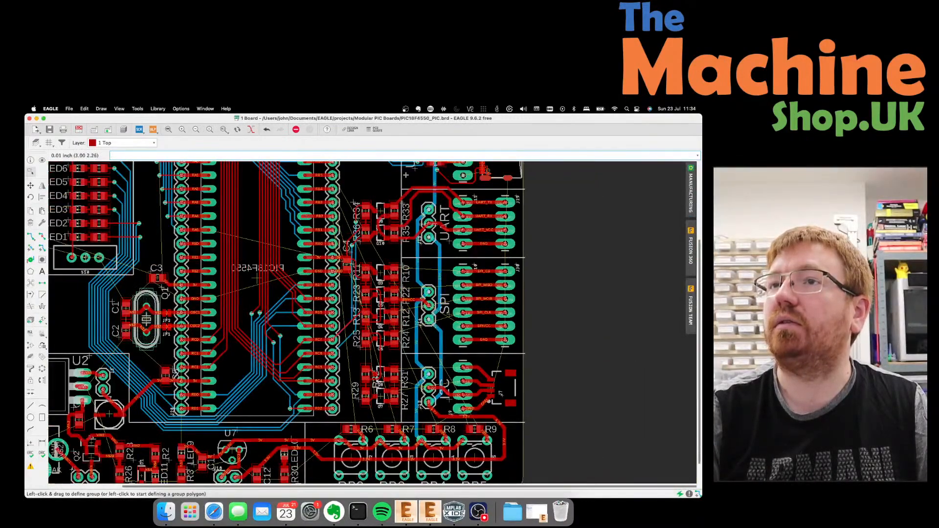
{"action": "scroll", "coordinate": [372, 235], "scroll_direction": "down", "scroll_amount": 3}
{"action": "scroll", "coordinate": [339, 290], "scroll_direction": "up", "scroll_amount": 4}
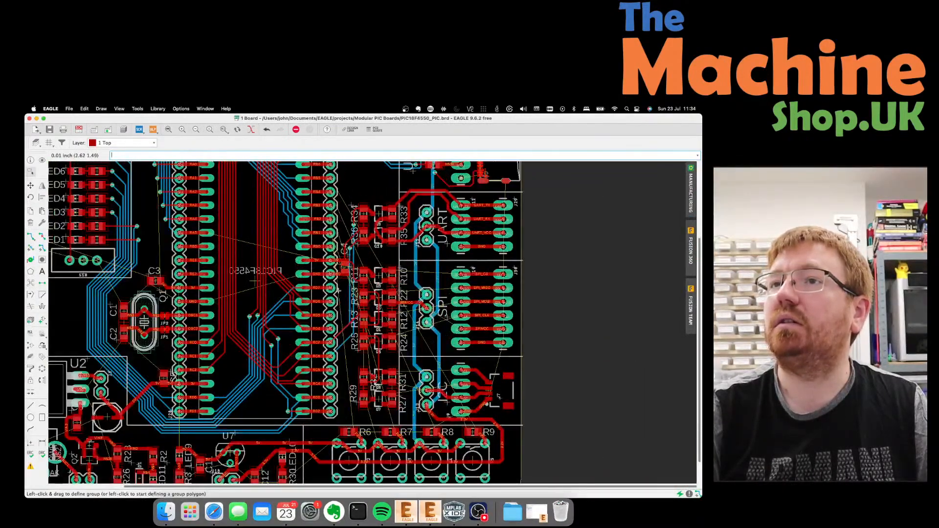
{"action": "scroll", "coordinate": [338, 290], "scroll_direction": "down", "scroll_amount": 3}
{"action": "scroll", "coordinate": [417, 179], "scroll_direction": "up", "scroll_amount": 5}
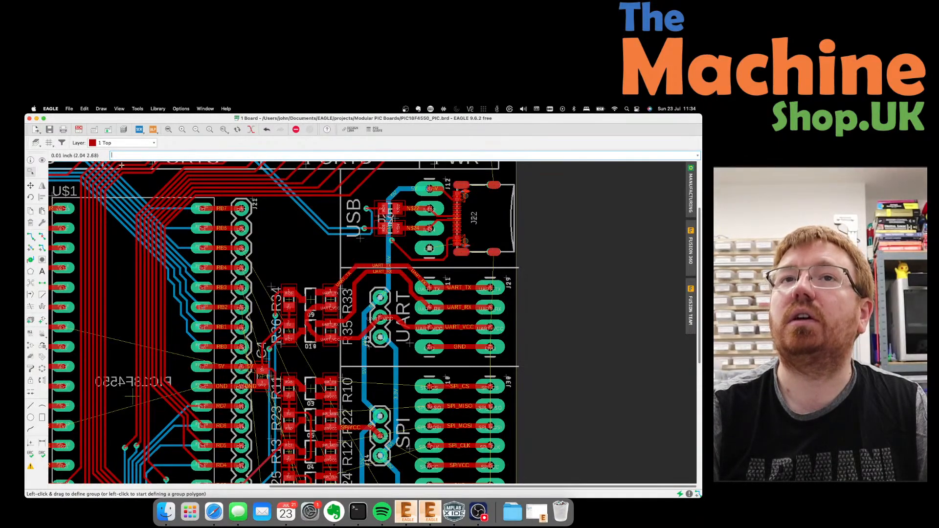
Start an RB0 trace on layer 16 Bottom from the J21 header pad.
{"action": "left_click", "coordinate": [31, 237]}
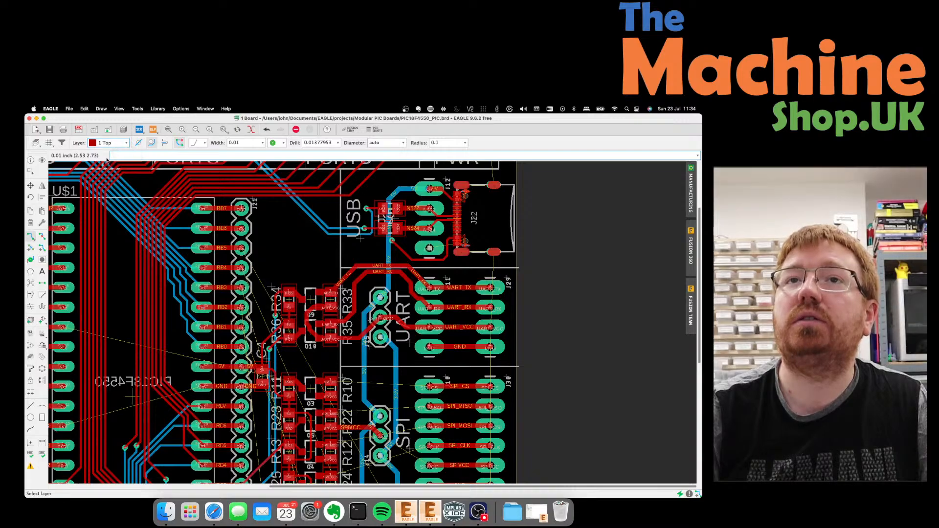
{"action": "left_click", "coordinate": [124, 144]}
{"action": "left_click", "coordinate": [106, 151]}
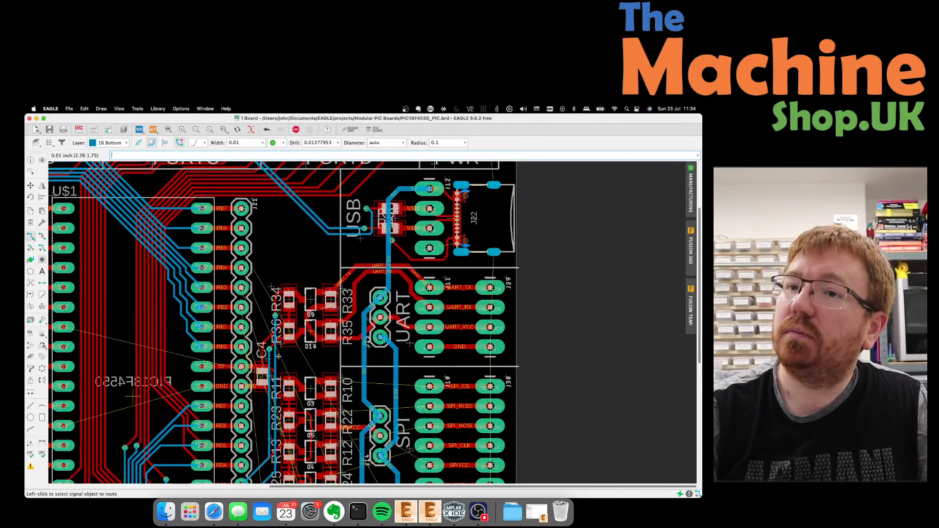
{"action": "left_click", "coordinate": [245, 345]}
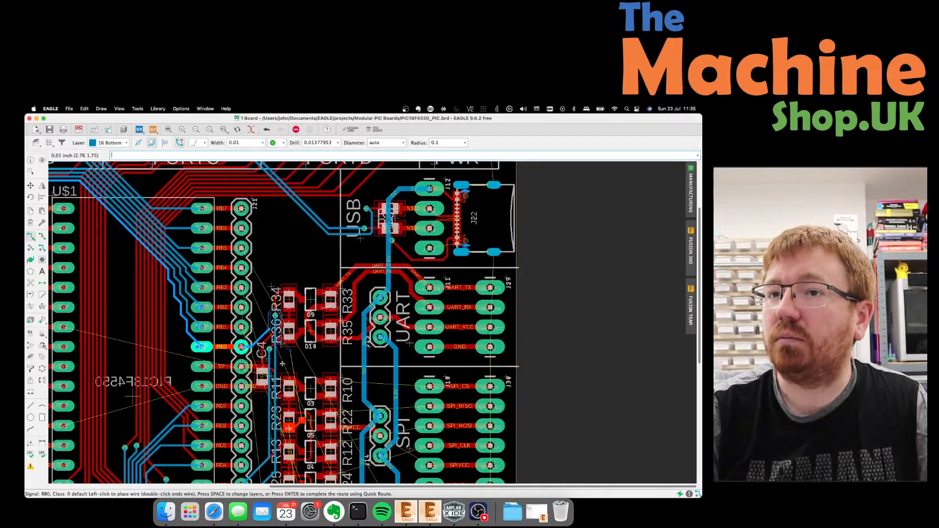
Undo the RB0 bend near R34 and restart the bottom trace toward Q5's RB0 pad.
{"action": "left_click", "coordinate": [286, 314]}
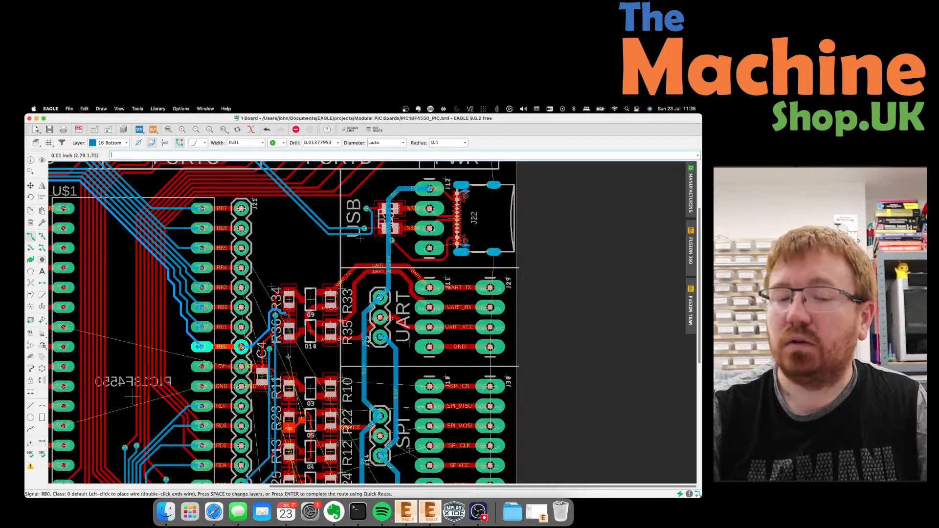
{"action": "key", "text": "super+z"}
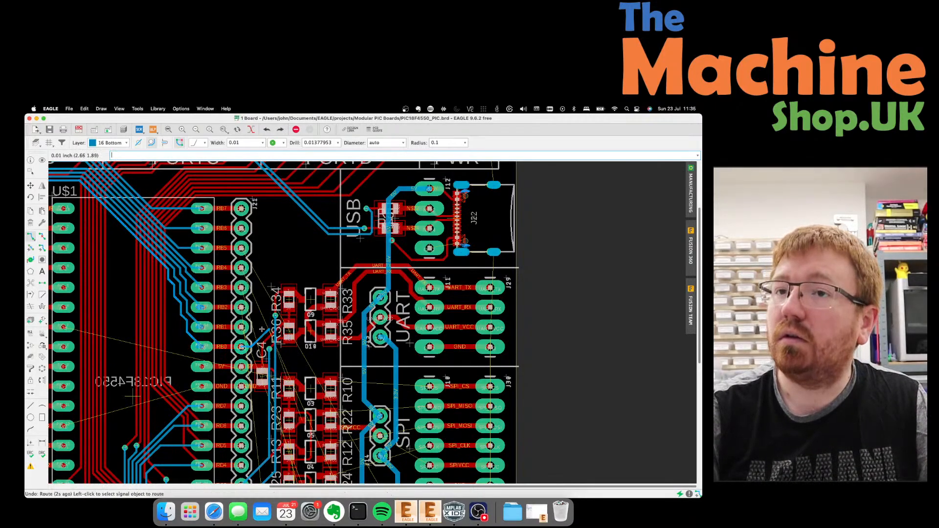
{"action": "left_click", "coordinate": [269, 327]}
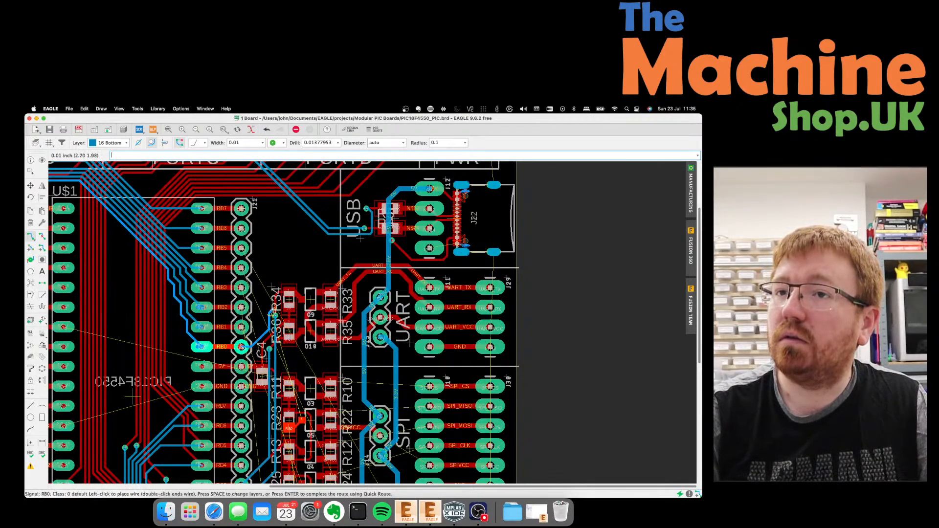
{"action": "scroll", "coordinate": [286, 312], "scroll_direction": "up", "scroll_amount": 4}
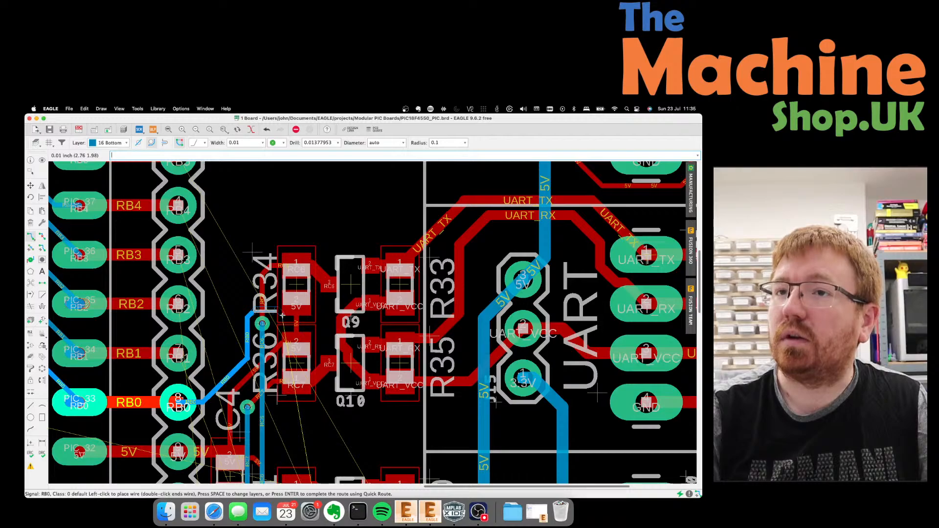
{"action": "scroll", "coordinate": [257, 391], "scroll_direction": "down", "scroll_amount": 5}
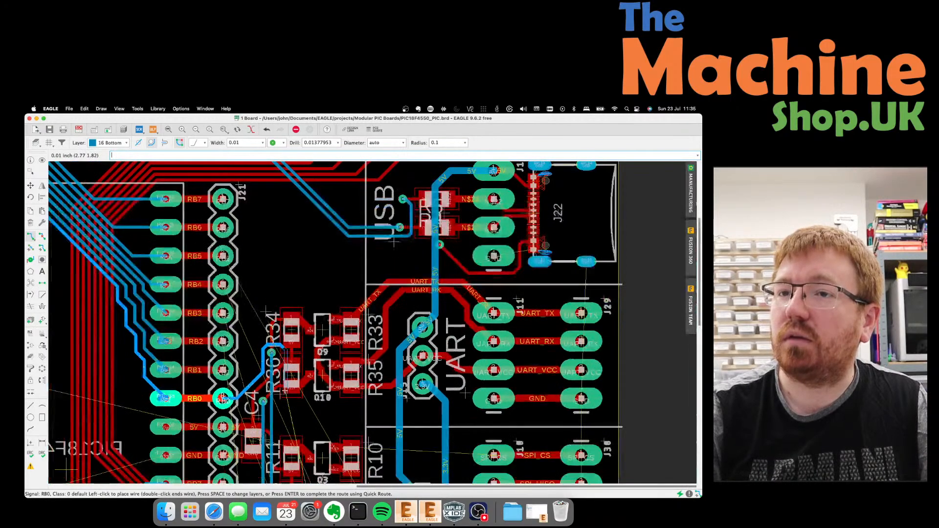
{"action": "scroll", "coordinate": [259, 393], "scroll_direction": "down", "scroll_amount": 3}
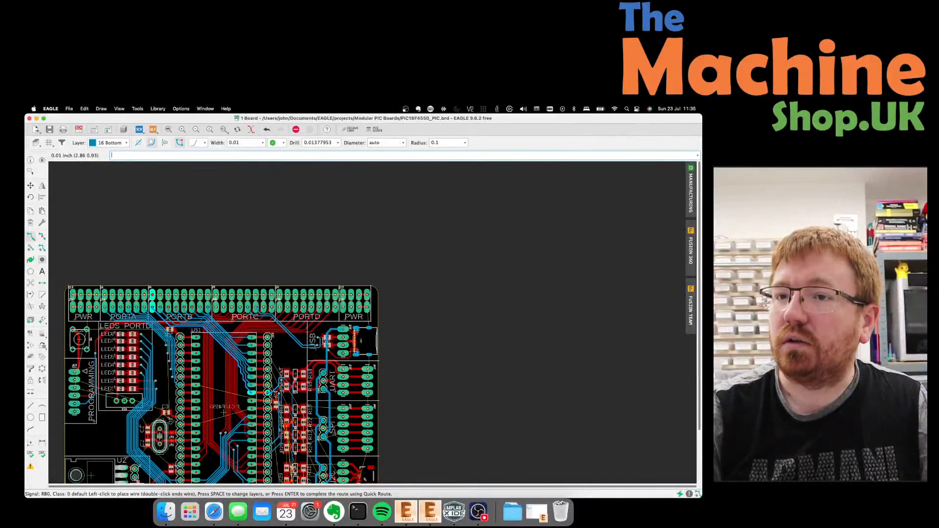
{"action": "scroll", "coordinate": [251, 334], "scroll_direction": "up", "scroll_amount": 5}
{"action": "scroll", "coordinate": [289, 334], "scroll_direction": "up", "scroll_amount": 5}
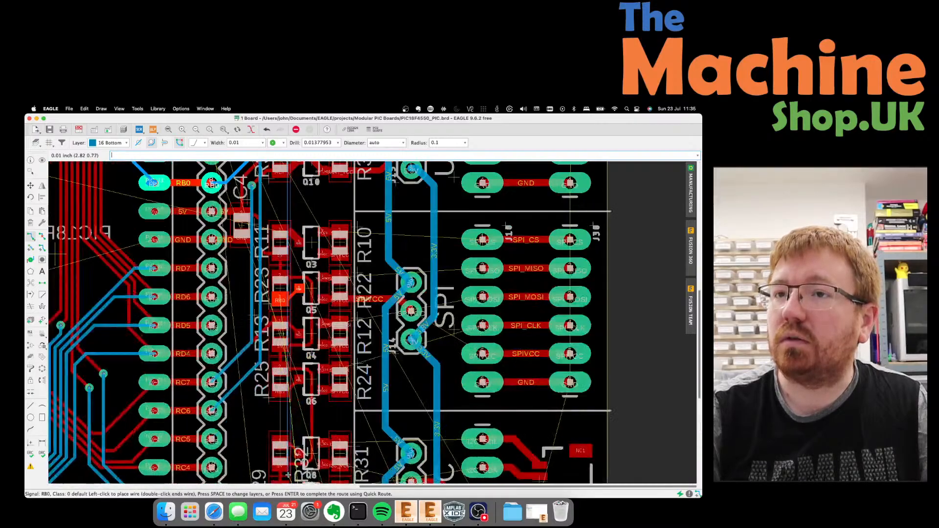
{"action": "scroll", "coordinate": [289, 334], "scroll_direction": "down", "scroll_amount": 2}
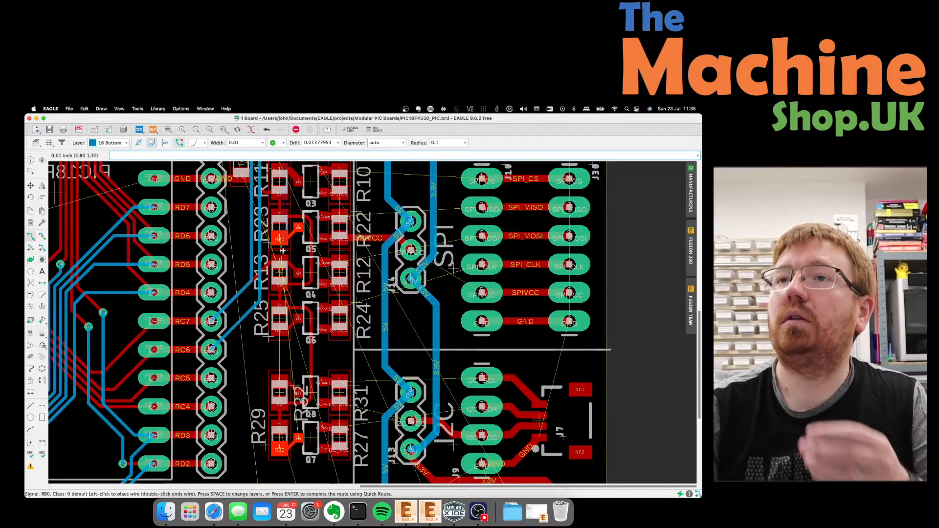
{"action": "scroll", "coordinate": [292, 234], "scroll_direction": "up", "scroll_amount": 5}
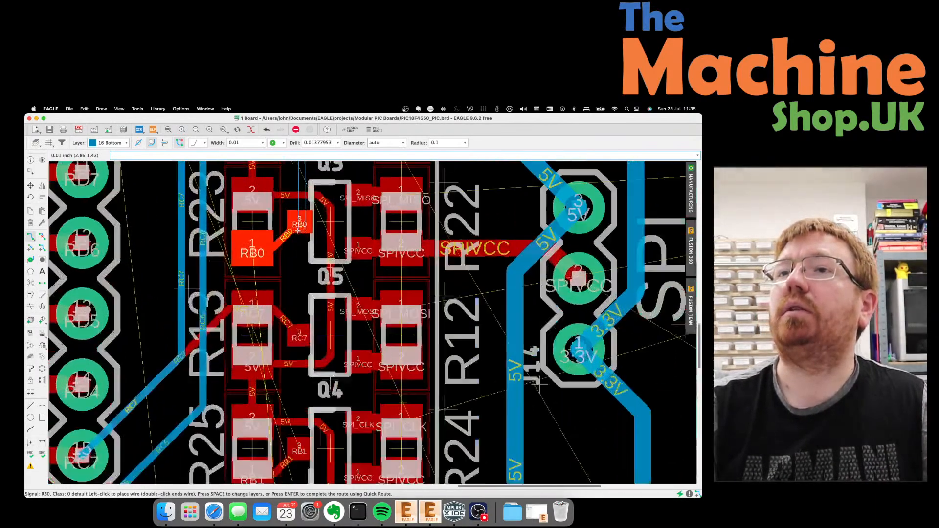
Place the RB0 bottom segment beside Q5, adding a via wired on top to pad 1.
{"action": "left_click", "coordinate": [294, 293]}
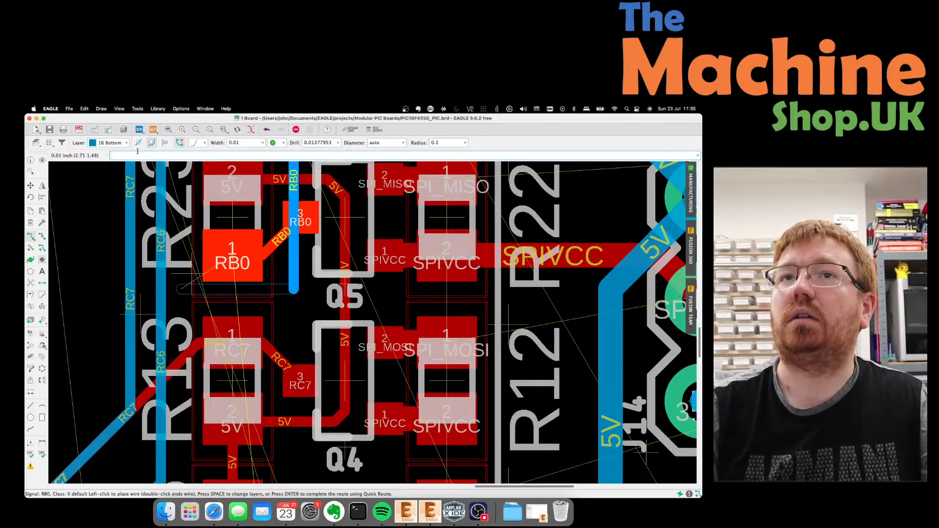
{"action": "left_click", "coordinate": [121, 145]}
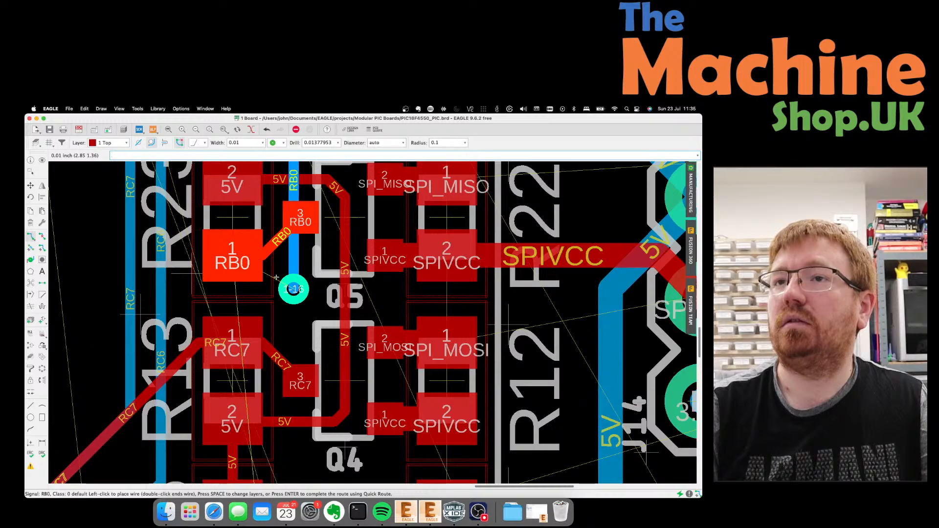
{"action": "left_click", "coordinate": [237, 257]}
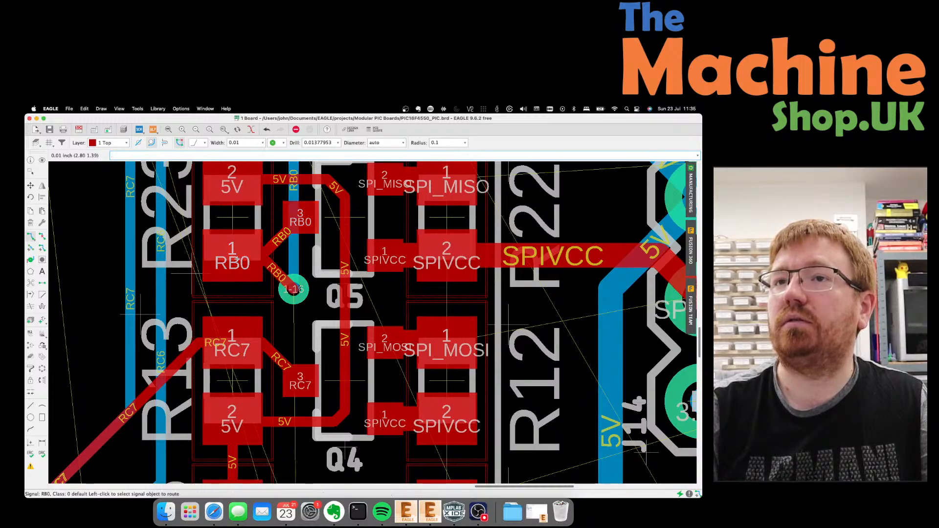
{"action": "left_click", "coordinate": [294, 289]}
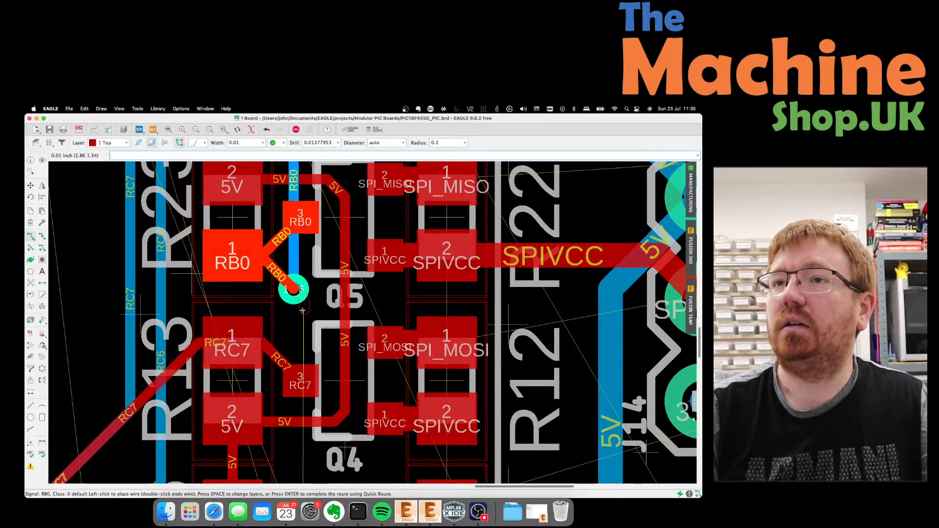
{"action": "key", "text": "Escape"}
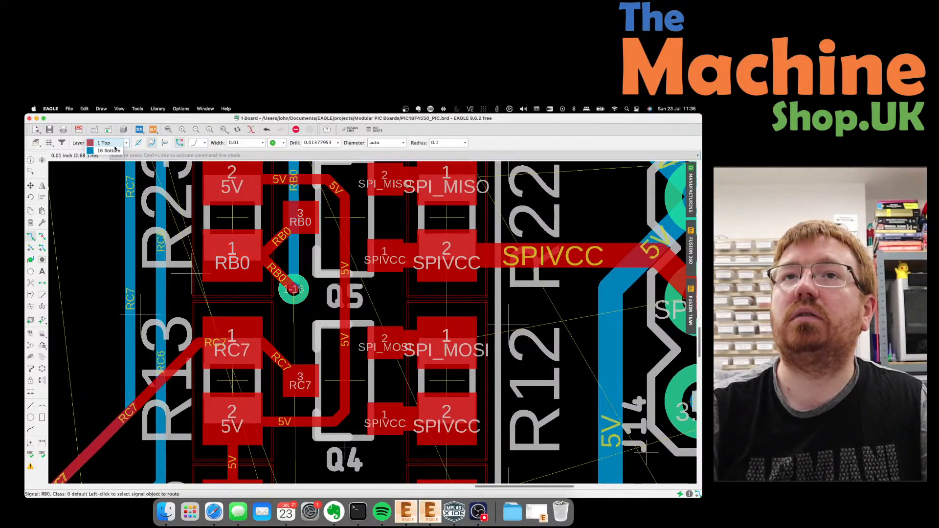
Continue RB0 on the bottom layer down to Q7, then via to the top and reach the RB0 pad.
{"action": "left_click", "coordinate": [112, 142]}
{"action": "left_click", "coordinate": [109, 151]}
{"action": "left_click", "coordinate": [292, 289]}
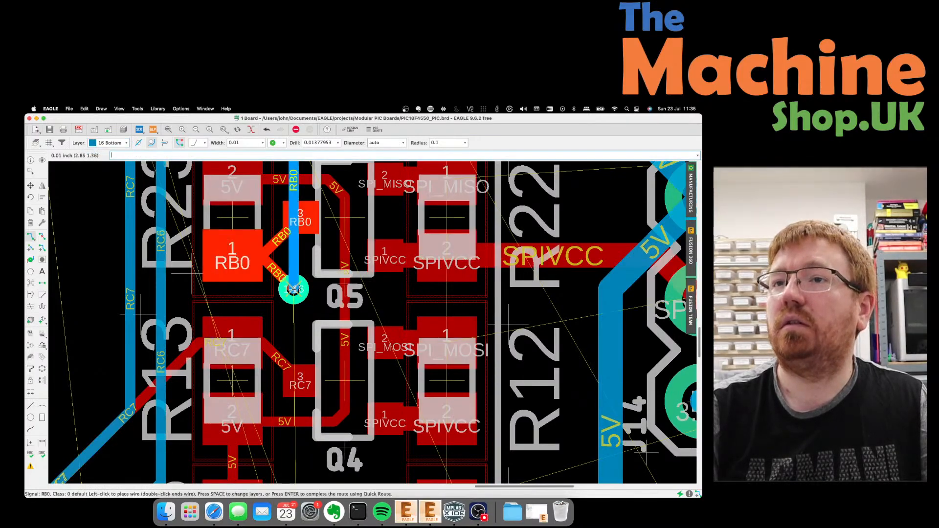
{"action": "scroll", "coordinate": [294, 289], "scroll_direction": "down", "scroll_amount": 8}
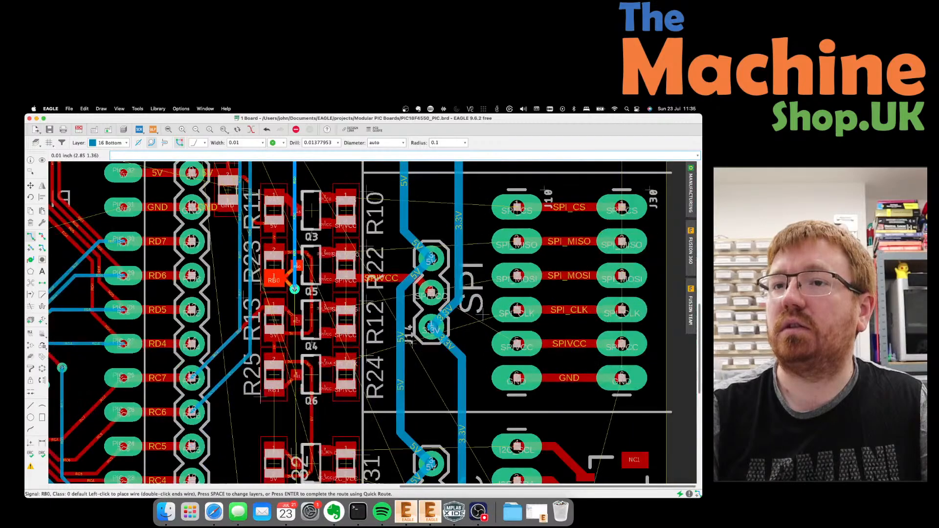
{"action": "scroll", "coordinate": [294, 288], "scroll_direction": "down", "scroll_amount": 4}
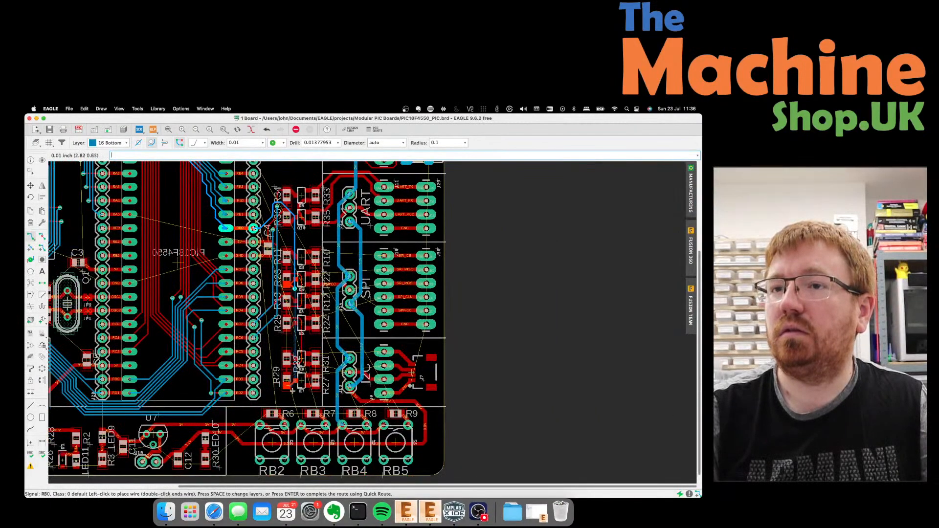
{"action": "scroll", "coordinate": [295, 391], "scroll_direction": "up", "scroll_amount": 10}
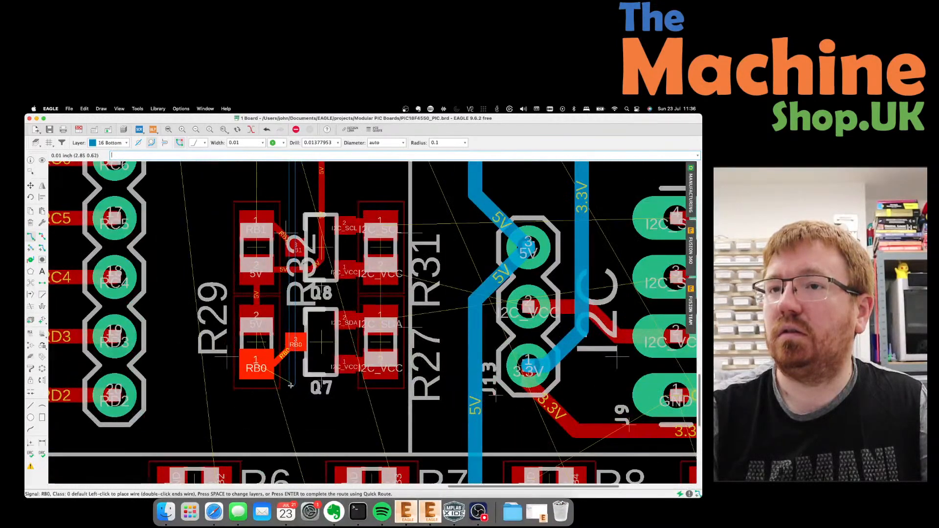
{"action": "left_click", "coordinate": [290, 385]}
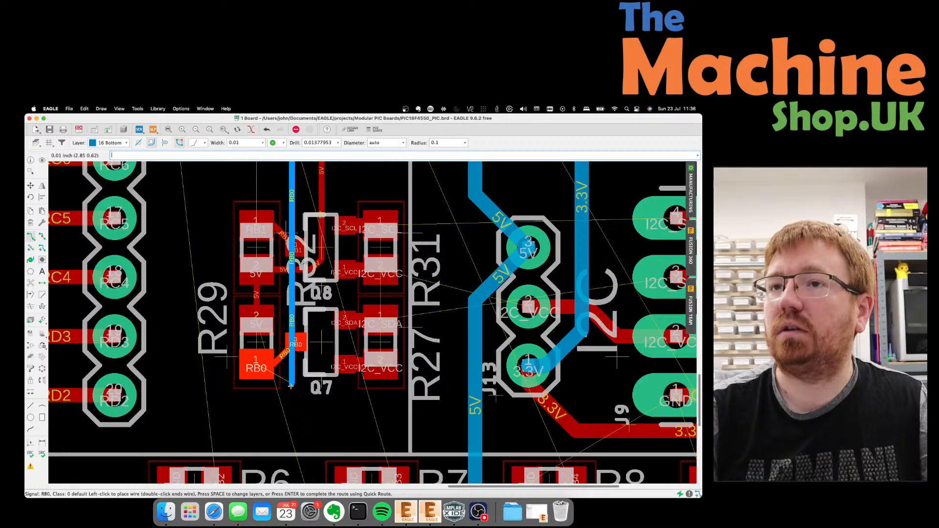
{"action": "scroll", "coordinate": [290, 385], "scroll_direction": "up", "scroll_amount": 2}
{"action": "left_click", "coordinate": [122, 146]}
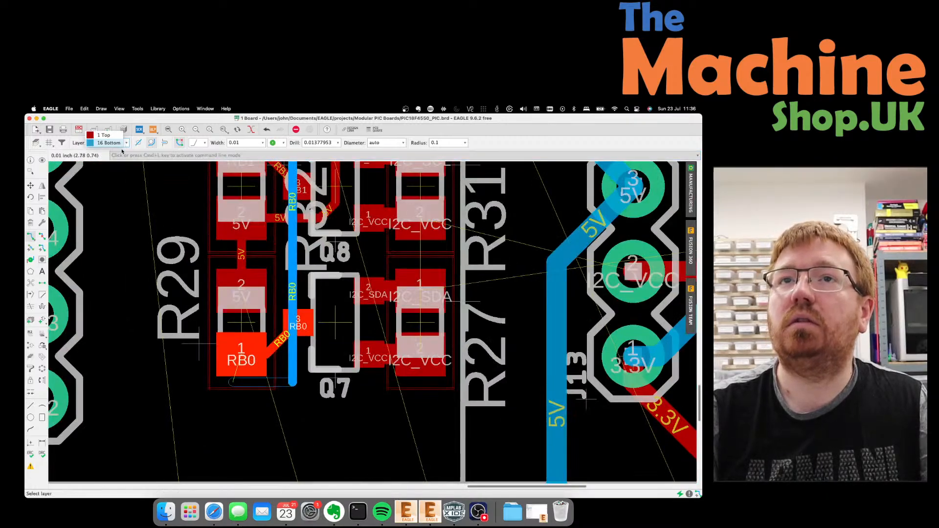
{"action": "left_click", "coordinate": [104, 135]}
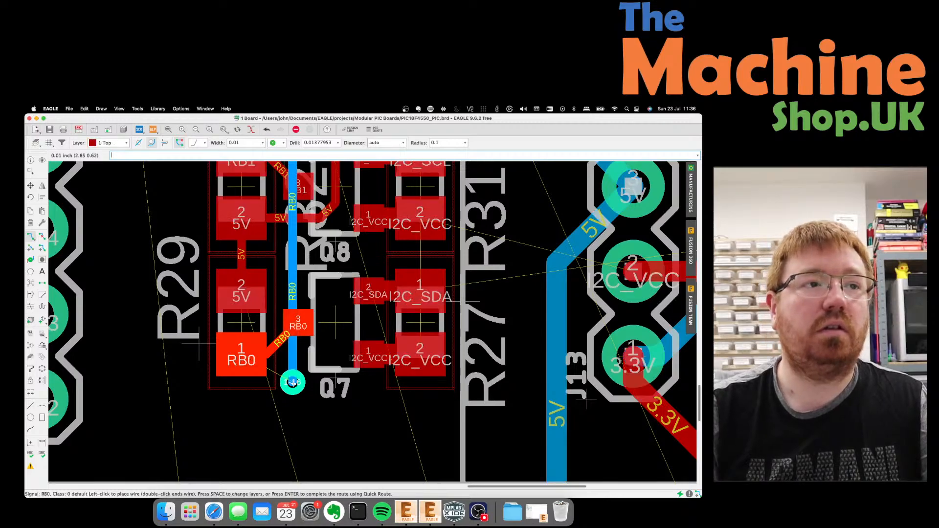
{"action": "left_click", "coordinate": [246, 353]}
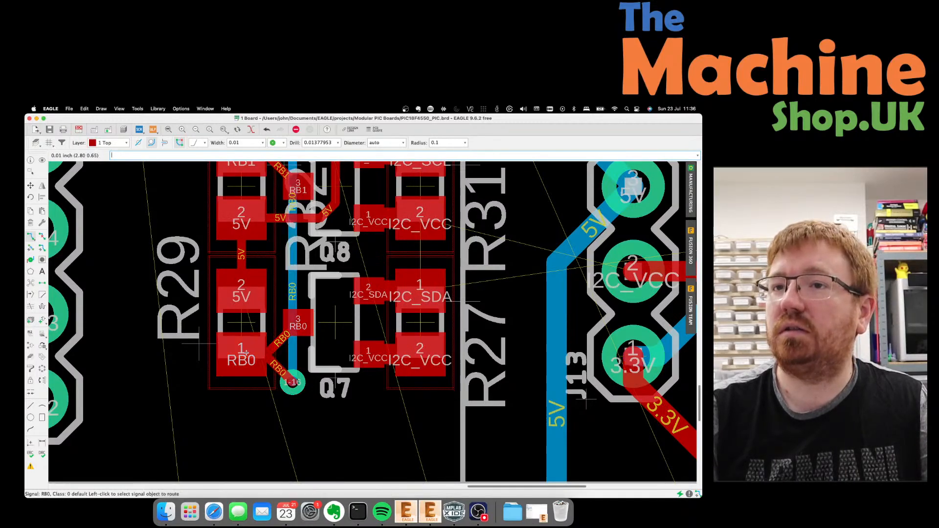
{"action": "scroll", "coordinate": [249, 309], "scroll_direction": "down", "scroll_amount": 5}
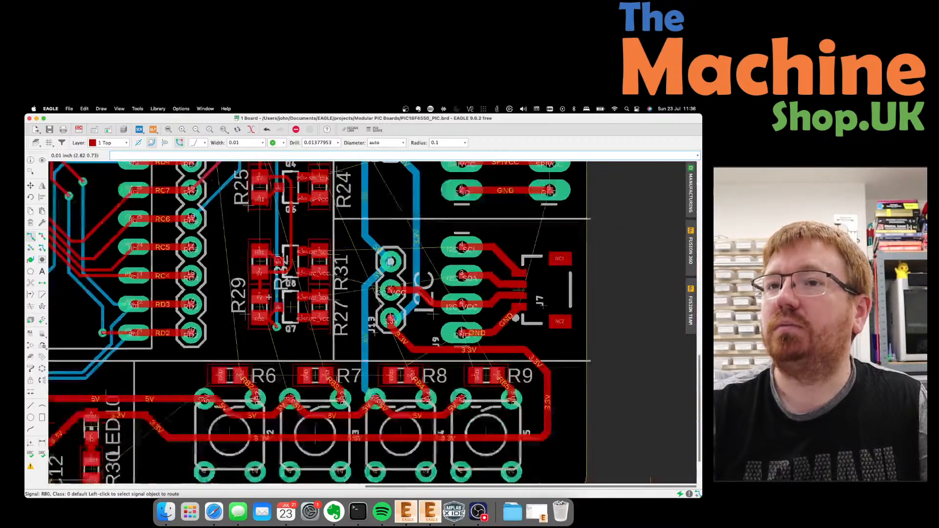
{"action": "scroll", "coordinate": [281, 339], "scroll_direction": "down", "scroll_amount": 4}
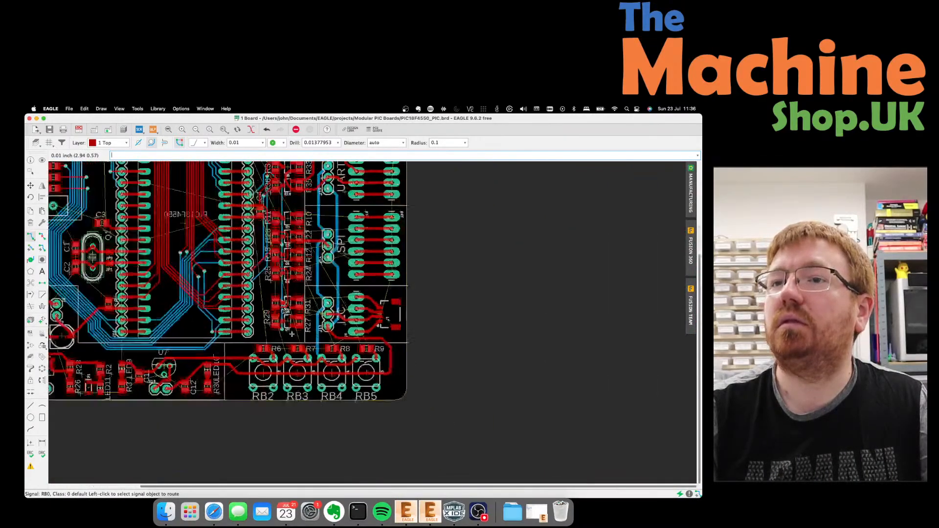
{"action": "scroll", "coordinate": [293, 335], "scroll_direction": "down", "scroll_amount": 2}
{"action": "scroll", "coordinate": [273, 195], "scroll_direction": "up", "scroll_amount": 8}
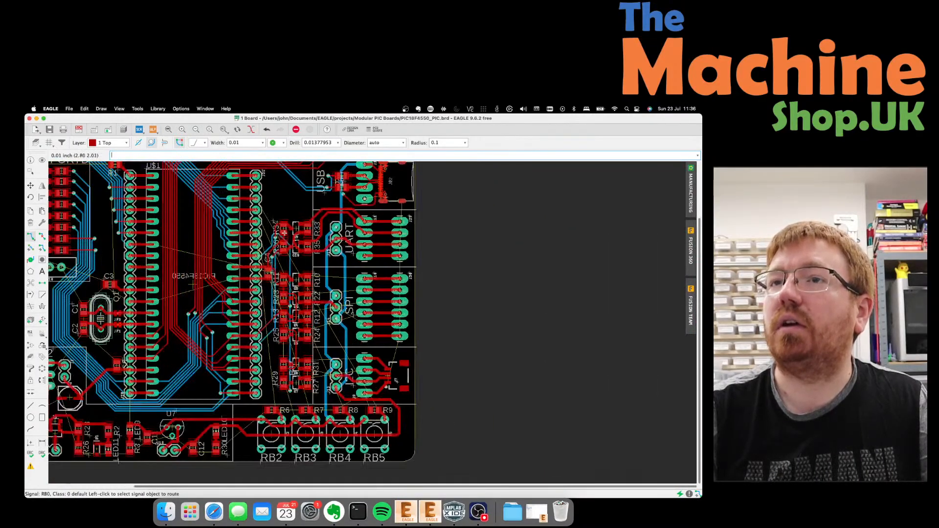
{"action": "scroll", "coordinate": [284, 208], "scroll_direction": "down", "scroll_amount": 3}
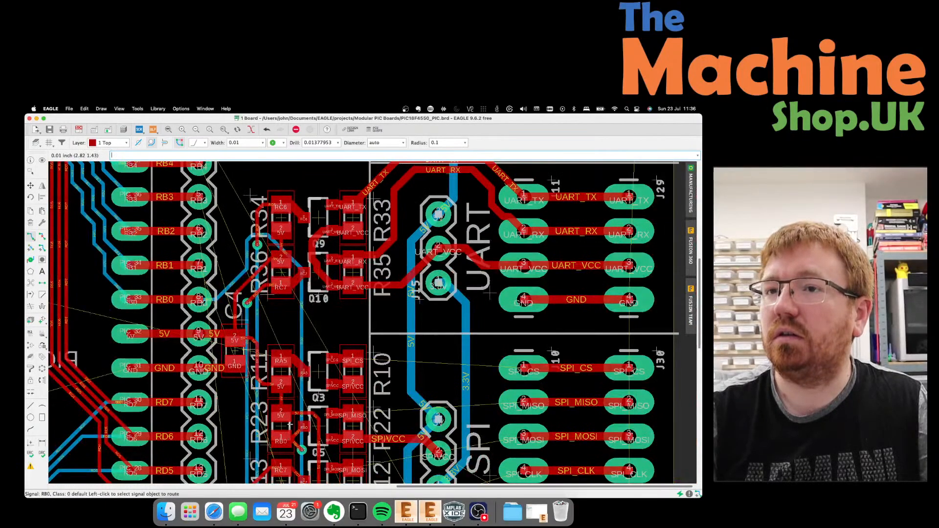
{"action": "scroll", "coordinate": [292, 401], "scroll_direction": "down", "scroll_amount": 2}
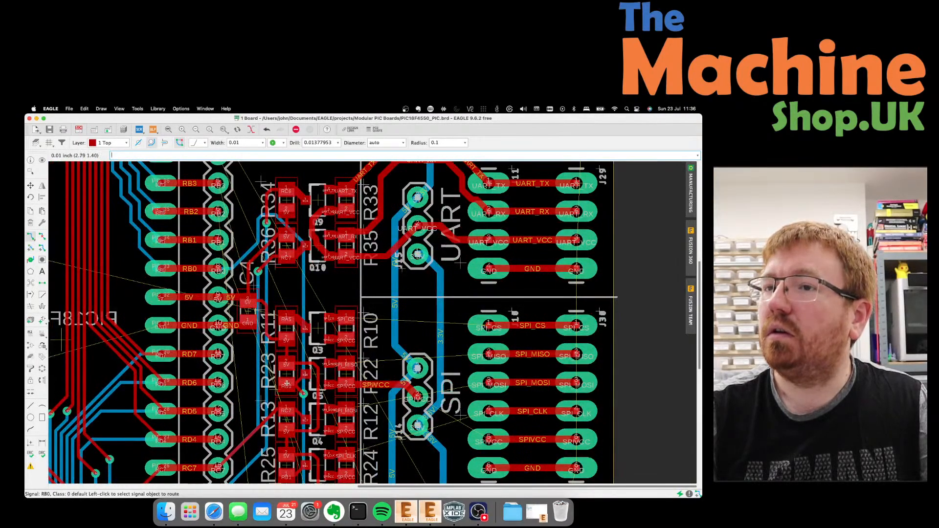
{"action": "scroll", "coordinate": [292, 338], "scroll_direction": "down", "scroll_amount": 4}
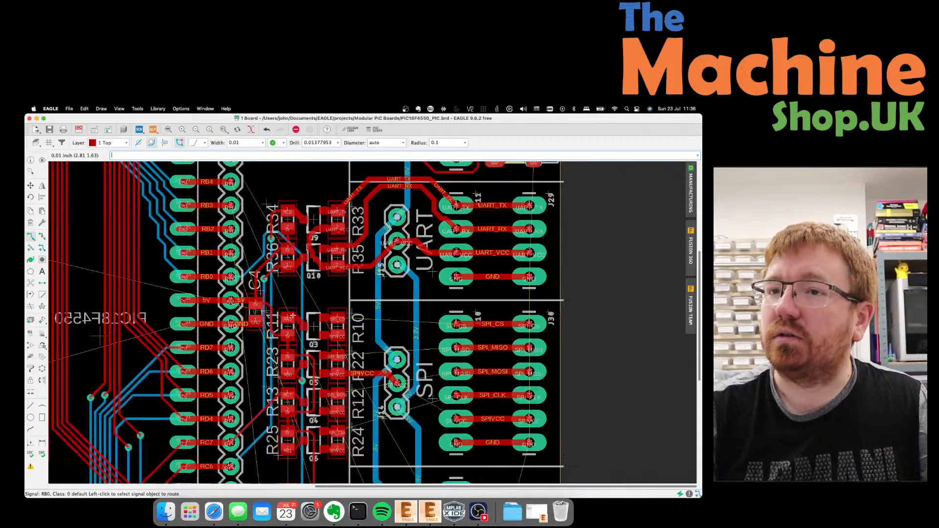
{"action": "scroll", "coordinate": [289, 454], "scroll_direction": "up", "scroll_amount": 3}
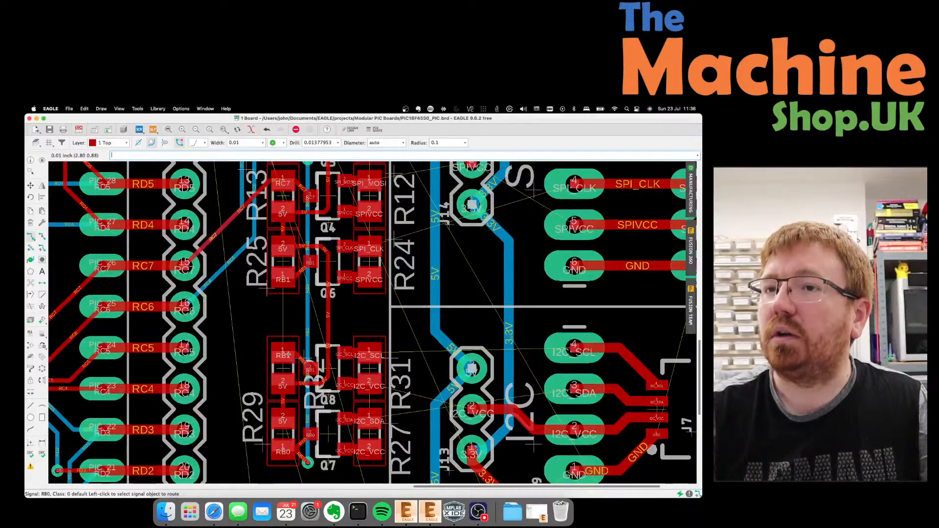
{"action": "scroll", "coordinate": [288, 354], "scroll_direction": "up", "scroll_amount": 2}
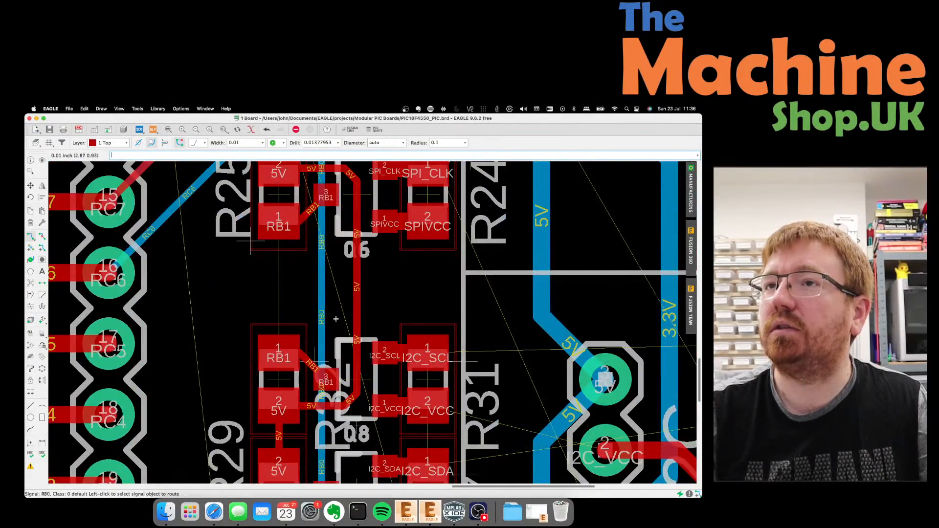
{"action": "scroll", "coordinate": [325, 375], "scroll_direction": "down", "scroll_amount": 5}
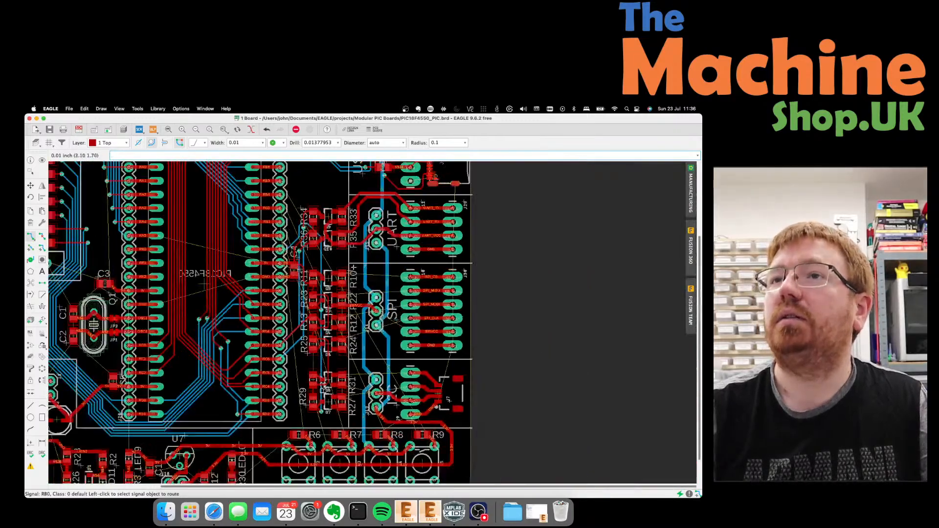
{"action": "scroll", "coordinate": [341, 220], "scroll_direction": "up", "scroll_amount": 2}
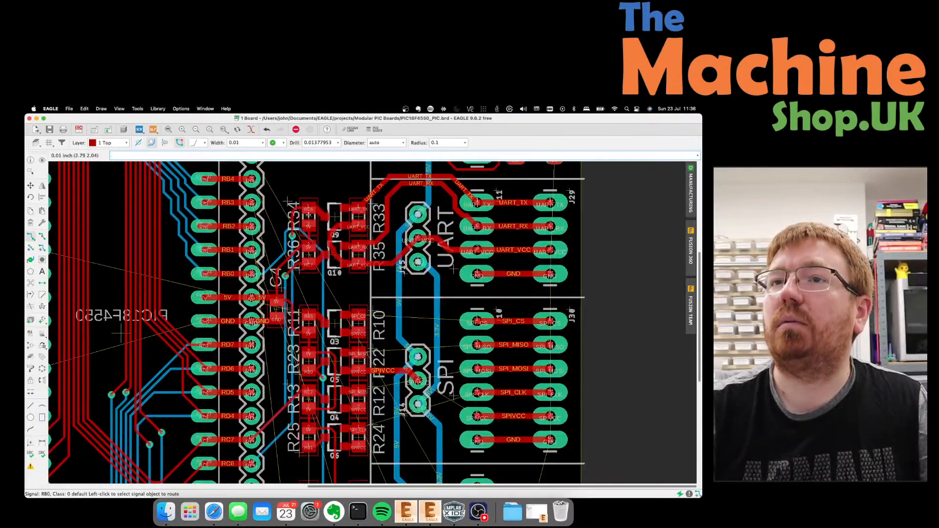
{"action": "scroll", "coordinate": [308, 215], "scroll_direction": "up", "scroll_amount": 3}
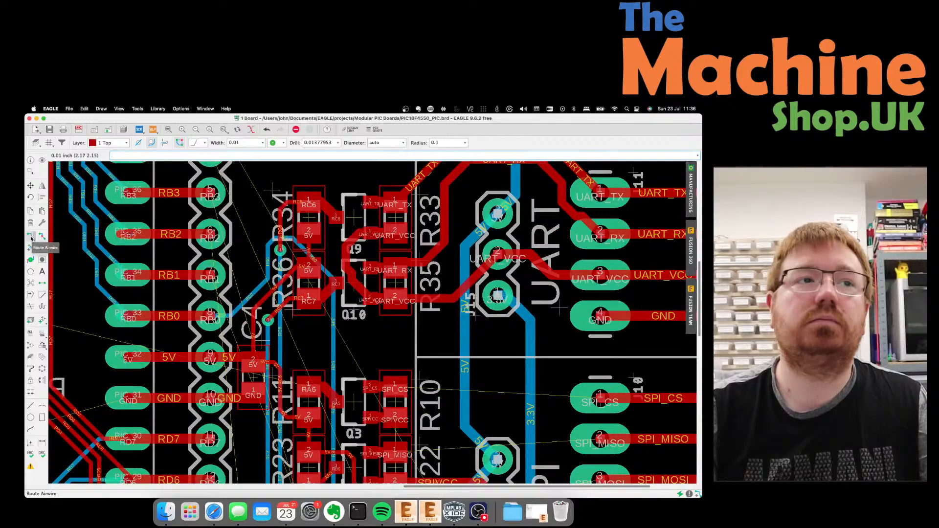
Start routing the RB1 signal on layer 16 Bottom.
{"action": "left_click", "coordinate": [31, 238]}
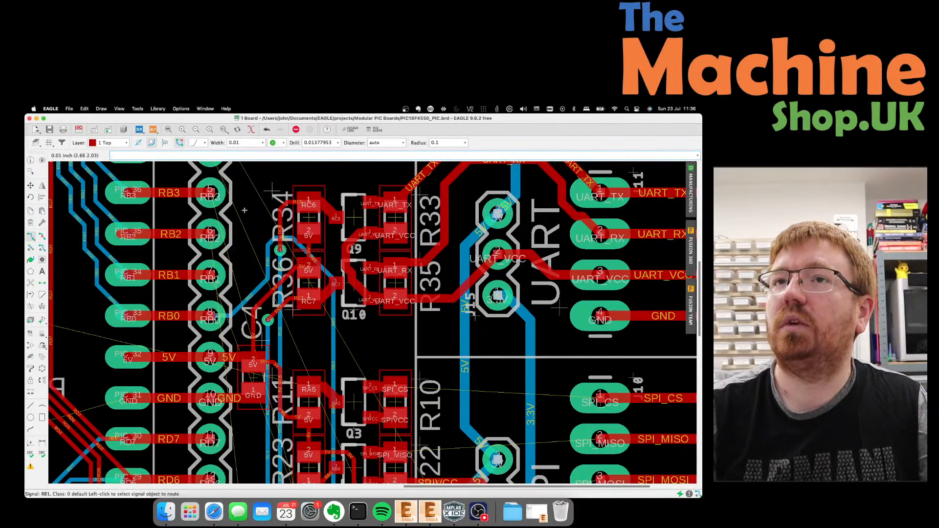
{"action": "left_click", "coordinate": [99, 143]}
{"action": "left_click", "coordinate": [109, 150]}
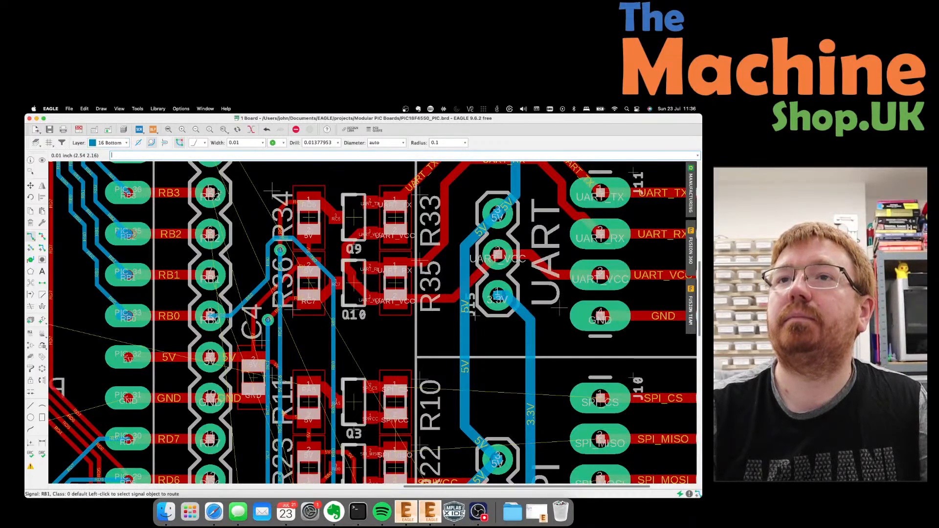
{"action": "left_click", "coordinate": [212, 275]}
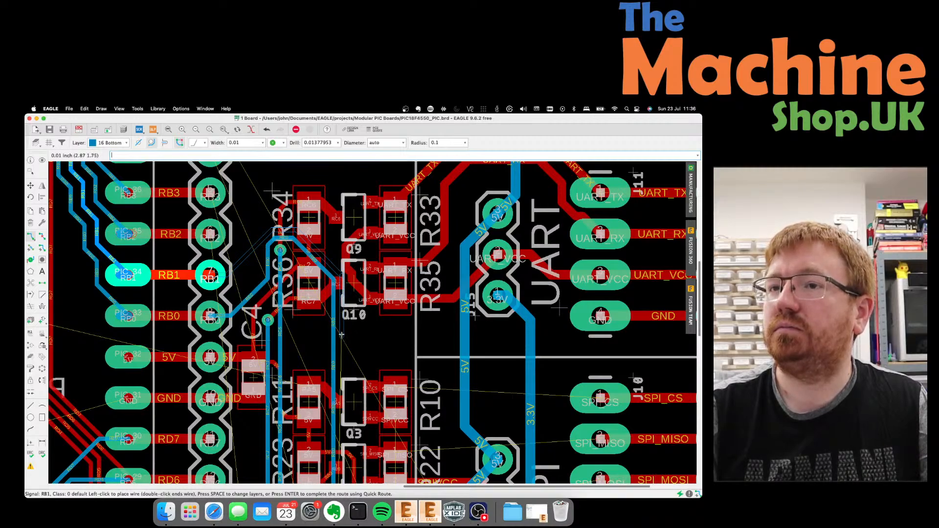
{"action": "scroll", "coordinate": [341, 335], "scroll_direction": "down", "scroll_amount": 5}
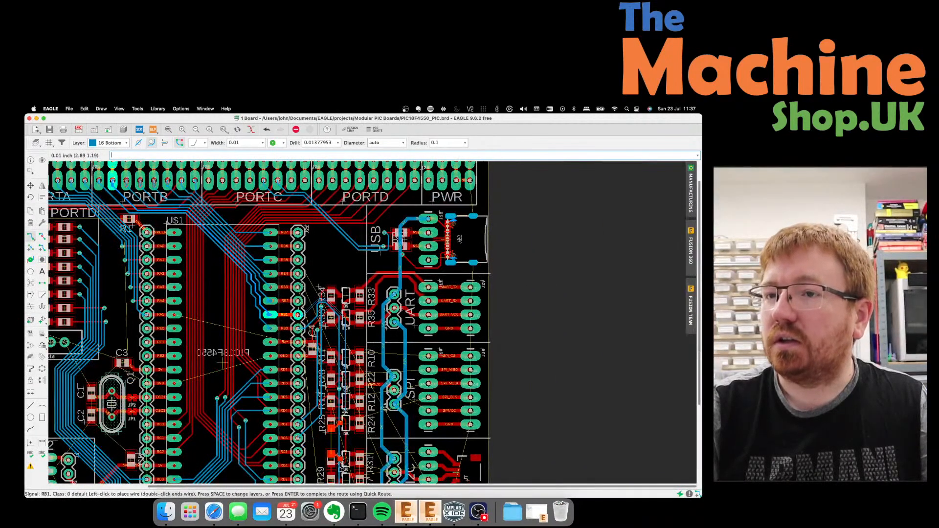
{"action": "scroll", "coordinate": [341, 438], "scroll_direction": "up", "scroll_amount": 5}
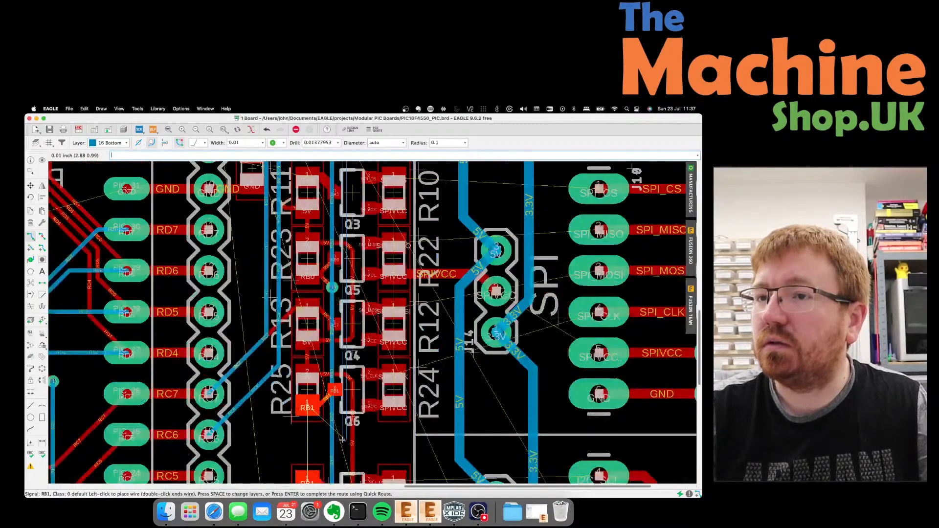
{"action": "scroll", "coordinate": [342, 365], "scroll_direction": "down", "scroll_amount": 4}
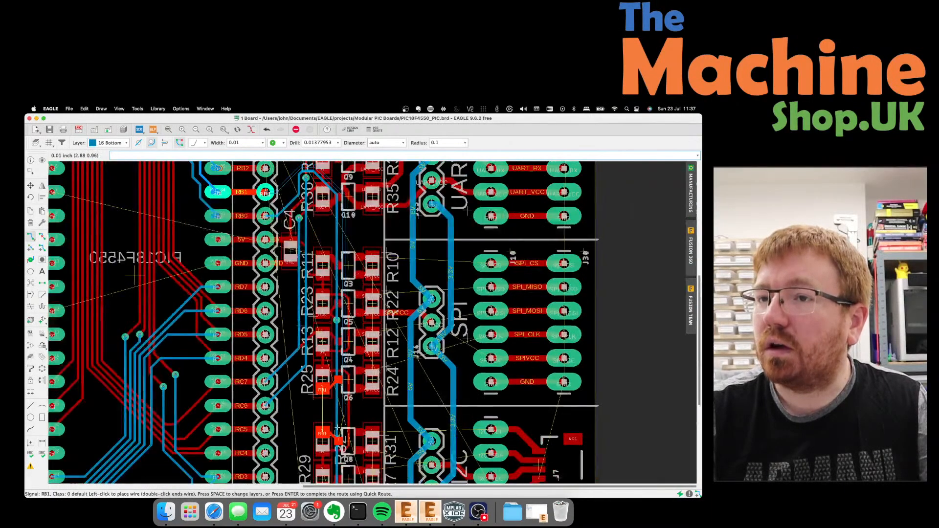
{"action": "scroll", "coordinate": [344, 399], "scroll_direction": "up", "scroll_amount": 3}
{"action": "scroll", "coordinate": [344, 399], "scroll_direction": "up", "scroll_amount": 3}
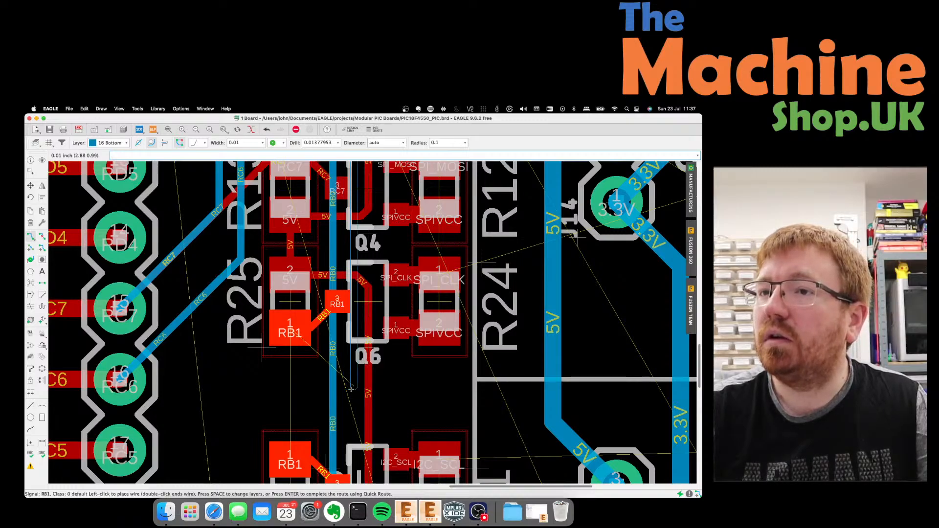
Fix the RB1 bottom track down past Q6, try layer 1 Top, then cancel the rest.
{"action": "left_click", "coordinate": [350, 390]}
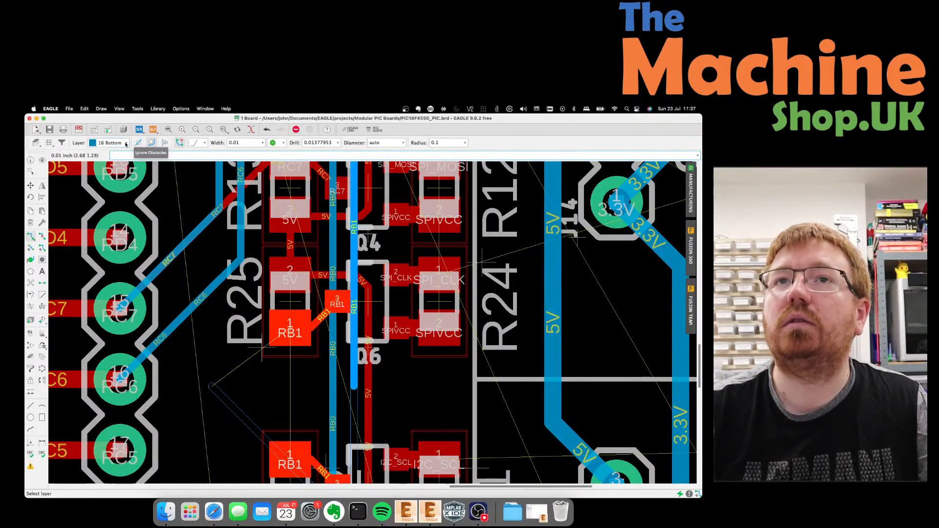
{"action": "left_click", "coordinate": [107, 142]}
{"action": "left_click", "coordinate": [305, 390]}
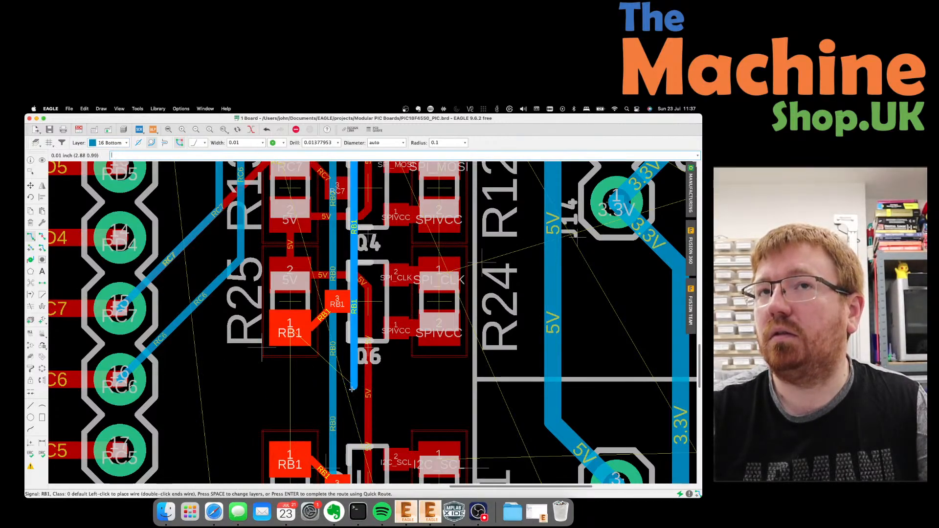
{"action": "left_click", "coordinate": [126, 143]}
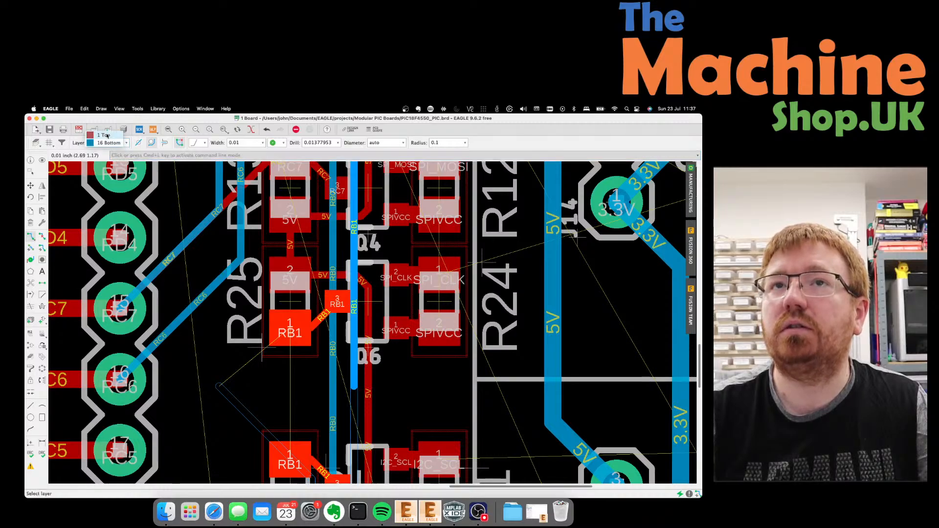
{"action": "left_click", "coordinate": [109, 136]}
{"action": "scroll", "coordinate": [336, 399], "scroll_direction": "up", "scroll_amount": 1}
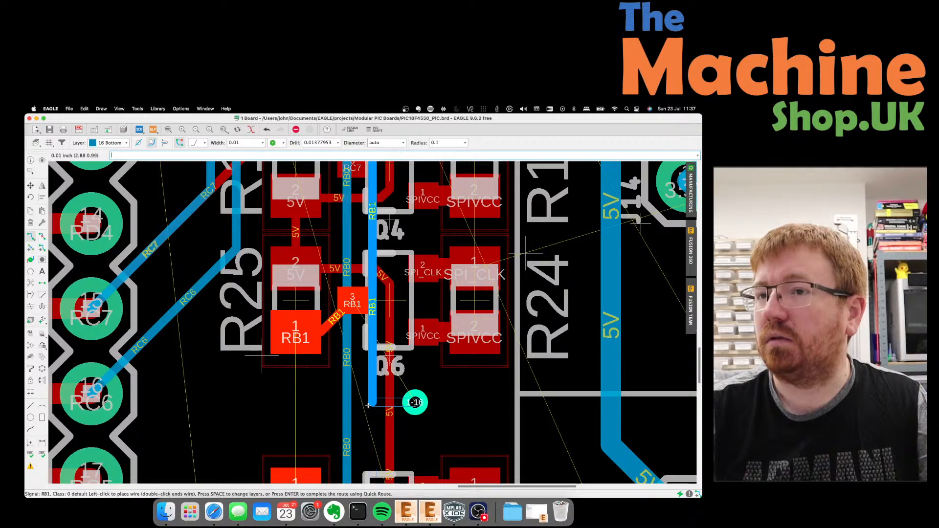
{"action": "scroll", "coordinate": [367, 405], "scroll_direction": "down", "scroll_amount": 4}
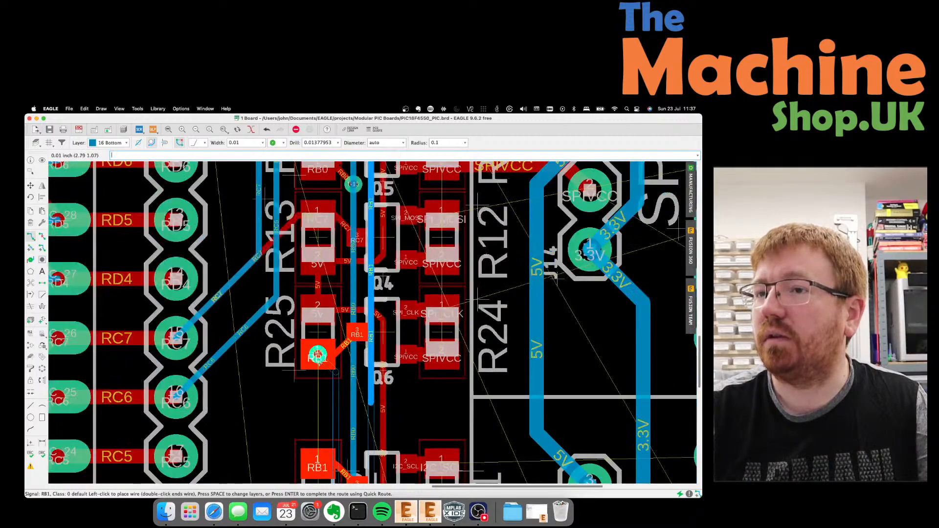
{"action": "key", "text": "Escape"}
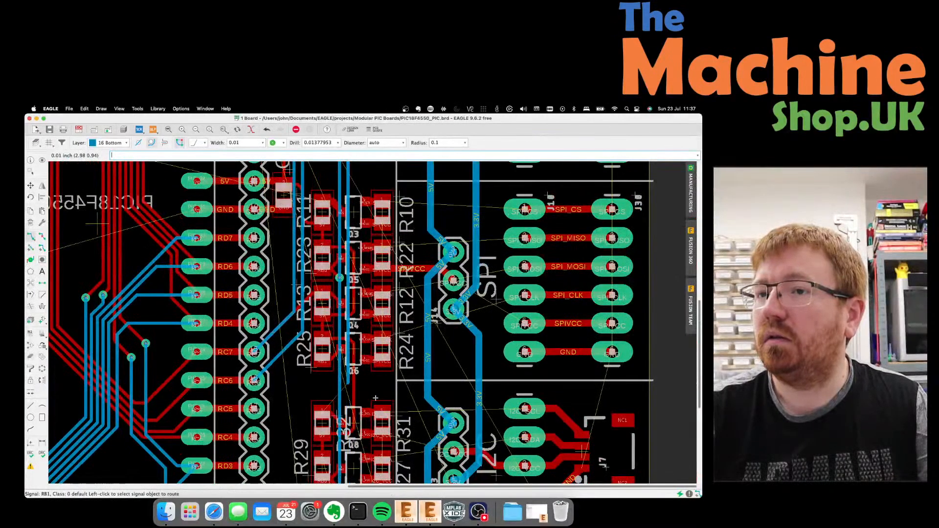
{"action": "scroll", "coordinate": [375, 398], "scroll_direction": "up", "scroll_amount": 3}
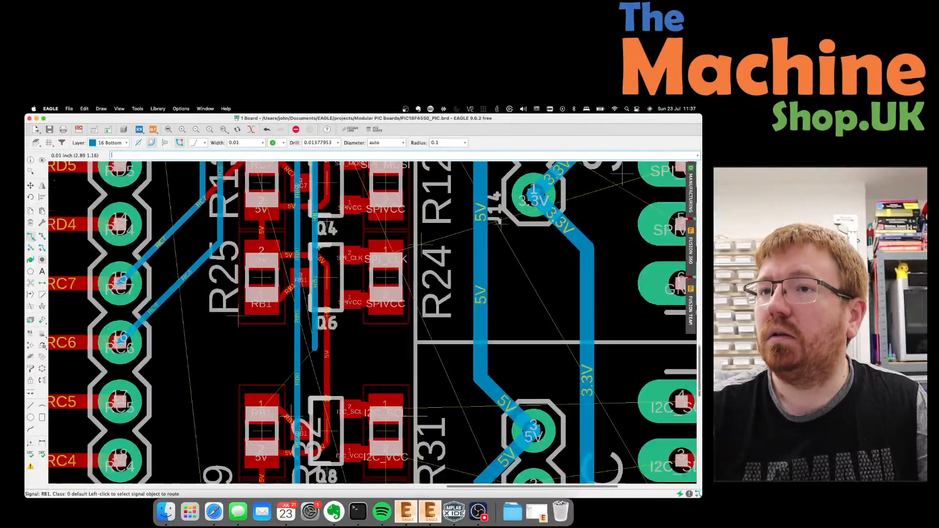
{"action": "scroll", "coordinate": [319, 247], "scroll_direction": "down", "scroll_amount": 1}
{"action": "scroll", "coordinate": [323, 340], "scroll_direction": "up", "scroll_amount": 2}
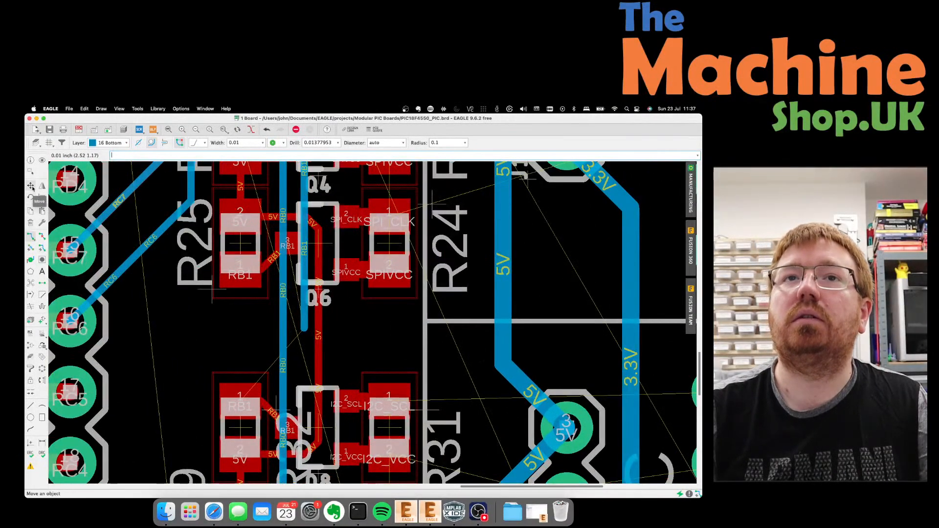
Rip up the 5V trace between Q4 and Q6.
{"action": "left_click", "coordinate": [31, 186]}
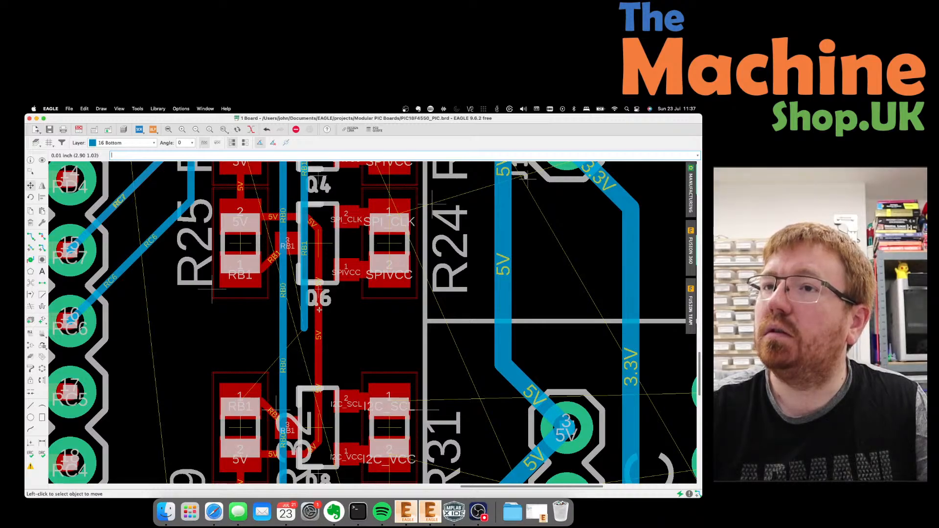
{"action": "left_click", "coordinate": [42, 236]}
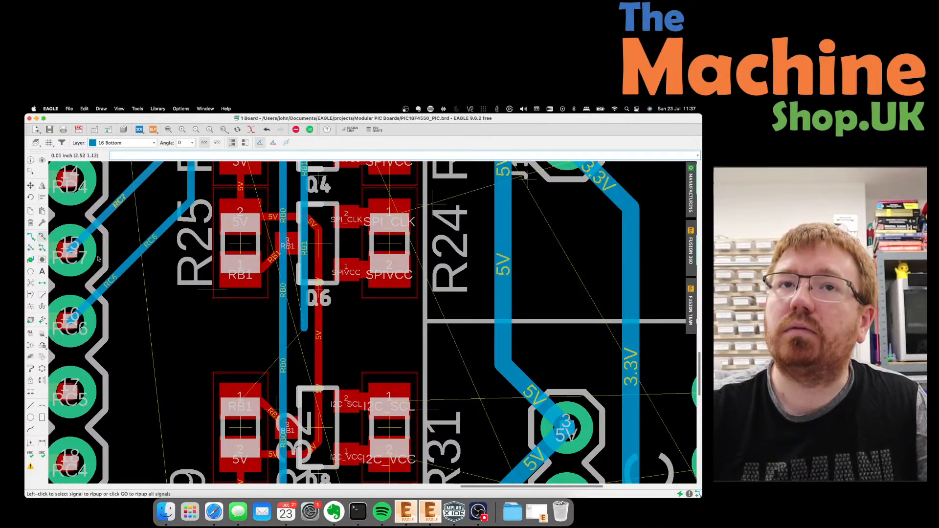
{"action": "left_click", "coordinate": [319, 334]}
Reroute 5V on layer 1 Top from Q4, jogging diagonally past Q6 to the lower 5V trace.
{"action": "left_click", "coordinate": [30, 236]}
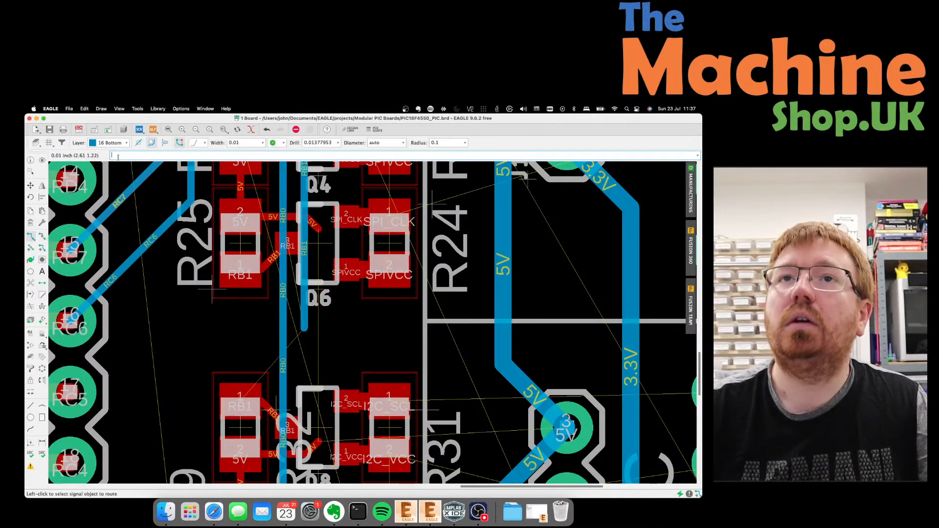
{"action": "left_click", "coordinate": [114, 143]}
{"action": "left_click", "coordinate": [105, 135]}
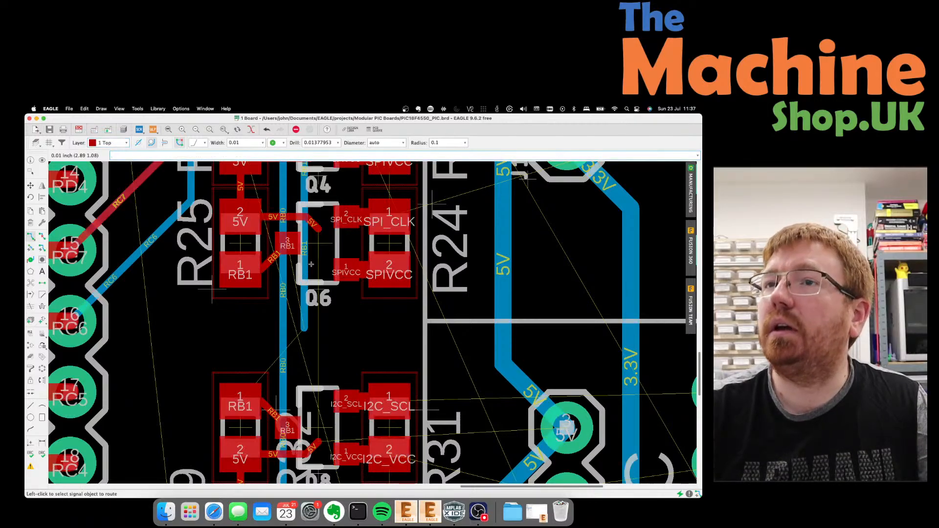
{"action": "left_click", "coordinate": [317, 231]}
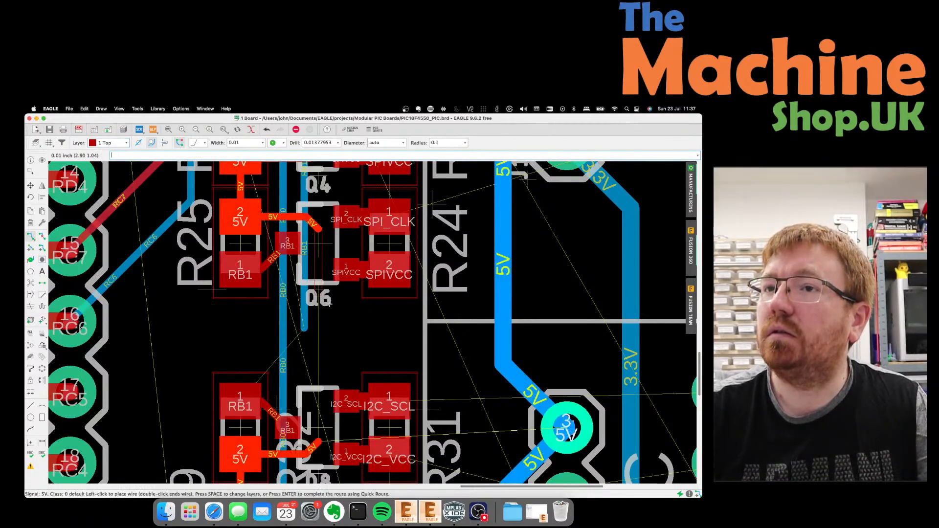
{"action": "left_click", "coordinate": [318, 307]}
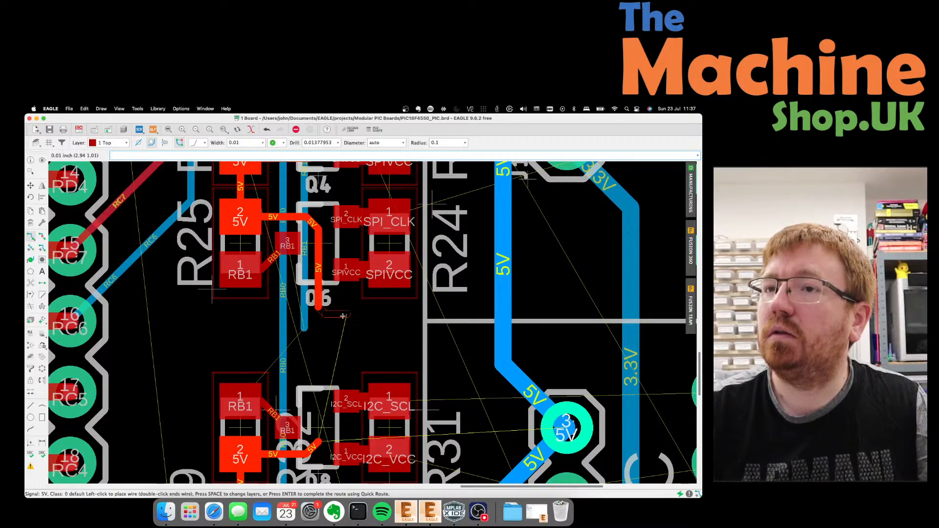
{"action": "left_click", "coordinate": [332, 357]}
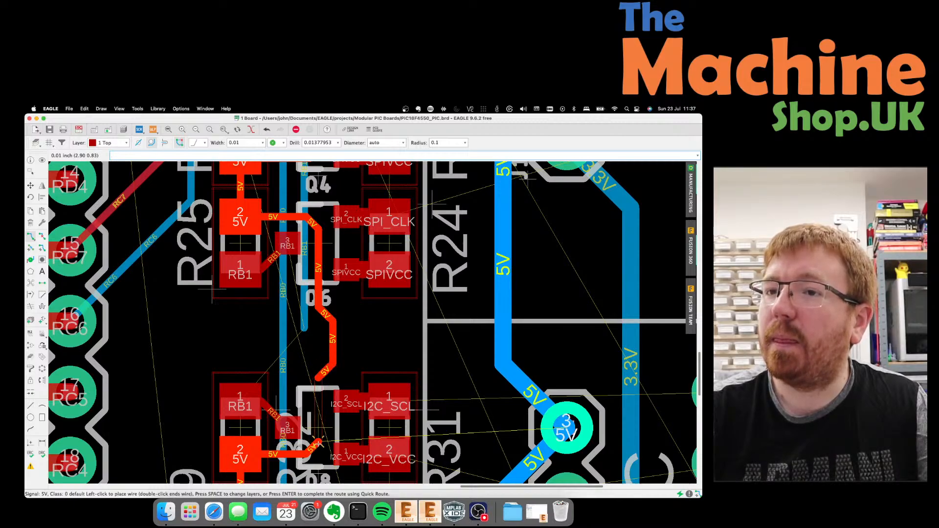
{"action": "left_click", "coordinate": [319, 444]}
{"action": "scroll", "coordinate": [319, 444], "scroll_direction": "down", "scroll_amount": 1}
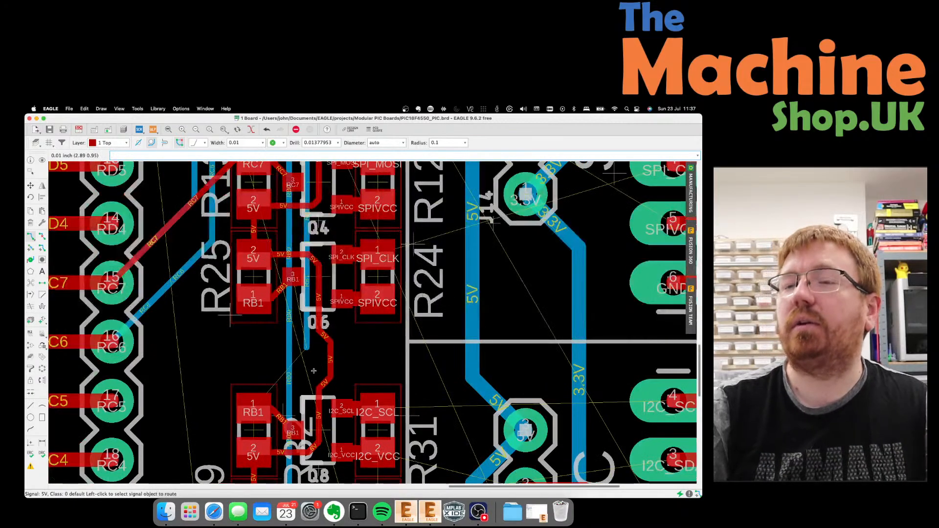
End the RB1 bottom track in a via and wire it on top to the upper and lower RB1 pads.
{"action": "left_click", "coordinate": [31, 236]}
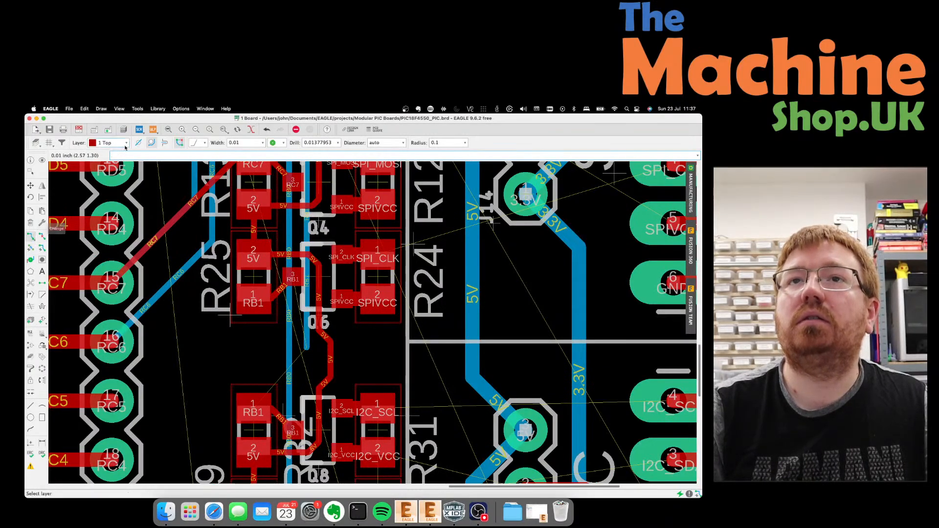
{"action": "left_click", "coordinate": [307, 349]}
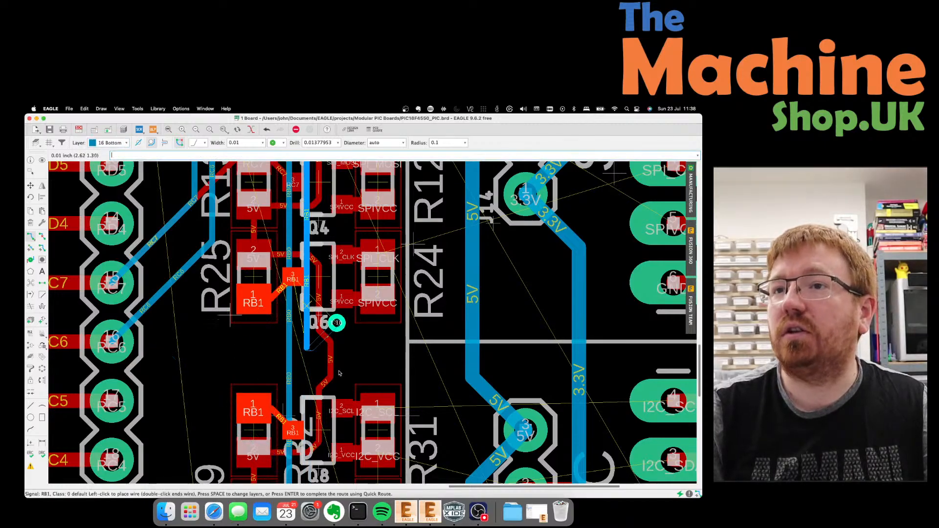
{"action": "key", "text": "space"}
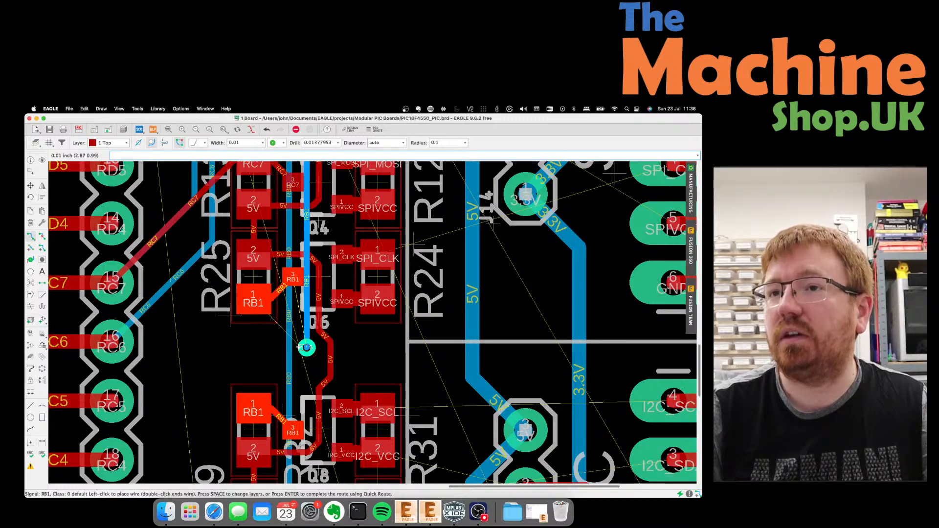
{"action": "left_click", "coordinate": [259, 298]}
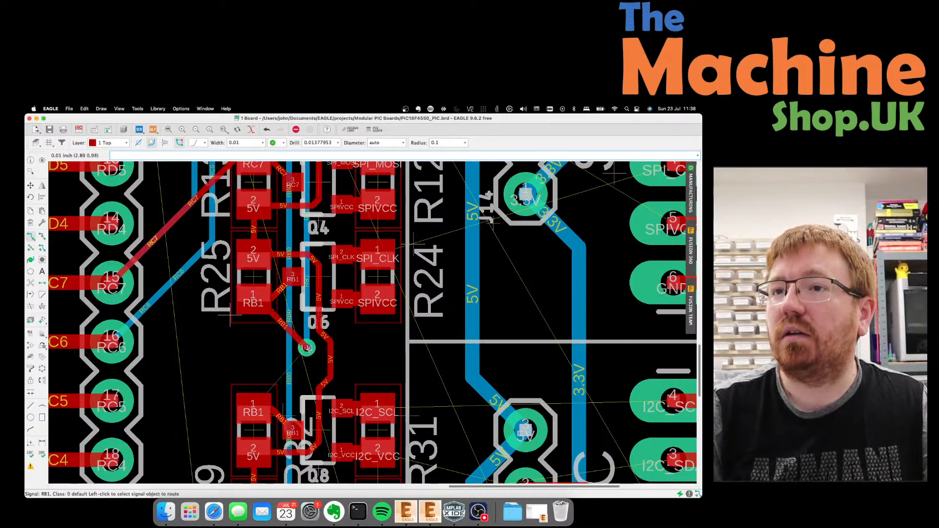
{"action": "left_click", "coordinate": [307, 348]}
{"action": "key", "text": "Return"}
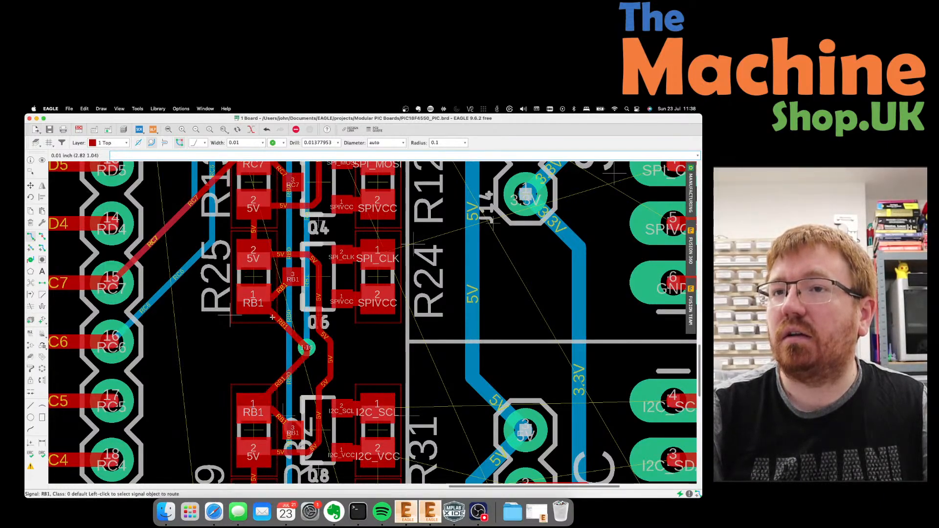
{"action": "scroll", "coordinate": [276, 291], "scroll_direction": "down", "scroll_amount": 3}
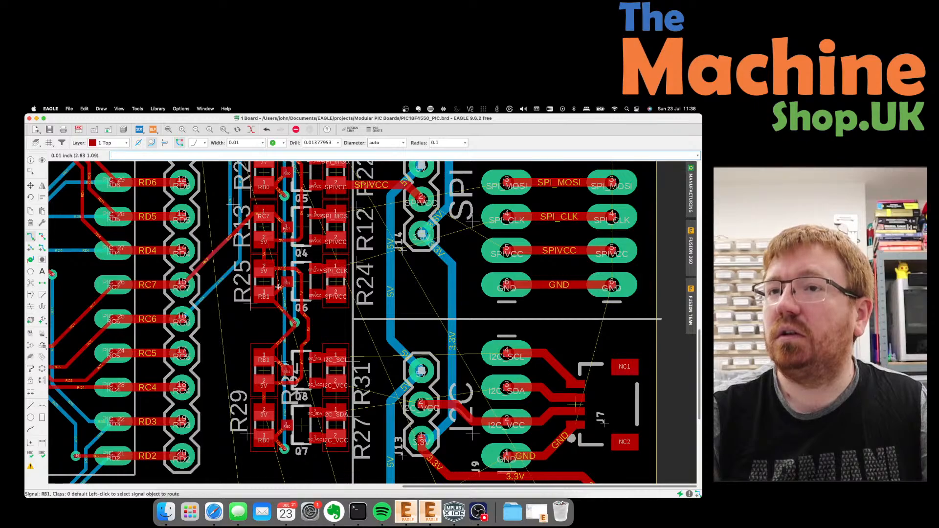
{"action": "scroll", "coordinate": [307, 284], "scroll_direction": "down", "scroll_amount": 3}
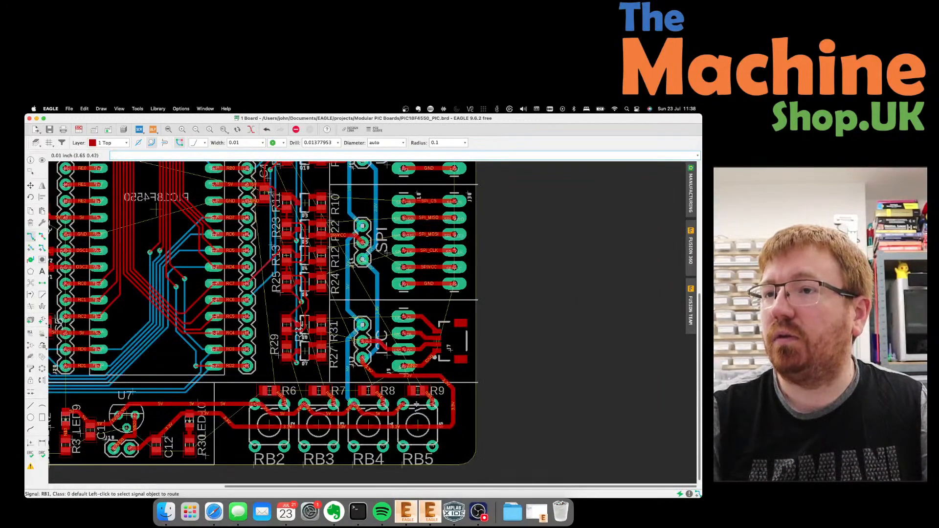
{"action": "scroll", "coordinate": [386, 396], "scroll_direction": "down", "scroll_amount": 2}
{"action": "scroll", "coordinate": [289, 215], "scroll_direction": "up", "scroll_amount": 3}
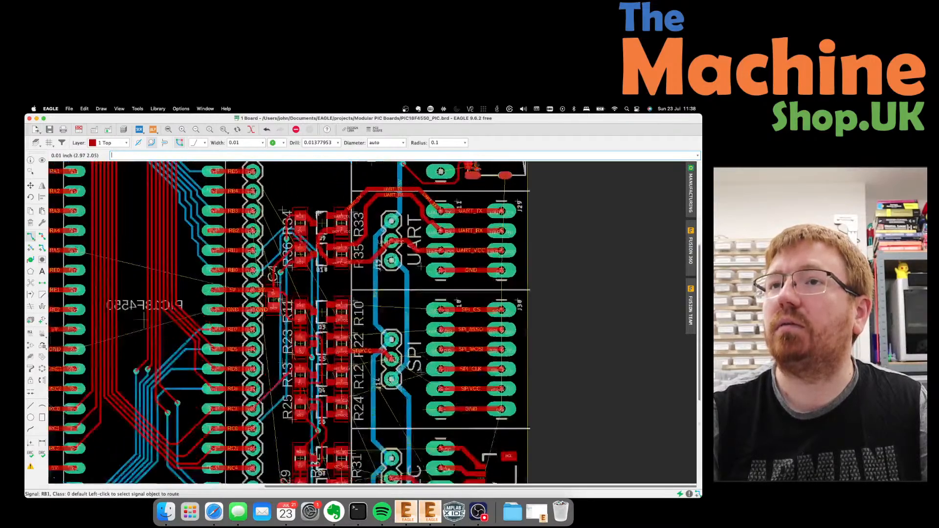
{"action": "scroll", "coordinate": [325, 215], "scroll_direction": "up", "scroll_amount": 5}
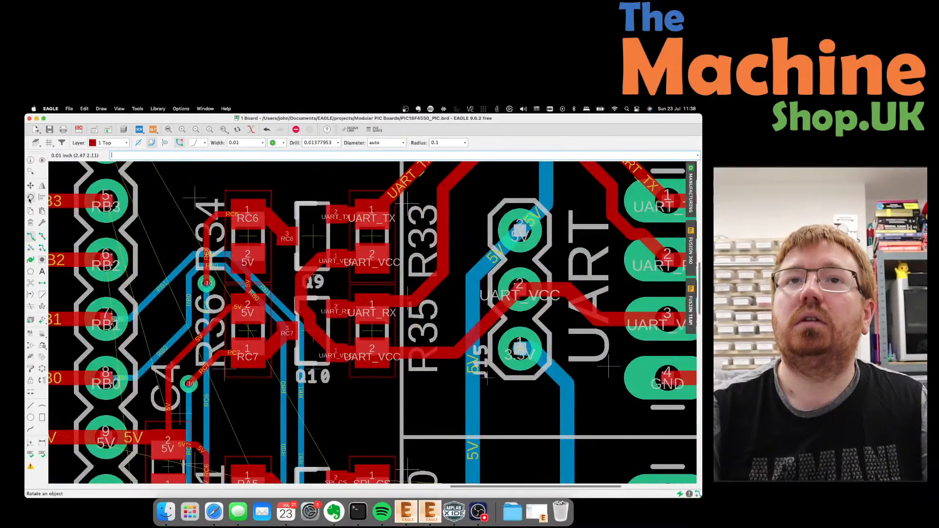
Route RB2 on the bottom layer from header pad 6 down to the RB2 pad at R6.
{"action": "left_click", "coordinate": [109, 143]}
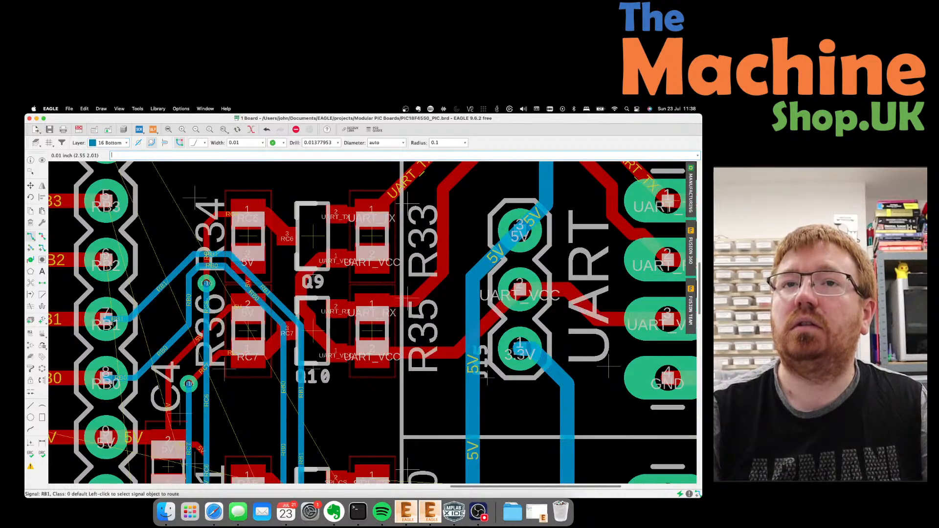
{"action": "left_click", "coordinate": [126, 254]}
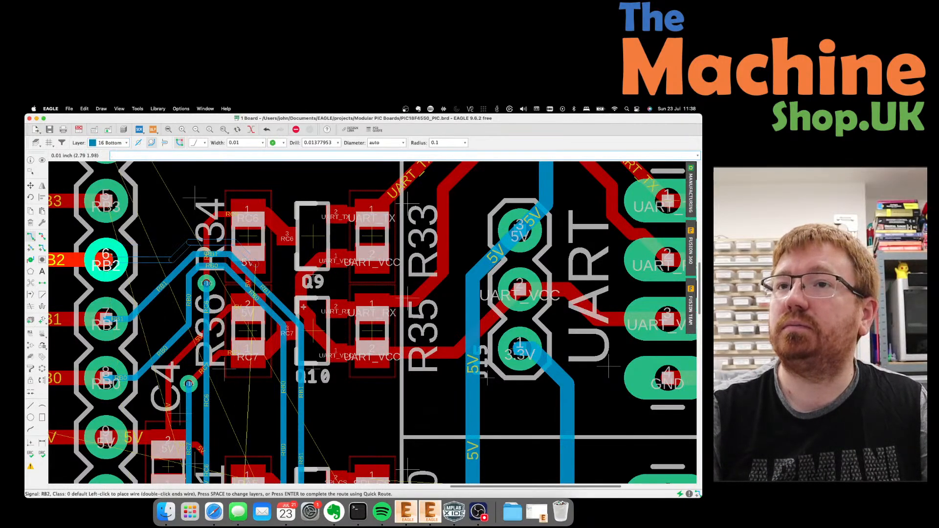
{"action": "scroll", "coordinate": [312, 360], "scroll_direction": "down", "scroll_amount": 8}
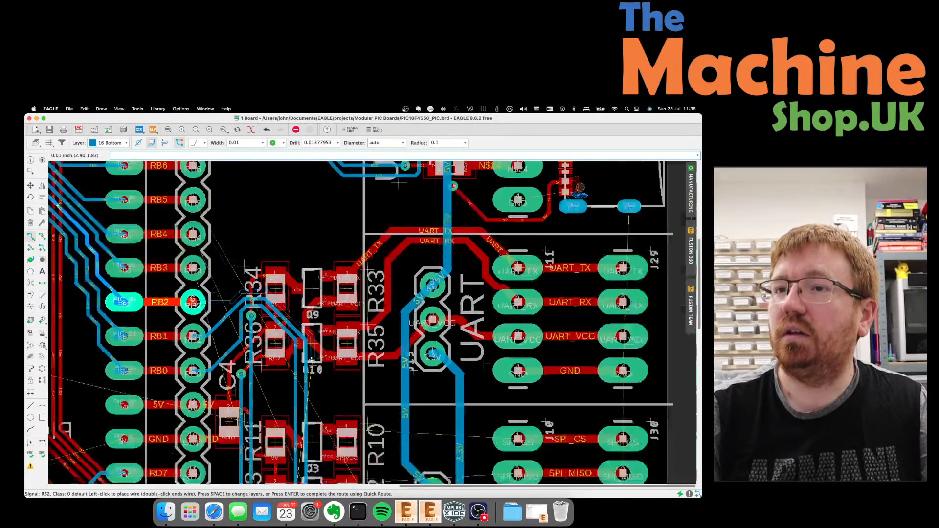
{"action": "scroll", "coordinate": [312, 360], "scroll_direction": "down", "scroll_amount": 5}
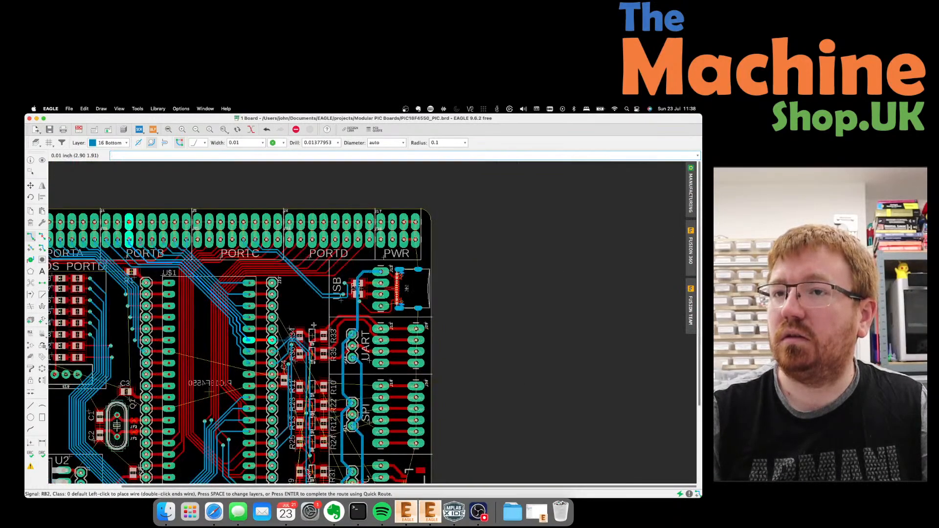
{"action": "scroll", "coordinate": [312, 360], "scroll_direction": "up", "scroll_amount": 10}
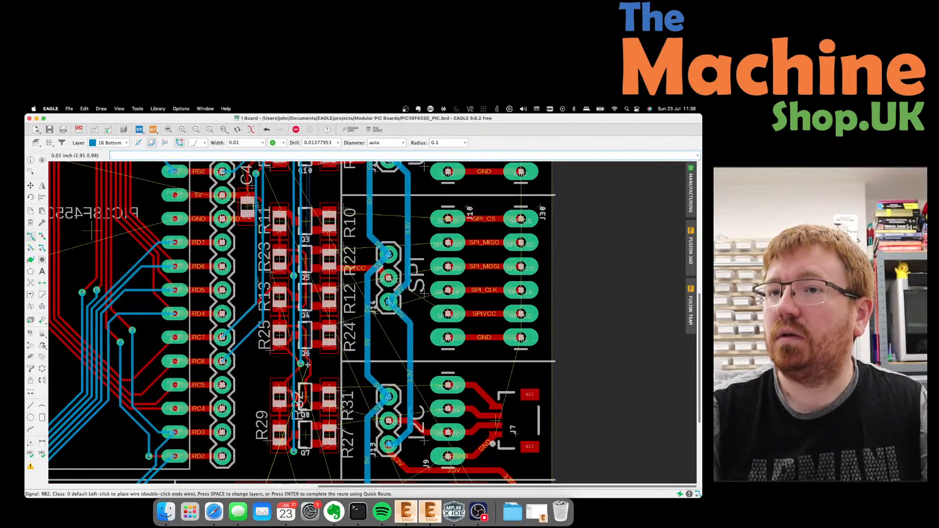
{"action": "scroll", "coordinate": [307, 365], "scroll_direction": "down", "scroll_amount": 5}
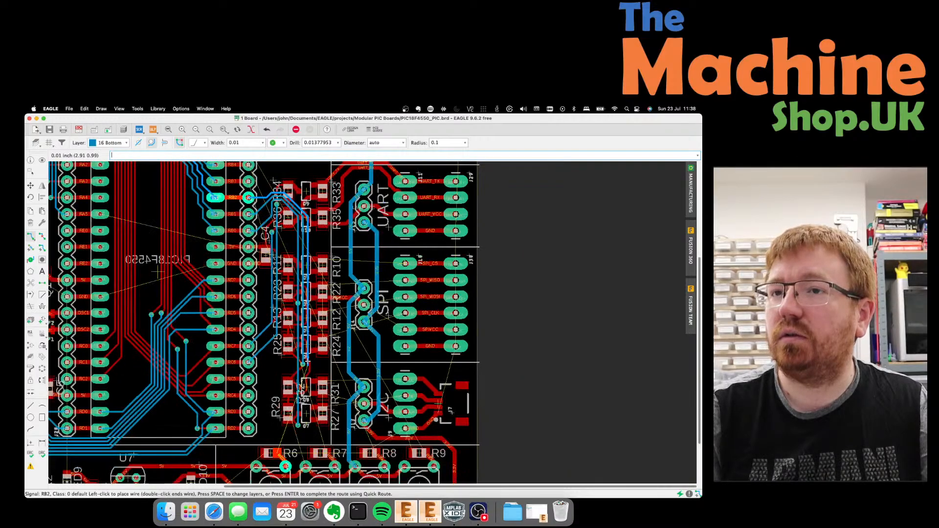
{"action": "scroll", "coordinate": [300, 419], "scroll_direction": "up", "scroll_amount": 7}
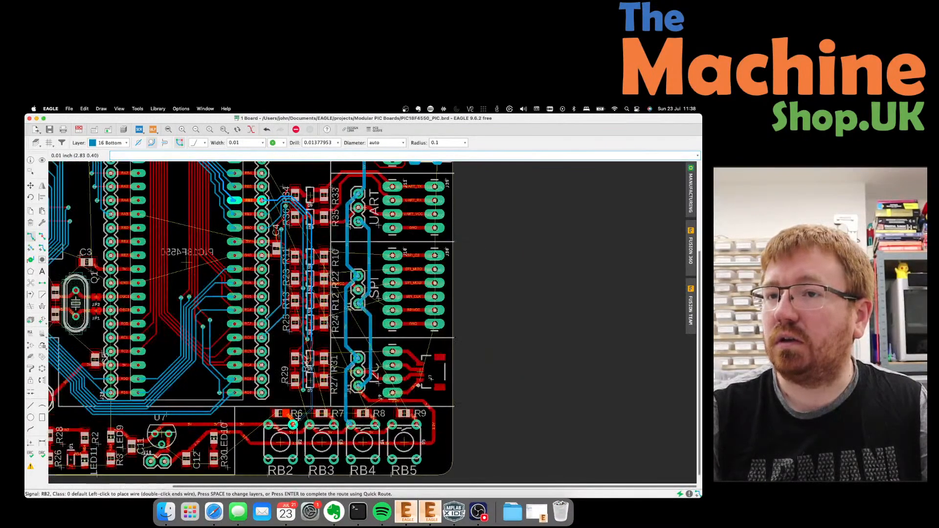
{"action": "scroll", "coordinate": [295, 419], "scroll_direction": "up", "scroll_amount": 2}
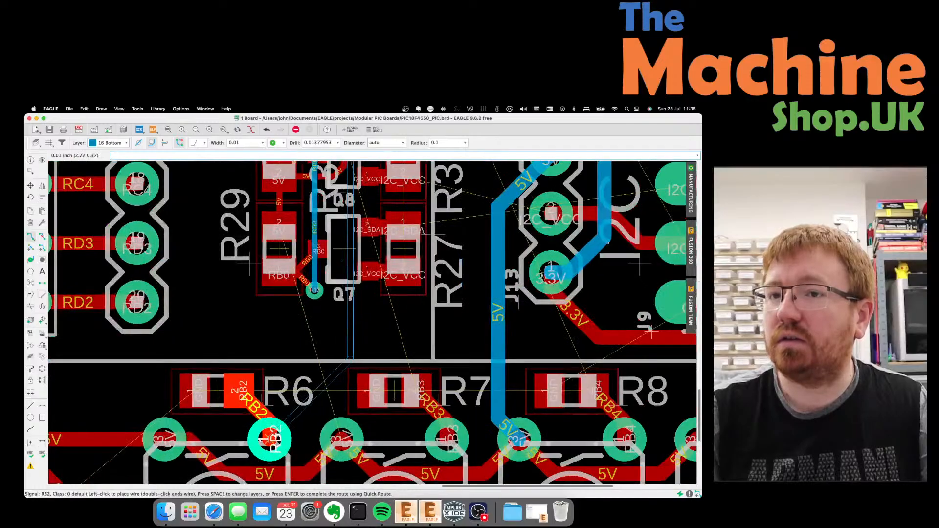
{"action": "left_click", "coordinate": [274, 433]}
{"action": "scroll", "coordinate": [264, 400], "scroll_direction": "down", "scroll_amount": 10}
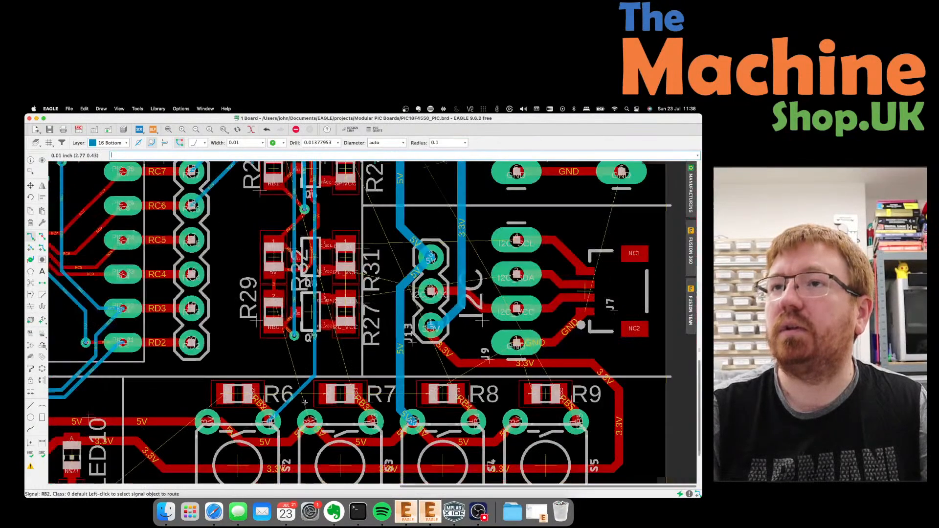
{"action": "scroll", "coordinate": [303, 247], "scroll_direction": "up", "scroll_amount": 6}
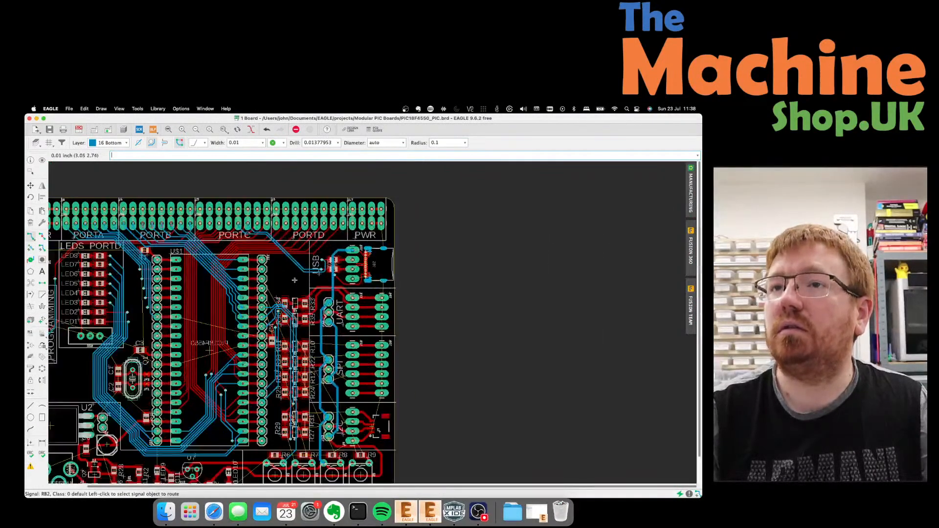
Route RB3 on the bottom layer from its header pin to the RB3 pad beside R7.
{"action": "left_click", "coordinate": [219, 343]}
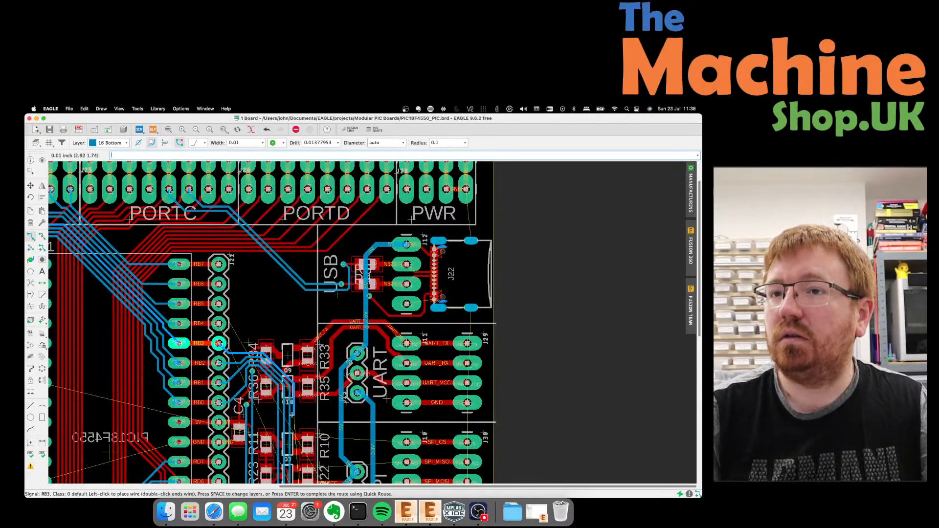
{"action": "scroll", "coordinate": [292, 337], "scroll_direction": "down", "scroll_amount": 4}
{"action": "scroll", "coordinate": [292, 337], "scroll_direction": "down", "scroll_amount": 6}
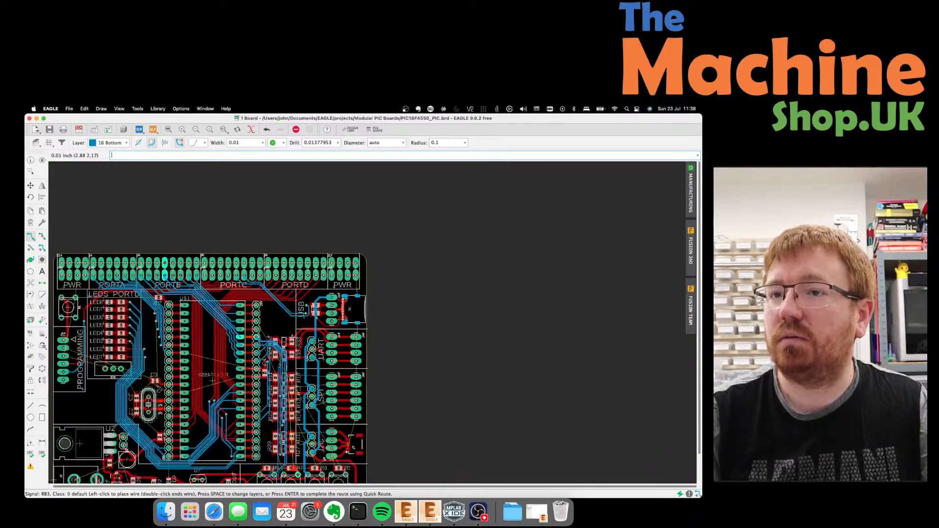
{"action": "scroll", "coordinate": [298, 391], "scroll_direction": "up", "scroll_amount": 6}
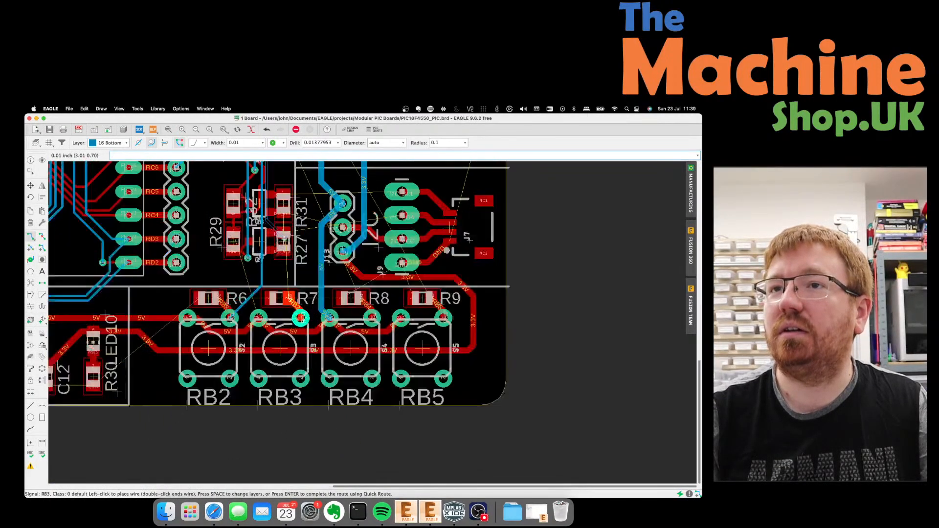
{"action": "scroll", "coordinate": [284, 238], "scroll_direction": "up", "scroll_amount": 4}
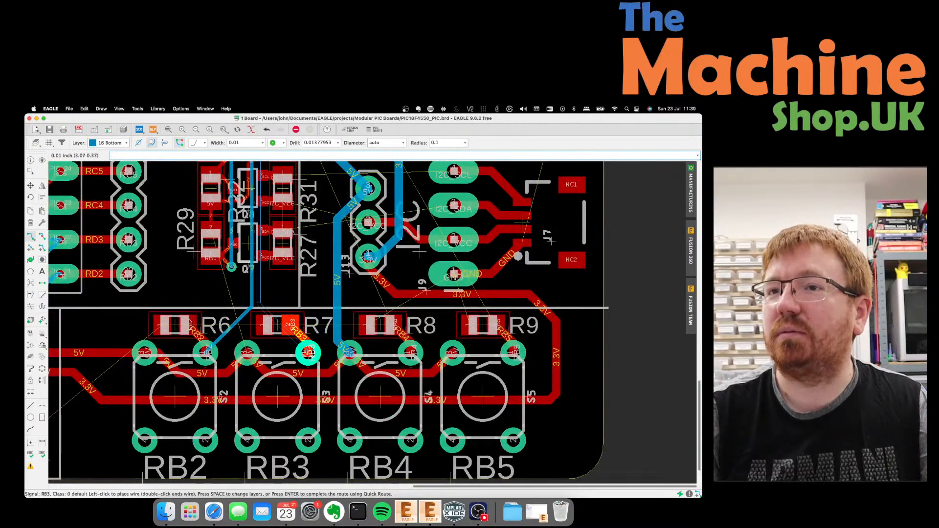
{"action": "left_click", "coordinate": [308, 353]}
{"action": "scroll", "coordinate": [257, 357], "scroll_direction": "down", "scroll_amount": 3}
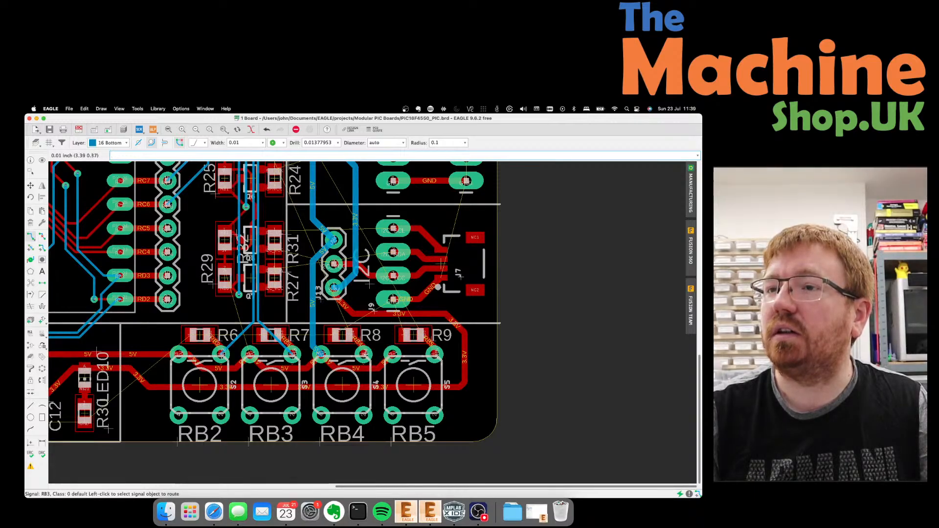
{"action": "scroll", "coordinate": [325, 334], "scroll_direction": "down", "scroll_amount": 1}
{"action": "scroll", "coordinate": [342, 309], "scroll_direction": "up", "scroll_amount": 3}
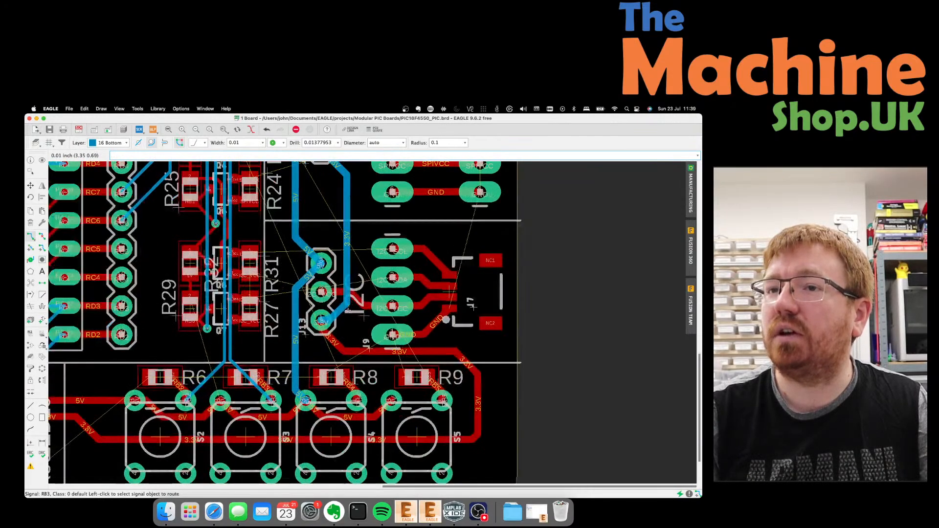
Drag the 5V segments below J13 so the trace bends down past R8 toward S3.
{"action": "left_click", "coordinate": [31, 185]}
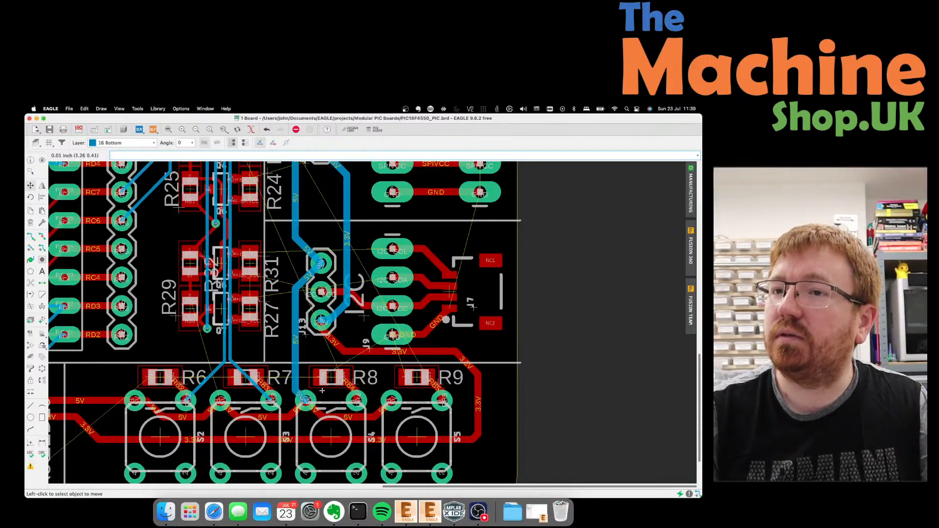
{"action": "left_click", "coordinate": [300, 395]}
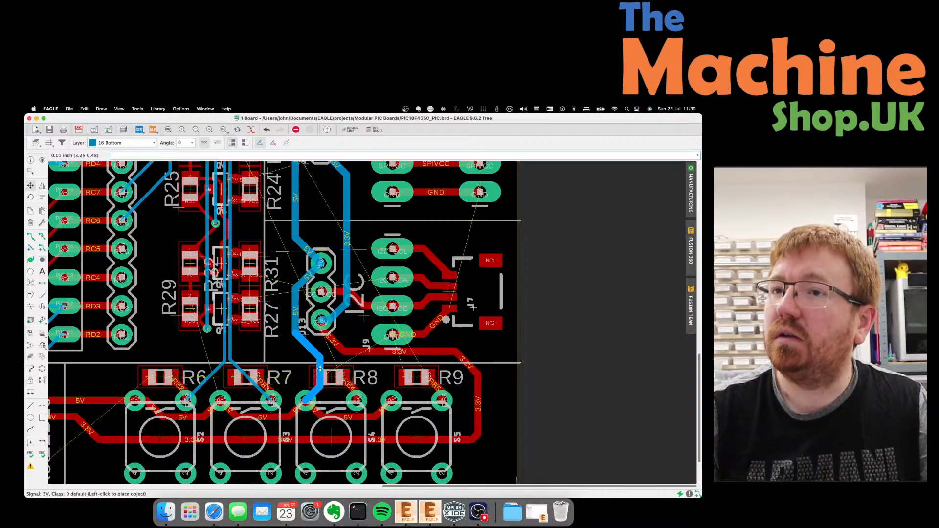
{"action": "left_click", "coordinate": [317, 392]}
{"action": "left_click", "coordinate": [322, 397]}
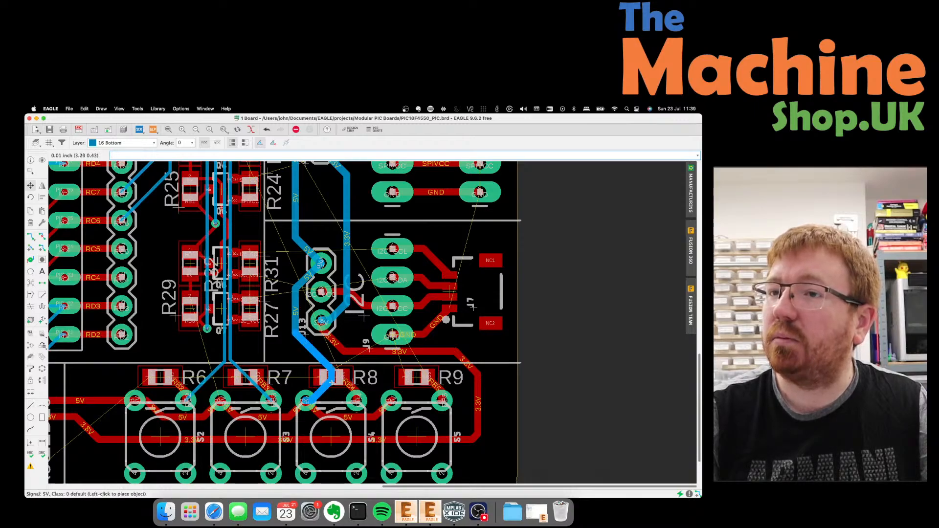
{"action": "left_click", "coordinate": [330, 377]}
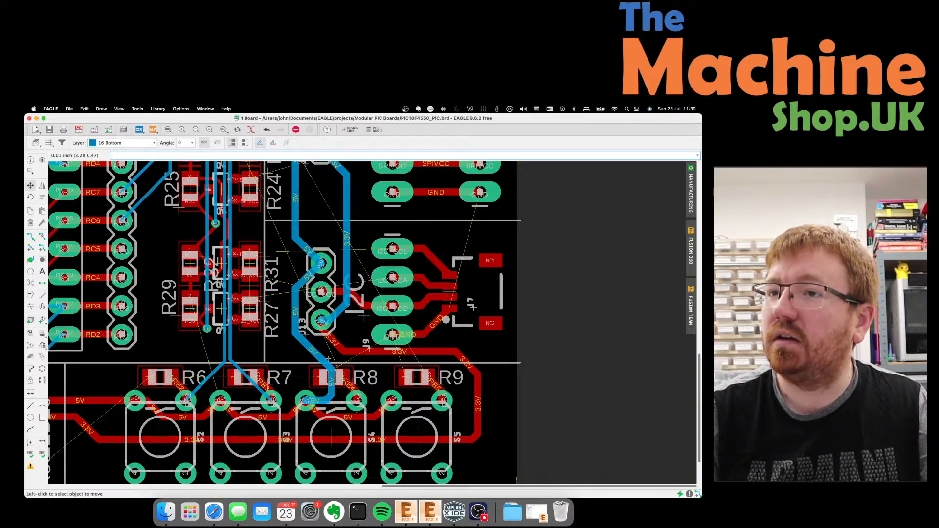
Fine-tune the diagonal and vertical 5V segments between J13, R8 and S3.
{"action": "left_click", "coordinate": [323, 356]}
{"action": "left_click", "coordinate": [322, 348]}
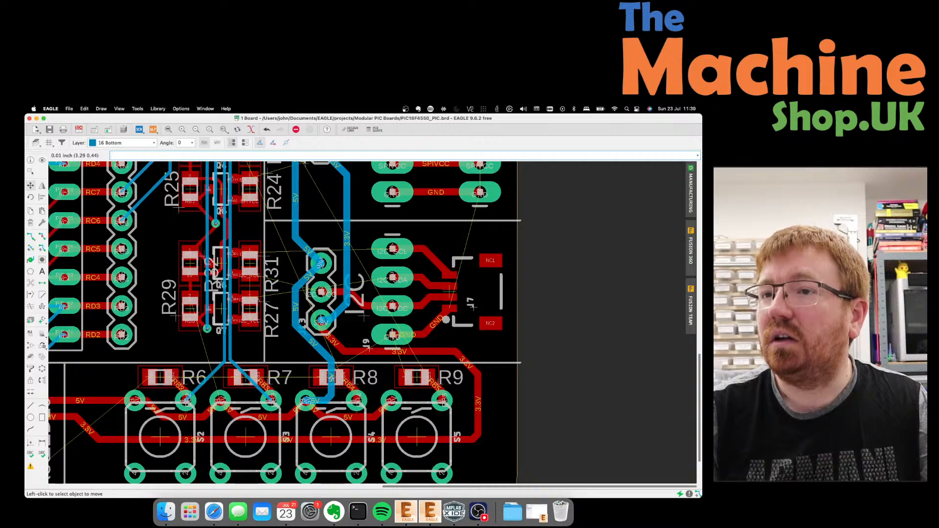
{"action": "left_click", "coordinate": [327, 400]}
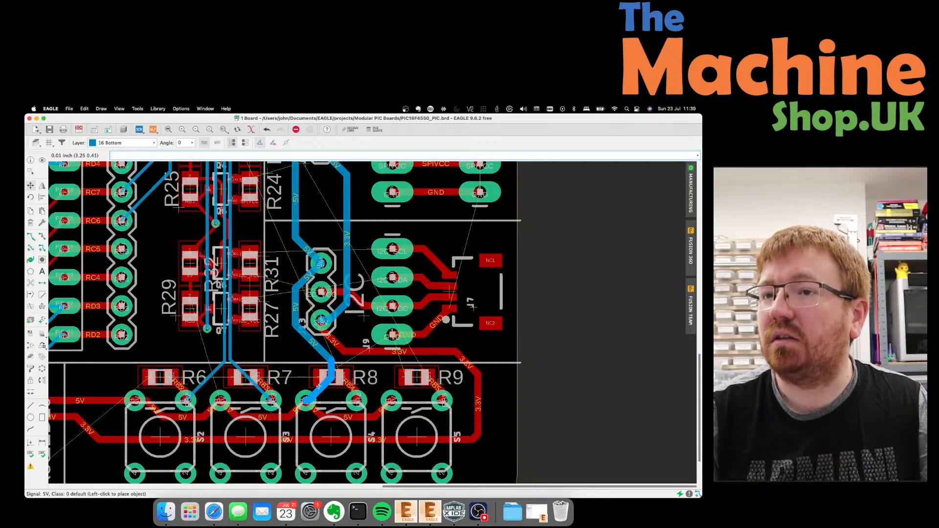
{"action": "left_click", "coordinate": [320, 389]}
{"action": "left_click", "coordinate": [332, 371]}
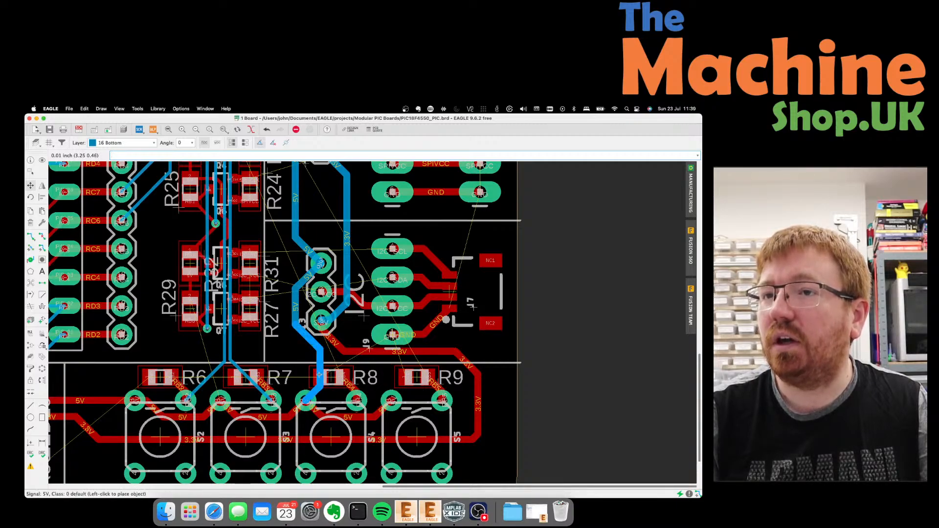
{"action": "left_click", "coordinate": [321, 374]}
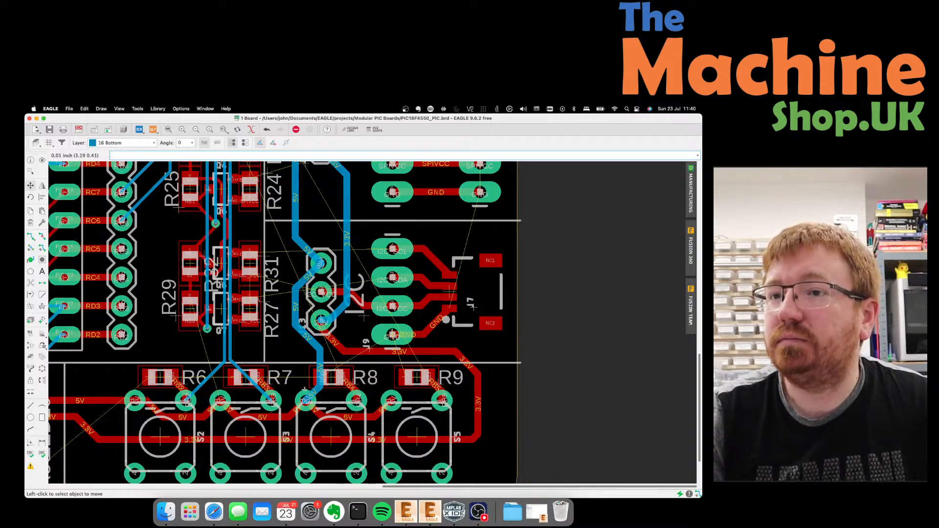
{"action": "scroll", "coordinate": [322, 405], "scroll_direction": "down", "scroll_amount": 5}
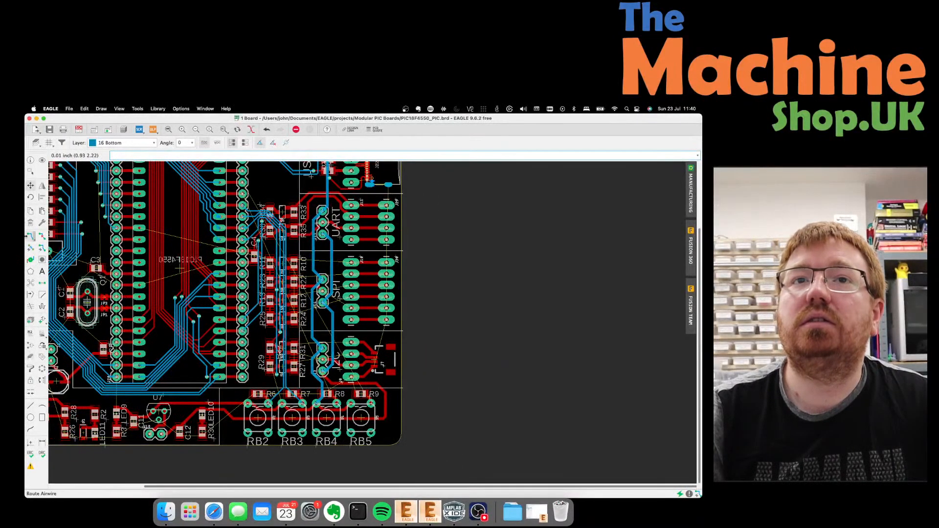
Route the RB4 signal from its header pad down to R8's pad.
{"action": "left_click", "coordinate": [31, 237]}
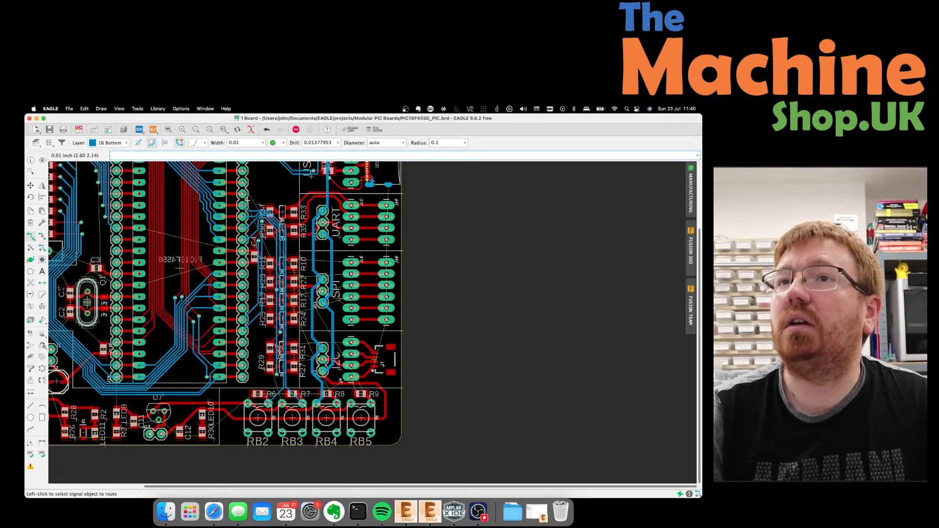
{"action": "left_click", "coordinate": [242, 193]}
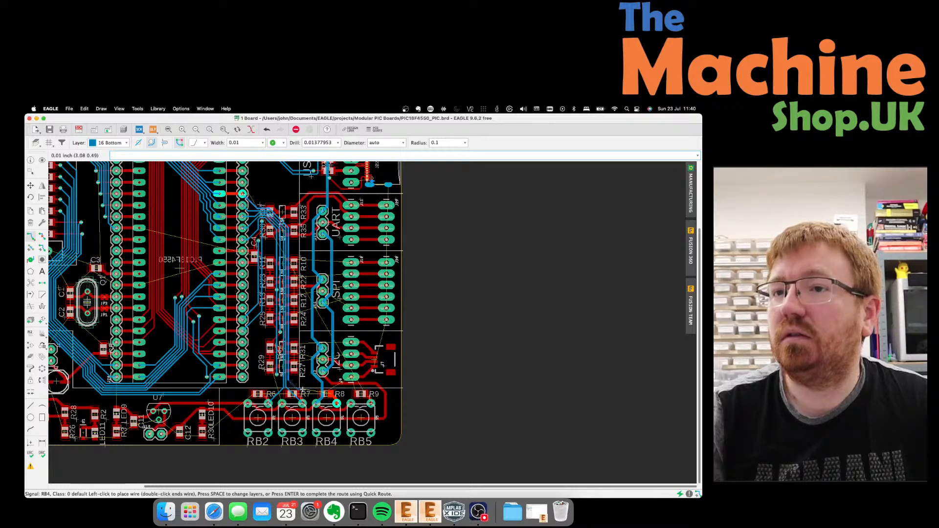
{"action": "scroll", "coordinate": [304, 391], "scroll_direction": "up", "scroll_amount": 5}
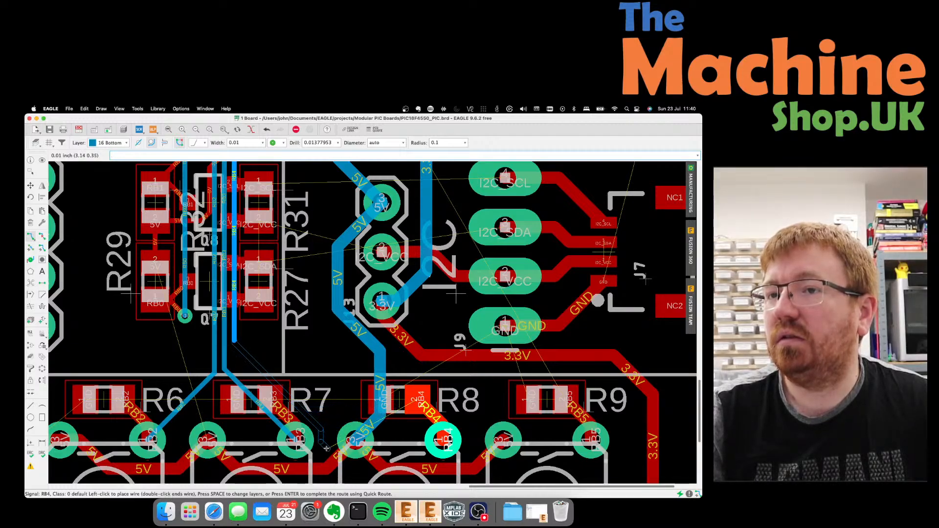
{"action": "left_click", "coordinate": [344, 474]}
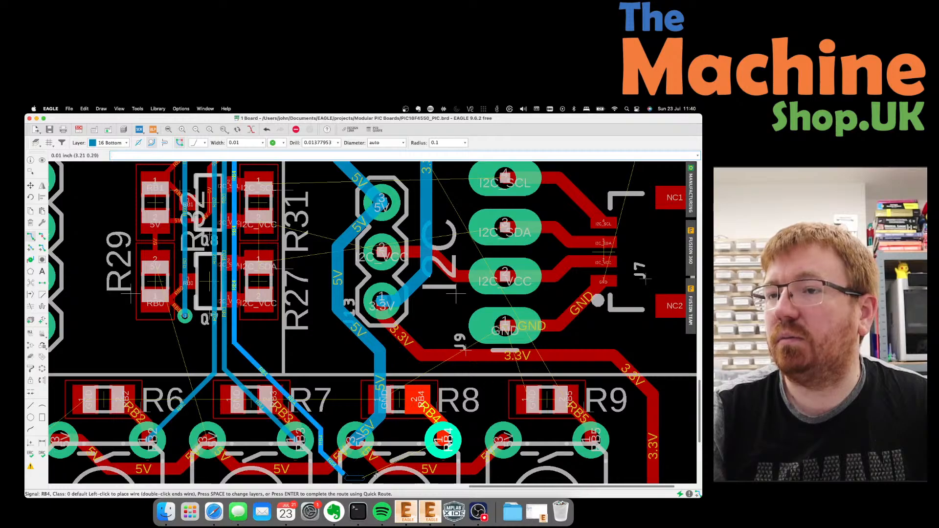
{"action": "left_click", "coordinate": [442, 441]}
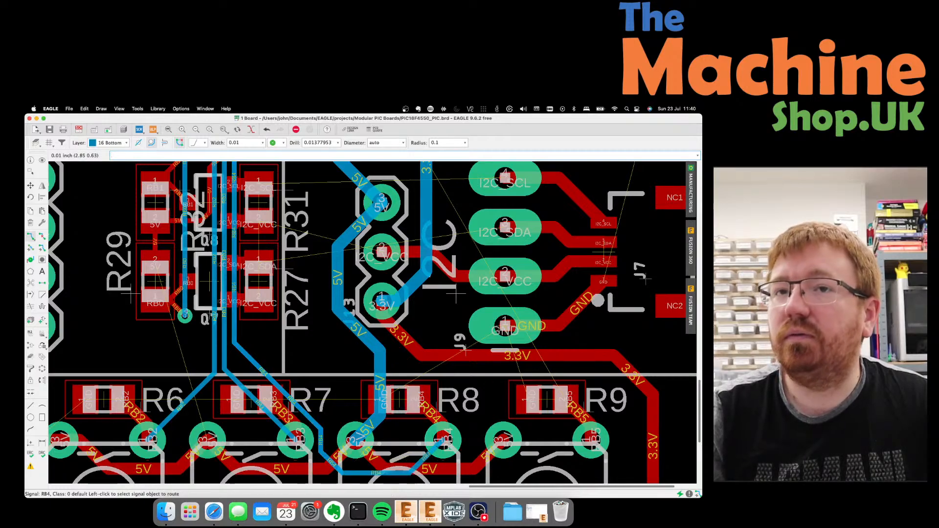
Move the bend in the RB4 trace slightly higher.
{"action": "left_click", "coordinate": [31, 186]}
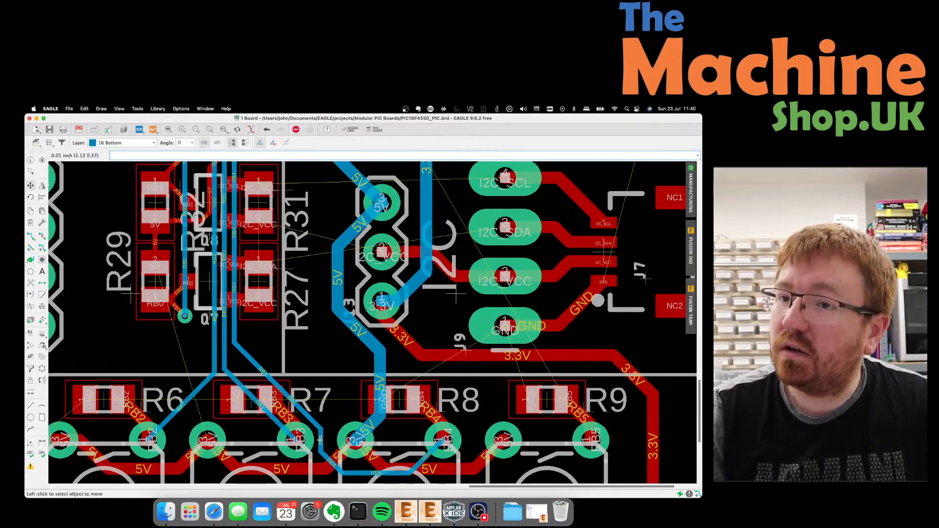
{"action": "left_click", "coordinate": [321, 432]}
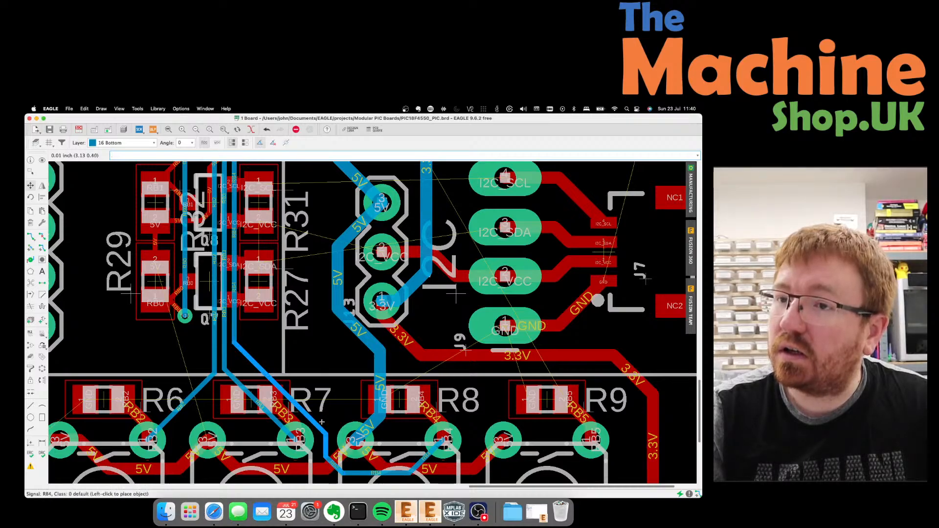
{"action": "left_click", "coordinate": [322, 417]}
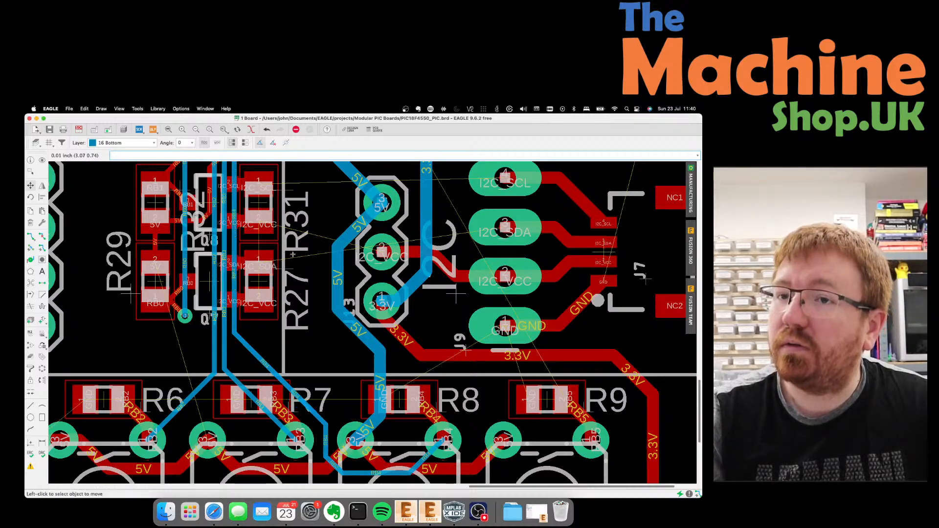
{"action": "scroll", "coordinate": [323, 416], "scroll_direction": "down", "scroll_amount": 3}
{"action": "scroll", "coordinate": [292, 379], "scroll_direction": "up", "scroll_amount": 4}
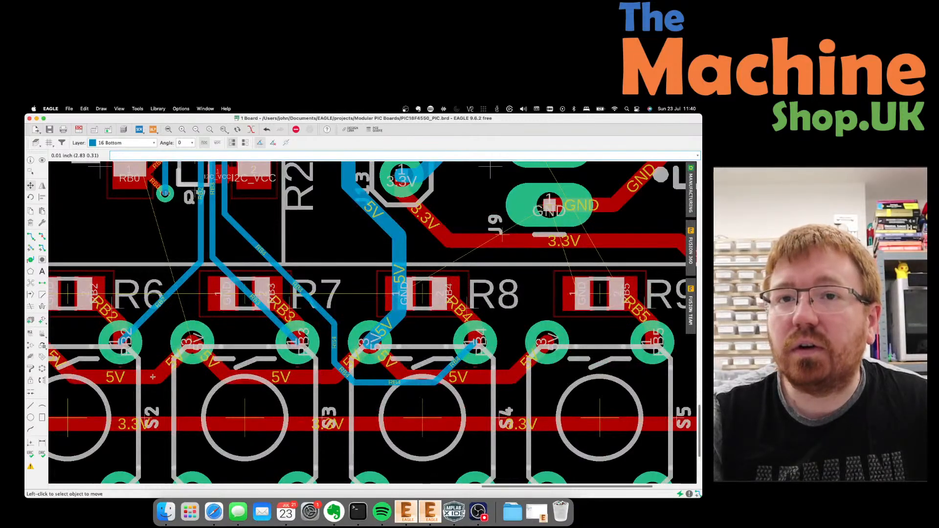
Reposition the 5V pieces between the switch pads, raising the left one and lowering the one near R8.
{"action": "left_click", "coordinate": [153, 377]}
{"action": "left_click", "coordinate": [152, 383]}
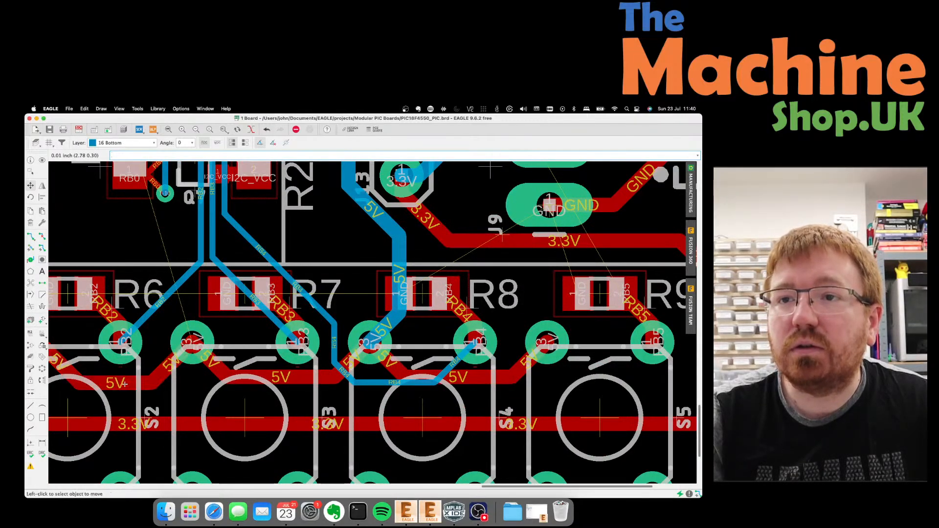
{"action": "left_click", "coordinate": [309, 387]}
{"action": "left_click", "coordinate": [300, 380]}
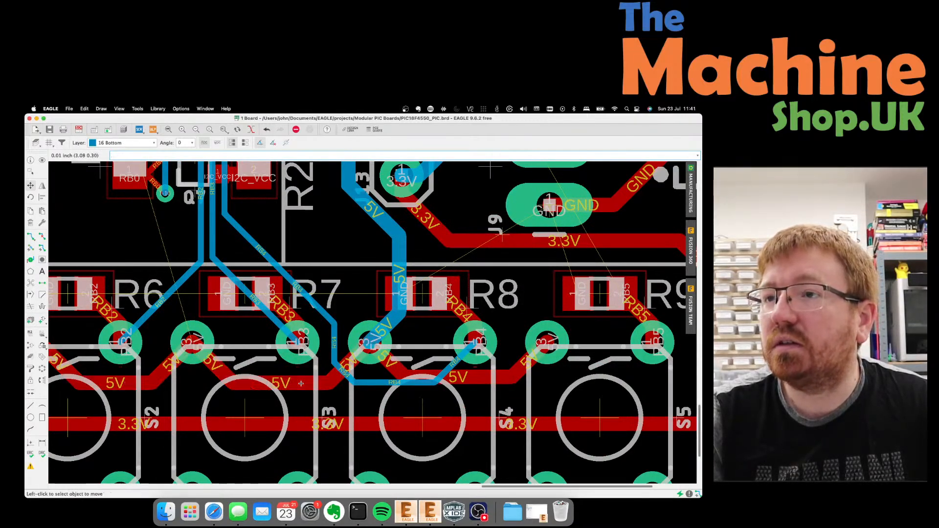
{"action": "left_click", "coordinate": [467, 377]}
{"action": "left_click", "coordinate": [467, 386]}
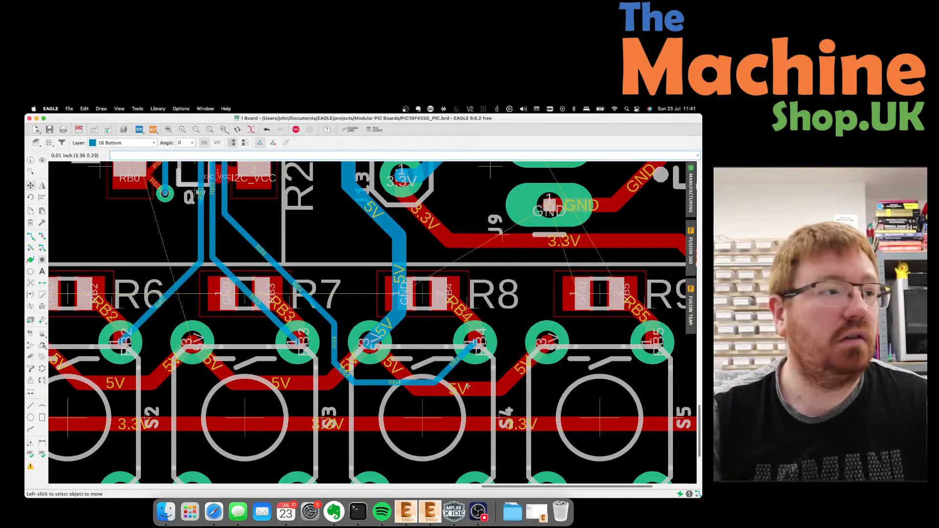
{"action": "scroll", "coordinate": [335, 370], "scroll_direction": "down", "scroll_amount": 2}
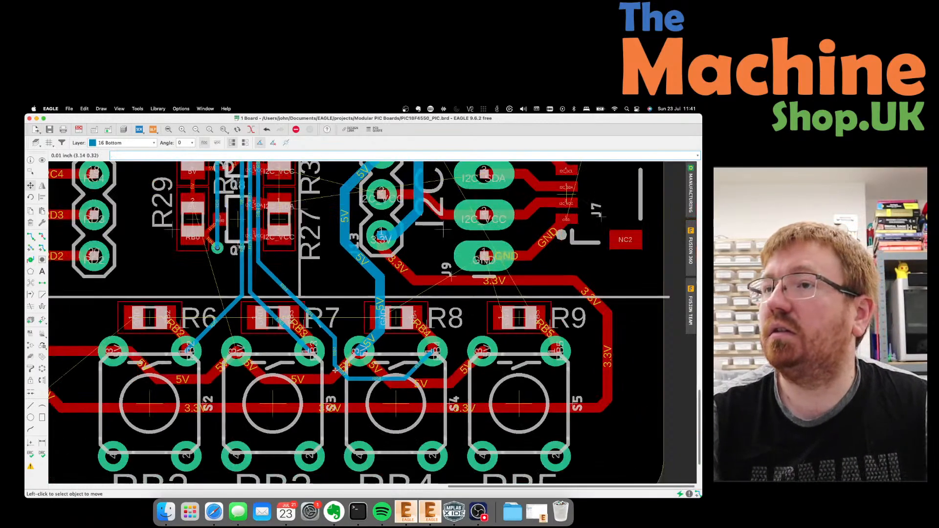
{"action": "scroll", "coordinate": [276, 337], "scroll_direction": "down", "scroll_amount": 2}
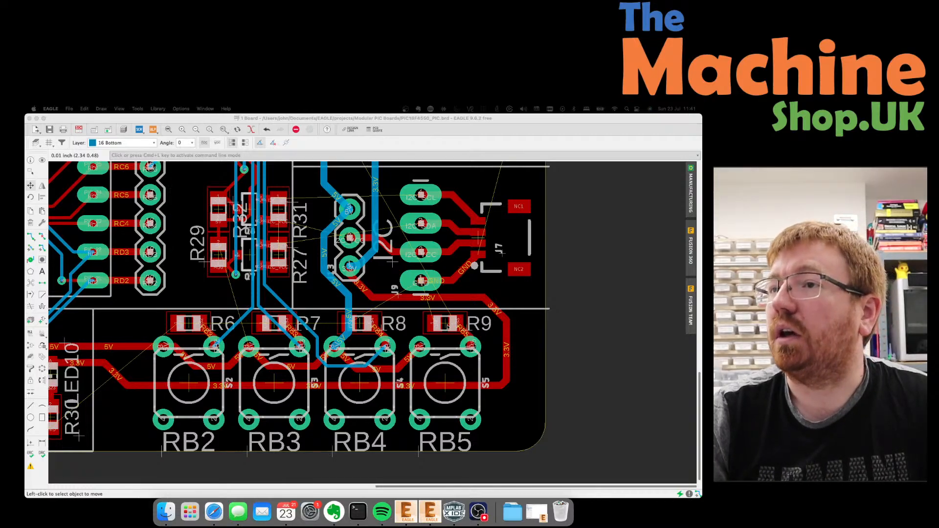
{"action": "scroll", "coordinate": [355, 376], "scroll_direction": "down", "scroll_amount": 5}
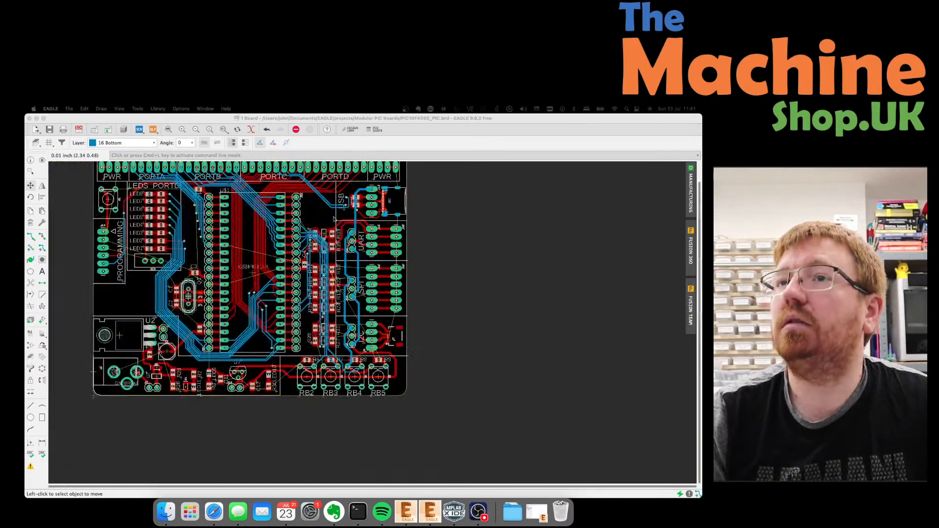
{"action": "scroll", "coordinate": [311, 217], "scroll_direction": "up", "scroll_amount": 5}
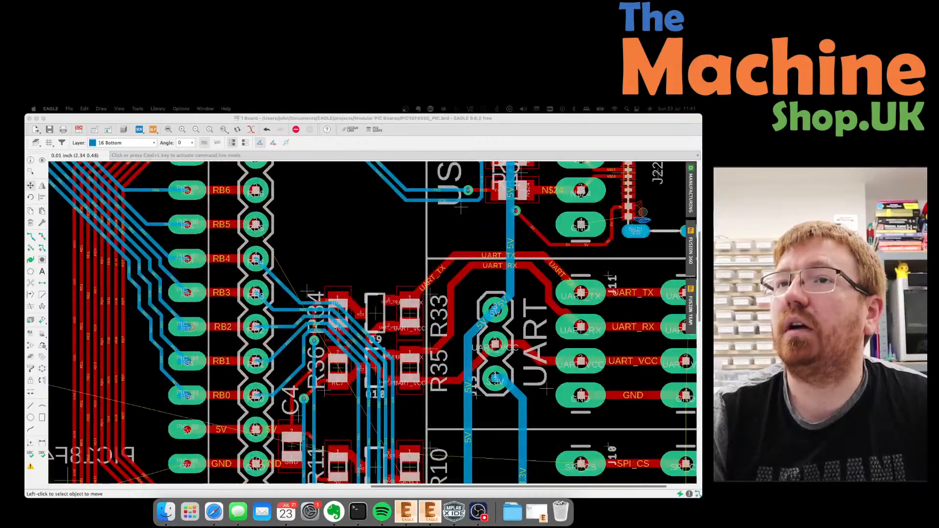
Route the RB5 signal from its header pin as a bottom-layer trace.
{"action": "left_click", "coordinate": [30, 236]}
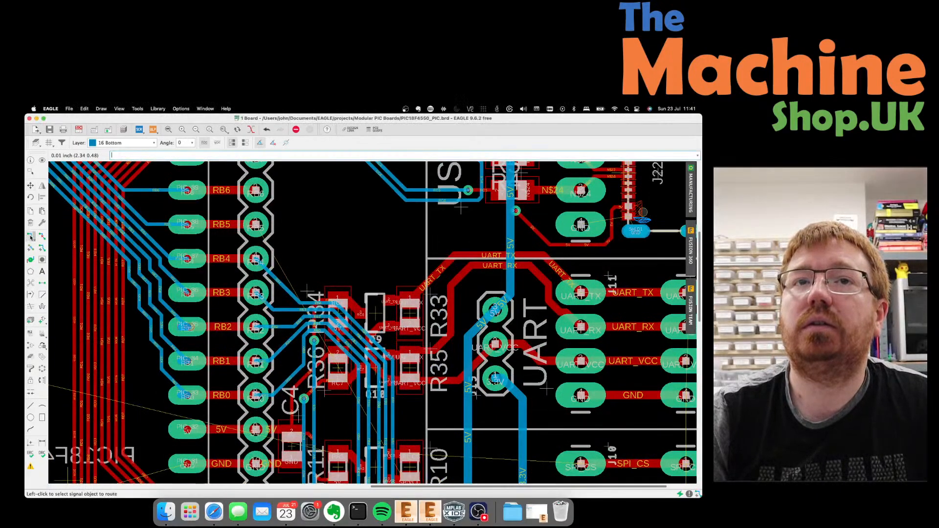
{"action": "left_click", "coordinate": [313, 284]}
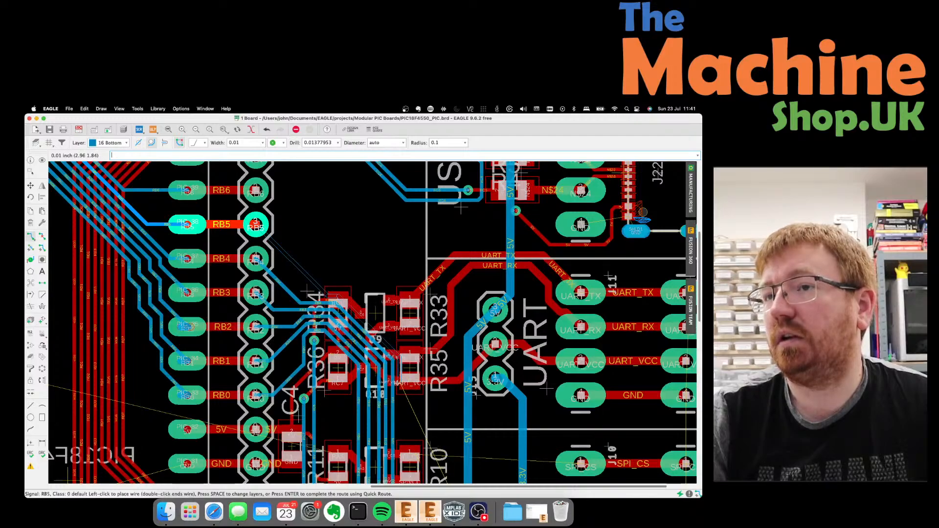
{"action": "scroll", "coordinate": [373, 288], "scroll_direction": "down", "scroll_amount": 8}
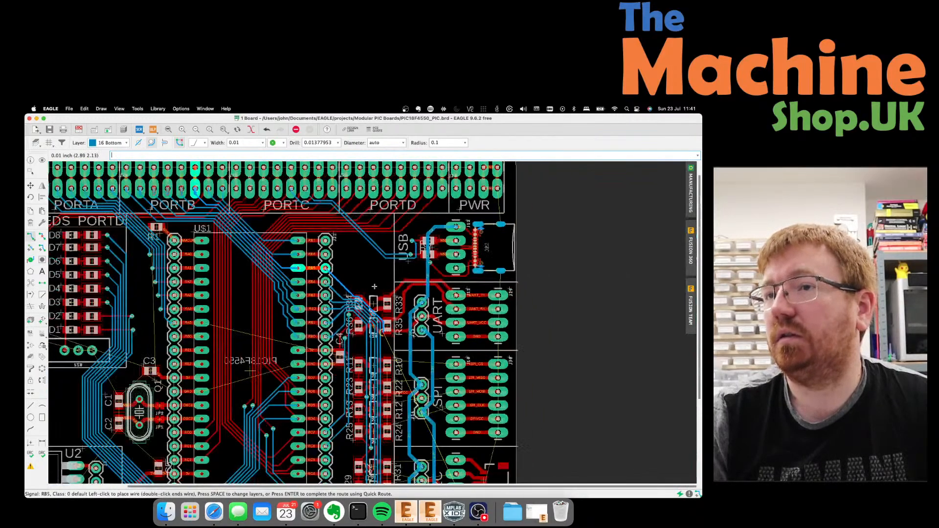
{"action": "scroll", "coordinate": [406, 413], "scroll_direction": "up", "scroll_amount": 4}
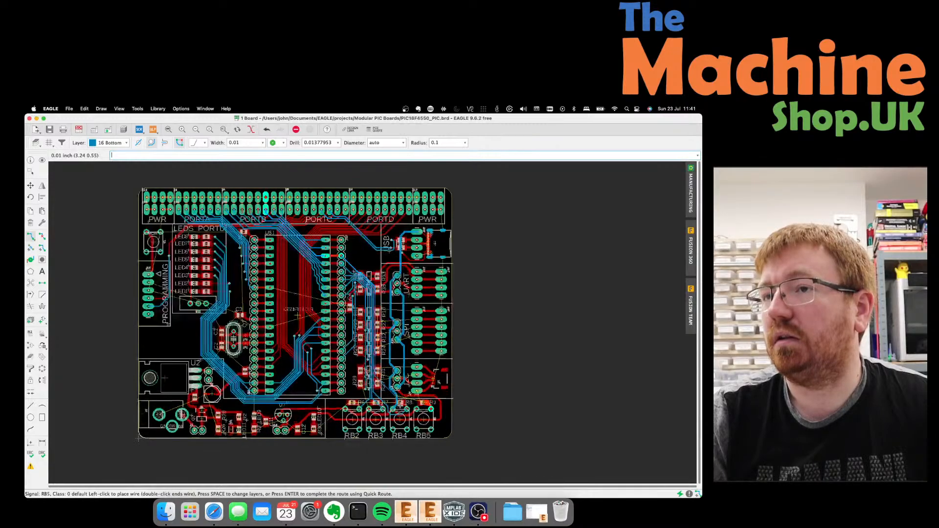
{"action": "scroll", "coordinate": [405, 412], "scroll_direction": "up", "scroll_amount": 5}
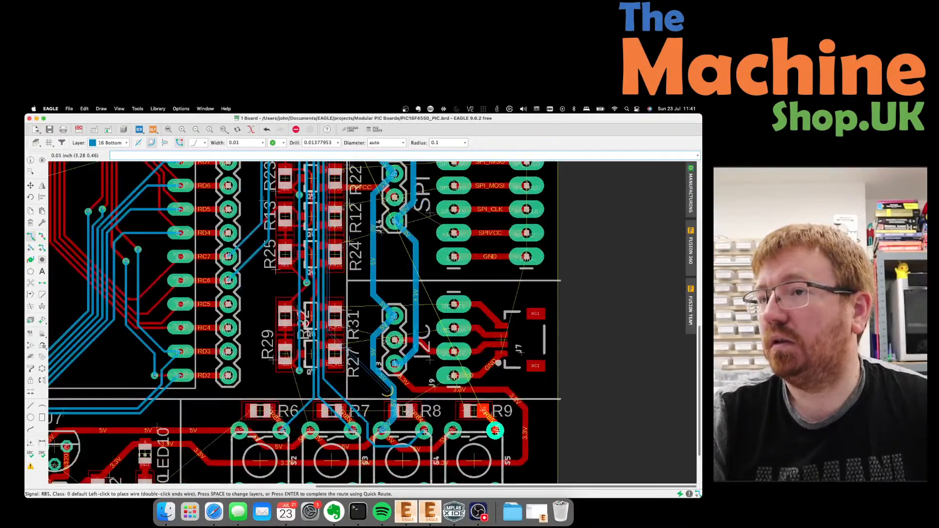
{"action": "scroll", "coordinate": [402, 398], "scroll_direction": "up", "scroll_amount": 2}
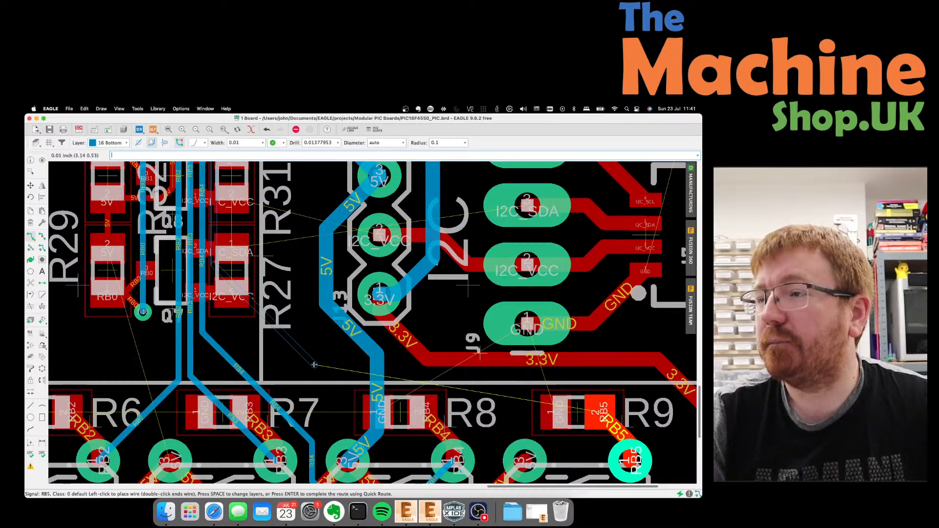
{"action": "scroll", "coordinate": [314, 364], "scroll_direction": "down", "scroll_amount": 2}
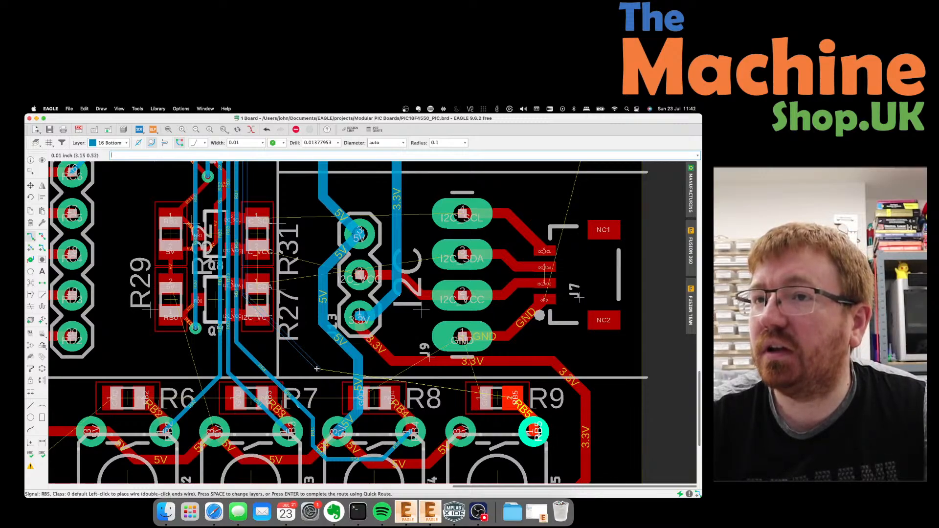
{"action": "left_click", "coordinate": [310, 360]}
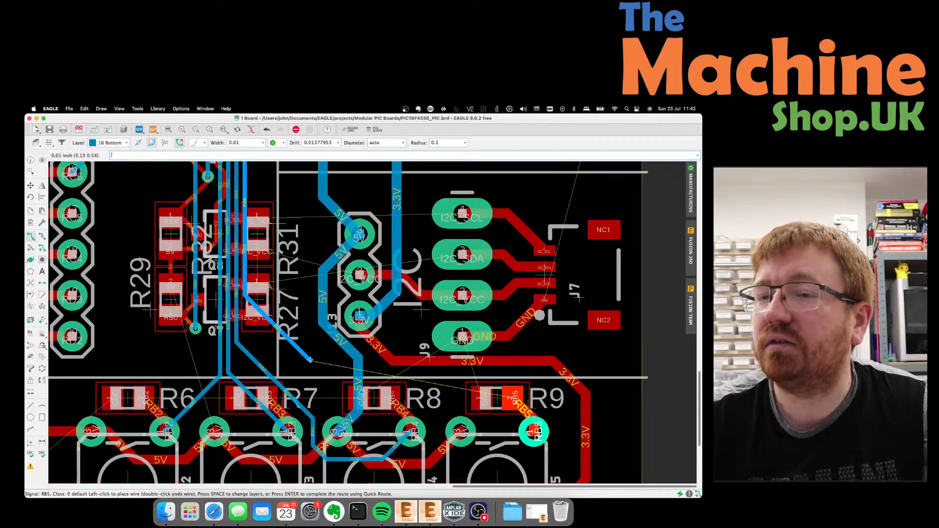
Switch RB5 to the top layer through a via and finish it on R9's pad.
{"action": "left_click", "coordinate": [120, 146]}
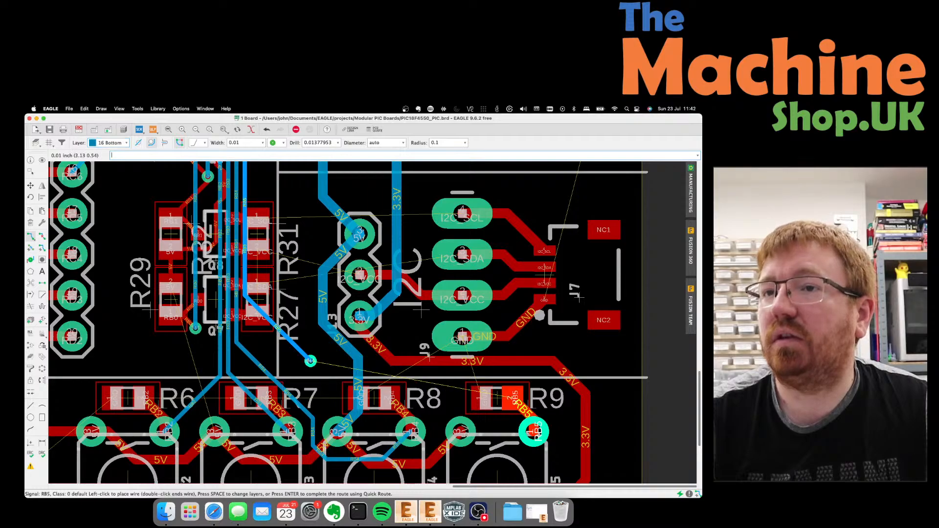
{"action": "key", "text": "space"}
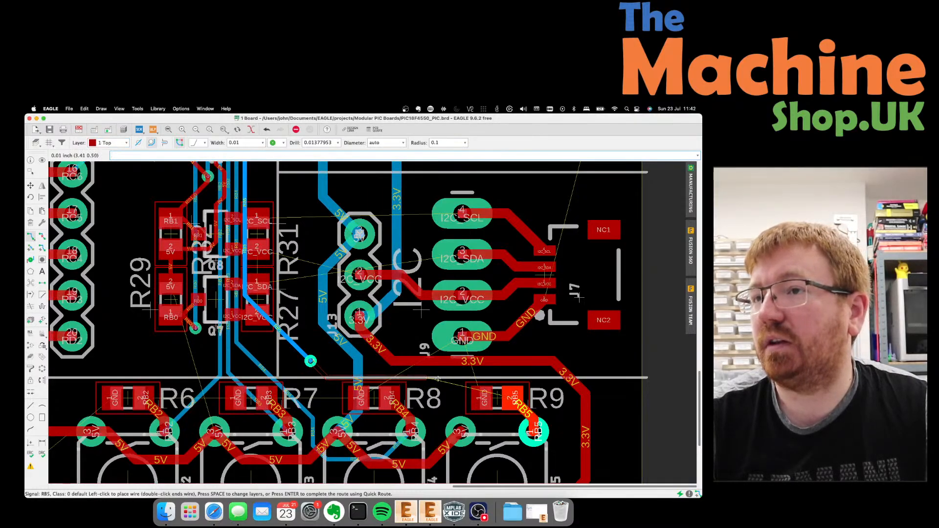
{"action": "left_click", "coordinate": [504, 378]}
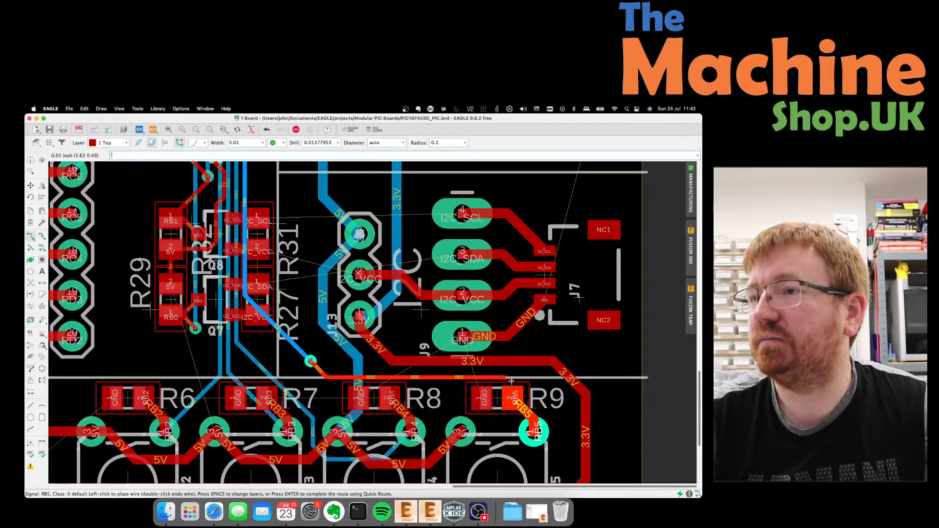
{"action": "left_click", "coordinate": [513, 396]}
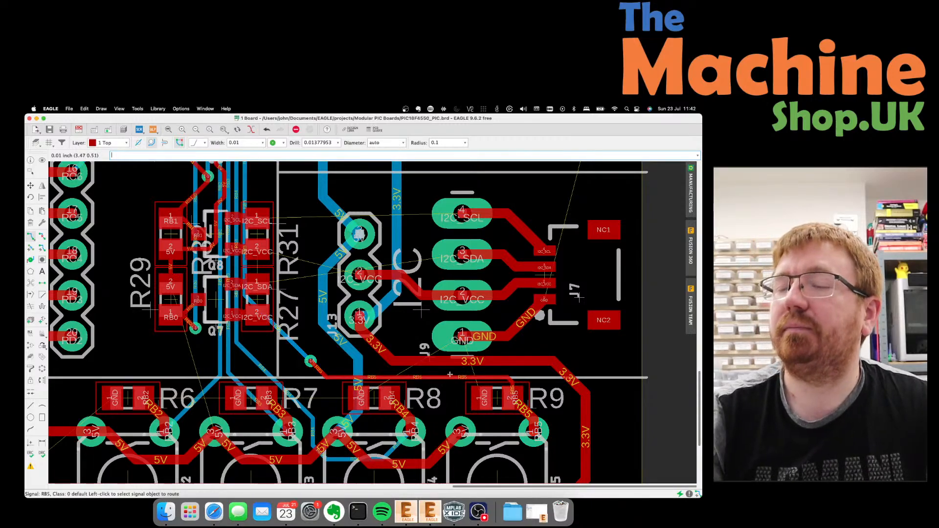
{"action": "scroll", "coordinate": [450, 373], "scroll_direction": "down", "scroll_amount": 3}
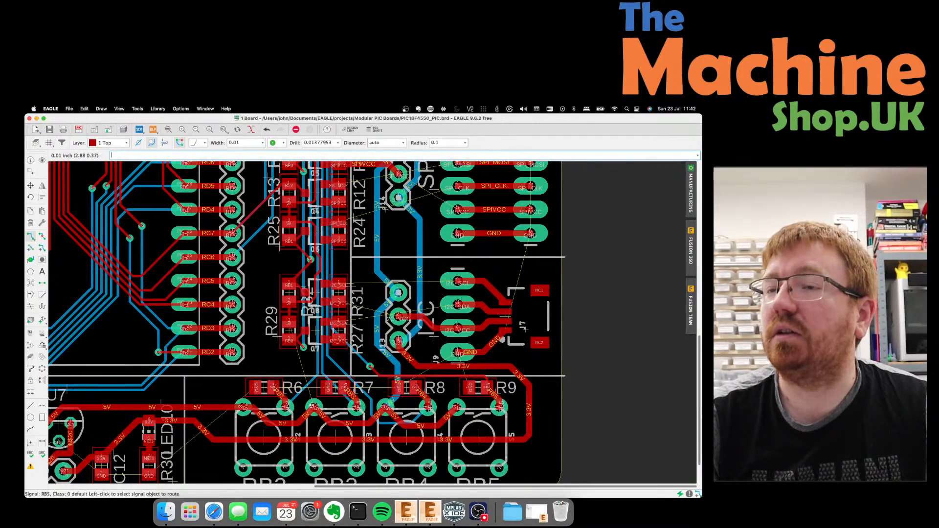
{"action": "scroll", "coordinate": [422, 293], "scroll_direction": "up", "scroll_amount": 3}
{"action": "scroll", "coordinate": [458, 235], "scroll_direction": "up", "scroll_amount": 2}
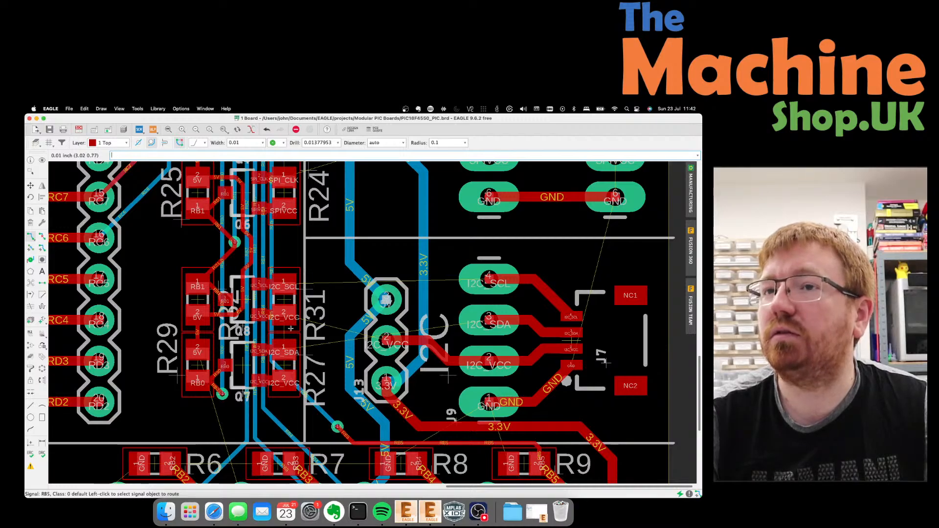
{"action": "scroll", "coordinate": [288, 352], "scroll_direction": "down", "scroll_amount": 2}
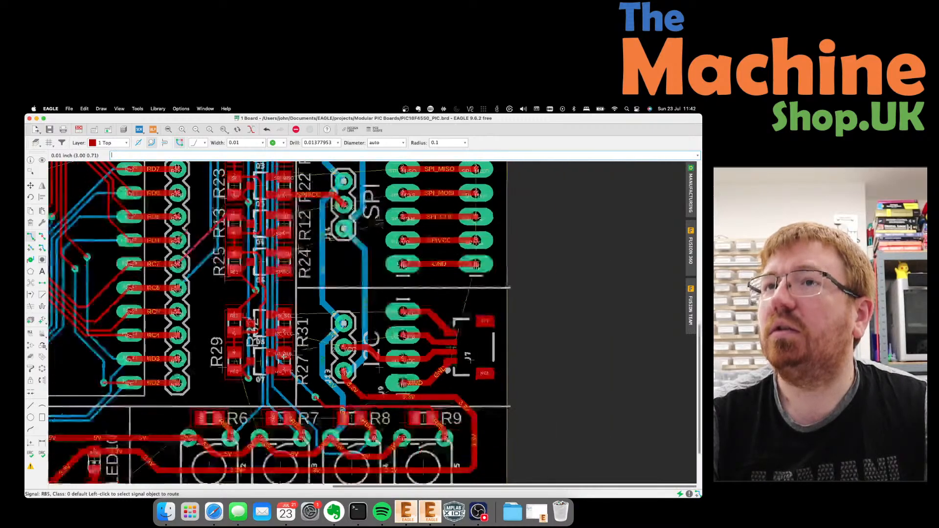
{"action": "scroll", "coordinate": [287, 353], "scroll_direction": "up", "scroll_amount": 1}
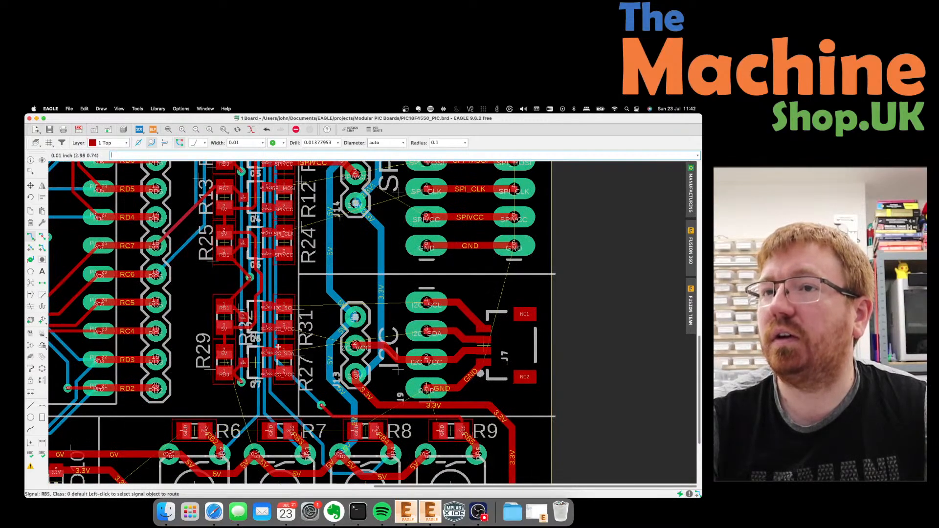
{"action": "scroll", "coordinate": [285, 333], "scroll_direction": "up", "scroll_amount": 2}
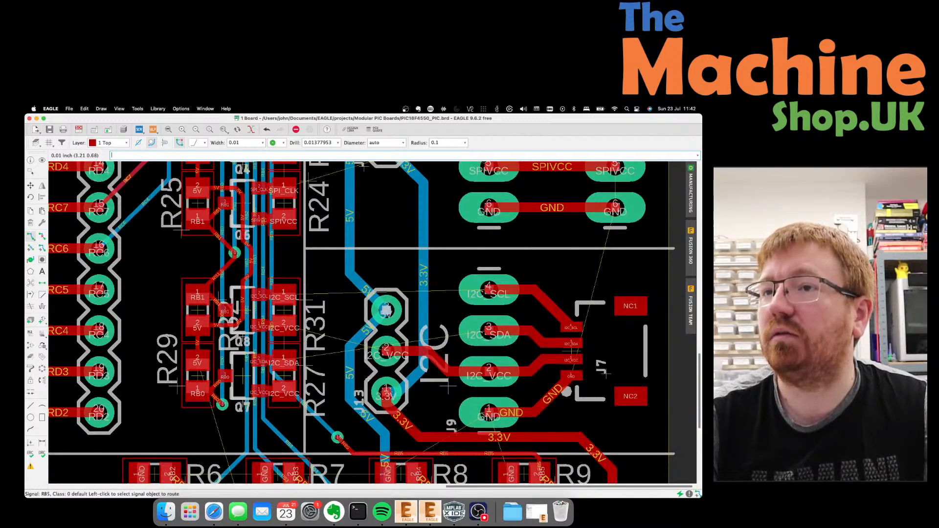
{"action": "scroll", "coordinate": [447, 386], "scroll_direction": "down", "scroll_amount": 3}
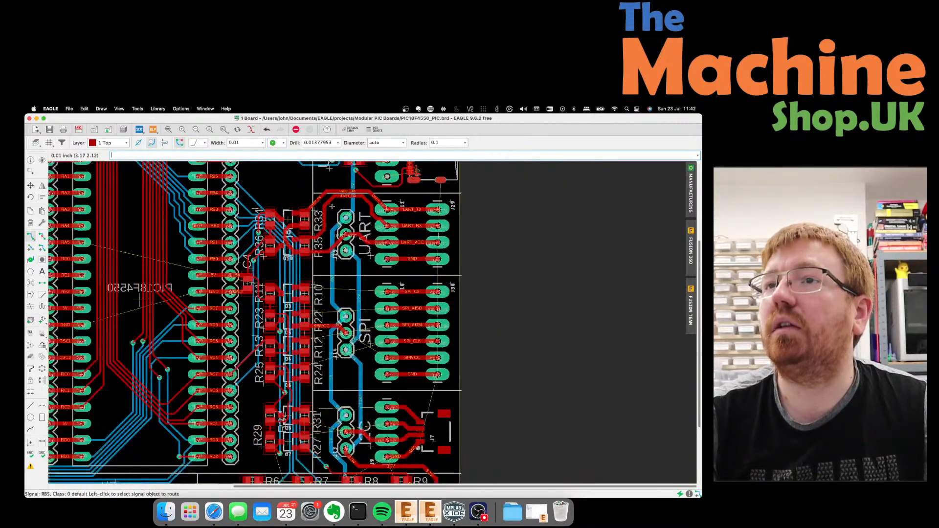
{"action": "scroll", "coordinate": [333, 207], "scroll_direction": "up", "scroll_amount": 2}
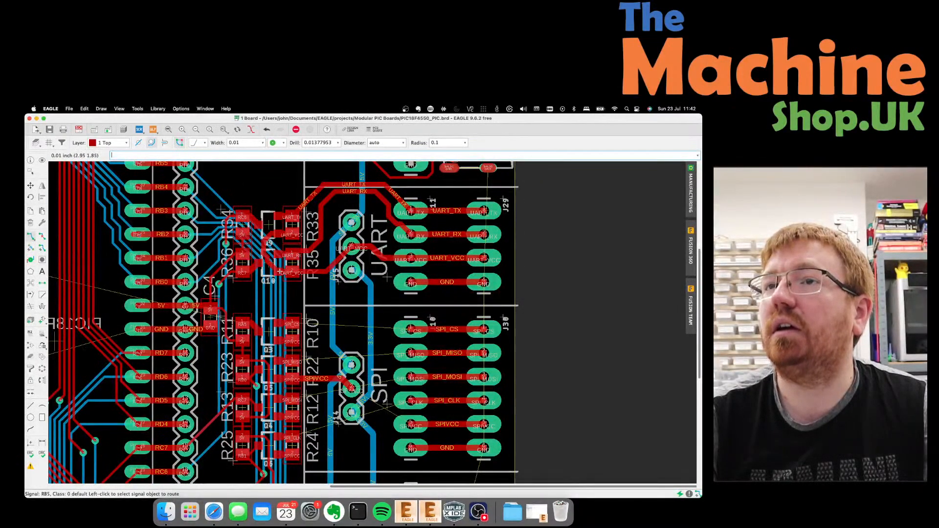
{"action": "scroll", "coordinate": [352, 240], "scroll_direction": "down", "scroll_amount": 2}
{"action": "scroll", "coordinate": [335, 169], "scroll_direction": "down", "scroll_amount": 2}
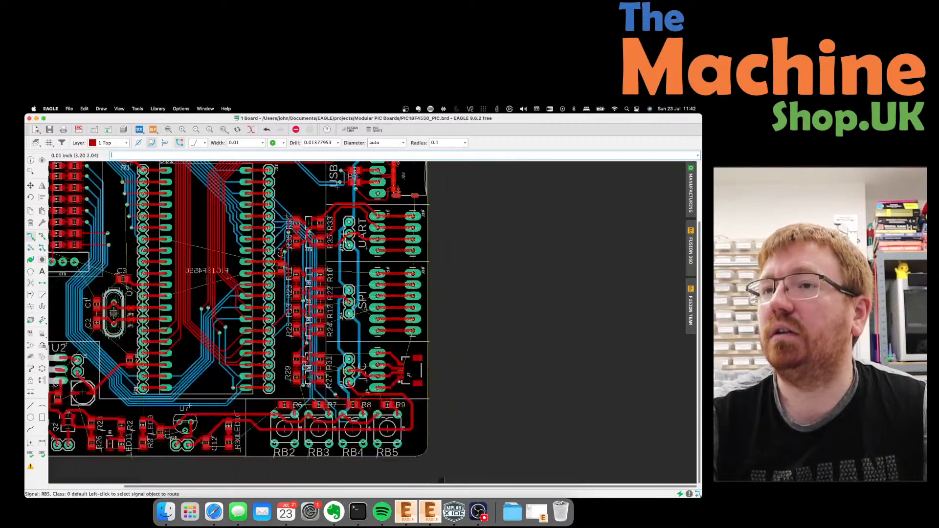
{"action": "scroll", "coordinate": [368, 362], "scroll_direction": "up", "scroll_amount": 4}
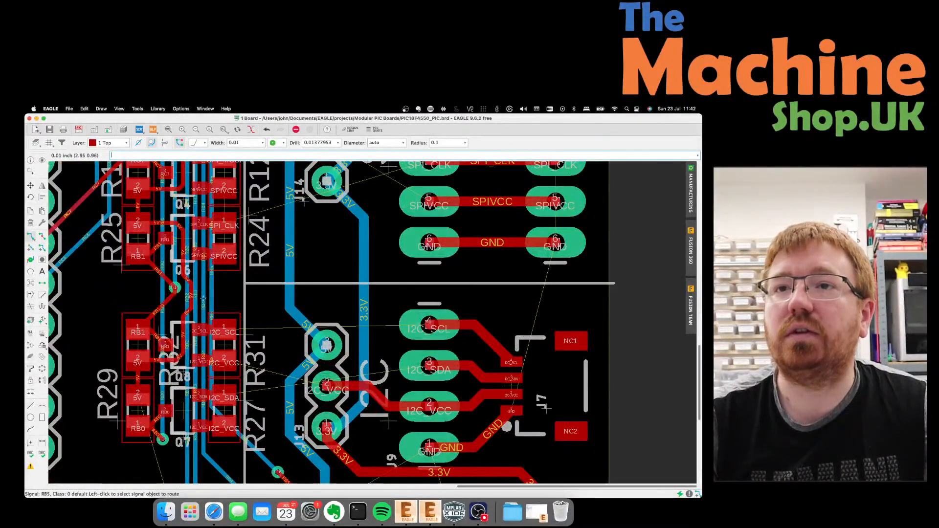
Route the I2C_SCL trace from pad 4 leftward to its connector pad.
{"action": "left_click", "coordinate": [410, 318]}
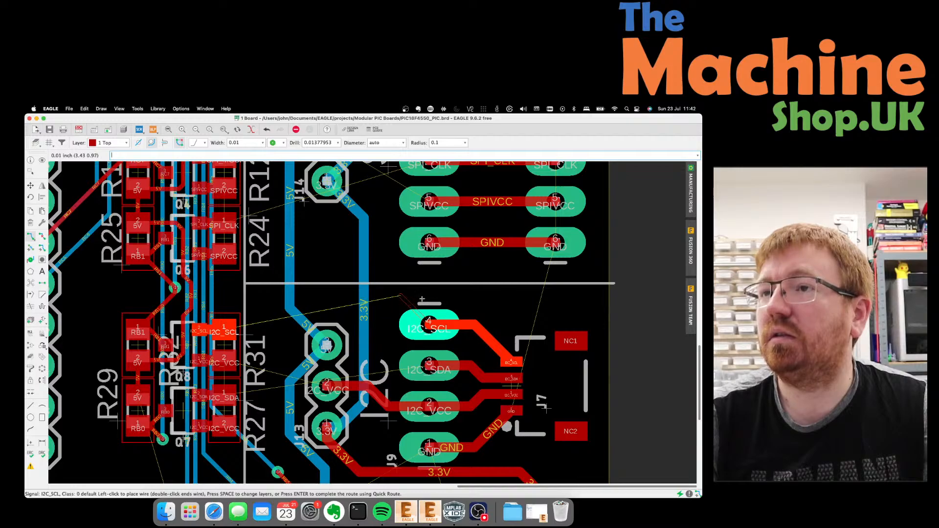
{"action": "left_click", "coordinate": [276, 296]}
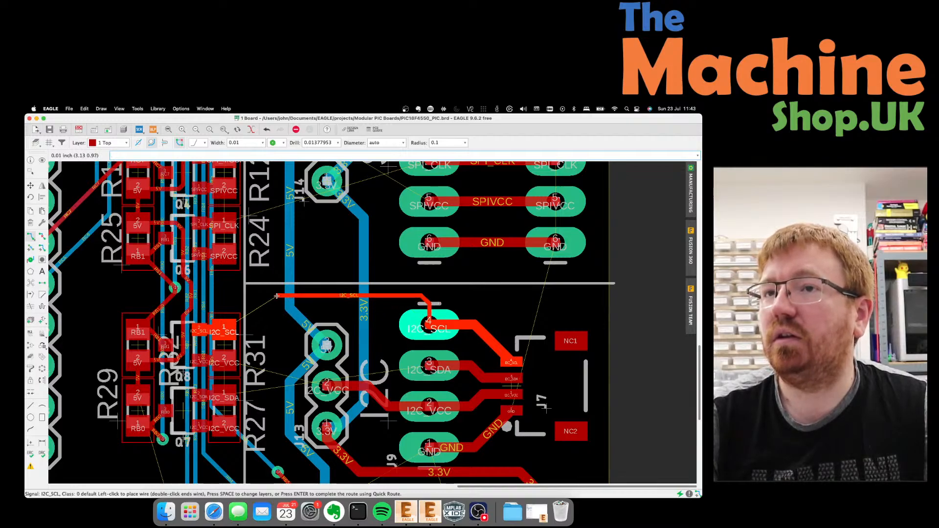
{"action": "left_click", "coordinate": [243, 328]}
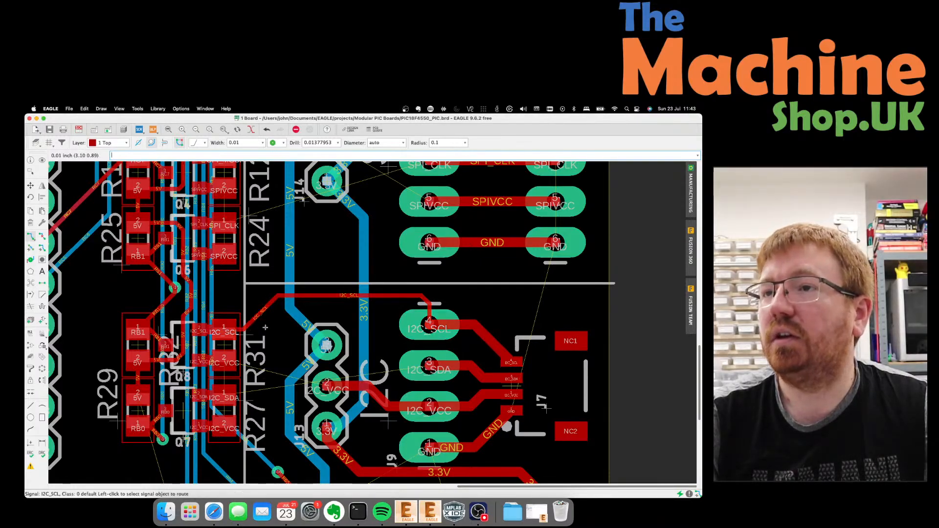
Route the I2C_SDA trace with a downward bend to its pad.
{"action": "left_click", "coordinate": [429, 365]}
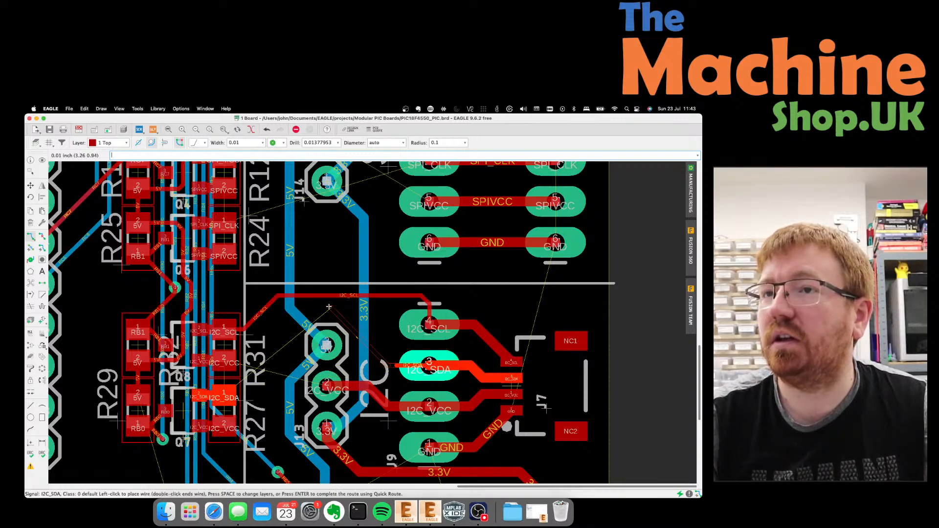
{"action": "left_click", "coordinate": [290, 313]}
{"action": "left_click", "coordinate": [268, 391]}
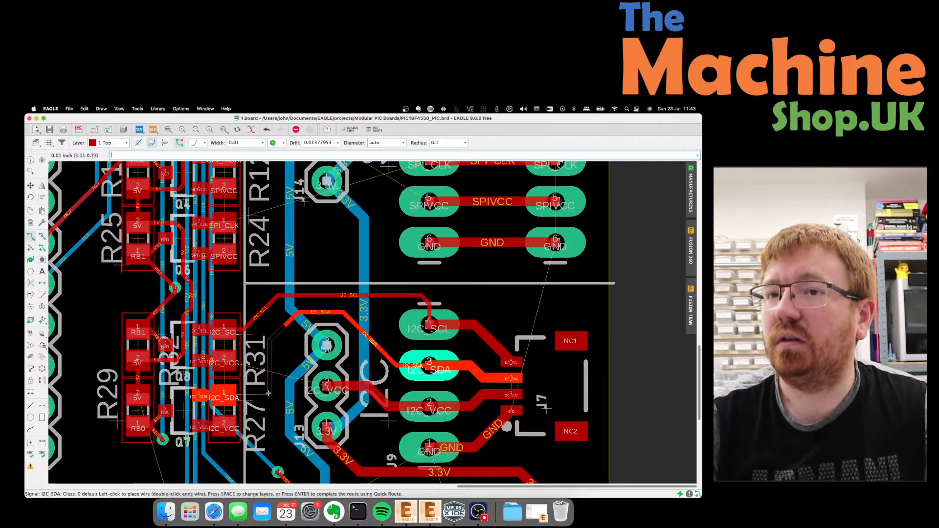
{"action": "left_click", "coordinate": [224, 396]}
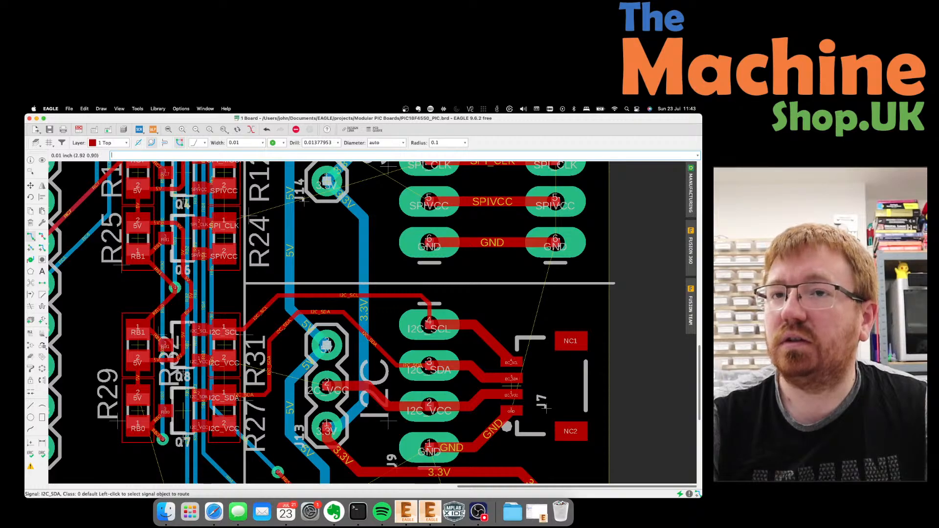
{"action": "scroll", "coordinate": [211, 350], "scroll_direction": "down", "scroll_amount": 1}
{"action": "scroll", "coordinate": [193, 330], "scroll_direction": "down", "scroll_amount": 1}
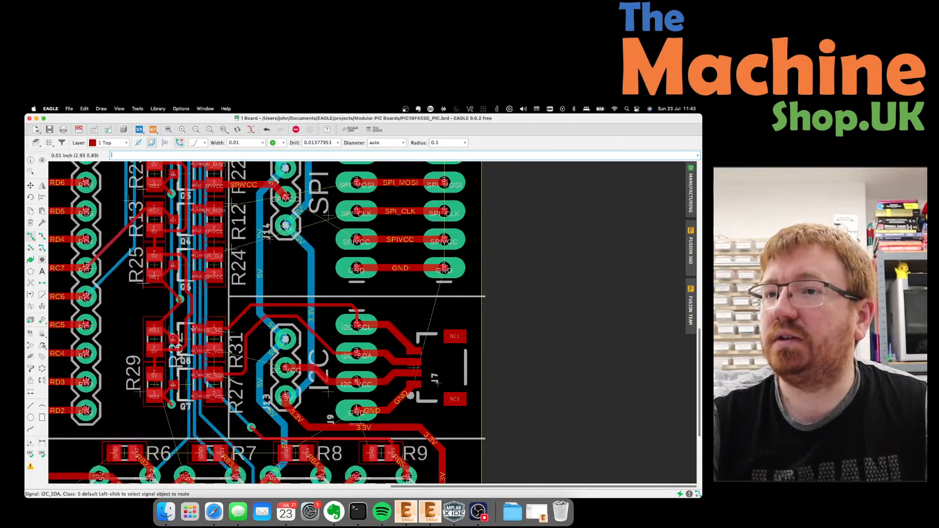
{"action": "scroll", "coordinate": [182, 335], "scroll_direction": "up", "scroll_amount": 2}
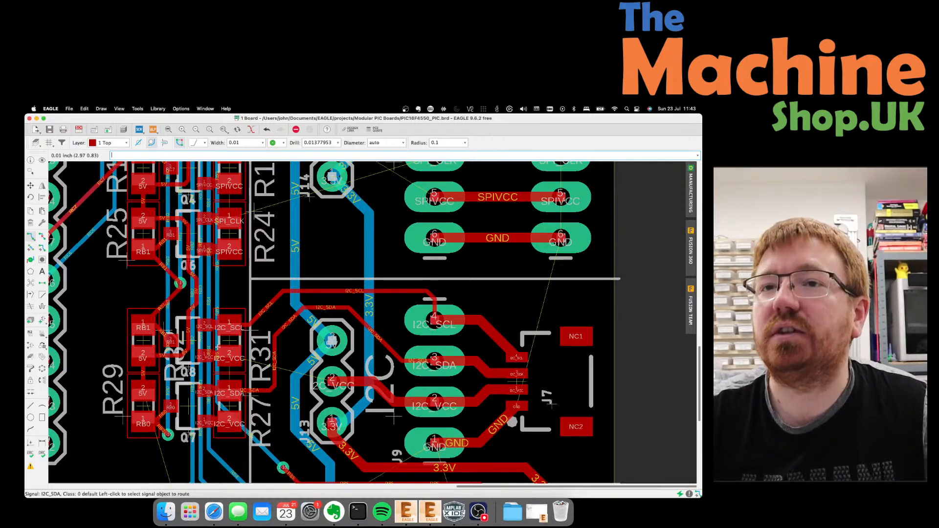
Route I2C_VCC from its connector pad to the J13 pad, after cancelling a false start.
{"action": "left_click", "coordinate": [204, 355]}
{"action": "scroll", "coordinate": [189, 381], "scroll_direction": "up", "scroll_amount": 3}
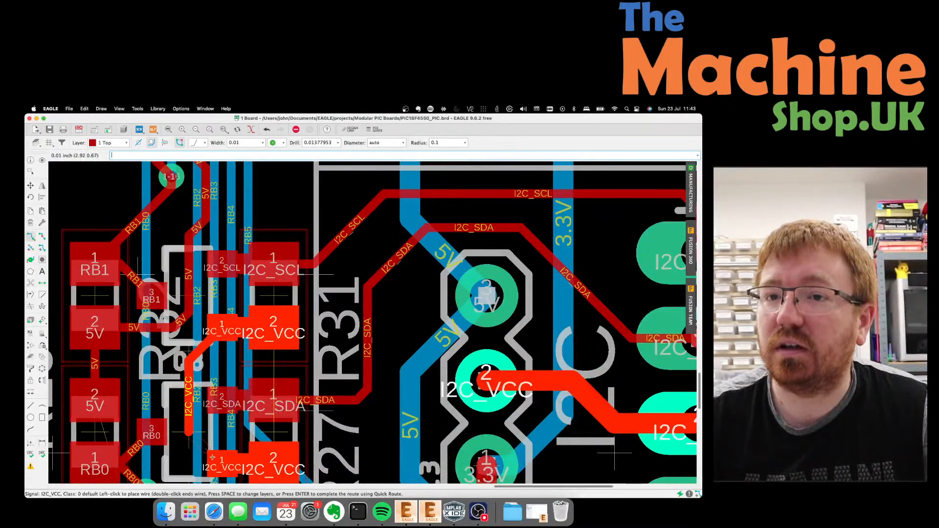
{"action": "key", "text": "Escape"}
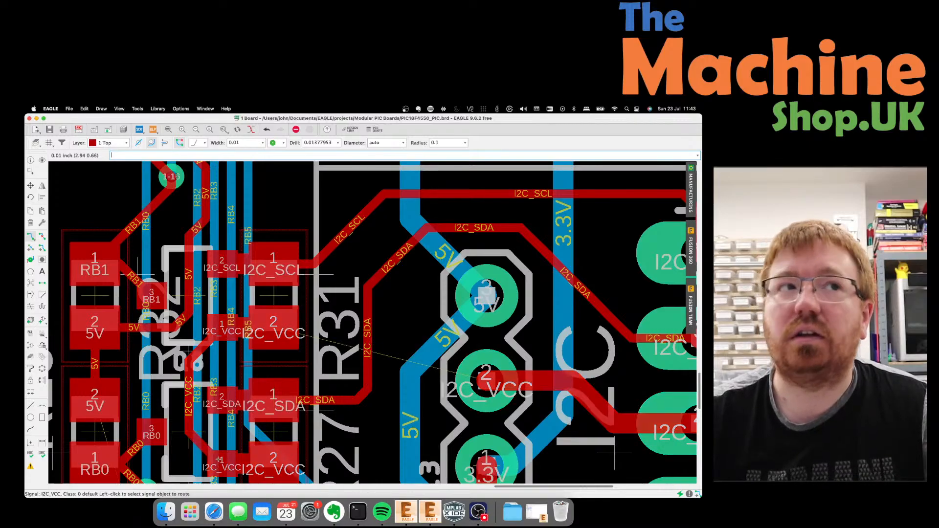
{"action": "scroll", "coordinate": [188, 396], "scroll_direction": "down", "scroll_amount": 3}
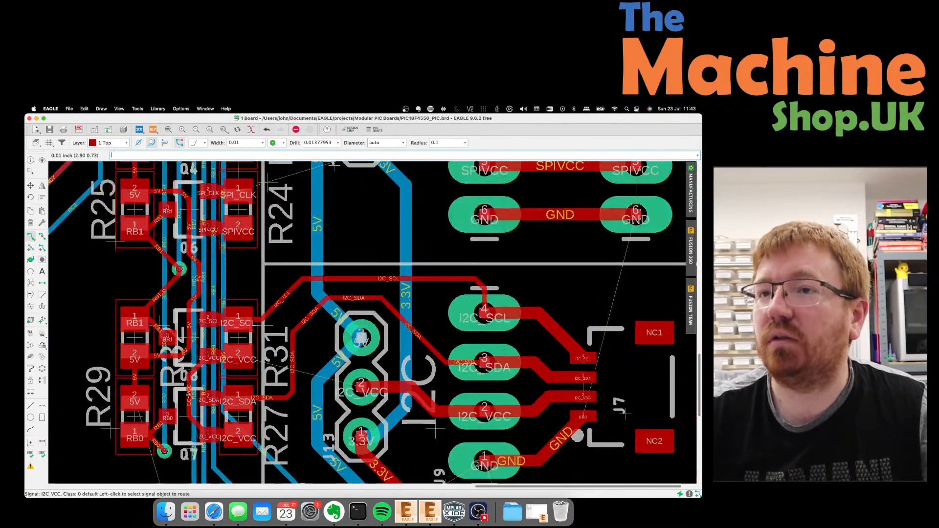
{"action": "scroll", "coordinate": [189, 395], "scroll_direction": "down", "scroll_amount": 1}
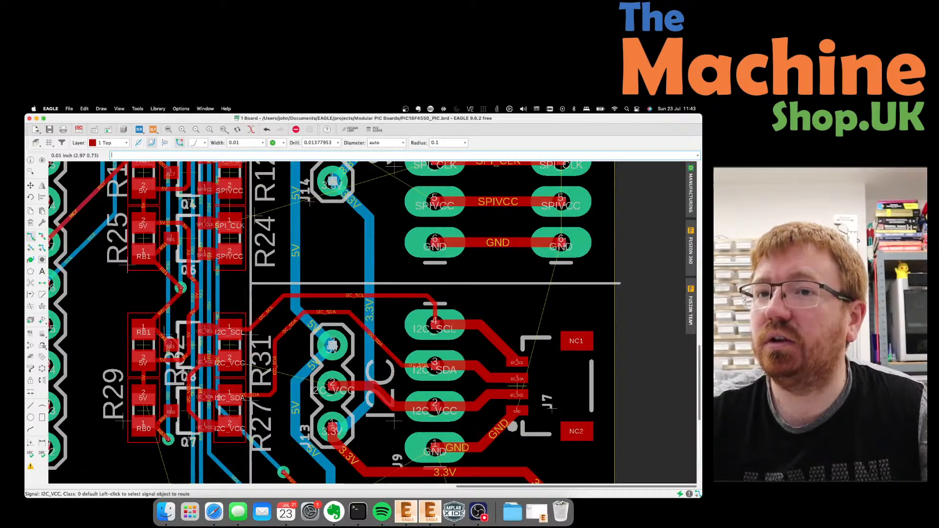
{"action": "left_click", "coordinate": [200, 427]}
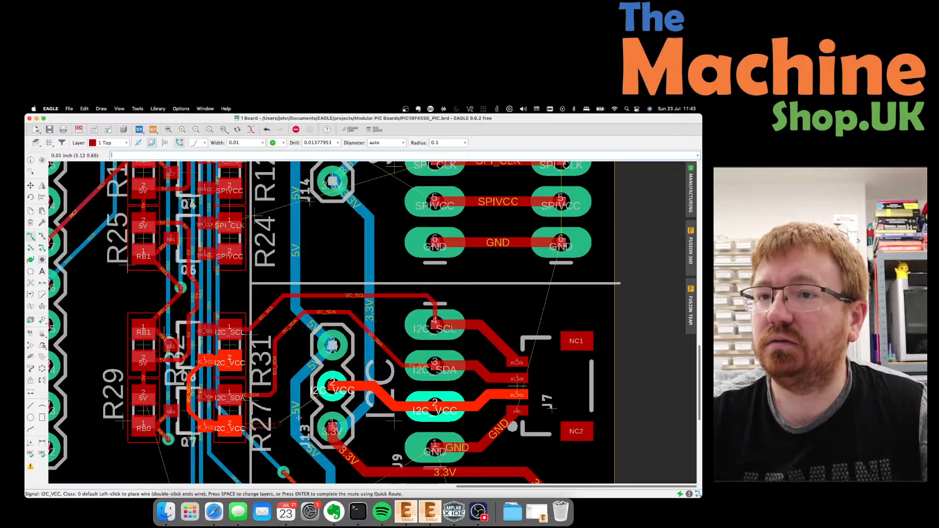
{"action": "left_click", "coordinate": [330, 391]}
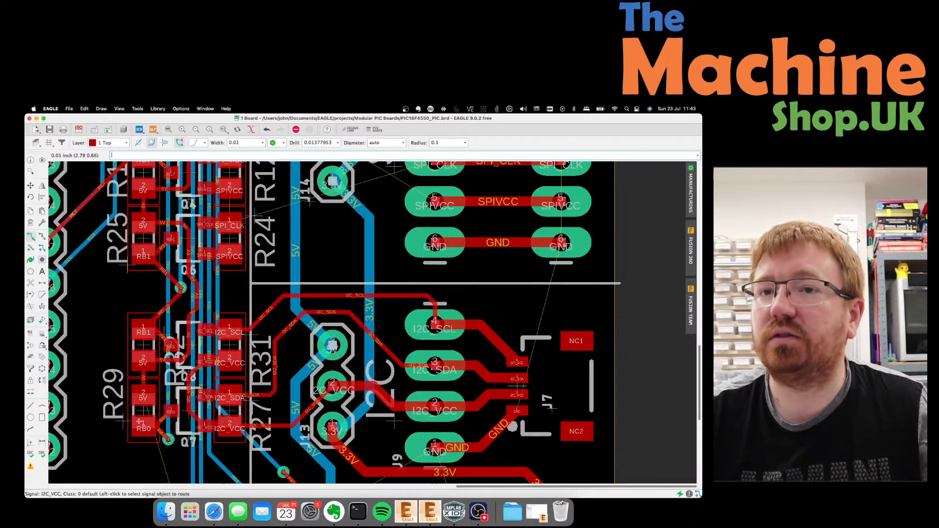
{"action": "scroll", "coordinate": [142, 414], "scroll_direction": "down", "scroll_amount": 2}
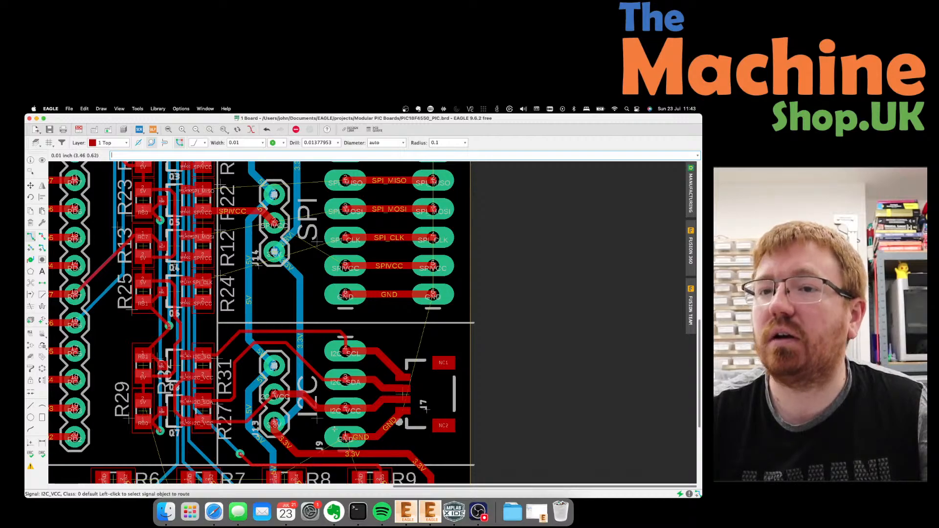
{"action": "scroll", "coordinate": [334, 429], "scroll_direction": "down", "scroll_amount": 1}
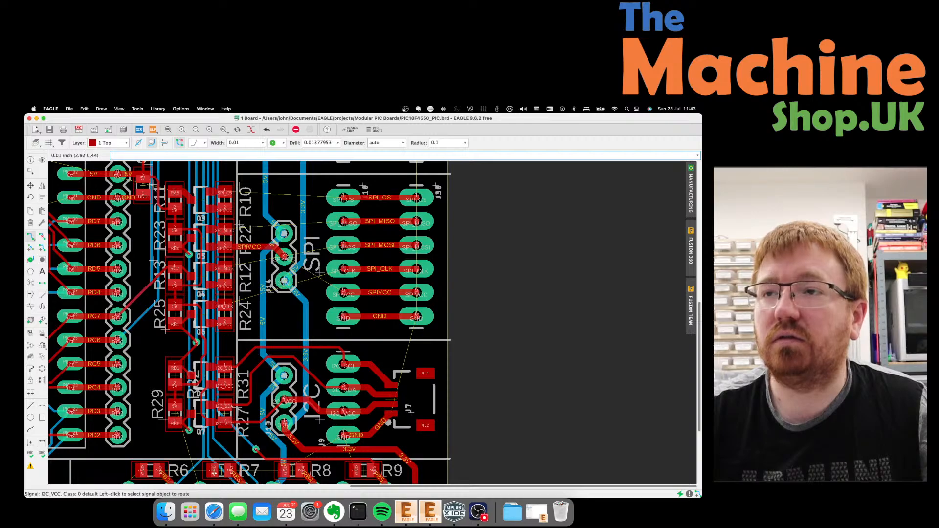
{"action": "scroll", "coordinate": [324, 429], "scroll_direction": "down", "scroll_amount": 2}
{"action": "scroll", "coordinate": [270, 272], "scroll_direction": "up", "scroll_amount": 4}
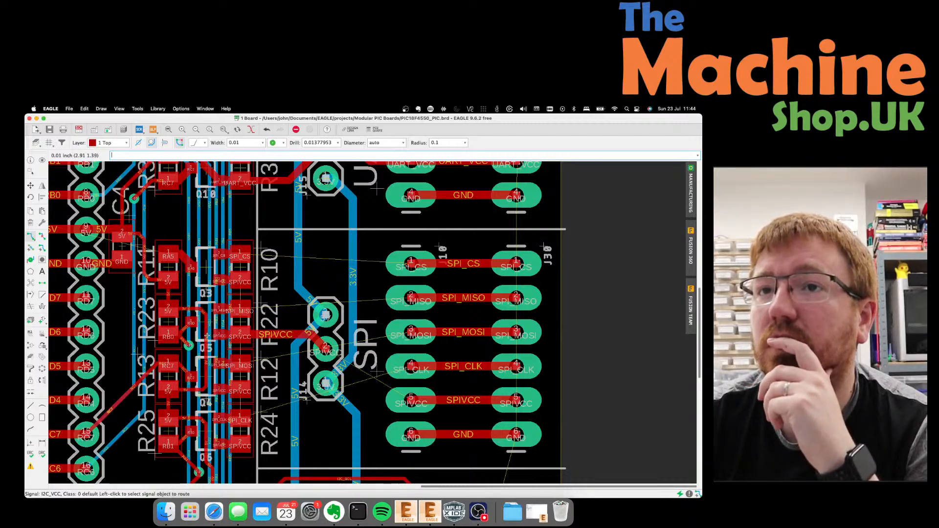
{"action": "scroll", "coordinate": [207, 336], "scroll_direction": "up", "scroll_amount": 3}
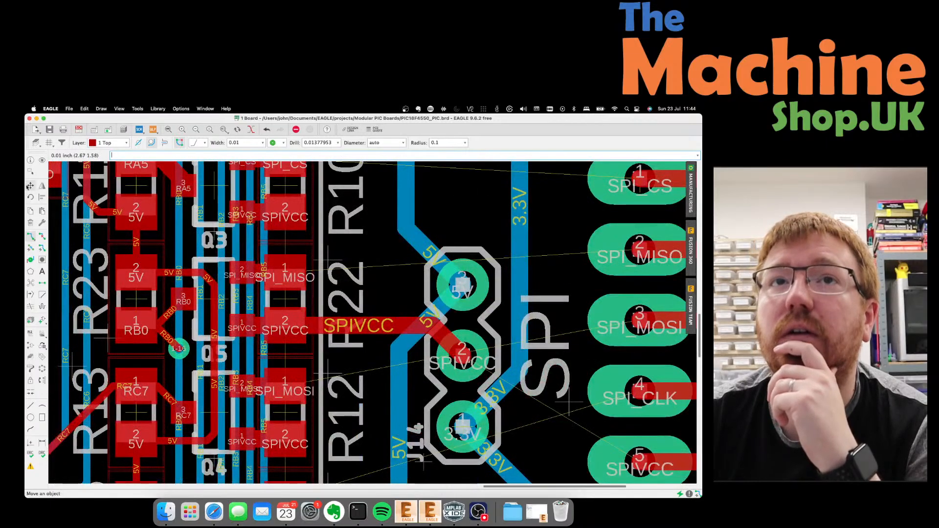
Shift the 5V trace corner and vertical segment beside Q5 further left.
{"action": "left_click", "coordinate": [29, 186]}
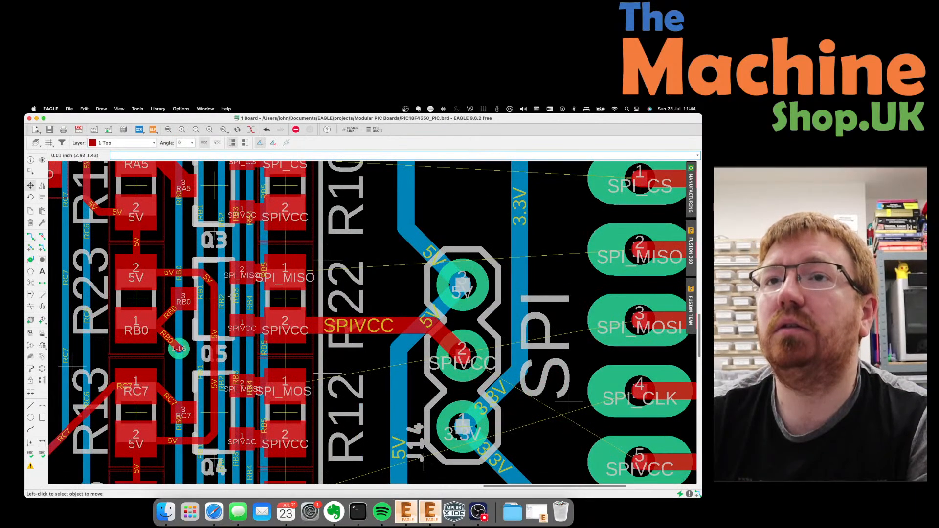
{"action": "left_click", "coordinate": [206, 277]}
{"action": "left_click", "coordinate": [203, 278]}
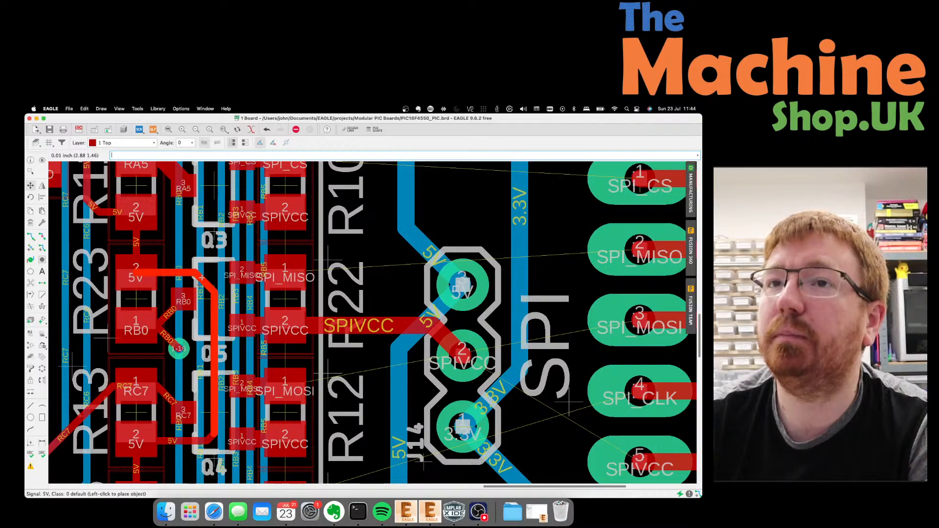
{"action": "left_click", "coordinate": [208, 277]}
{"action": "left_click", "coordinate": [213, 300]}
{"action": "right_click", "coordinate": [213, 300]}
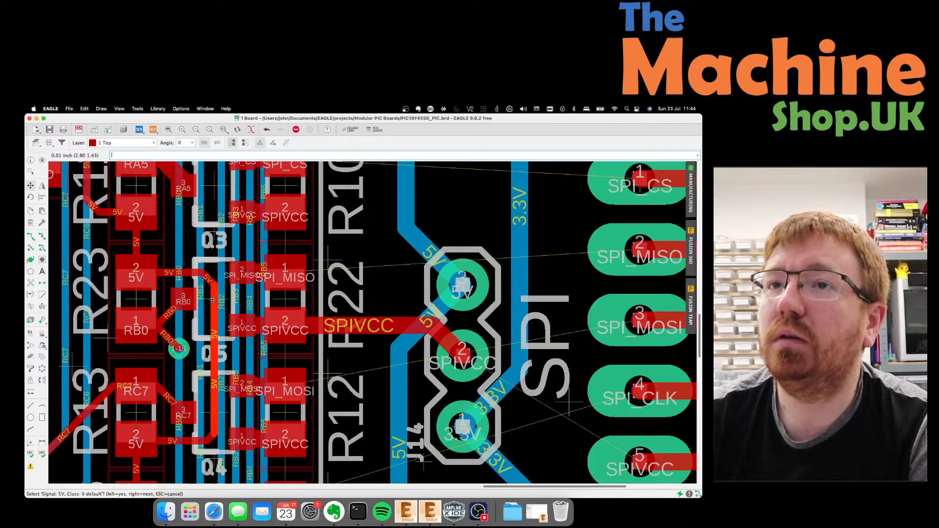
{"action": "left_click", "coordinate": [213, 299]}
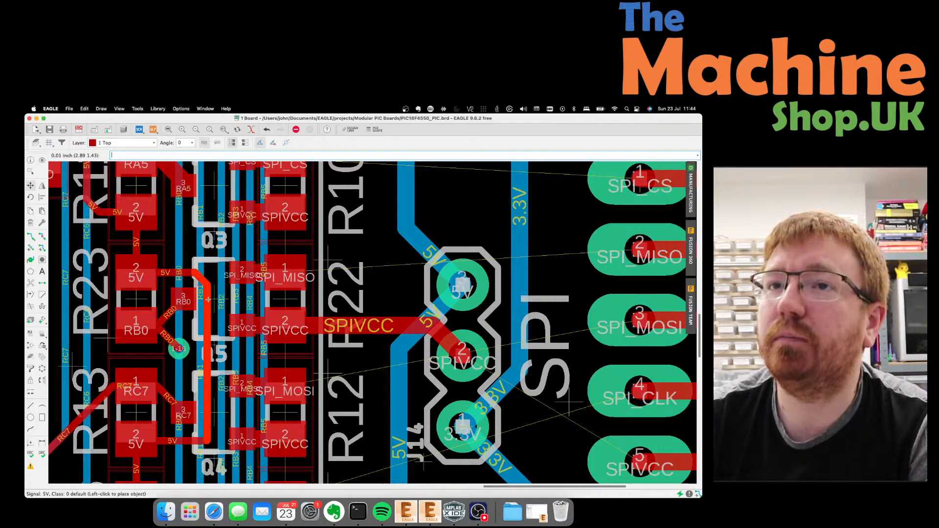
{"action": "left_click", "coordinate": [208, 300]}
Move the short diagonal 5V segment and leave the lower vertical 5V trace unchanged.
{"action": "left_click", "coordinate": [200, 272]}
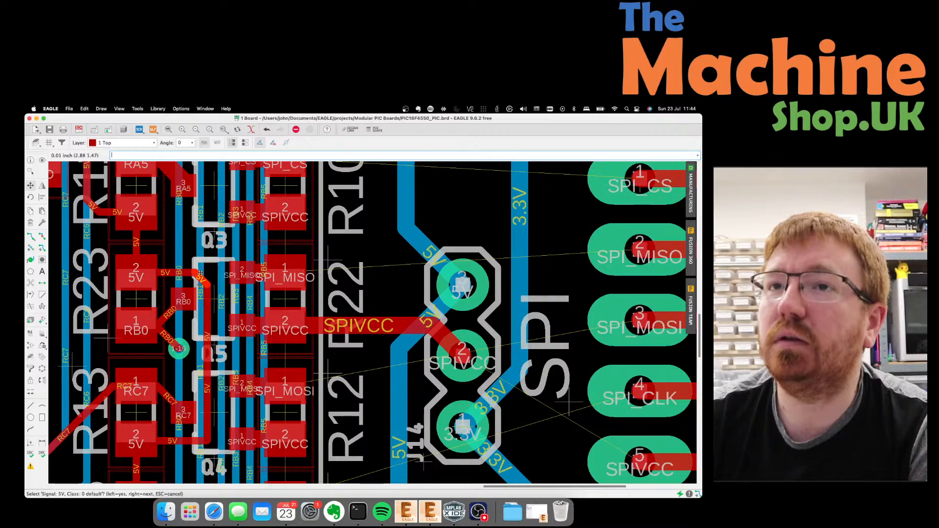
{"action": "left_click", "coordinate": [202, 276]}
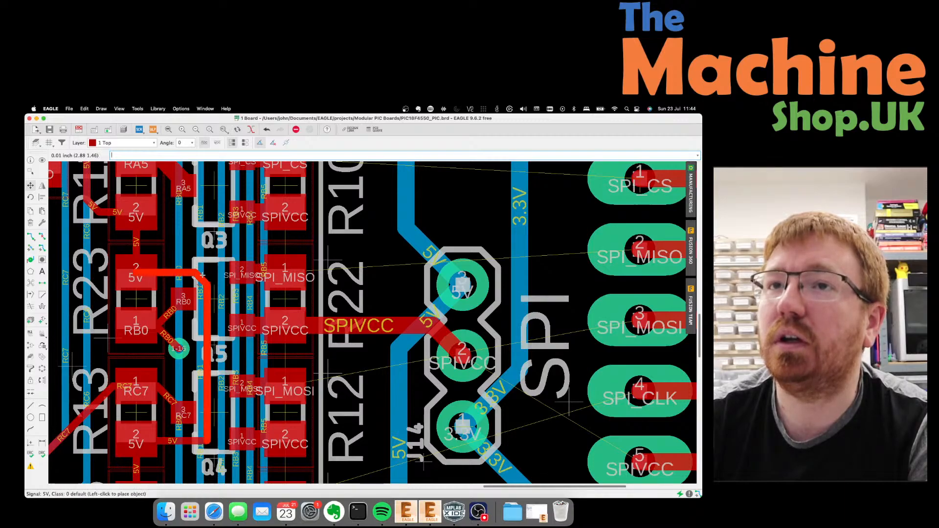
{"action": "left_click", "coordinate": [203, 275]}
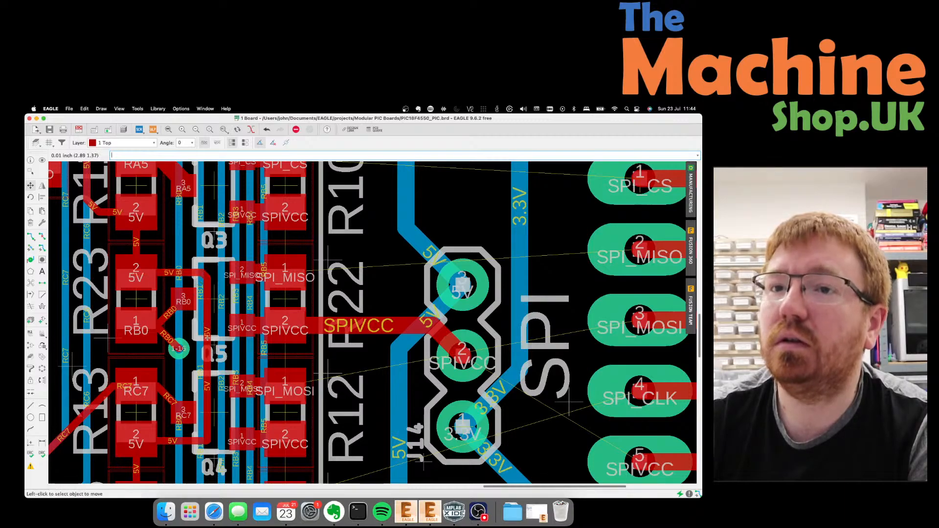
{"action": "left_click", "coordinate": [209, 440]}
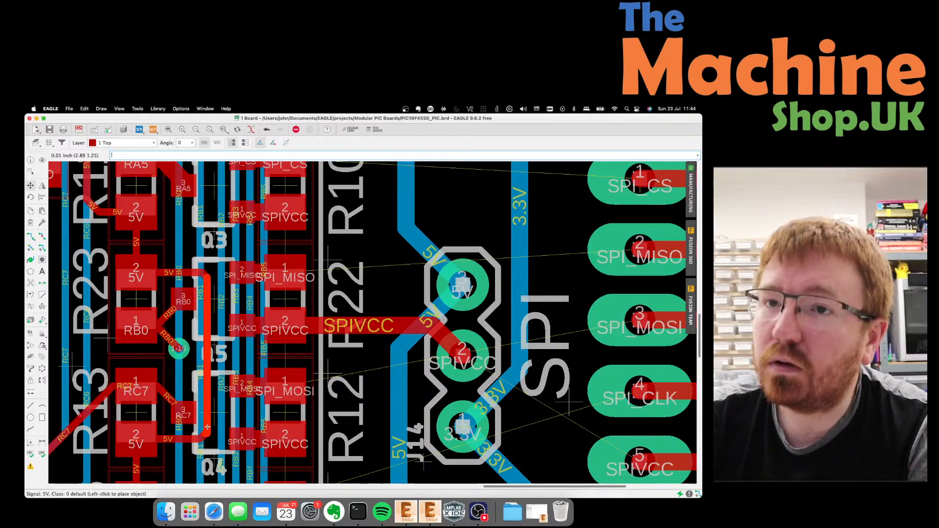
{"action": "left_click", "coordinate": [204, 428]}
{"action": "left_click", "coordinate": [203, 437]}
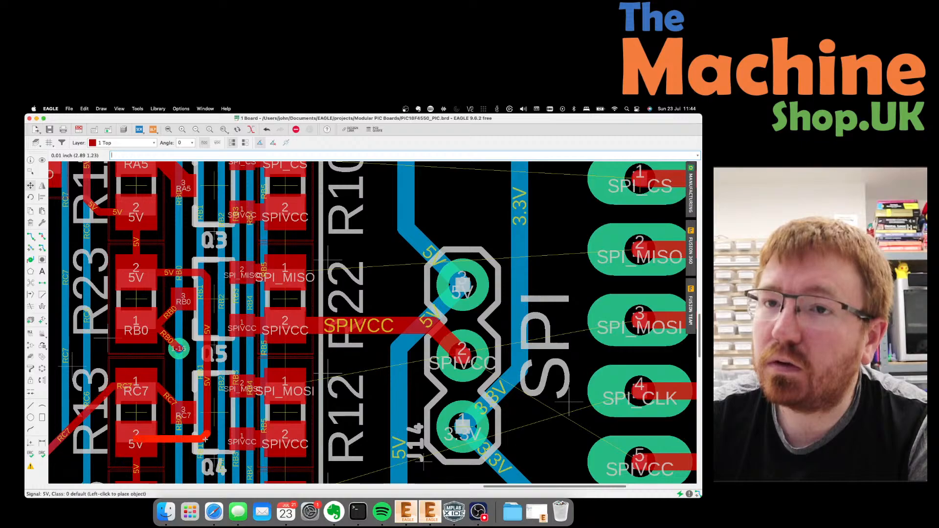
{"action": "left_click", "coordinate": [203, 437]}
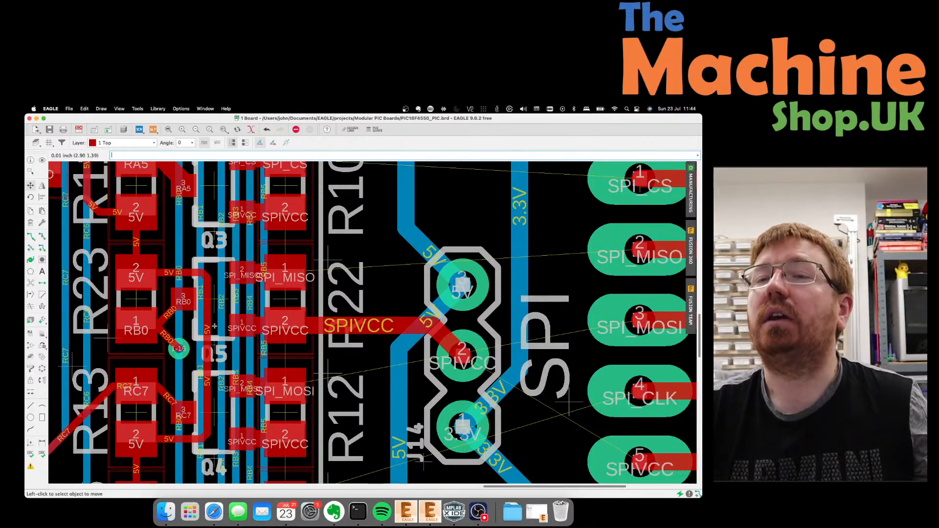
Route a top-layer SPIVCC trace from J14 pad 2 to the SPIVCC pad beside Q5.
{"action": "scroll", "coordinate": [219, 325], "scroll_direction": "down", "scroll_amount": 1}
{"action": "scroll", "coordinate": [228, 238], "scroll_direction": "up", "scroll_amount": 2}
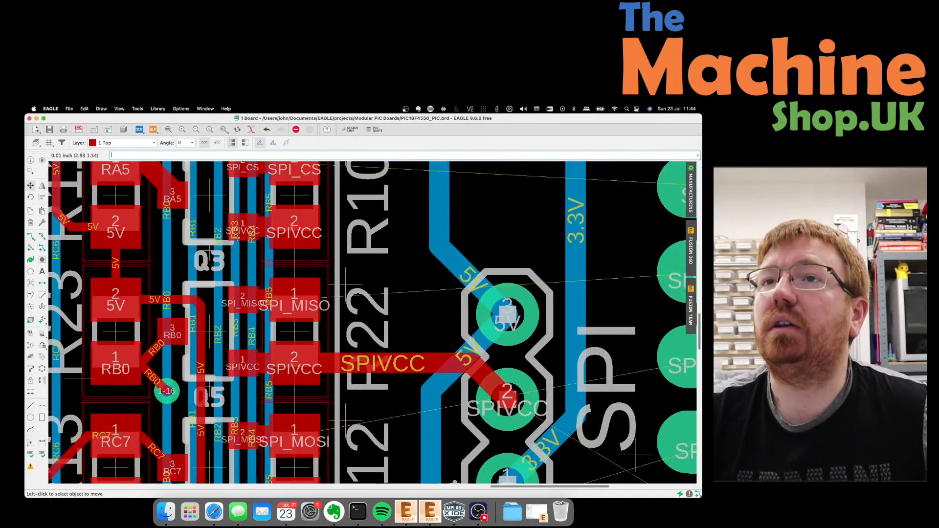
{"action": "scroll", "coordinate": [228, 238], "scroll_direction": "down", "scroll_amount": 3}
{"action": "scroll", "coordinate": [241, 230], "scroll_direction": "up", "scroll_amount": 3}
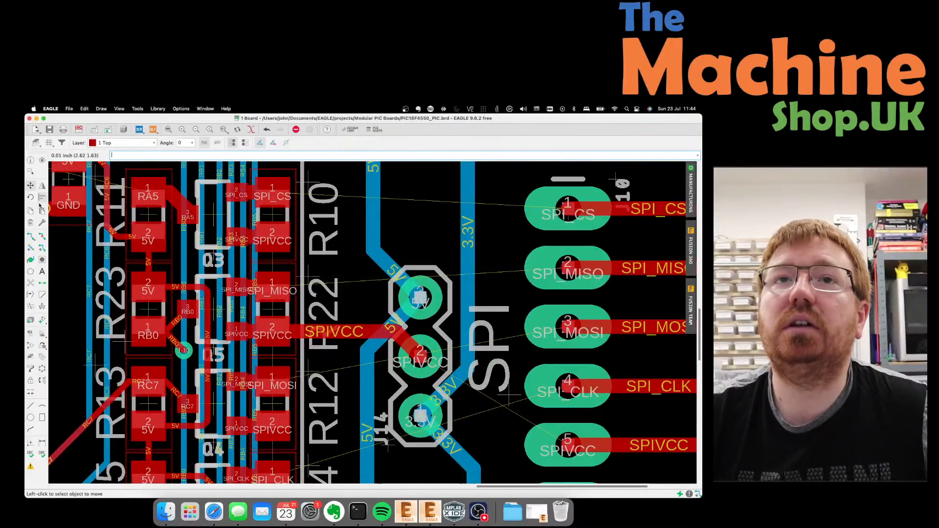
{"action": "left_click", "coordinate": [30, 236]}
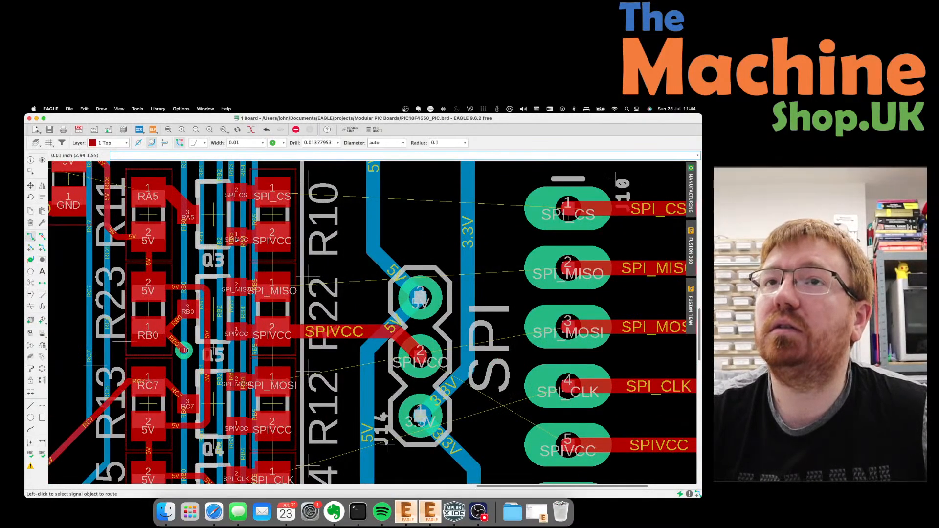
{"action": "left_click", "coordinate": [235, 239]}
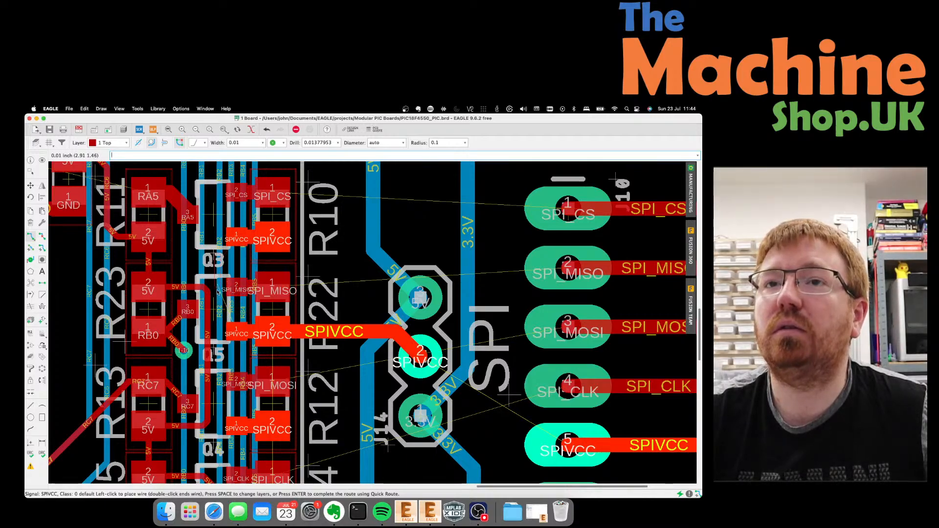
{"action": "scroll", "coordinate": [217, 291], "scroll_direction": "down", "scroll_amount": 3}
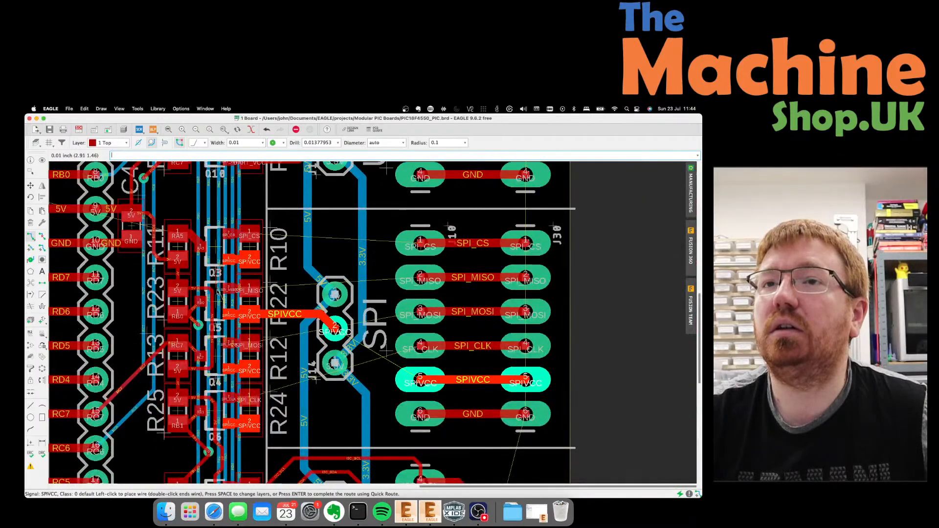
{"action": "scroll", "coordinate": [218, 292], "scroll_direction": "up", "scroll_amount": 4}
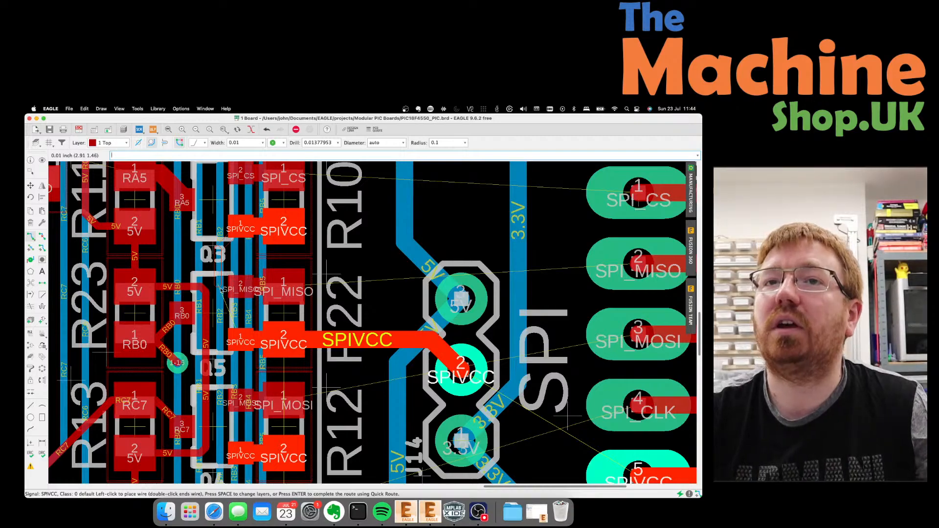
{"action": "key", "text": "Escape"}
{"action": "scroll", "coordinate": [220, 290], "scroll_direction": "down", "scroll_amount": 3}
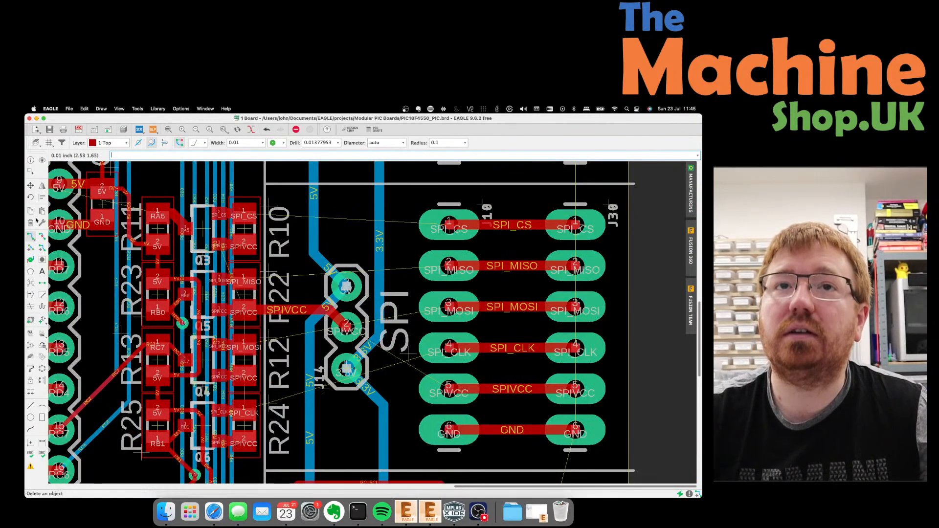
Select the Ripup tool and zoom around the SPI header section.
{"action": "left_click", "coordinate": [42, 236]}
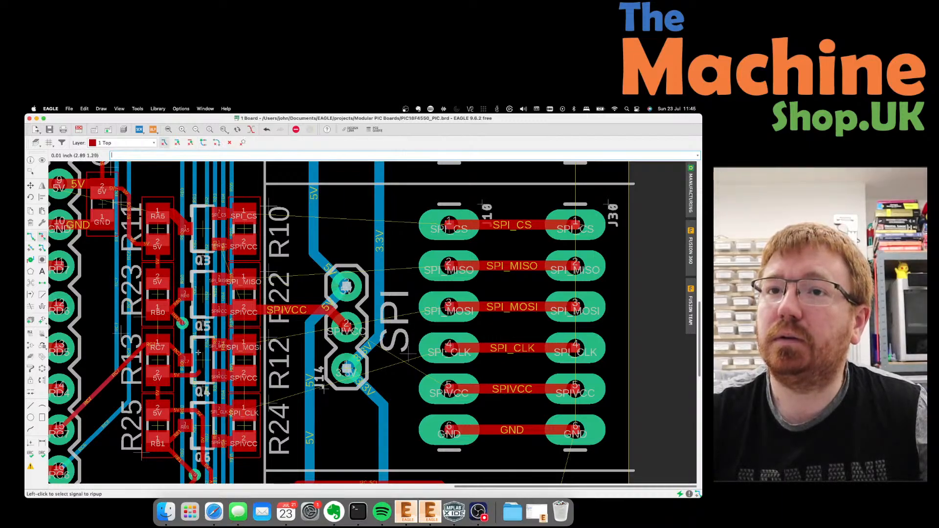
{"action": "scroll", "coordinate": [186, 377], "scroll_direction": "down", "scroll_amount": 5}
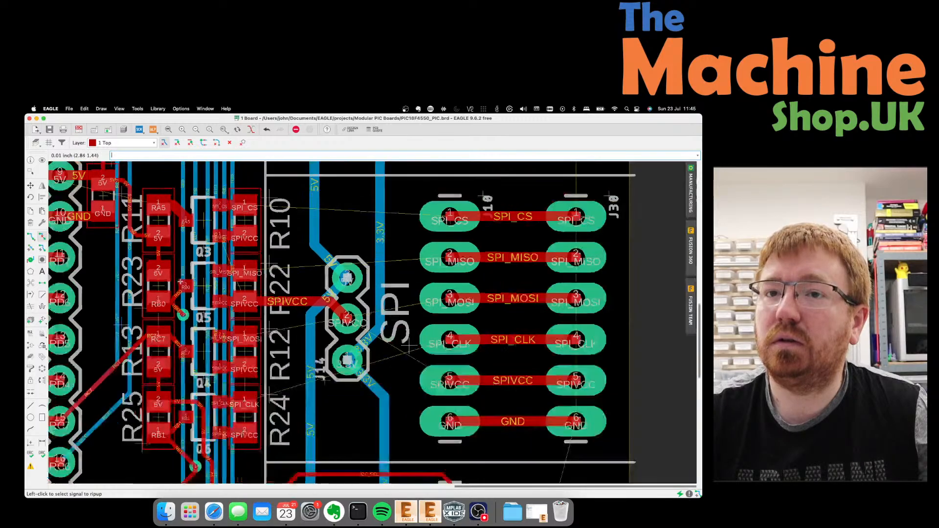
{"action": "scroll", "coordinate": [185, 354], "scroll_direction": "up", "scroll_amount": 3}
{"action": "scroll", "coordinate": [185, 354], "scroll_direction": "up", "scroll_amount": 3}
{"action": "scroll", "coordinate": [180, 320], "scroll_direction": "down", "scroll_amount": 2}
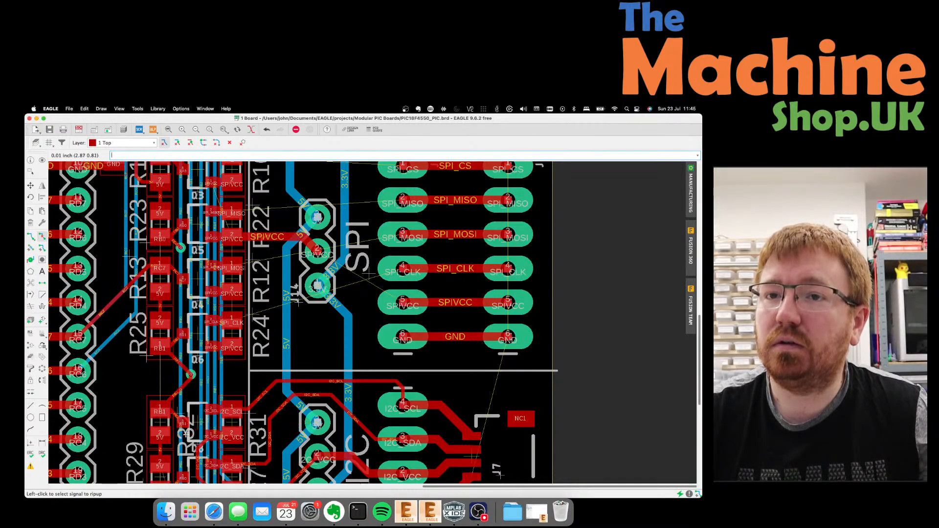
{"action": "scroll", "coordinate": [192, 435], "scroll_direction": "down", "scroll_amount": 3}
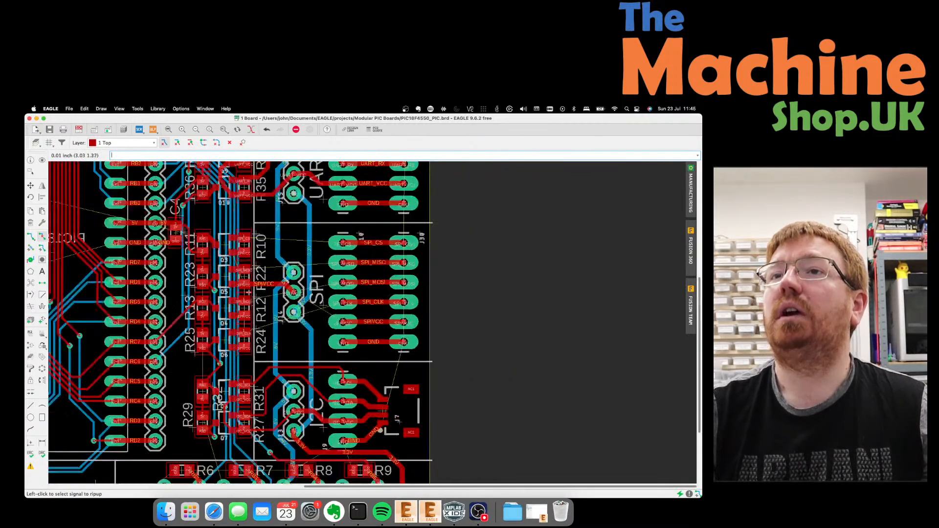
{"action": "scroll", "coordinate": [225, 252], "scroll_direction": "up", "scroll_amount": 3}
{"action": "scroll", "coordinate": [229, 247], "scroll_direction": "up", "scroll_amount": 2}
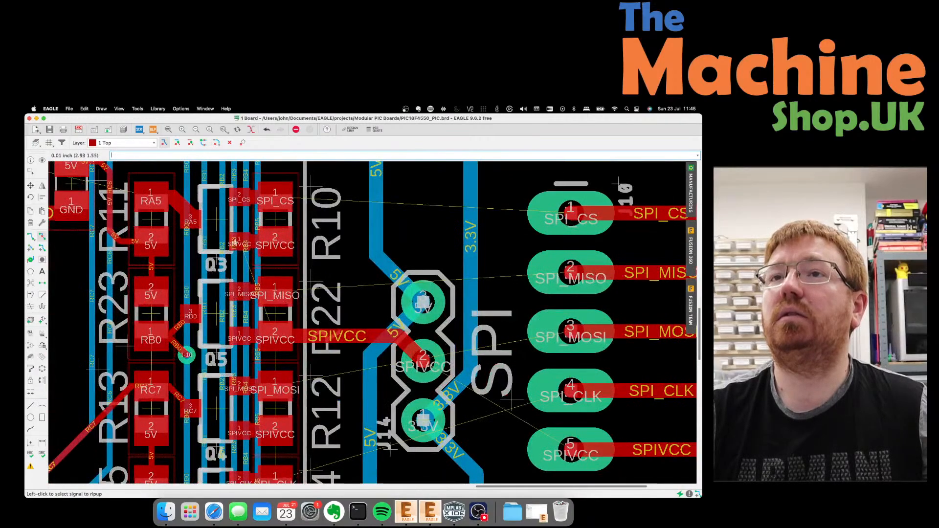
Route the SPIVCC signal down the transistor column to Q4's pad.
{"action": "left_click", "coordinate": [31, 237]}
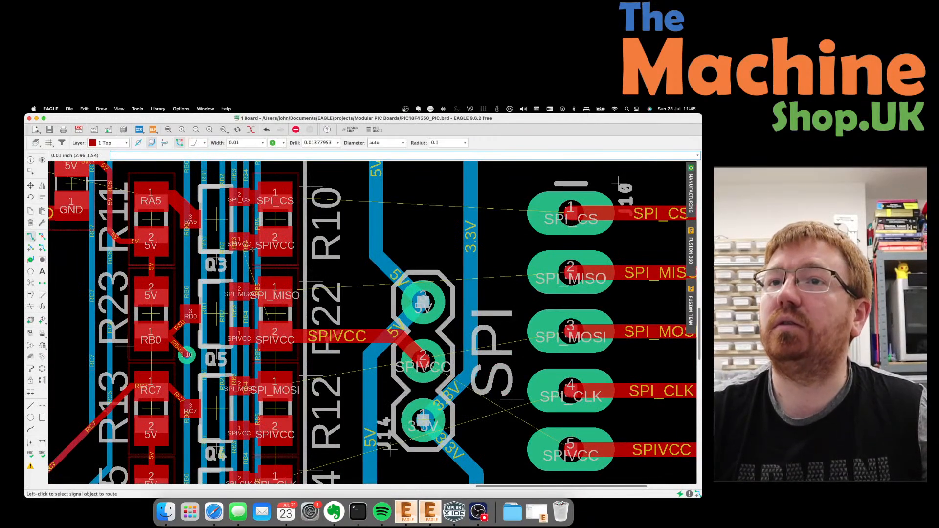
{"action": "left_click", "coordinate": [239, 243]}
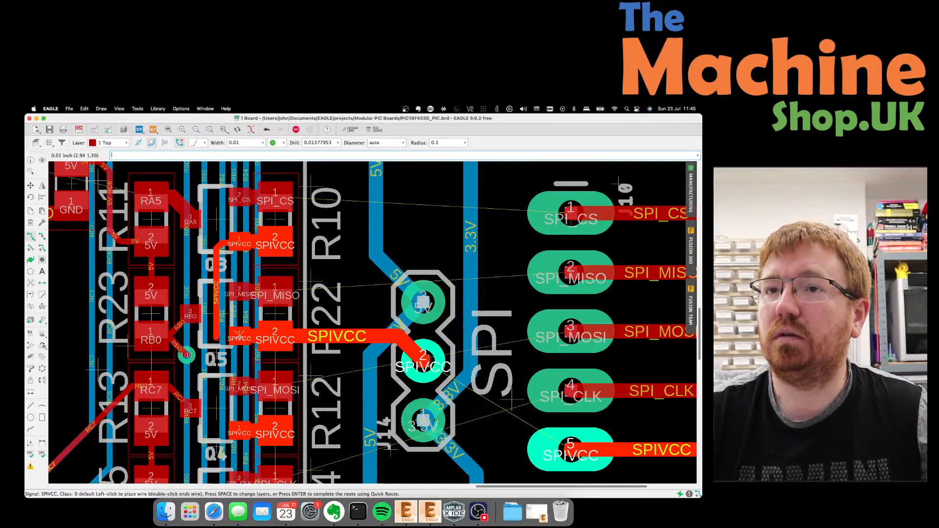
{"action": "left_click", "coordinate": [217, 432]}
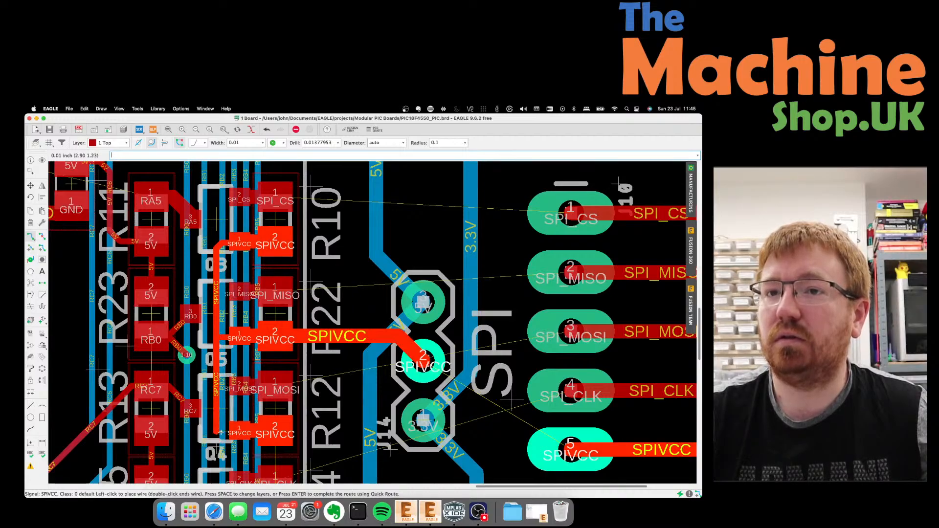
{"action": "left_click", "coordinate": [240, 434]}
{"action": "scroll", "coordinate": [217, 397], "scroll_direction": "down", "scroll_amount": 4}
{"action": "scroll", "coordinate": [217, 397], "scroll_direction": "down", "scroll_amount": 3}
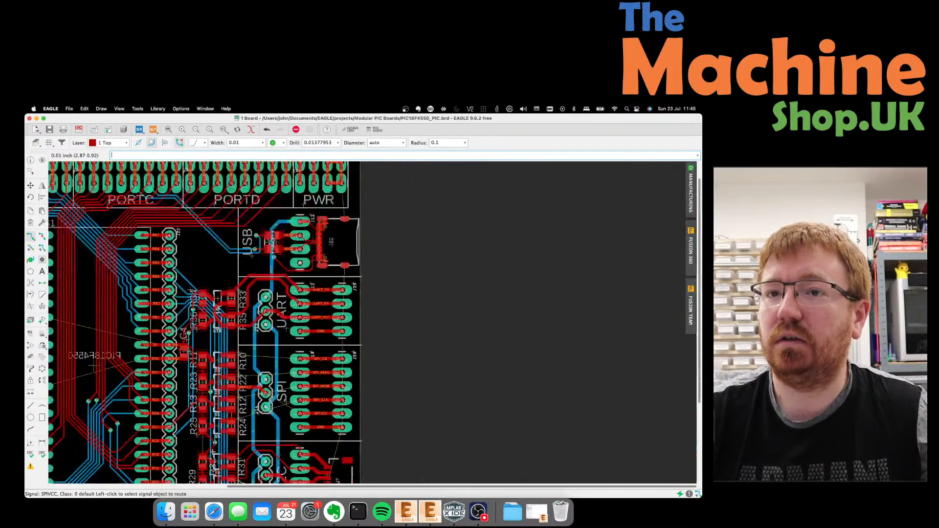
{"action": "scroll", "coordinate": [217, 372], "scroll_direction": "up", "scroll_amount": 6}
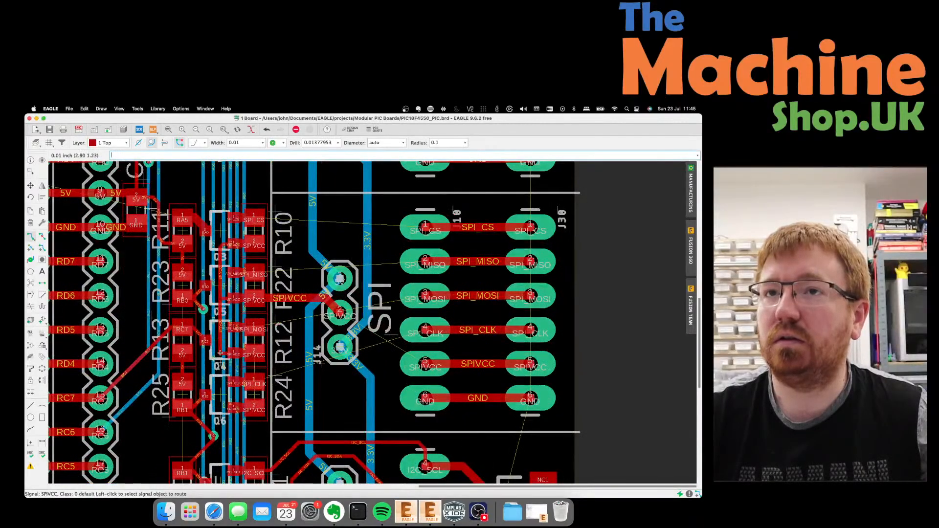
Undo the Q4 route and run SPIVCC from the upper pad to Q6's SPIVCC pad.
{"action": "left_click", "coordinate": [218, 352]}
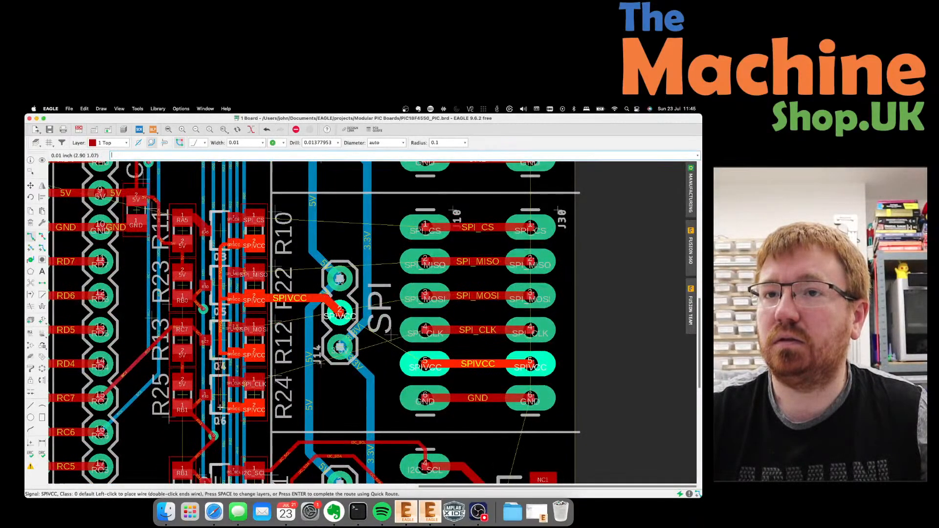
{"action": "key", "text": "Escape"}
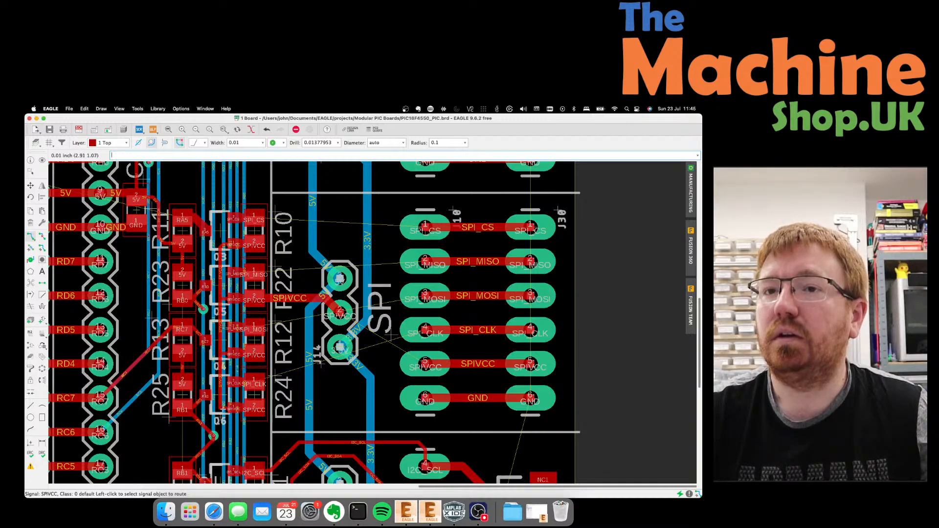
{"action": "scroll", "coordinate": [232, 401], "scroll_direction": "up", "scroll_amount": 6}
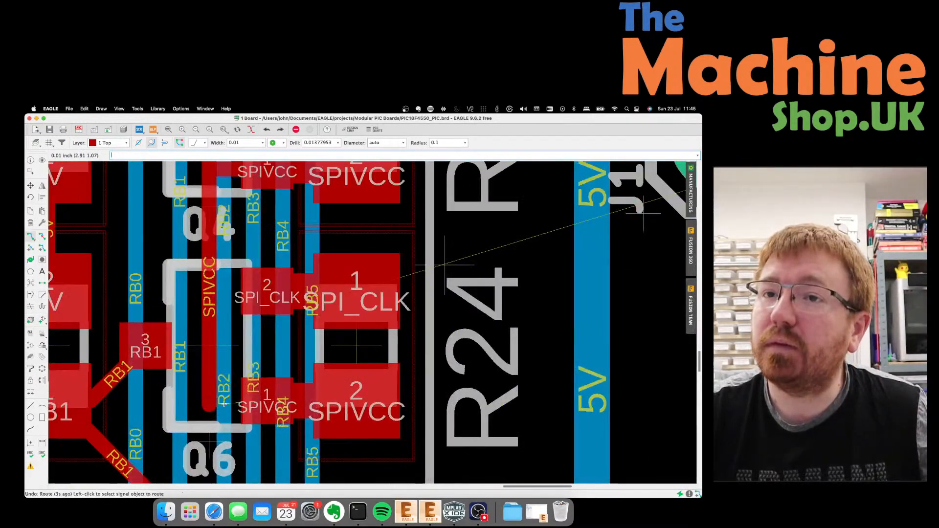
{"action": "key", "text": "super+z"}
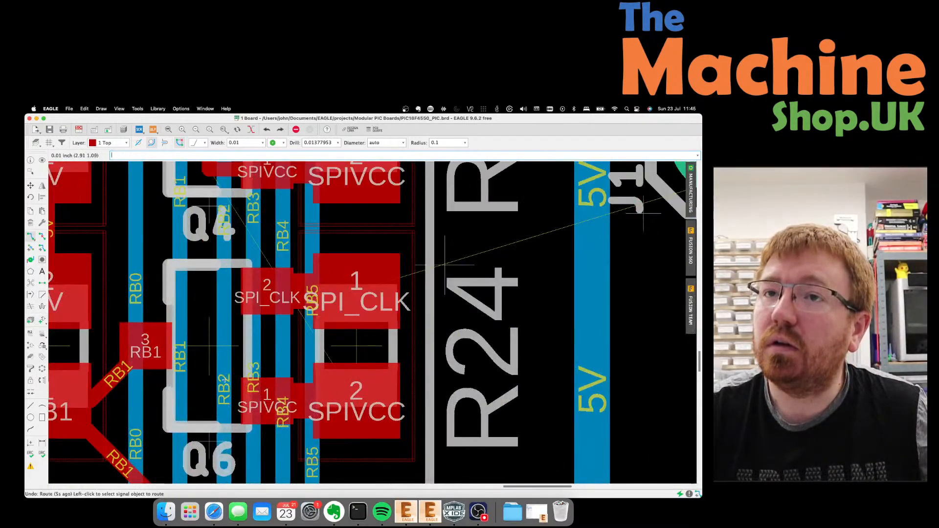
{"action": "left_click", "coordinate": [210, 179]}
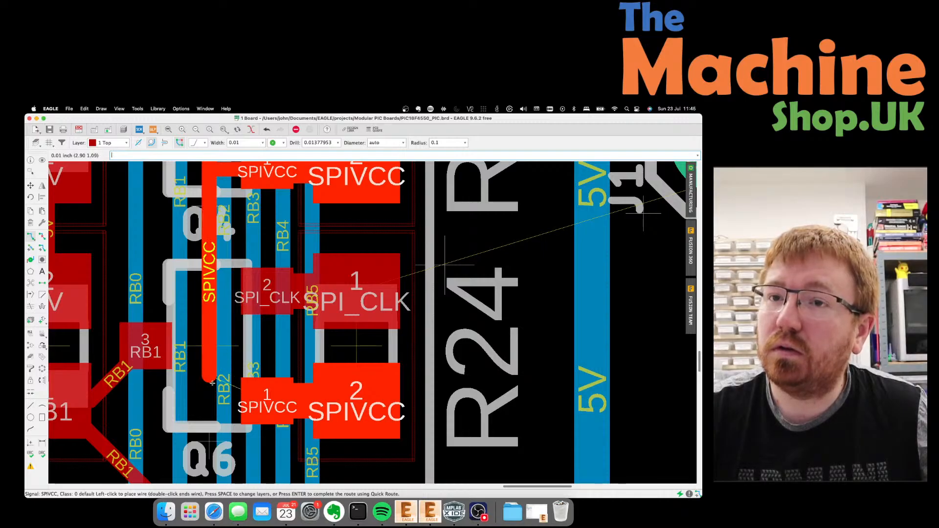
{"action": "left_click", "coordinate": [254, 399]}
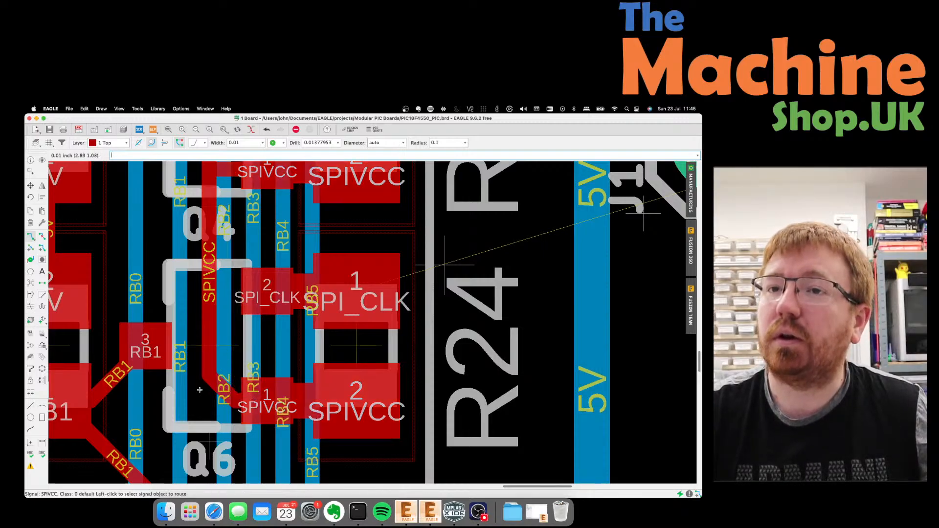
{"action": "scroll", "coordinate": [200, 390], "scroll_direction": "down", "scroll_amount": 5}
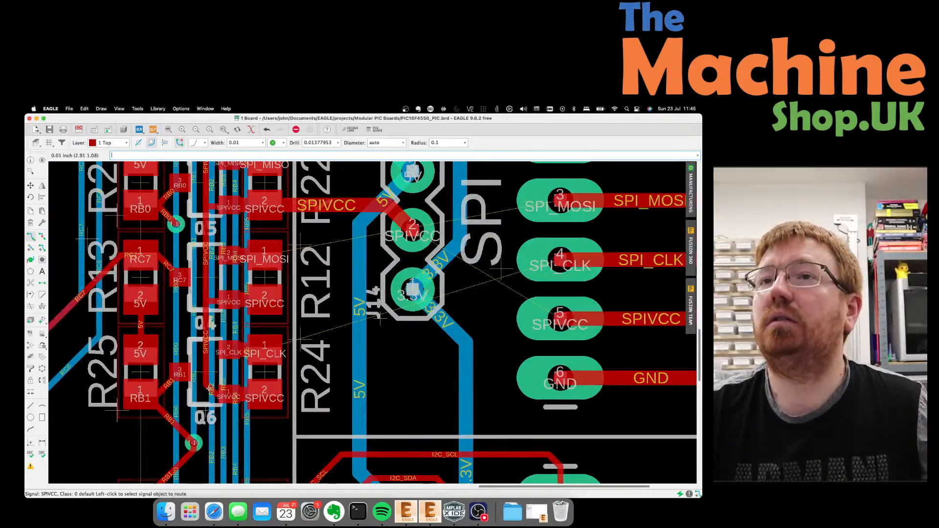
{"action": "scroll", "coordinate": [210, 388], "scroll_direction": "down", "scroll_amount": 2}
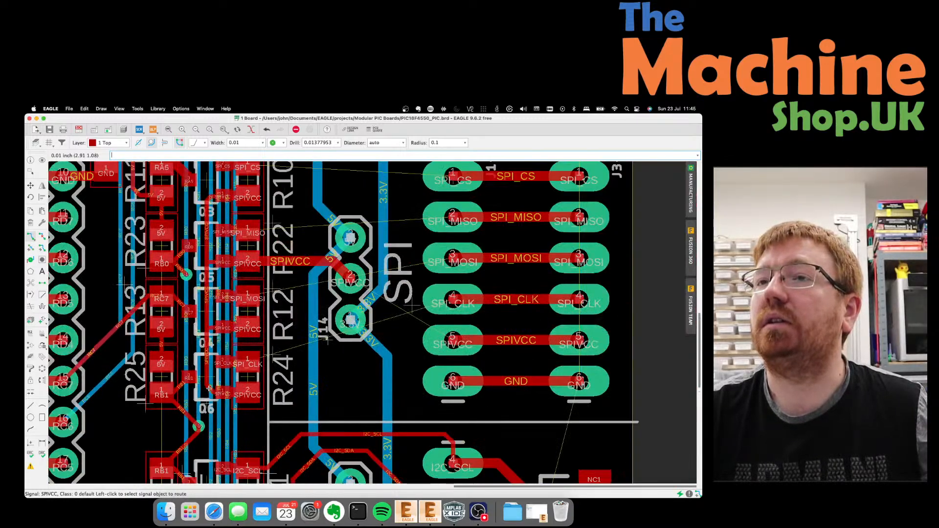
{"action": "scroll", "coordinate": [209, 388], "scroll_direction": "down", "scroll_amount": 1}
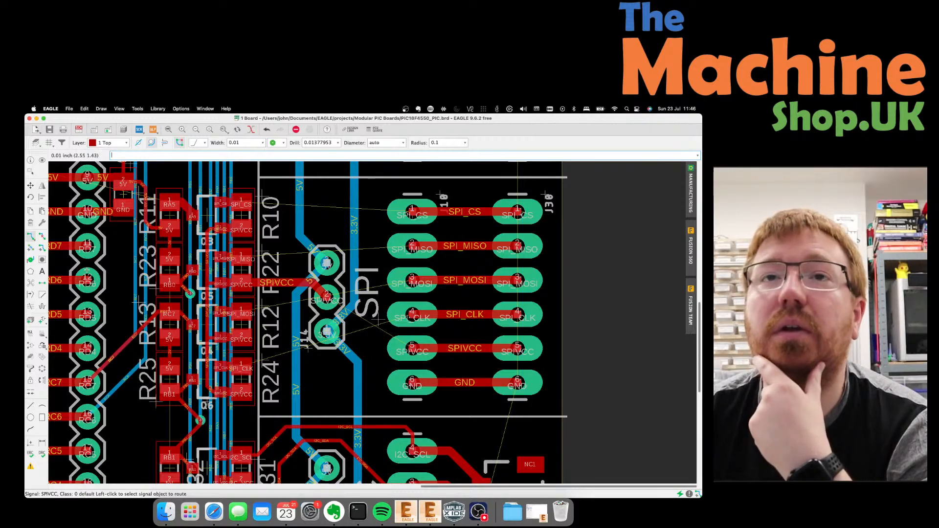
Rip up the horizontal SPIVCC trace and its leftover stub at J14.
{"action": "left_click", "coordinate": [42, 237]}
{"action": "left_click", "coordinate": [287, 285]}
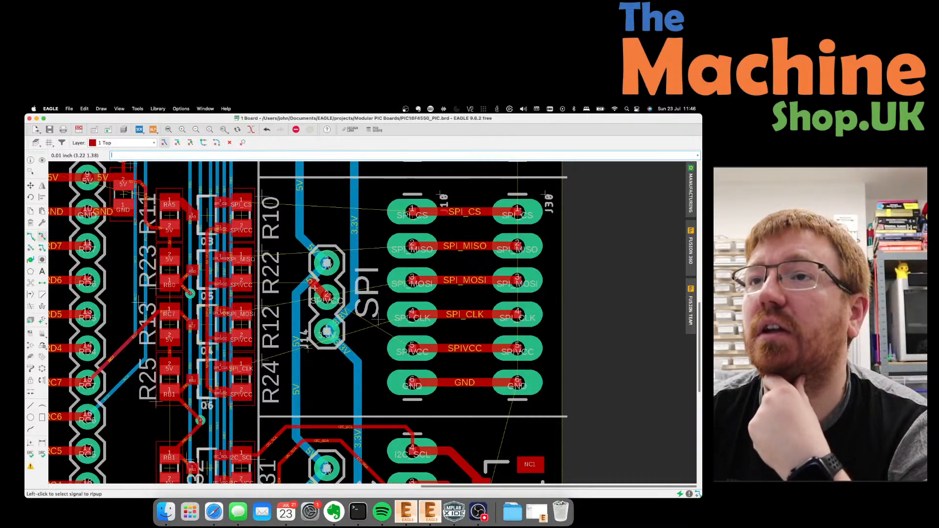
{"action": "left_click", "coordinate": [323, 294]}
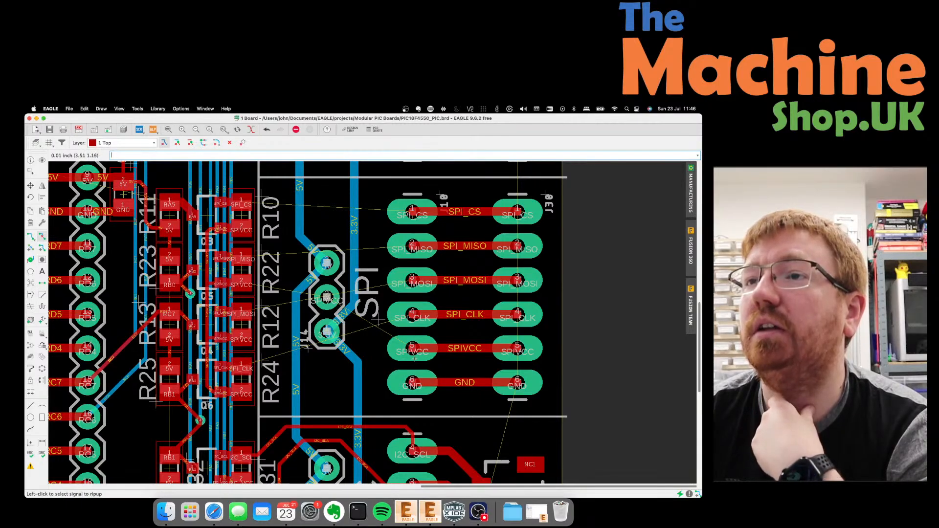
Route a 0.024-wide SPIVCC wire from the J14 pad to pad 5.
{"action": "left_click", "coordinate": [31, 236]}
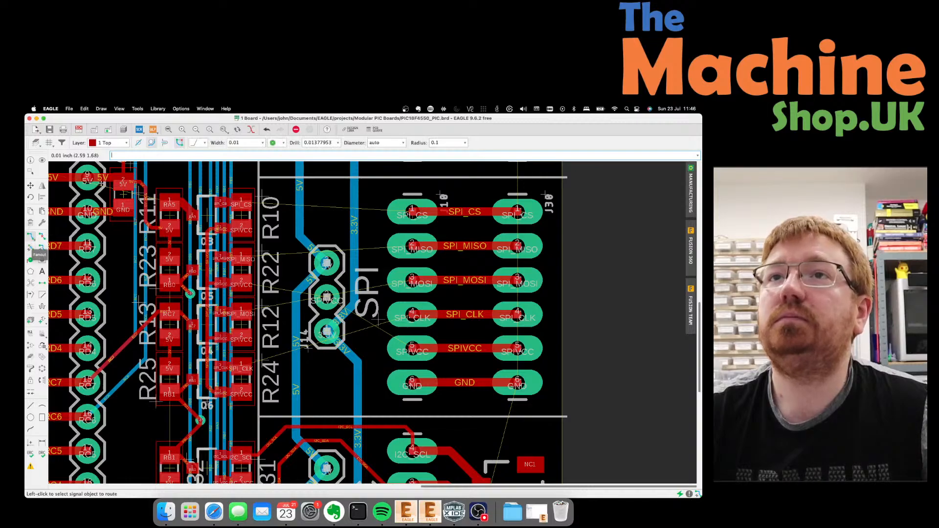
{"action": "left_click", "coordinate": [263, 144]}
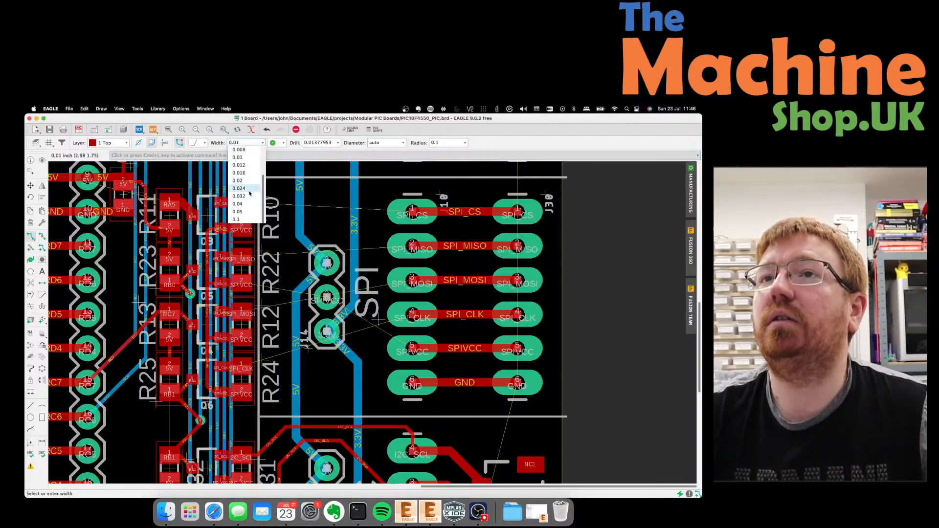
{"action": "left_click", "coordinate": [249, 190]}
{"action": "left_click", "coordinate": [326, 297]}
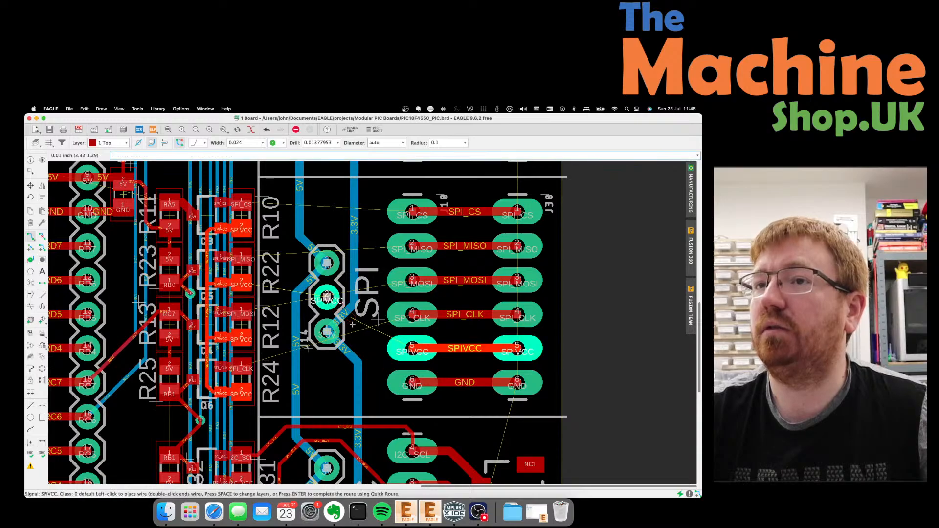
{"action": "left_click", "coordinate": [412, 351]}
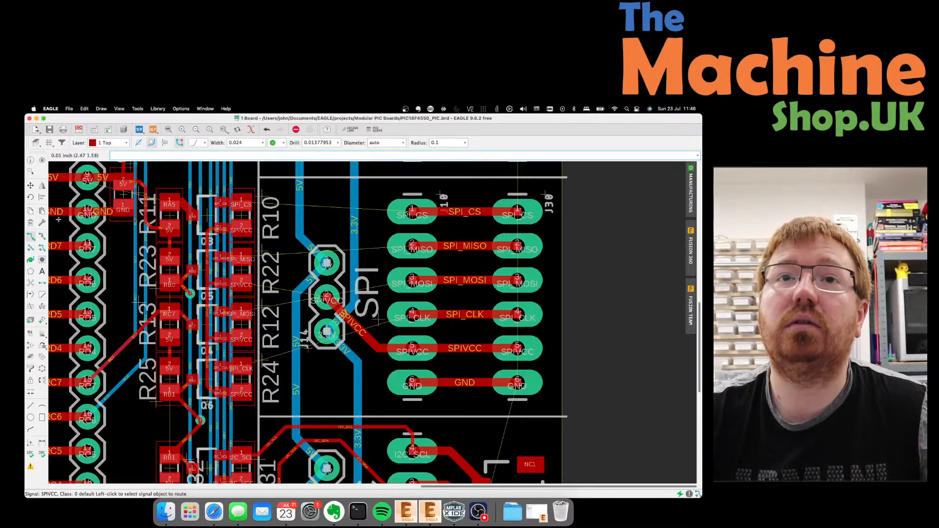
At 0.01 width, route SPIVCC from pad 5 to R24's pad and start SPI_CLK at pad 4.
{"action": "left_click", "coordinate": [256, 142]}
{"action": "left_click", "coordinate": [238, 188]}
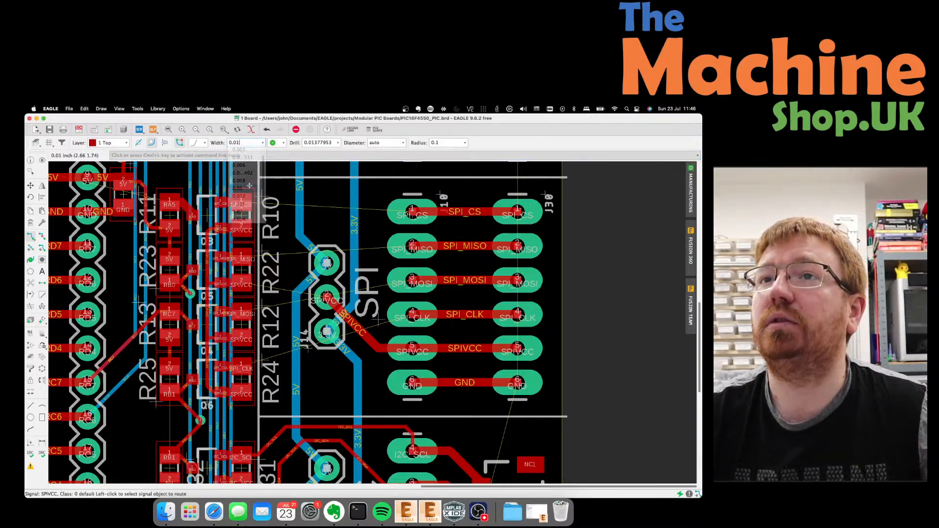
{"action": "left_click", "coordinate": [413, 347]}
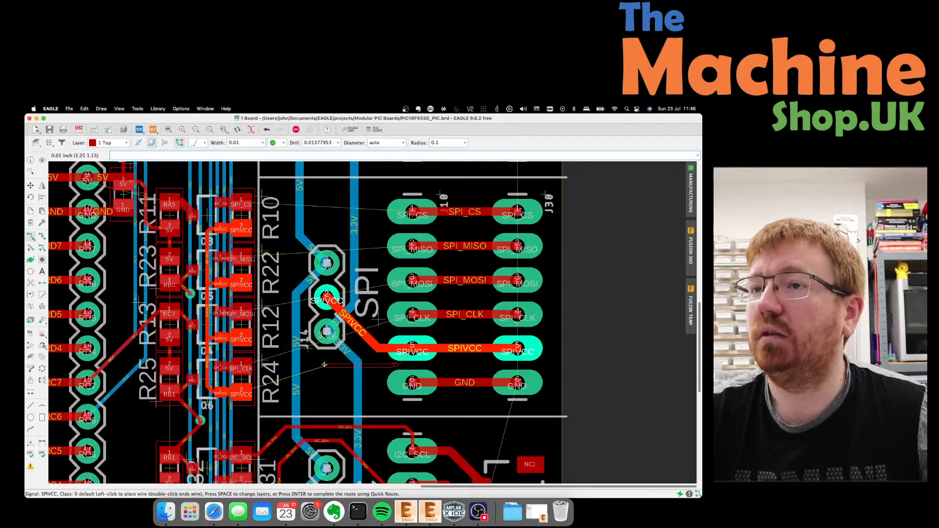
{"action": "left_click", "coordinate": [380, 349]}
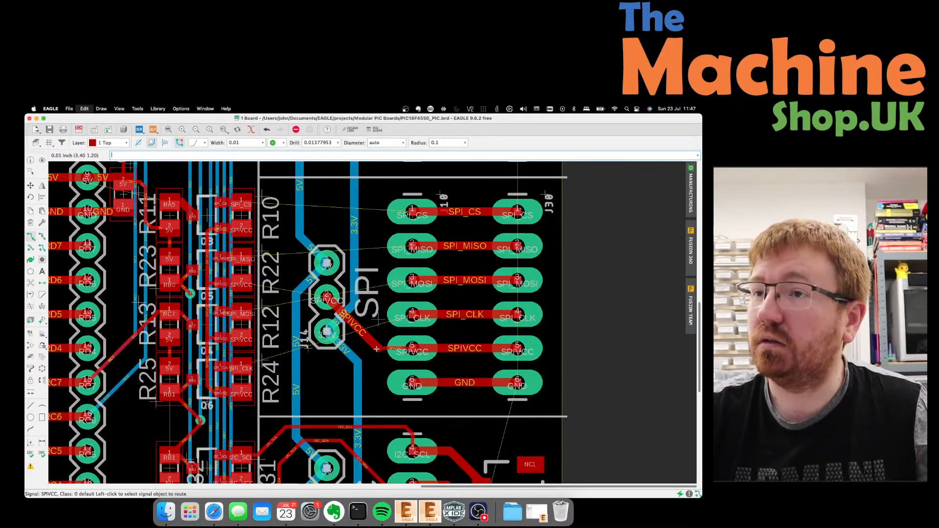
{"action": "left_click", "coordinate": [375, 351]}
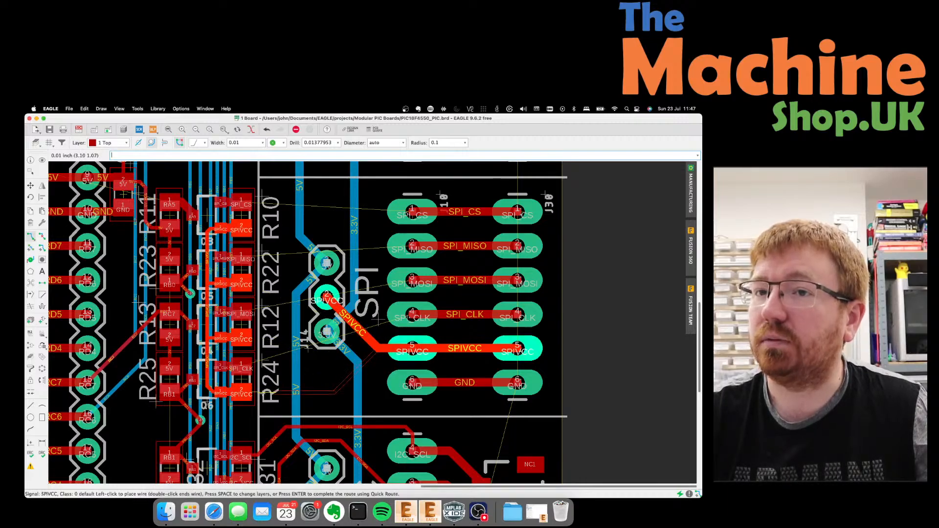
{"action": "left_click", "coordinate": [242, 393]}
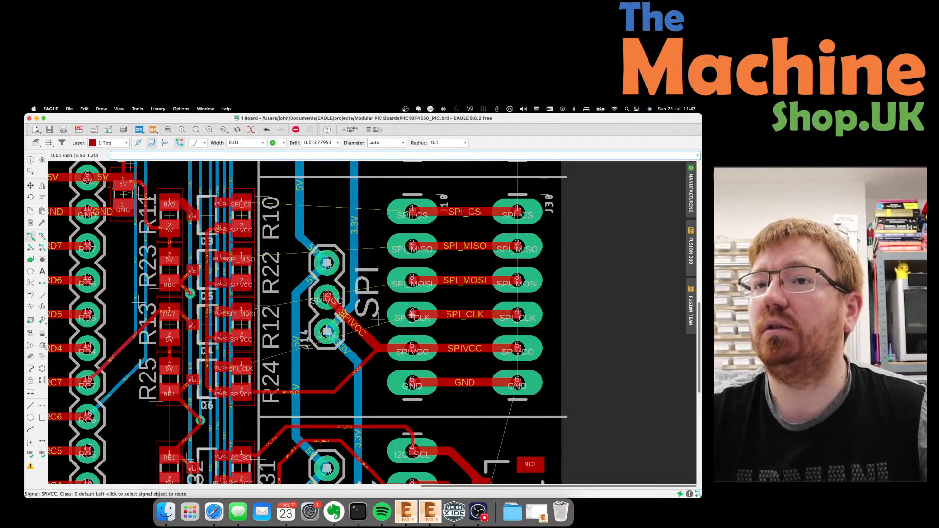
{"action": "left_click", "coordinate": [413, 308]}
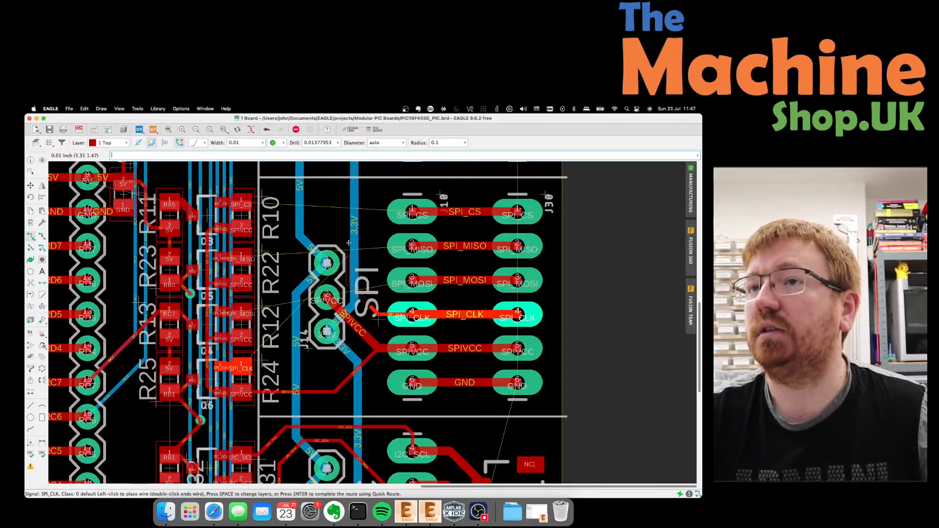
Reroute the SPI_CLK trace from connector J10 around the header to its resistor pad.
{"action": "left_click", "coordinate": [310, 242]}
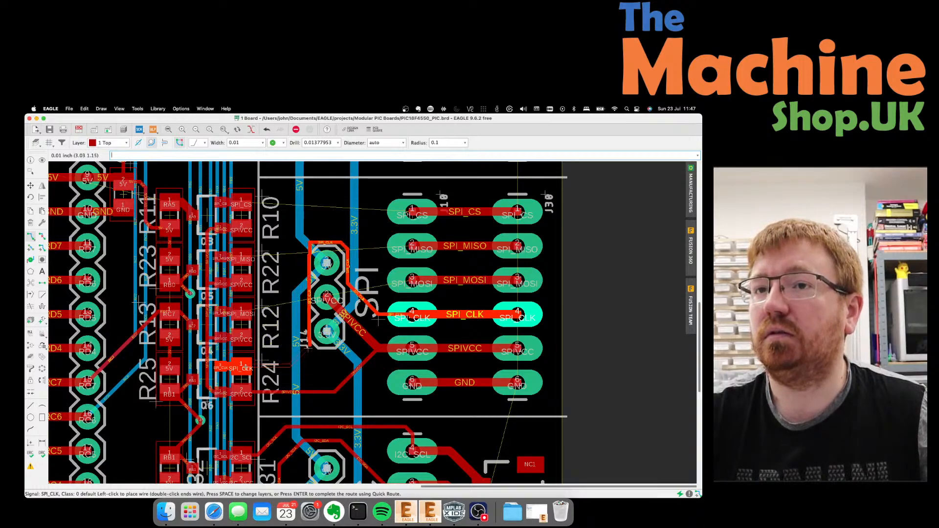
{"action": "left_click", "coordinate": [259, 362]}
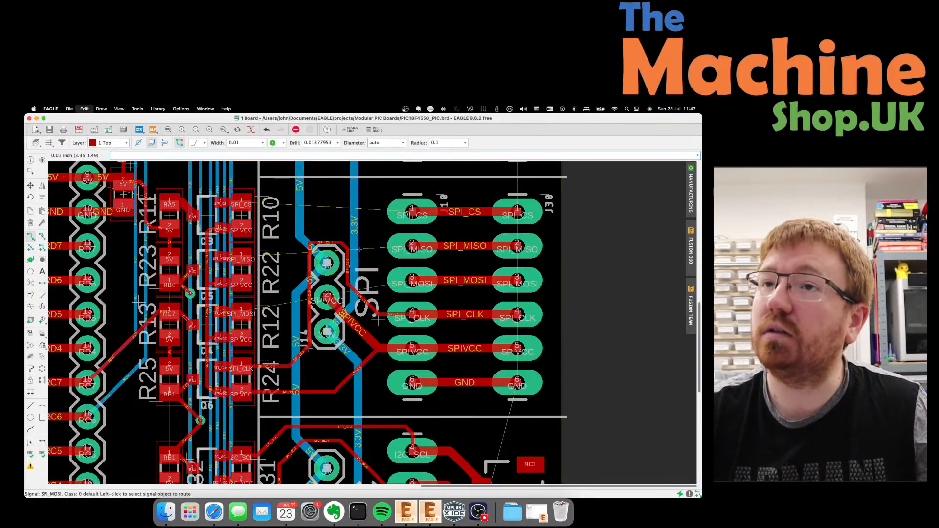
{"action": "key", "text": "super+z"}
{"action": "key", "text": "super+z"}
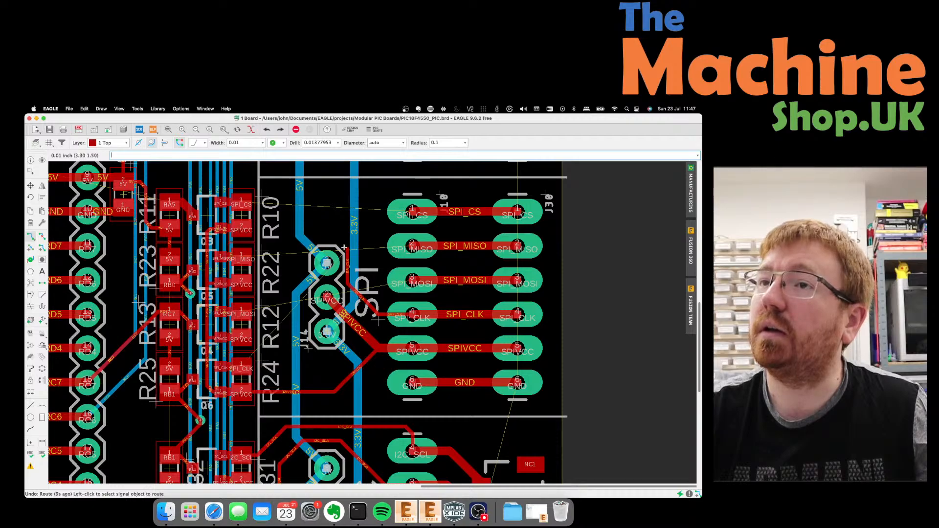
{"action": "left_click", "coordinate": [342, 247]}
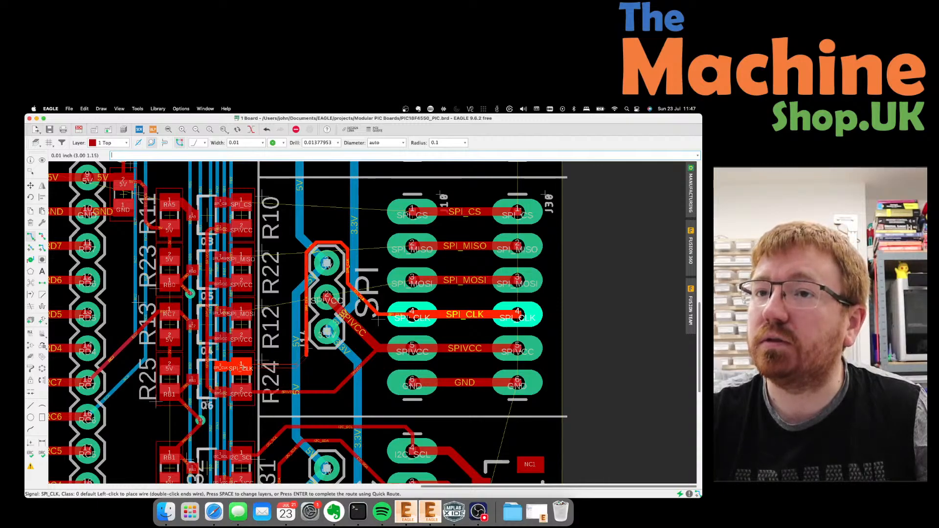
{"action": "left_click", "coordinate": [264, 366]}
Route SPI_MOSI from connector pad 3 around the header top to its resistor pad.
{"action": "left_click", "coordinate": [411, 278]}
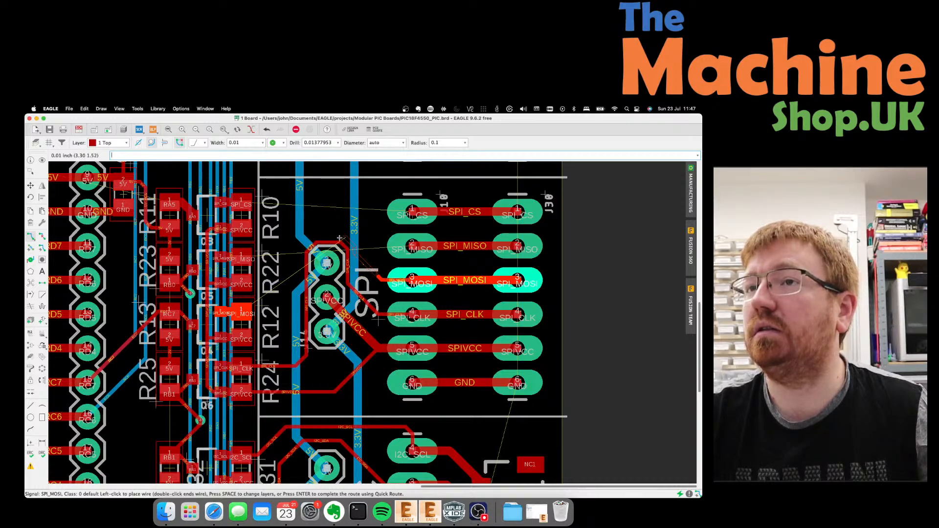
{"action": "left_click", "coordinate": [310, 244]}
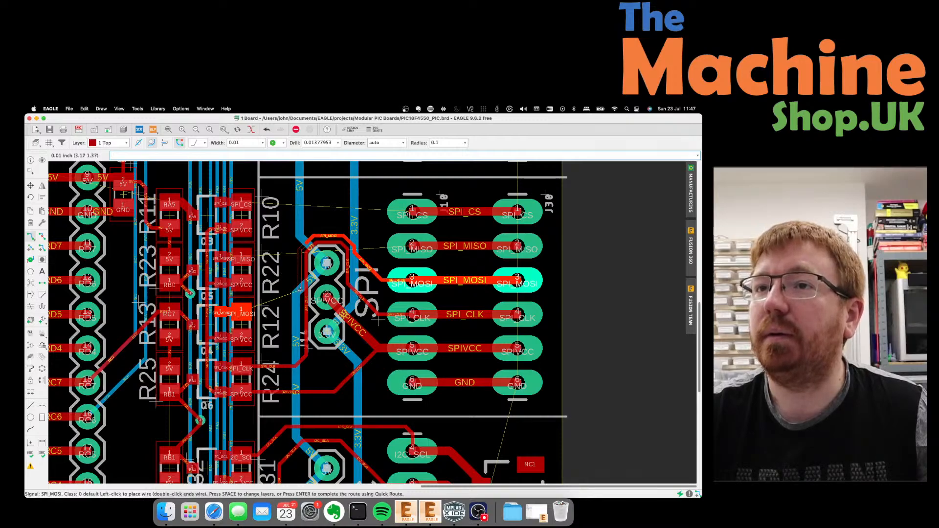
{"action": "left_click", "coordinate": [241, 312]}
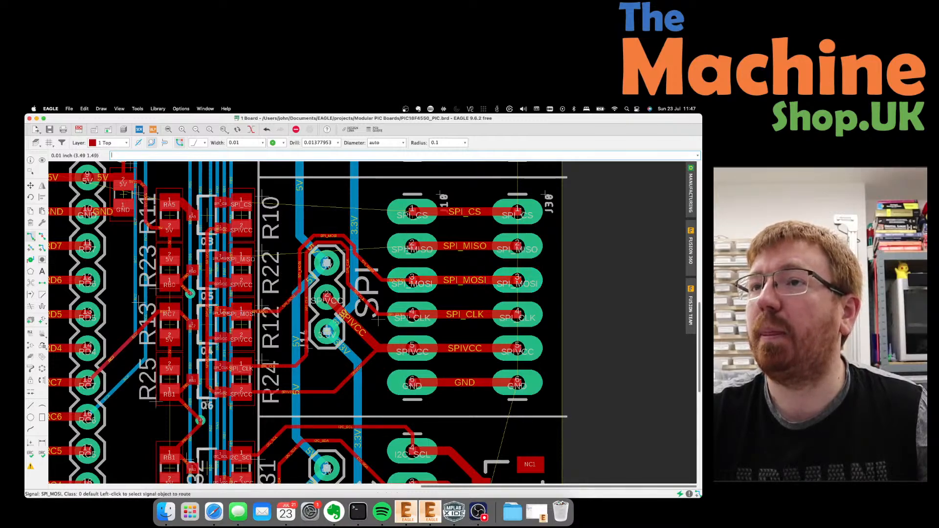
Abandon the unfinished SPI_MISO wire and route SPI_CS from the connector to its resistor pad.
{"action": "left_click", "coordinate": [408, 248]}
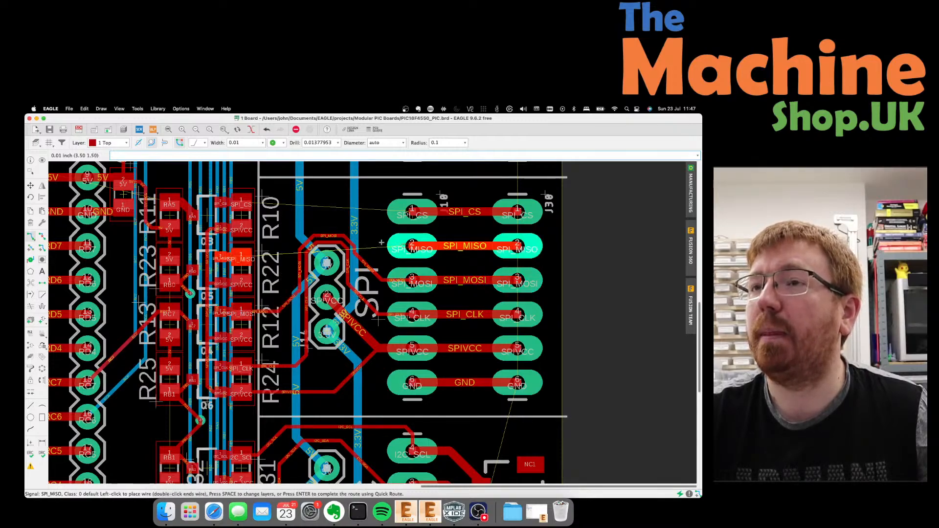
{"action": "left_click", "coordinate": [293, 246]}
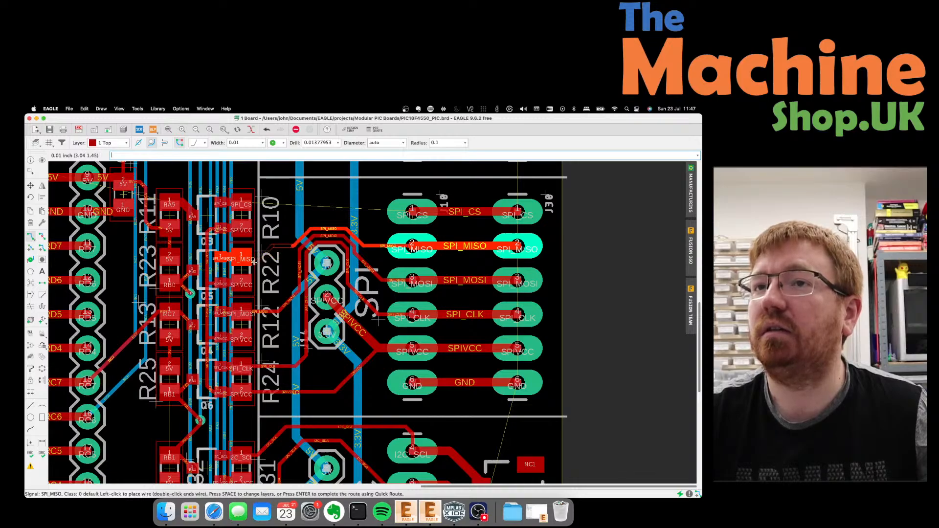
{"action": "key", "text": "super+z"}
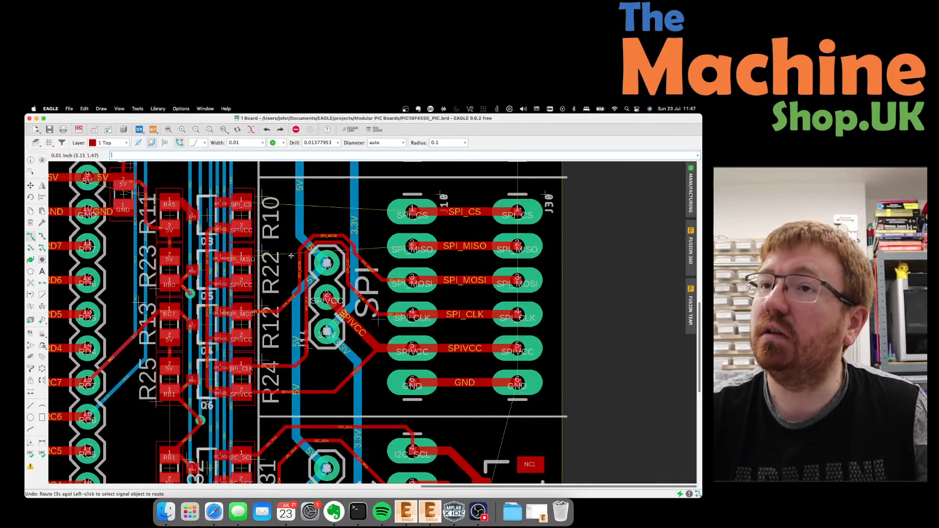
{"action": "left_click", "coordinate": [413, 243]}
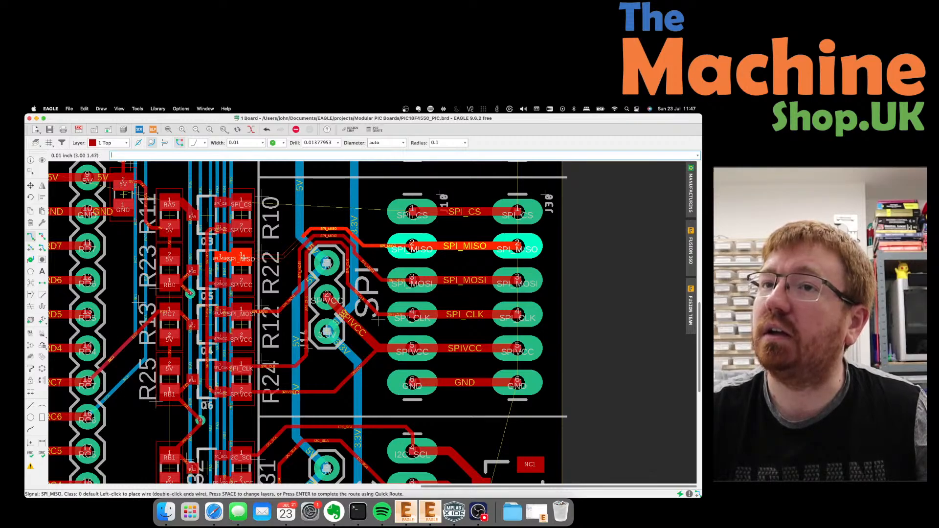
{"action": "key", "text": "Escape"}
{"action": "left_click", "coordinate": [418, 211]}
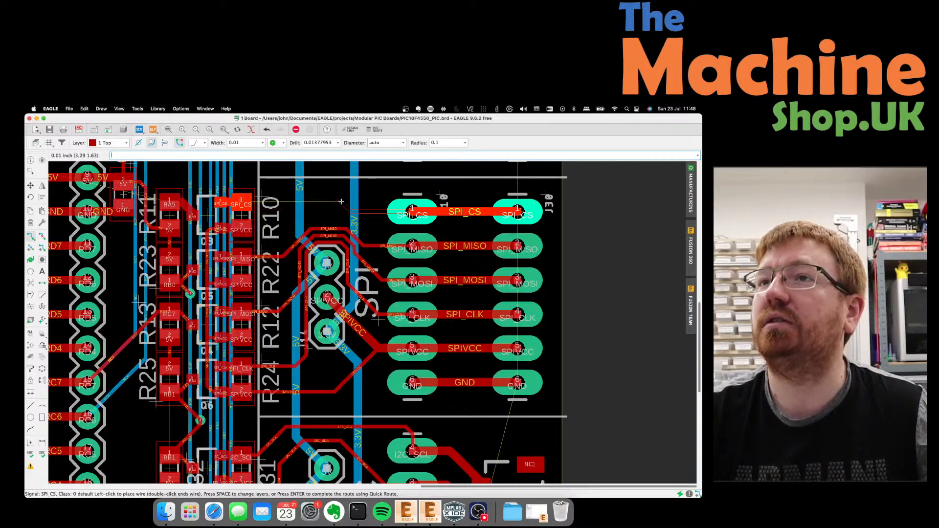
{"action": "left_click", "coordinate": [242, 203]}
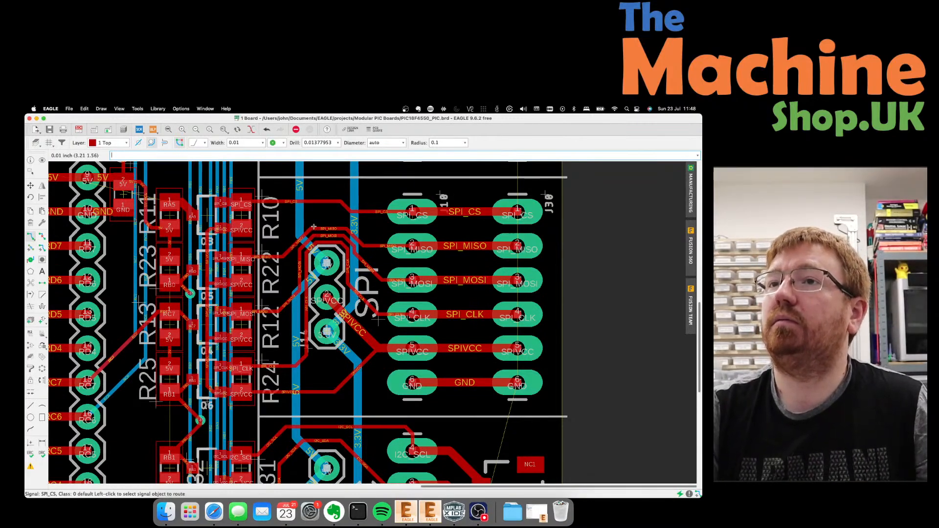
{"action": "scroll", "coordinate": [304, 244], "scroll_direction": "up", "scroll_amount": 1}
{"action": "scroll", "coordinate": [302, 245], "scroll_direction": "up", "scroll_amount": 6}
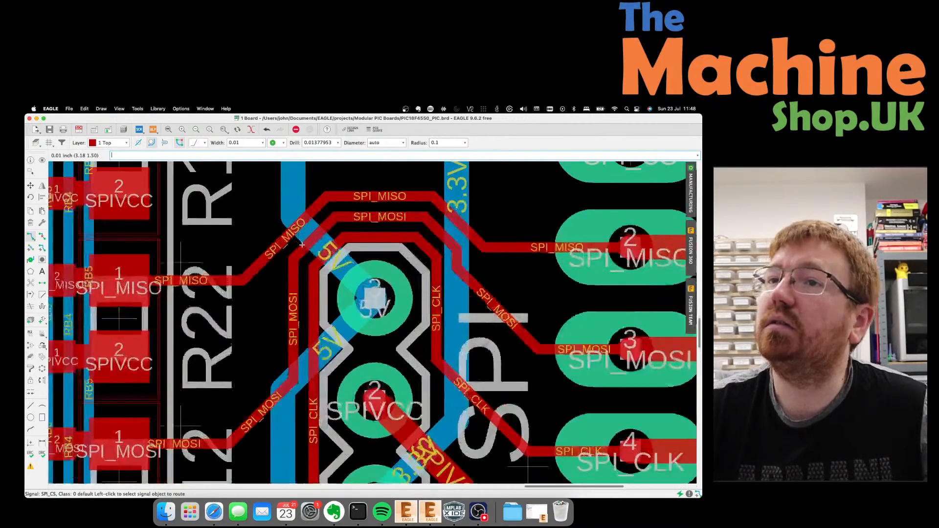
{"action": "scroll", "coordinate": [302, 228], "scroll_direction": "down", "scroll_amount": 2}
{"action": "scroll", "coordinate": [302, 228], "scroll_direction": "down", "scroll_amount": 3}
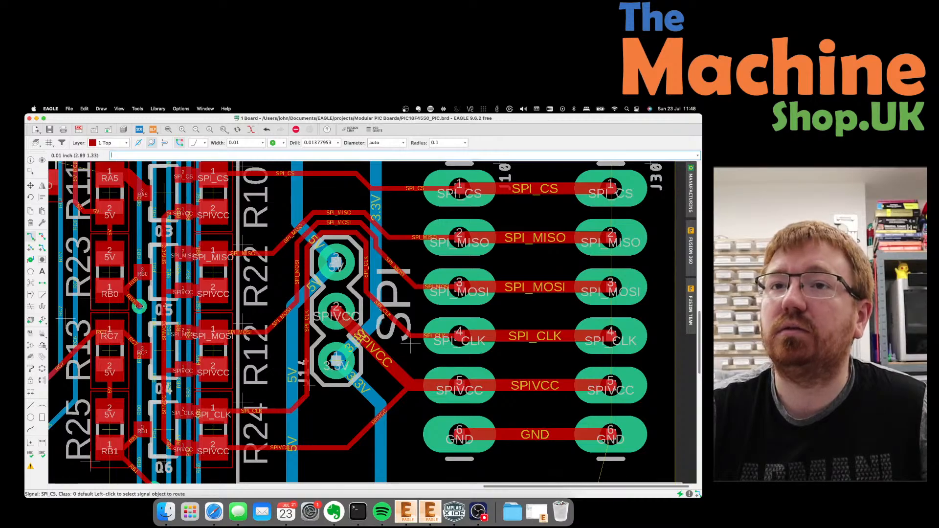
{"action": "scroll", "coordinate": [147, 295], "scroll_direction": "down", "scroll_amount": 3}
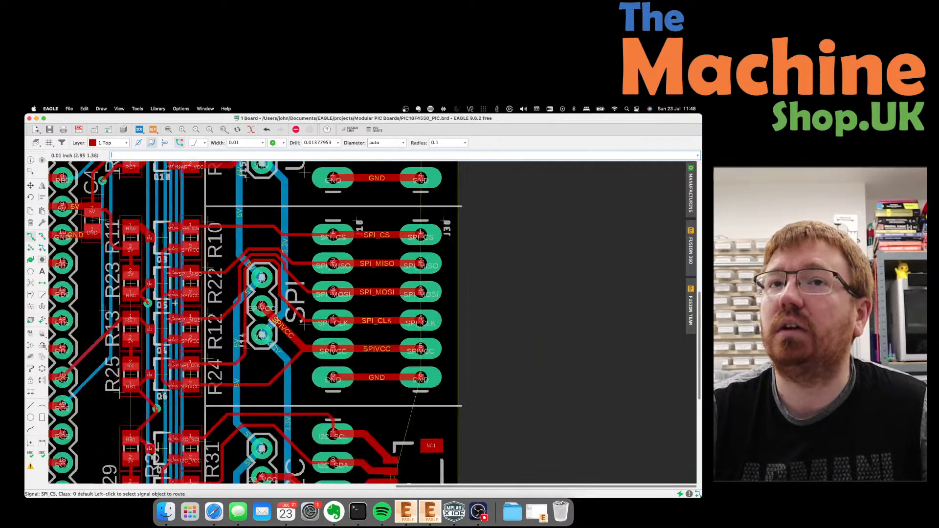
{"action": "scroll", "coordinate": [281, 290], "scroll_direction": "down", "scroll_amount": 3}
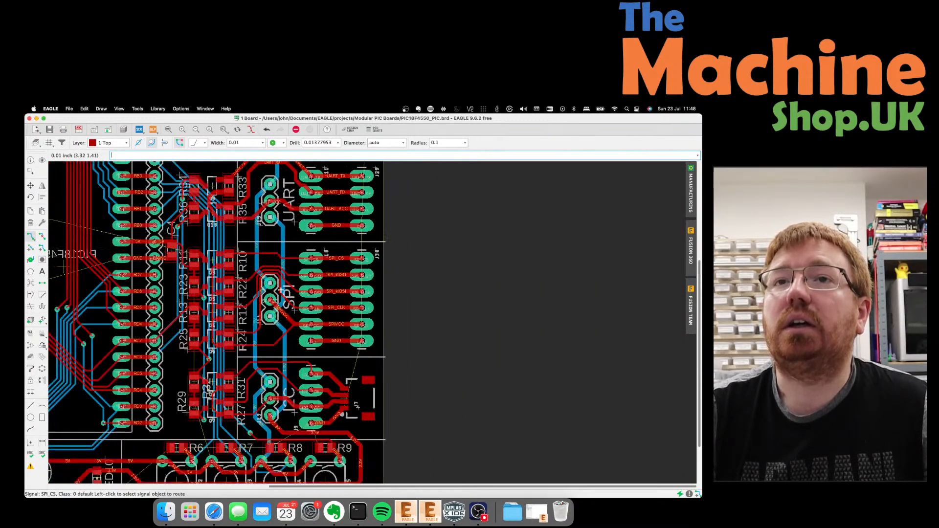
{"action": "scroll", "coordinate": [93, 233], "scroll_direction": "up", "scroll_amount": 3}
{"action": "scroll", "coordinate": [392, 313], "scroll_direction": "down", "scroll_amount": 3}
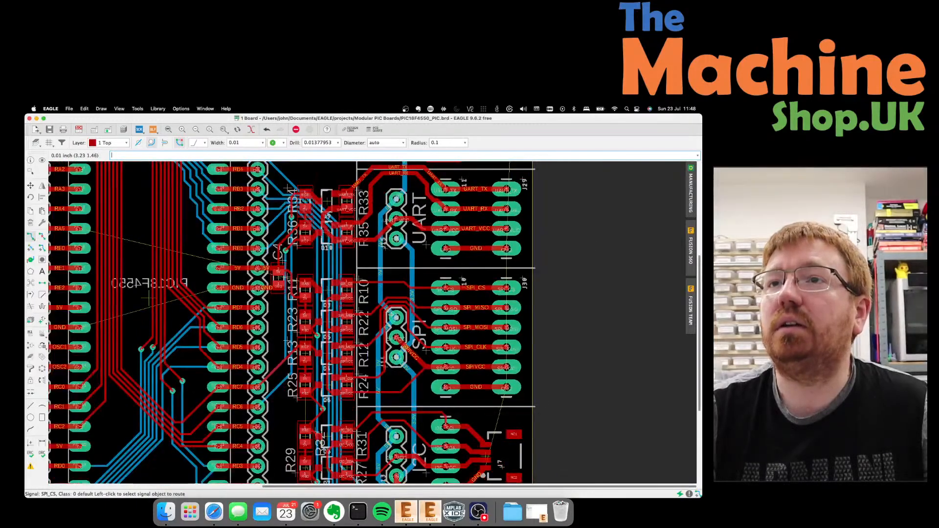
{"action": "scroll", "coordinate": [279, 253], "scroll_direction": "up", "scroll_amount": 3}
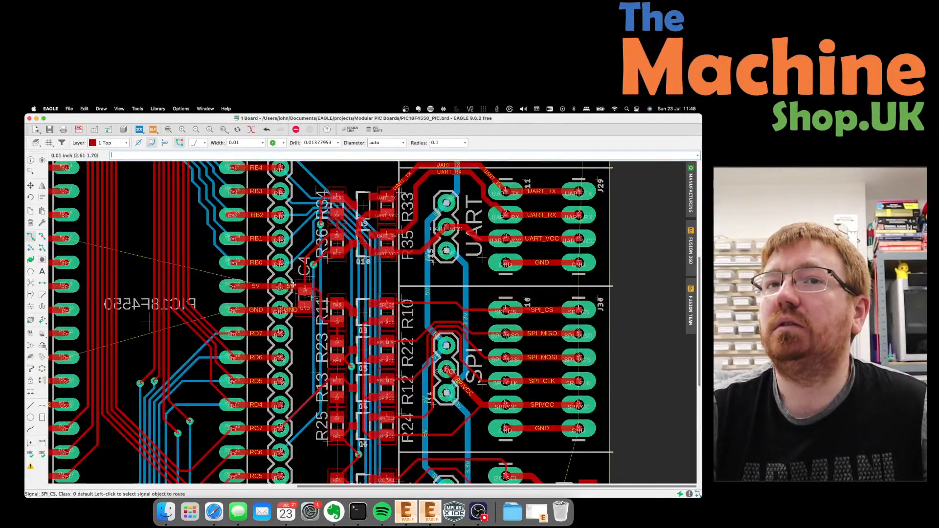
{"action": "scroll", "coordinate": [292, 286], "scroll_direction": "down", "scroll_amount": 2}
{"action": "scroll", "coordinate": [239, 376], "scroll_direction": "down", "scroll_amount": 3}
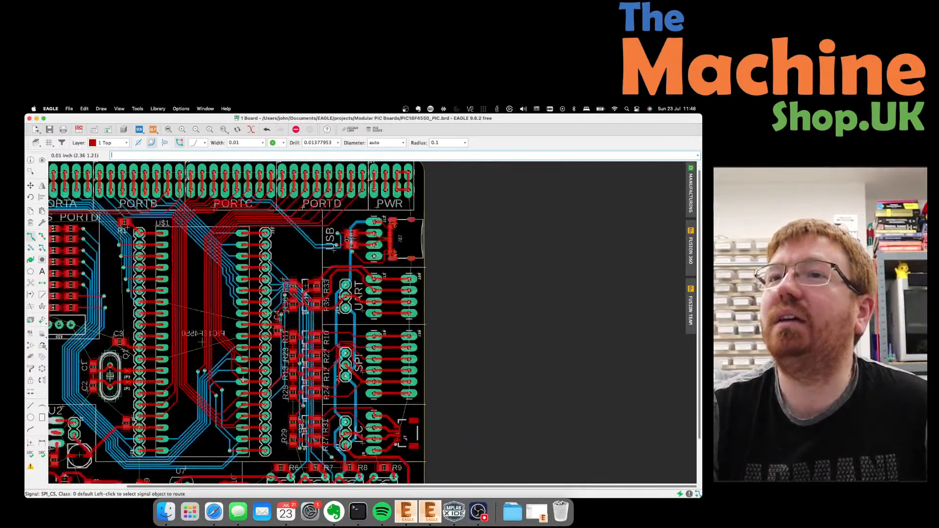
{"action": "scroll", "coordinate": [175, 272], "scroll_direction": "up", "scroll_amount": 2}
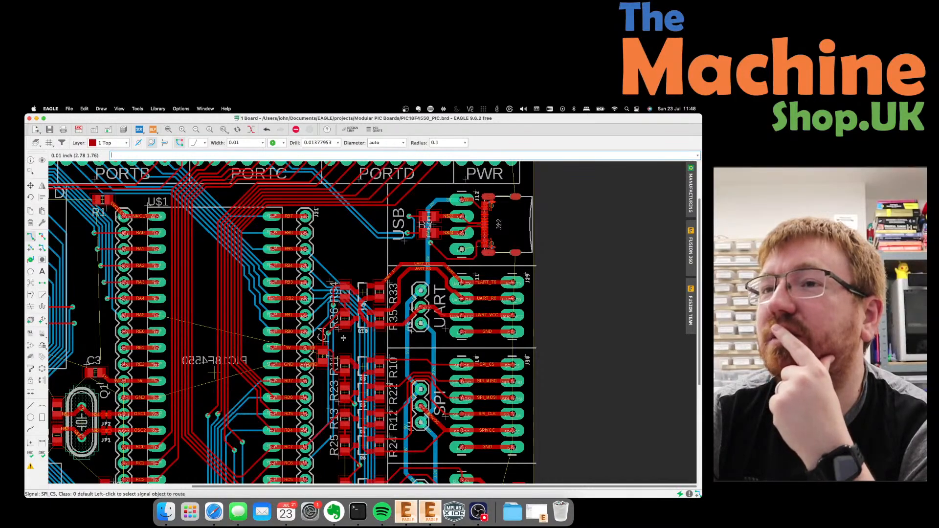
{"action": "scroll", "coordinate": [343, 337], "scroll_direction": "down", "scroll_amount": 2}
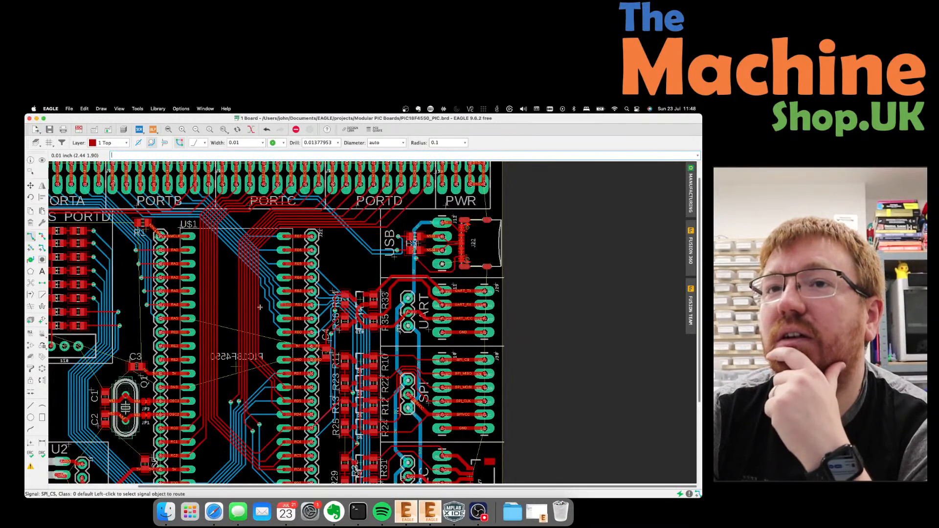
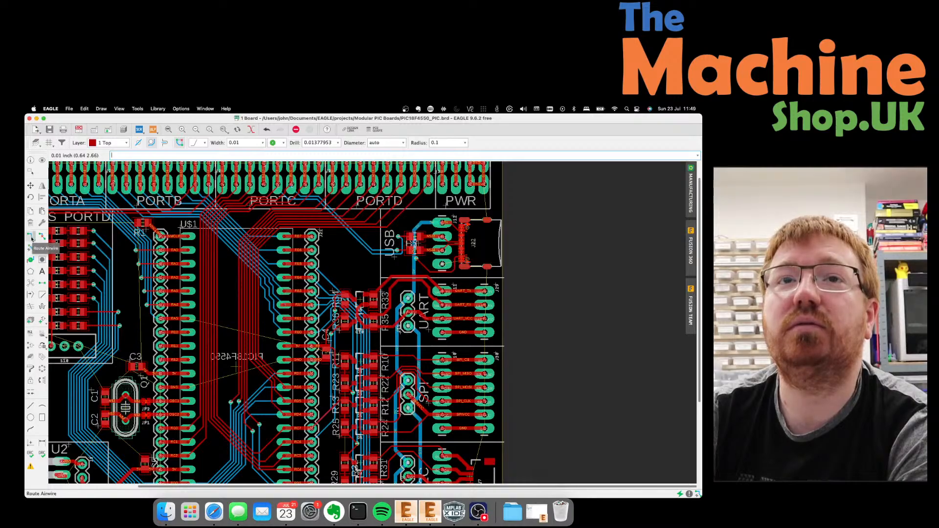
Try a bottom-layer (16 Bottom) route from the RA5 pad, then cancel and undo it.
{"action": "left_click", "coordinate": [126, 143]}
{"action": "left_click", "coordinate": [108, 153]}
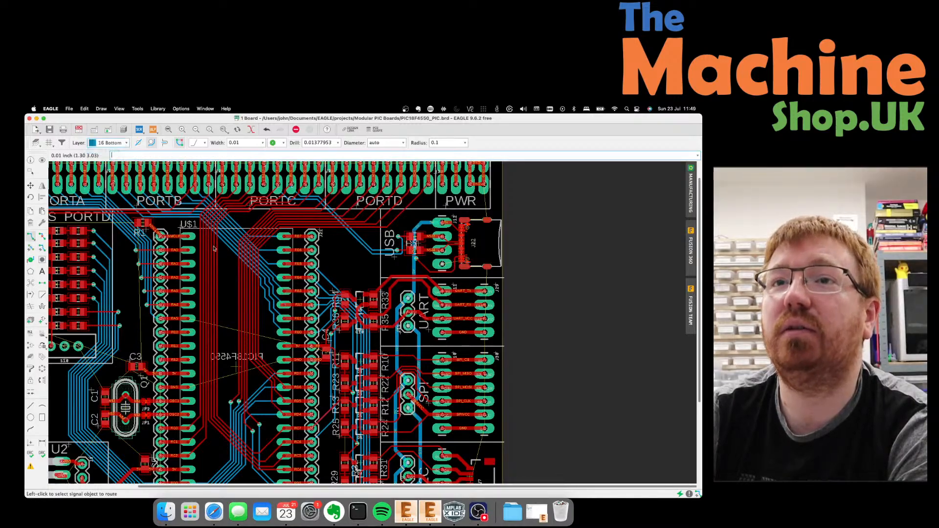
{"action": "left_click", "coordinate": [188, 319]}
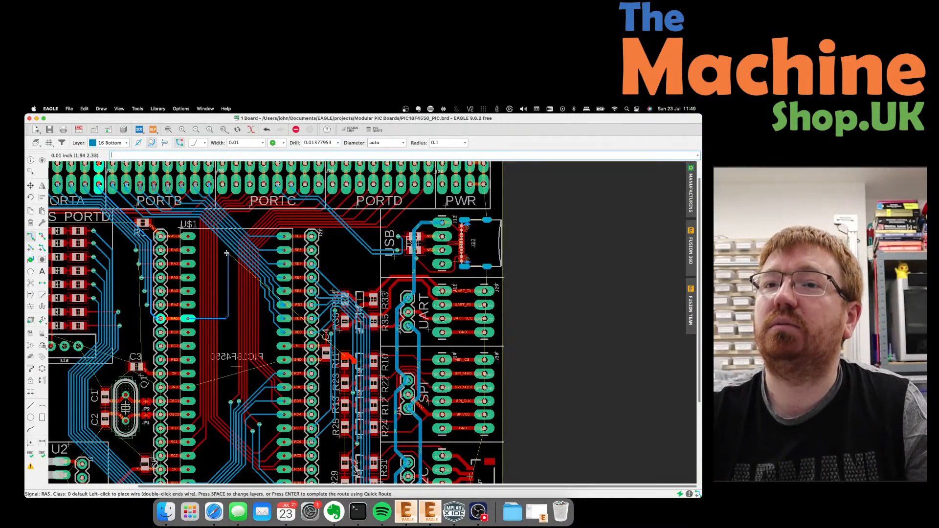
{"action": "key", "text": "Escape"}
{"action": "key", "text": "super+z"}
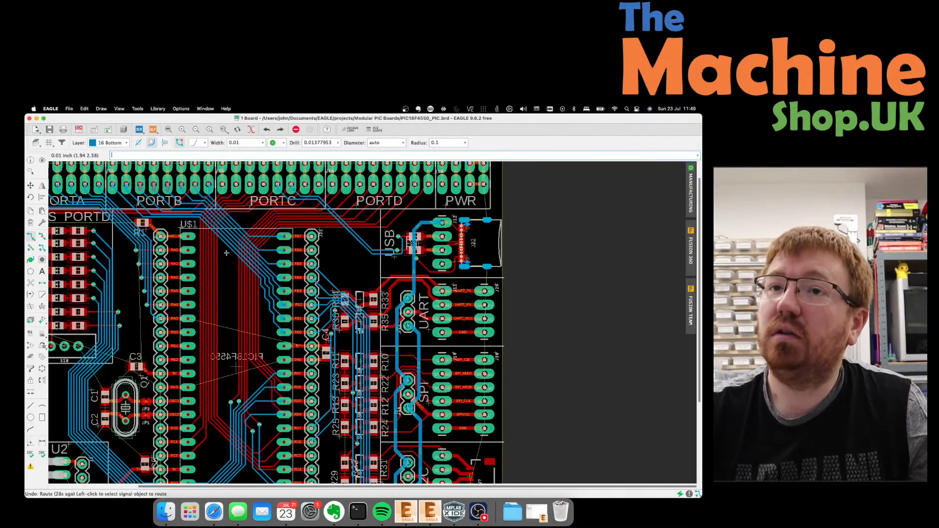
{"action": "key", "text": "F7"}
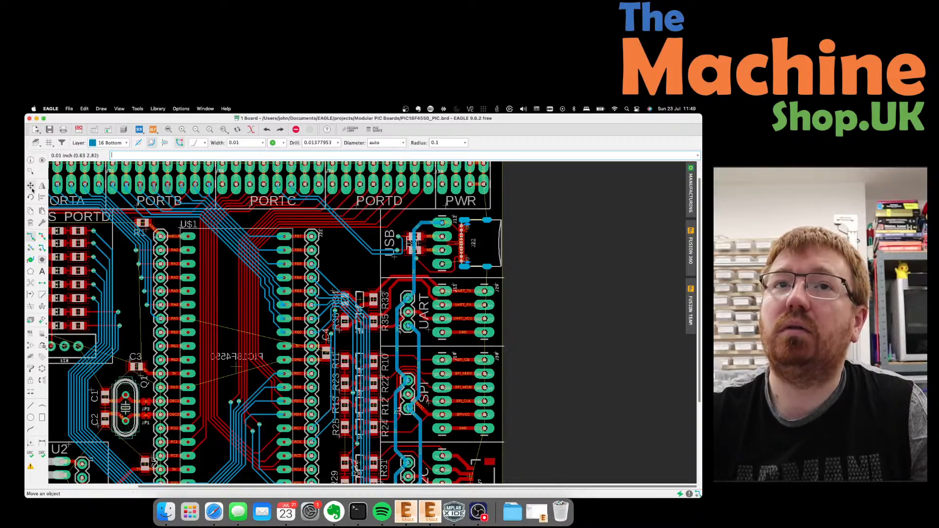
Shift the RC7 and RC6 bottom-layer segments beside U$1 up toward the PORTC header.
{"action": "left_click", "coordinate": [217, 306]}
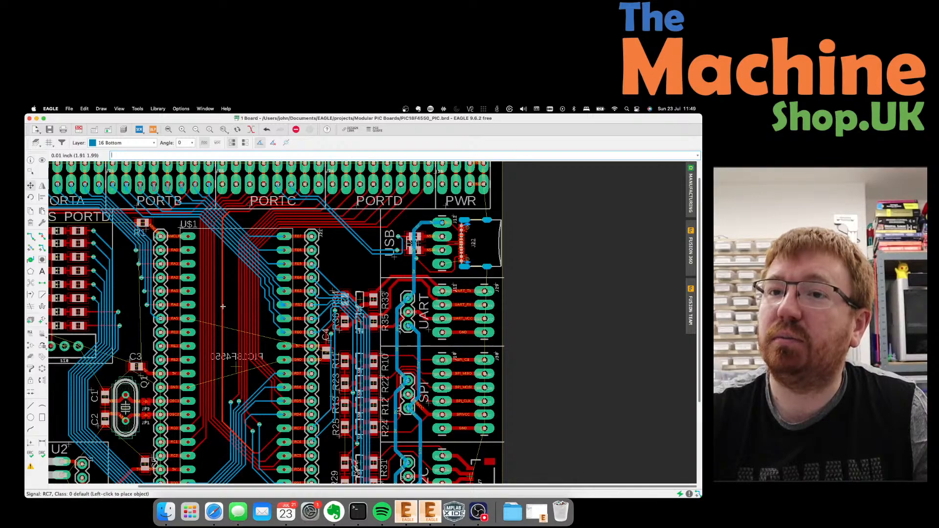
{"action": "left_click", "coordinate": [223, 307]}
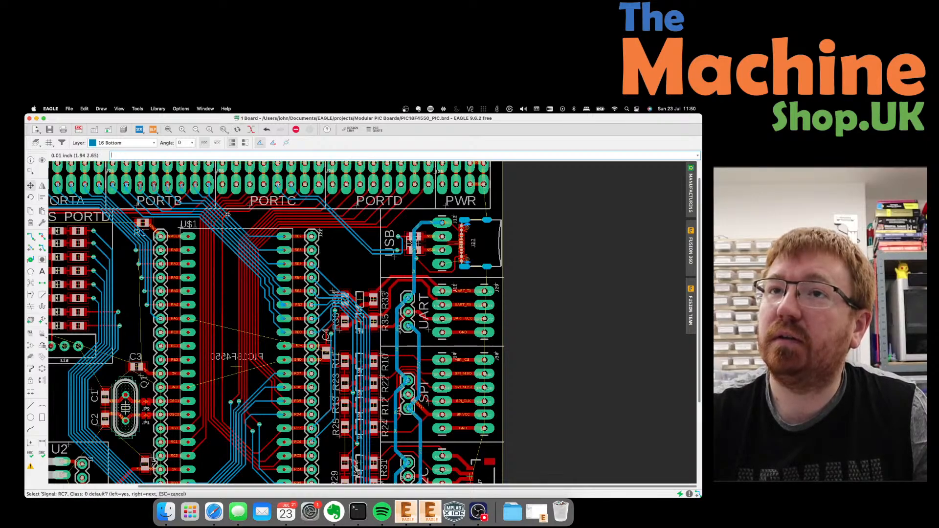
{"action": "left_click", "coordinate": [226, 215]}
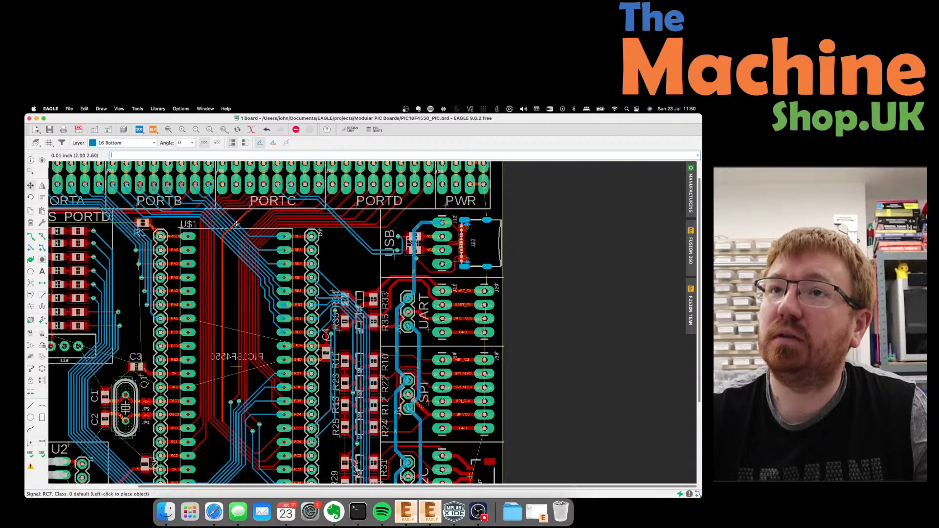
{"action": "left_click", "coordinate": [226, 221]}
{"action": "scroll", "coordinate": [194, 225], "scroll_direction": "up", "scroll_amount": 3}
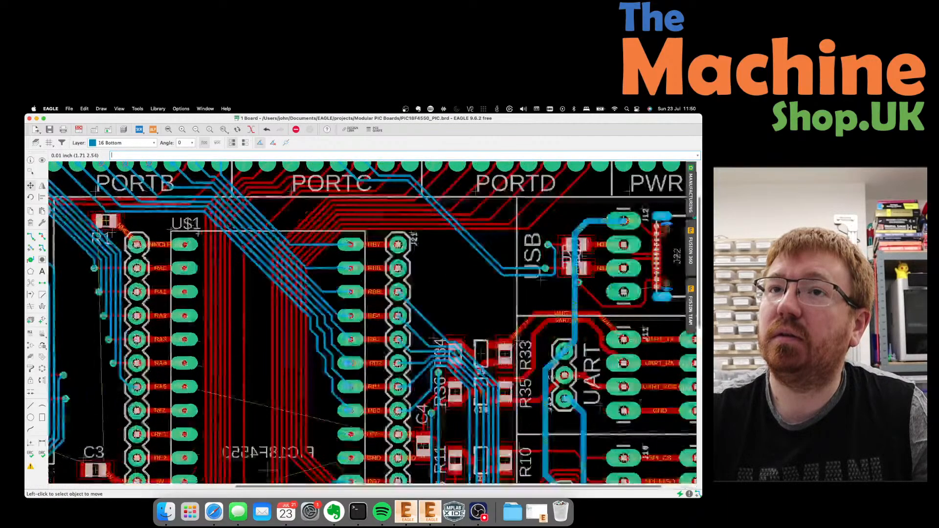
{"action": "left_click", "coordinate": [234, 273]}
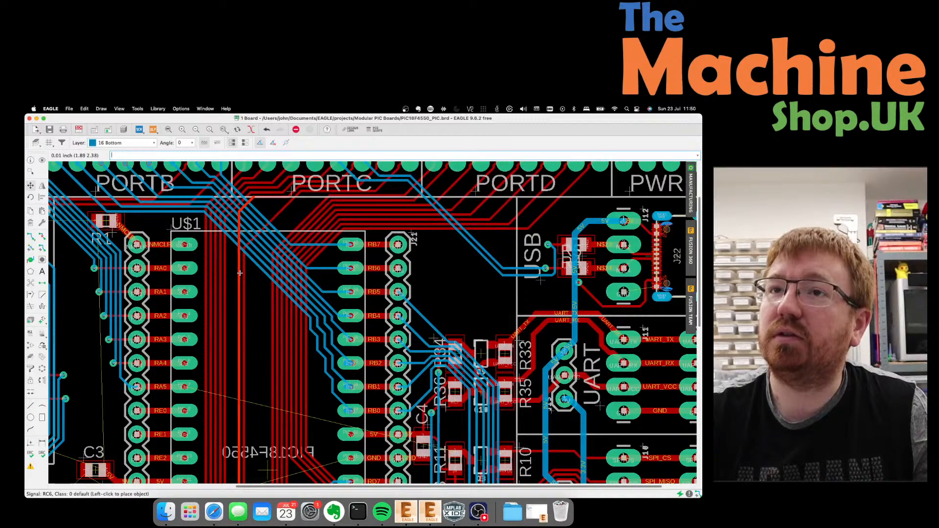
{"action": "left_click", "coordinate": [250, 200]}
{"action": "left_click", "coordinate": [250, 199]}
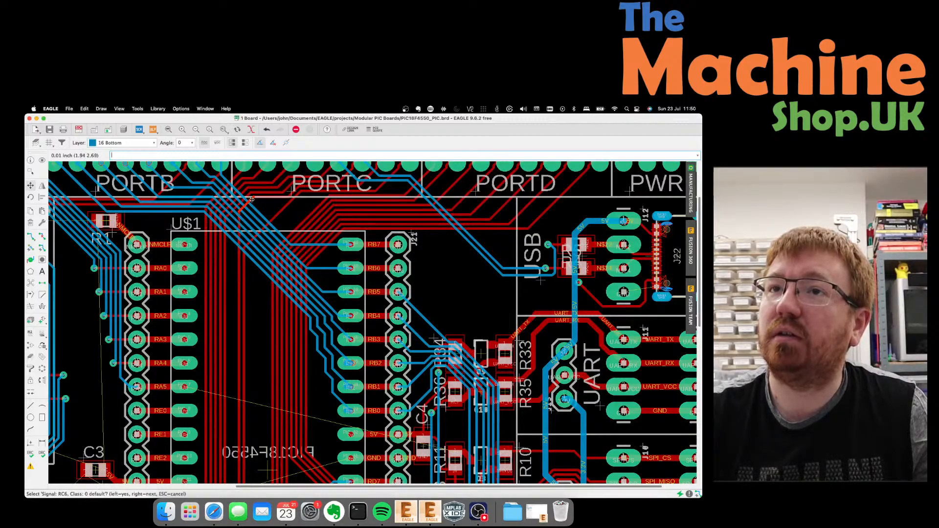
{"action": "left_click", "coordinate": [251, 199]}
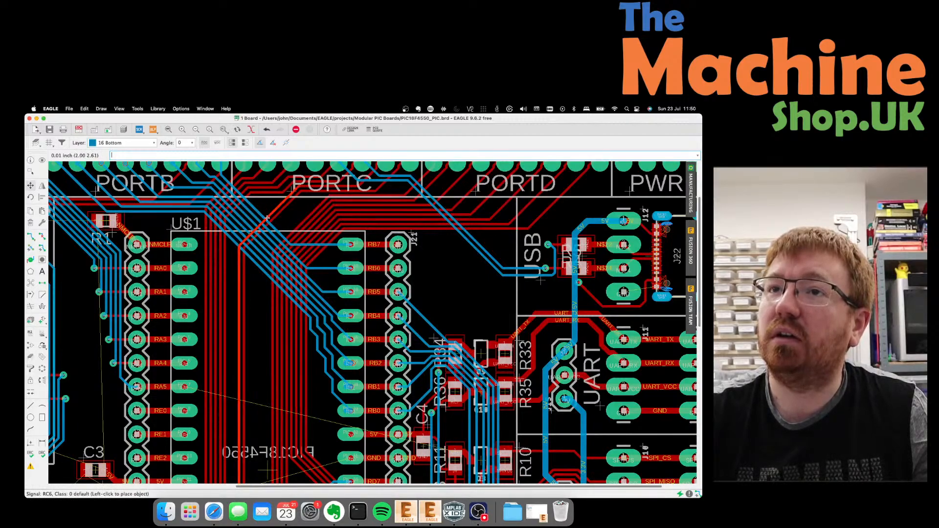
{"action": "left_click", "coordinate": [267, 217]}
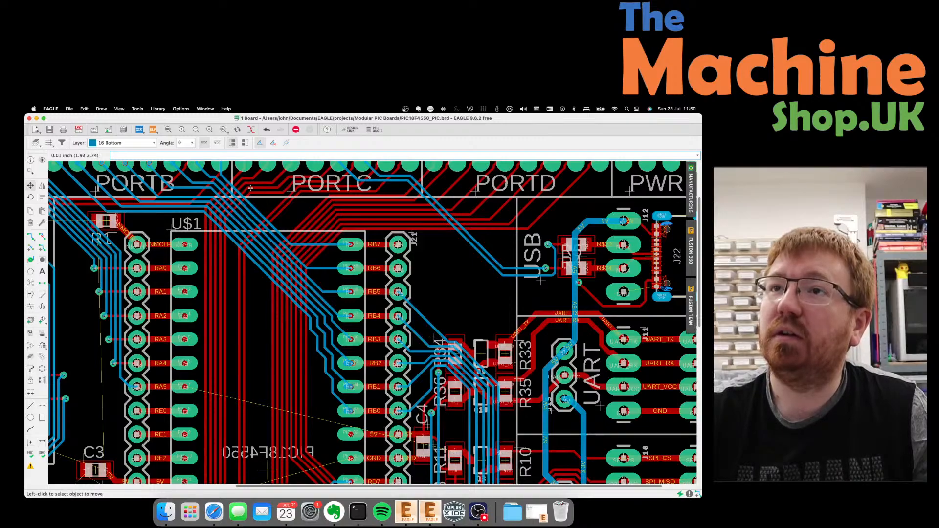
Move the RC5 and RC4 trace segments higher, nudging RC4 further up-left.
{"action": "left_click", "coordinate": [249, 194]}
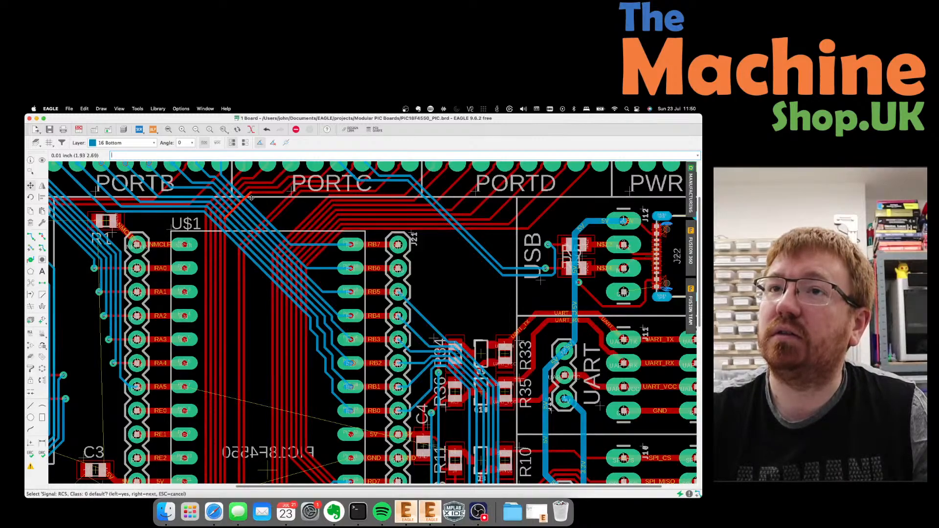
{"action": "left_click", "coordinate": [251, 197]}
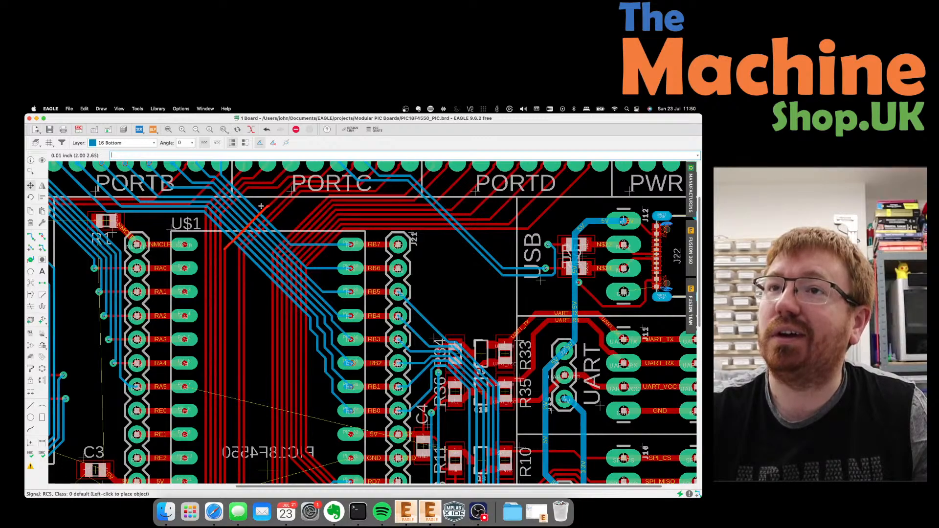
{"action": "left_click", "coordinate": [261, 199]}
{"action": "left_click", "coordinate": [270, 197]}
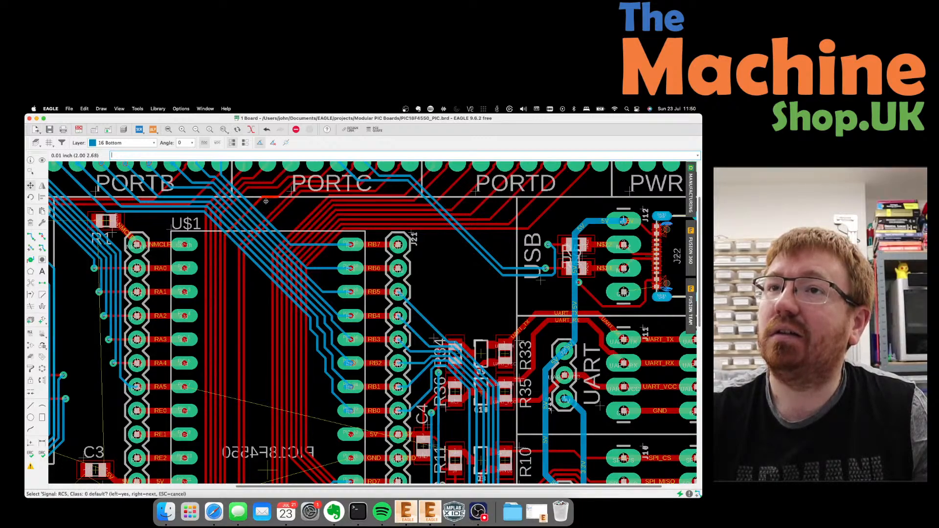
{"action": "left_click", "coordinate": [268, 198]}
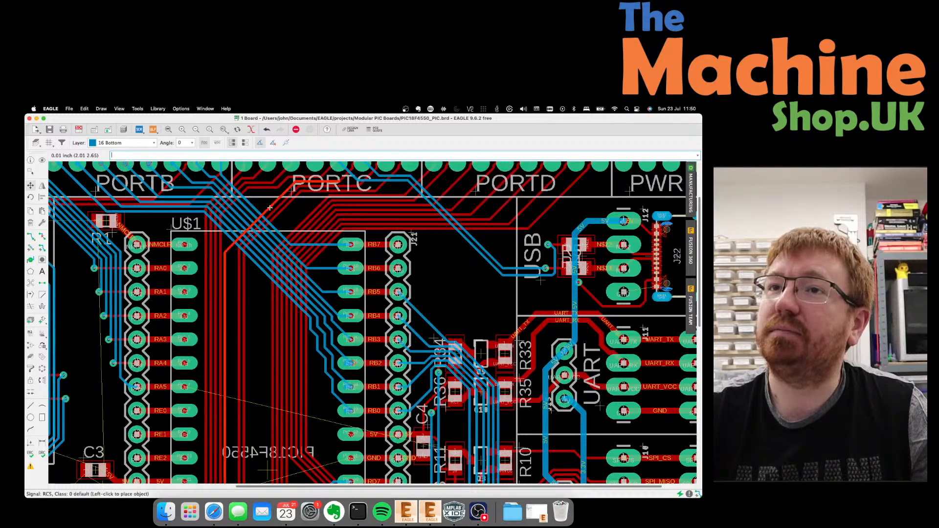
{"action": "left_click", "coordinate": [269, 209]}
{"action": "left_click", "coordinate": [263, 207]}
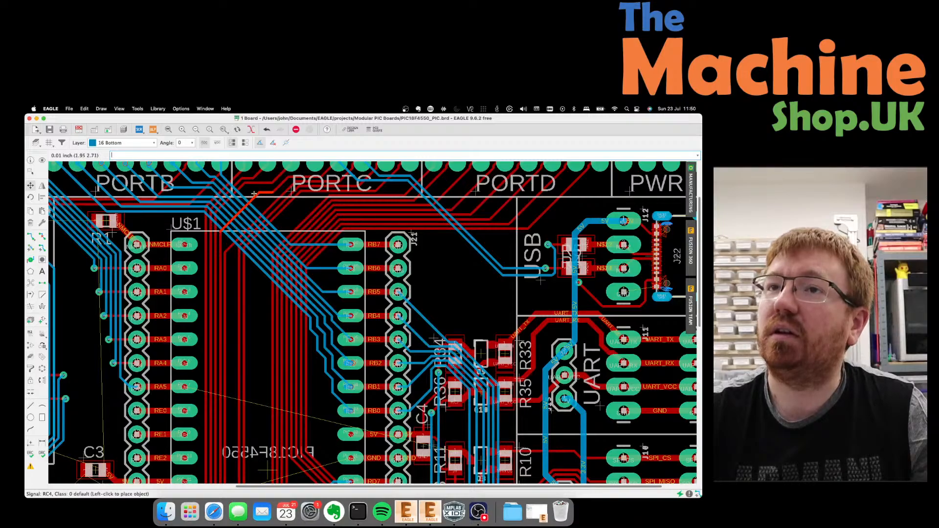
{"action": "left_click", "coordinate": [254, 200]}
{"action": "left_click", "coordinate": [254, 200]}
{"action": "left_click", "coordinate": [261, 206]}
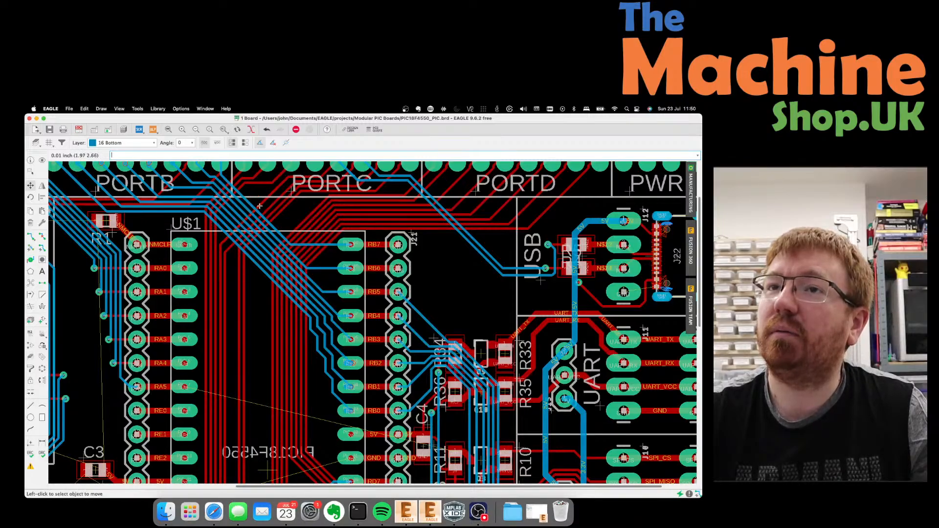
{"action": "left_click", "coordinate": [261, 206]}
{"action": "left_click", "coordinate": [250, 186]}
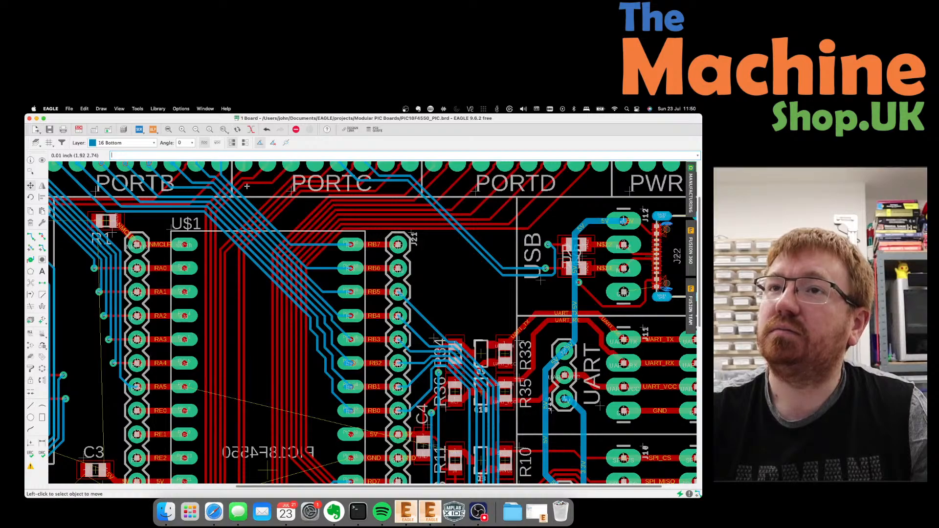
Move the RC2 trace segment up toward the PORTC header.
{"action": "left_click", "coordinate": [249, 187]}
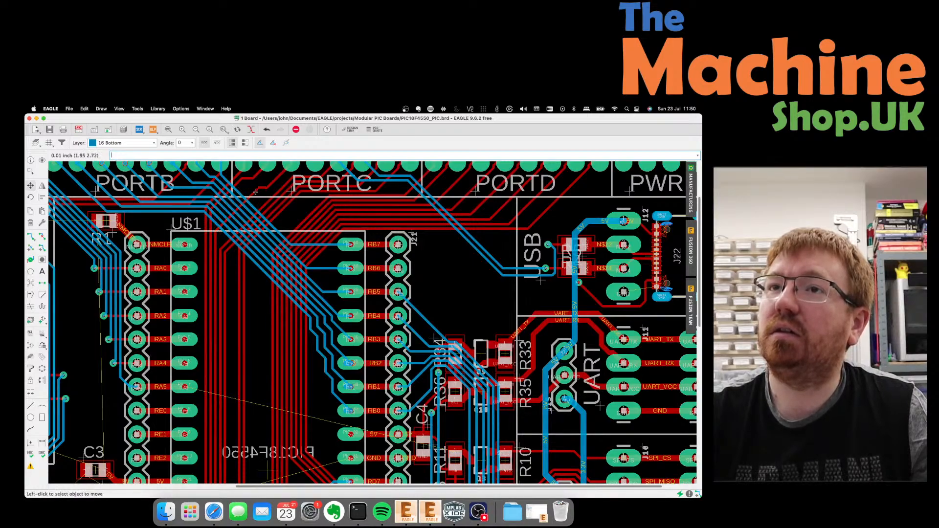
{"action": "left_click", "coordinate": [256, 197]}
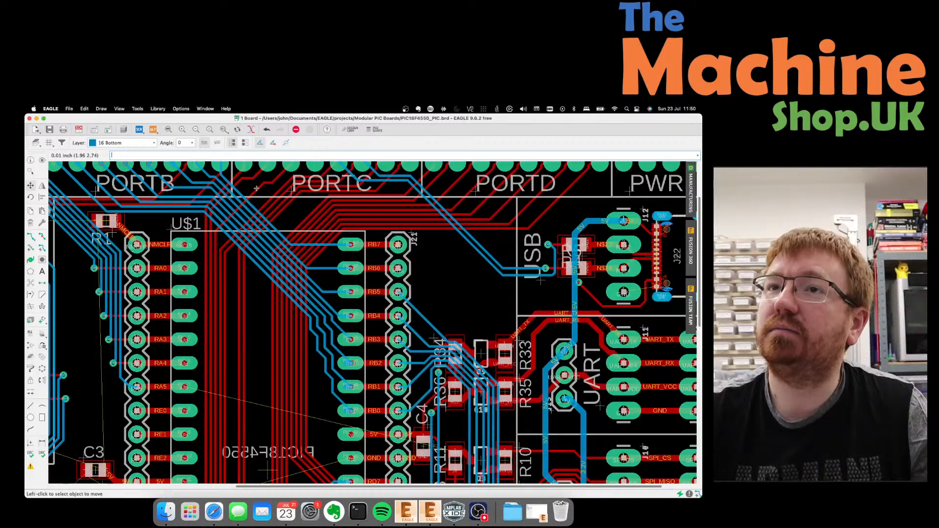
{"action": "left_click", "coordinate": [258, 202]}
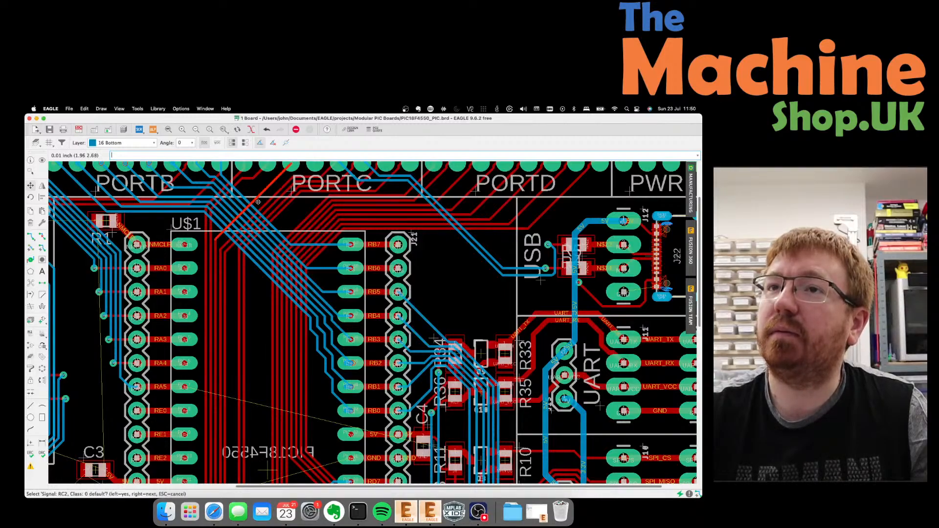
{"action": "left_click", "coordinate": [256, 201]}
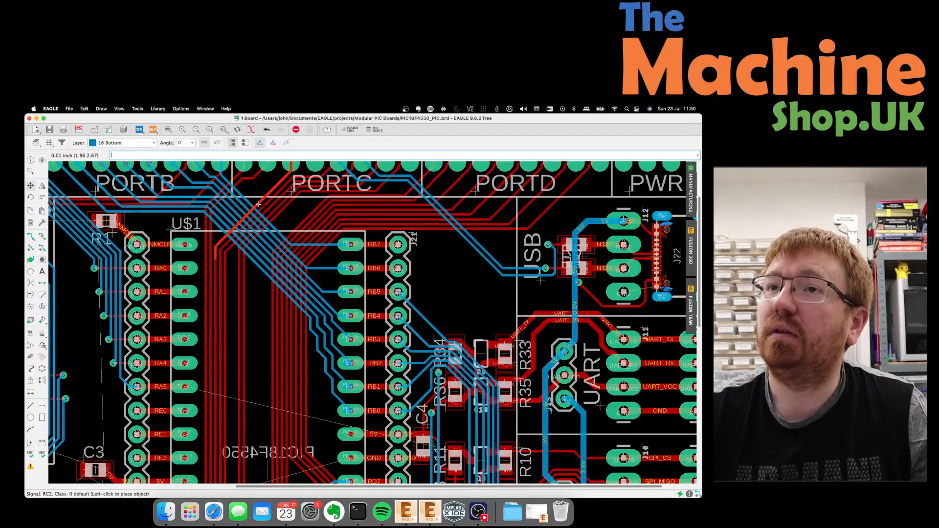
{"action": "left_click", "coordinate": [283, 171]}
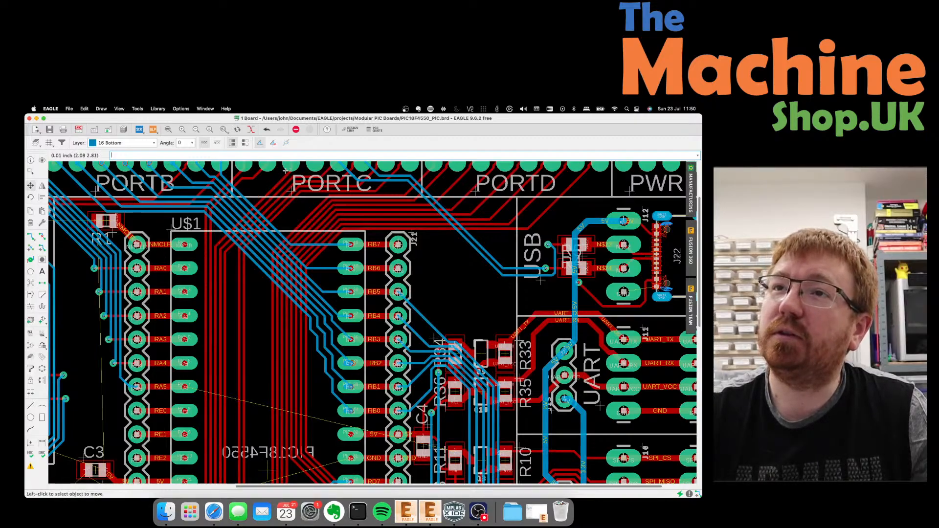
Reposition the RC7, RC6, RC5 and RC4 segments beneath the PORTC header.
{"action": "scroll", "coordinate": [285, 171], "scroll_direction": "down", "scroll_amount": 5}
{"action": "scroll", "coordinate": [270, 190], "scroll_direction": "up", "scroll_amount": 4}
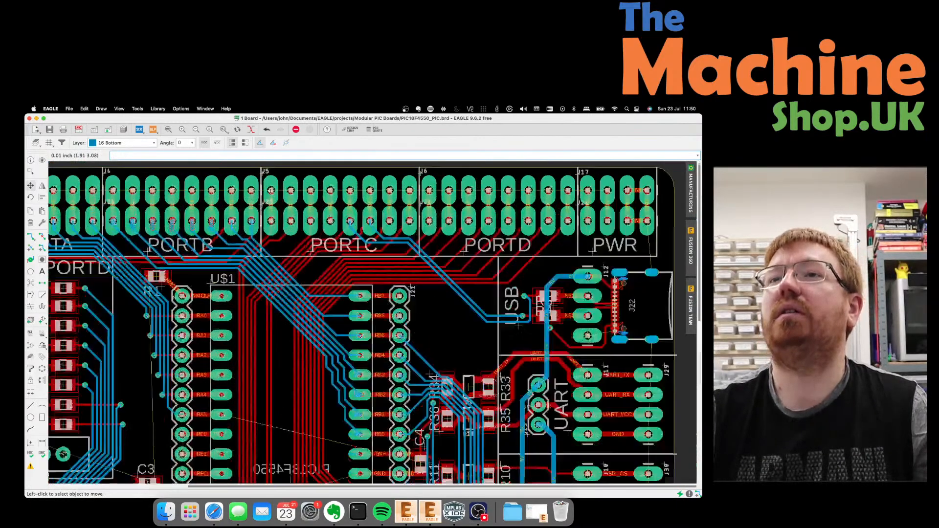
{"action": "scroll", "coordinate": [271, 190], "scroll_direction": "up", "scroll_amount": 3}
{"action": "scroll", "coordinate": [271, 191], "scroll_direction": "down", "scroll_amount": 2}
{"action": "scroll", "coordinate": [272, 190], "scroll_direction": "up", "scroll_amount": 3}
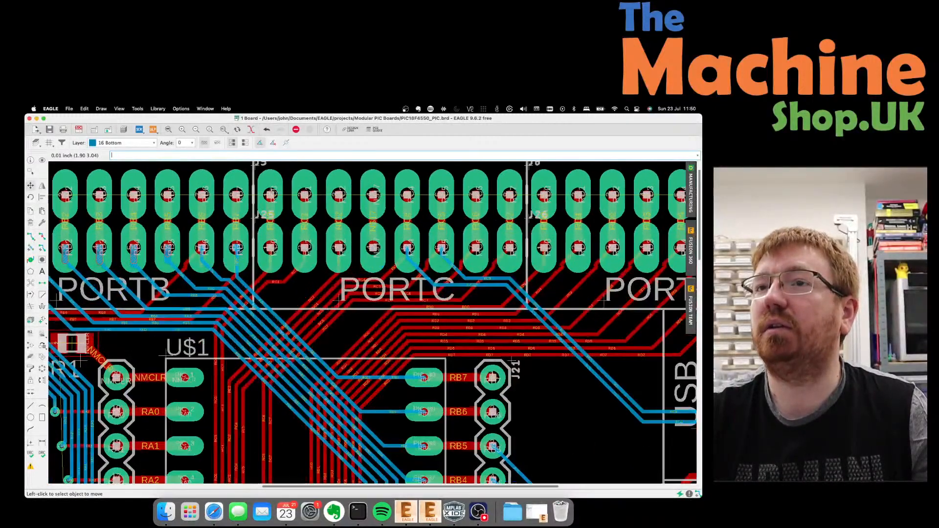
{"action": "left_click", "coordinate": [336, 320]}
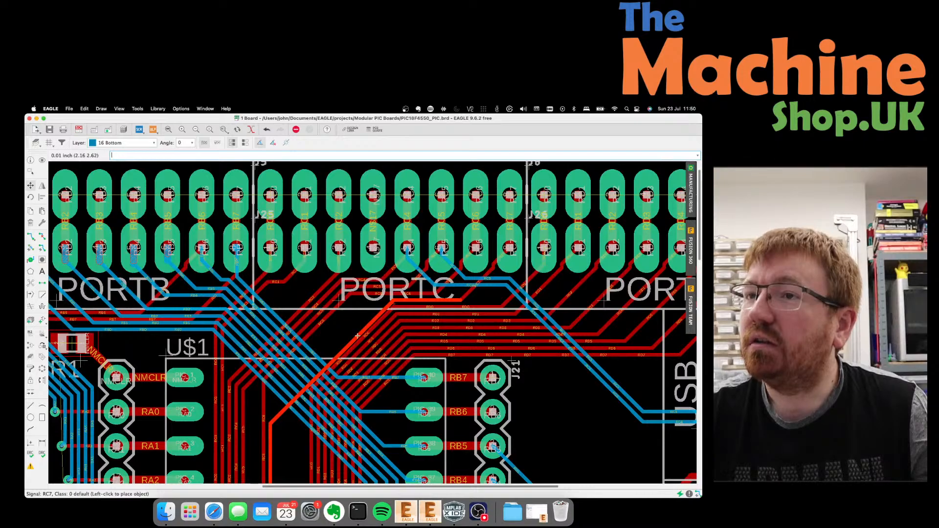
{"action": "left_click", "coordinate": [353, 334]}
{"action": "left_click", "coordinate": [342, 331]}
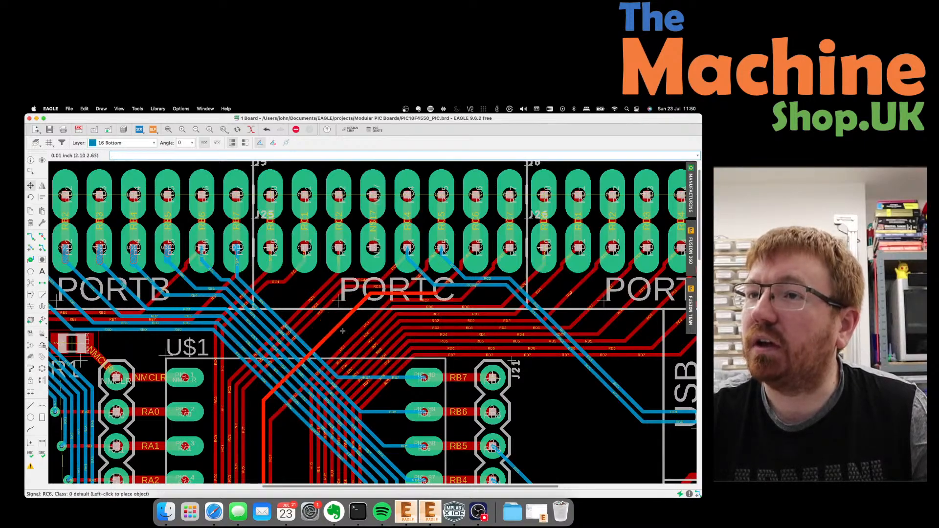
{"action": "left_click", "coordinate": [346, 332]}
{"action": "left_click", "coordinate": [323, 317]}
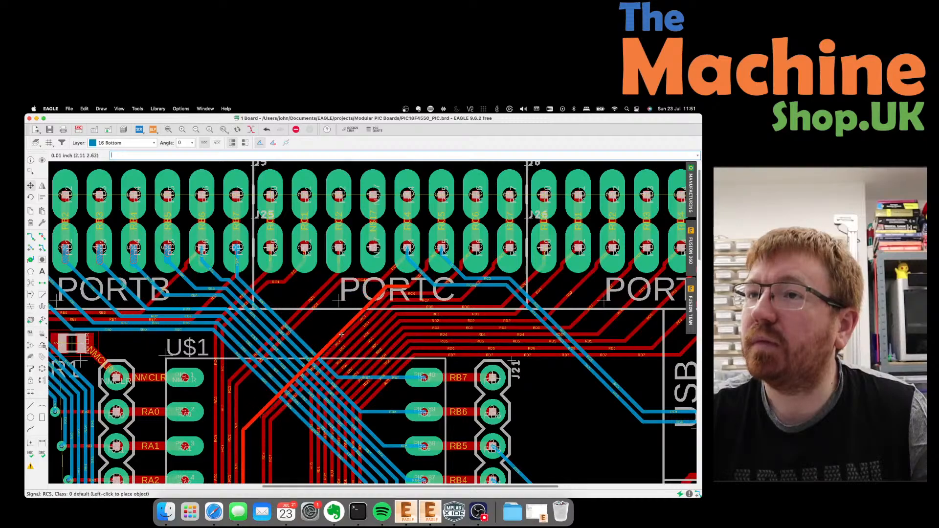
{"action": "left_click", "coordinate": [327, 319]}
{"action": "left_click", "coordinate": [312, 311]}
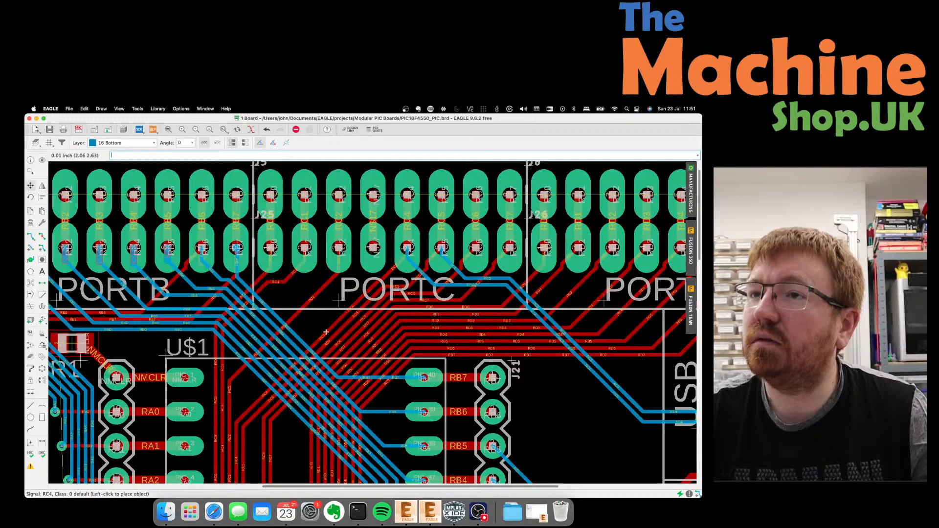
{"action": "left_click", "coordinate": [323, 329]}
Relocate the RC2 segment, then cancel and undo a bad RC1 move.
{"action": "left_click", "coordinate": [300, 313]}
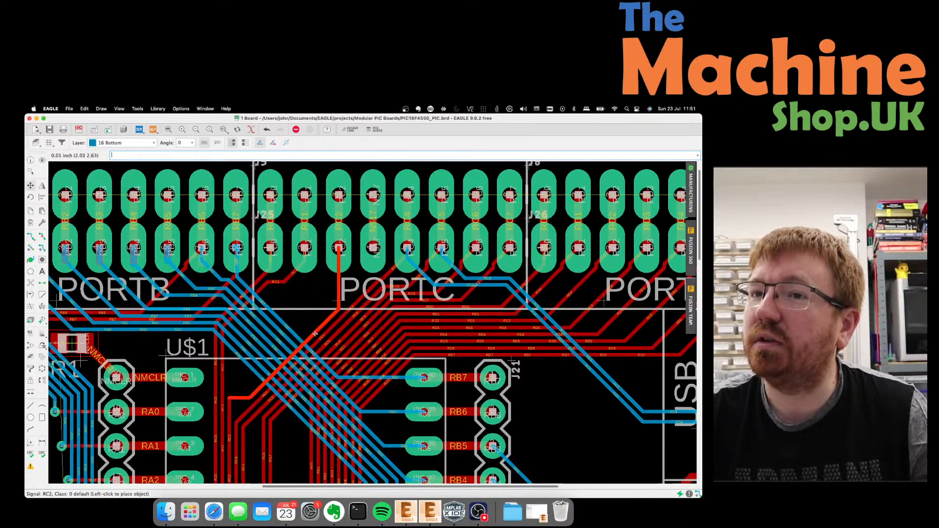
{"action": "left_click", "coordinate": [231, 407]}
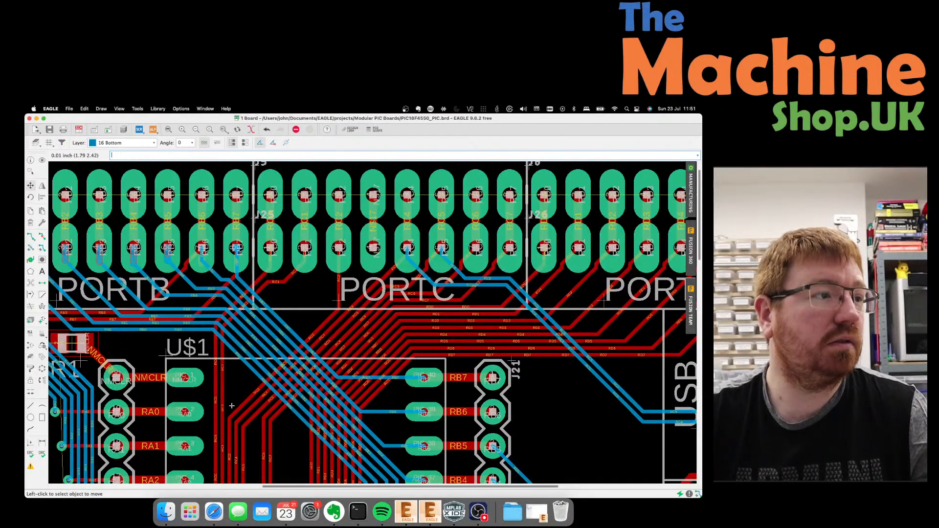
{"action": "left_click", "coordinate": [263, 286]}
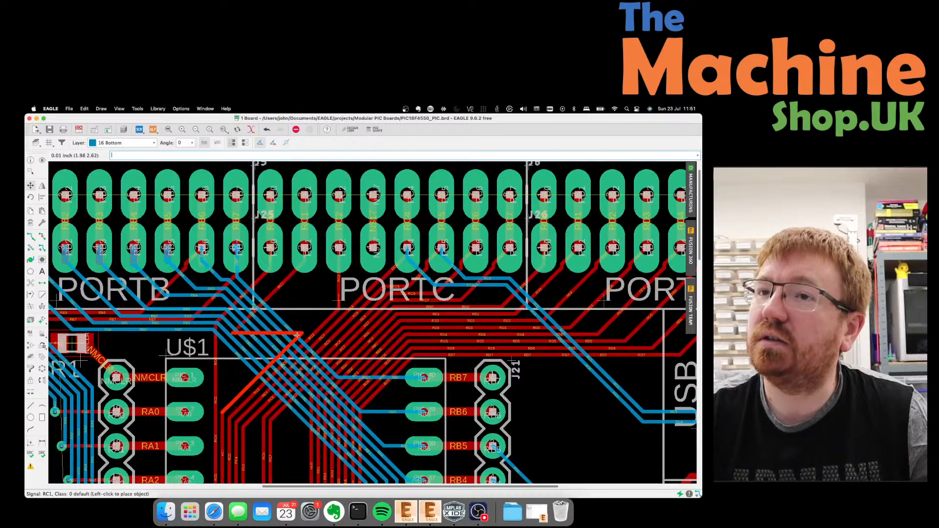
{"action": "left_click", "coordinate": [263, 333]}
{"action": "left_click", "coordinate": [264, 331]}
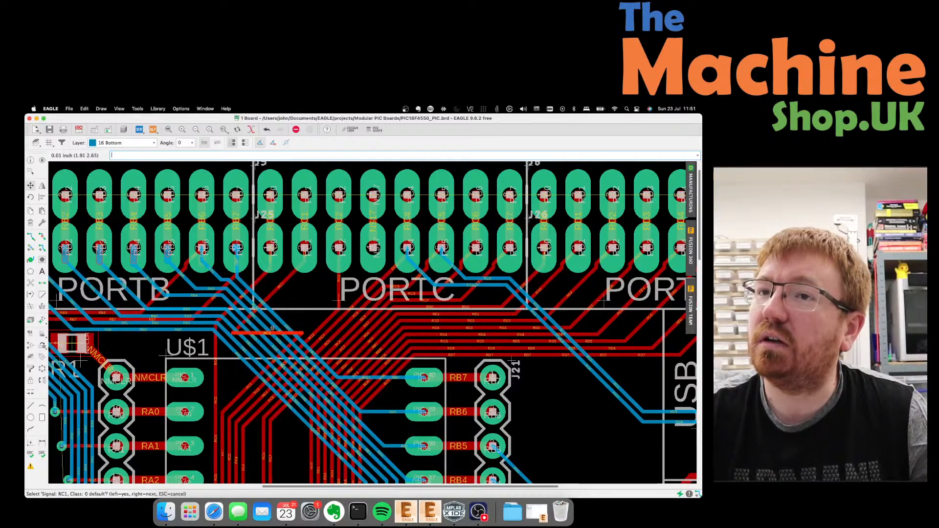
{"action": "left_click", "coordinate": [273, 327]}
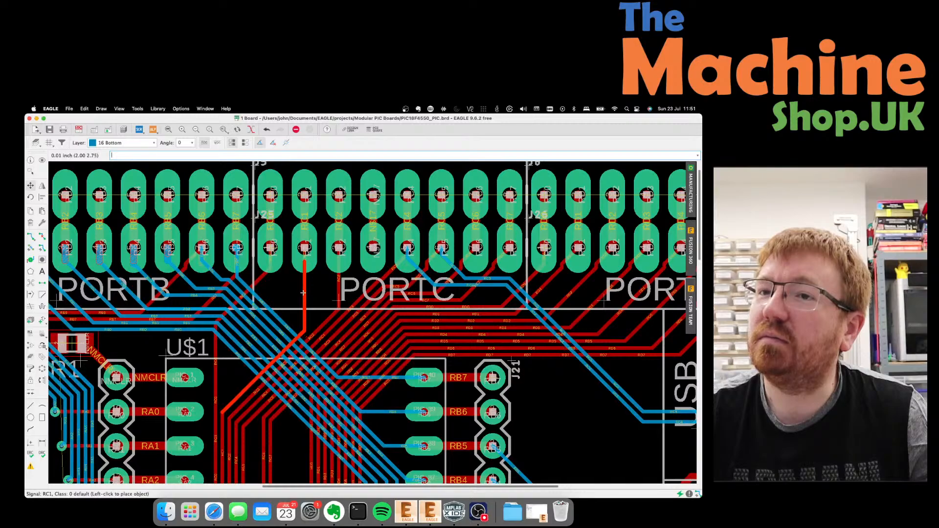
{"action": "key", "text": "Escape"}
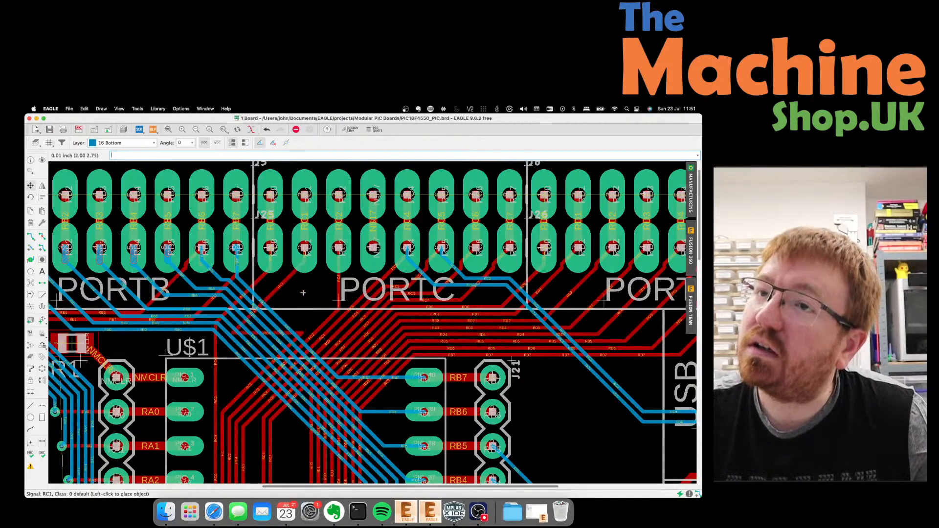
{"action": "key", "text": "super+z"}
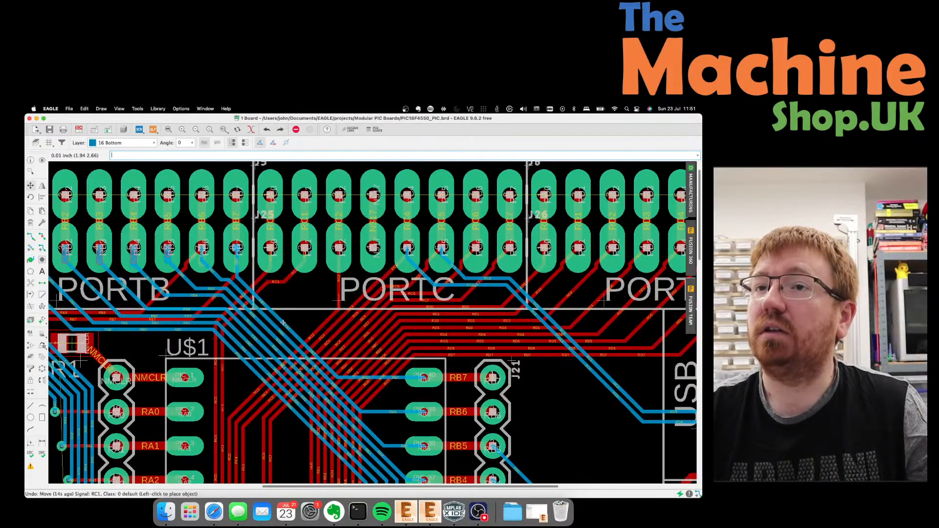
Reroute the RC1 trace and the RC0 trace bend toward U$1.
{"action": "left_click", "coordinate": [264, 290]}
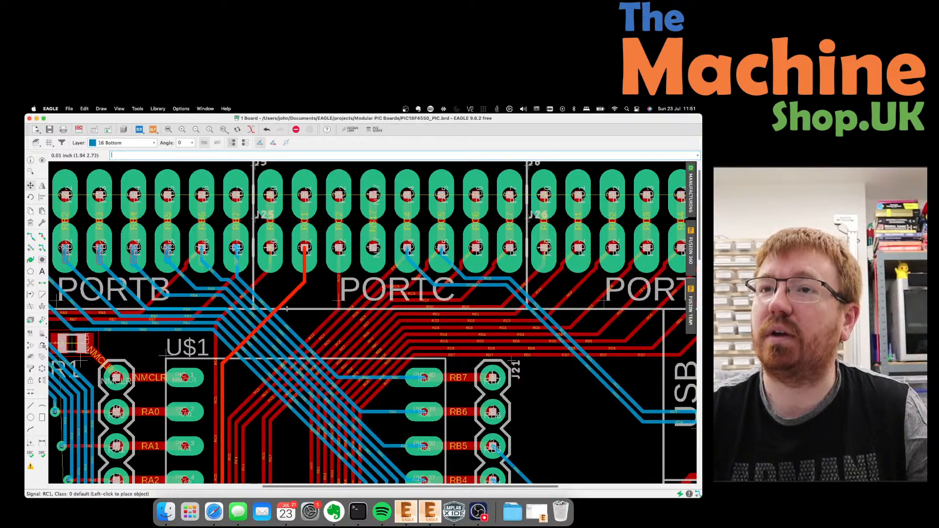
{"action": "left_click", "coordinate": [299, 337]}
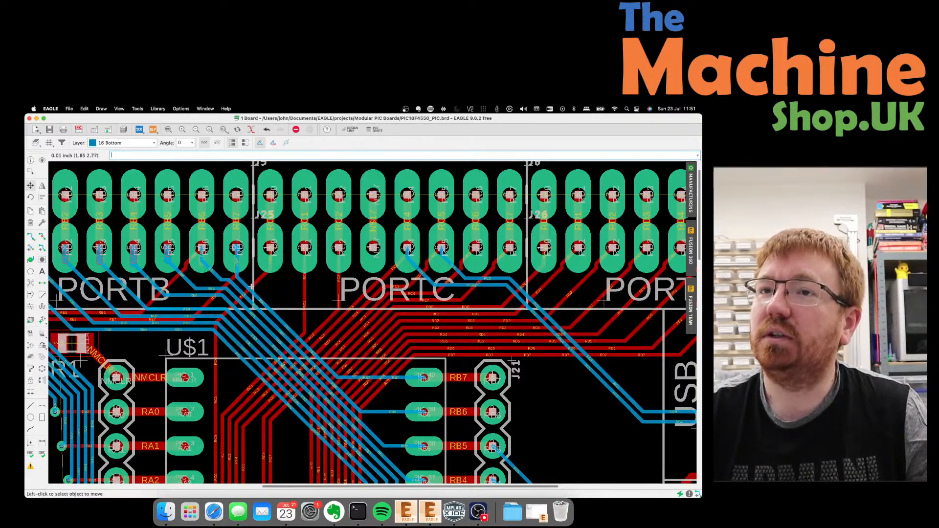
{"action": "left_click", "coordinate": [269, 276]}
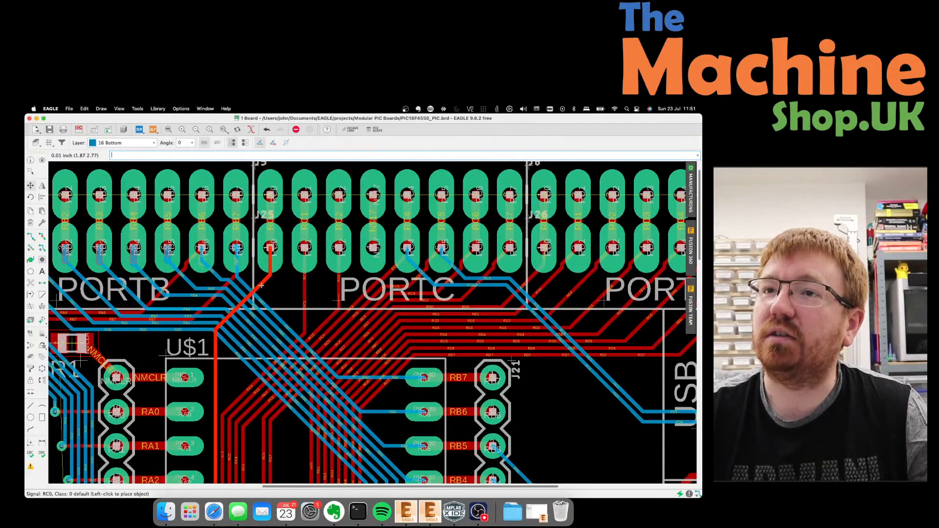
{"action": "left_click", "coordinate": [282, 344]}
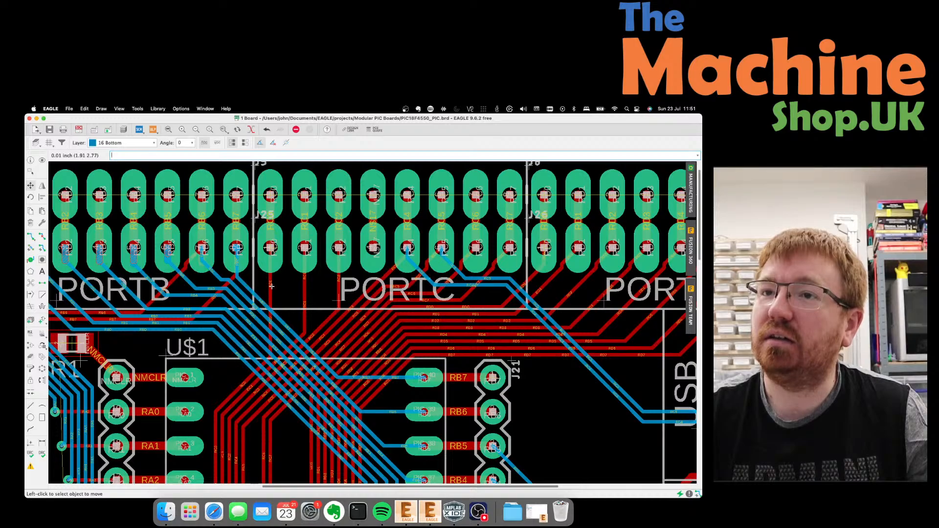
Lower the RC1 and RC0 trace ends to short segments just below their PORTC pads.
{"action": "scroll", "coordinate": [272, 287], "scroll_direction": "down", "scroll_amount": 5}
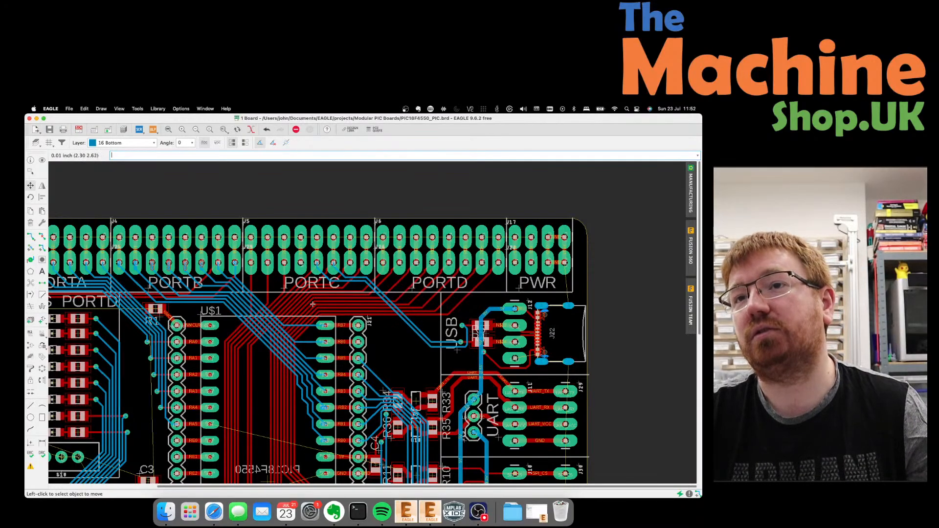
{"action": "scroll", "coordinate": [270, 281], "scroll_direction": "up", "scroll_amount": 2}
{"action": "scroll", "coordinate": [270, 280], "scroll_direction": "up", "scroll_amount": 2}
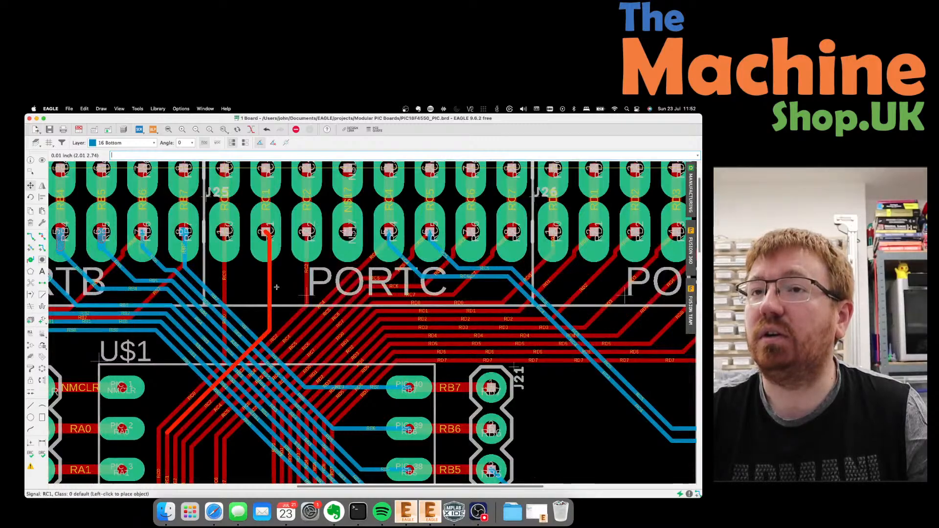
{"action": "left_click", "coordinate": [266, 291]}
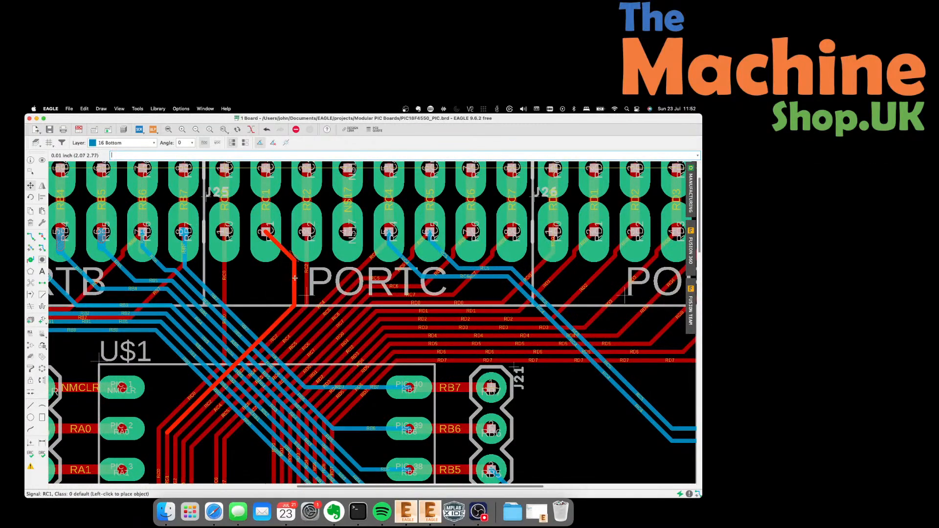
{"action": "left_click", "coordinate": [295, 278]}
{"action": "left_click", "coordinate": [280, 245]}
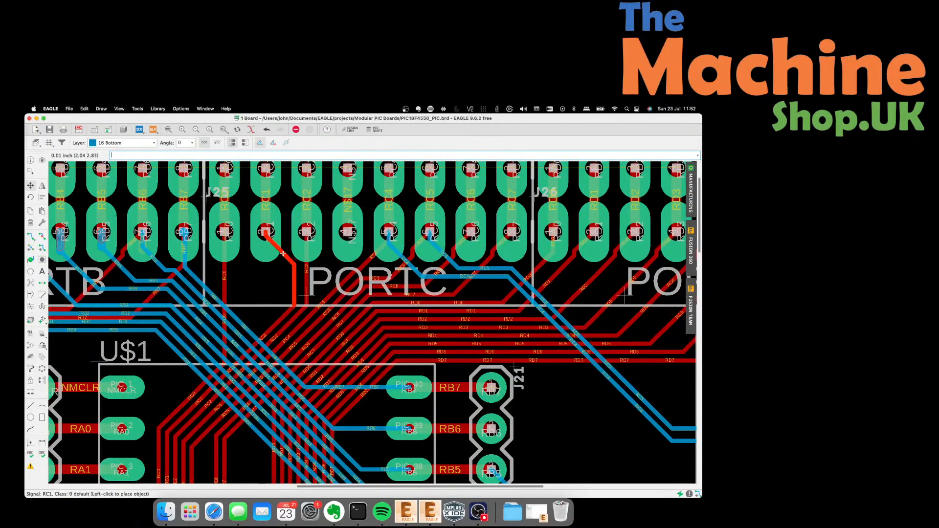
{"action": "left_click", "coordinate": [279, 262]}
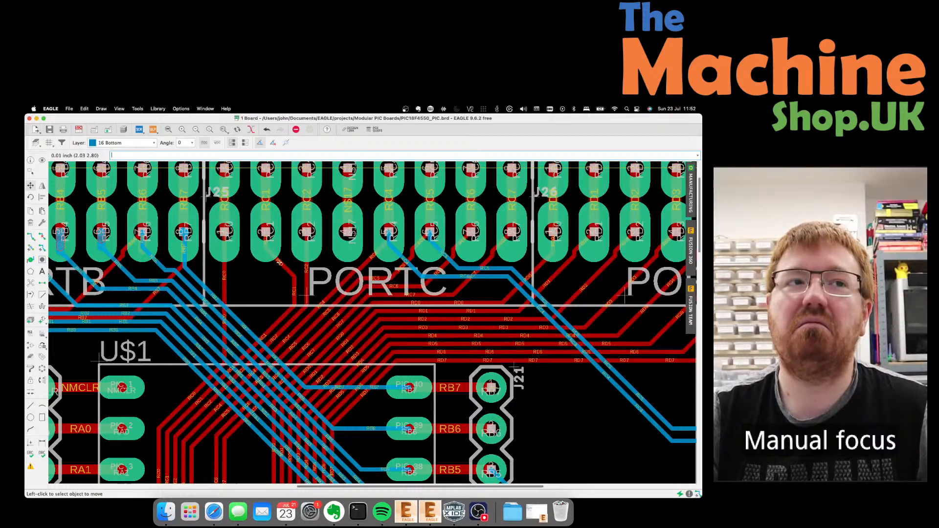
{"action": "left_click", "coordinate": [225, 295]}
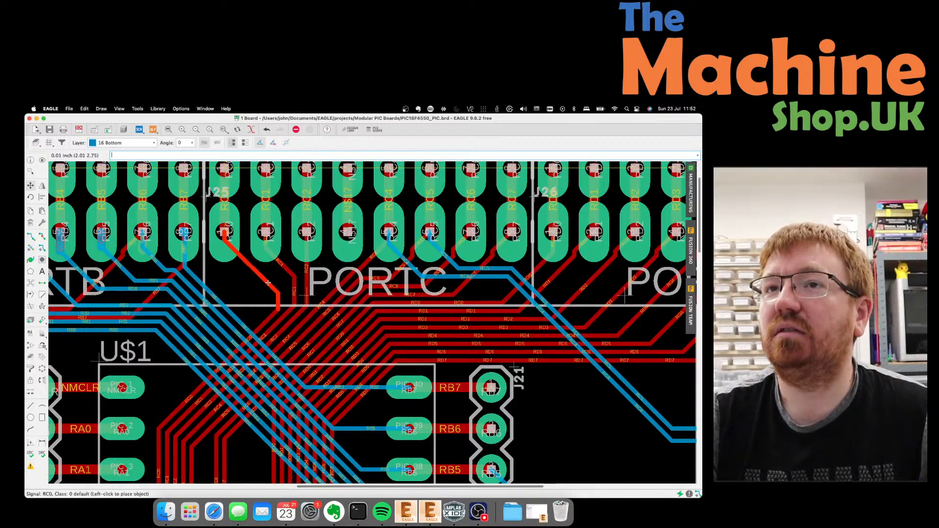
{"action": "left_click", "coordinate": [278, 295]}
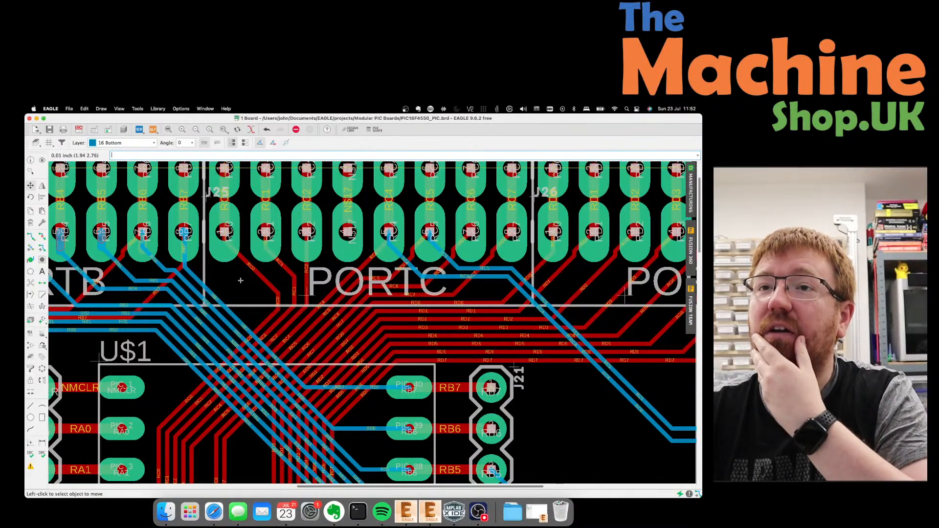
{"action": "scroll", "coordinate": [236, 277], "scroll_direction": "down", "scroll_amount": 3}
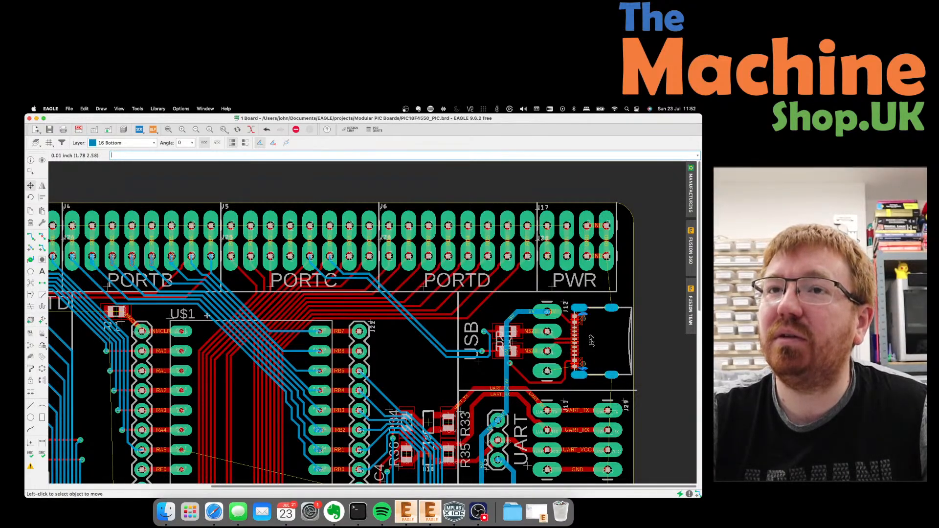
Shift the RB0, RB1 and RB2 bottom-layer segments near U$1 into new positions.
{"action": "left_click", "coordinate": [207, 315]}
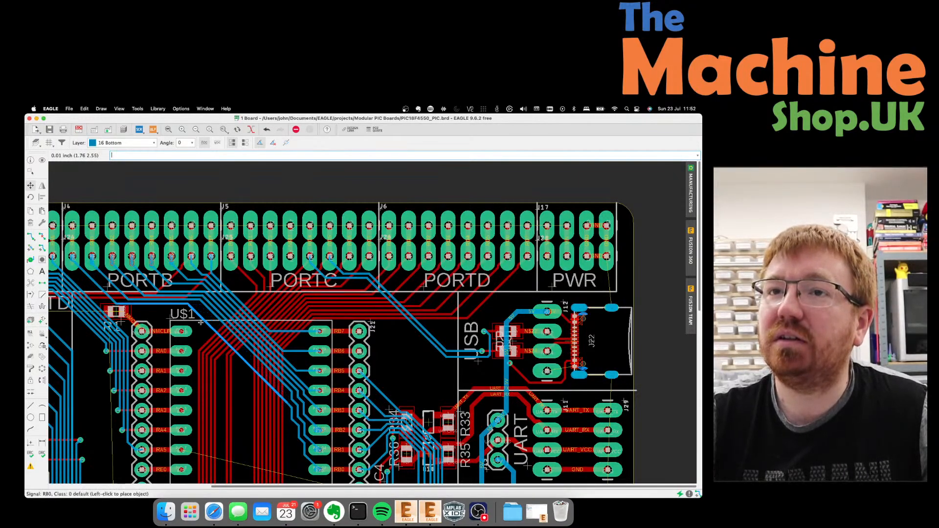
{"action": "left_click", "coordinate": [204, 323]}
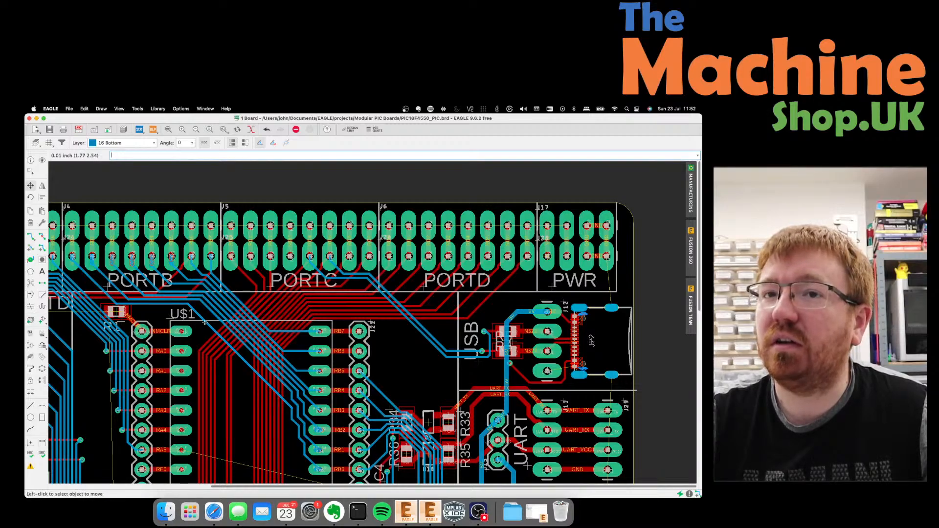
{"action": "left_click", "coordinate": [205, 322]}
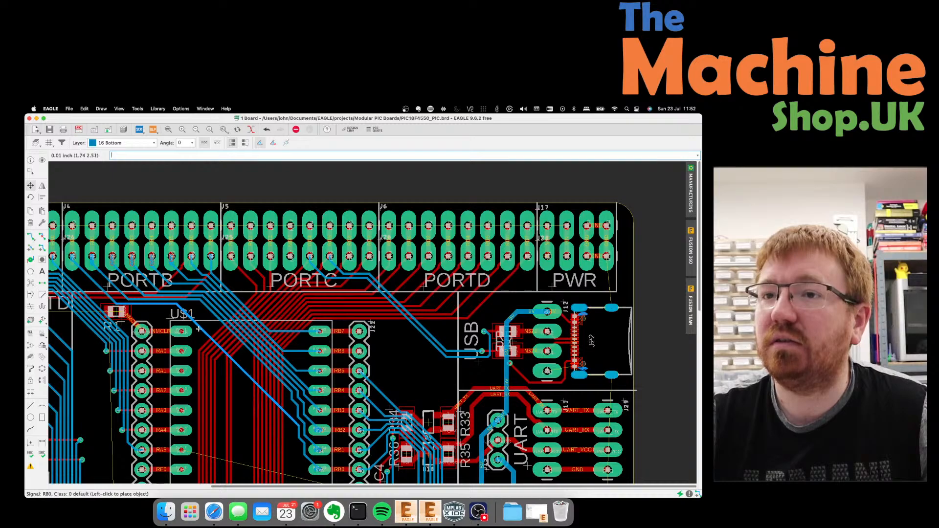
{"action": "left_click", "coordinate": [198, 328]}
{"action": "left_click", "coordinate": [219, 320]}
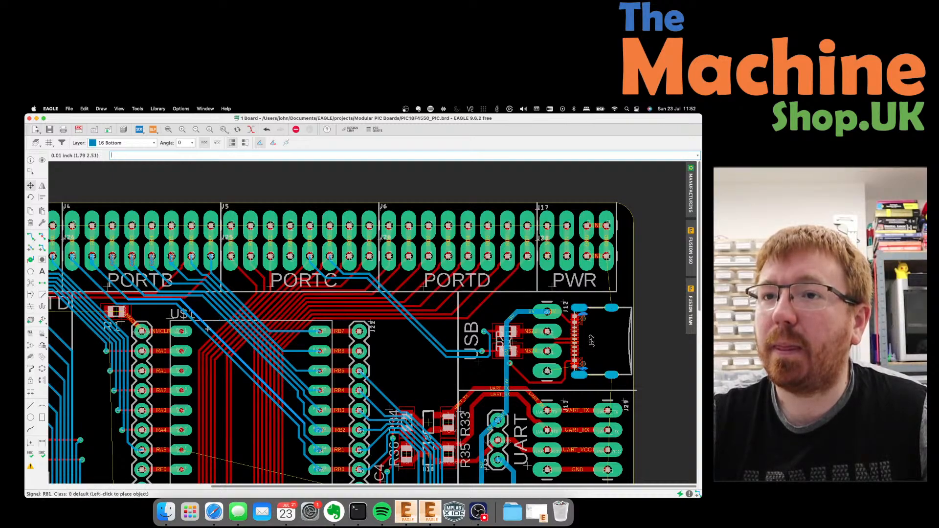
{"action": "left_click", "coordinate": [210, 328]}
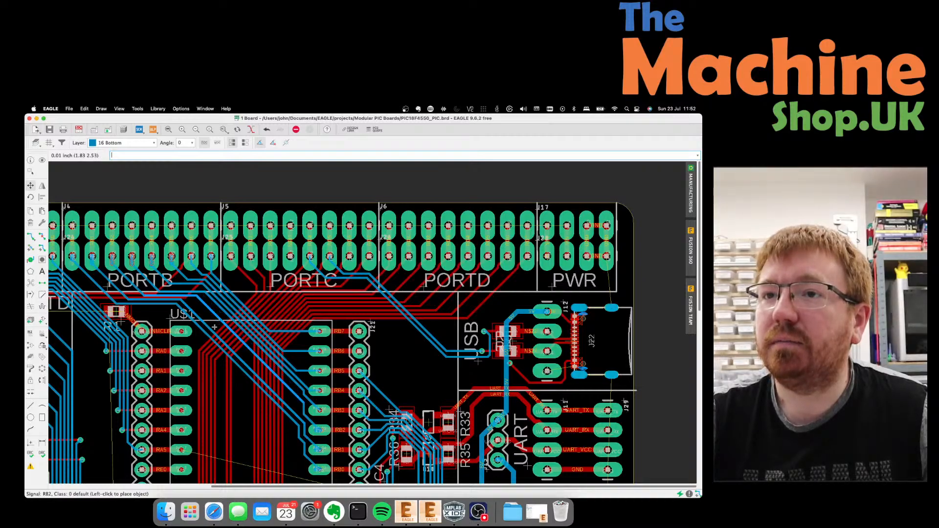
{"action": "left_click", "coordinate": [216, 325]}
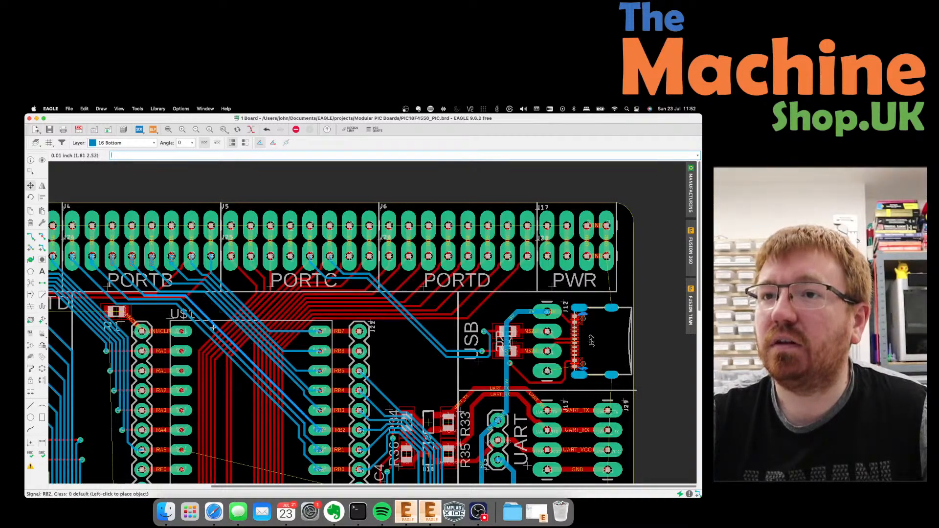
{"action": "left_click", "coordinate": [216, 323]}
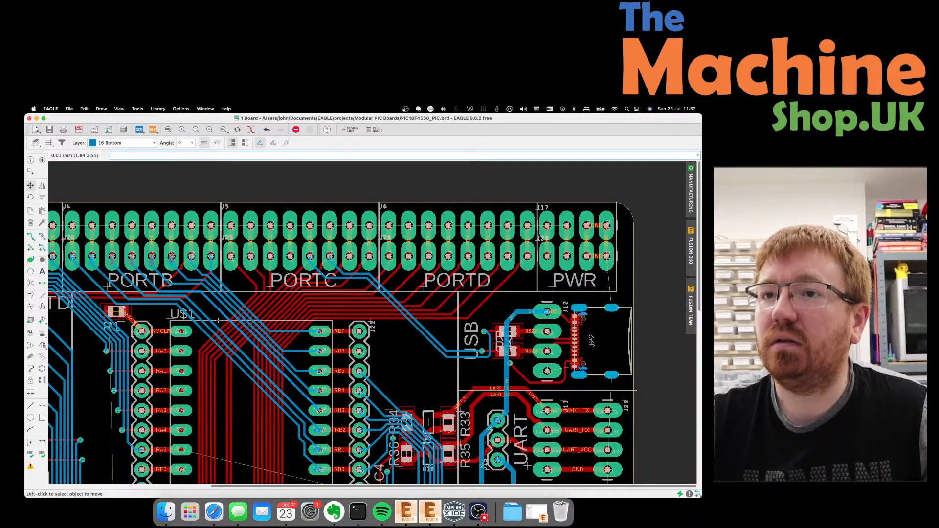
Reposition the RB4 segment and reroute RB3 into its PIC pad.
{"action": "left_click", "coordinate": [223, 315]}
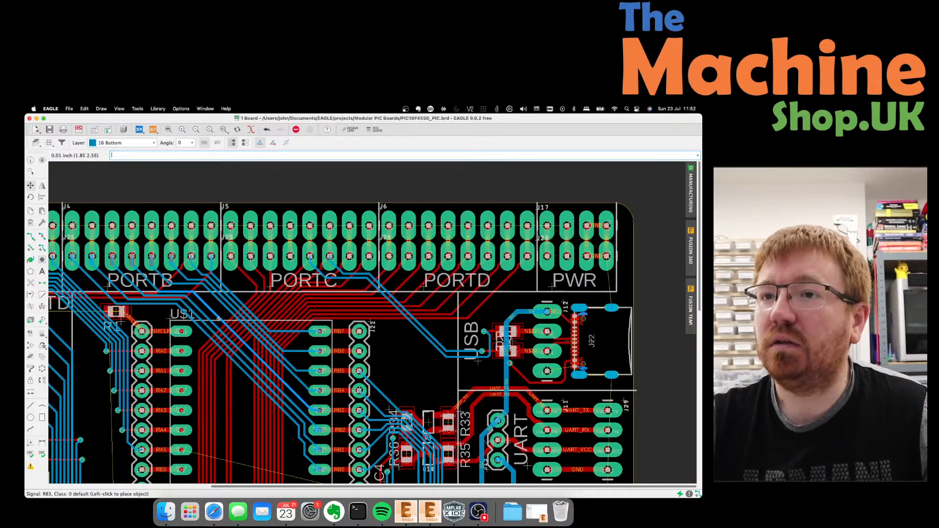
{"action": "left_click", "coordinate": [220, 318]}
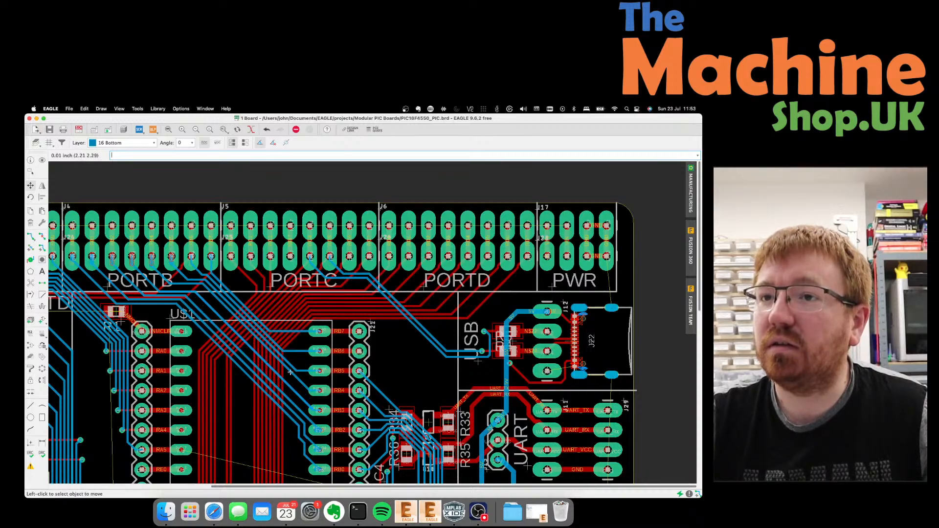
{"action": "left_click", "coordinate": [224, 307]}
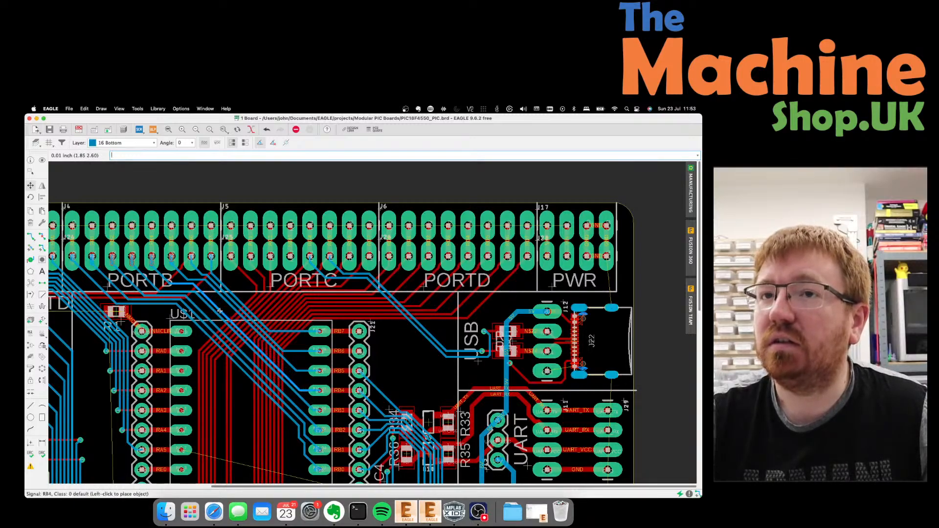
{"action": "left_click", "coordinate": [218, 314]}
{"action": "left_click", "coordinate": [216, 320]}
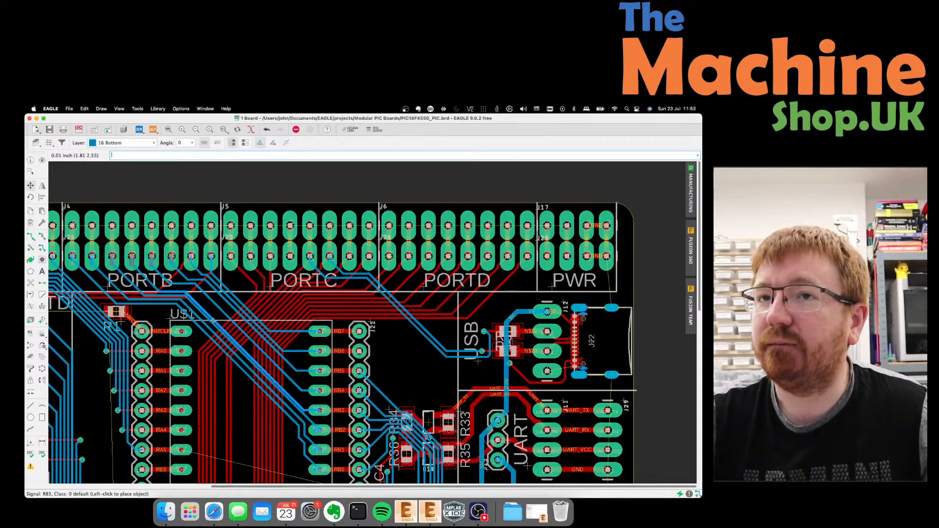
{"action": "left_click", "coordinate": [214, 319]}
Move the RB4 trace into pad 37 to sit beside RB3.
{"action": "scroll", "coordinate": [307, 409], "scroll_direction": "up", "scroll_amount": 10}
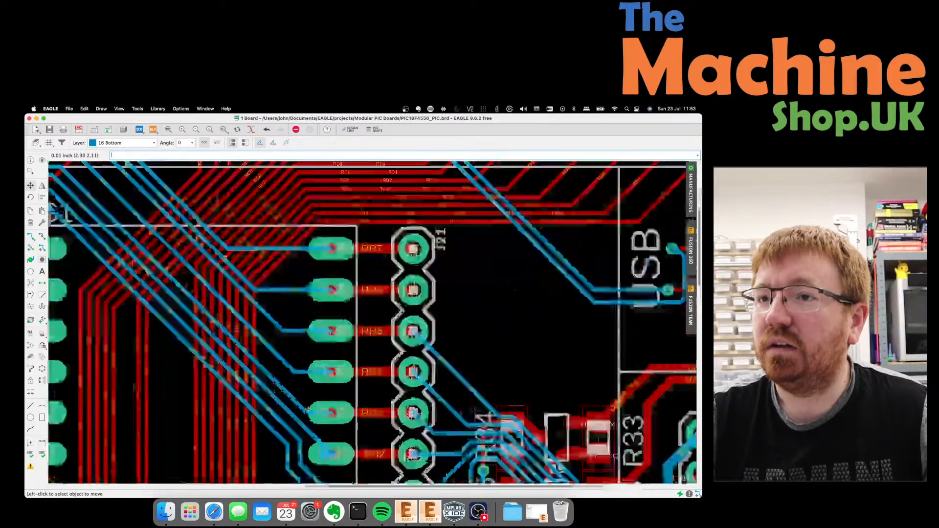
{"action": "scroll", "coordinate": [308, 409], "scroll_direction": "up", "scroll_amount": 5}
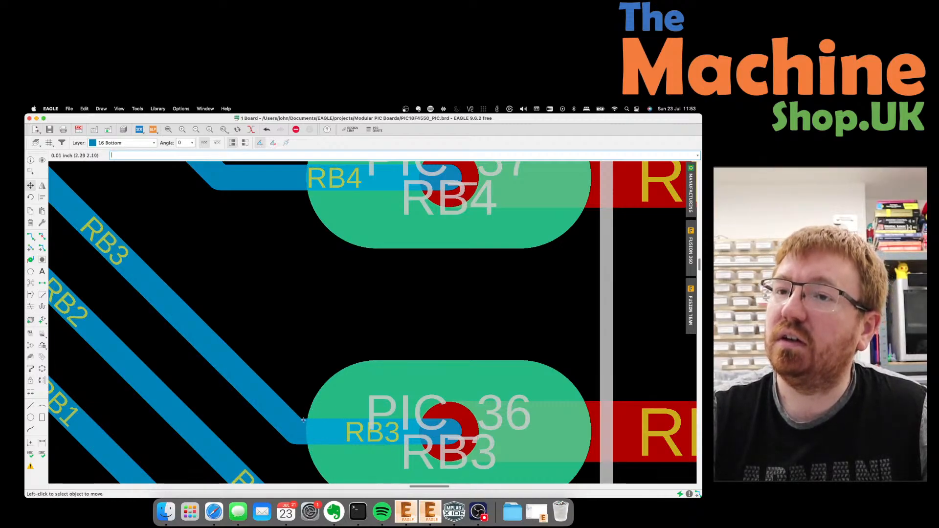
{"action": "scroll", "coordinate": [308, 421], "scroll_direction": "down", "scroll_amount": 2}
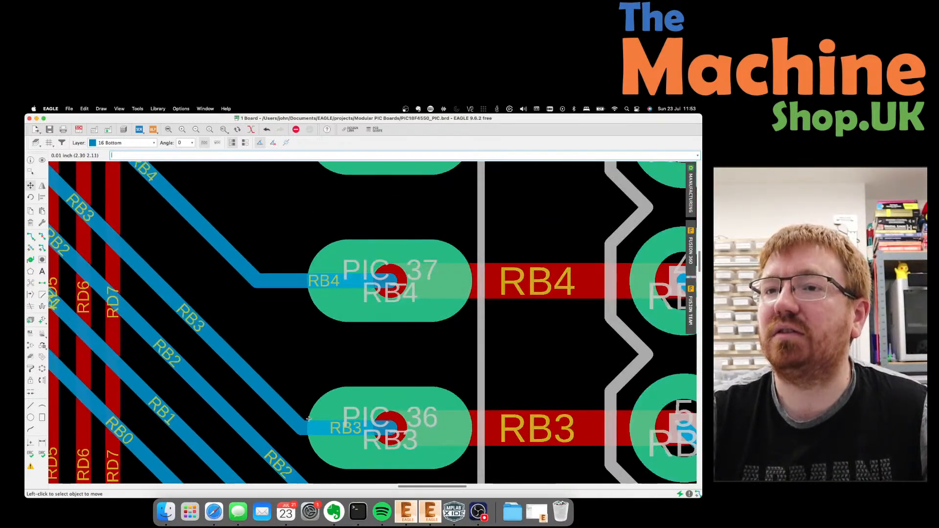
{"action": "scroll", "coordinate": [308, 419], "scroll_direction": "down", "scroll_amount": 3}
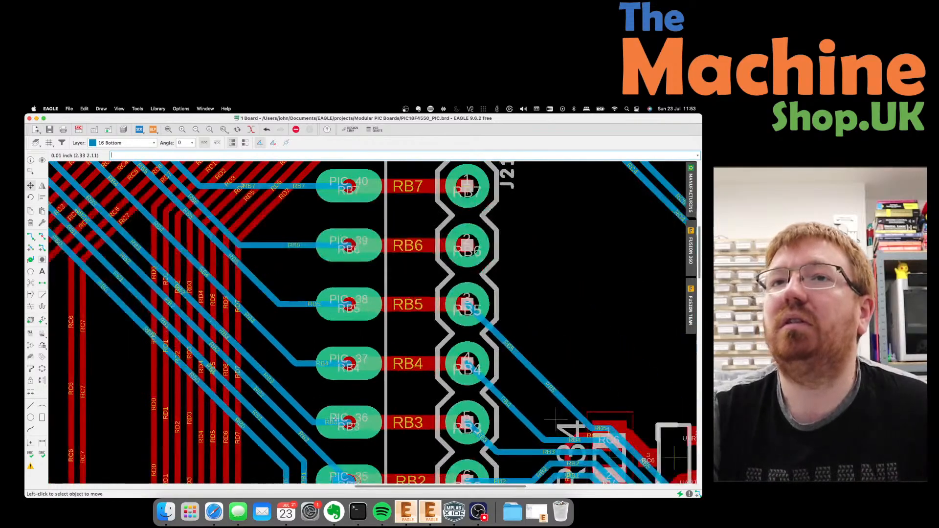
{"action": "scroll", "coordinate": [336, 419], "scroll_direction": "down", "scroll_amount": 2}
{"action": "scroll", "coordinate": [312, 384], "scroll_direction": "down", "scroll_amount": 2}
{"action": "scroll", "coordinate": [262, 313], "scroll_direction": "up", "scroll_amount": 2}
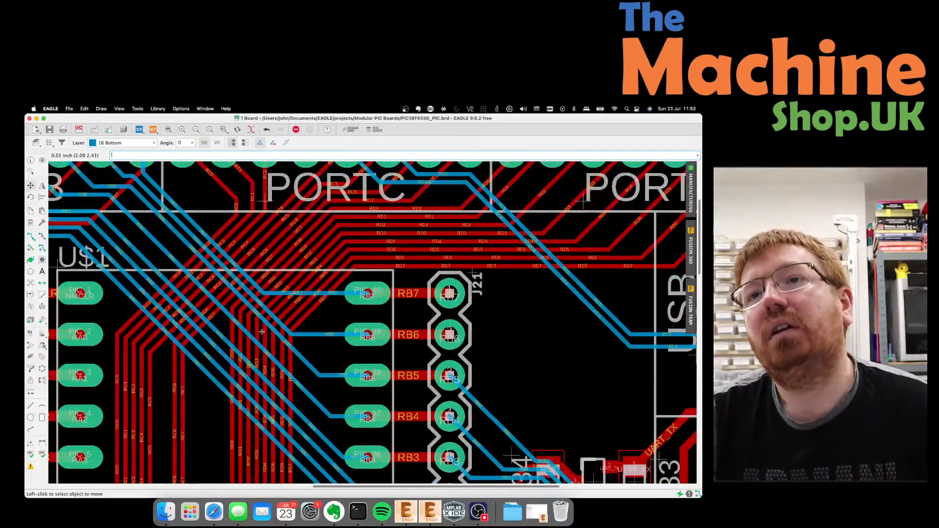
{"action": "left_click", "coordinate": [250, 340]}
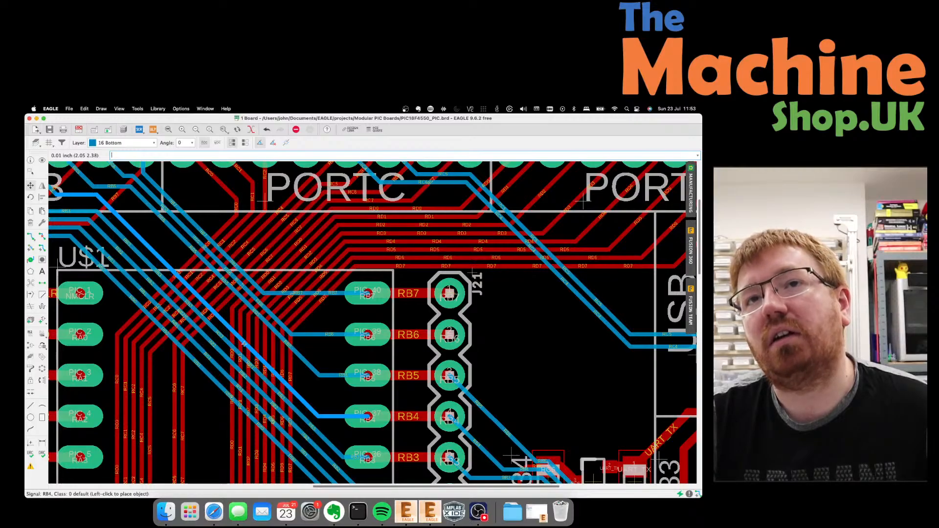
{"action": "left_click", "coordinate": [243, 345]}
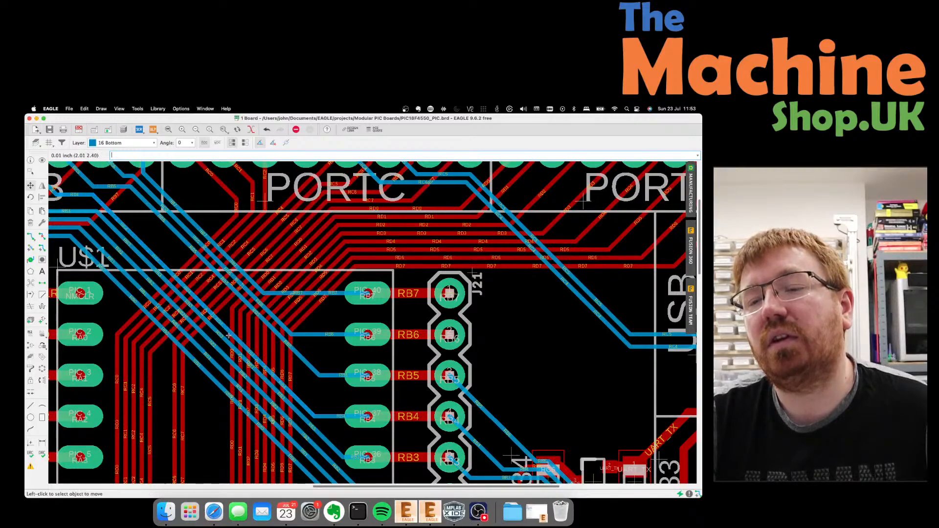
{"action": "scroll", "coordinate": [228, 336], "scroll_direction": "down", "scroll_amount": 1}
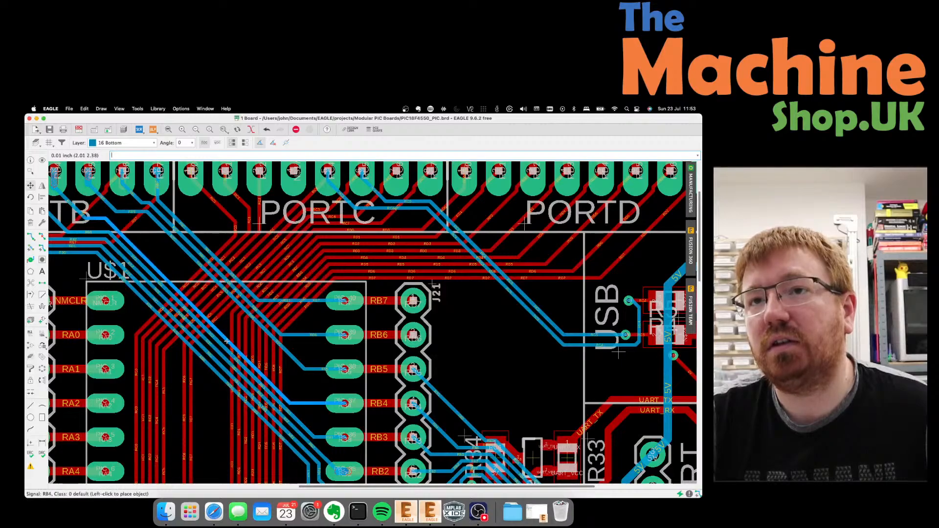
Re-space the RB5, RB6 and RB7 traces into U$1's upper RB pads.
{"action": "left_click", "coordinate": [232, 307]}
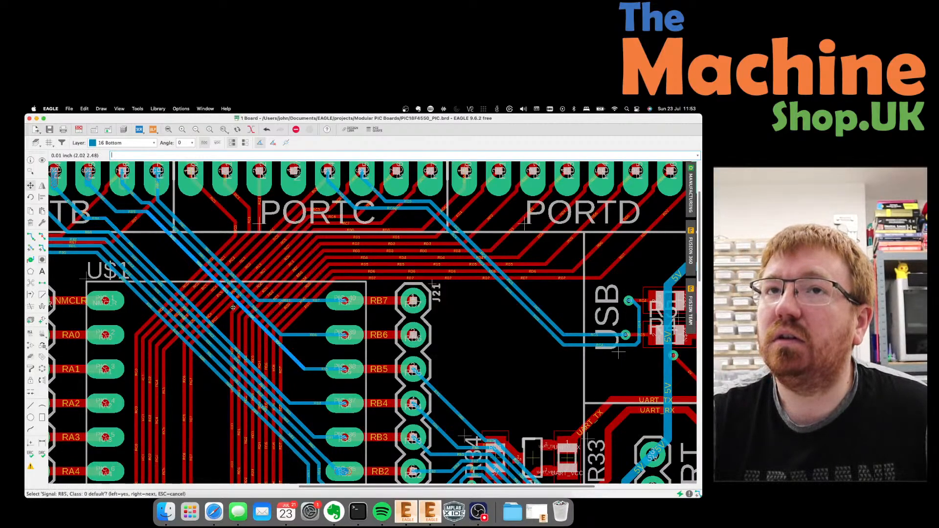
{"action": "left_click", "coordinate": [233, 307]}
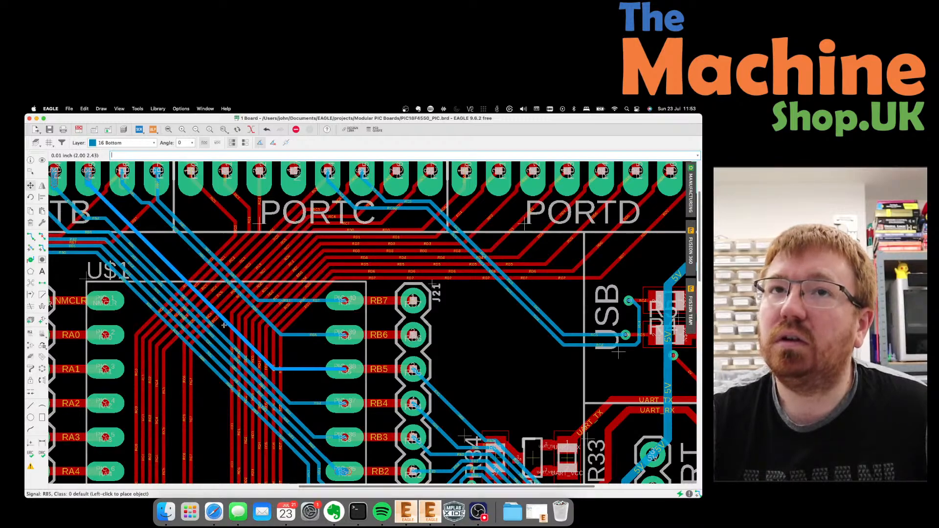
{"action": "left_click", "coordinate": [224, 325]}
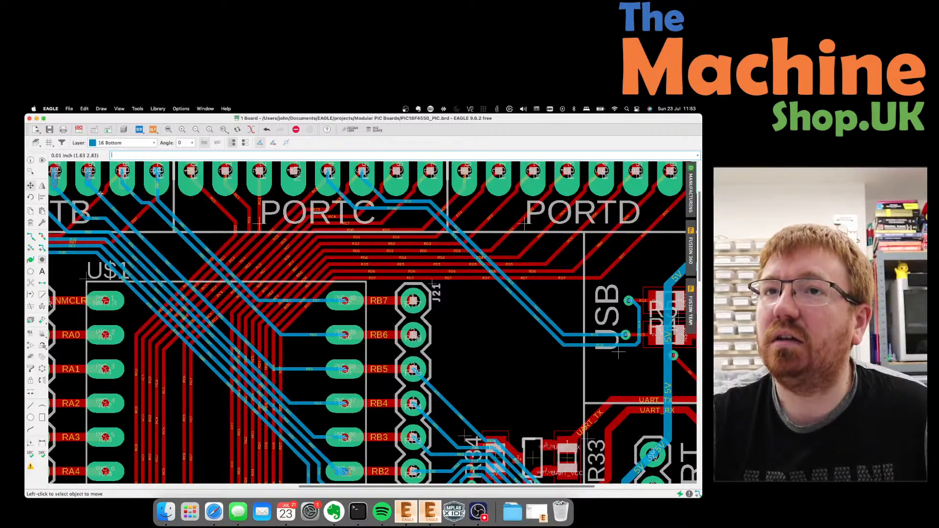
{"action": "left_click", "coordinate": [220, 277]}
{"action": "left_click", "coordinate": [221, 277]}
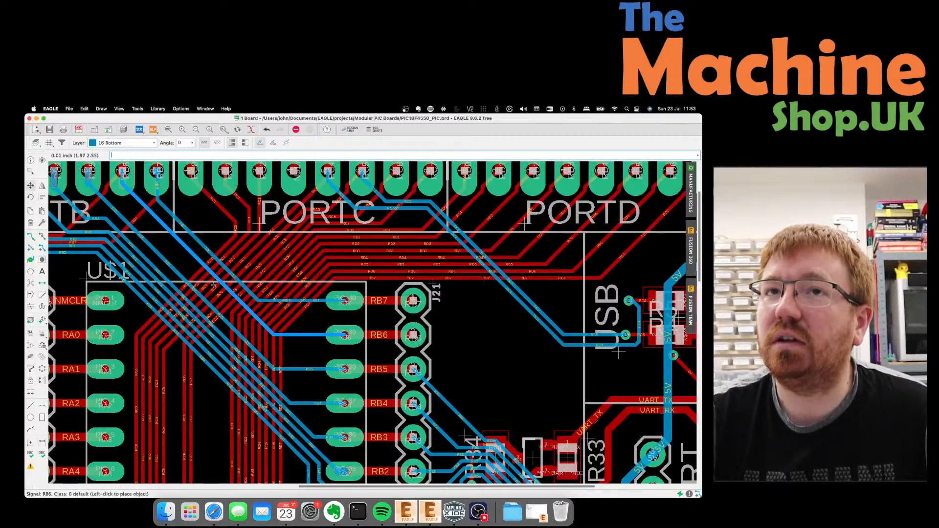
{"action": "left_click", "coordinate": [211, 287]}
{"action": "left_click", "coordinate": [217, 287]}
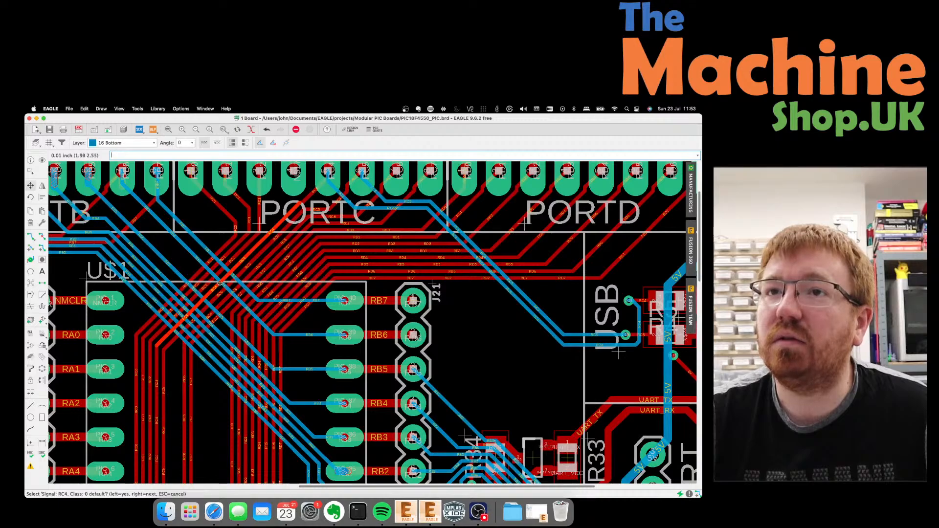
{"action": "right_click", "coordinate": [220, 283]}
{"action": "left_click", "coordinate": [220, 283]}
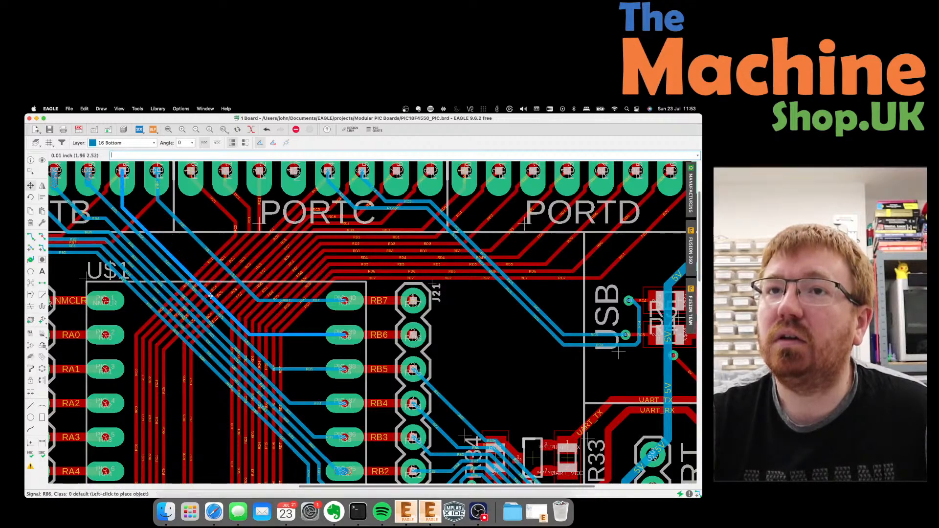
{"action": "left_click", "coordinate": [210, 295]}
{"action": "left_click", "coordinate": [230, 276]}
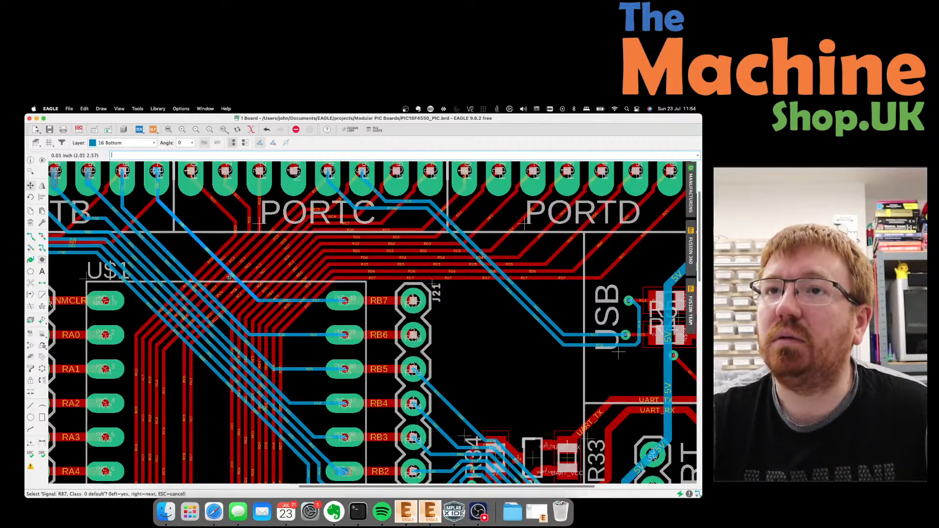
{"action": "left_click", "coordinate": [230, 277]}
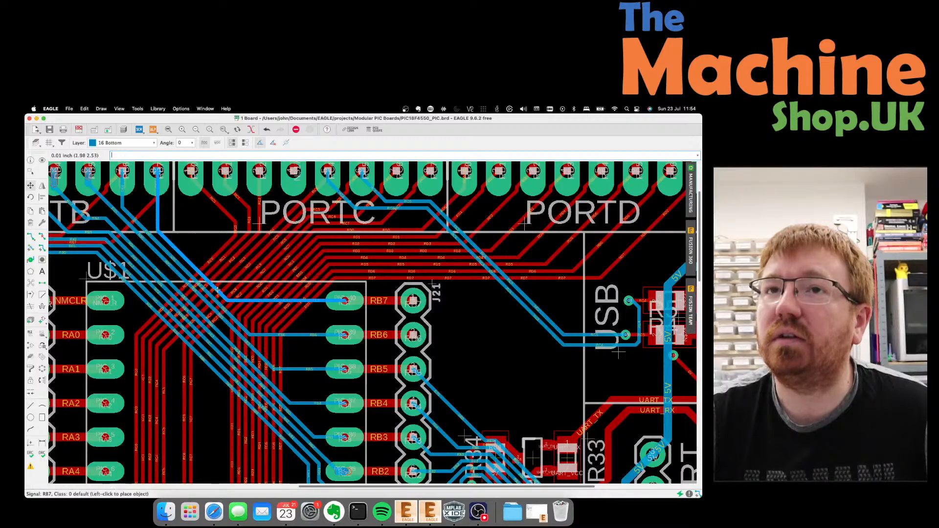
{"action": "left_click", "coordinate": [218, 292]}
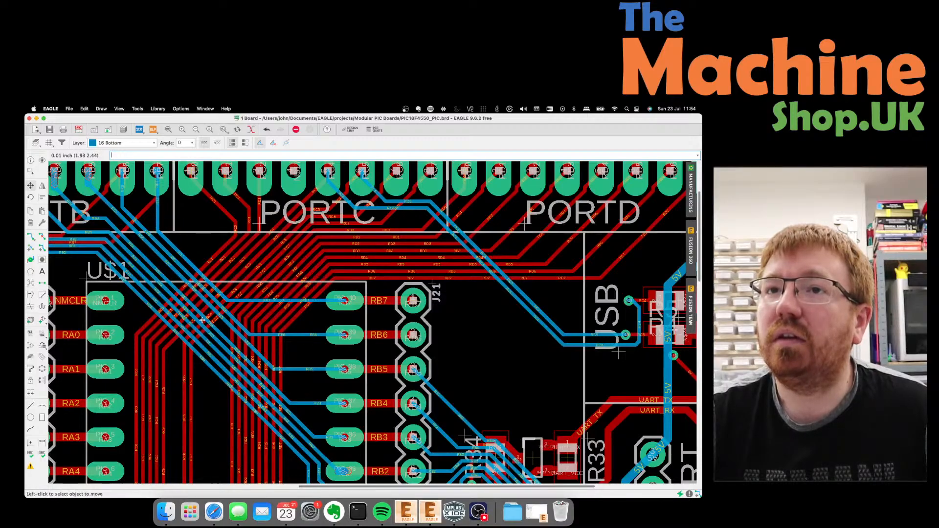
Fine-tune the RB4, RB5, RB6 and RB7 traces into an evenly spaced parallel fan.
{"action": "left_click", "coordinate": [204, 318]}
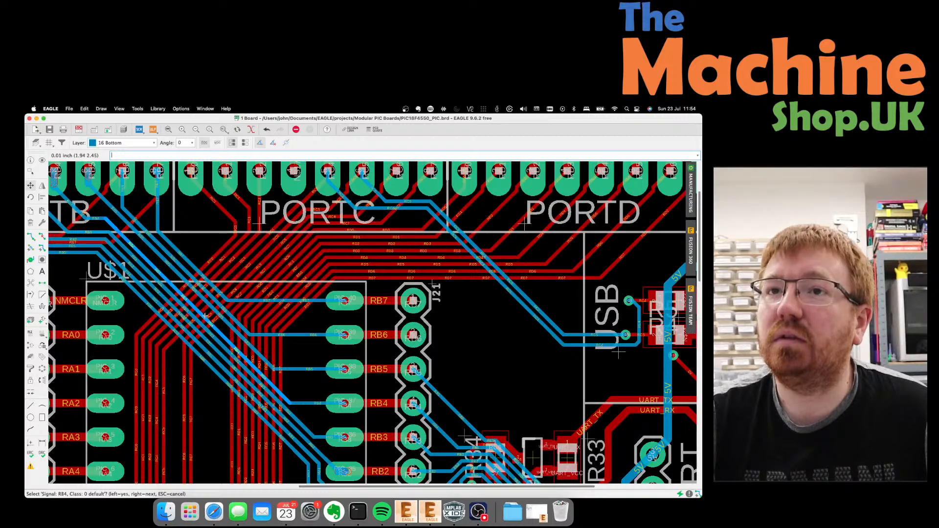
{"action": "left_click", "coordinate": [205, 316]}
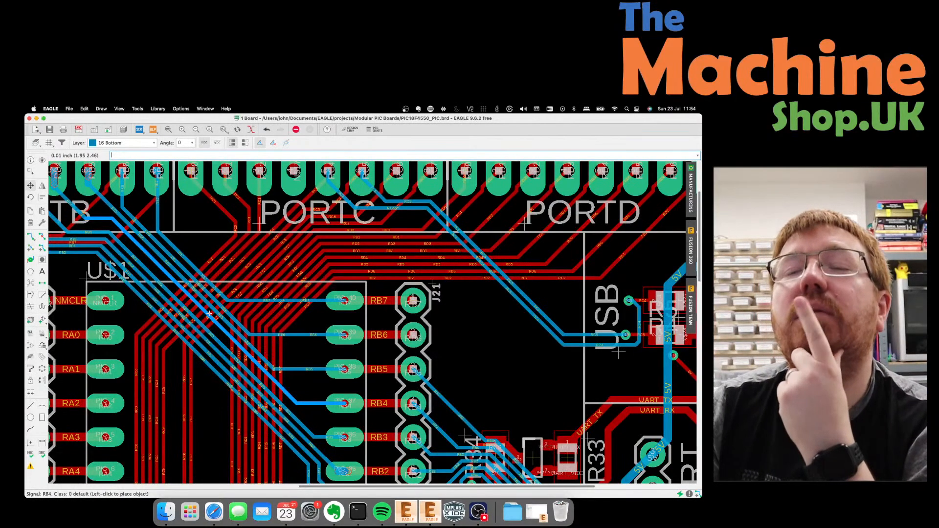
{"action": "left_click", "coordinate": [206, 320]}
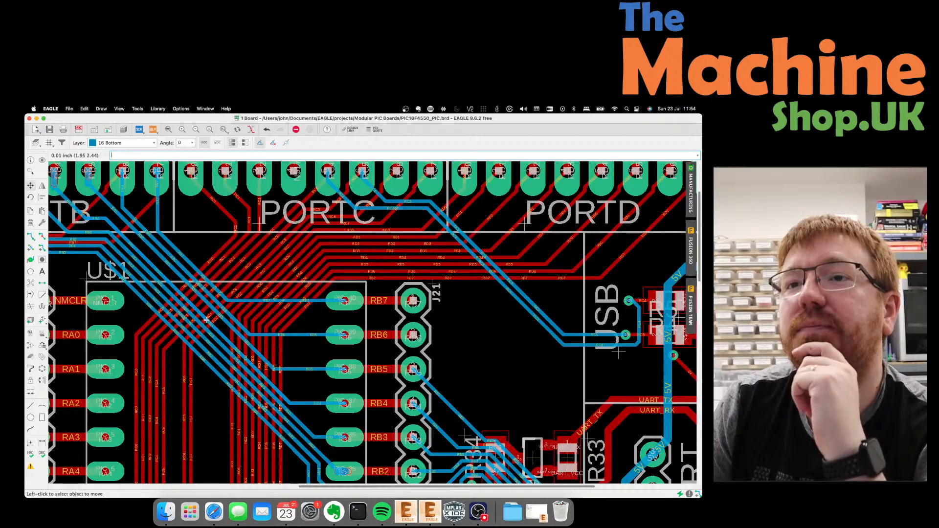
{"action": "left_click", "coordinate": [214, 312]}
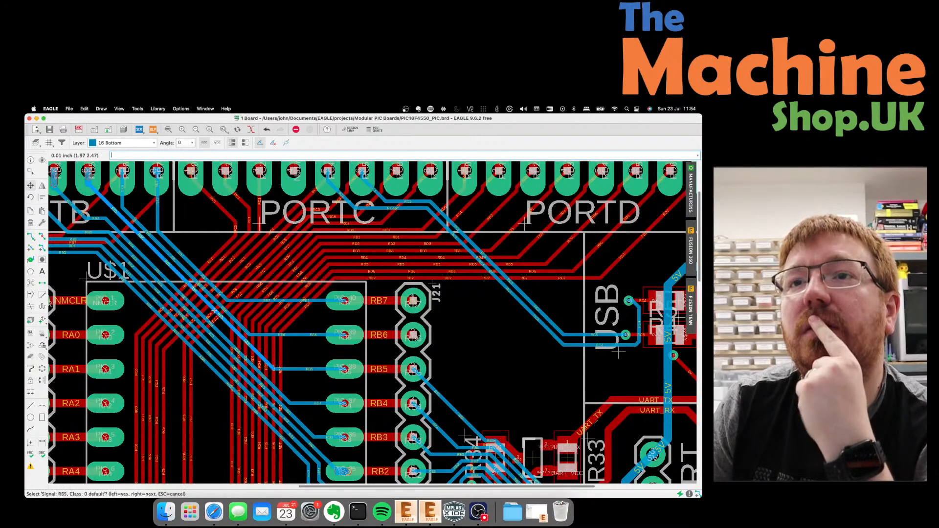
{"action": "left_click", "coordinate": [213, 312]}
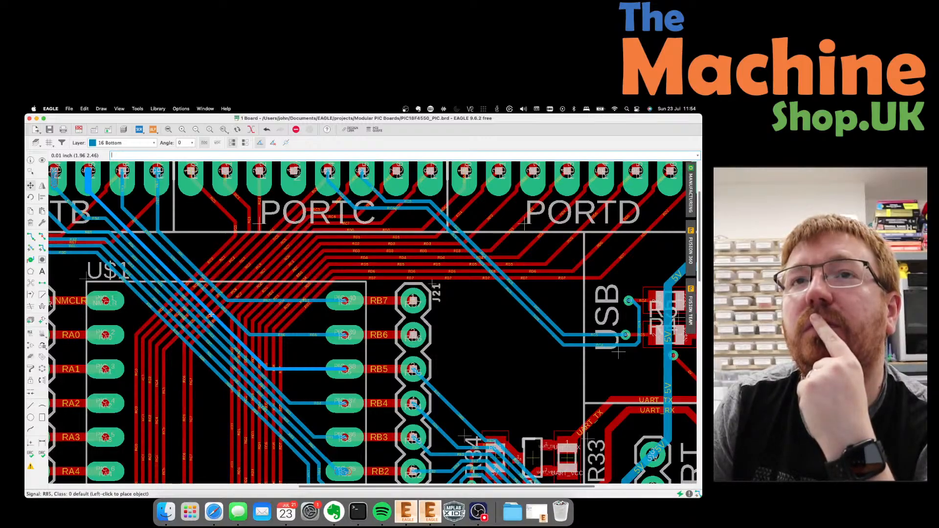
{"action": "left_click", "coordinate": [211, 315]}
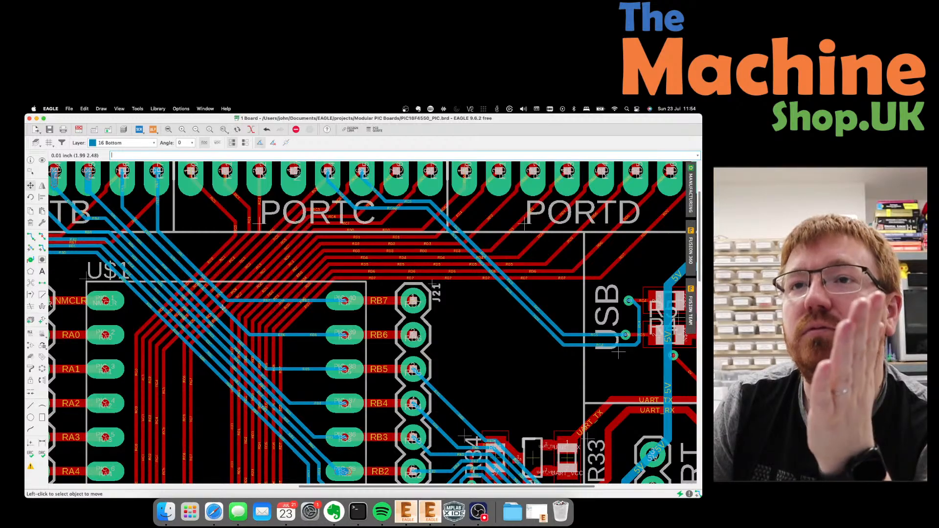
{"action": "left_click", "coordinate": [223, 307]}
{"action": "left_click", "coordinate": [222, 308]}
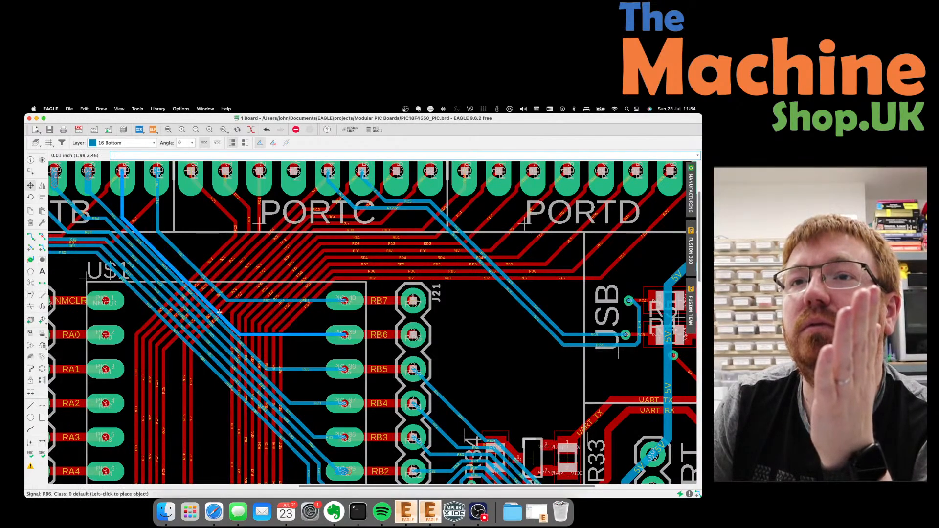
{"action": "left_click", "coordinate": [221, 309]}
{"action": "left_click", "coordinate": [220, 308]}
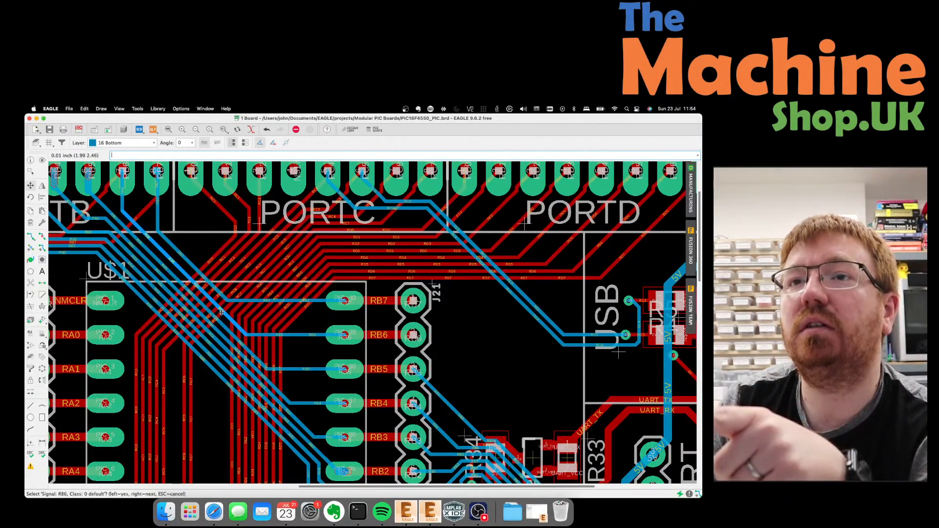
{"action": "left_click", "coordinate": [222, 314]}
{"action": "left_click", "coordinate": [223, 297]}
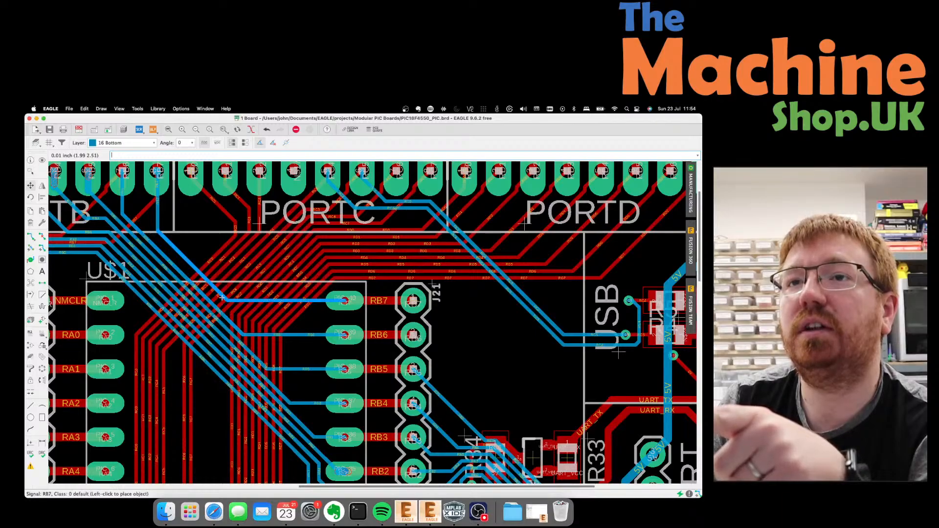
{"action": "left_click", "coordinate": [223, 297]}
{"action": "left_click", "coordinate": [221, 304]}
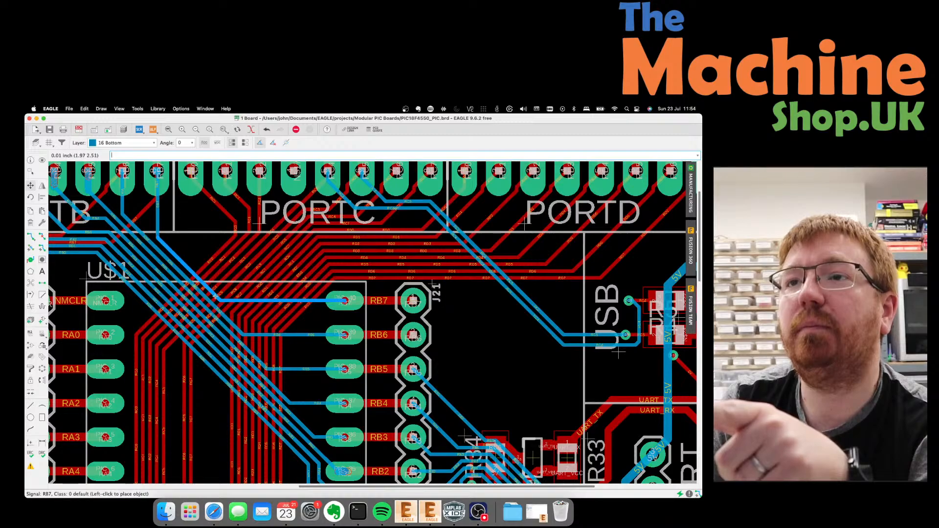
{"action": "left_click", "coordinate": [215, 296]}
Shift the RB5 segment beside the PORTB pads between RB4 and RB6, then leave Move.
{"action": "scroll", "coordinate": [73, 181], "scroll_direction": "up", "scroll_amount": 5}
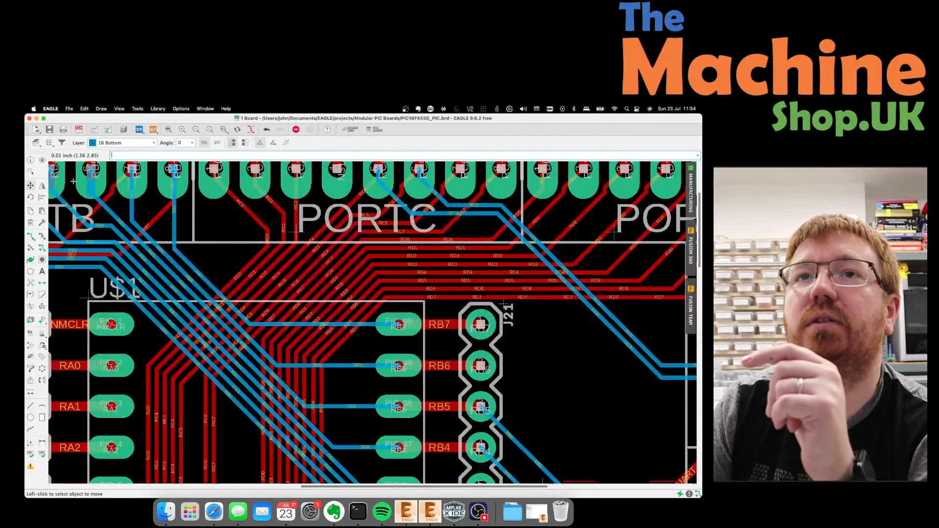
{"action": "left_click", "coordinate": [147, 232]}
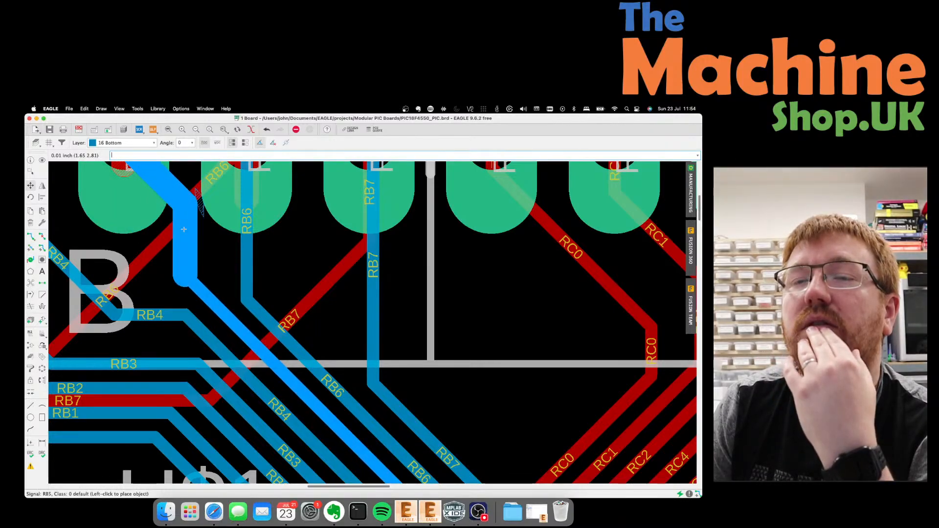
{"action": "left_click", "coordinate": [170, 231]}
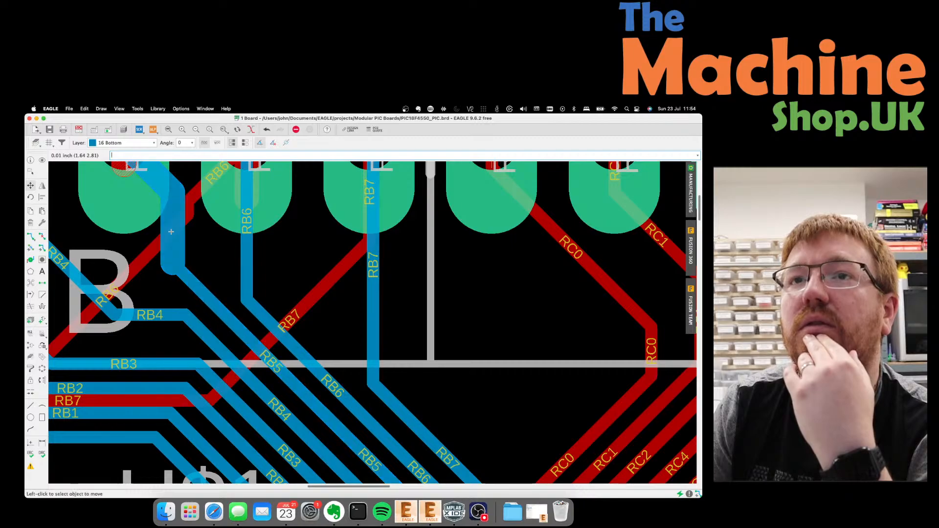
{"action": "left_click", "coordinate": [171, 231]}
{"action": "key", "text": "Escape"}
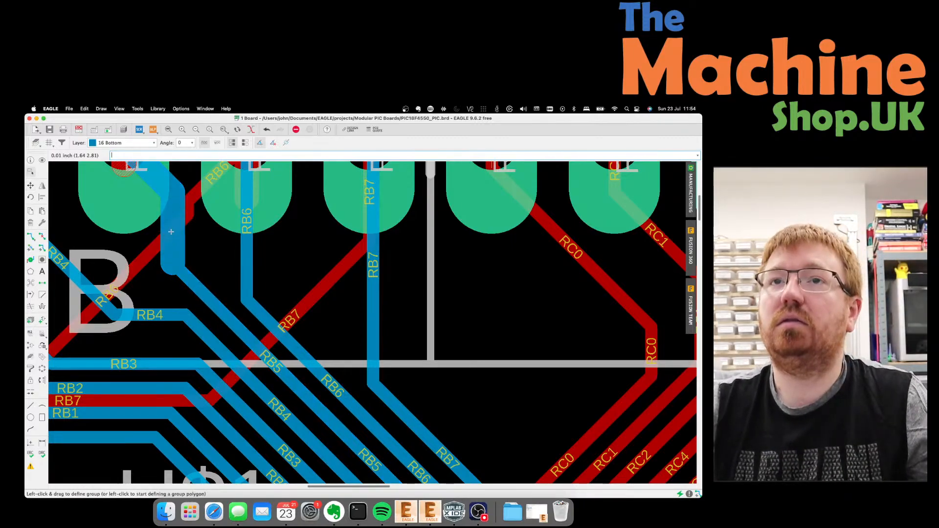
{"action": "scroll", "coordinate": [155, 220], "scroll_direction": "down", "scroll_amount": 4}
{"action": "scroll", "coordinate": [236, 219], "scroll_direction": "up", "scroll_amount": 3}
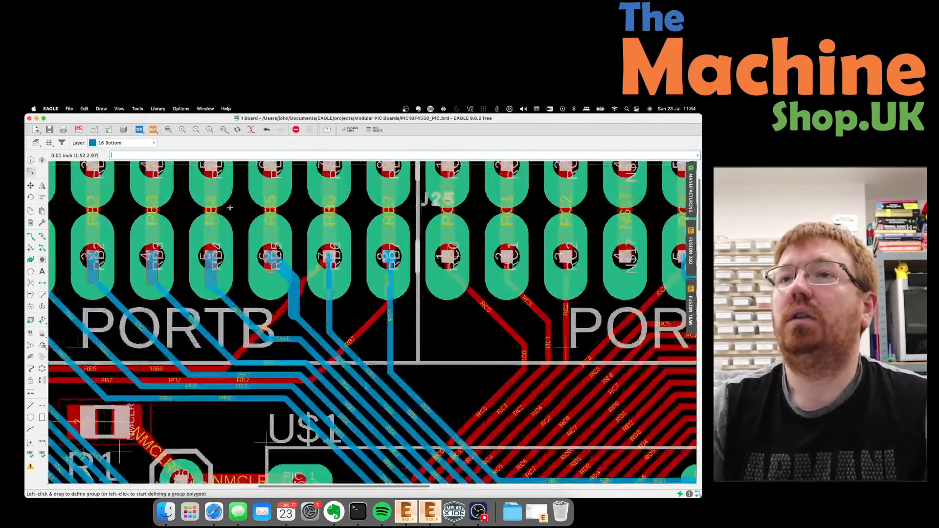
Rip up the vertical and diagonal RB5 wires back to an airwire.
{"action": "left_click", "coordinate": [42, 236]}
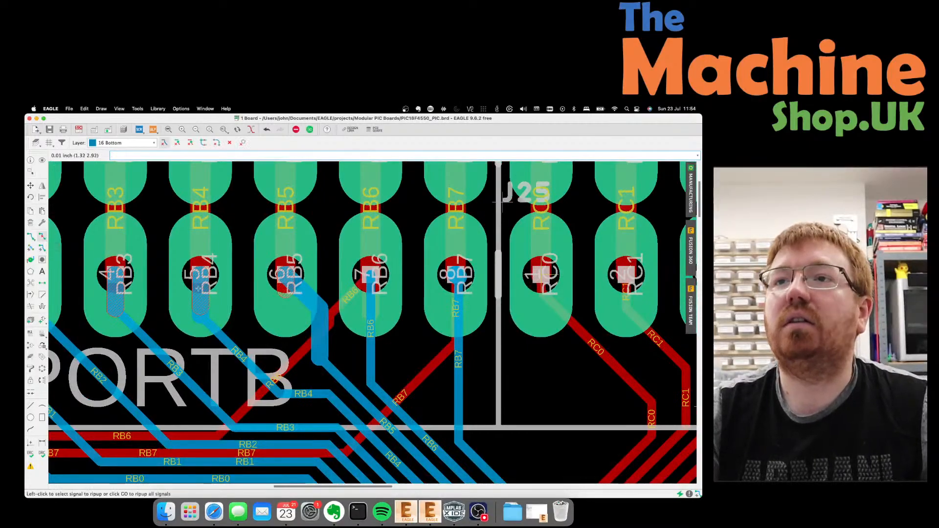
{"action": "left_click", "coordinate": [318, 326]}
{"action": "left_click", "coordinate": [303, 296]}
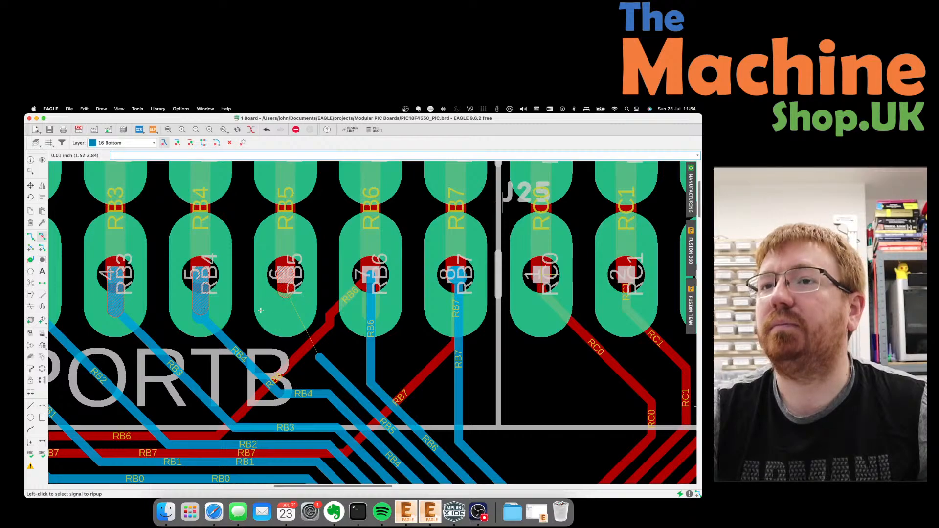
{"action": "scroll", "coordinate": [260, 310], "scroll_direction": "up", "scroll_amount": 1}
Route RB5 from its trace end straight up into the RB5 header pad.
{"action": "left_click", "coordinate": [30, 236]}
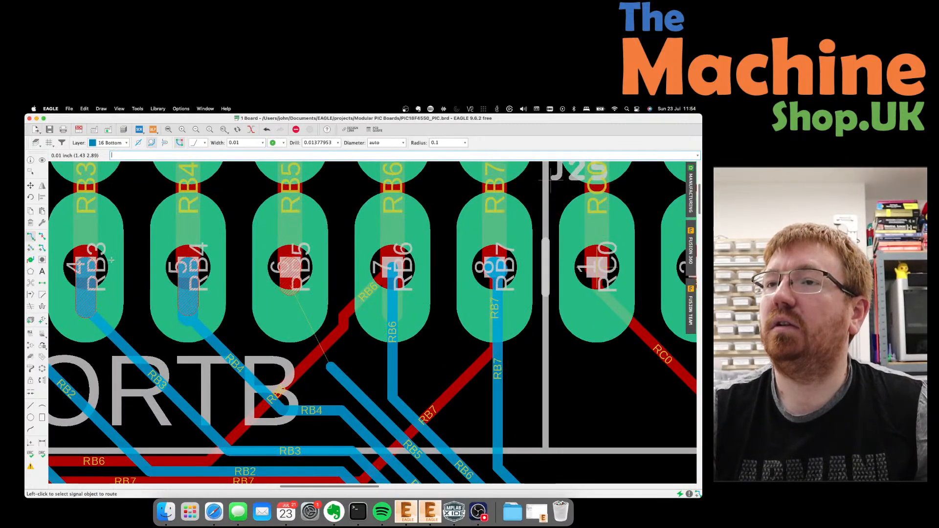
{"action": "left_click", "coordinate": [331, 366]}
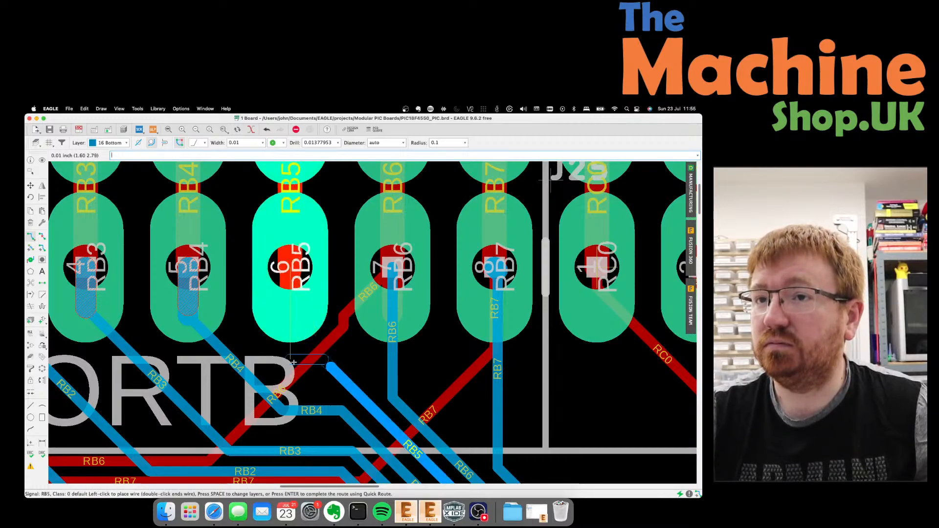
{"action": "left_click", "coordinate": [293, 361]}
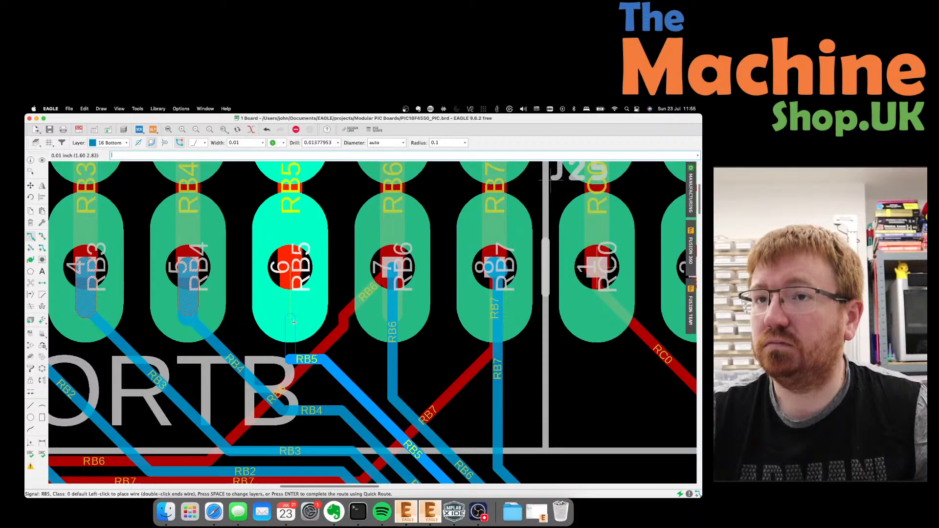
{"action": "key", "text": "super+z"}
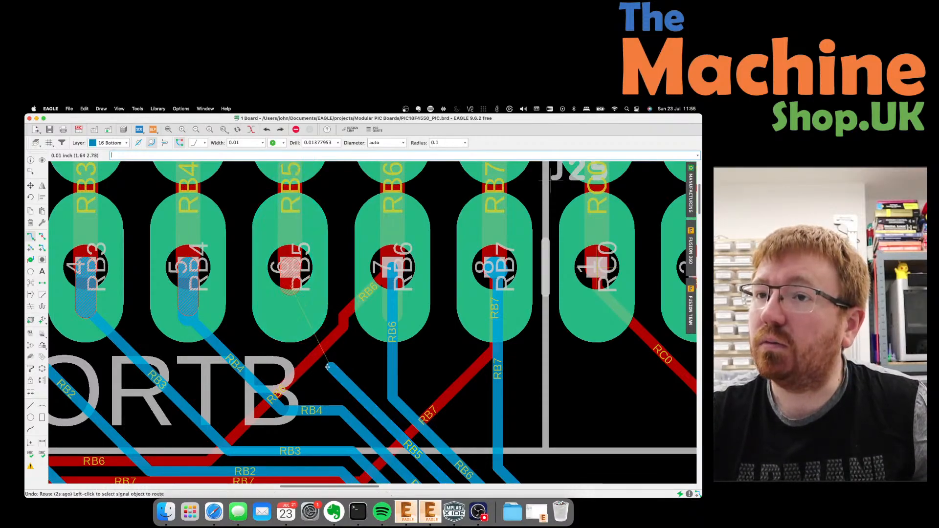
{"action": "left_click", "coordinate": [326, 368]}
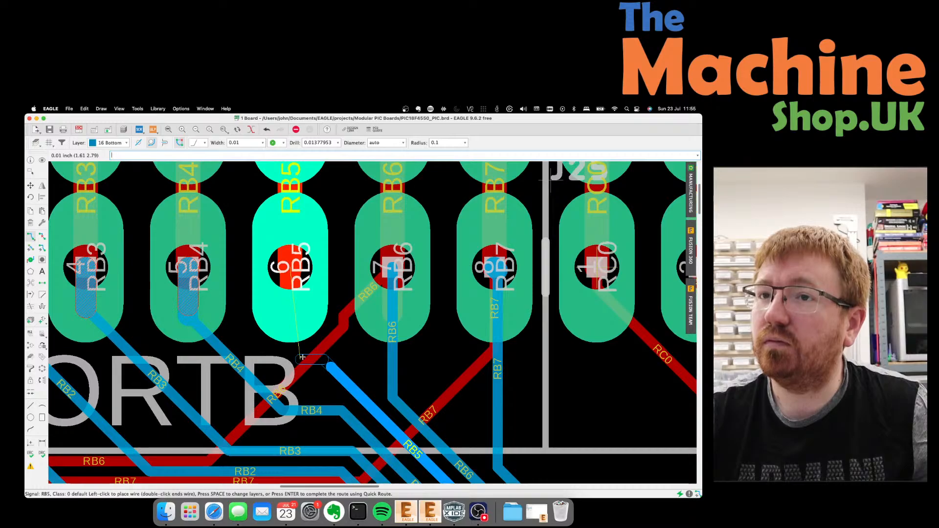
{"action": "left_click", "coordinate": [301, 359]}
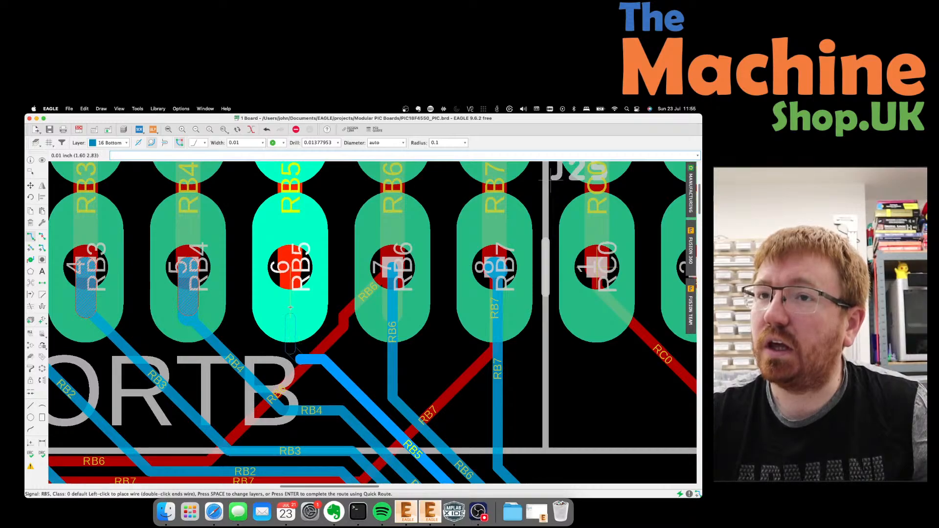
{"action": "left_click", "coordinate": [289, 267]}
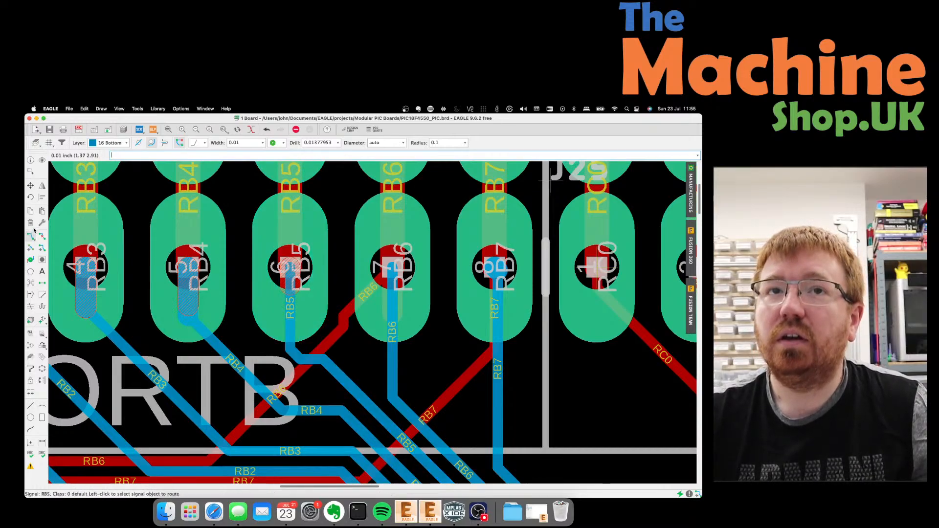
Move the RB6 wire segments onto a new path from its PORTB header pad down into the bus.
{"action": "left_click", "coordinate": [30, 186]}
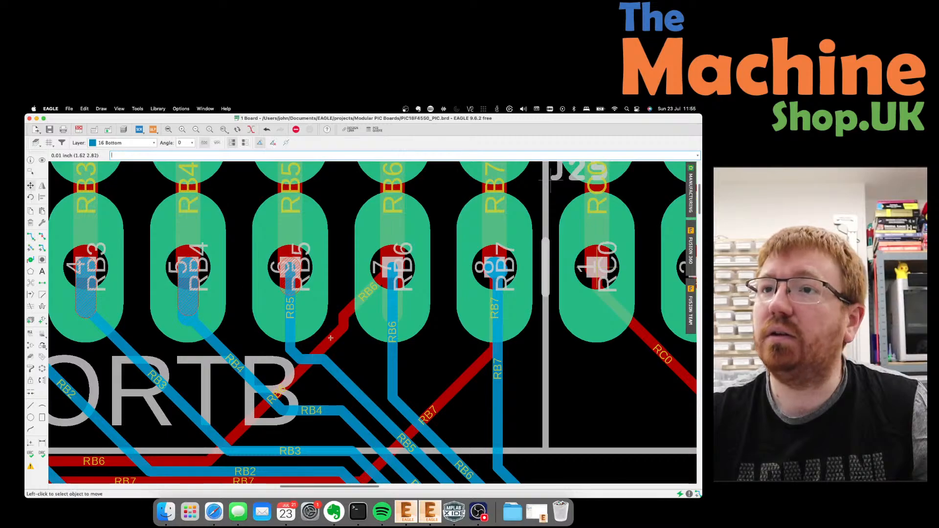
{"action": "left_click", "coordinate": [346, 311]}
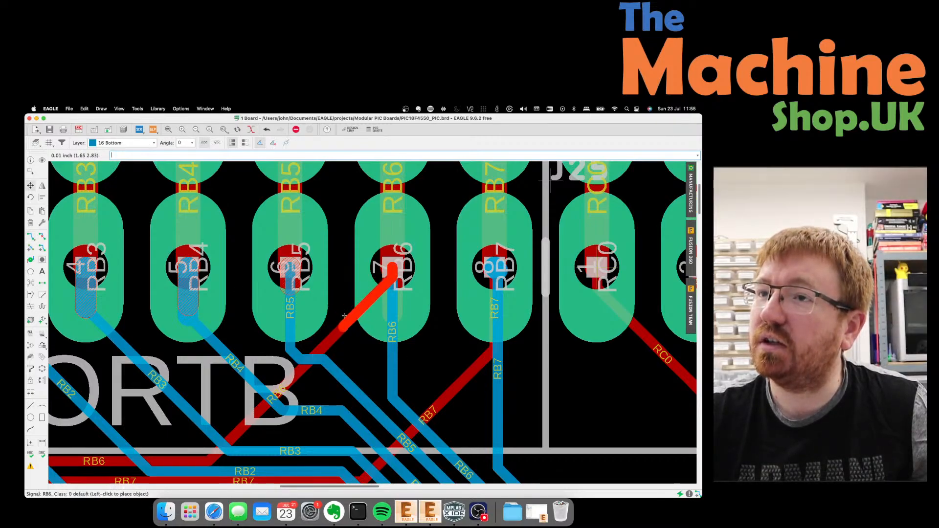
{"action": "left_click", "coordinate": [345, 316]}
{"action": "left_click", "coordinate": [336, 340]}
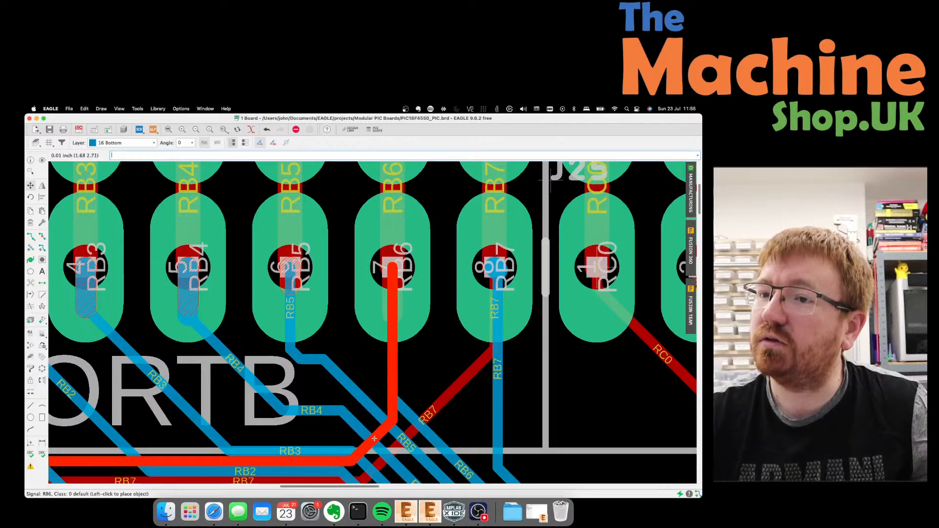
{"action": "left_click", "coordinate": [374, 439]}
{"action": "scroll", "coordinate": [361, 416], "scroll_direction": "down", "scroll_amount": 3}
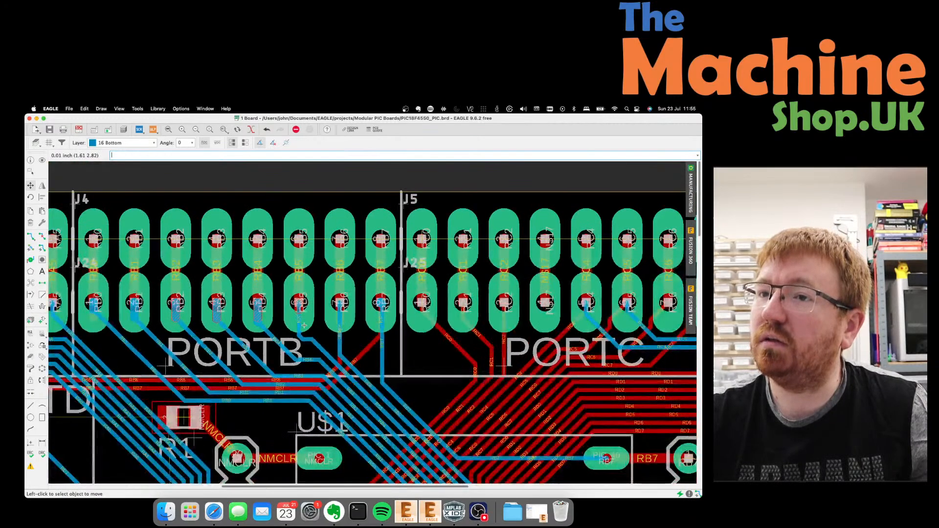
{"action": "scroll", "coordinate": [348, 396], "scroll_direction": "up", "scroll_amount": 1}
{"action": "left_click", "coordinate": [350, 392]}
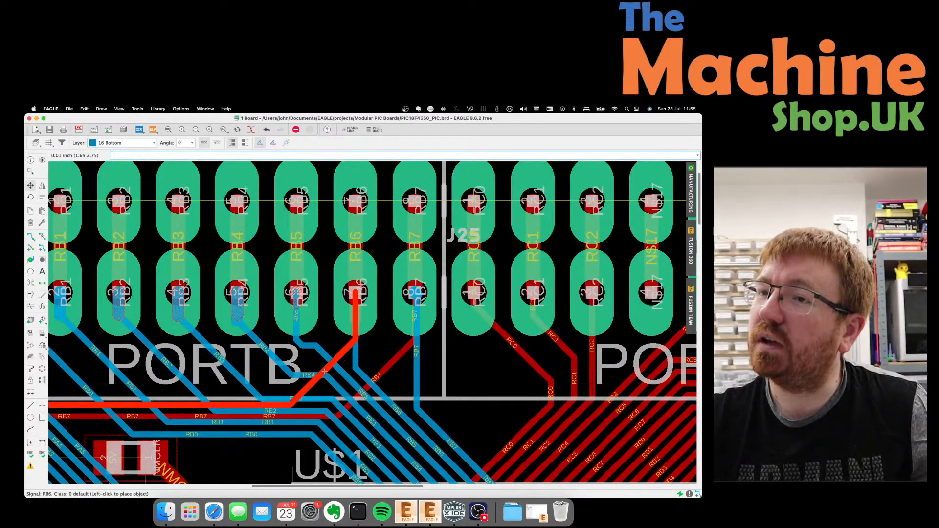
{"action": "left_click", "coordinate": [324, 372]}
Reposition the RB7 trace onto its new route into the bus.
{"action": "left_click", "coordinate": [382, 375]}
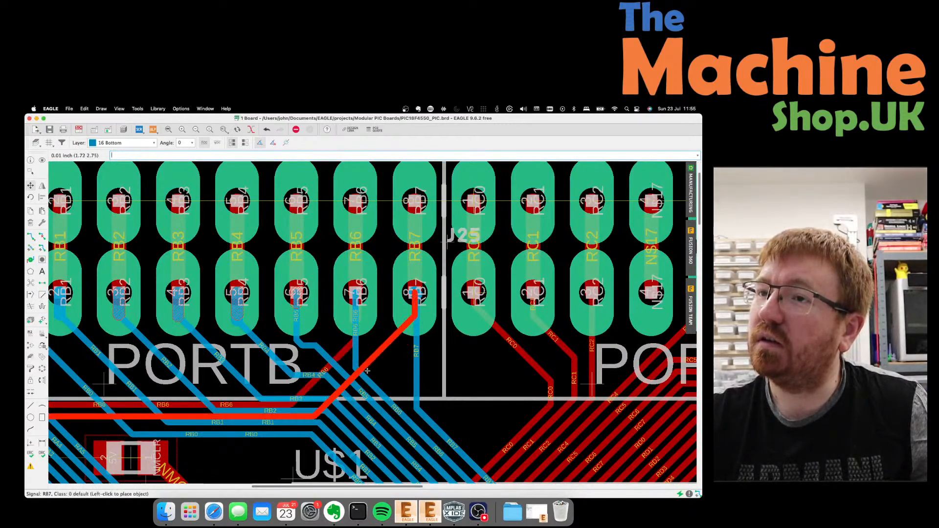
{"action": "left_click", "coordinate": [367, 371]}
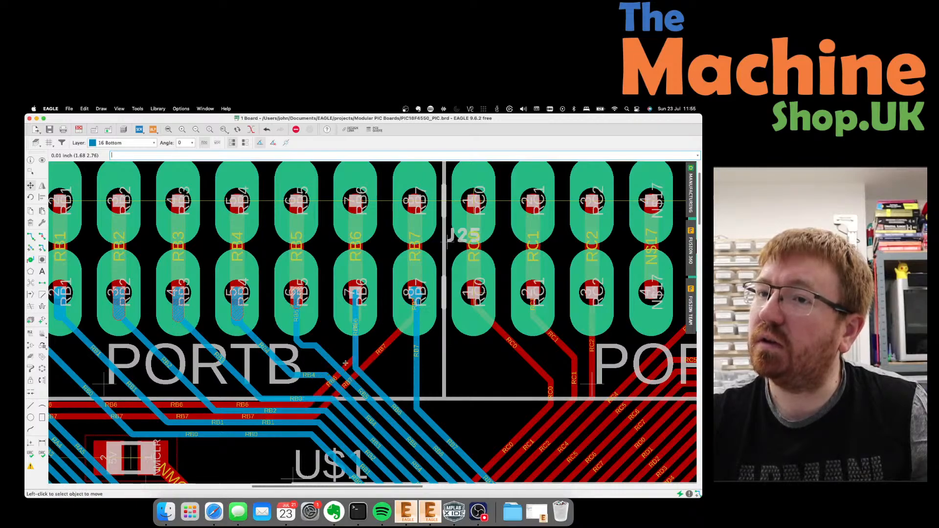
{"action": "scroll", "coordinate": [263, 329], "scroll_direction": "down", "scroll_amount": 2}
{"action": "scroll", "coordinate": [263, 329], "scroll_direction": "down", "scroll_amount": 5}
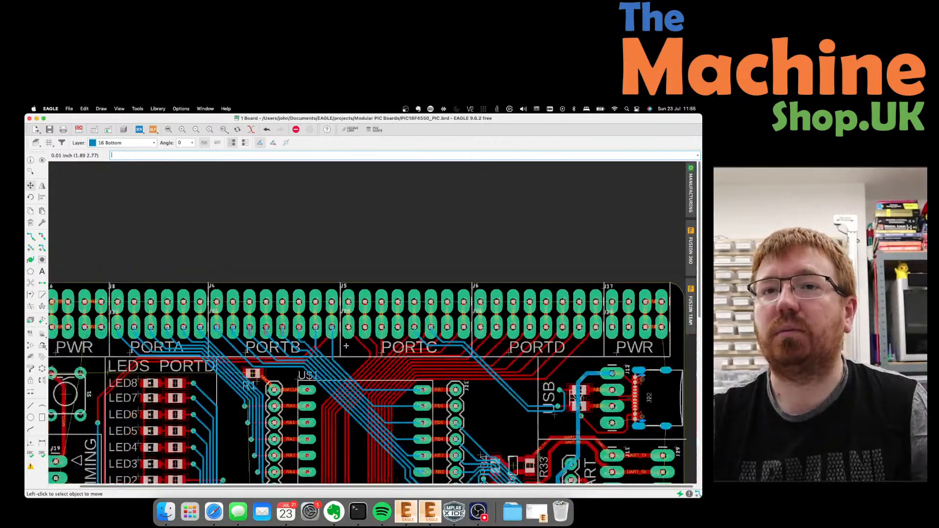
{"action": "scroll", "coordinate": [290, 347], "scroll_direction": "down", "scroll_amount": 2}
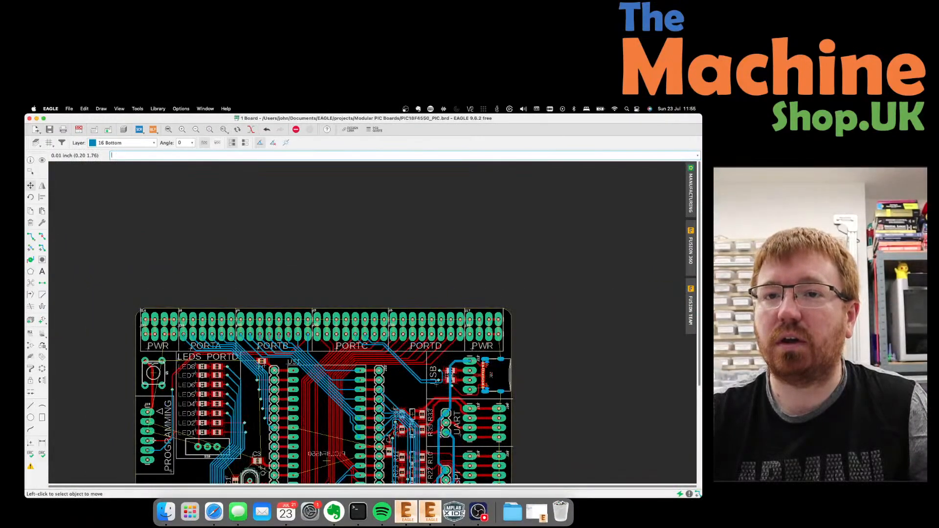
{"action": "scroll", "coordinate": [283, 356], "scroll_direction": "up", "scroll_amount": 5}
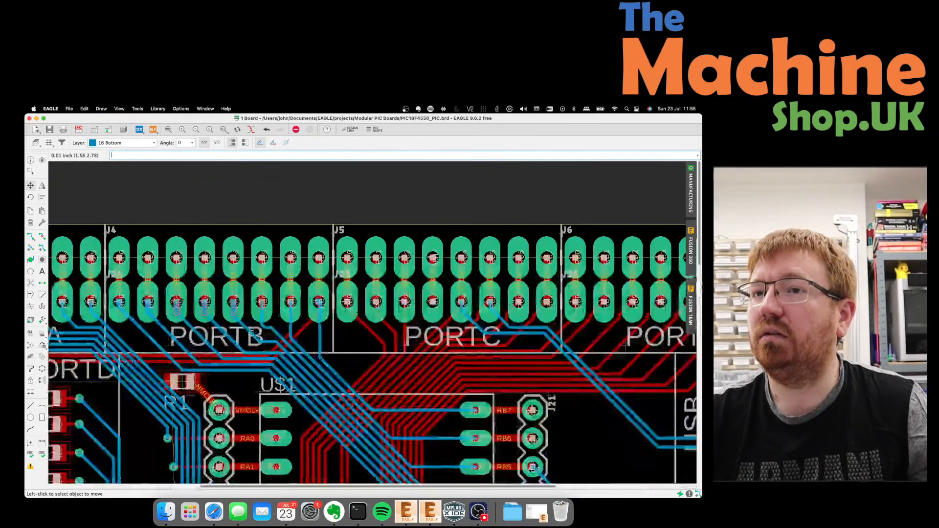
{"action": "scroll", "coordinate": [308, 335], "scroll_direction": "down", "scroll_amount": 1}
{"action": "scroll", "coordinate": [221, 305], "scroll_direction": "up", "scroll_amount": 1}
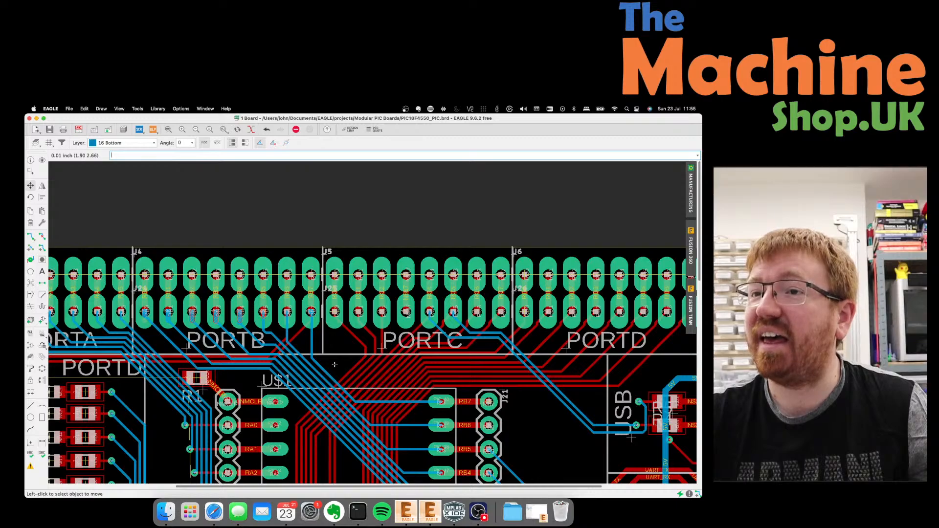
{"action": "scroll", "coordinate": [323, 336], "scroll_direction": "down", "scroll_amount": 2}
{"action": "scroll", "coordinate": [322, 332], "scroll_direction": "up", "scroll_amount": 4}
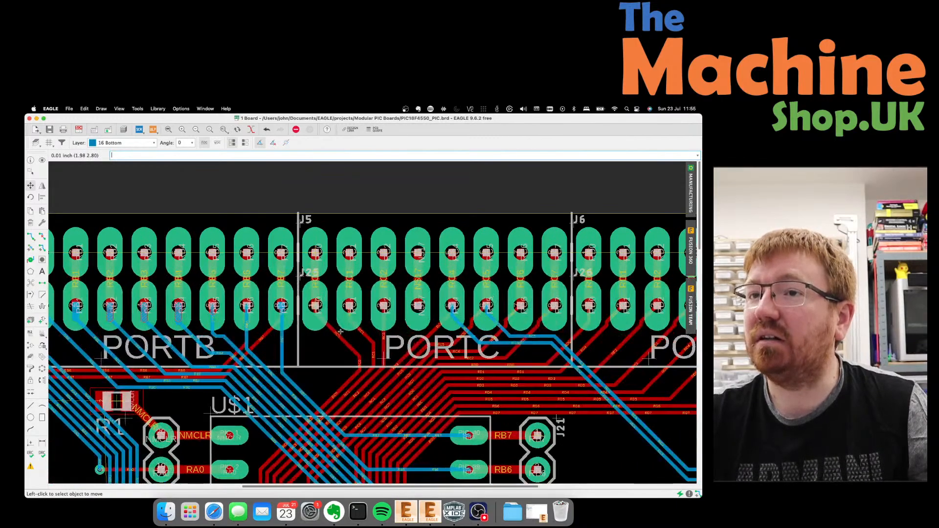
{"action": "scroll", "coordinate": [319, 328], "scroll_direction": "up", "scroll_amount": 4}
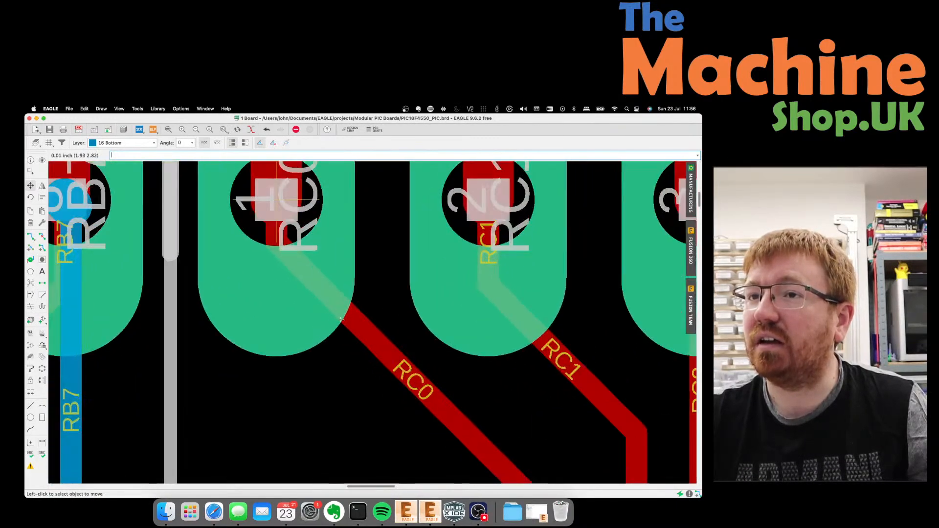
Shift the RC4 trace segment to a new position, leaving RC0 unchanged.
{"action": "scroll", "coordinate": [344, 325], "scroll_direction": "down", "scroll_amount": 5}
{"action": "left_click", "coordinate": [340, 335]}
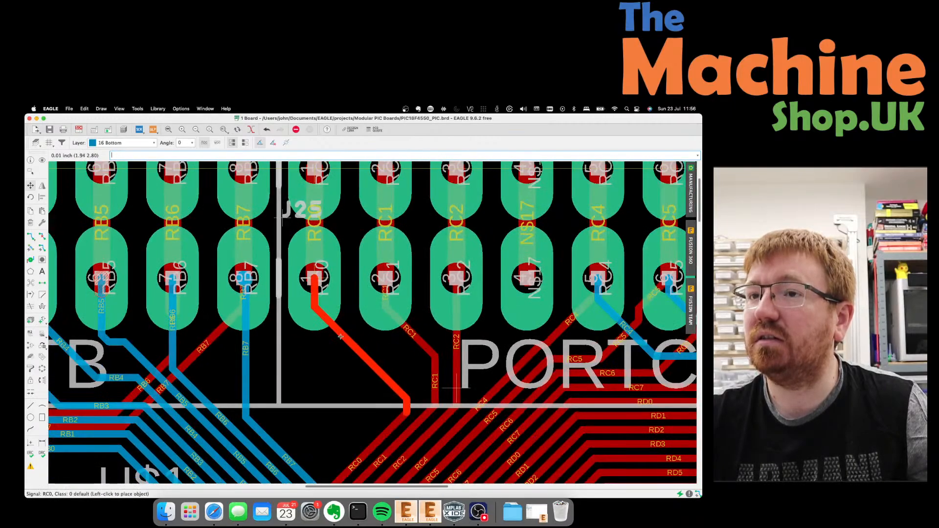
{"action": "left_click", "coordinate": [340, 336]}
{"action": "scroll", "coordinate": [297, 306], "scroll_direction": "down", "scroll_amount": 3}
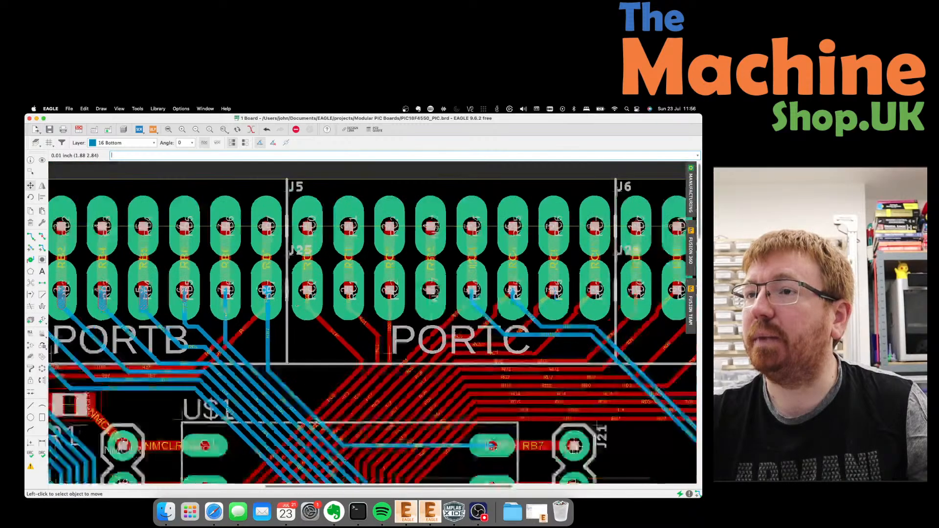
{"action": "scroll", "coordinate": [510, 312], "scroll_direction": "up", "scroll_amount": 5}
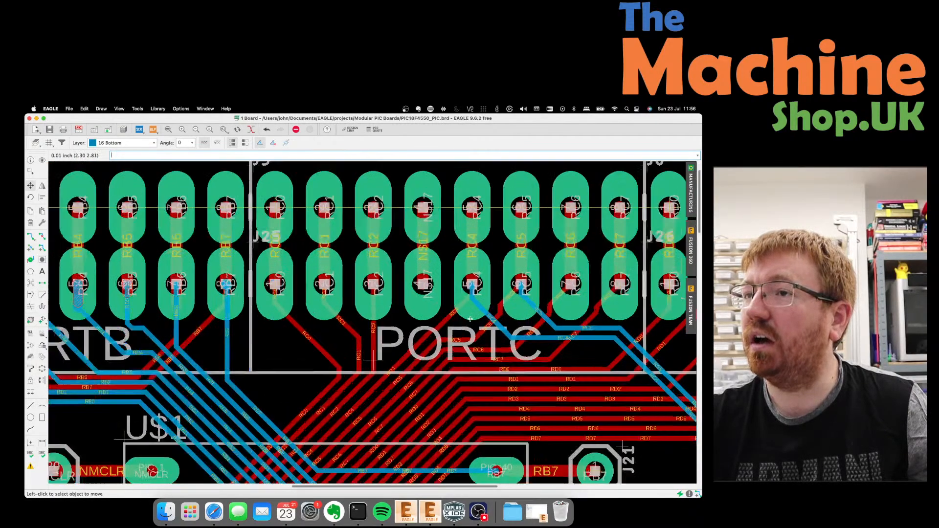
{"action": "left_click", "coordinate": [427, 312]}
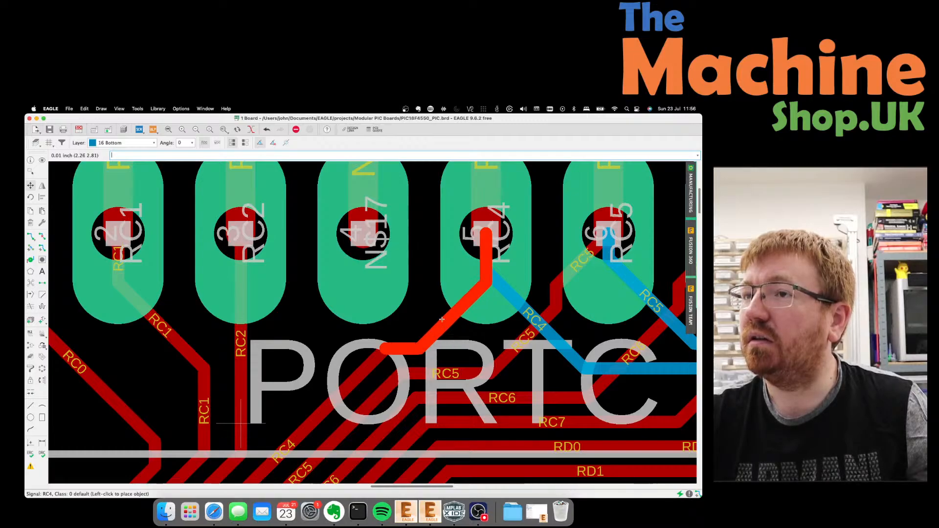
{"action": "left_click", "coordinate": [442, 320]}
{"action": "scroll", "coordinate": [421, 308], "scroll_direction": "down", "scroll_amount": 1}
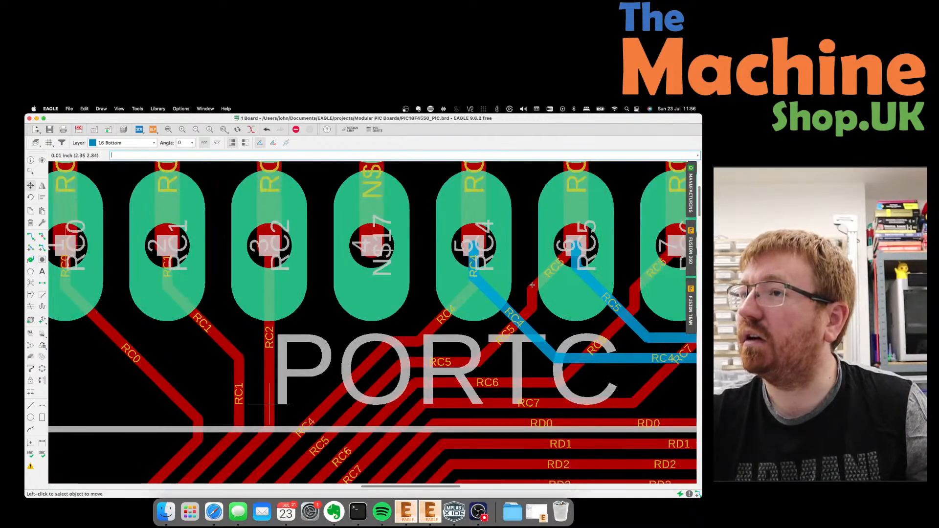
Reroute the RC5 trace segments under PORTC onto a cleaner diagonal.
{"action": "left_click", "coordinate": [532, 285]}
{"action": "left_click", "coordinate": [532, 286]}
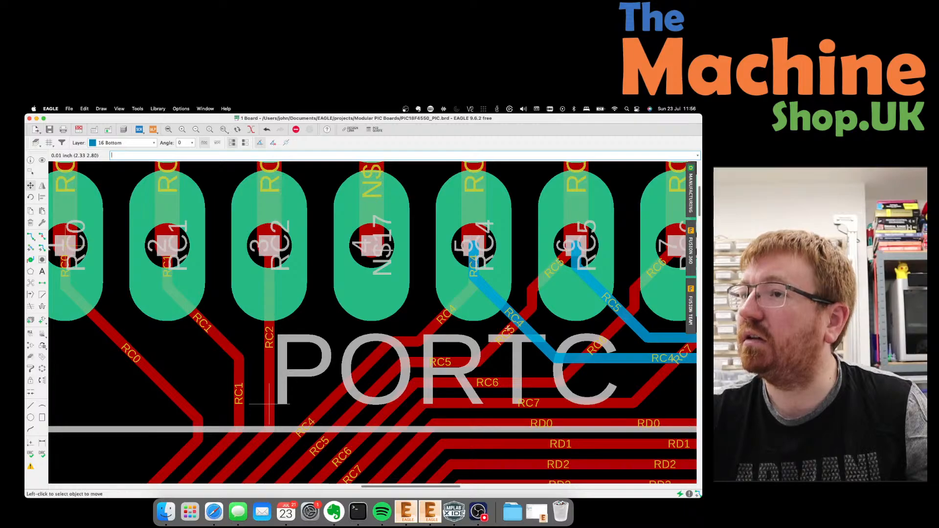
{"action": "left_click", "coordinate": [498, 325]}
{"action": "left_click", "coordinate": [496, 334]}
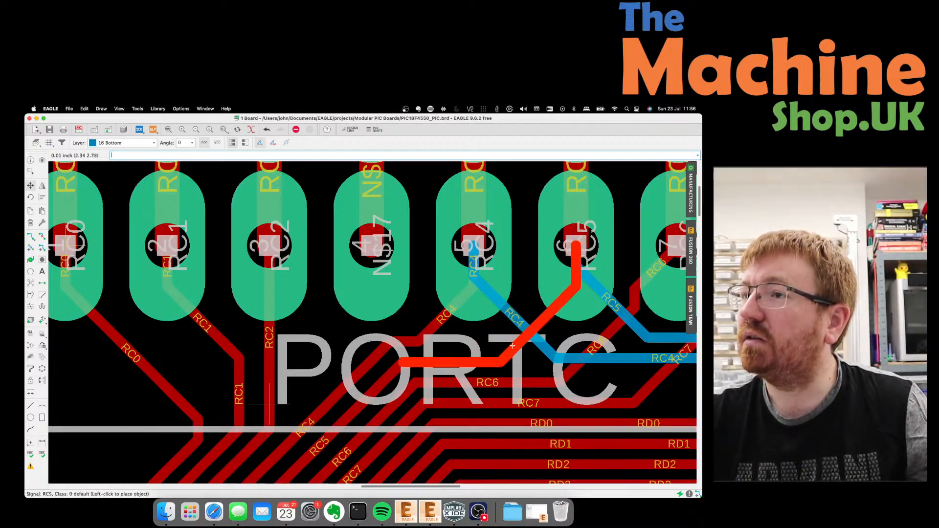
{"action": "left_click", "coordinate": [512, 346]}
{"action": "scroll", "coordinate": [538, 333], "scroll_direction": "down", "scroll_amount": 3}
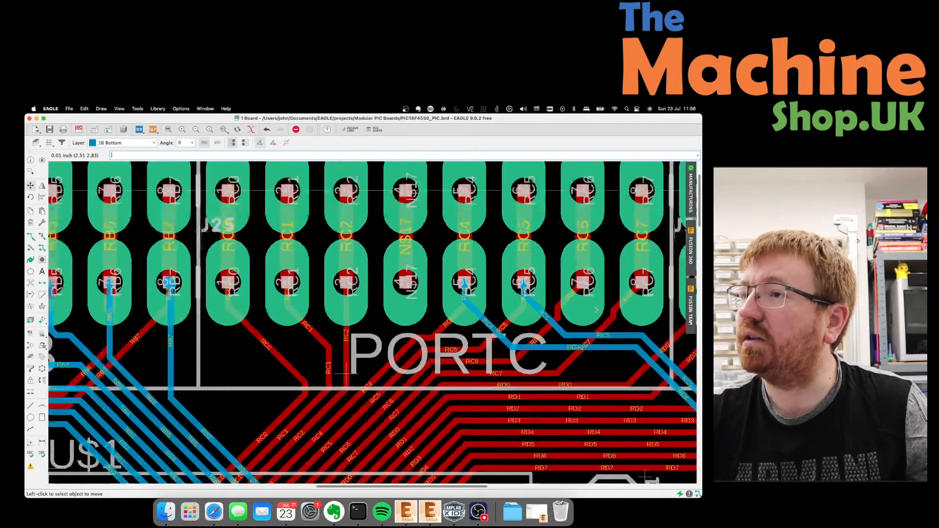
{"action": "scroll", "coordinate": [560, 311], "scroll_direction": "up", "scroll_amount": 5}
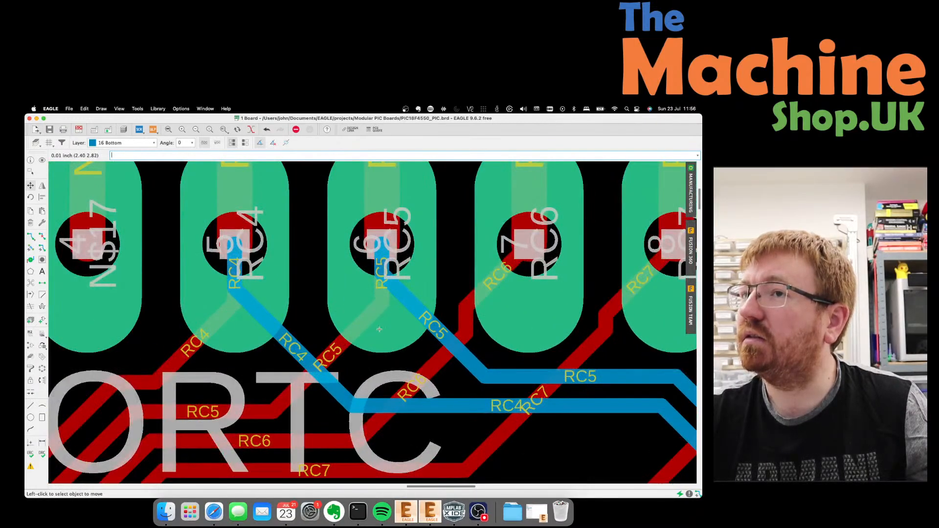
Reroute the RC6 and RC7 traces onto repositioned diagonal paths into their PORTC pads.
{"action": "left_click", "coordinate": [507, 272]}
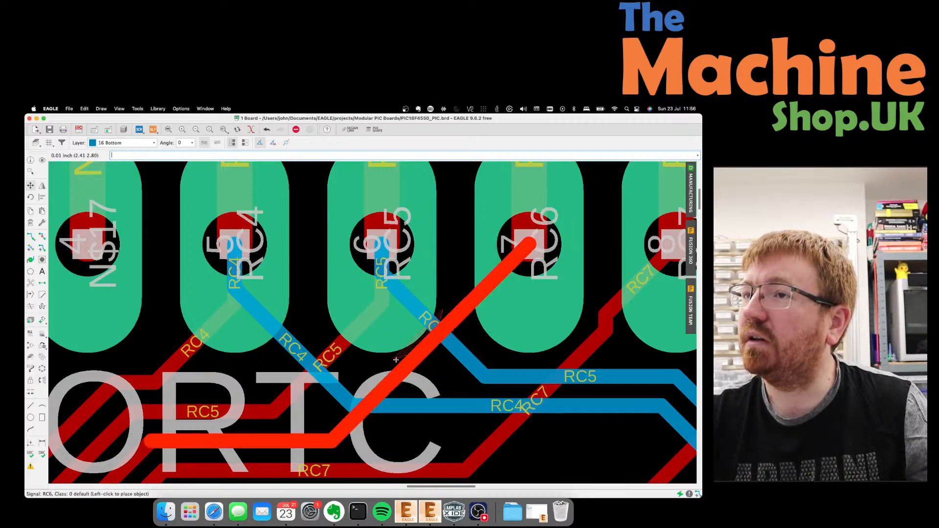
{"action": "left_click", "coordinate": [441, 387]}
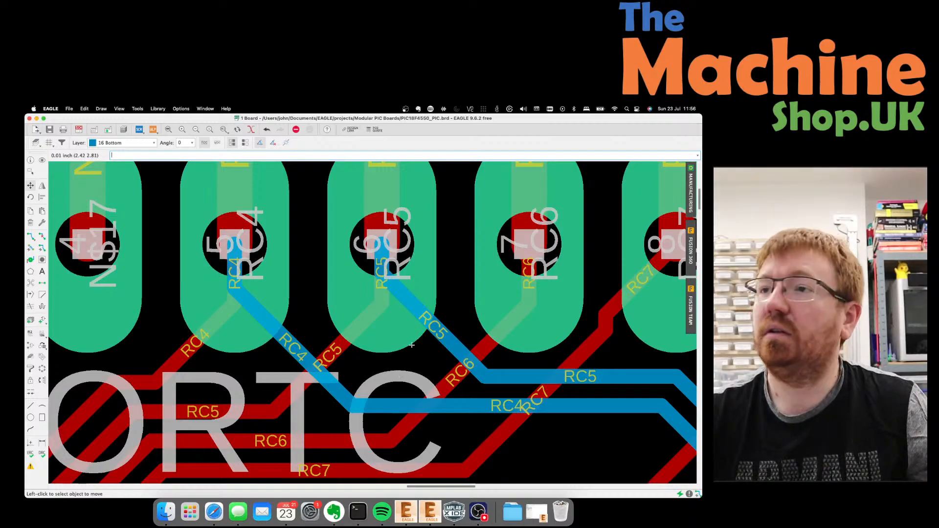
{"action": "scroll", "coordinate": [381, 322], "scroll_direction": "down", "scroll_amount": 3}
{"action": "scroll", "coordinate": [579, 364], "scroll_direction": "up", "scroll_amount": 4}
{"action": "left_click", "coordinate": [401, 317]}
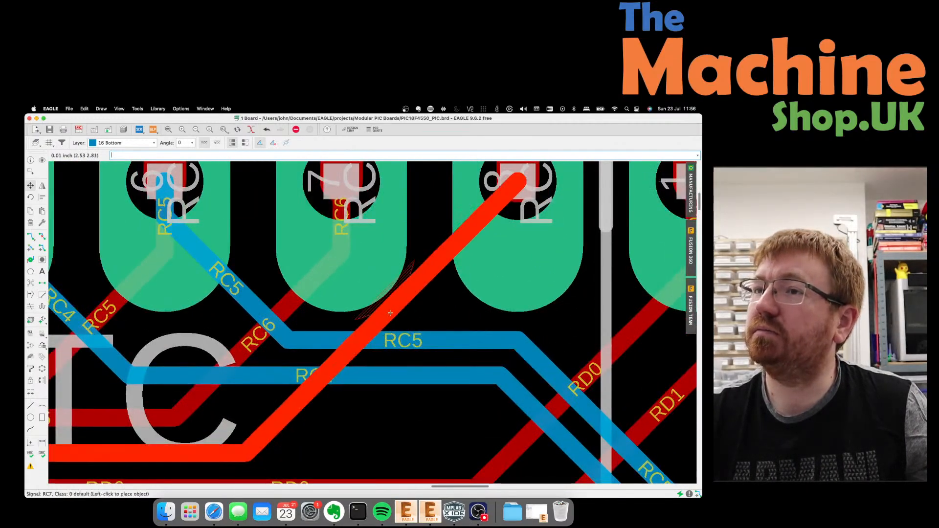
{"action": "left_click", "coordinate": [433, 345]}
{"action": "scroll", "coordinate": [246, 307], "scroll_direction": "down", "scroll_amount": 3}
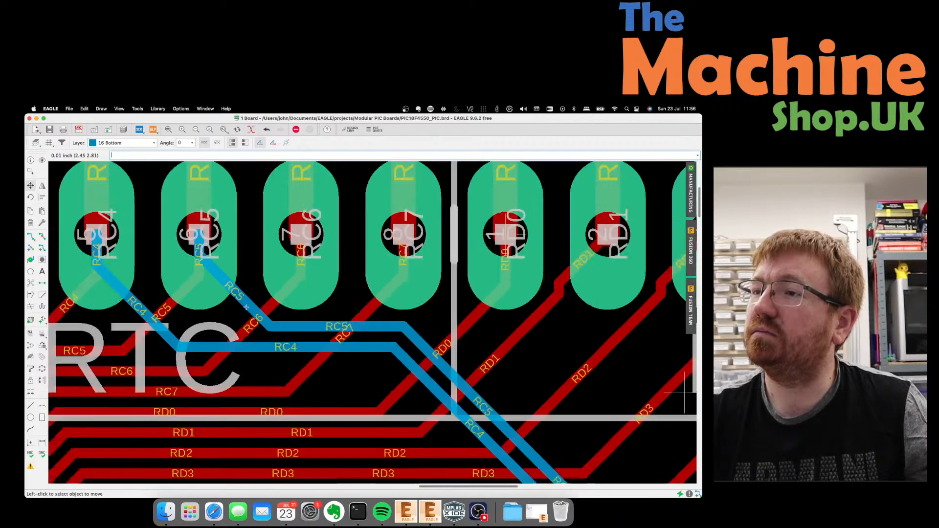
Reposition the RD1 trace under PORTD as a straight diagonal on its final route.
{"action": "left_click", "coordinate": [553, 311]}
{"action": "left_click", "coordinate": [519, 323]}
{"action": "left_click", "coordinate": [519, 323]}
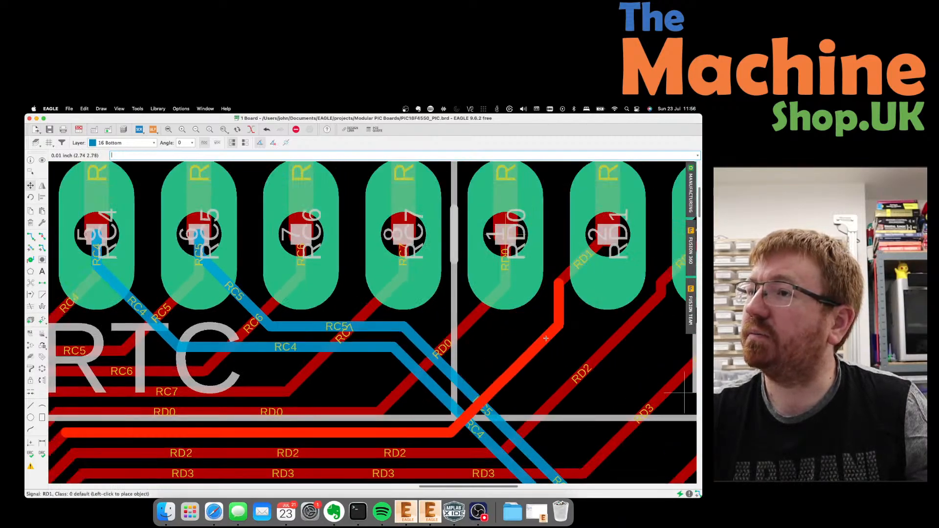
{"action": "left_click", "coordinate": [509, 325]}
{"action": "left_click", "coordinate": [509, 324]}
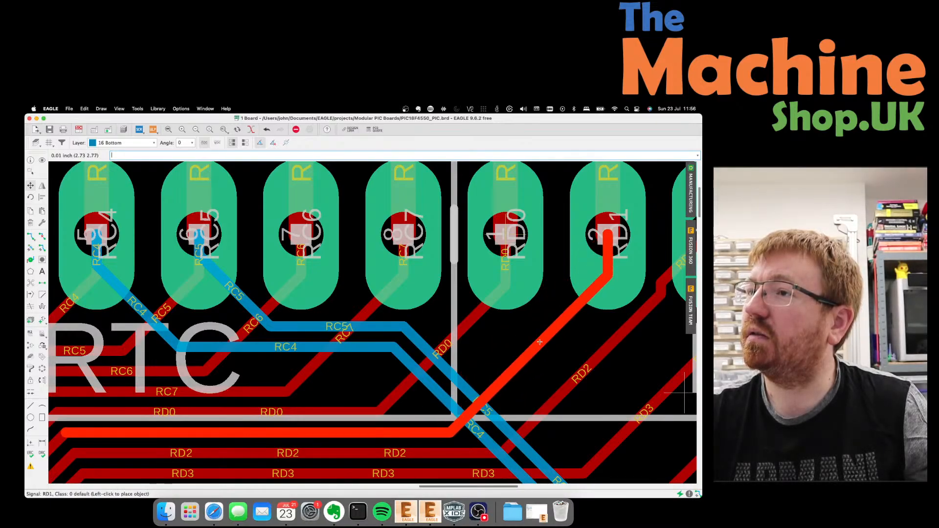
{"action": "left_click", "coordinate": [490, 325]}
{"action": "scroll", "coordinate": [462, 319], "scroll_direction": "down", "scroll_amount": 4}
{"action": "scroll", "coordinate": [646, 321], "scroll_direction": "up", "scroll_amount": 3}
{"action": "scroll", "coordinate": [646, 321], "scroll_direction": "up", "scroll_amount": 2}
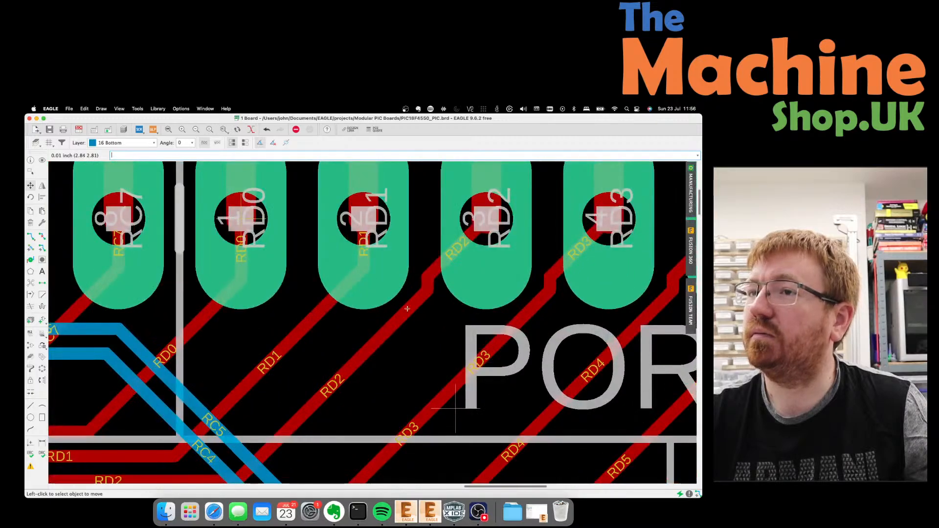
Move the RD2 and RD3 traces onto straightened parallel diagonal routes.
{"action": "left_click", "coordinate": [385, 321]}
{"action": "left_click", "coordinate": [385, 320]}
{"action": "left_click", "coordinate": [385, 320]}
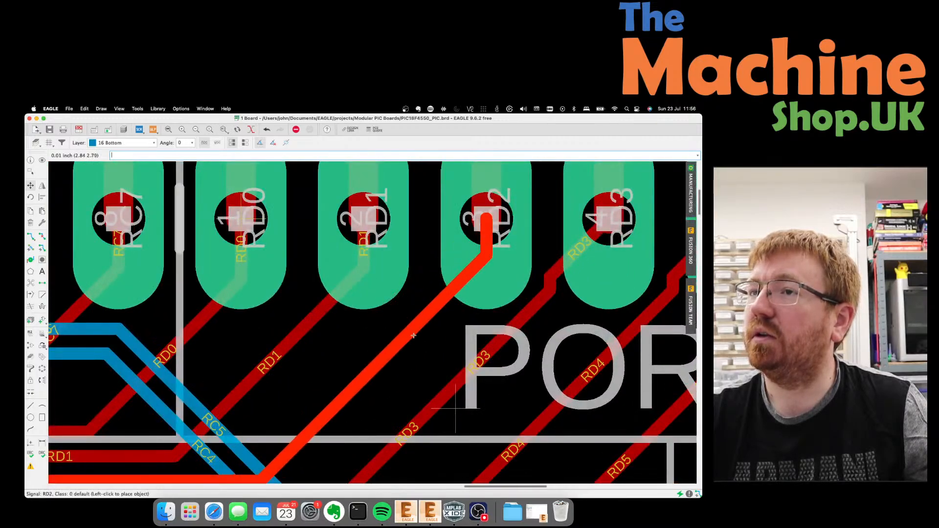
{"action": "left_click", "coordinate": [415, 338]}
{"action": "left_click", "coordinate": [493, 348]}
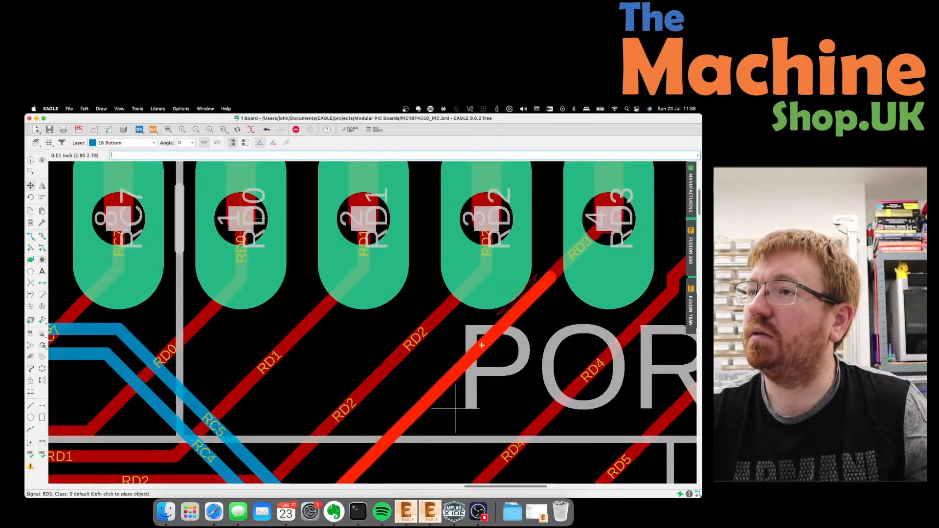
{"action": "left_click", "coordinate": [480, 344]}
{"action": "left_click", "coordinate": [480, 343]}
{"action": "left_click", "coordinate": [474, 341]}
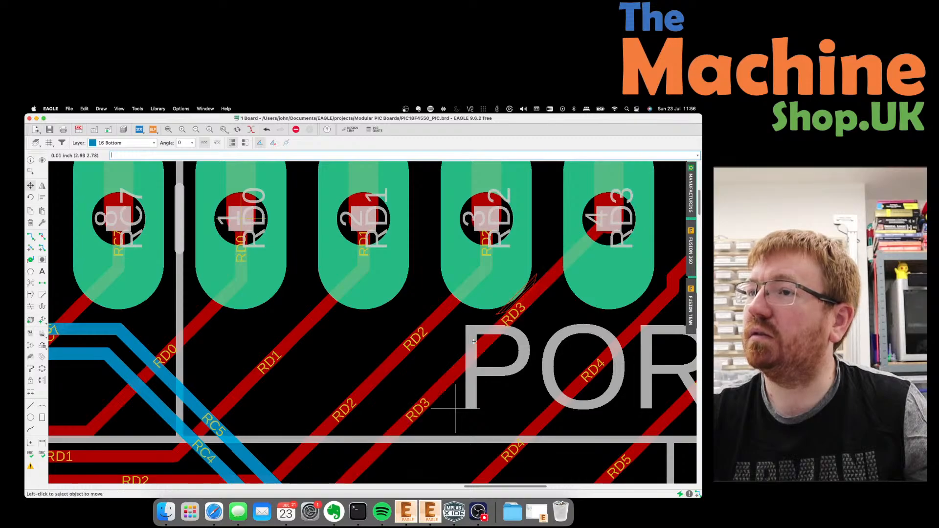
{"action": "left_click", "coordinate": [474, 343]}
{"action": "left_click", "coordinate": [509, 358]}
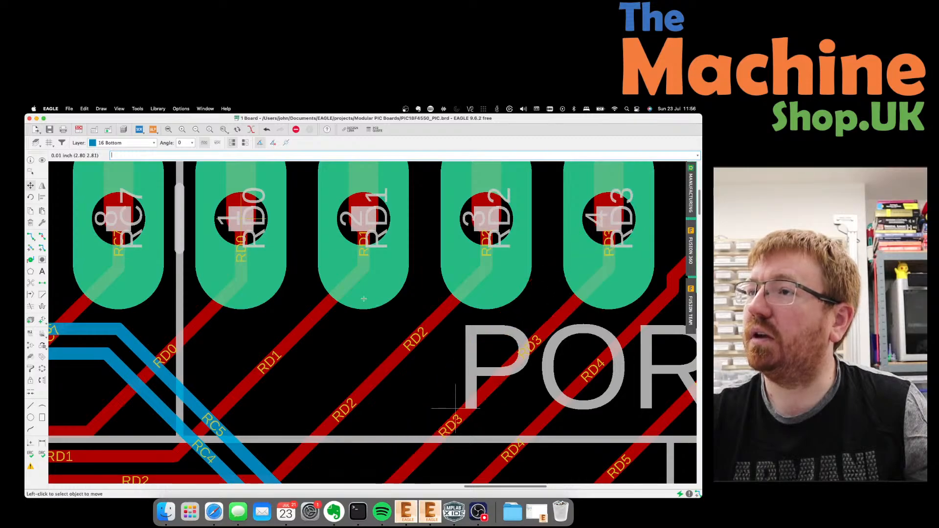
{"action": "scroll", "coordinate": [509, 357], "scroll_direction": "down", "scroll_amount": 3}
{"action": "scroll", "coordinate": [351, 289], "scroll_direction": "up", "scroll_amount": 4}
Shift RD4 one grid step right and straighten the RD5 trace onto its final route.
{"action": "left_click", "coordinate": [351, 290]}
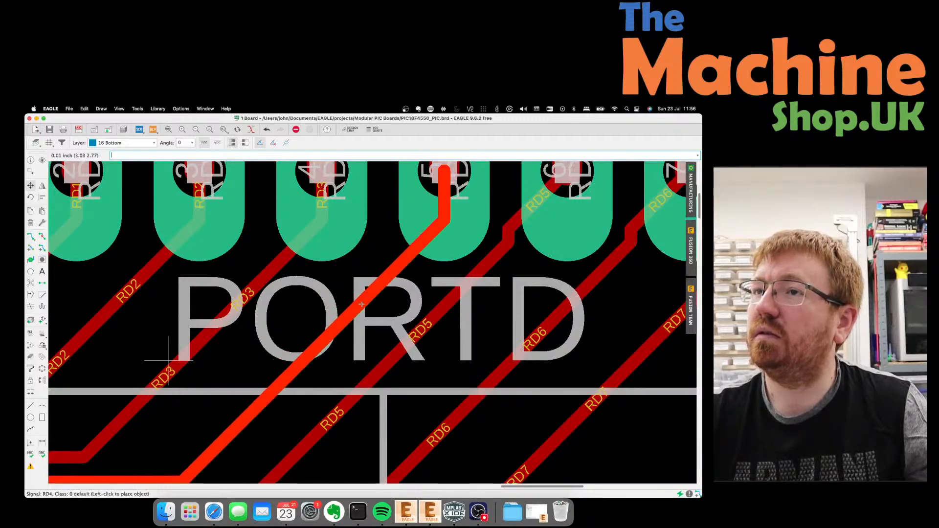
{"action": "left_click", "coordinate": [364, 302]}
{"action": "left_click", "coordinate": [437, 316]}
{"action": "left_click", "coordinate": [430, 314]}
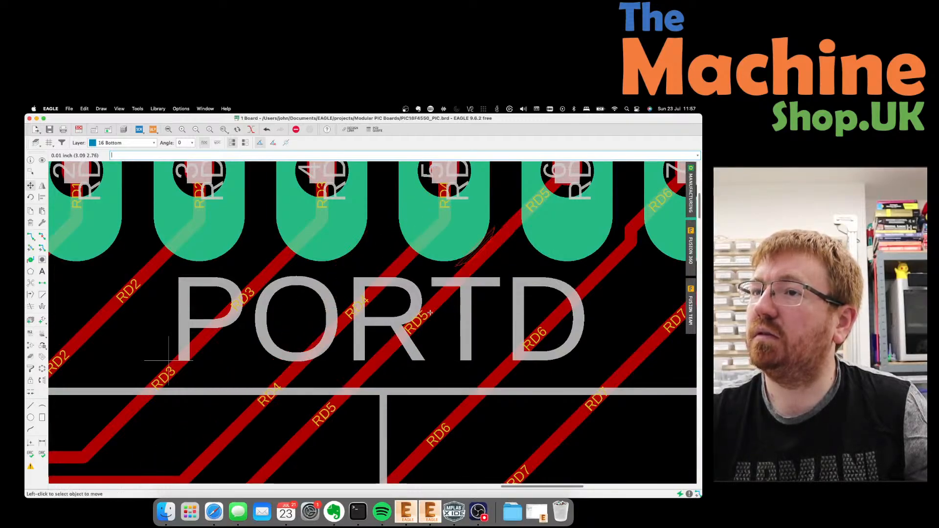
{"action": "left_click", "coordinate": [430, 312]}
{"action": "left_click", "coordinate": [427, 312]}
{"action": "left_click", "coordinate": [428, 313]}
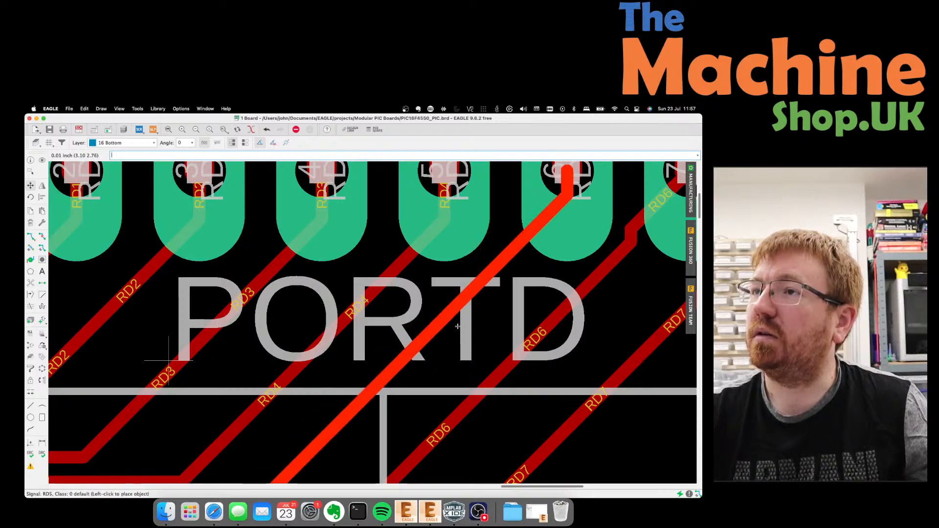
{"action": "left_click", "coordinate": [462, 328]}
{"action": "scroll", "coordinate": [462, 328], "scroll_direction": "down", "scroll_amount": 3}
{"action": "scroll", "coordinate": [435, 288], "scroll_direction": "up", "scroll_amount": 2}
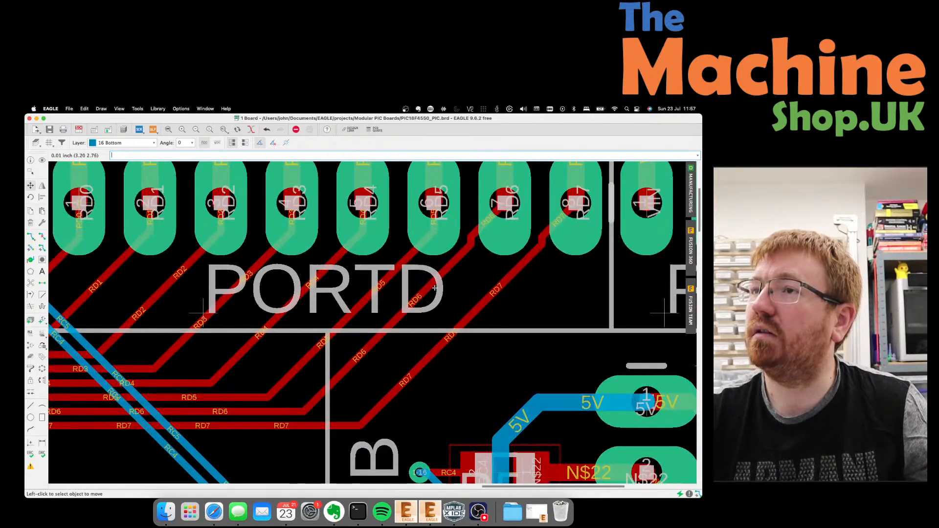
Reroute the RD6 and RD7 traces onto new diagonals, then zoom out to check the board.
{"action": "left_click", "coordinate": [435, 288]}
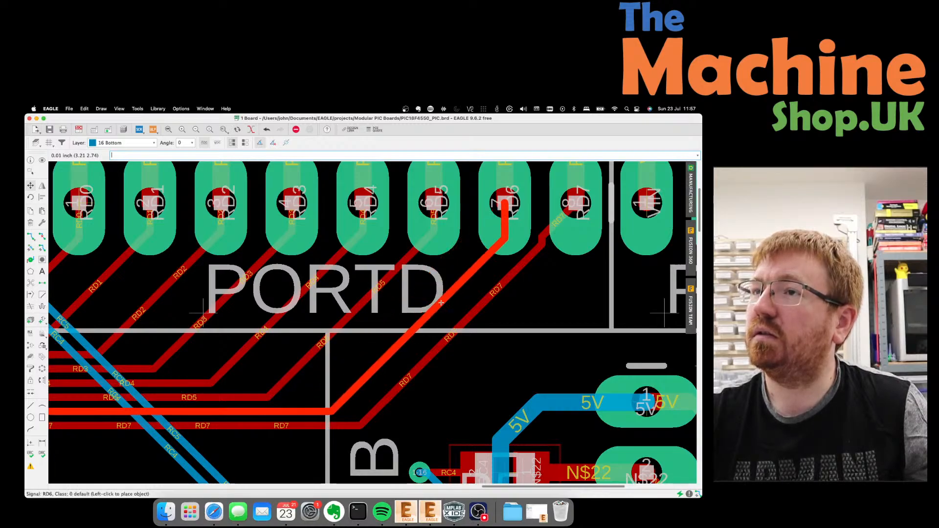
{"action": "left_click", "coordinate": [488, 311]}
{"action": "left_click", "coordinate": [488, 312]}
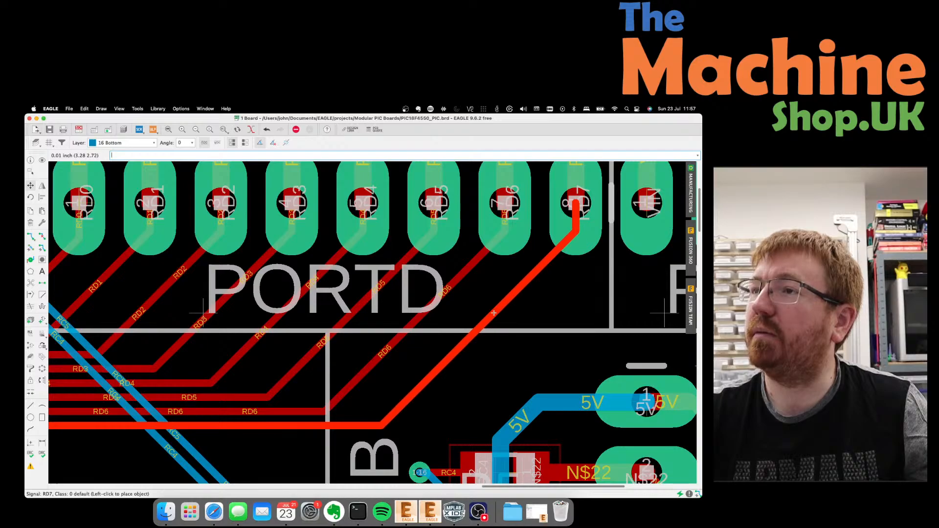
{"action": "left_click", "coordinate": [494, 313]}
{"action": "scroll", "coordinate": [480, 287], "scroll_direction": "down", "scroll_amount": 3}
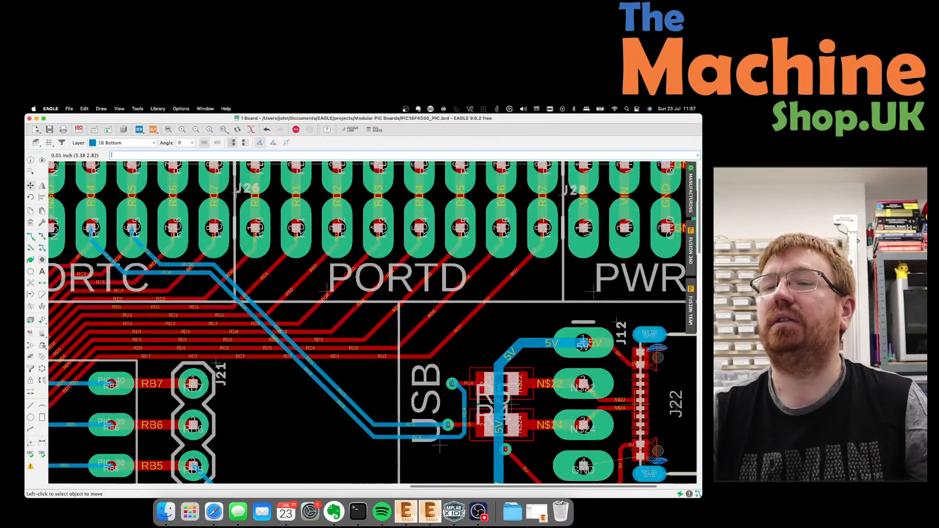
{"action": "scroll", "coordinate": [440, 446], "scroll_direction": "down", "scroll_amount": 3}
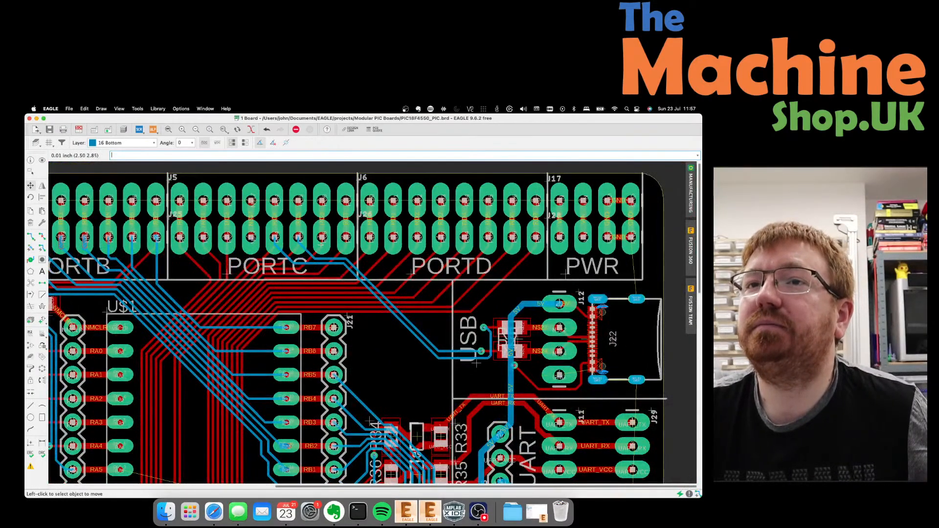
{"action": "scroll", "coordinate": [185, 273], "scroll_direction": "down", "scroll_amount": 4}
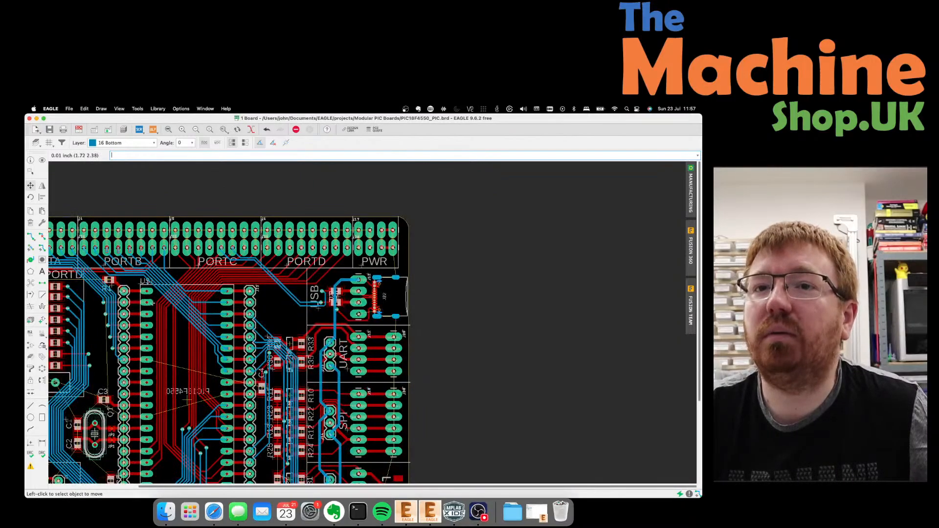
Move the RC4 vertical run beside the PIC18F4550 slightly further right.
{"action": "scroll", "coordinate": [130, 348], "scroll_direction": "up", "scroll_amount": 4}
{"action": "scroll", "coordinate": [512, 278], "scroll_direction": "down", "scroll_amount": 4}
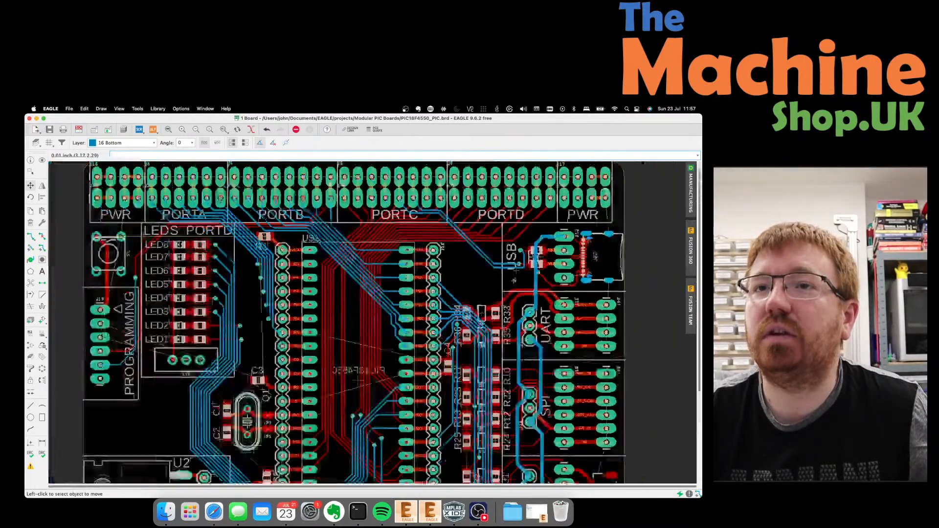
{"action": "scroll", "coordinate": [386, 366], "scroll_direction": "up", "scroll_amount": 2}
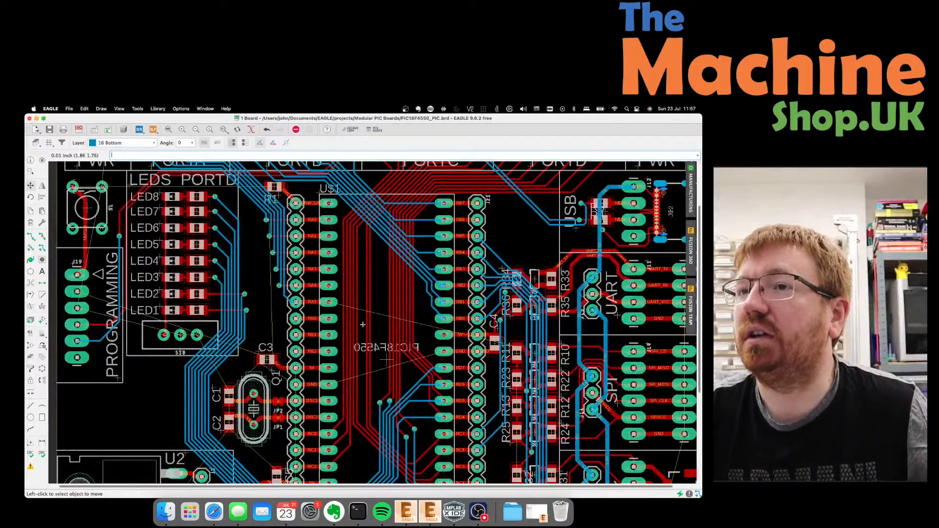
{"action": "scroll", "coordinate": [362, 325], "scroll_direction": "up", "scroll_amount": 1}
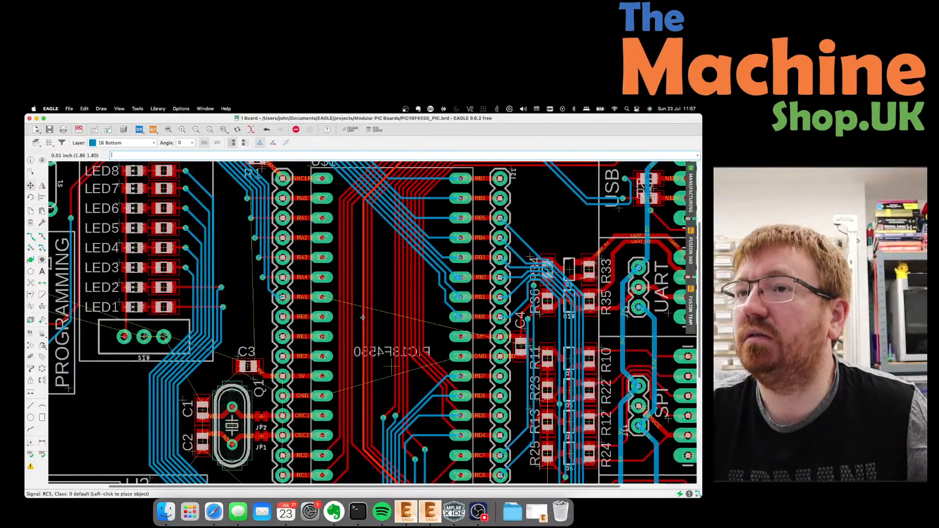
{"action": "left_click", "coordinate": [355, 317]}
{"action": "left_click", "coordinate": [354, 317]}
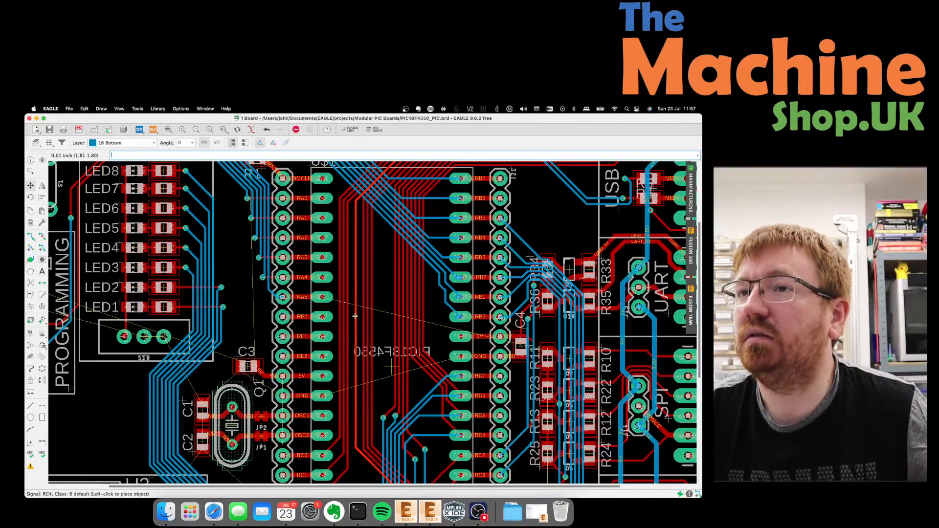
{"action": "left_click", "coordinate": [359, 316]}
Shift the RC2, RC1 and RC0 traces right beside the chip's lower pins, then inspect.
{"action": "left_click", "coordinate": [347, 317]}
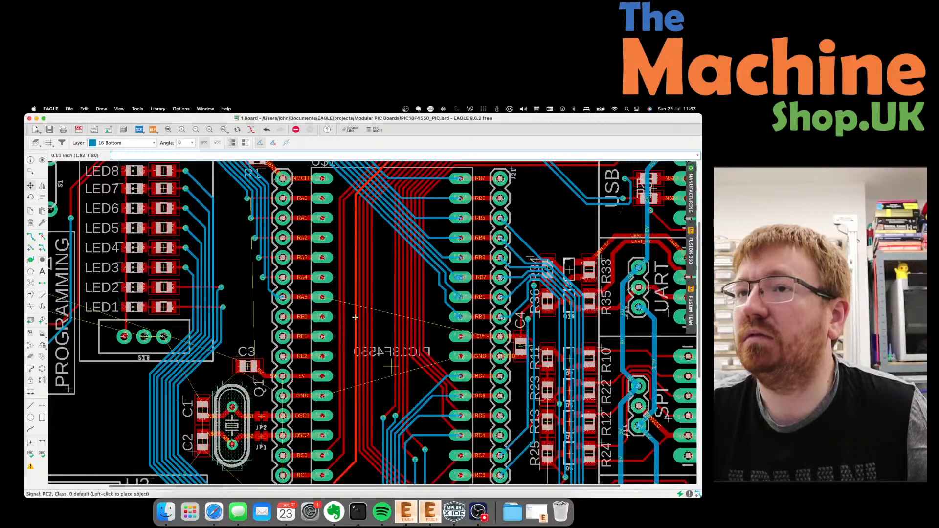
{"action": "left_click", "coordinate": [349, 317]}
{"action": "left_click", "coordinate": [344, 318]}
{"action": "left_click", "coordinate": [351, 319]}
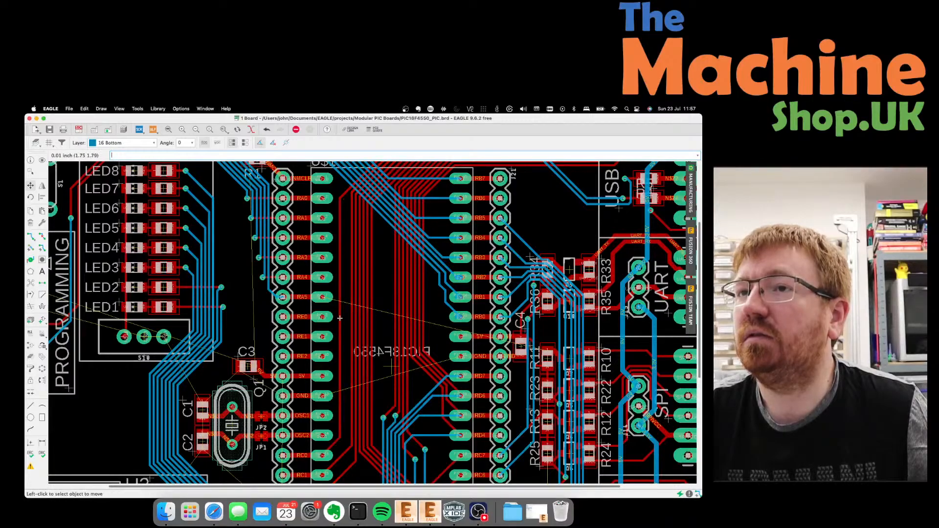
{"action": "left_click", "coordinate": [341, 319]}
{"action": "left_click", "coordinate": [346, 319]}
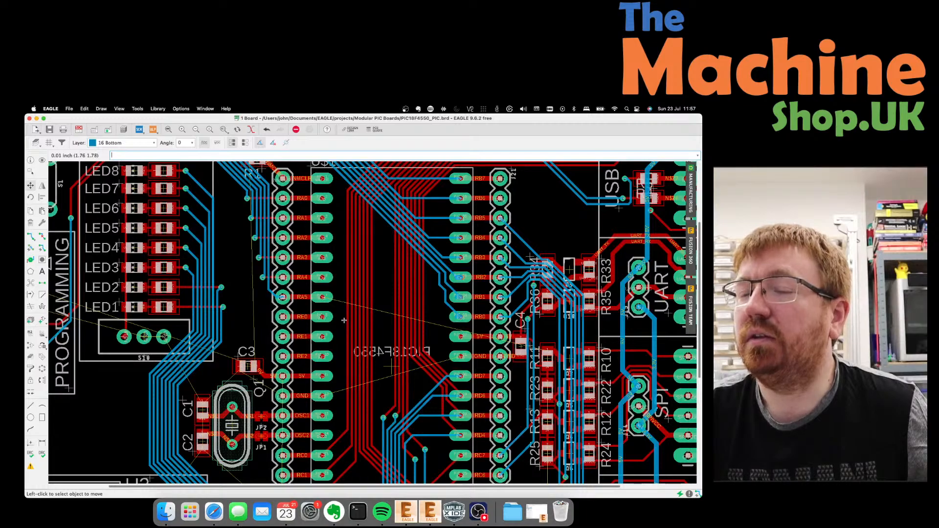
{"action": "scroll", "coordinate": [358, 400], "scroll_direction": "down", "scroll_amount": 3}
{"action": "scroll", "coordinate": [357, 400], "scroll_direction": "up", "scroll_amount": 5}
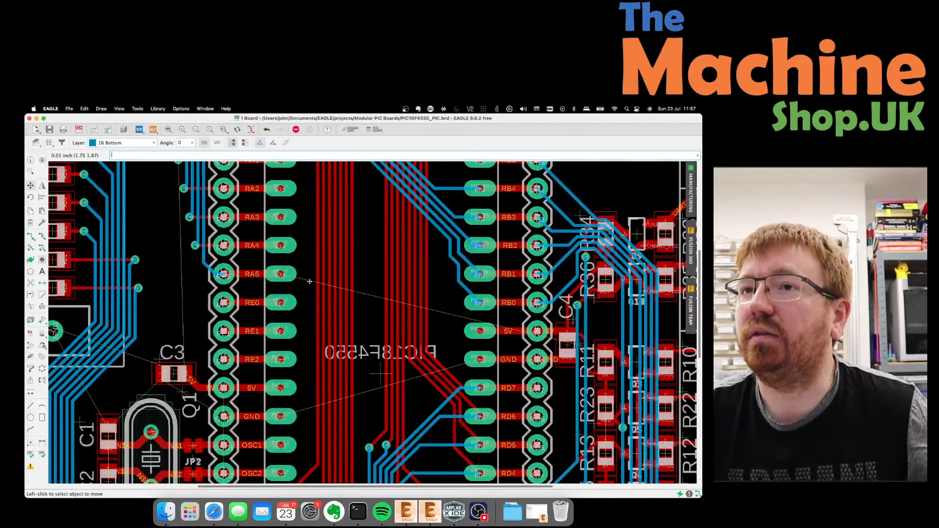
{"action": "scroll", "coordinate": [289, 280], "scroll_direction": "up", "scroll_amount": 2}
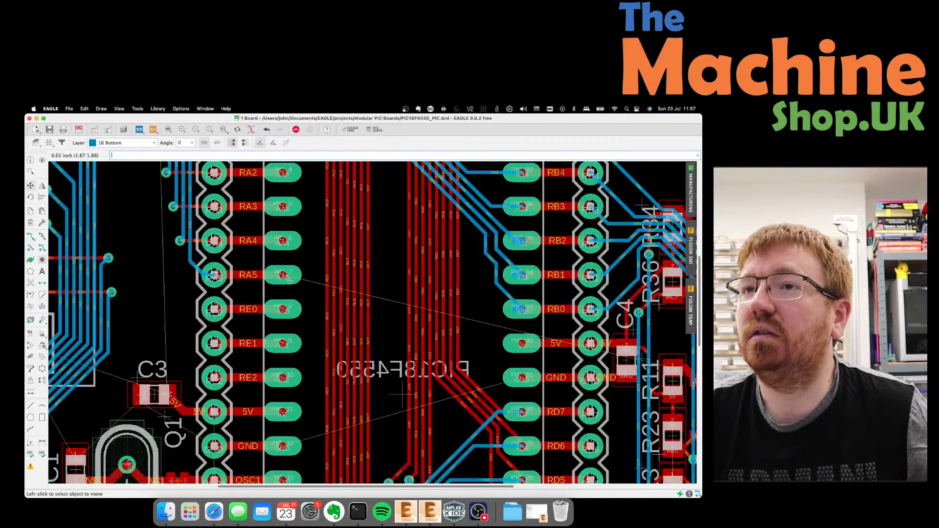
{"action": "scroll", "coordinate": [282, 277], "scroll_direction": "down", "scroll_amount": 2}
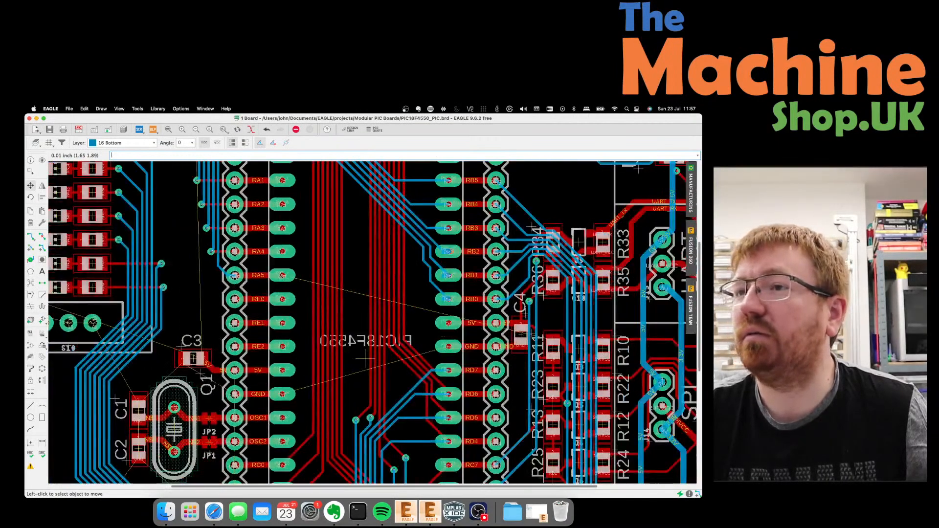
{"action": "scroll", "coordinate": [526, 401], "scroll_direction": "down", "scroll_amount": 3}
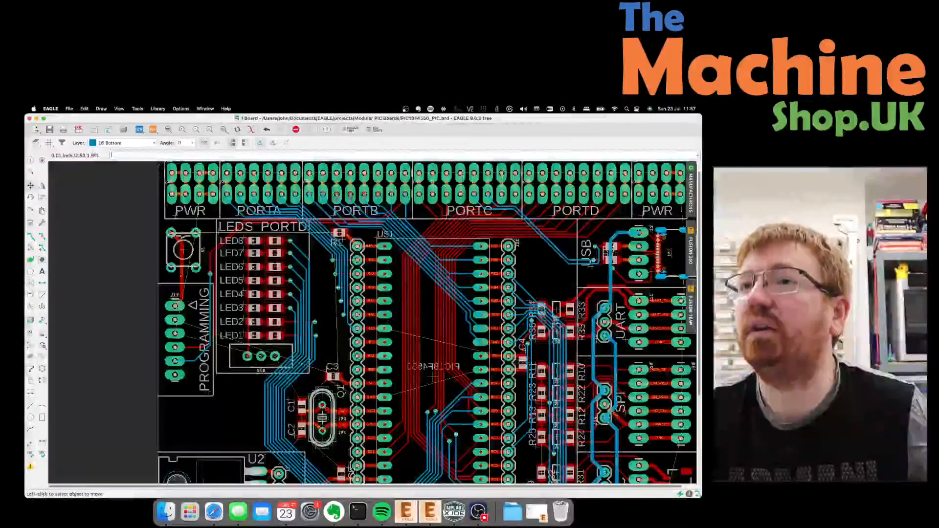
{"action": "scroll", "coordinate": [563, 222], "scroll_direction": "up", "scroll_amount": 2}
{"action": "scroll", "coordinate": [563, 223], "scroll_direction": "down", "scroll_amount": 1}
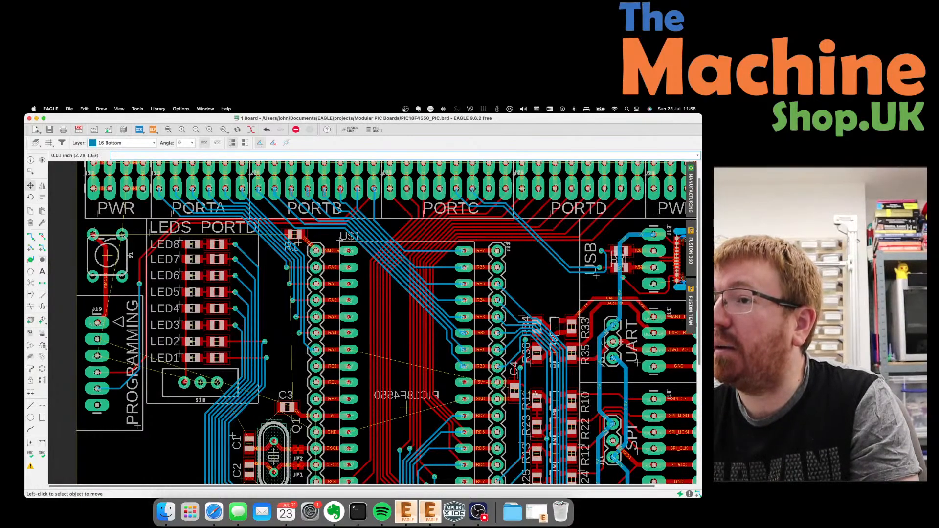
Start a route on layer 1 Top from the PIC's RA5 pad.
{"action": "left_click", "coordinate": [31, 237]}
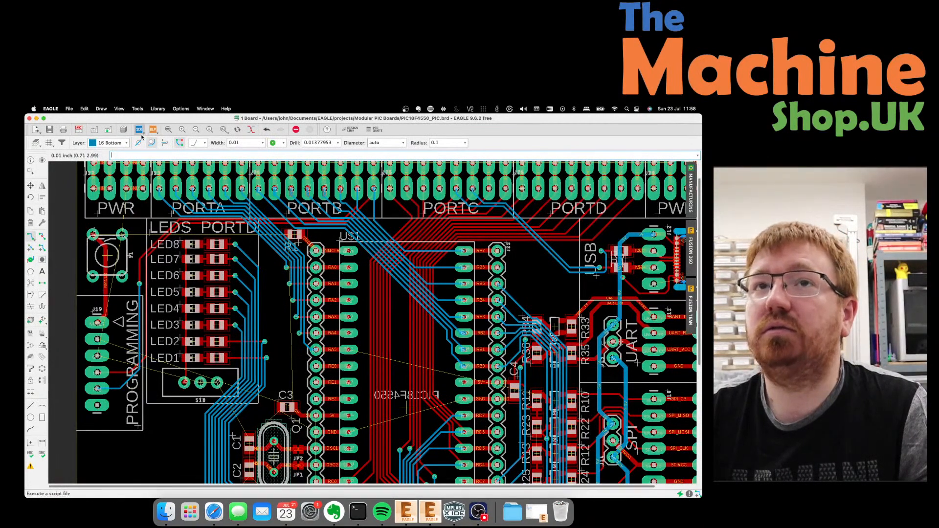
{"action": "left_click", "coordinate": [122, 143]}
{"action": "left_click", "coordinate": [104, 136]}
{"action": "scroll", "coordinate": [364, 348], "scroll_direction": "up", "scroll_amount": 2}
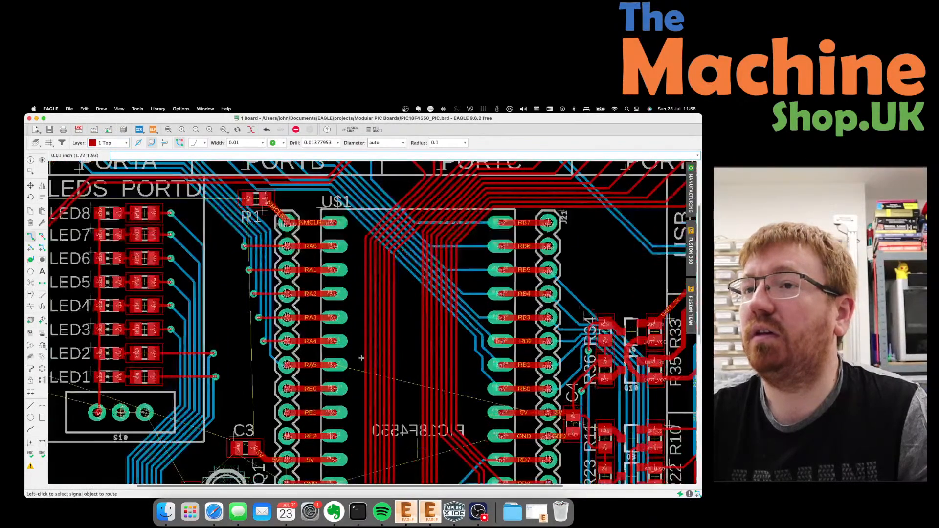
{"action": "left_click", "coordinate": [336, 365]}
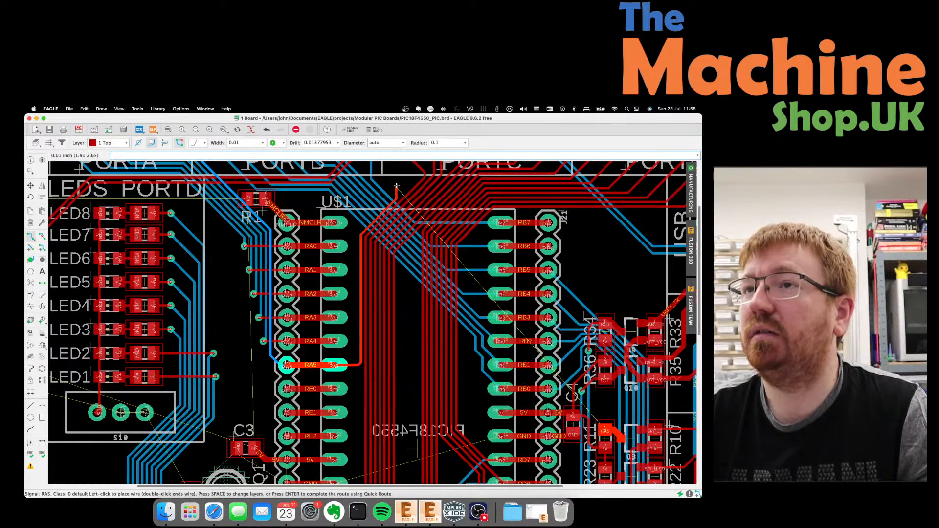
Run the RA5 top-layer trace to a new via below the headers and continue on bottom.
{"action": "left_click", "coordinate": [110, 143]}
{"action": "left_click", "coordinate": [108, 143]}
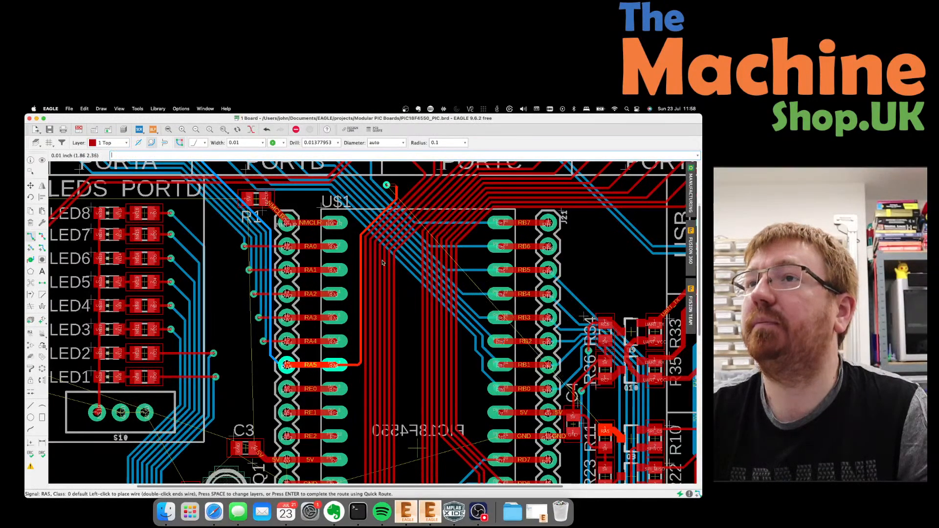
{"action": "scroll", "coordinate": [388, 264], "scroll_direction": "down", "scroll_amount": 3}
{"action": "scroll", "coordinate": [471, 192], "scroll_direction": "up", "scroll_amount": 2}
{"action": "scroll", "coordinate": [470, 191], "scroll_direction": "up", "scroll_amount": 2}
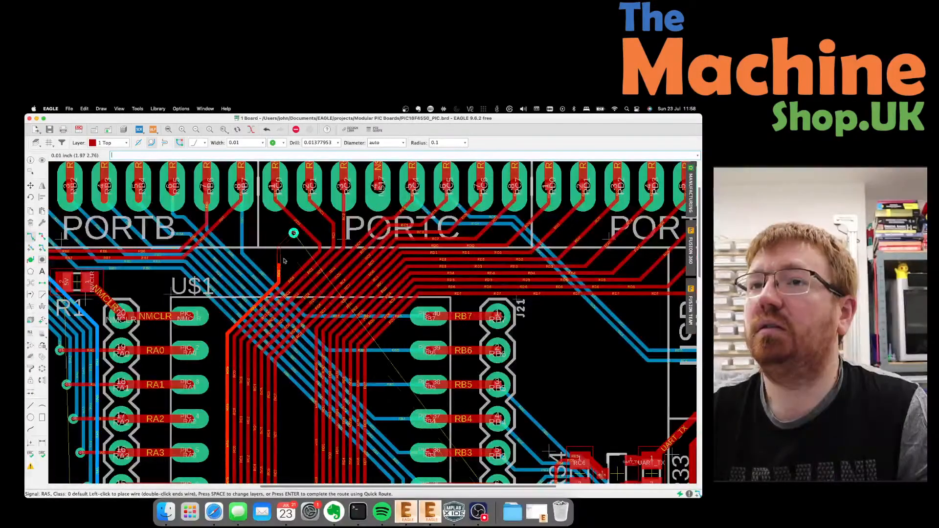
{"action": "left_click", "coordinate": [278, 265]}
{"action": "key", "text": "space"}
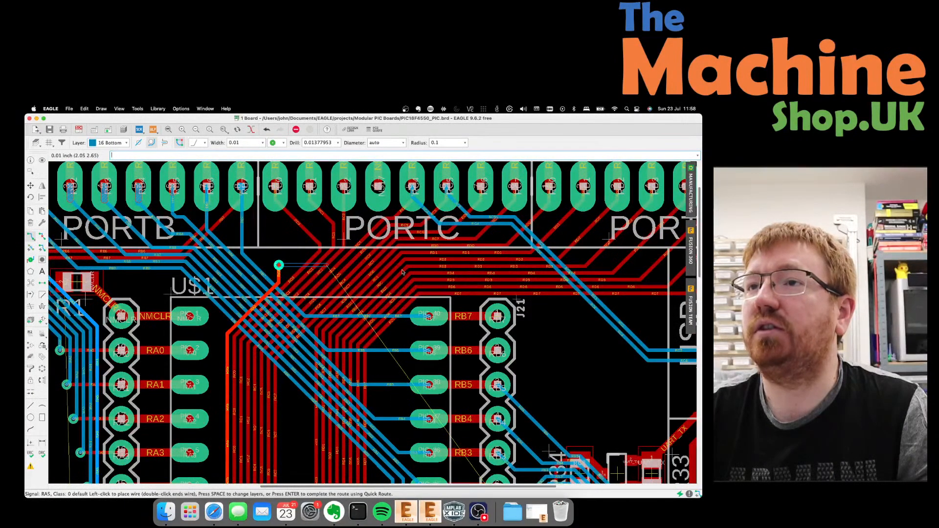
{"action": "scroll", "coordinate": [492, 264], "scroll_direction": "down", "scroll_amount": 5}
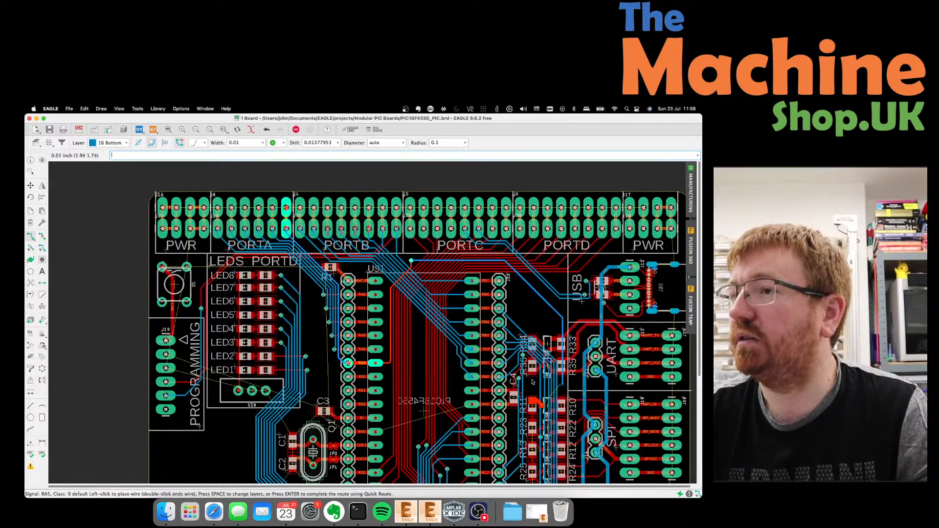
{"action": "scroll", "coordinate": [532, 382], "scroll_direction": "down", "scroll_amount": 5}
{"action": "scroll", "coordinate": [591, 390], "scroll_direction": "up", "scroll_amount": 4}
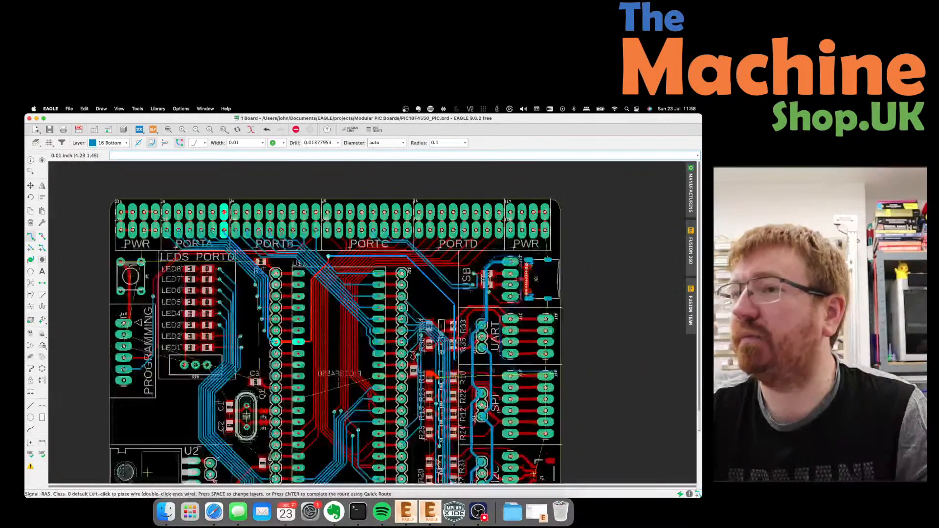
Carry RA5 on 16 Bottom to a via, then finish on 1 Top at the resistor pad near R11.
{"action": "scroll", "coordinate": [590, 391], "scroll_direction": "up", "scroll_amount": 6}
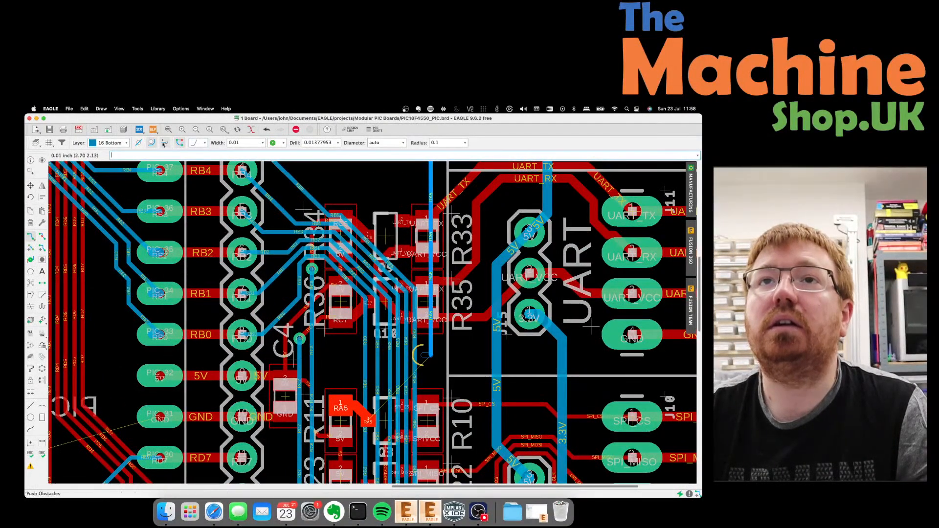
{"action": "left_click", "coordinate": [112, 143]}
{"action": "left_click", "coordinate": [116, 143]}
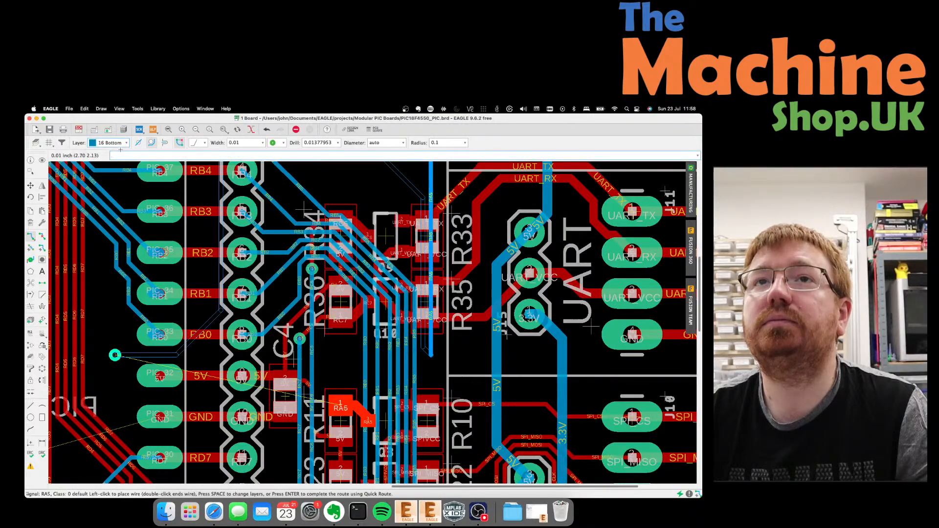
{"action": "left_click", "coordinate": [116, 144]}
{"action": "left_click", "coordinate": [108, 143]}
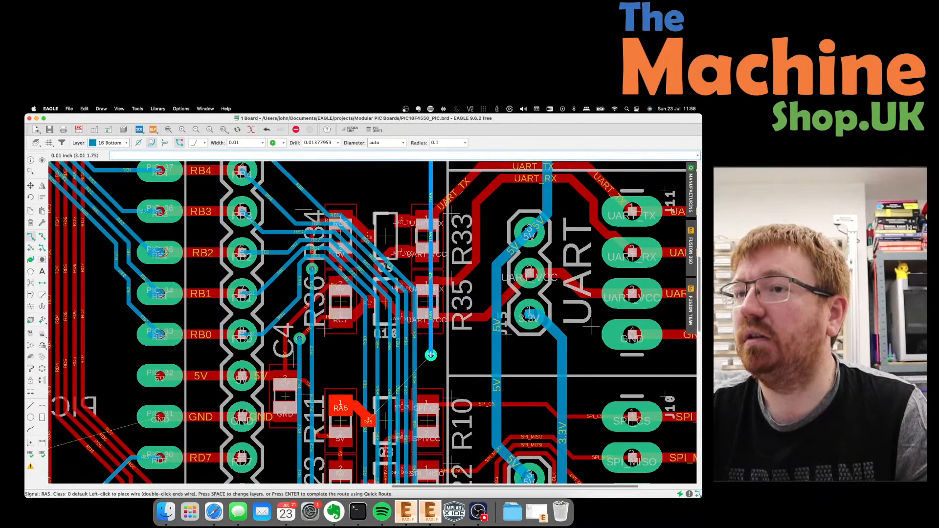
{"action": "key", "text": "space"}
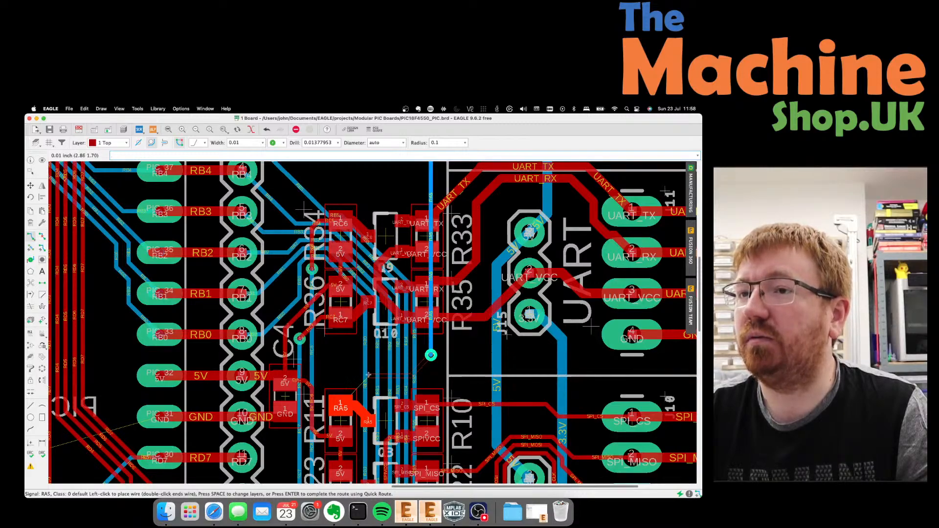
{"action": "left_click", "coordinate": [339, 404]}
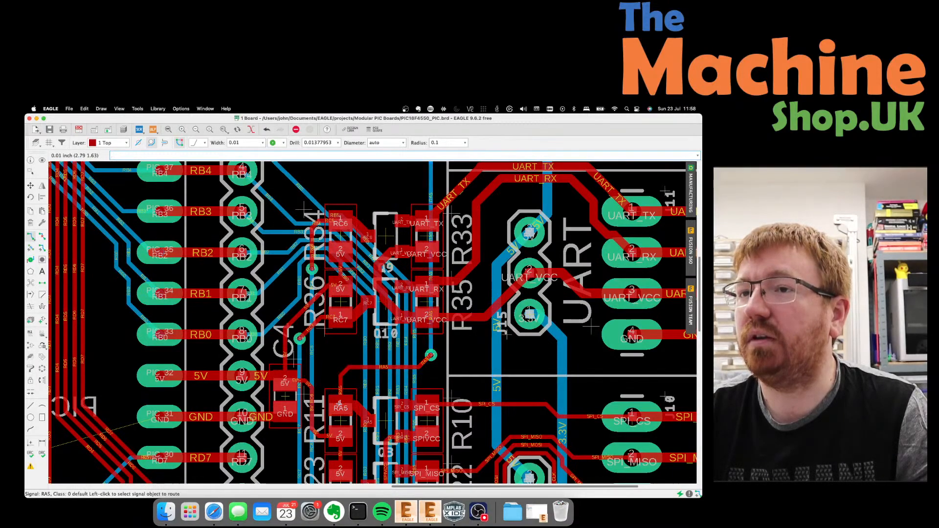
{"action": "scroll", "coordinate": [347, 338], "scroll_direction": "down", "scroll_amount": 3}
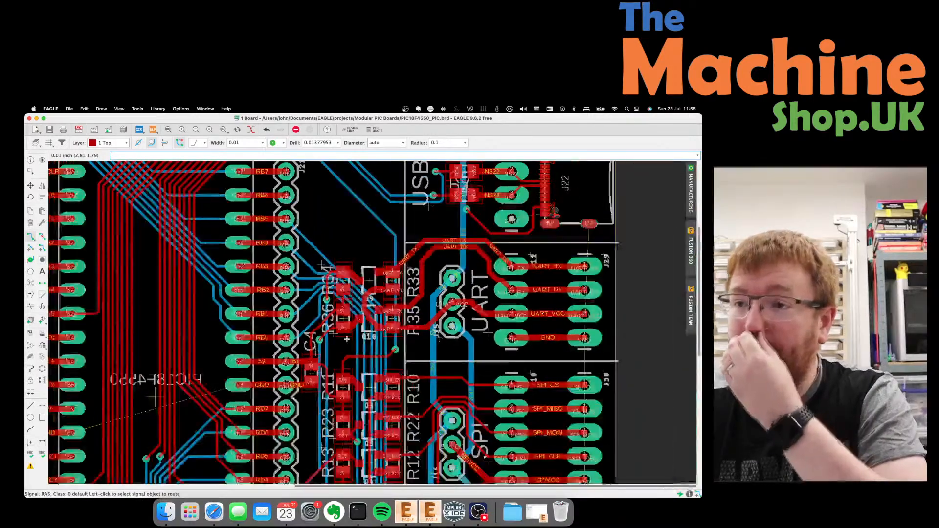
{"action": "scroll", "coordinate": [347, 339], "scroll_direction": "down", "scroll_amount": 3}
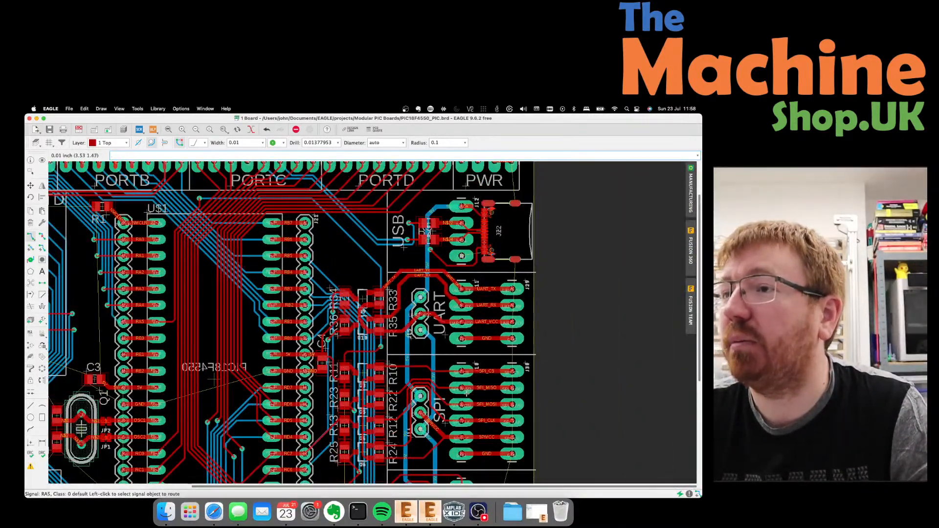
{"action": "scroll", "coordinate": [438, 303], "scroll_direction": "down", "scroll_amount": 3}
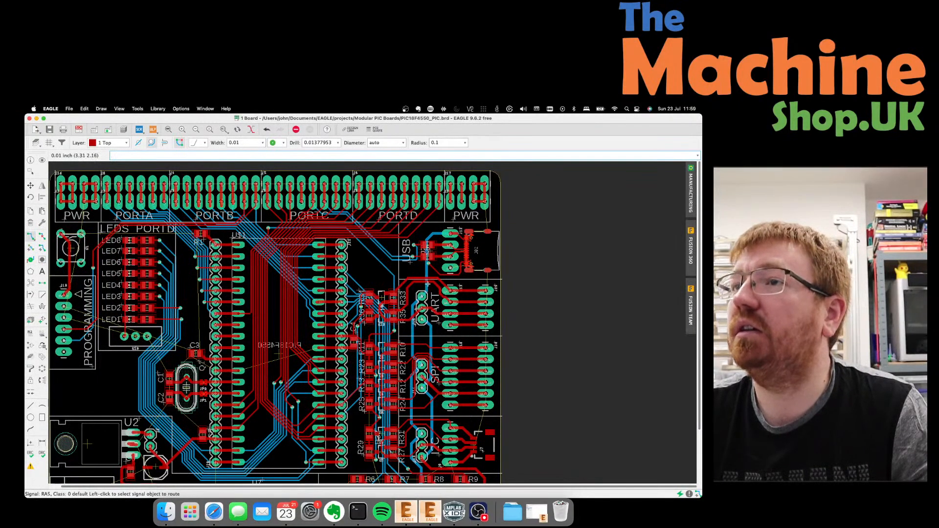
{"action": "scroll", "coordinate": [442, 272], "scroll_direction": "up", "scroll_amount": 3}
{"action": "scroll", "coordinate": [450, 270], "scroll_direction": "down", "scroll_amount": 3}
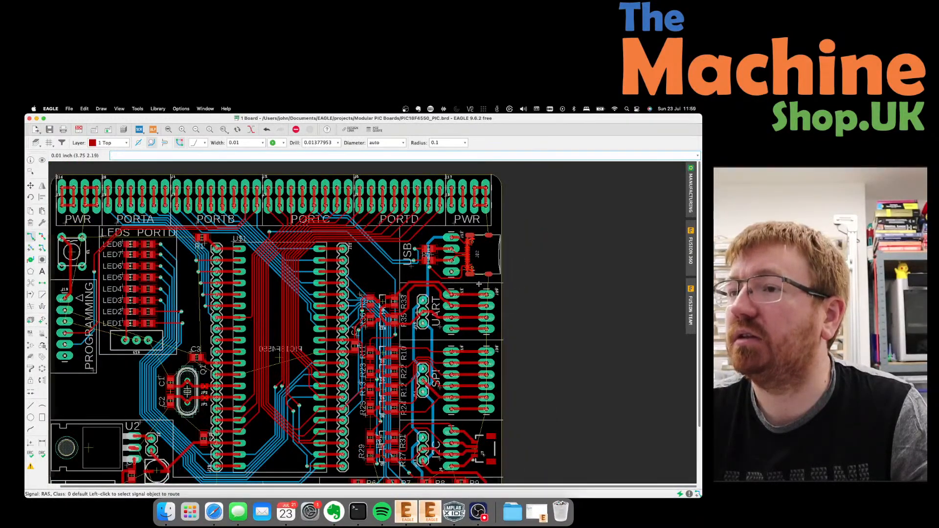
{"action": "scroll", "coordinate": [480, 287], "scroll_direction": "down", "scroll_amount": 2}
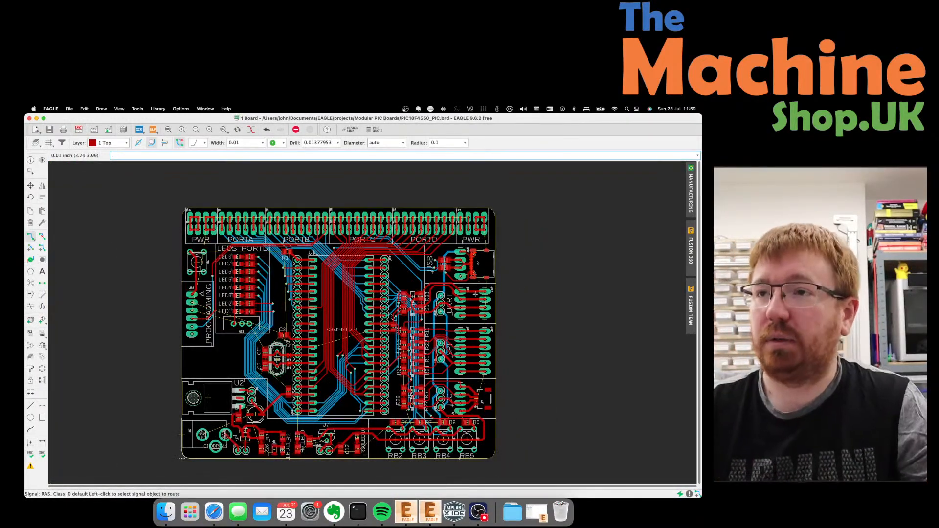
{"action": "scroll", "coordinate": [391, 335], "scroll_direction": "up", "scroll_amount": 4}
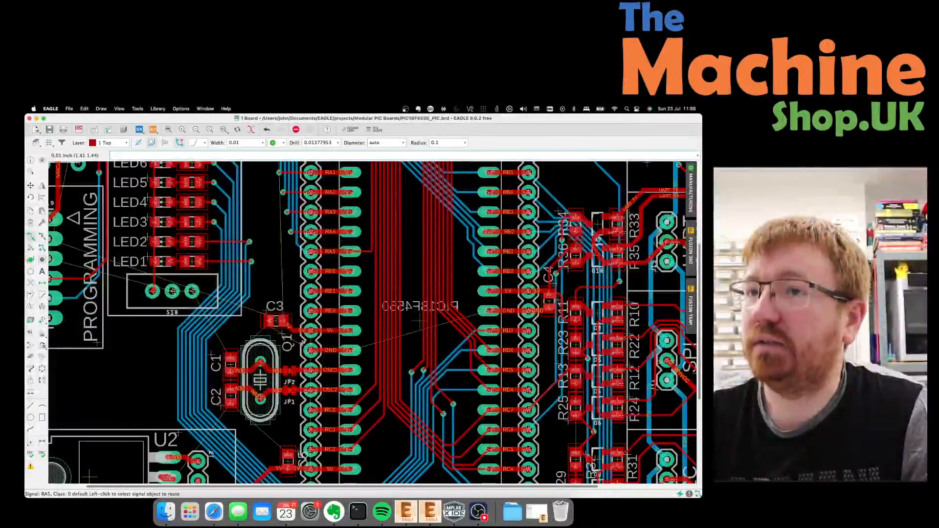
{"action": "scroll", "coordinate": [372, 327], "scroll_direction": "down", "scroll_amount": 1}
{"action": "scroll", "coordinate": [322, 328], "scroll_direction": "up", "scroll_amount": 3}
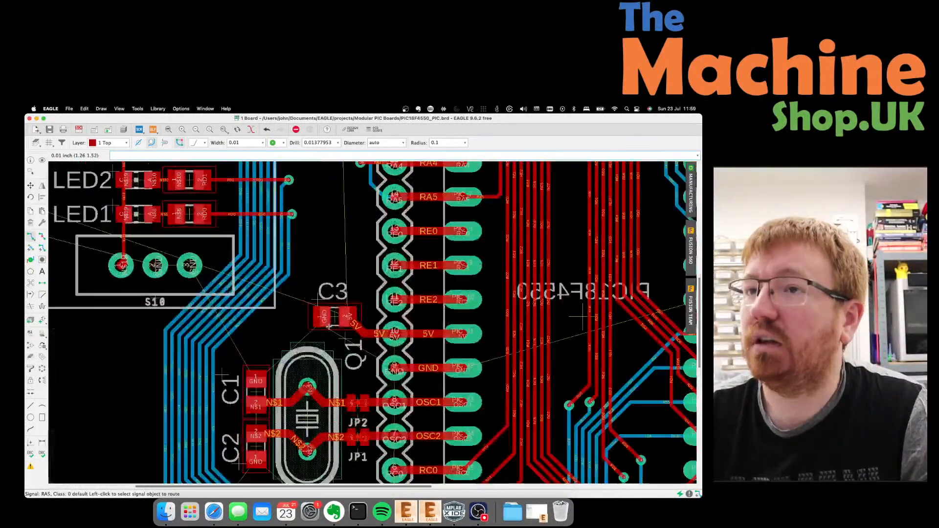
{"action": "scroll", "coordinate": [333, 332], "scroll_direction": "down", "scroll_amount": 1}
{"action": "scroll", "coordinate": [332, 331], "scroll_direction": "down", "scroll_amount": 1}
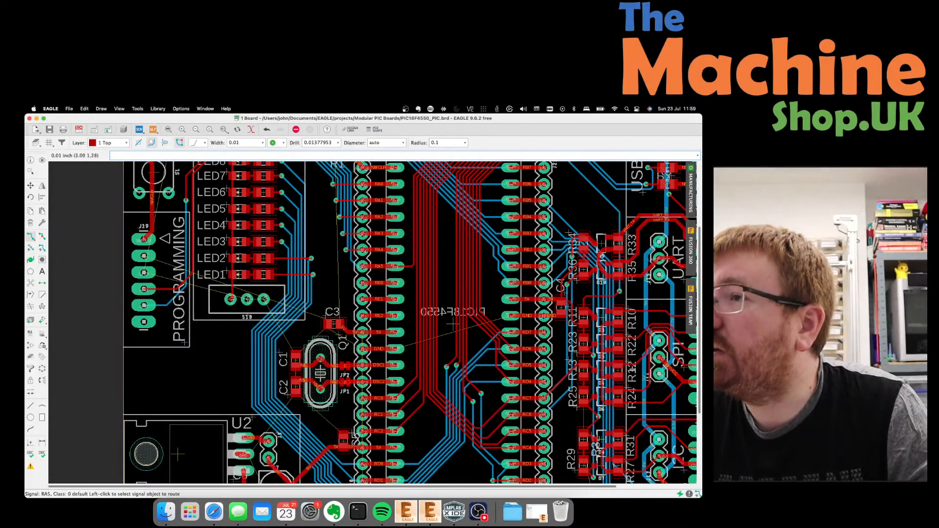
{"action": "scroll", "coordinate": [636, 366], "scroll_direction": "up", "scroll_amount": 4}
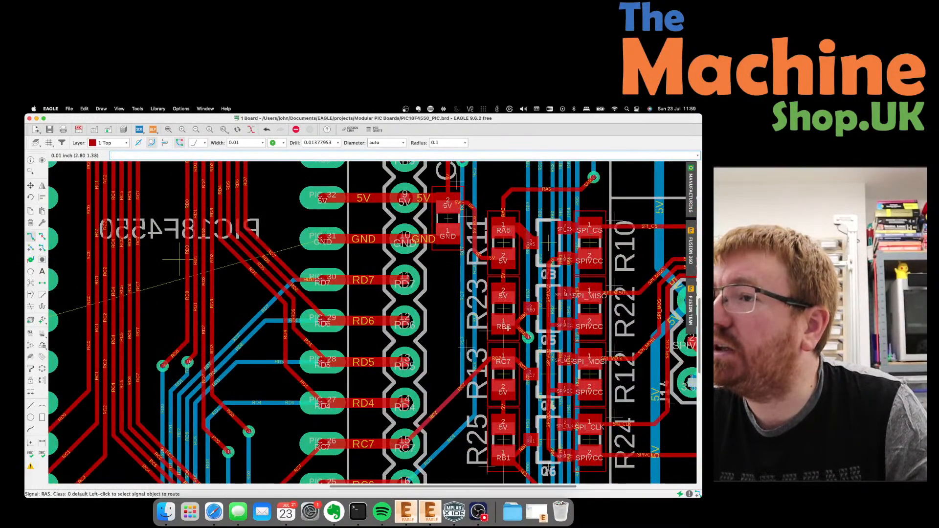
{"action": "scroll", "coordinate": [459, 326], "scroll_direction": "down", "scroll_amount": 2}
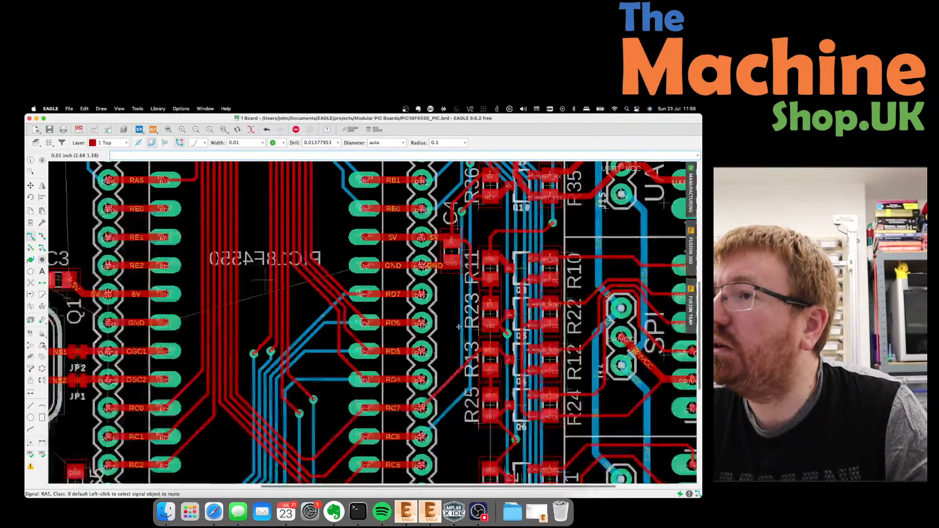
{"action": "scroll", "coordinate": [457, 331], "scroll_direction": "down", "scroll_amount": 2}
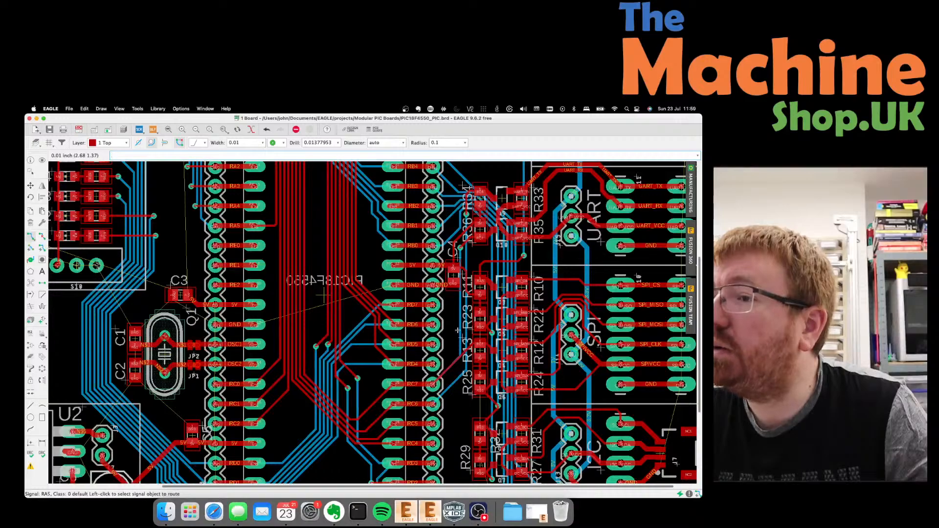
{"action": "scroll", "coordinate": [323, 296], "scroll_direction": "up", "scroll_amount": 2}
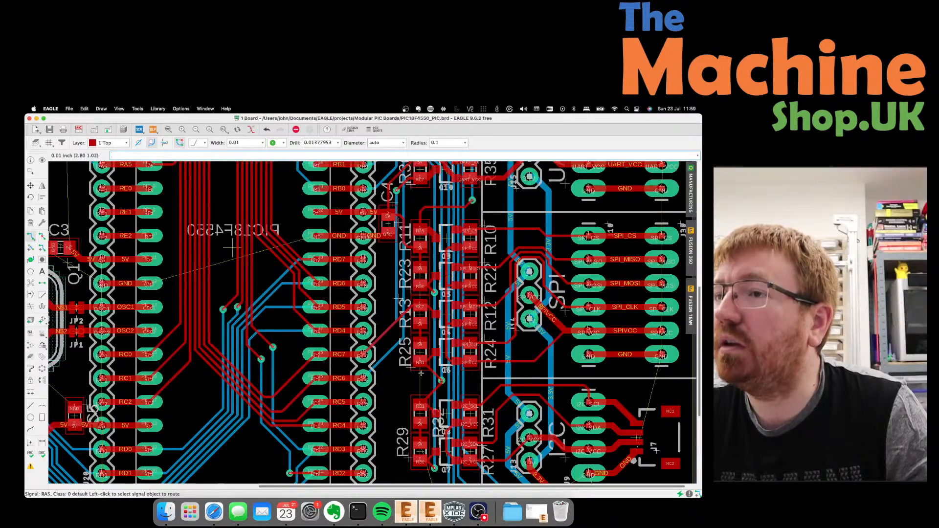
Route a 5V wire between the upper and lower 5V pads by the SPI/I2C headers.
{"action": "left_click", "coordinate": [420, 374]}
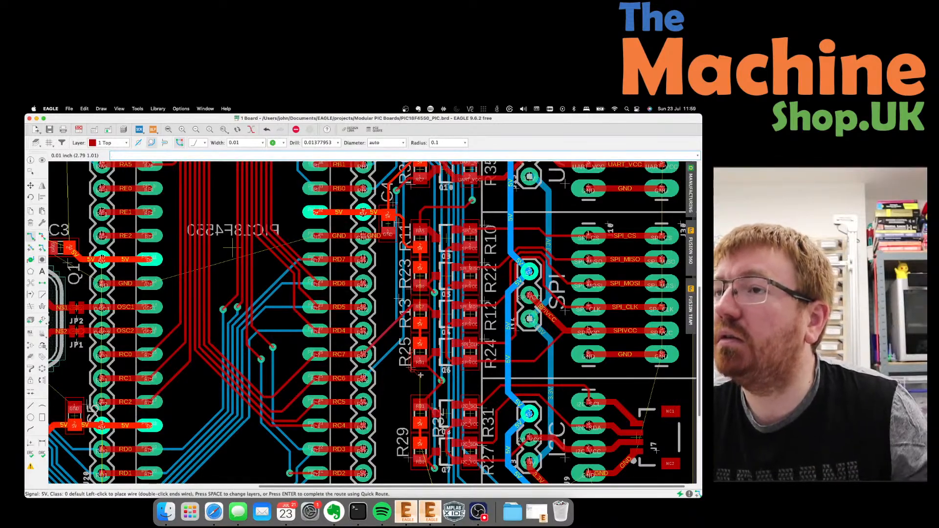
{"action": "key", "text": "Escape"}
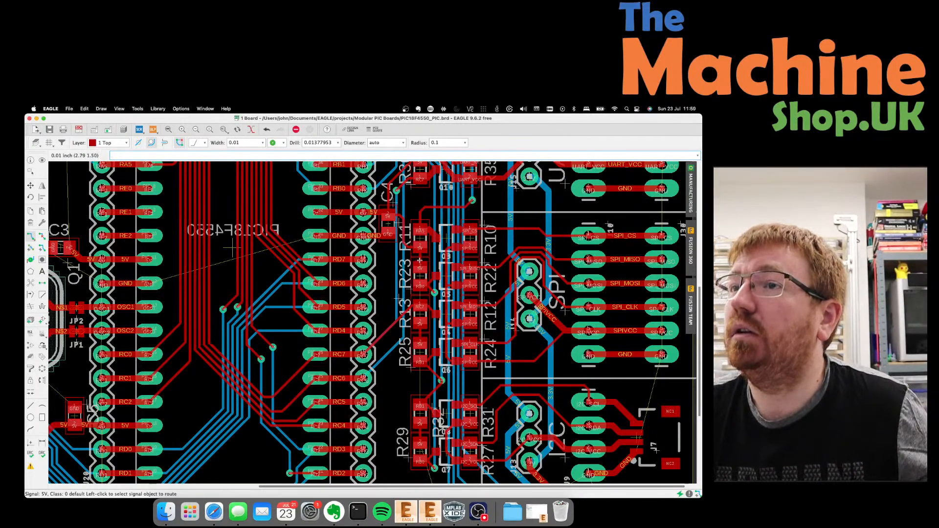
{"action": "scroll", "coordinate": [425, 273], "scroll_direction": "up", "scroll_amount": 2}
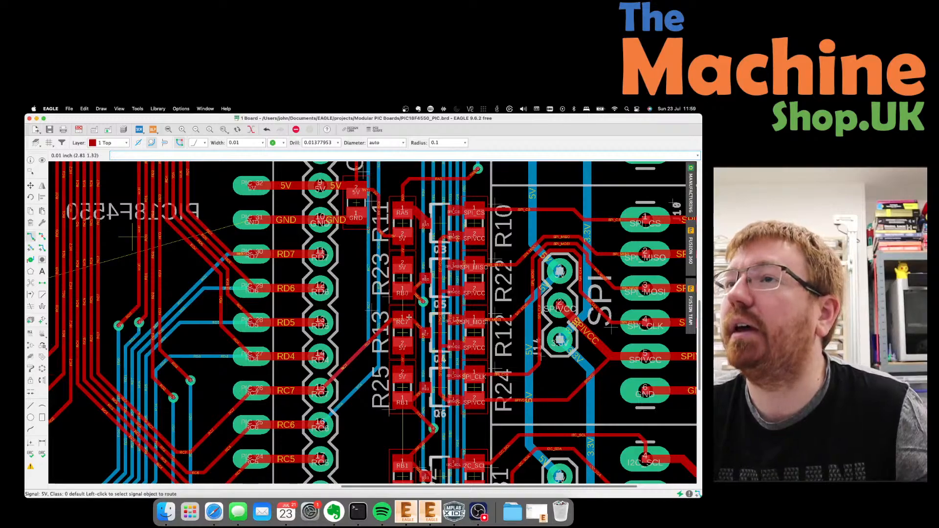
{"action": "scroll", "coordinate": [409, 317], "scroll_direction": "down", "scroll_amount": 3}
{"action": "scroll", "coordinate": [433, 281], "scroll_direction": "up", "scroll_amount": 3}
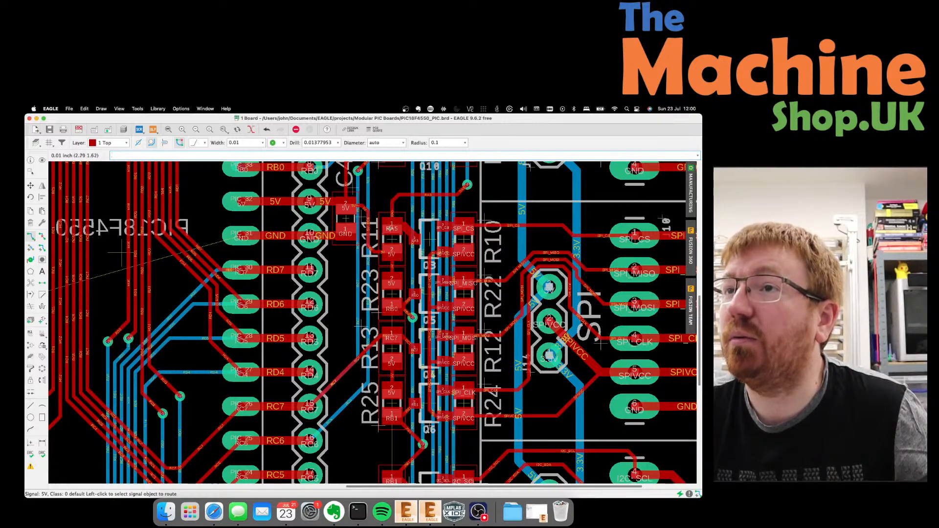
{"action": "scroll", "coordinate": [391, 229], "scroll_direction": "down", "scroll_amount": 2}
{"action": "scroll", "coordinate": [392, 373], "scroll_direction": "up", "scroll_amount": 5}
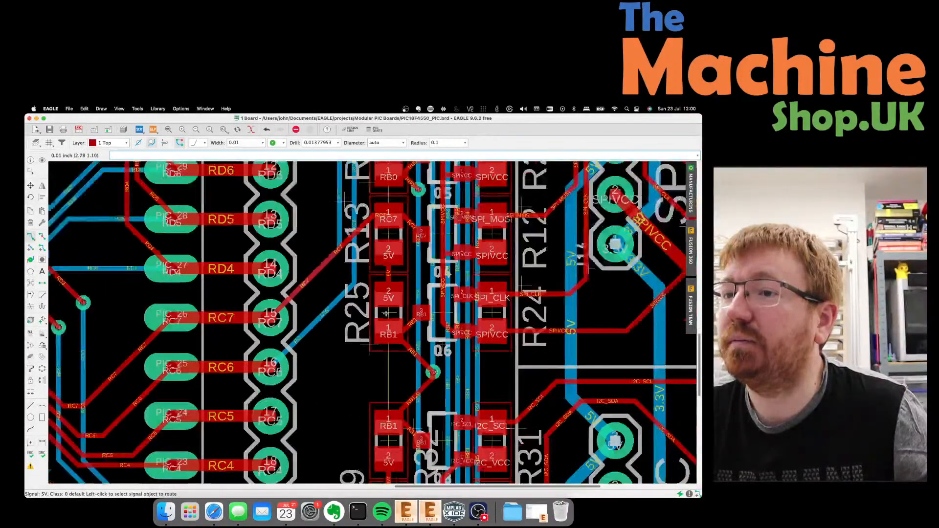
{"action": "scroll", "coordinate": [385, 314], "scroll_direction": "down", "scroll_amount": 3}
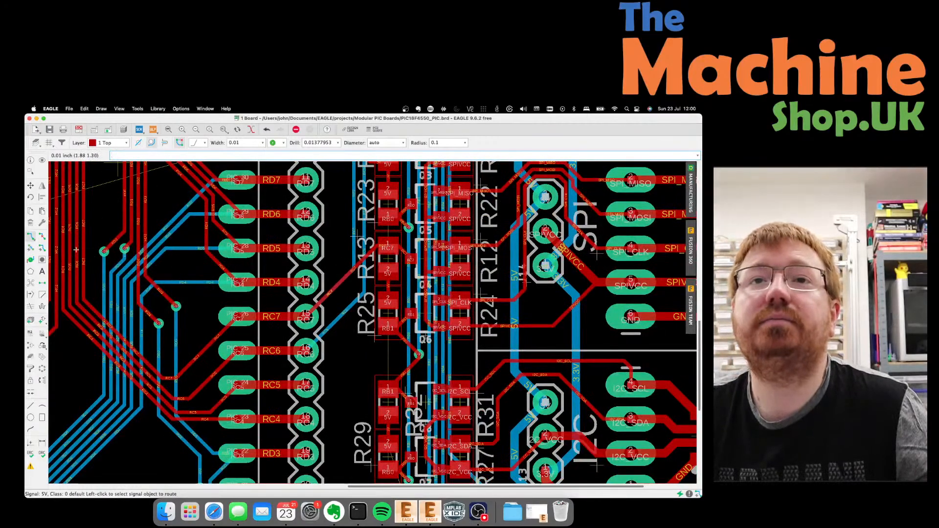
{"action": "left_click", "coordinate": [393, 295]}
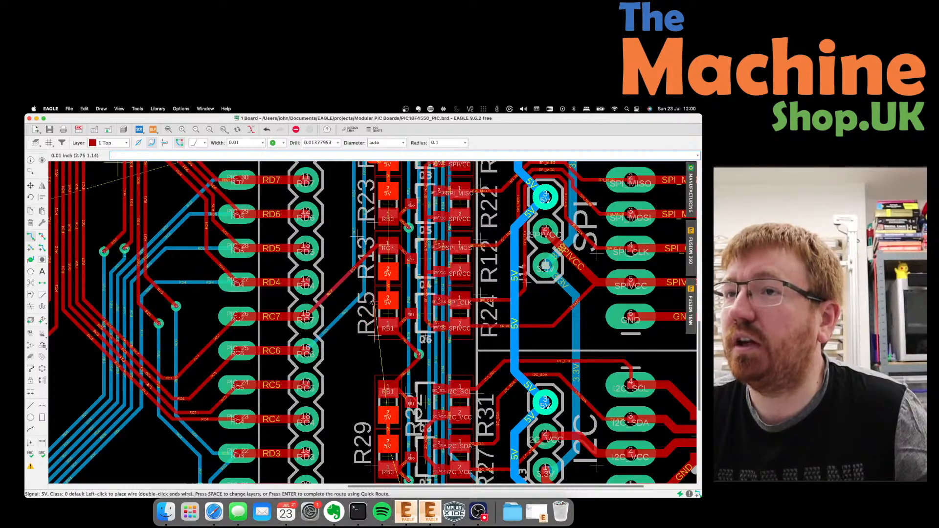
{"action": "left_click", "coordinate": [392, 418]}
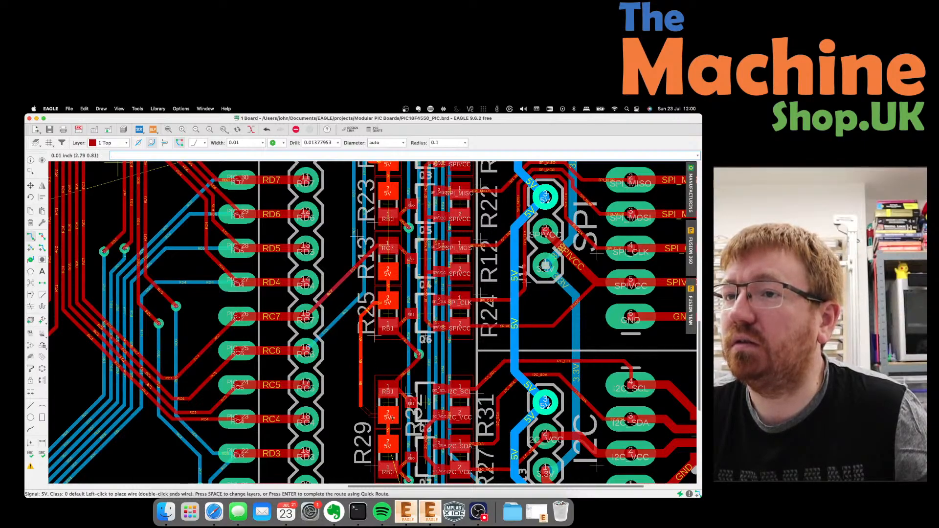
Route a 5V wire with one corner from the bottom 5V pad up to R29's 5V pad.
{"action": "scroll", "coordinate": [351, 300], "scroll_direction": "down", "scroll_amount": 3}
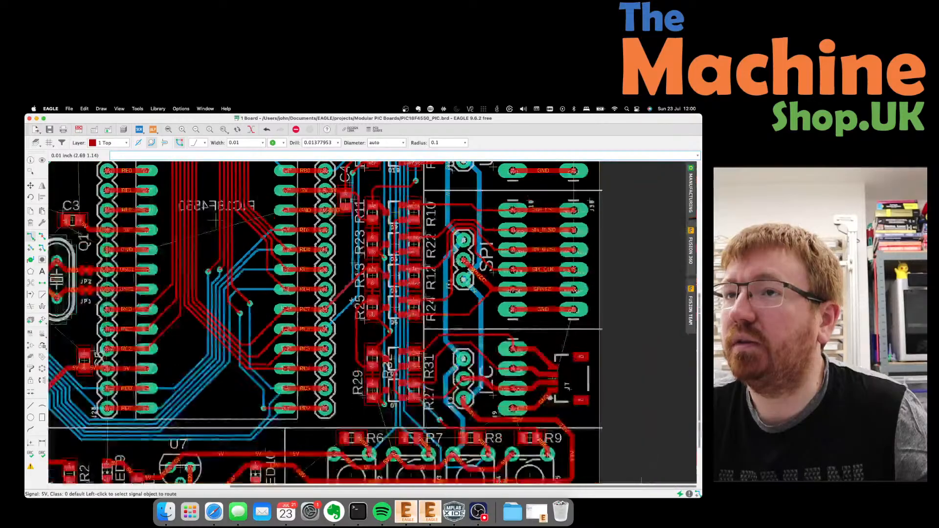
{"action": "scroll", "coordinate": [376, 343], "scroll_direction": "up", "scroll_amount": 6}
{"action": "scroll", "coordinate": [439, 279], "scroll_direction": "down", "scroll_amount": 2}
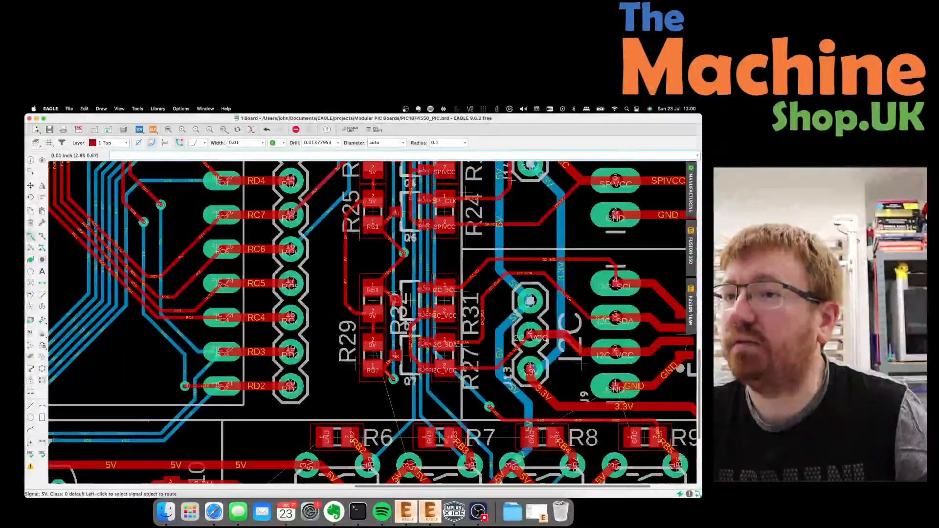
{"action": "left_click", "coordinate": [414, 476]}
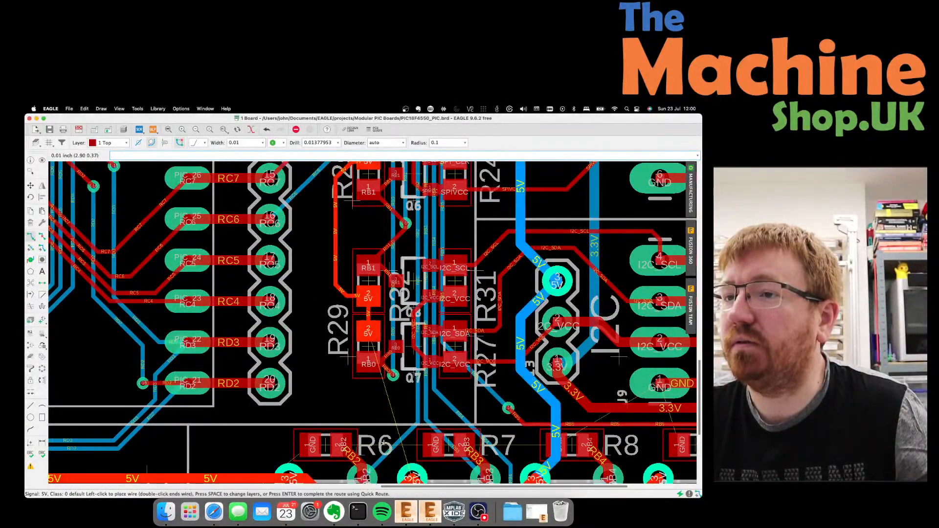
{"action": "left_click", "coordinate": [344, 331]}
{"action": "left_click", "coordinate": [367, 332]}
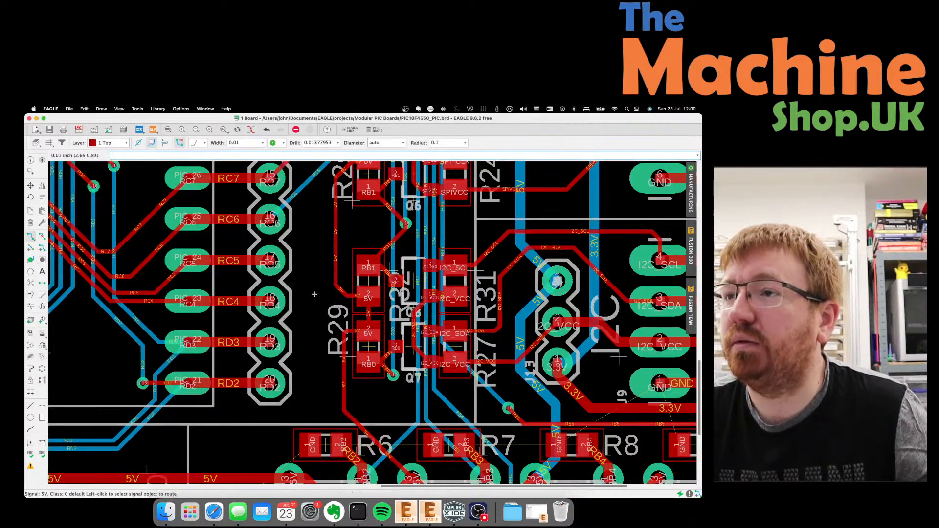
{"action": "scroll", "coordinate": [315, 294], "scroll_direction": "down", "scroll_amount": 3}
{"action": "scroll", "coordinate": [321, 372], "scroll_direction": "up", "scroll_amount": 2}
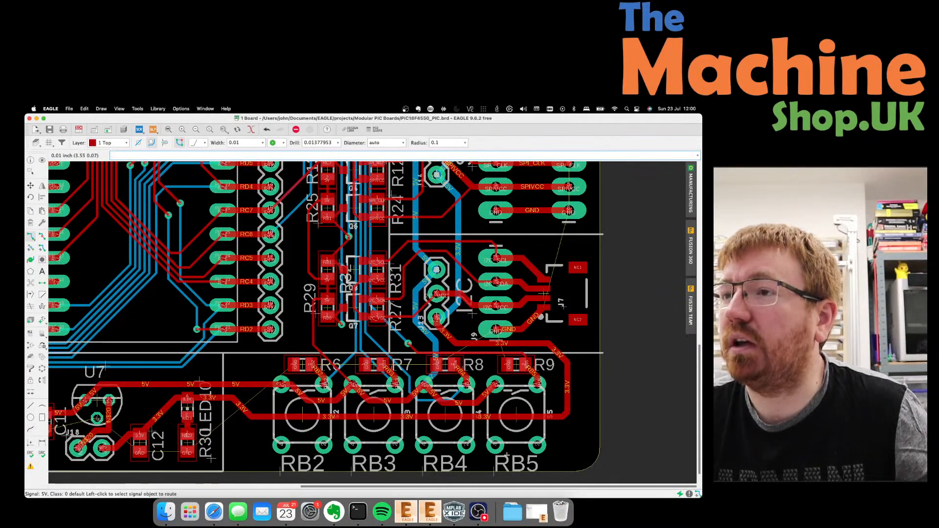
{"action": "scroll", "coordinate": [506, 454], "scroll_direction": "down", "scroll_amount": 3}
{"action": "scroll", "coordinate": [509, 457], "scroll_direction": "down", "scroll_amount": 1}
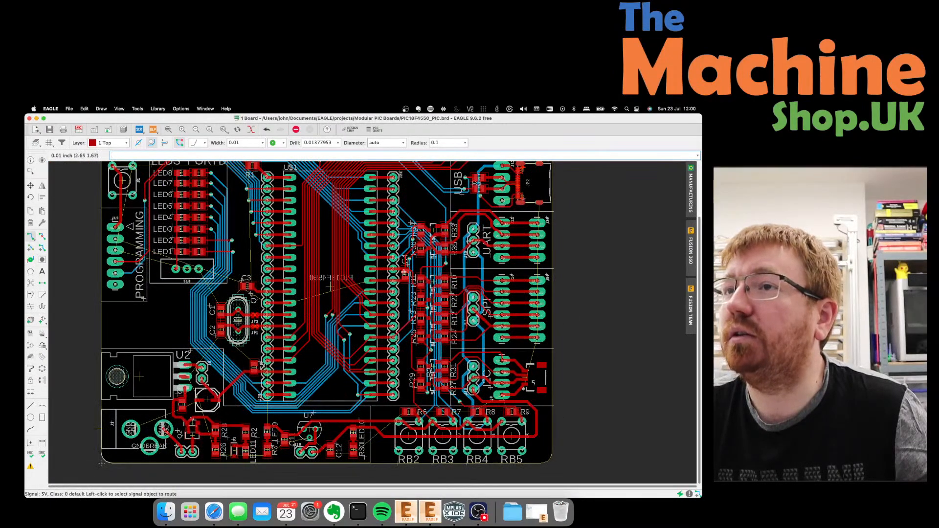
{"action": "scroll", "coordinate": [405, 272], "scroll_direction": "up", "scroll_amount": 3}
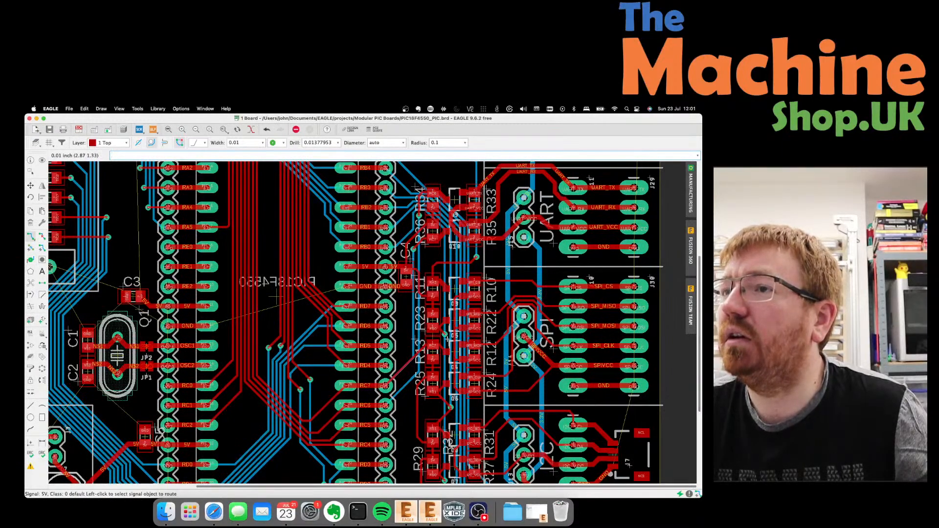
{"action": "scroll", "coordinate": [446, 338], "scroll_direction": "up", "scroll_amount": 5}
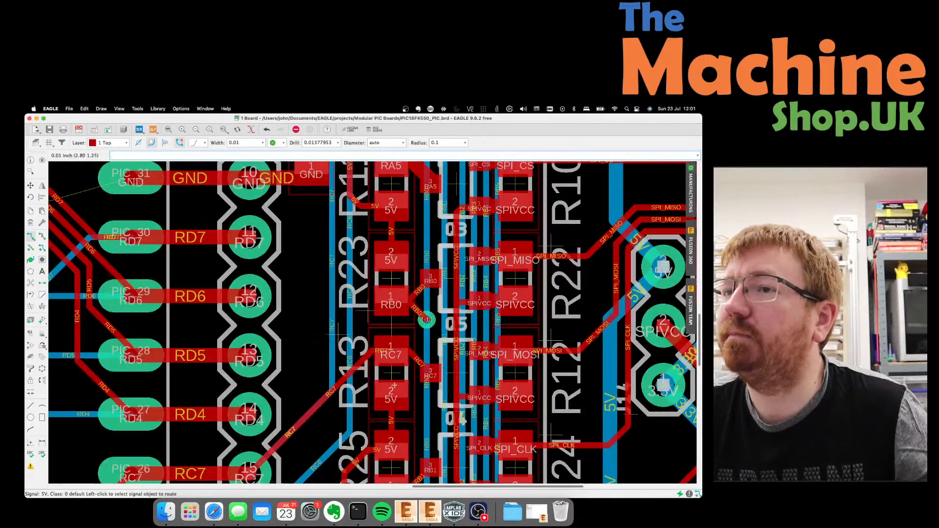
{"action": "scroll", "coordinate": [391, 398], "scroll_direction": "down", "scroll_amount": 5}
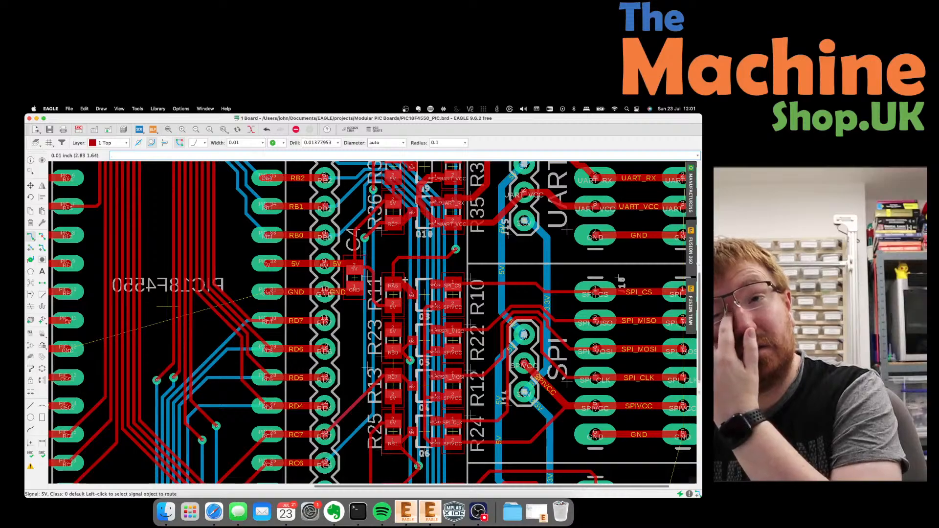
{"action": "scroll", "coordinate": [405, 280], "scroll_direction": "down", "scroll_amount": 3}
{"action": "scroll", "coordinate": [147, 298], "scroll_direction": "up", "scroll_amount": 2}
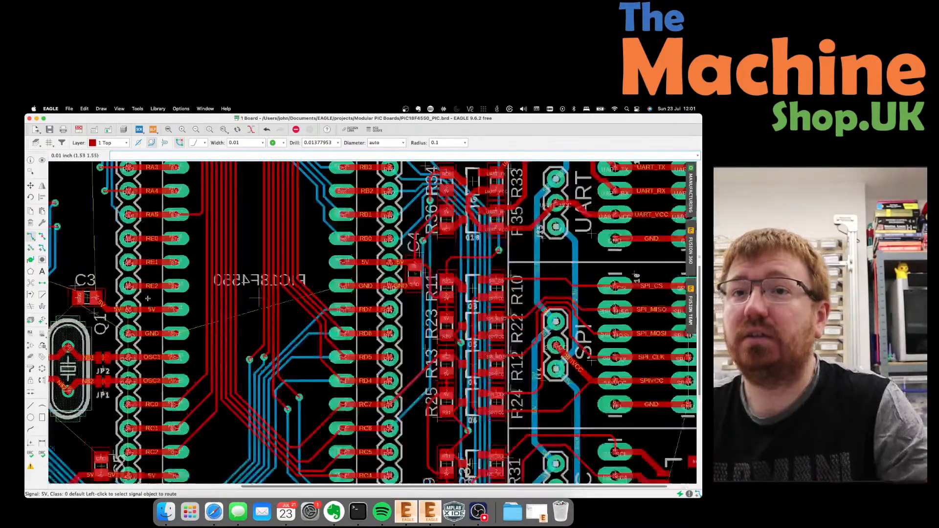
{"action": "scroll", "coordinate": [147, 298], "scroll_direction": "up", "scroll_amount": 2}
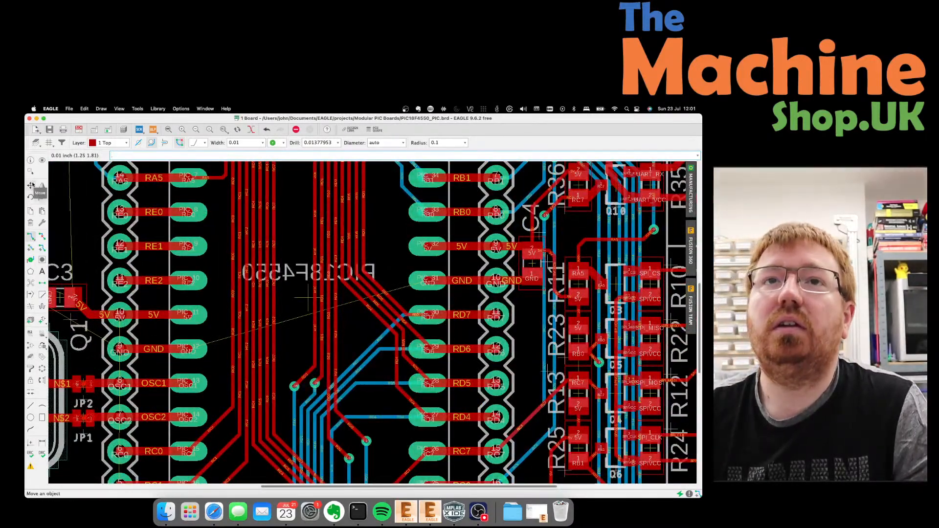
Route a 0.024-wide 5V wire on layer 16 Bottom from PIC pad 11 to pad 32.
{"action": "left_click", "coordinate": [261, 142]}
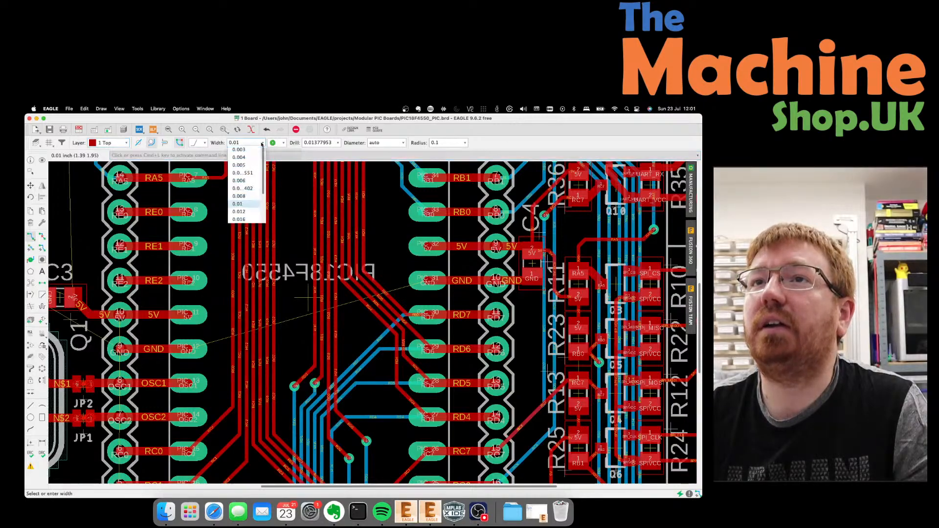
{"action": "scroll", "coordinate": [246, 196], "scroll_direction": "down", "scroll_amount": 3}
{"action": "left_click", "coordinate": [246, 192]}
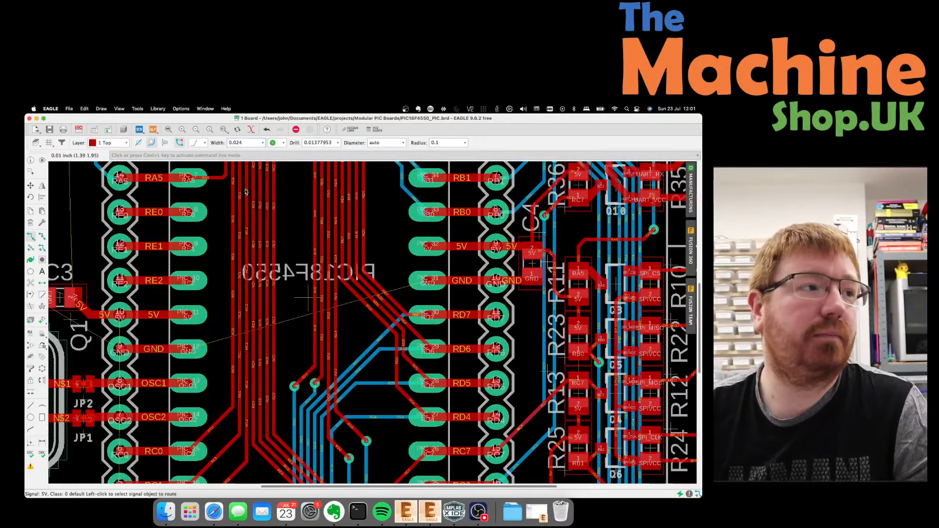
{"action": "left_click", "coordinate": [430, 248]}
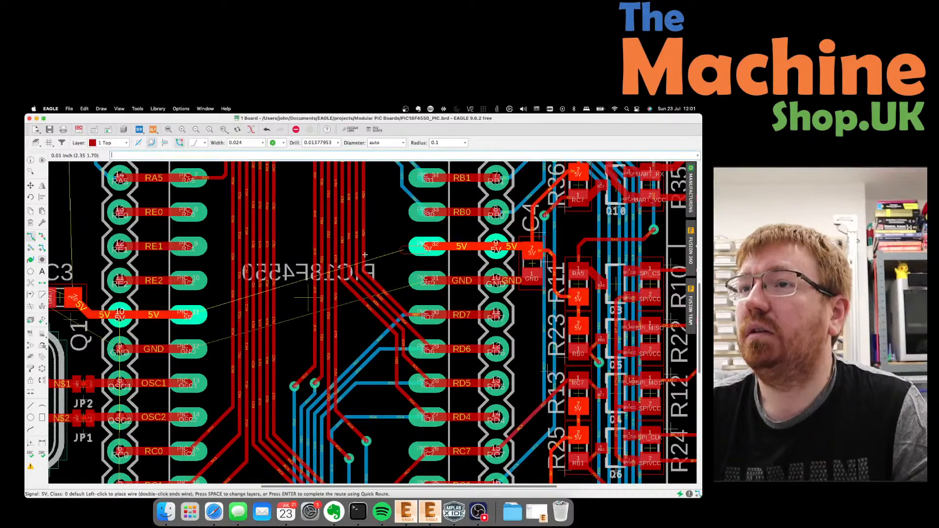
{"action": "key", "text": "Escape"}
{"action": "left_click", "coordinate": [117, 144]}
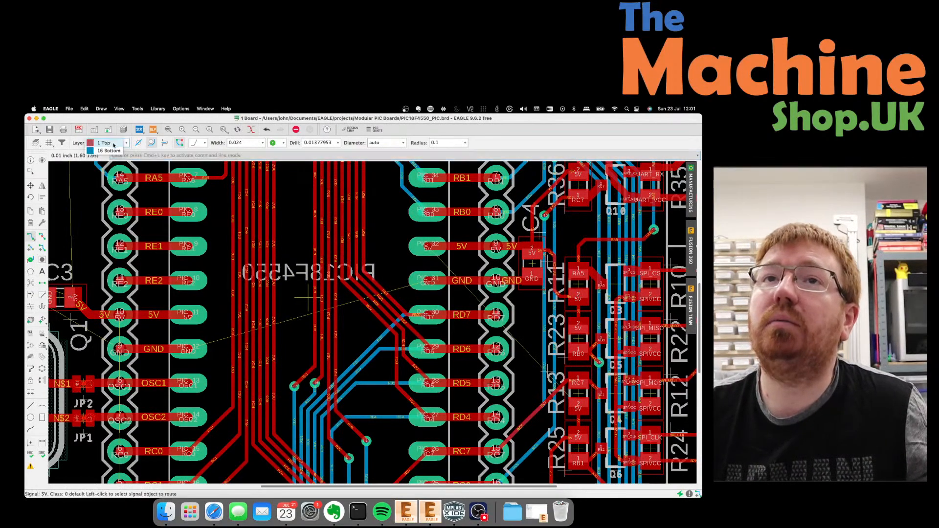
{"action": "left_click", "coordinate": [113, 151]}
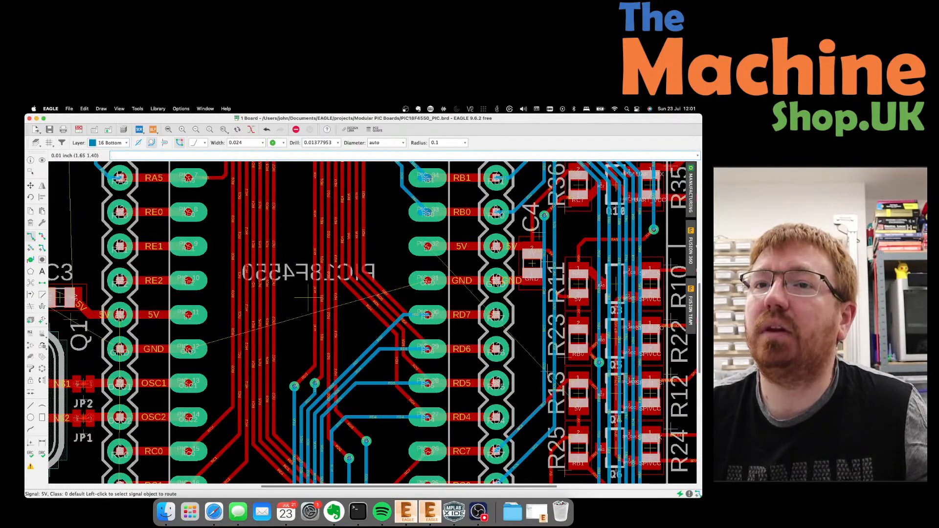
{"action": "left_click", "coordinate": [189, 316]}
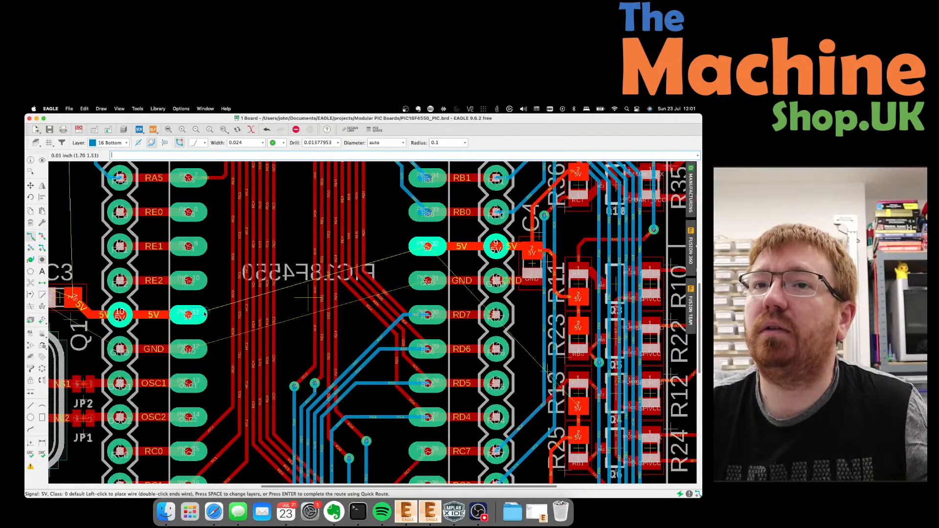
{"action": "scroll", "coordinate": [271, 290], "scroll_direction": "up", "scroll_amount": 1}
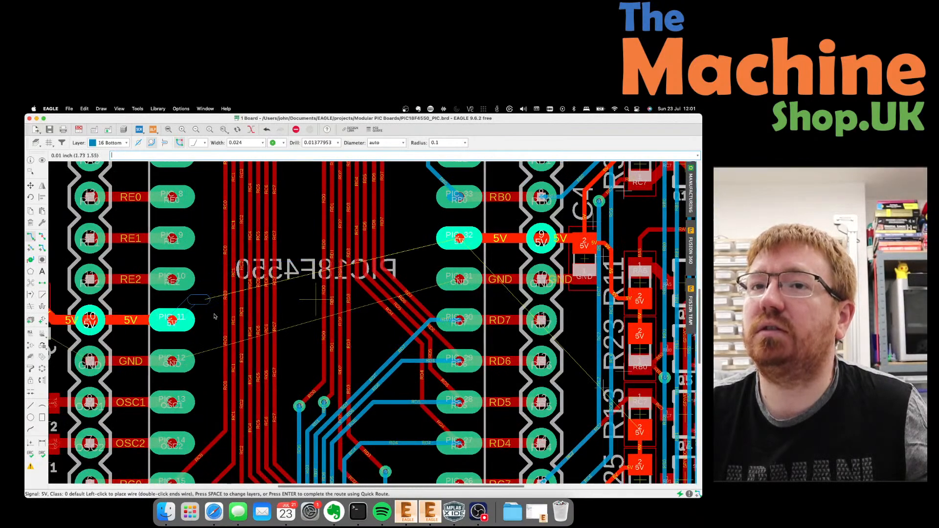
{"action": "left_click", "coordinate": [233, 320]}
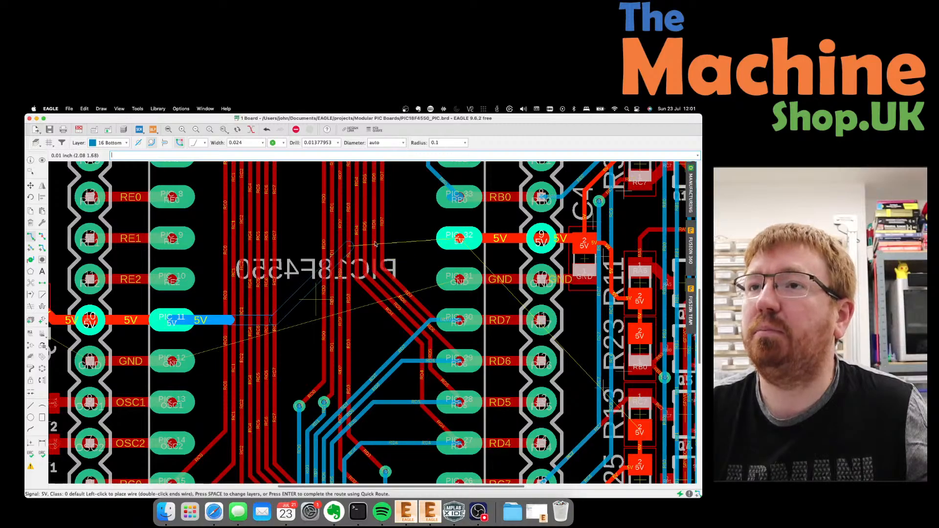
{"action": "left_click", "coordinate": [407, 238]}
{"action": "left_click", "coordinate": [457, 239]}
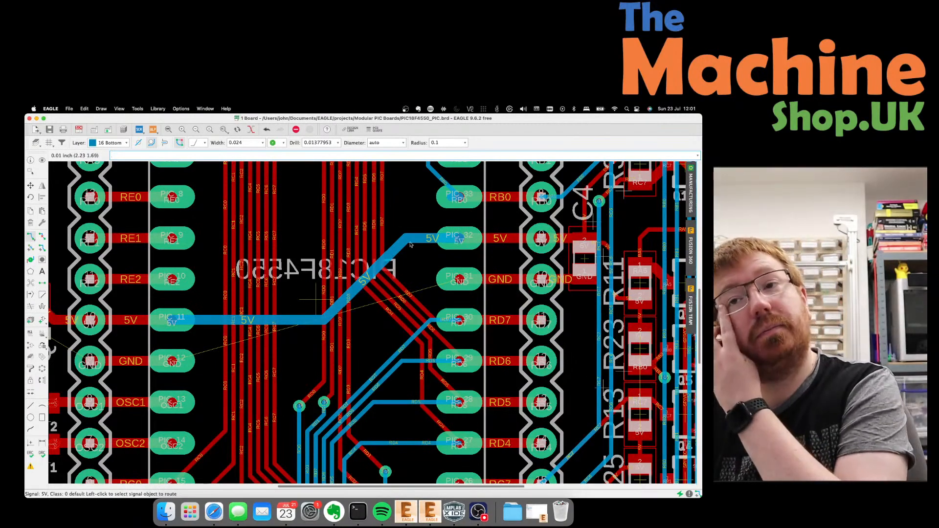
Switch the trace width to 0.01 and route a 5V trace from R1's pad to C3's pad.
{"action": "scroll", "coordinate": [376, 240], "scroll_direction": "down", "scroll_amount": 2}
{"action": "scroll", "coordinate": [377, 241], "scroll_direction": "down", "scroll_amount": 2}
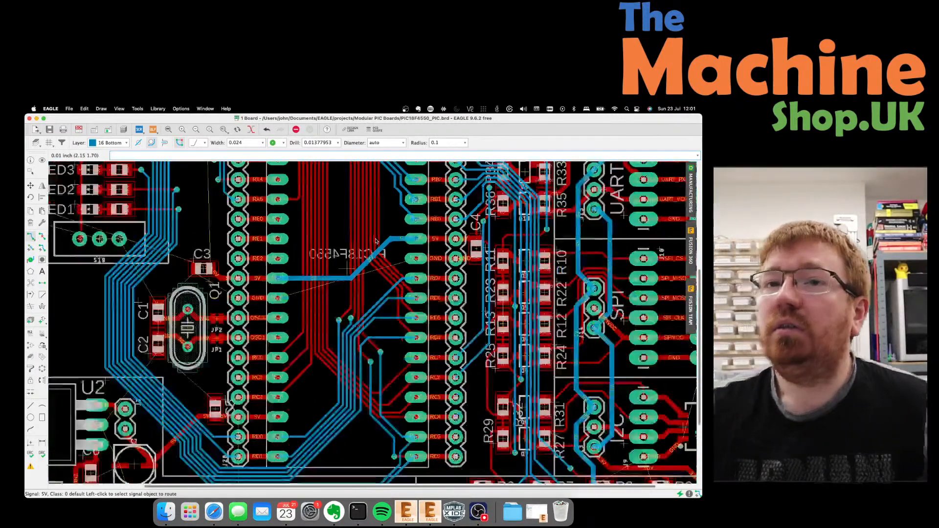
{"action": "scroll", "coordinate": [336, 287], "scroll_direction": "down", "scroll_amount": 4}
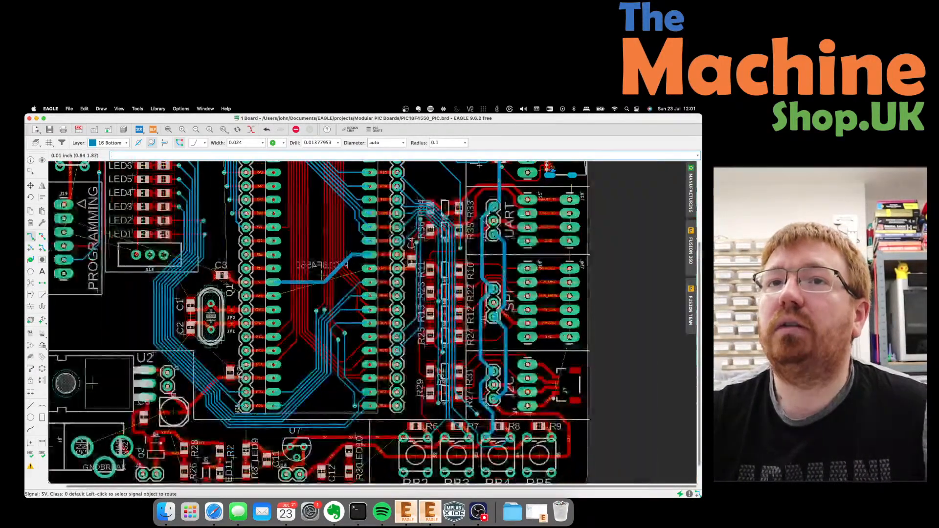
{"action": "scroll", "coordinate": [249, 278], "scroll_direction": "down", "scroll_amount": 4}
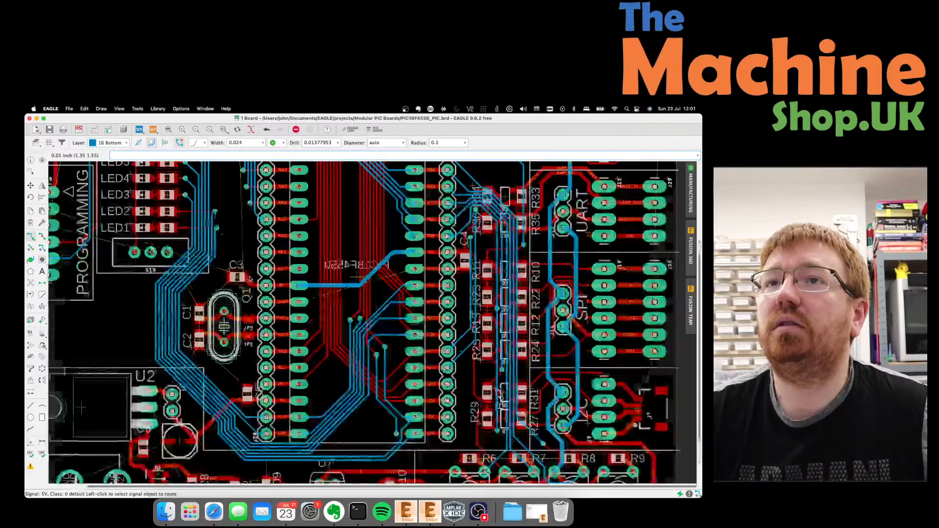
{"action": "scroll", "coordinate": [237, 206], "scroll_direction": "up", "scroll_amount": 6}
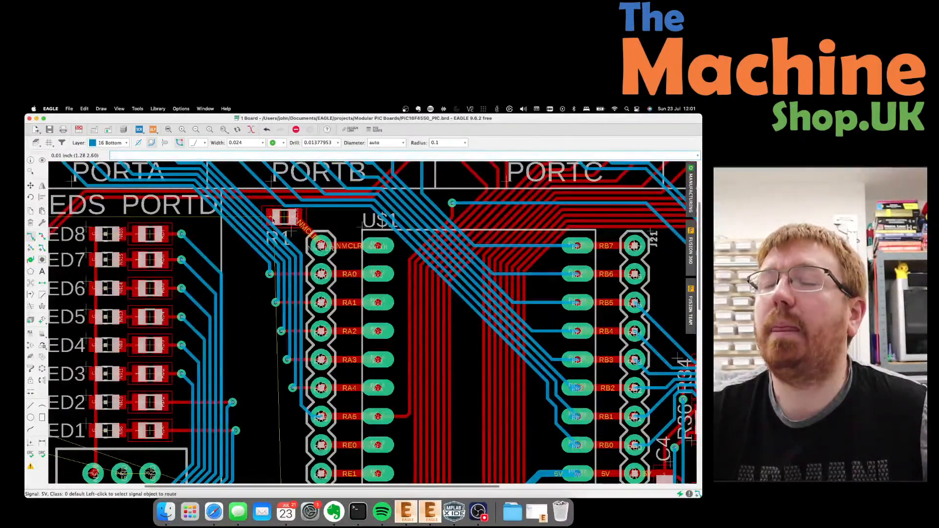
{"action": "scroll", "coordinate": [331, 225], "scroll_direction": "down", "scroll_amount": 1}
{"action": "scroll", "coordinate": [332, 226], "scroll_direction": "down", "scroll_amount": 1}
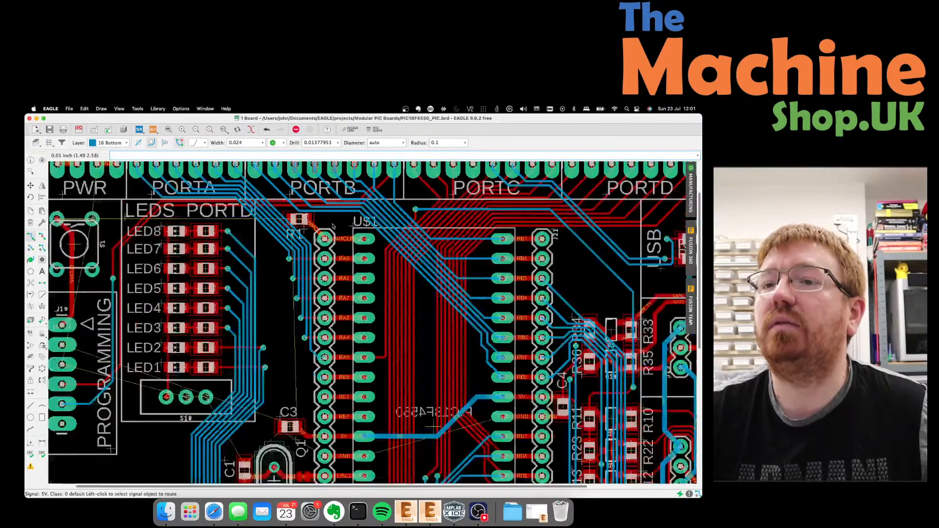
{"action": "left_click", "coordinate": [295, 427]}
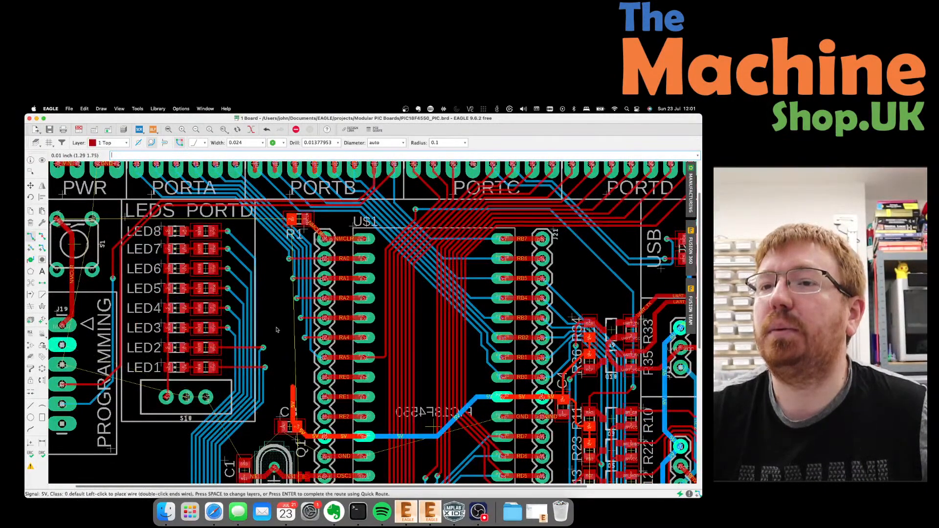
{"action": "key", "text": "Escape"}
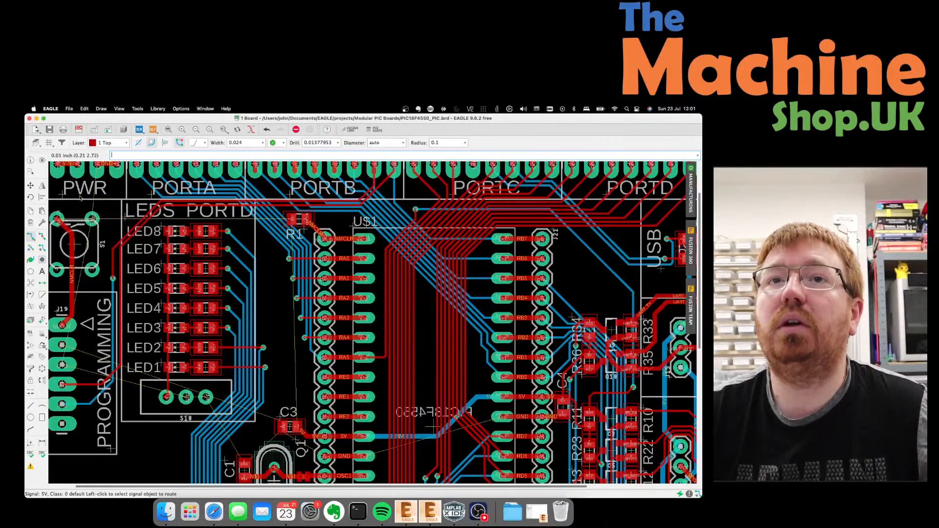
{"action": "left_click", "coordinate": [263, 143]}
{"action": "left_click", "coordinate": [239, 188]}
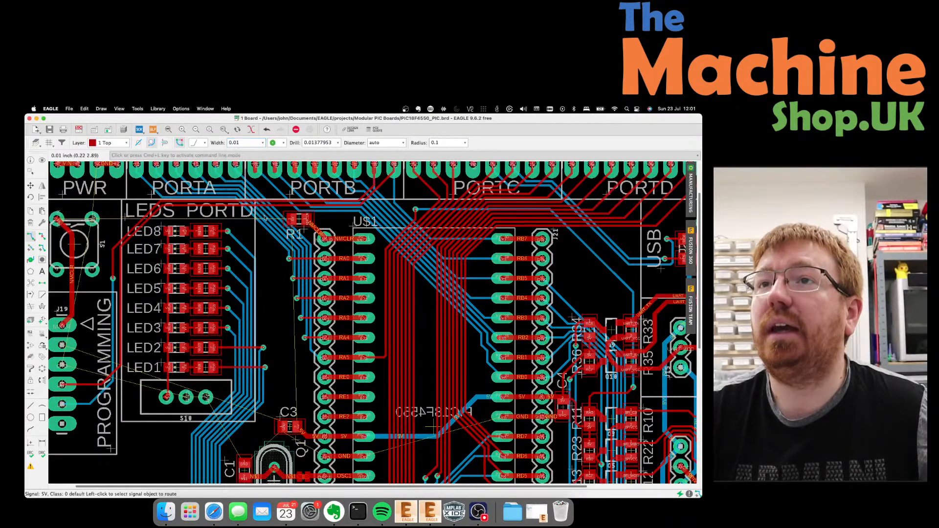
{"action": "left_click", "coordinate": [292, 219]}
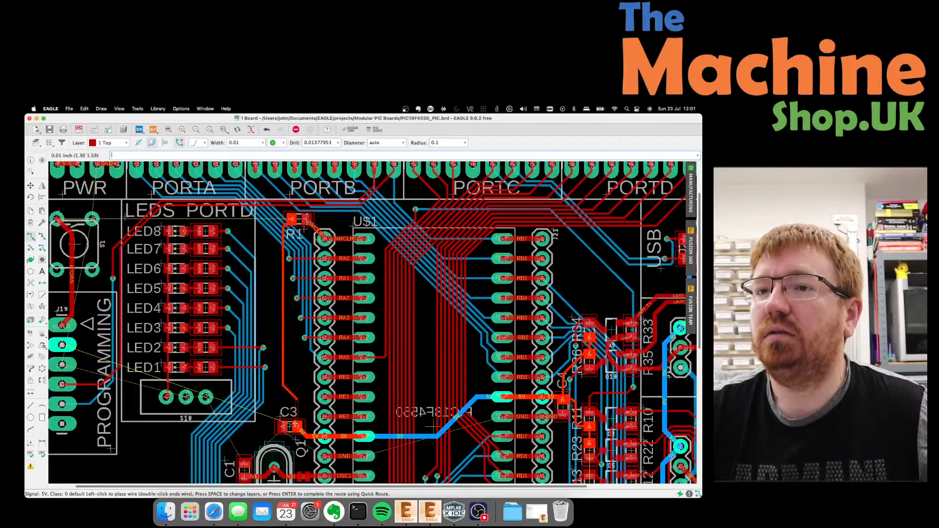
{"action": "left_click", "coordinate": [297, 427]}
Shift switch S1 down and rotate R1 vertical, placing it beside the RA0 pin.
{"action": "scroll", "coordinate": [431, 427], "scroll_direction": "down", "scroll_amount": 3}
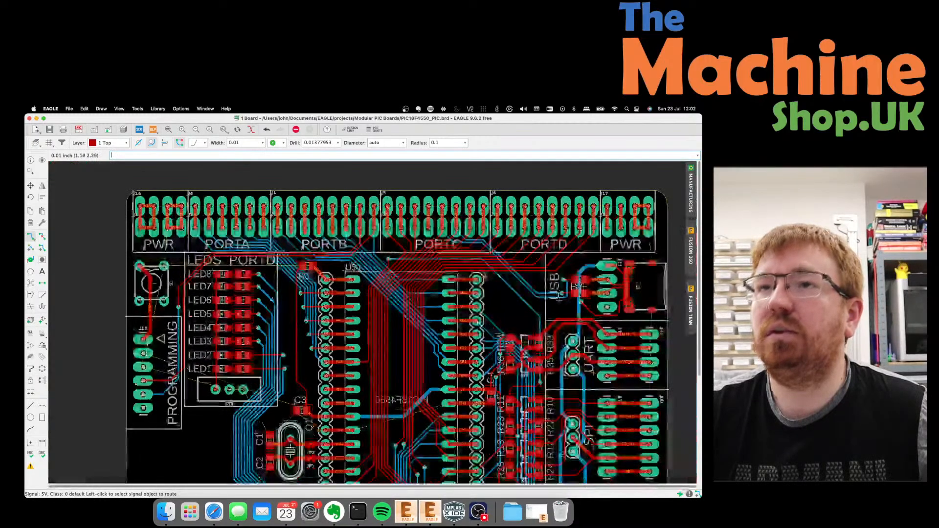
{"action": "scroll", "coordinate": [158, 269], "scroll_direction": "up", "scroll_amount": 5}
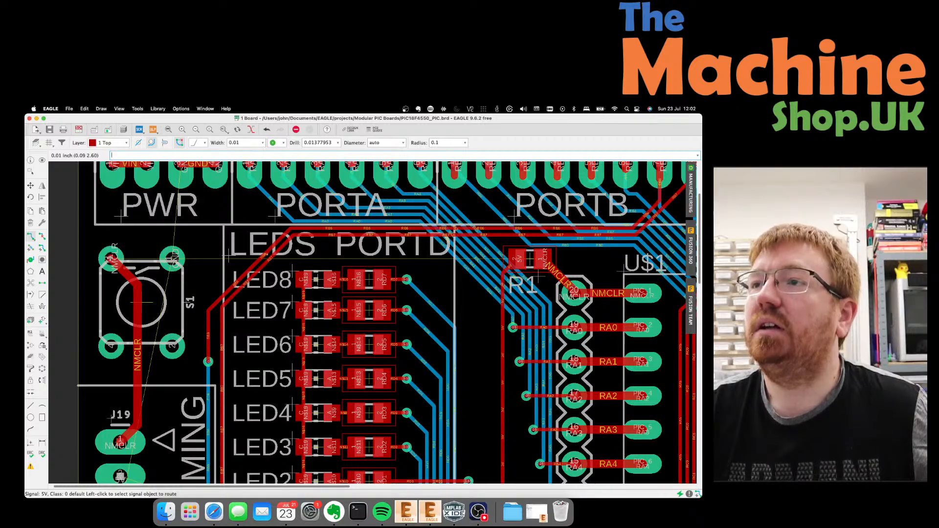
{"action": "left_click", "coordinate": [30, 186]}
{"action": "left_click", "coordinate": [141, 303]}
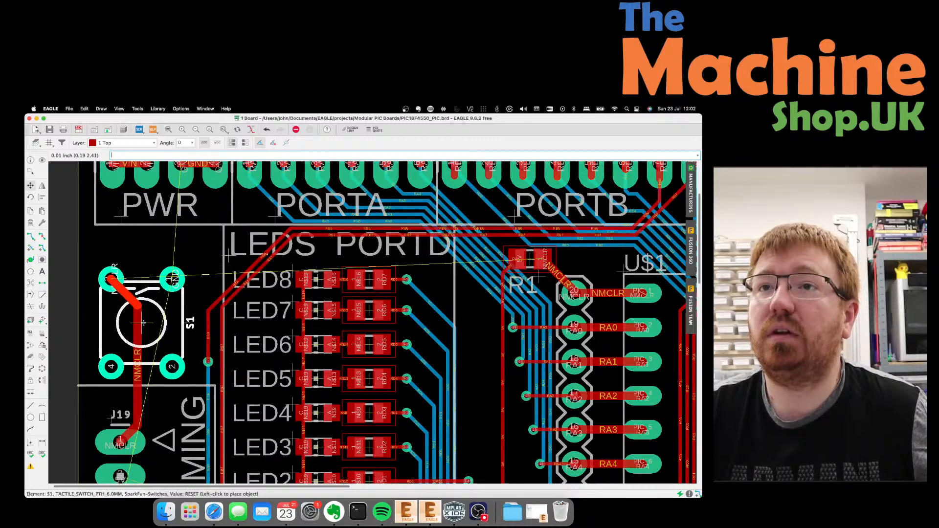
{"action": "left_click", "coordinate": [143, 323]}
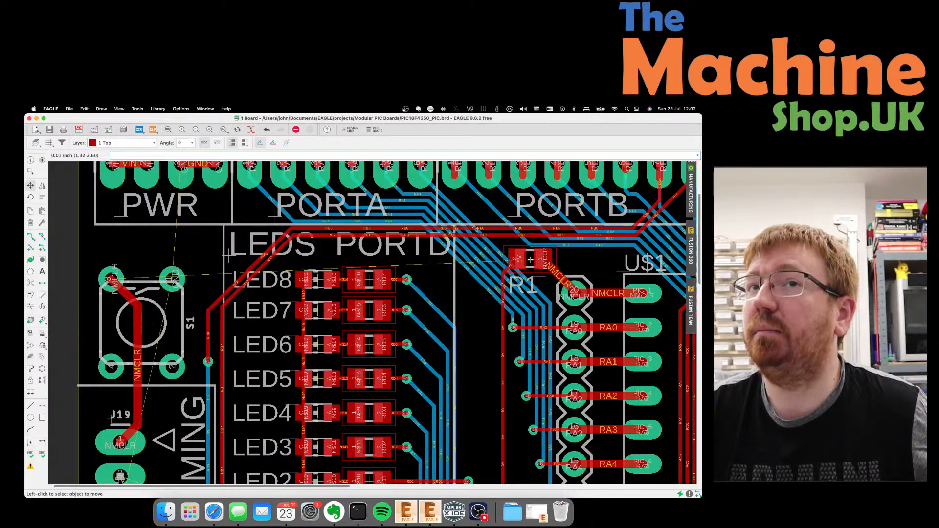
{"action": "left_click", "coordinate": [529, 260]}
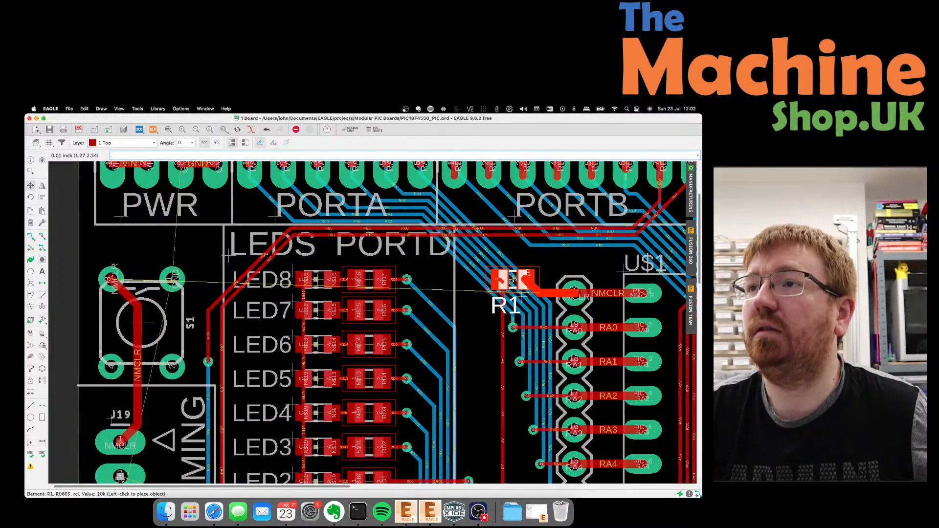
{"action": "right_click", "coordinate": [512, 280]}
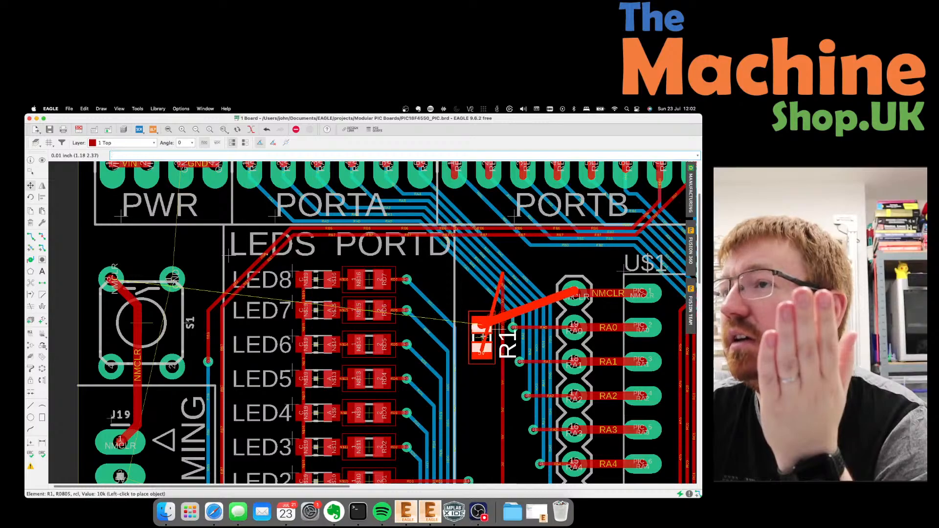
{"action": "left_click", "coordinate": [483, 337]}
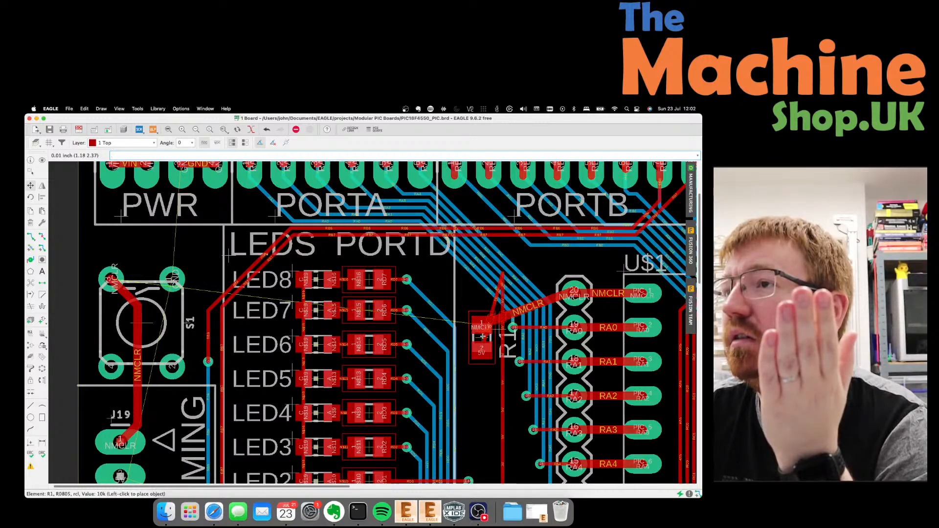
Rip up the three NMCLR traces around R1, leaving them as airwires.
{"action": "left_click", "coordinate": [42, 236]}
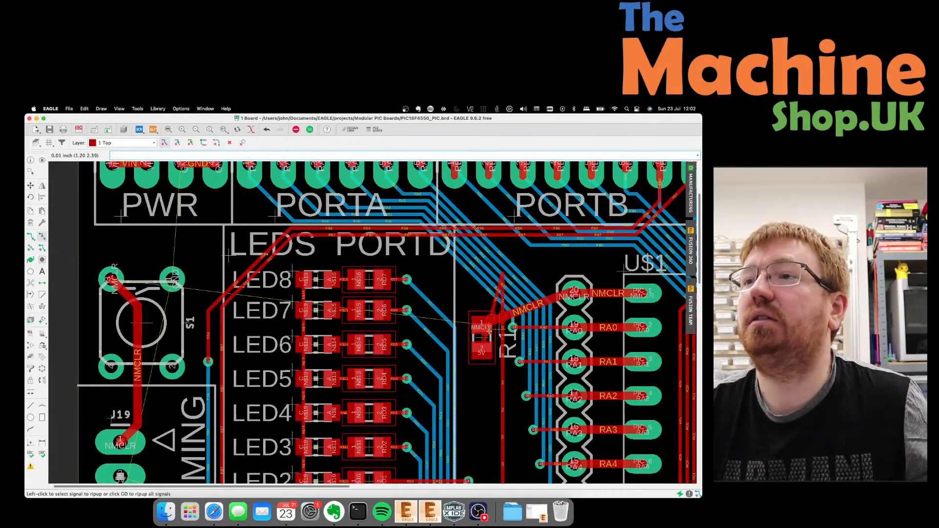
{"action": "left_click", "coordinate": [511, 313]}
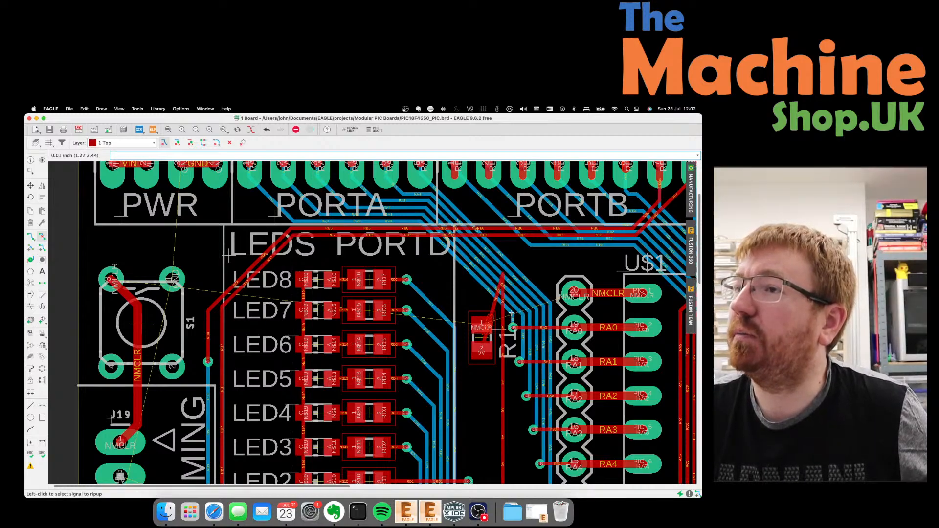
{"action": "left_click", "coordinate": [489, 326]}
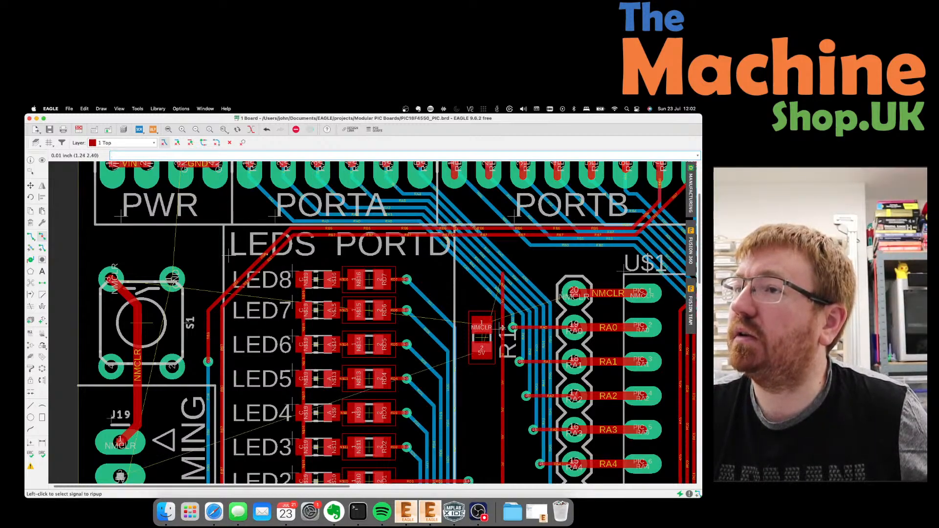
{"action": "left_click", "coordinate": [503, 327]}
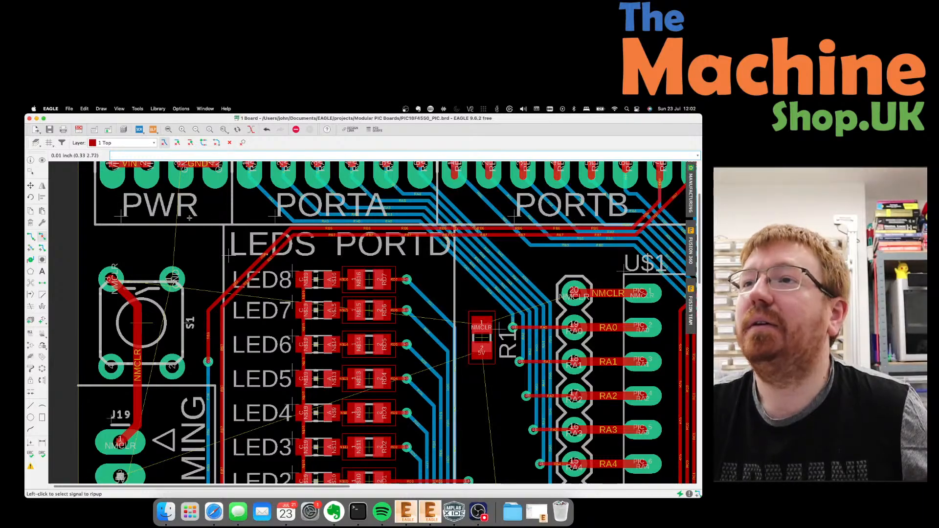
{"action": "left_click", "coordinate": [30, 236]}
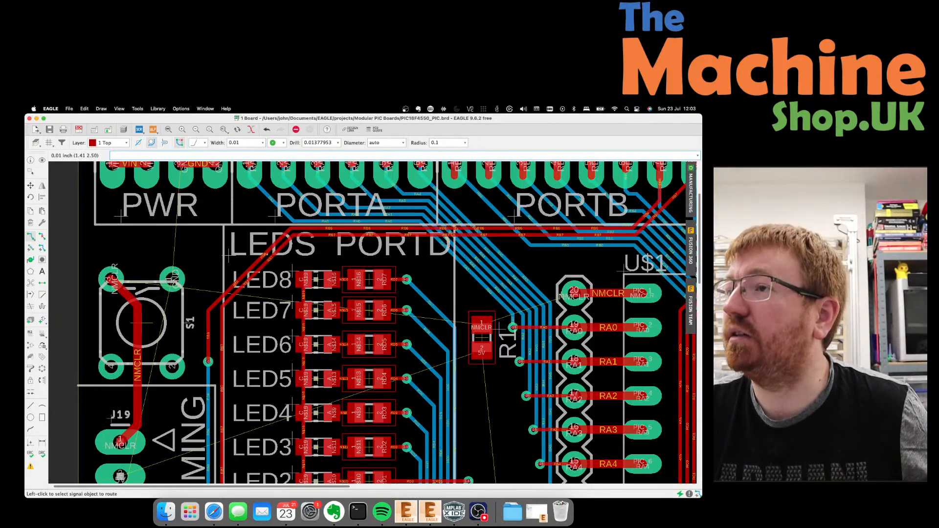
Route a top-layer NMCLR trace with one corner from the PIC's NMCLR pin to R1's pad.
{"action": "left_click", "coordinate": [501, 303]}
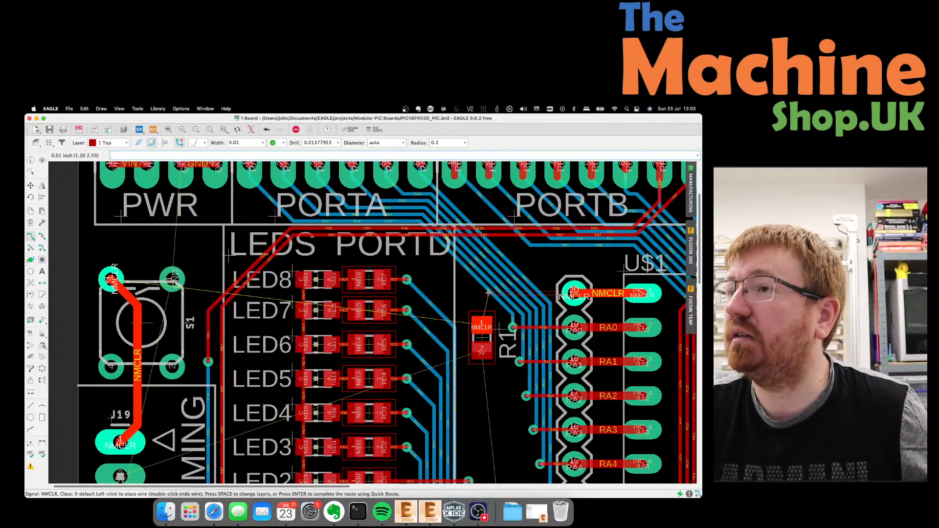
{"action": "left_click", "coordinate": [488, 292]}
{"action": "left_click", "coordinate": [482, 324]}
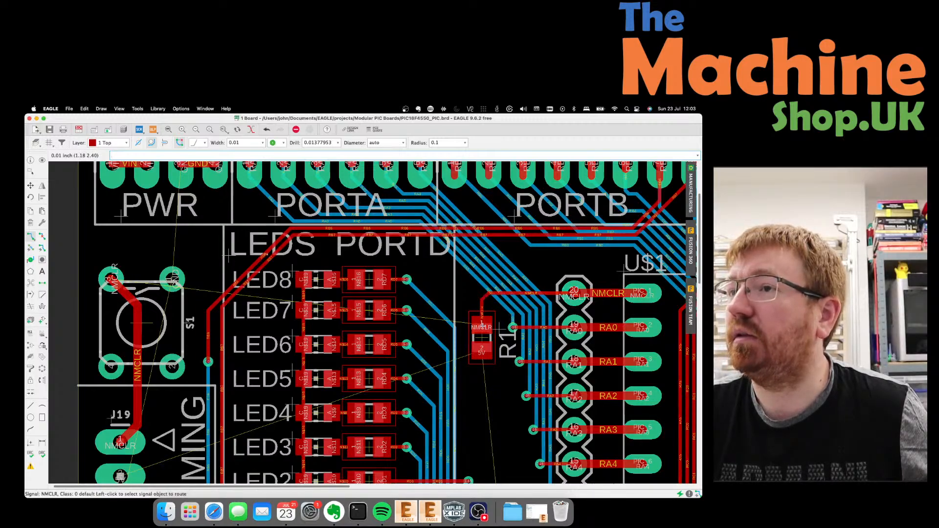
{"action": "scroll", "coordinate": [481, 325], "scroll_direction": "down", "scroll_amount": 2}
{"action": "left_click", "coordinate": [213, 272]}
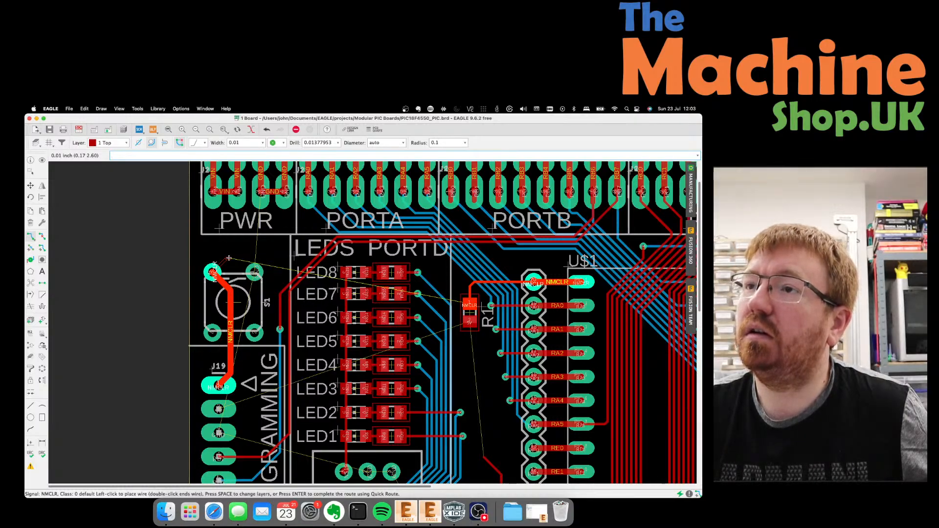
{"action": "key", "text": "Escape"}
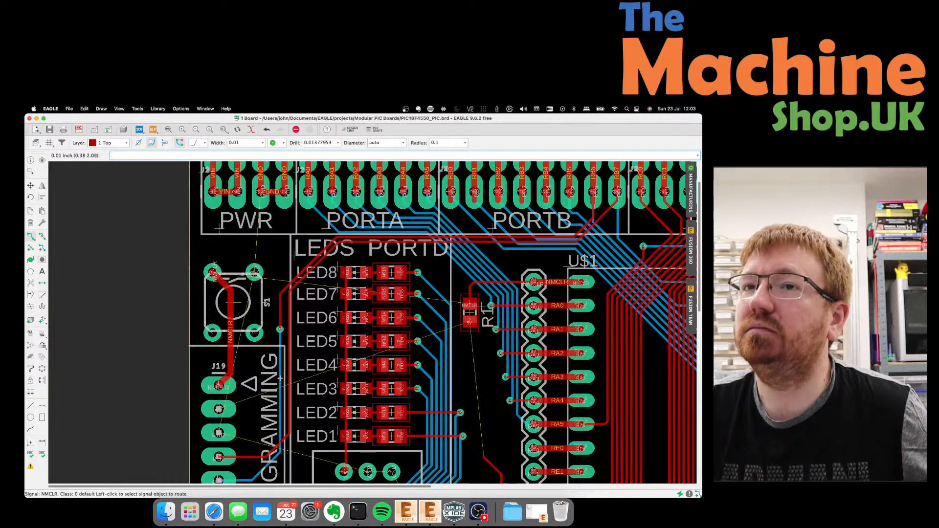
On layer 16 Bottom, route an NMCLR trace from switch S1 toward R1.
{"action": "scroll", "coordinate": [269, 322], "scroll_direction": "up", "scroll_amount": 1}
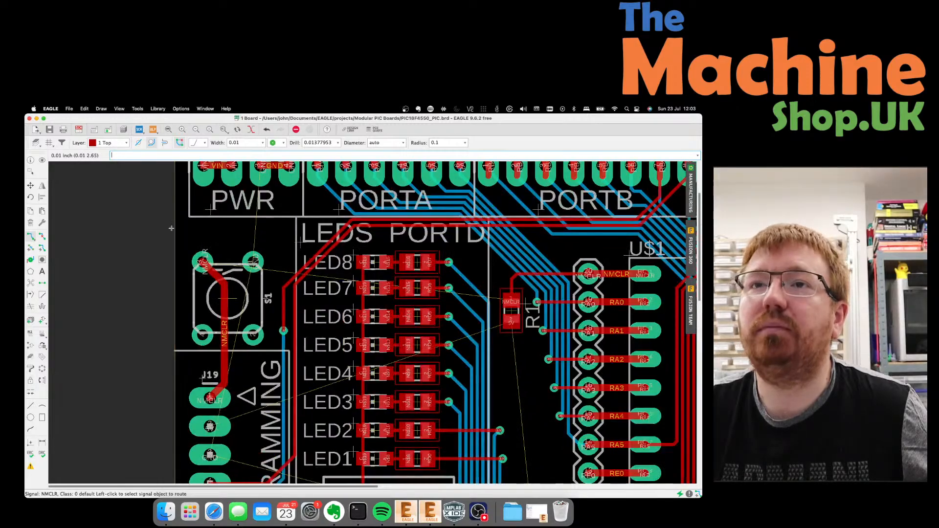
{"action": "left_click", "coordinate": [124, 145]}
{"action": "left_click", "coordinate": [116, 151]}
{"action": "left_click", "coordinate": [203, 262]}
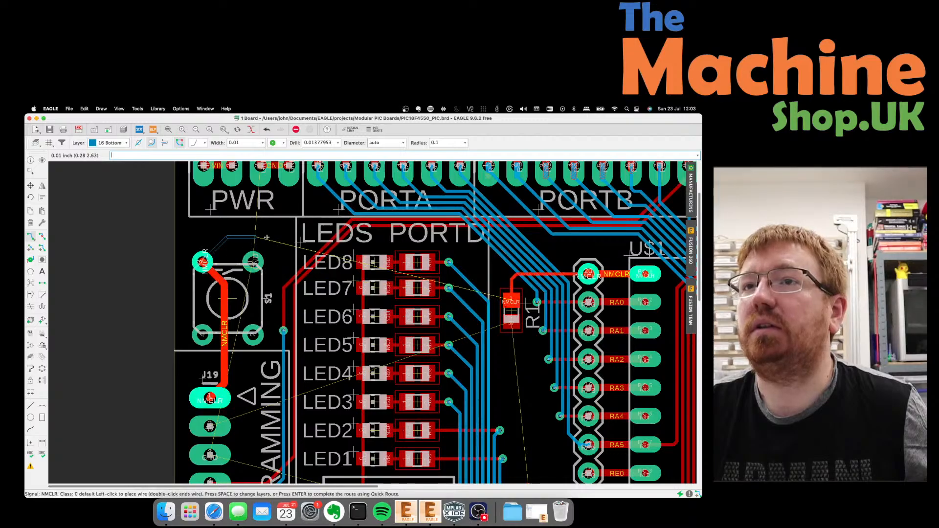
{"action": "left_click", "coordinate": [467, 242]}
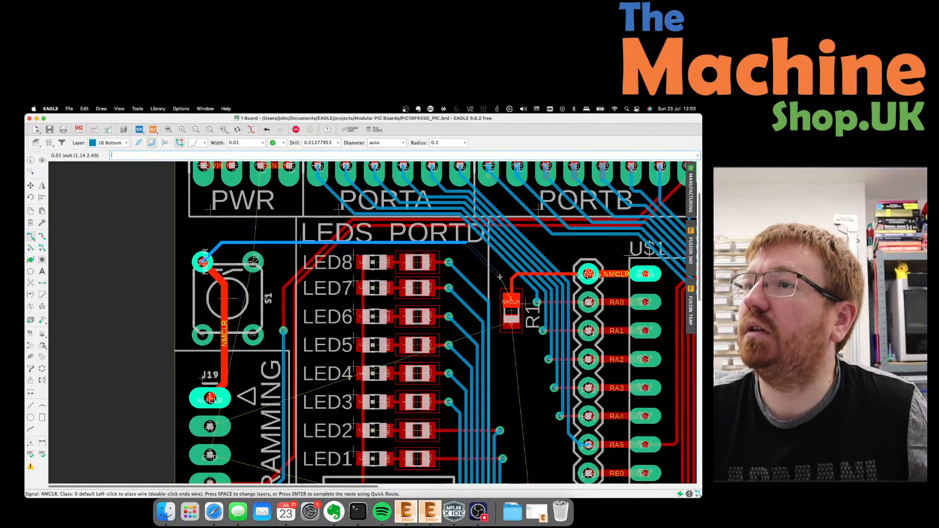
{"action": "key", "text": "Escape"}
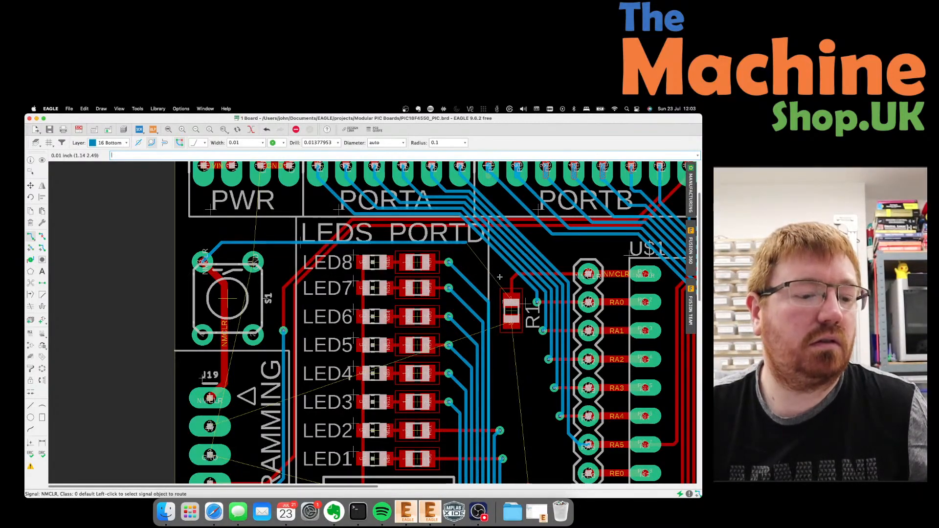
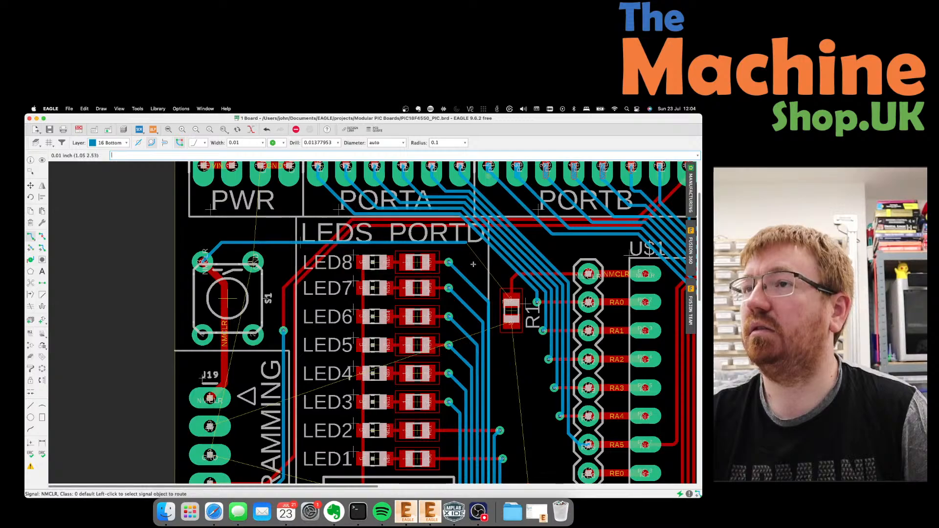
Route NMCLR on the top layer from the trace end to the via beside R1.
{"action": "left_click", "coordinate": [464, 243]}
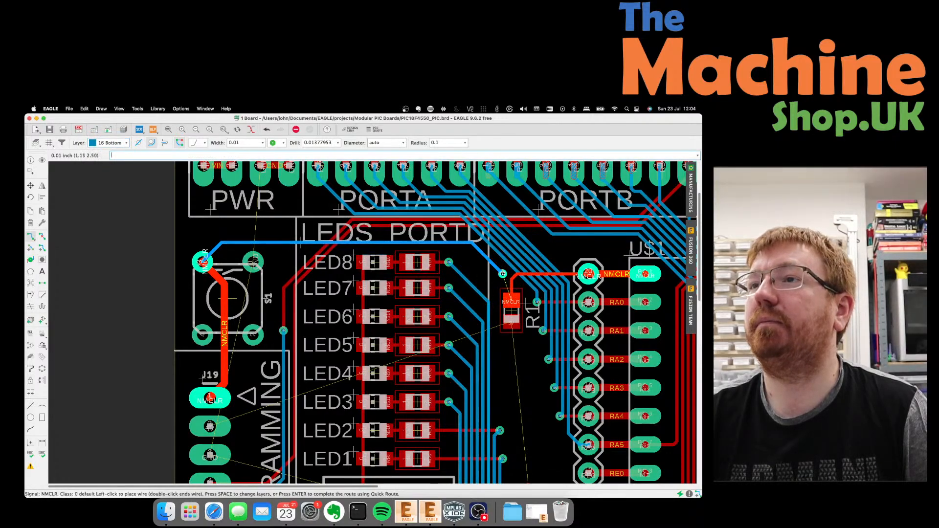
{"action": "left_click", "coordinate": [500, 271]}
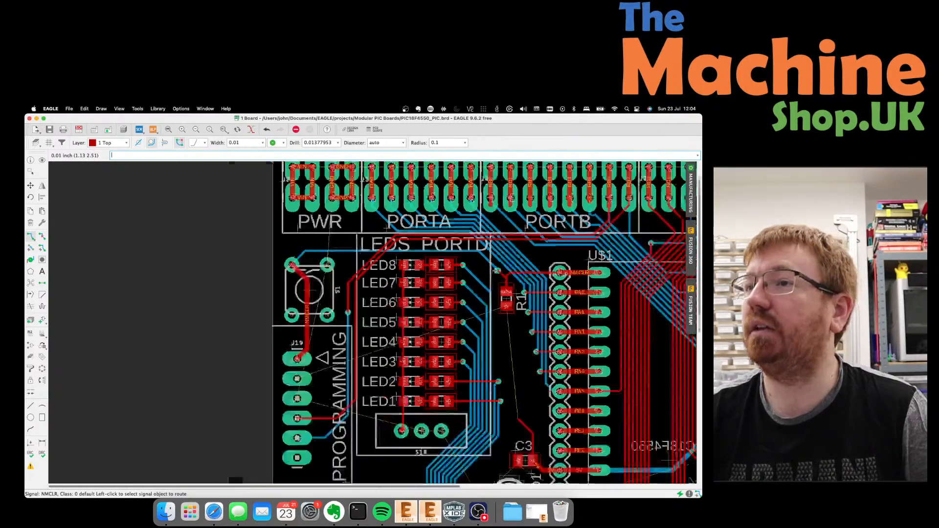
{"action": "scroll", "coordinate": [498, 285], "scroll_direction": "down", "scroll_amount": 2}
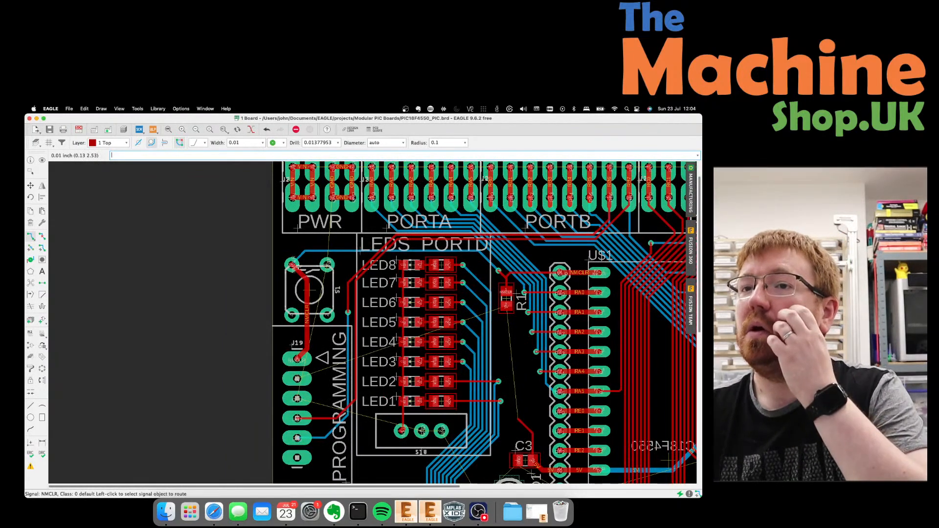
{"action": "scroll", "coordinate": [295, 275], "scroll_direction": "down", "scroll_amount": 1}
{"action": "scroll", "coordinate": [295, 275], "scroll_direction": "up", "scroll_amount": 1}
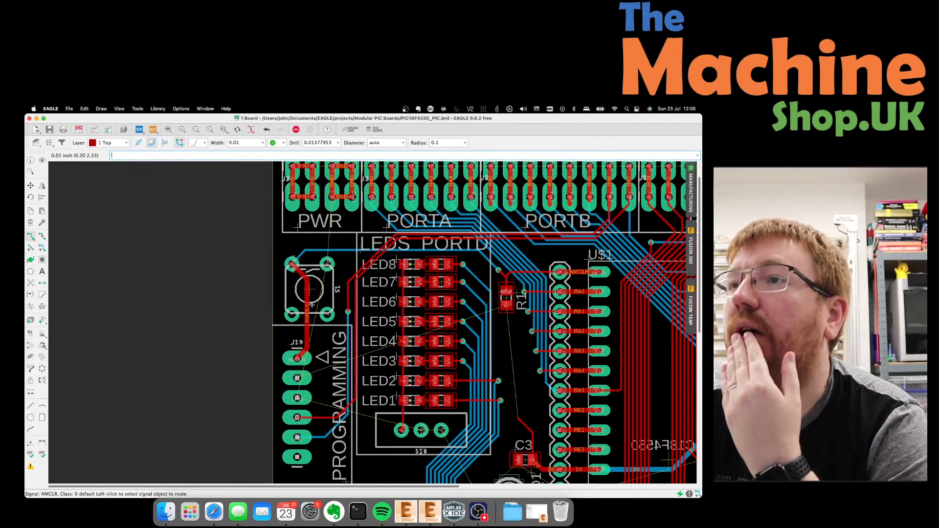
{"action": "scroll", "coordinate": [312, 305], "scroll_direction": "down", "scroll_amount": 3}
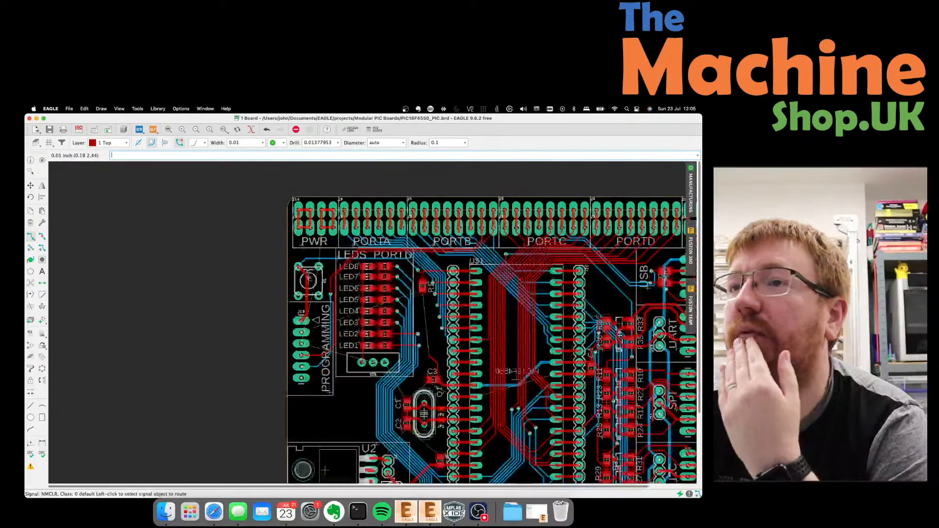
{"action": "scroll", "coordinate": [371, 301], "scroll_direction": "up", "scroll_amount": 2}
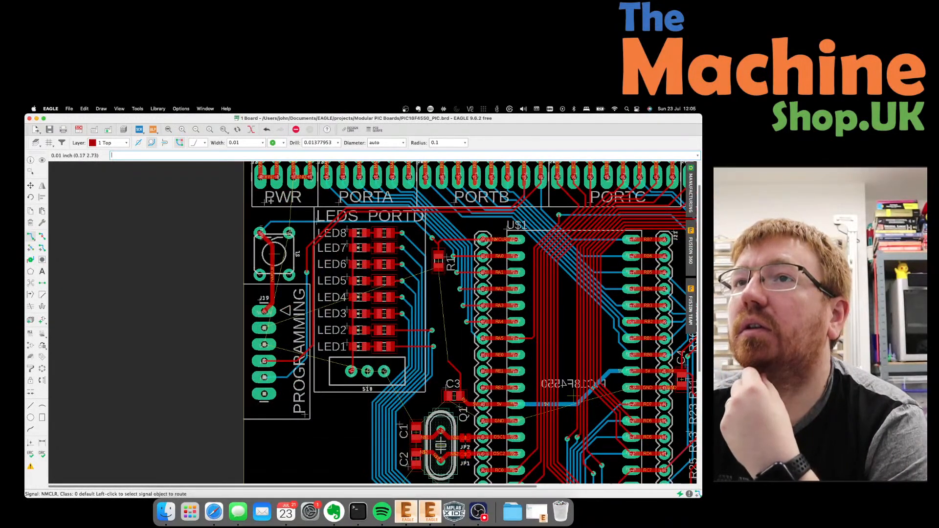
{"action": "scroll", "coordinate": [275, 211], "scroll_direction": "up", "scroll_amount": 2}
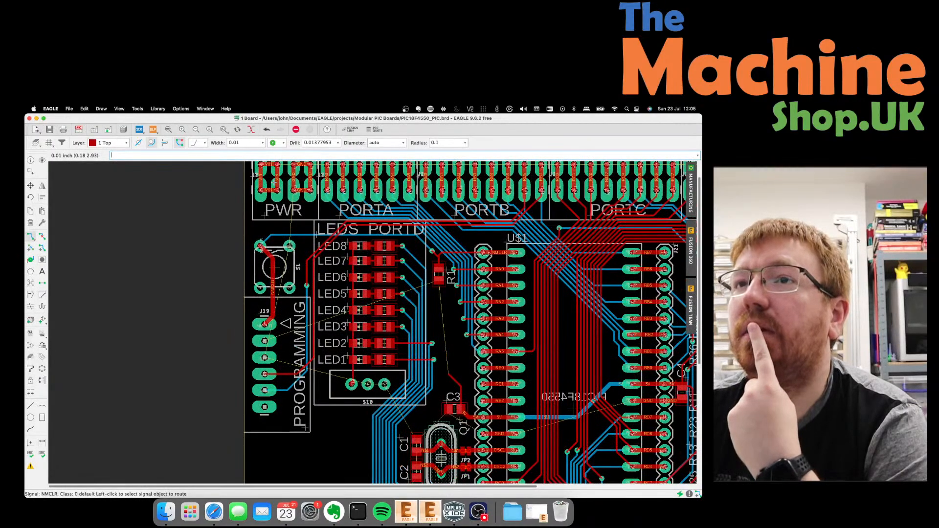
{"action": "scroll", "coordinate": [275, 211], "scroll_direction": "down", "scroll_amount": 2}
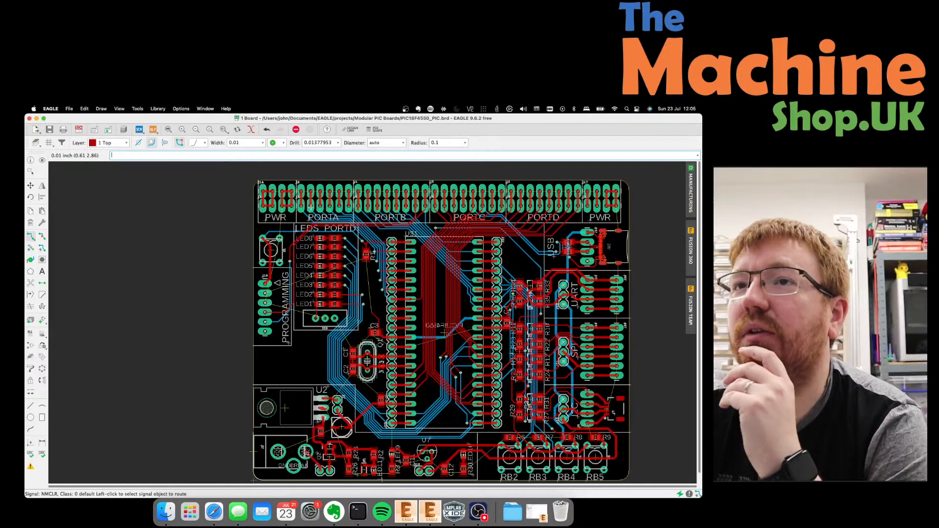
{"action": "scroll", "coordinate": [266, 226], "scroll_direction": "down", "scroll_amount": 1}
{"action": "scroll", "coordinate": [522, 298], "scroll_direction": "up", "scroll_amount": 1}
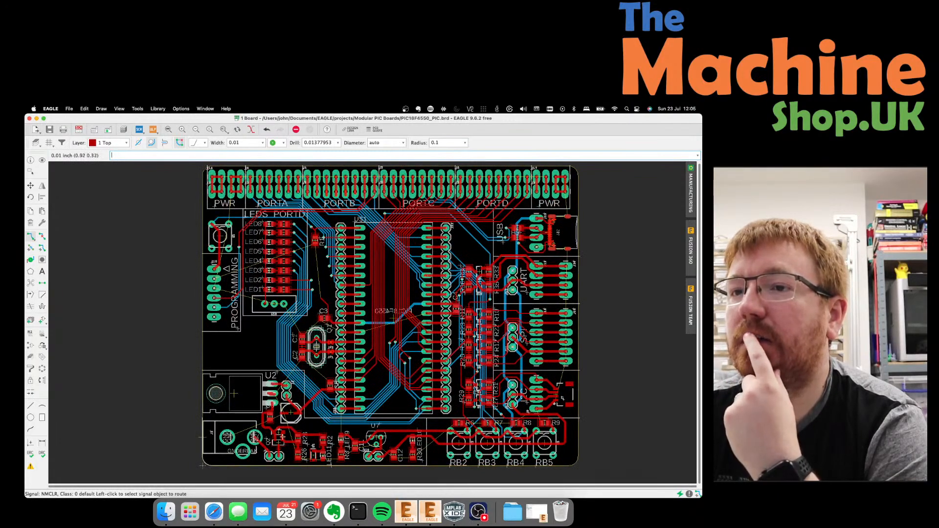
{"action": "scroll", "coordinate": [300, 457], "scroll_direction": "up", "scroll_amount": 1}
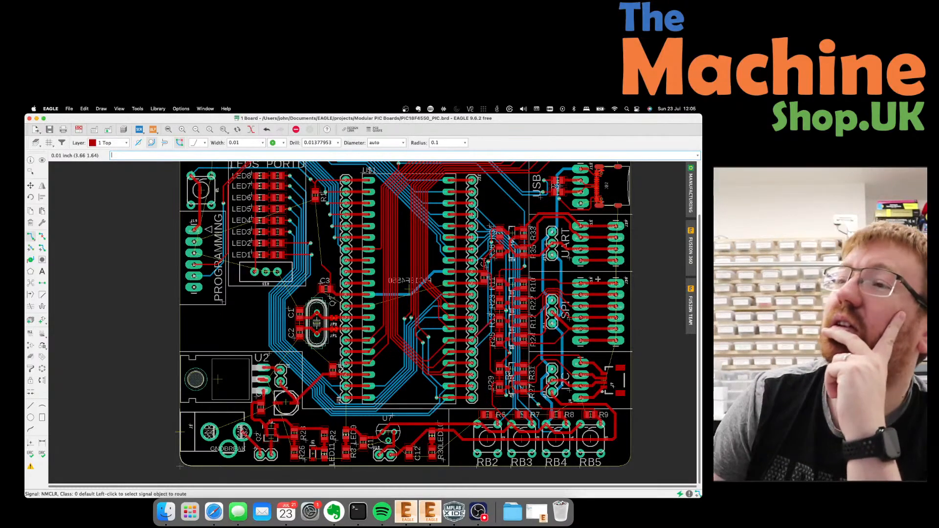
{"action": "scroll", "coordinate": [179, 467], "scroll_direction": "down", "scroll_amount": 2}
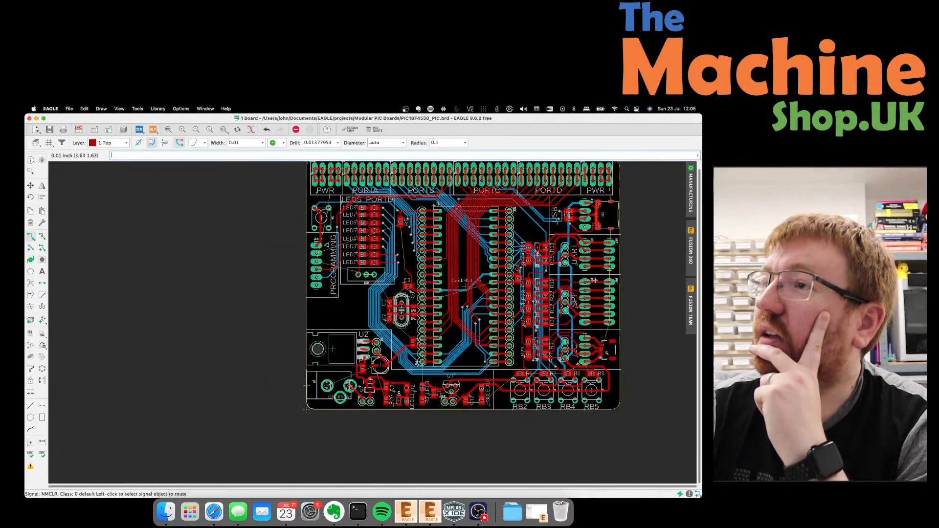
{"action": "scroll", "coordinate": [551, 266], "scroll_direction": "down", "scroll_amount": 1}
{"action": "scroll", "coordinate": [636, 195], "scroll_direction": "up", "scroll_amount": 3}
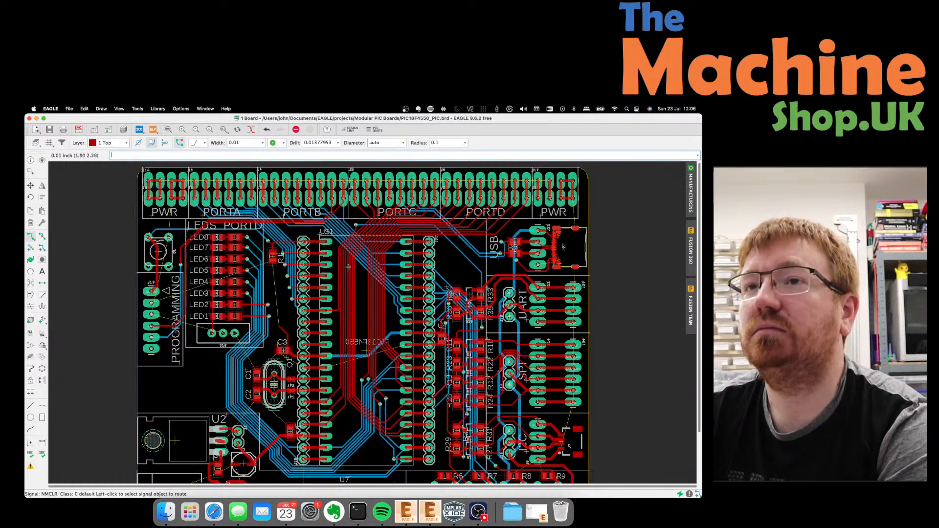
{"action": "scroll", "coordinate": [258, 299], "scroll_direction": "up", "scroll_amount": 5}
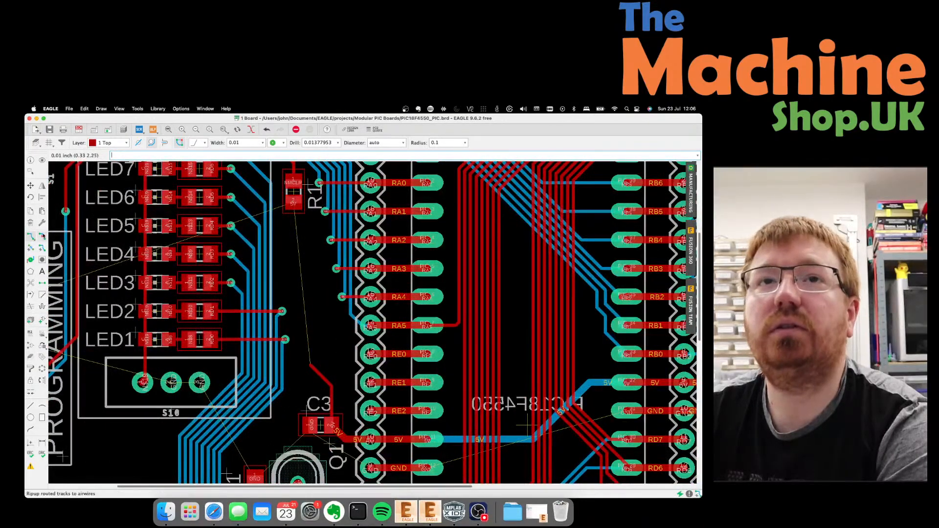
Extend the 5V trace near C3 up to connect with R1's pad.
{"action": "left_click", "coordinate": [312, 365]}
{"action": "left_click", "coordinate": [294, 202]}
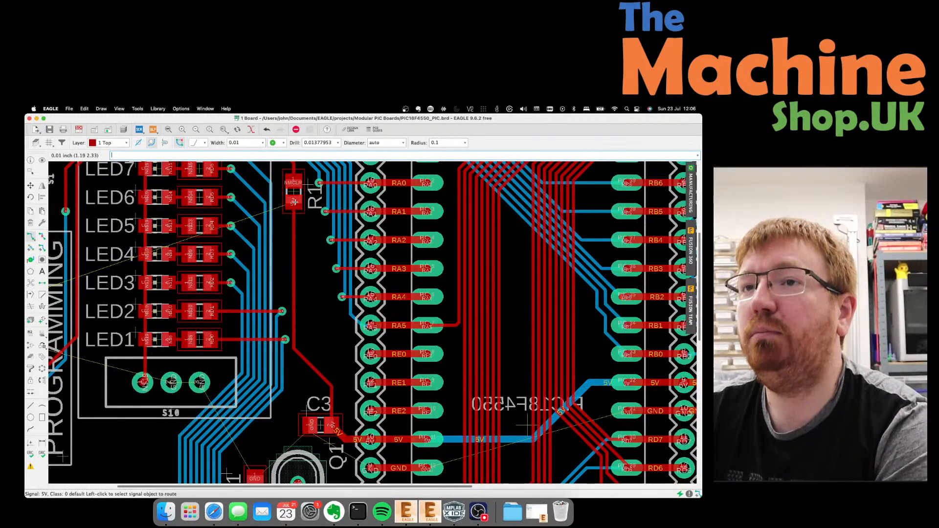
{"action": "scroll", "coordinate": [293, 269], "scroll_direction": "down", "scroll_amount": 1}
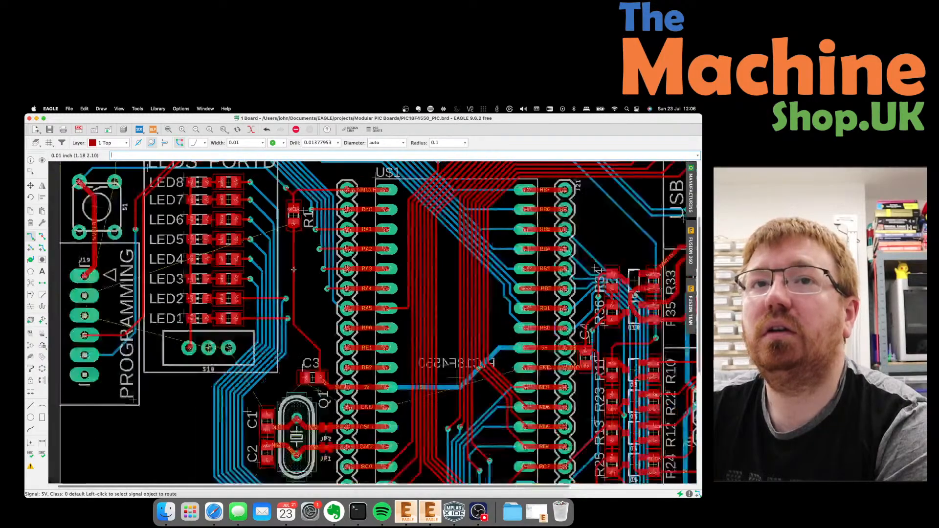
{"action": "scroll", "coordinate": [293, 270], "scroll_direction": "down", "scroll_amount": 1}
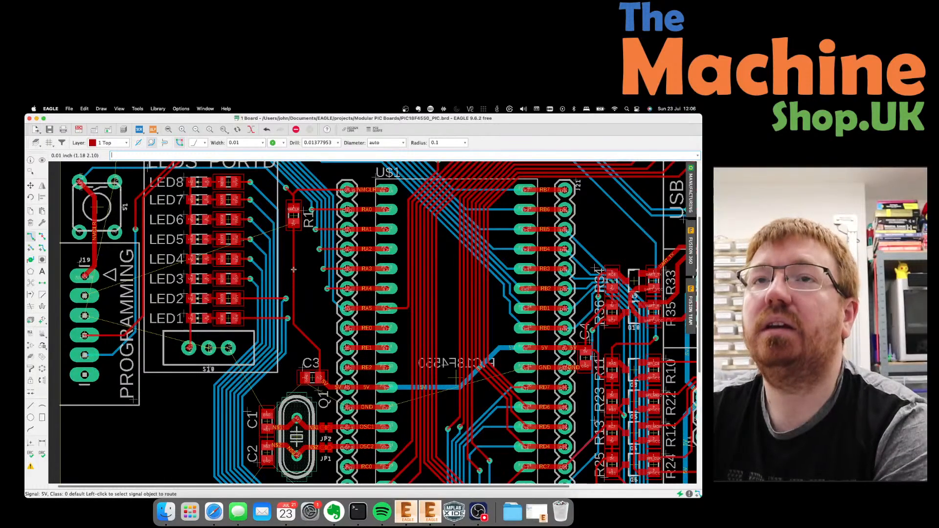
{"action": "scroll", "coordinate": [293, 269], "scroll_direction": "down", "scroll_amount": 2}
{"action": "scroll", "coordinate": [161, 255], "scroll_direction": "up", "scroll_amount": 2}
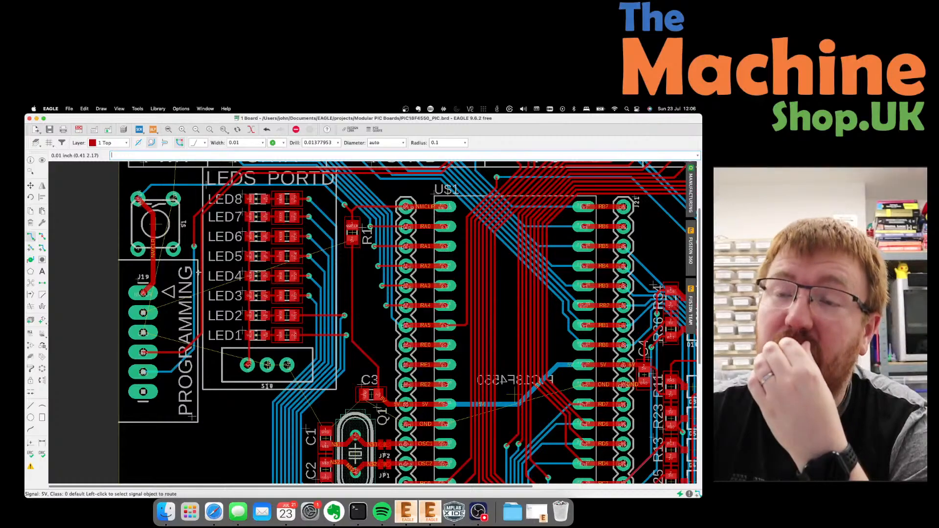
{"action": "scroll", "coordinate": [195, 245], "scroll_direction": "down", "scroll_amount": 2}
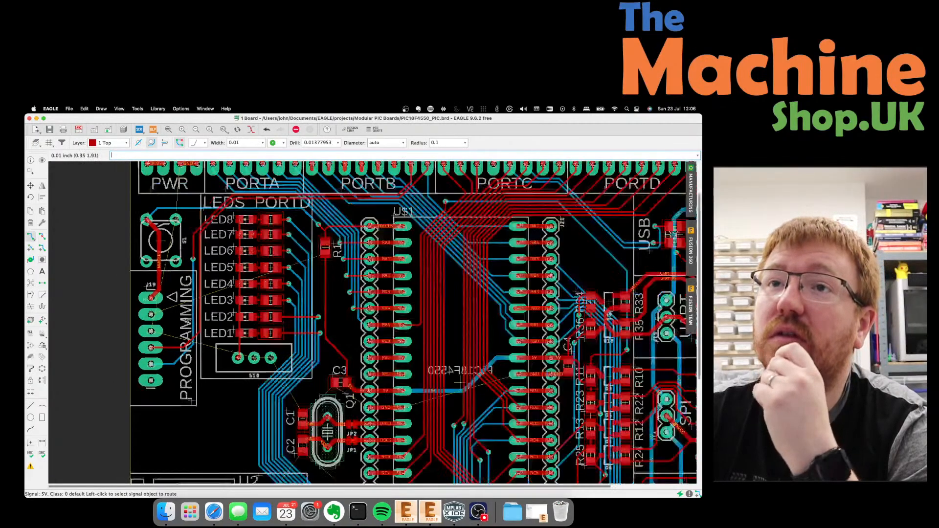
{"action": "scroll", "coordinate": [183, 251], "scroll_direction": "up", "scroll_amount": 2}
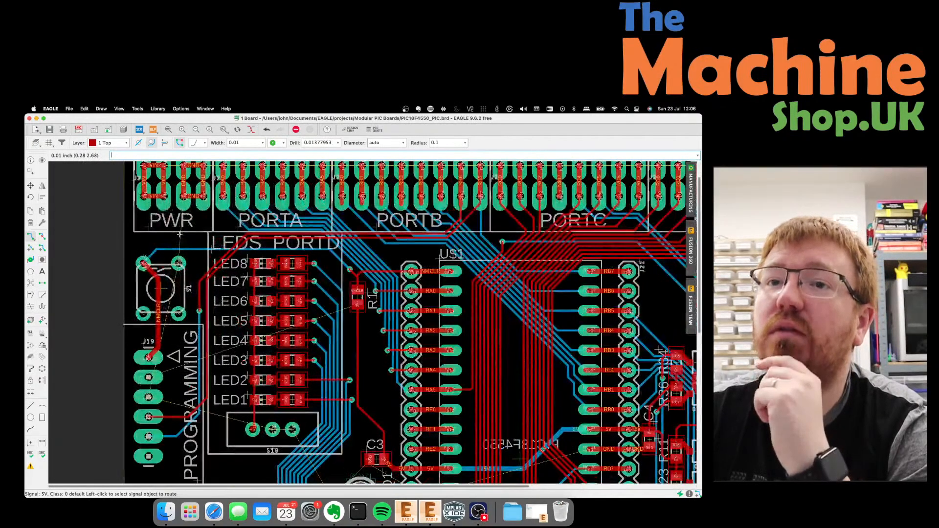
Rip up the horizontal, diagonal and vertical red segments beside the programming header.
{"action": "left_click", "coordinate": [42, 236]}
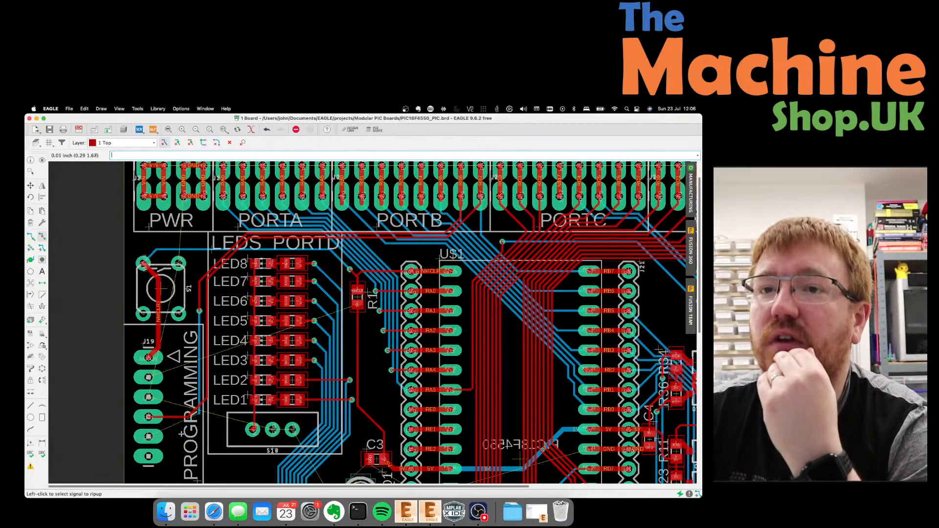
{"action": "key", "text": "super+z"}
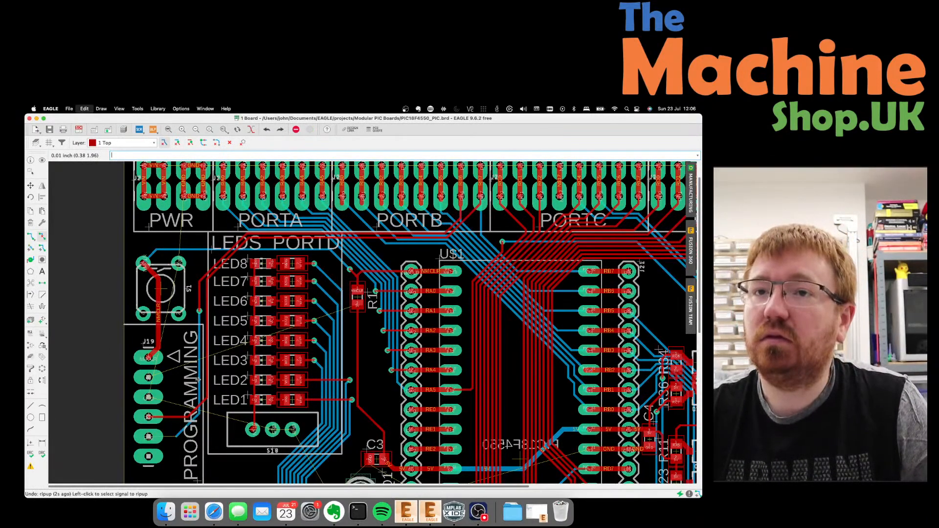
{"action": "left_click", "coordinate": [175, 416]}
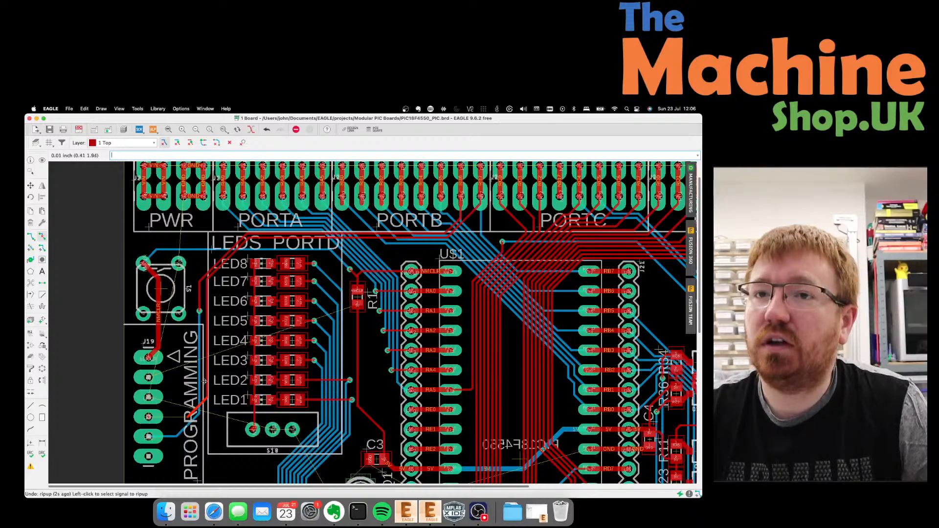
{"action": "left_click", "coordinate": [203, 397]}
{"action": "left_click", "coordinate": [206, 383]}
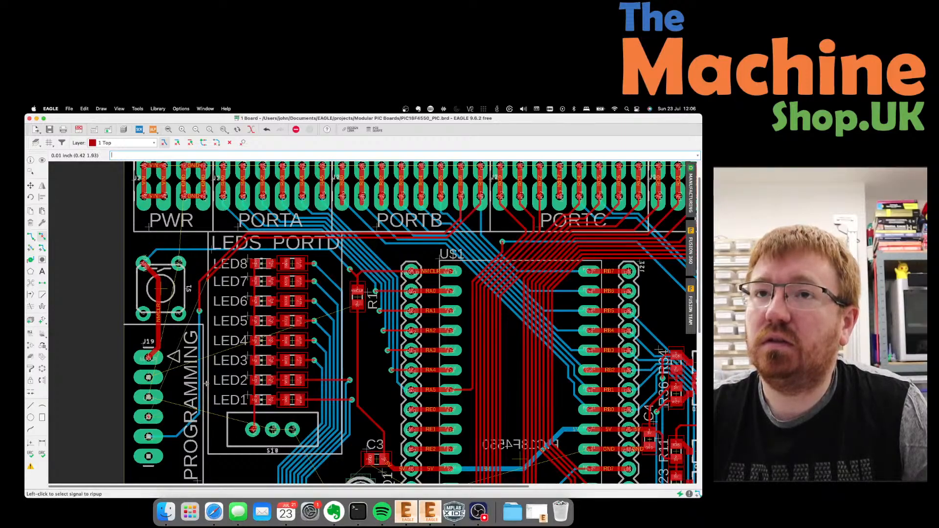
Move the RB6 via to a new spot beside the LED column near S1.
{"action": "key", "text": "F7"}
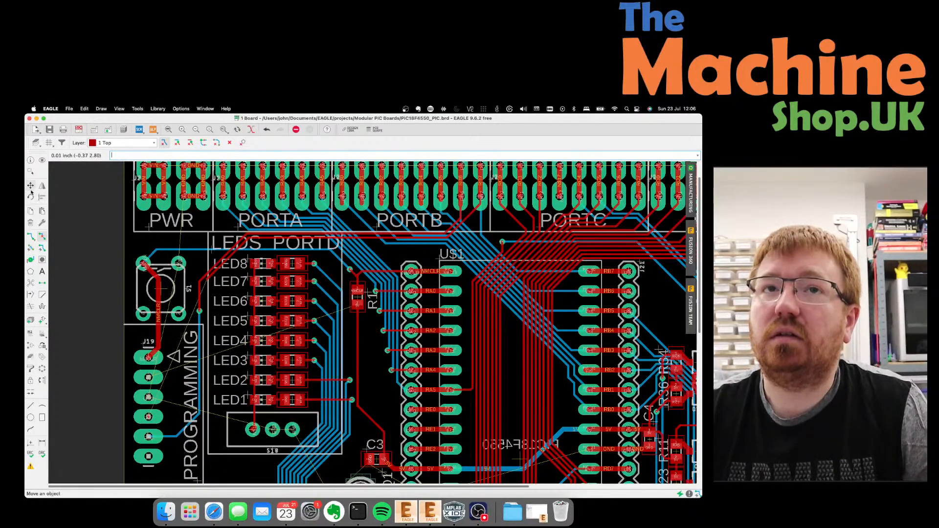
{"action": "left_click", "coordinate": [201, 311]}
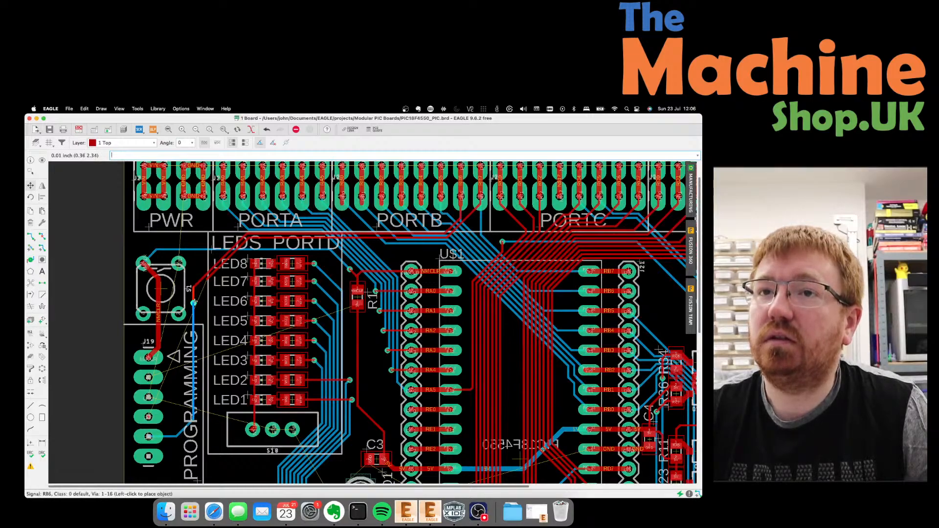
{"action": "left_click", "coordinate": [193, 301]}
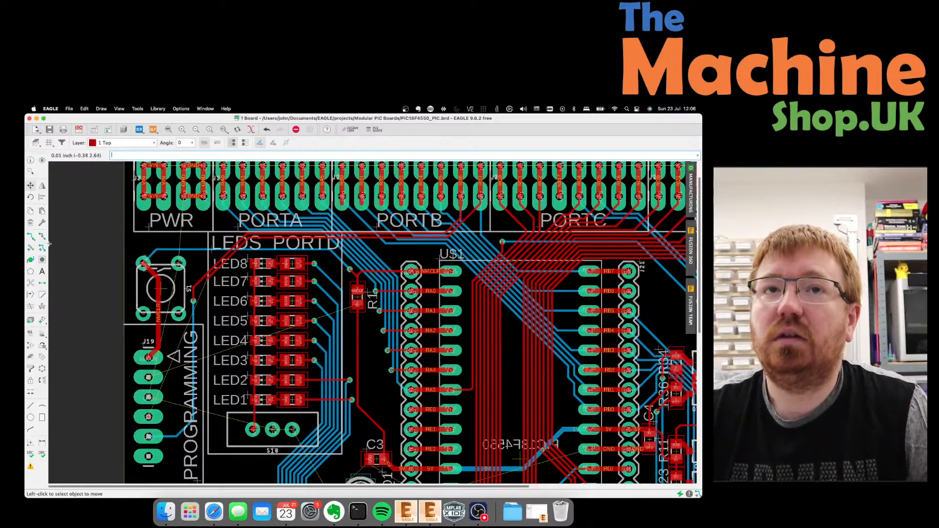
{"action": "left_click", "coordinate": [31, 236]}
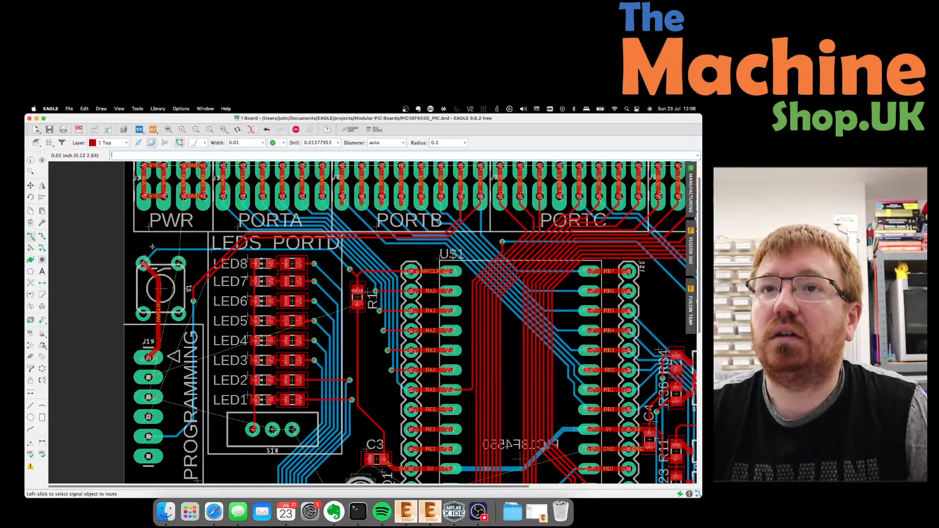
{"action": "left_click", "coordinate": [207, 281]}
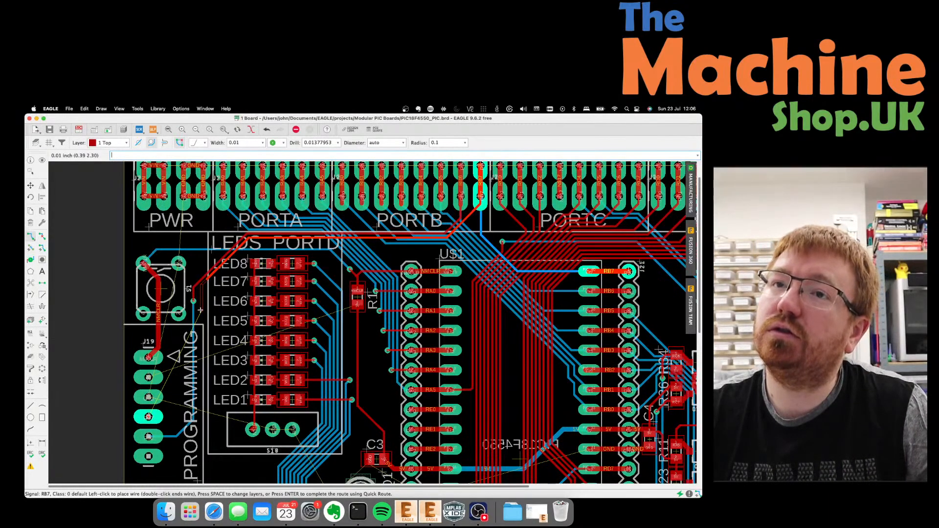
{"action": "key", "text": "Escape"}
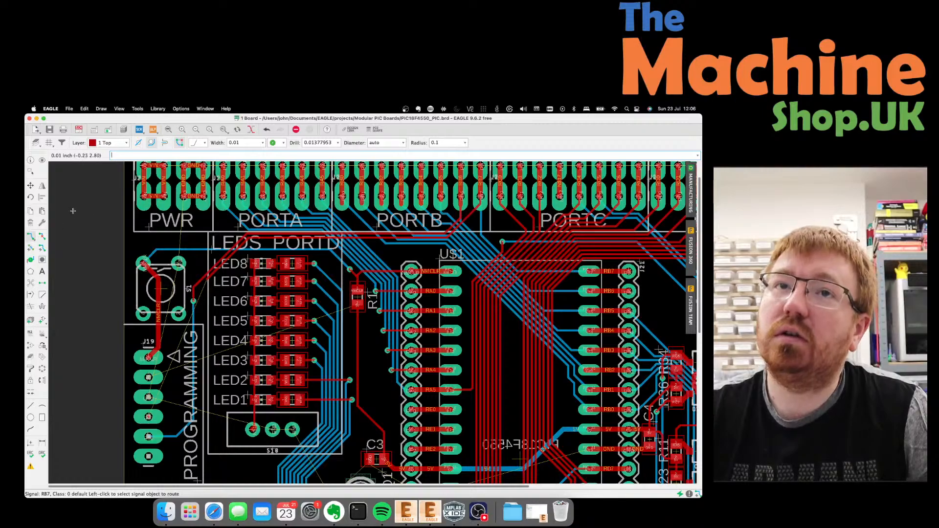
{"action": "key", "text": "F7"}
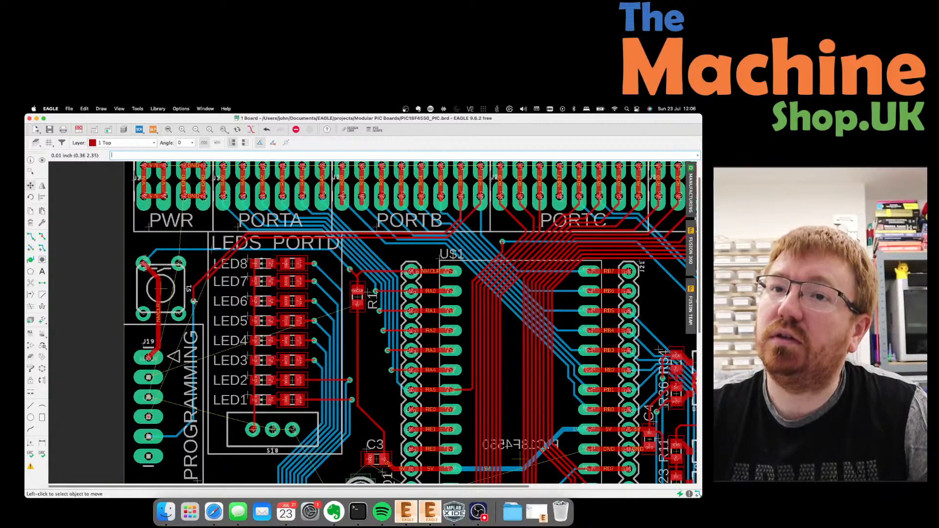
{"action": "left_click", "coordinate": [194, 300]}
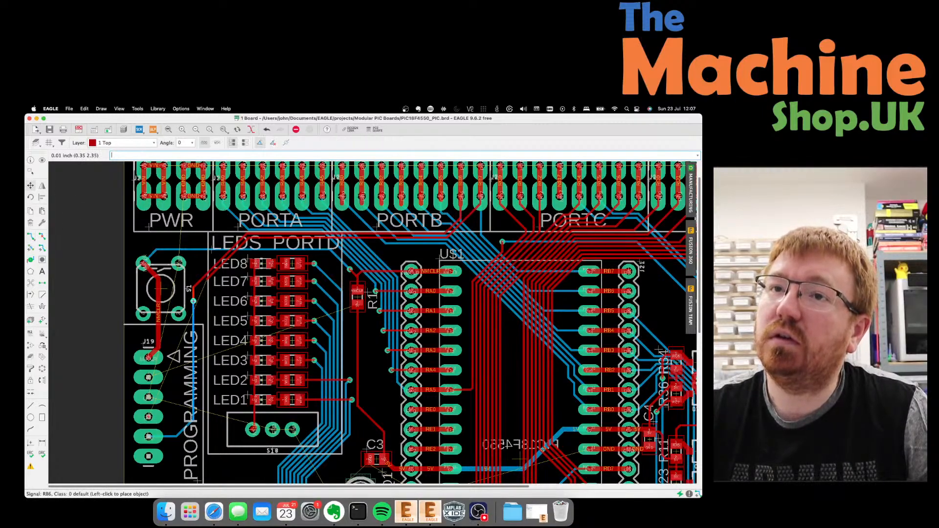
{"action": "left_click", "coordinate": [194, 301]}
{"action": "scroll", "coordinate": [194, 301], "scroll_direction": "up", "scroll_amount": 2}
Place the RB6 via beside LED6 and align its trace straight underneath.
{"action": "scroll", "coordinate": [194, 300], "scroll_direction": "up", "scroll_amount": 1}
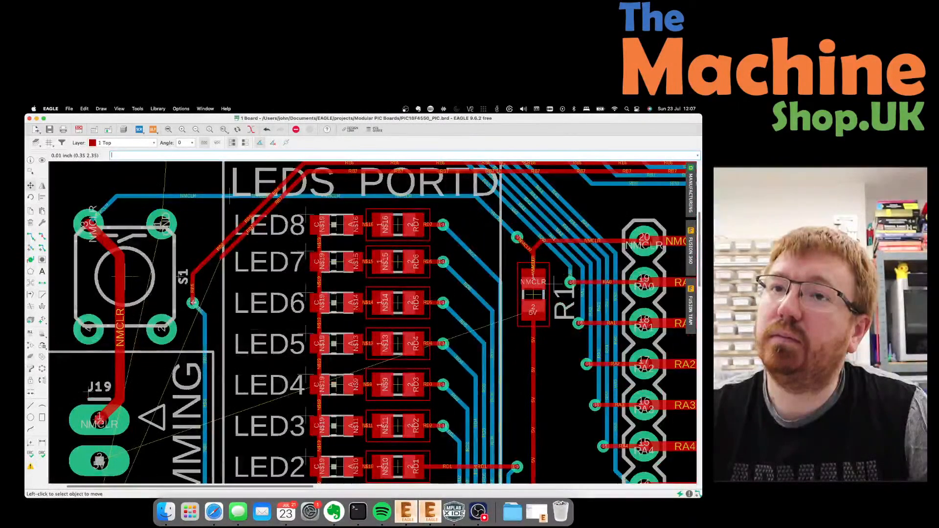
{"action": "left_click", "coordinate": [194, 301]}
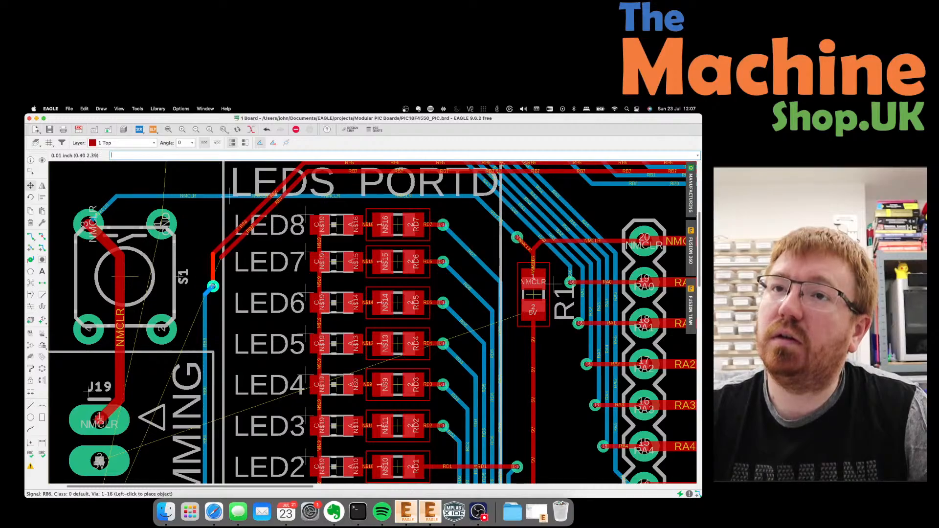
{"action": "left_click", "coordinate": [212, 286]}
{"action": "left_click", "coordinate": [211, 310]}
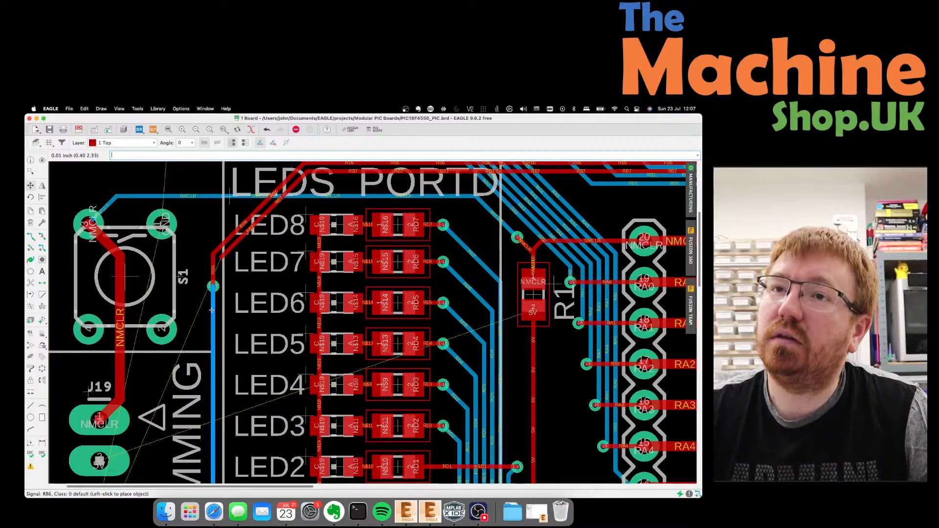
{"action": "left_click", "coordinate": [213, 308]}
Route RB7 on the top layer down beside S1, ending in a via.
{"action": "left_click", "coordinate": [31, 236]}
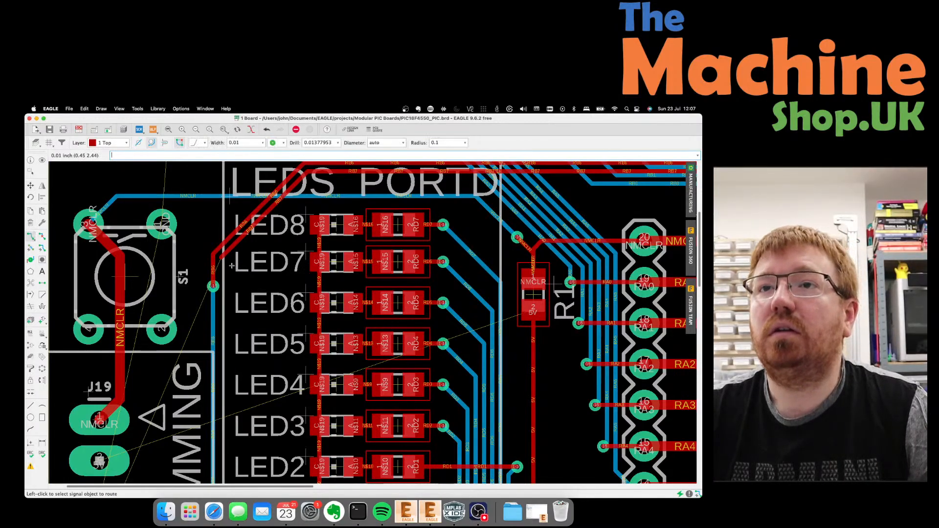
{"action": "left_click", "coordinate": [221, 259]}
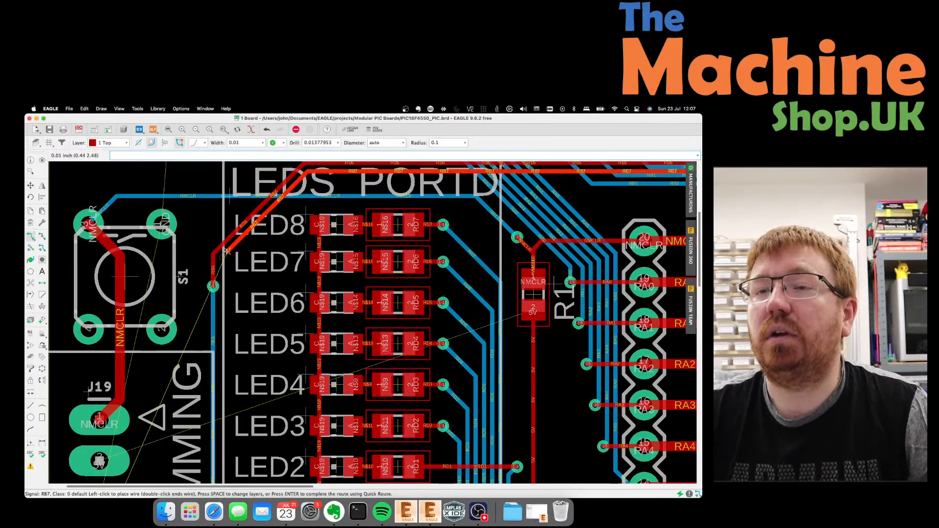
{"action": "left_click", "coordinate": [199, 305]}
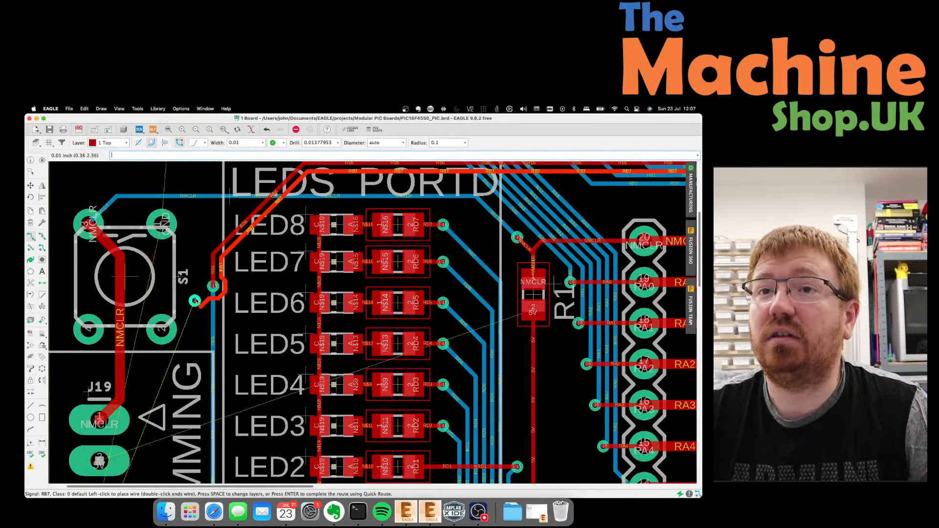
{"action": "key", "text": "space"}
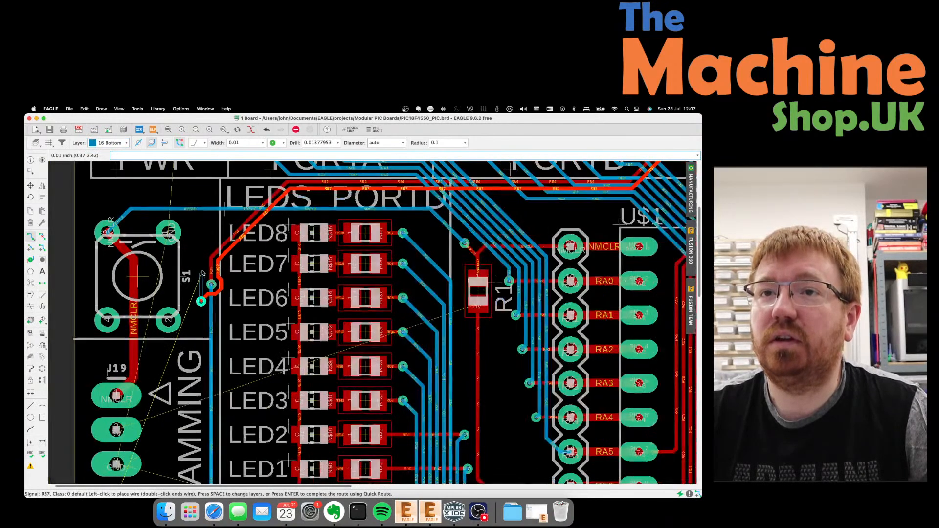
Finish the RB7 route on the bottom layer at J19's RB7 pin.
{"action": "scroll", "coordinate": [203, 275], "scroll_direction": "down", "scroll_amount": 5}
{"action": "scroll", "coordinate": [199, 360], "scroll_direction": "up", "scroll_amount": 5}
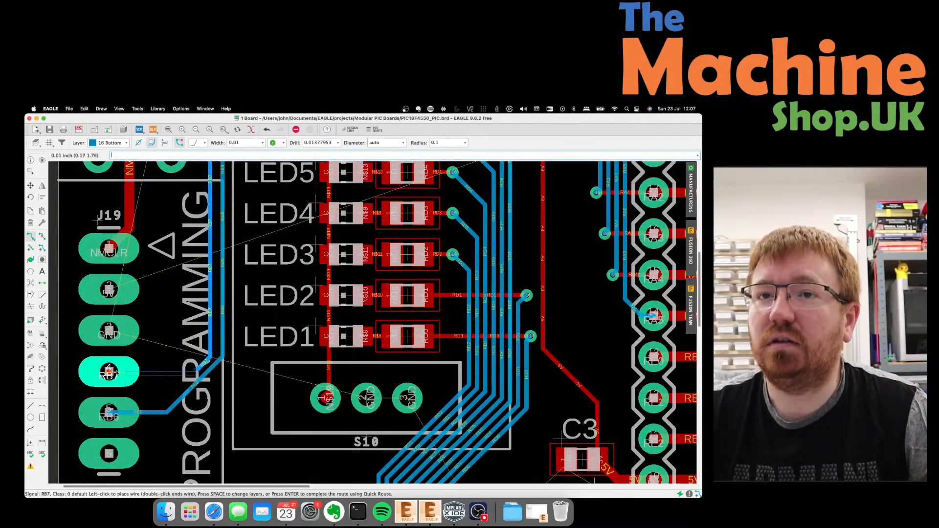
{"action": "left_click", "coordinate": [109, 370]}
{"action": "scroll", "coordinate": [132, 387], "scroll_direction": "down", "scroll_amount": 4}
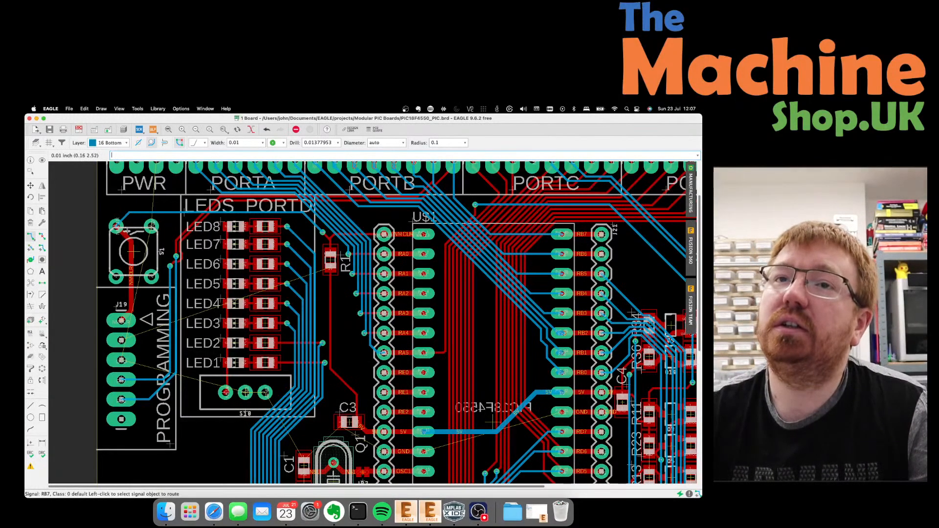
{"action": "scroll", "coordinate": [123, 241], "scroll_direction": "up", "scroll_amount": 2}
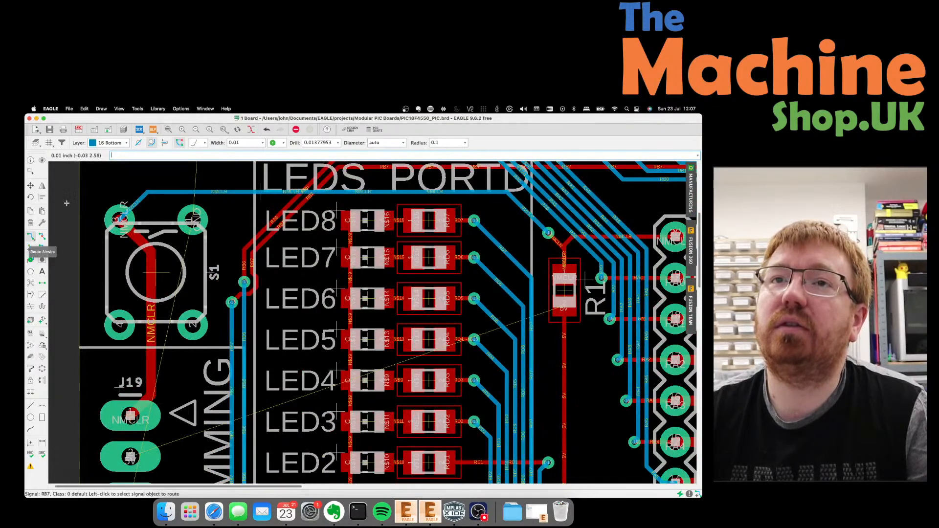
{"action": "left_click", "coordinate": [31, 369]}
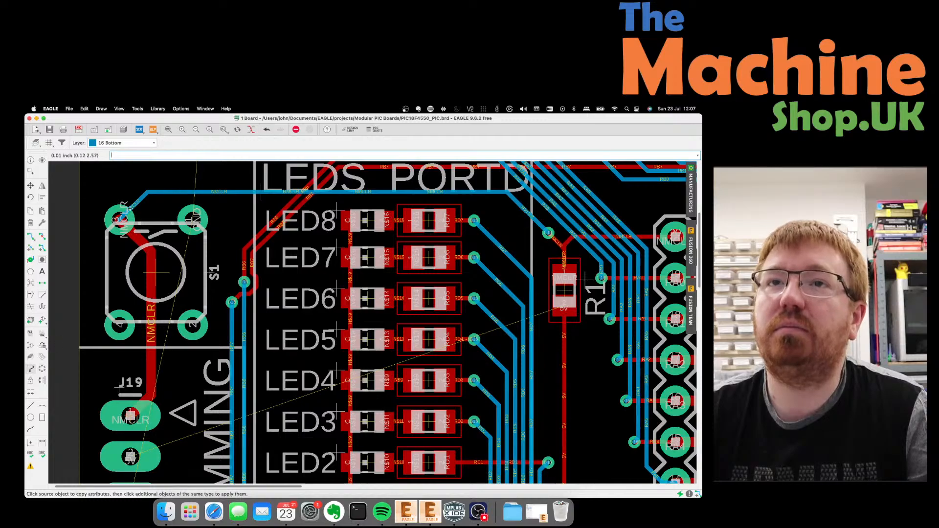
Copy the 0.01 width, without curve, onto three NMCLR segments between S1 and J19.
{"action": "left_click", "coordinate": [138, 202]}
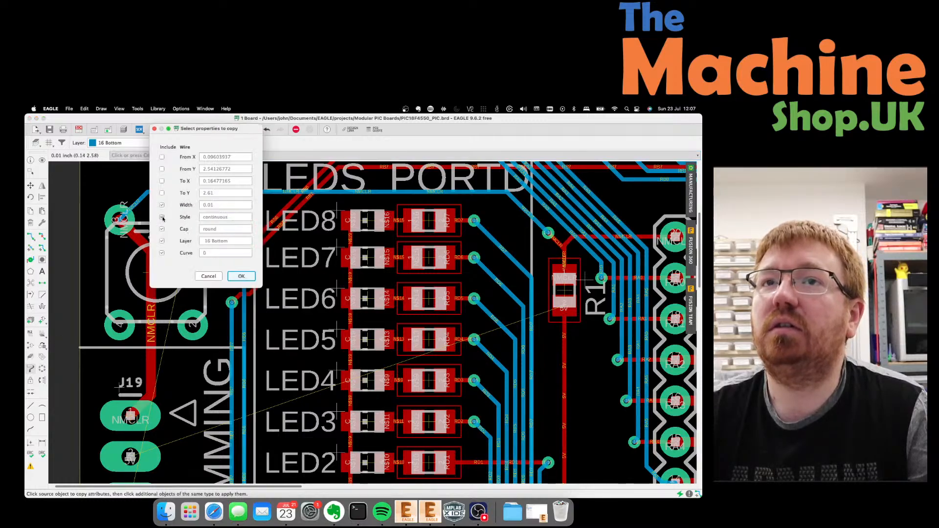
{"action": "left_click", "coordinate": [162, 253]}
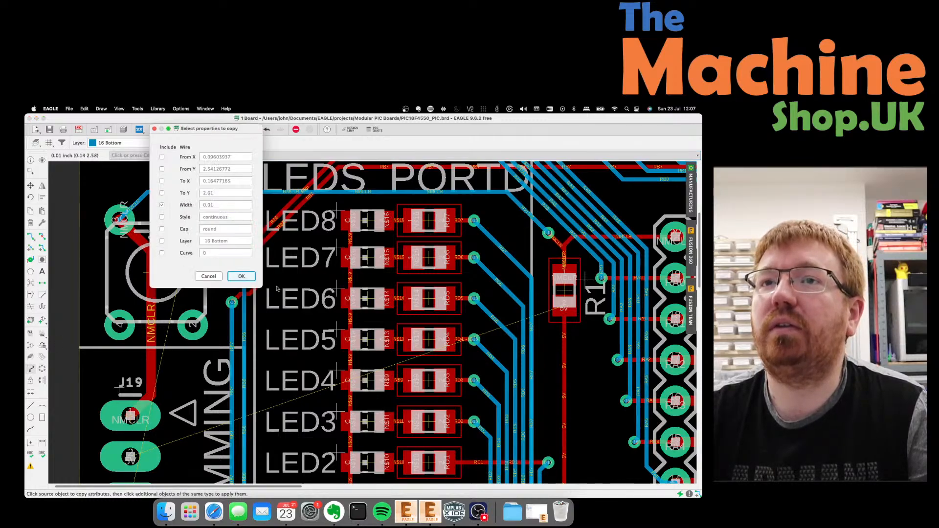
{"action": "left_click", "coordinate": [241, 277]}
{"action": "left_click", "coordinate": [145, 242]}
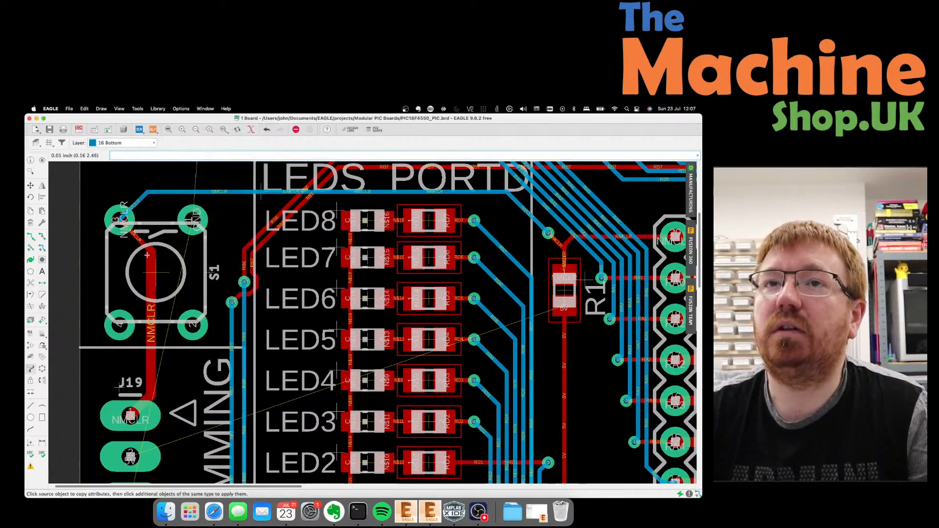
{"action": "left_click", "coordinate": [156, 307]}
{"action": "left_click", "coordinate": [155, 393]}
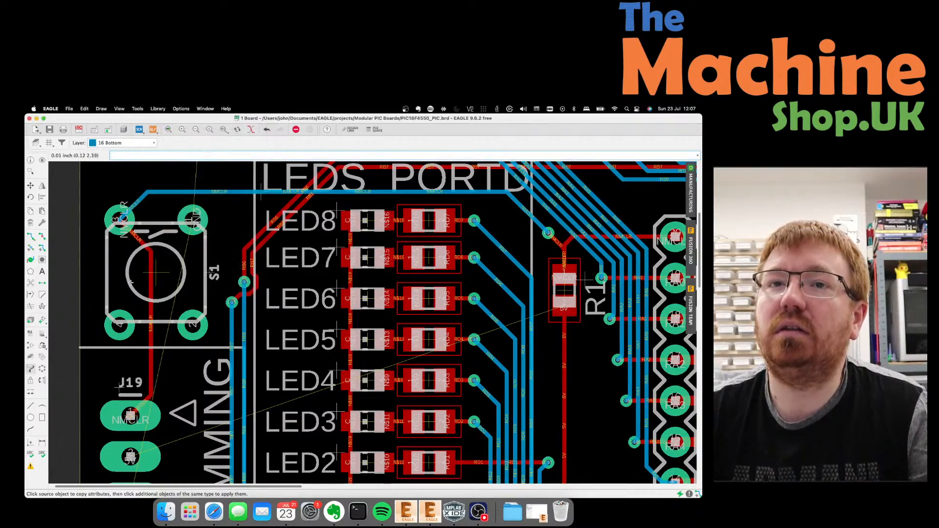
{"action": "scroll", "coordinate": [130, 273], "scroll_direction": "up", "scroll_amount": 1}
Move the NMCLR segment near S1 so it runs straight down to J19.
{"action": "left_click", "coordinate": [30, 186]}
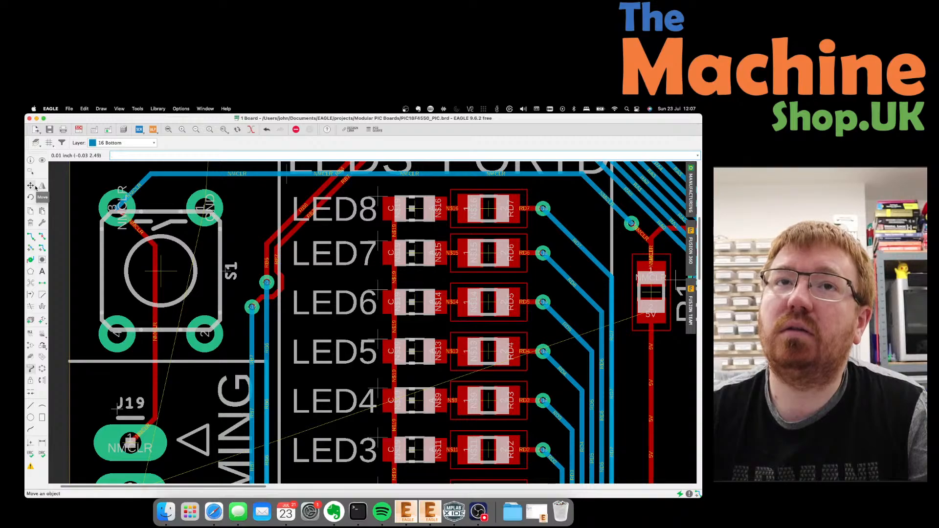
{"action": "left_click", "coordinate": [156, 285]}
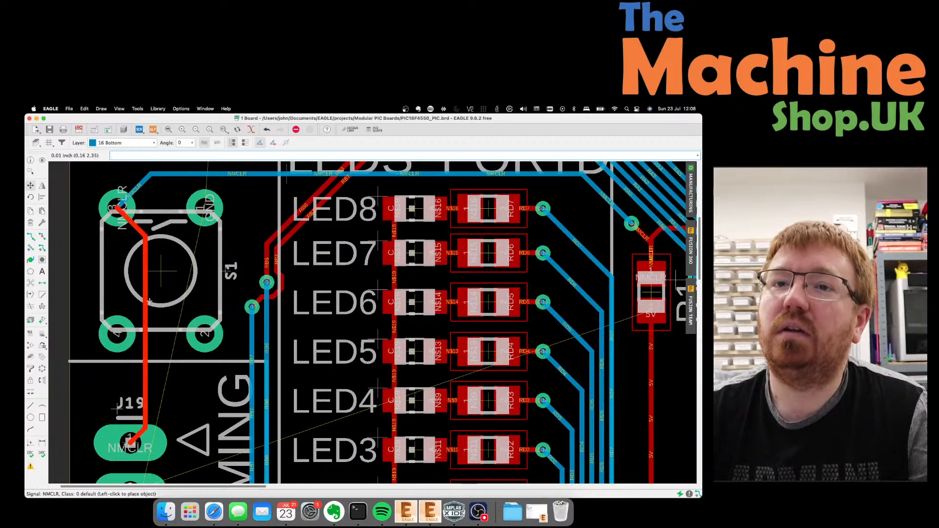
{"action": "left_click", "coordinate": [145, 264]}
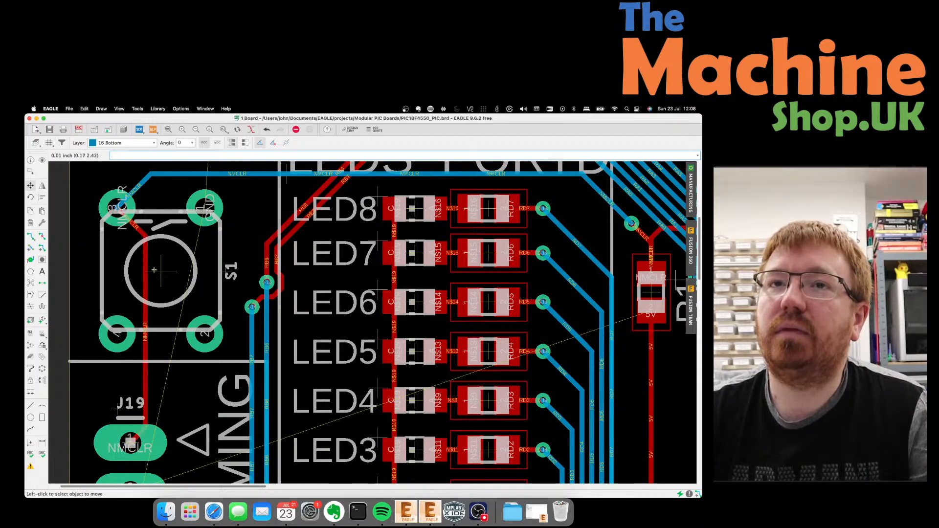
{"action": "scroll", "coordinate": [131, 217], "scroll_direction": "down", "scroll_amount": 3}
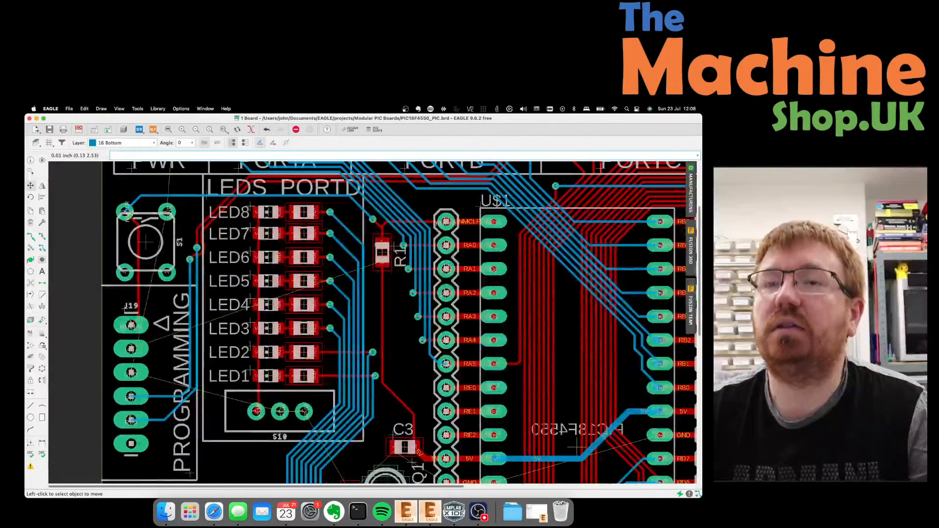
{"action": "scroll", "coordinate": [163, 349], "scroll_direction": "down", "scroll_amount": 1}
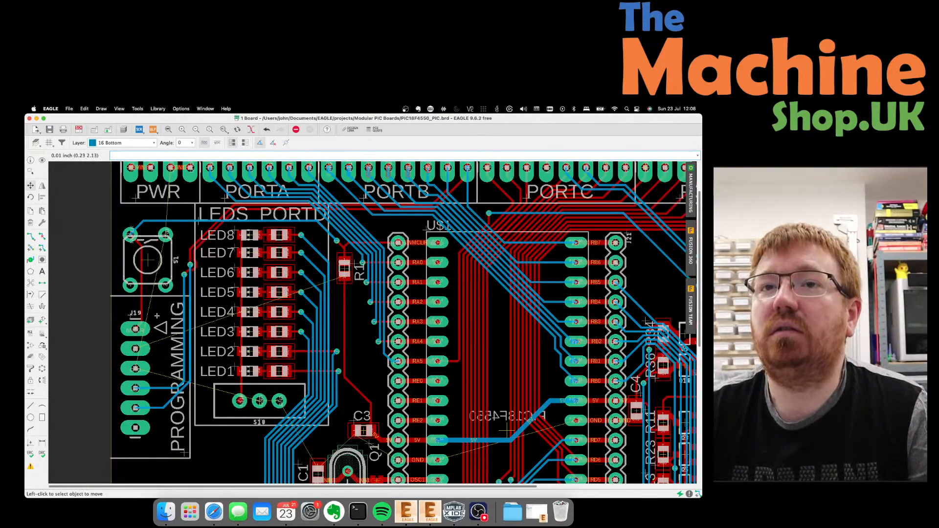
{"action": "scroll", "coordinate": [161, 314], "scroll_direction": "down", "scroll_amount": 3}
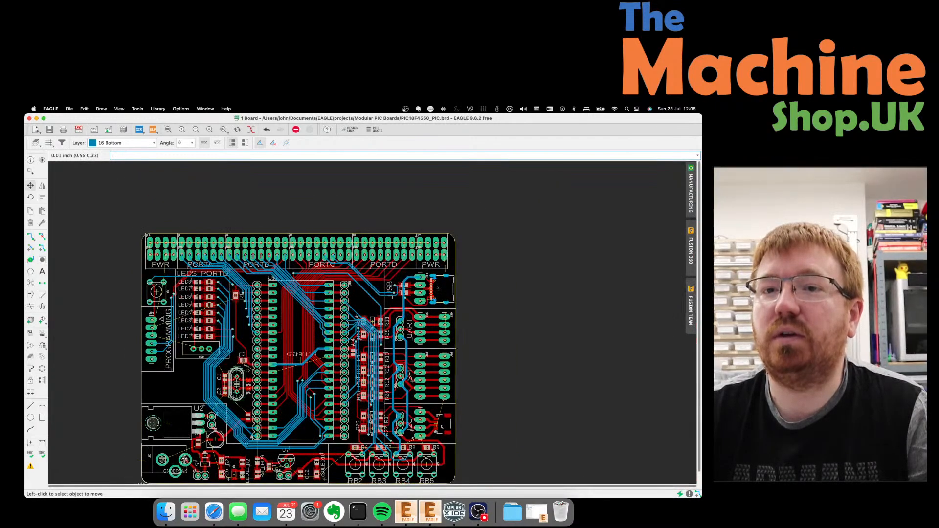
{"action": "scroll", "coordinate": [184, 462], "scroll_direction": "up", "scroll_amount": 1}
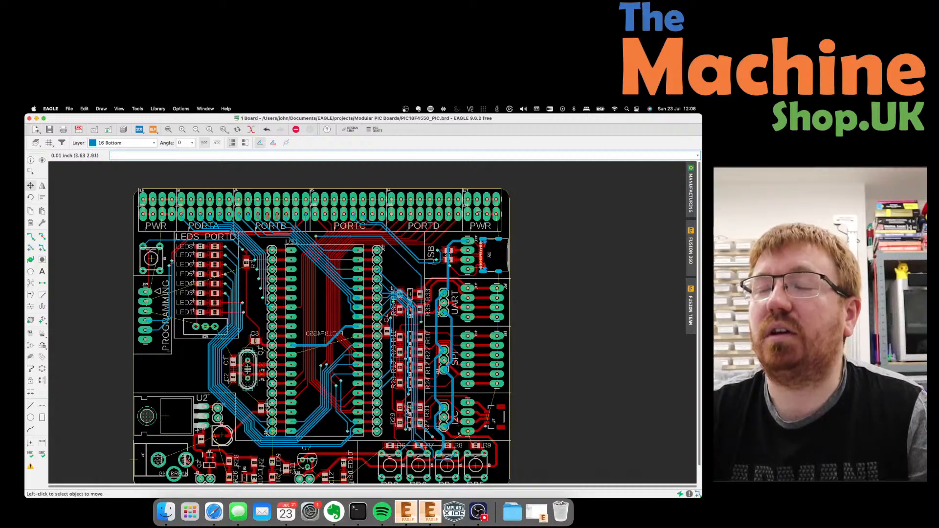
{"action": "scroll", "coordinate": [163, 227], "scroll_direction": "up", "scroll_amount": 4}
{"action": "scroll", "coordinate": [110, 225], "scroll_direction": "down", "scroll_amount": 3}
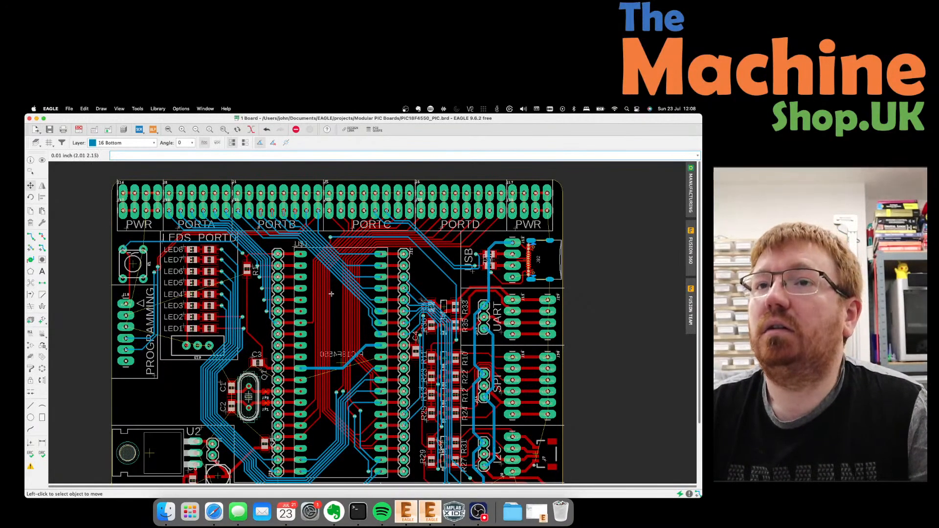
{"action": "scroll", "coordinate": [241, 281], "scroll_direction": "up", "scroll_amount": 2}
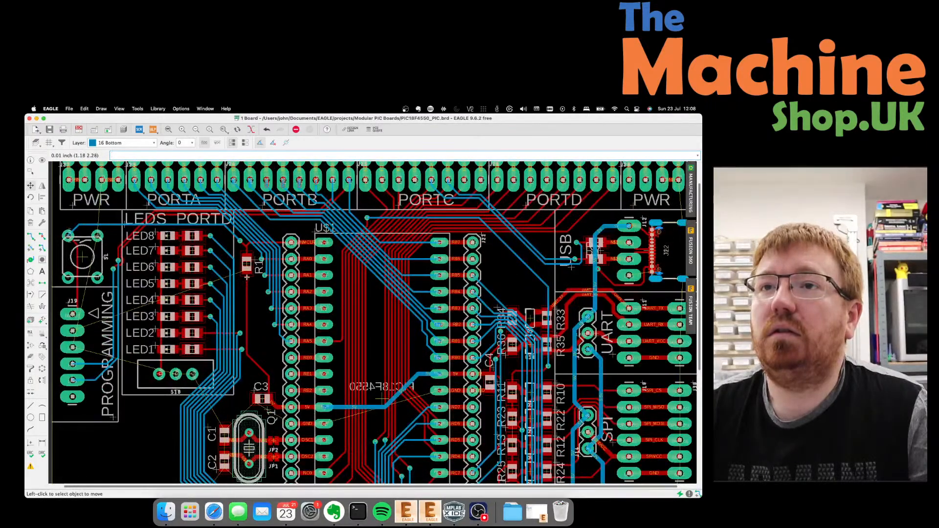
{"action": "scroll", "coordinate": [247, 277], "scroll_direction": "up", "scroll_amount": 1}
{"action": "scroll", "coordinate": [249, 276], "scroll_direction": "down", "scroll_amount": 3}
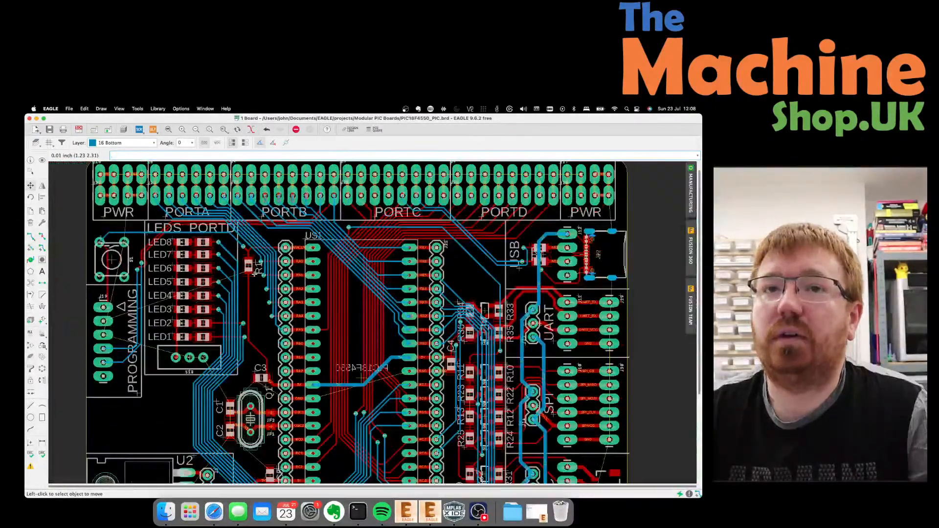
{"action": "scroll", "coordinate": [79, 351], "scroll_direction": "up", "scroll_amount": 2}
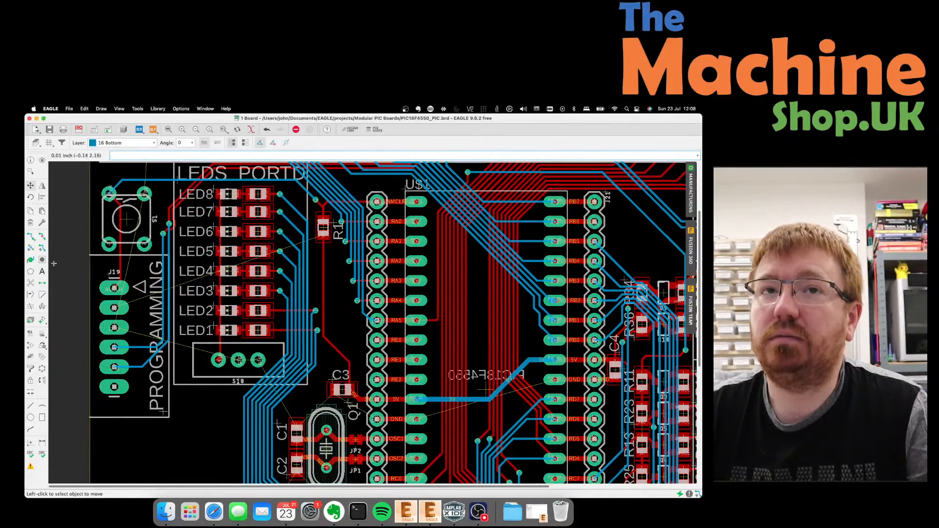
{"action": "left_click", "coordinate": [154, 350]}
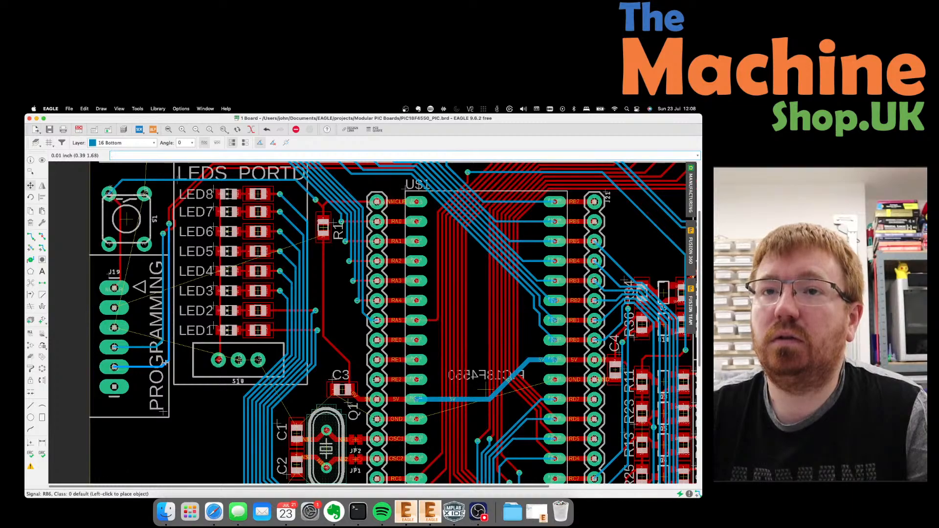
{"action": "left_click", "coordinate": [164, 363]}
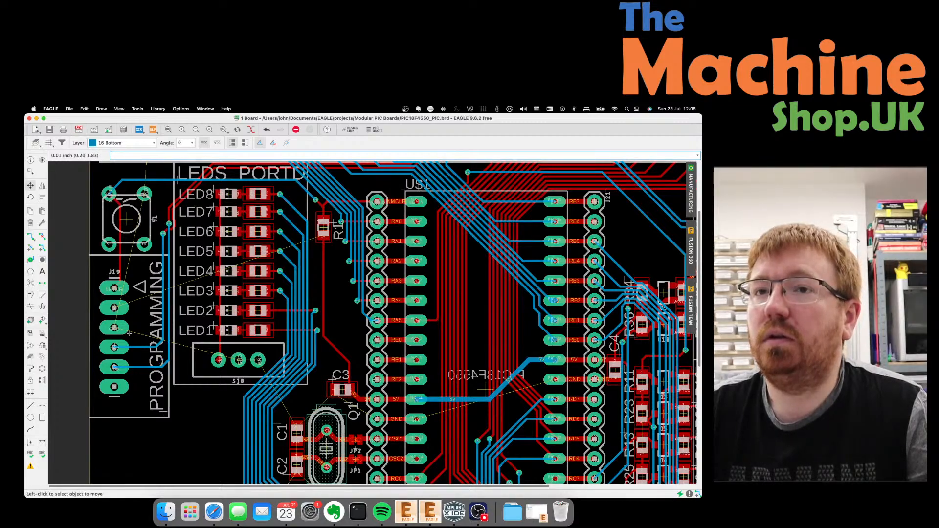
{"action": "scroll", "coordinate": [130, 334], "scroll_direction": "down", "scroll_amount": 1}
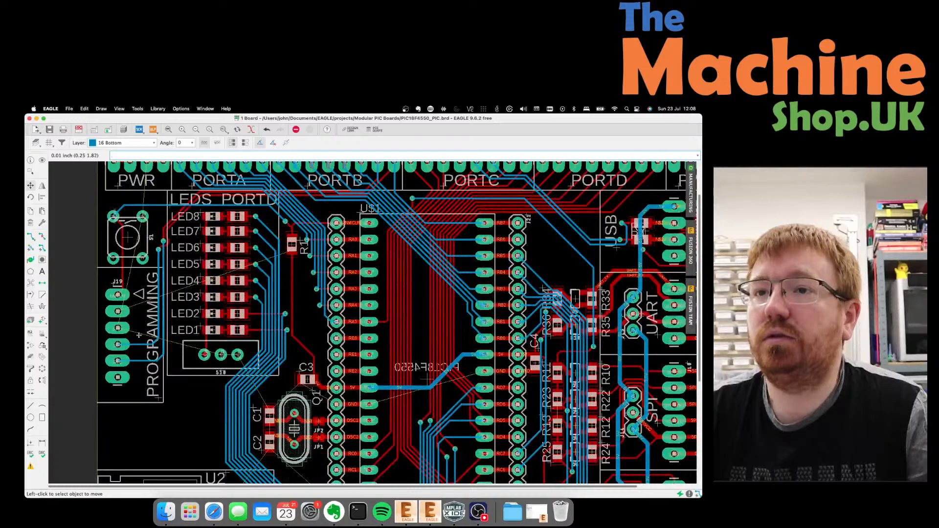
{"action": "scroll", "coordinate": [428, 379], "scroll_direction": "up", "scroll_amount": 3}
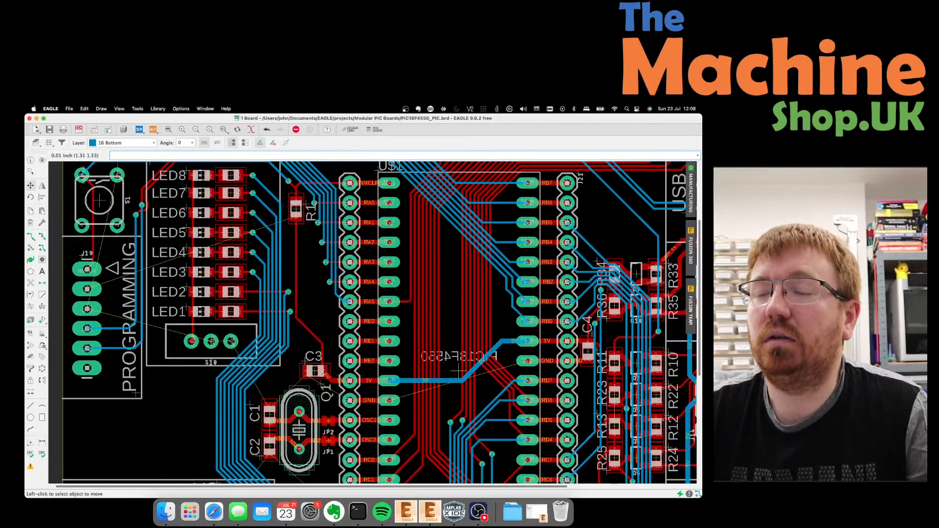
Set the Route tool to copper layer 1 Top.
{"action": "left_click", "coordinate": [30, 236]}
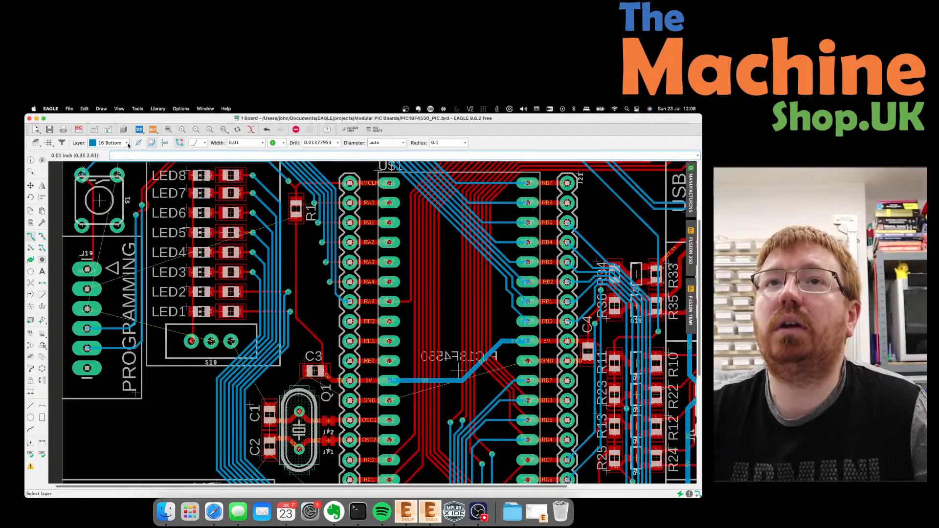
{"action": "left_click", "coordinate": [109, 142]}
{"action": "left_click", "coordinate": [110, 142]}
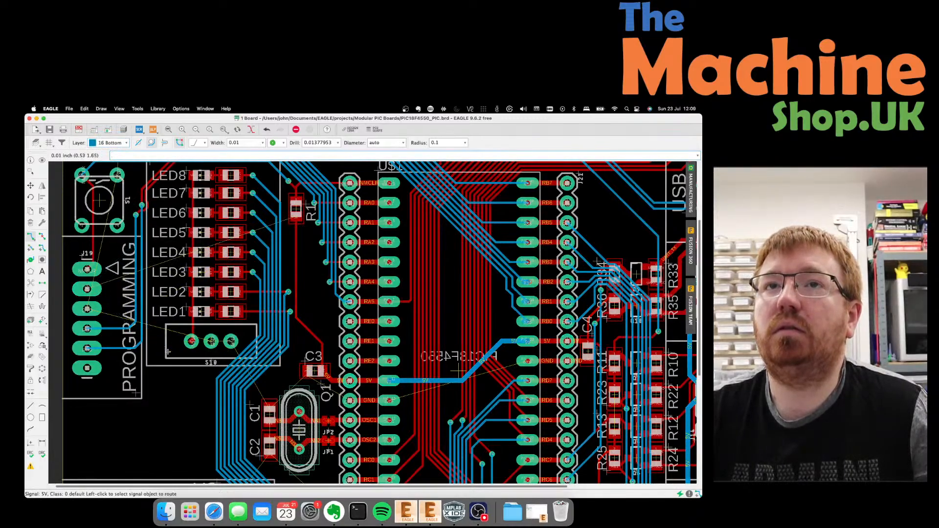
{"action": "left_click", "coordinate": [109, 142]}
{"action": "left_click", "coordinate": [109, 134]}
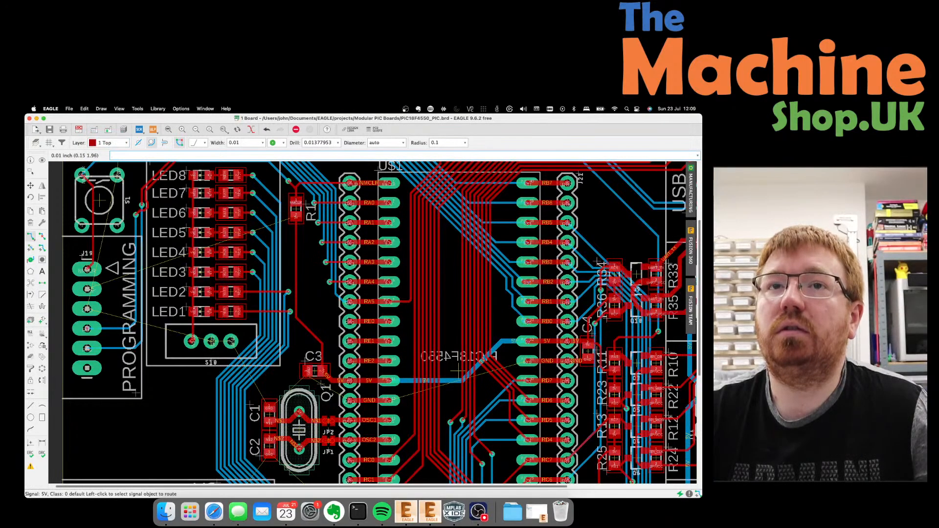
Route a thin 5V trace from the J19 pad, with one bend, to C3.
{"action": "left_click", "coordinate": [87, 289]}
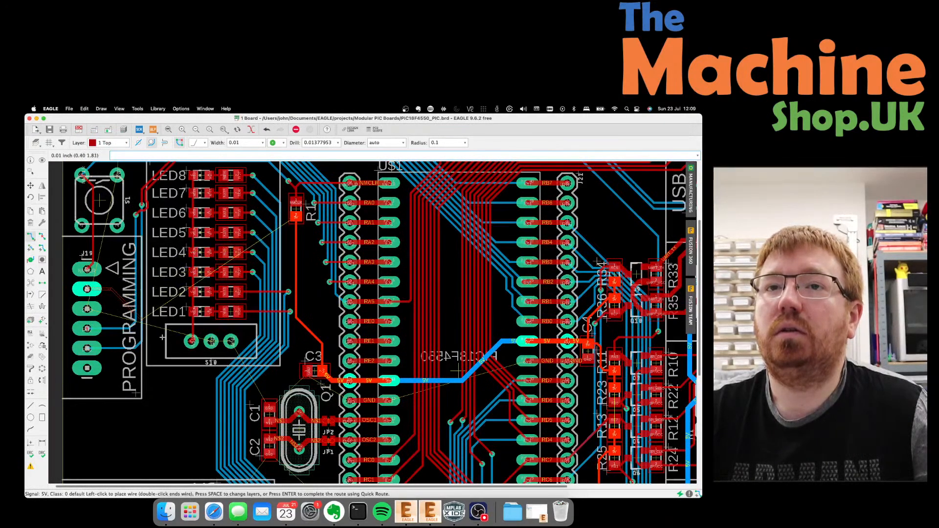
{"action": "scroll", "coordinate": [176, 368], "scroll_direction": "up", "scroll_amount": 1}
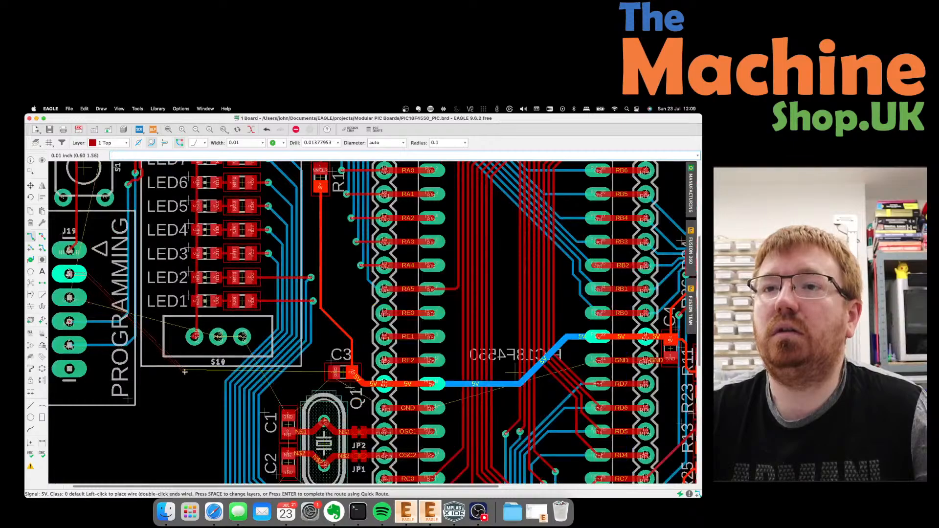
{"action": "left_click", "coordinate": [167, 354]}
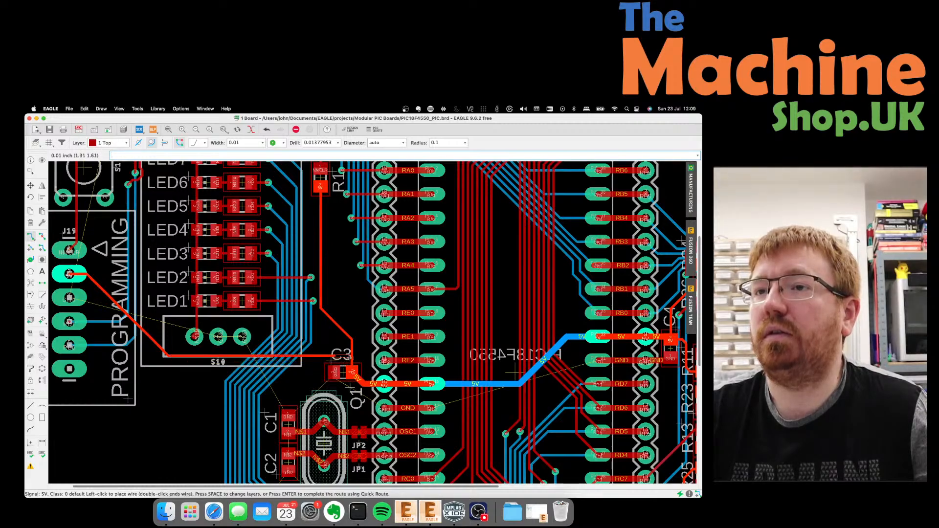
{"action": "left_click", "coordinate": [352, 355]}
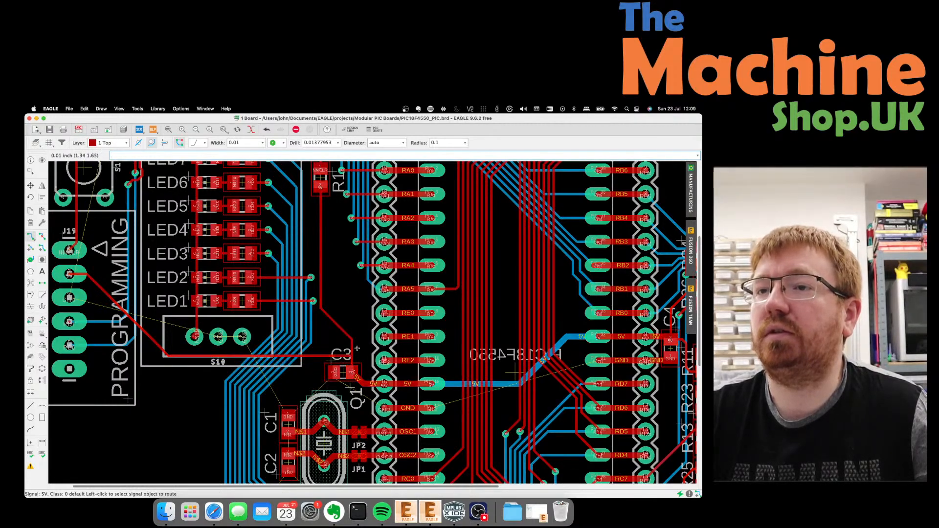
{"action": "scroll", "coordinate": [321, 286], "scroll_direction": "down", "scroll_amount": 1}
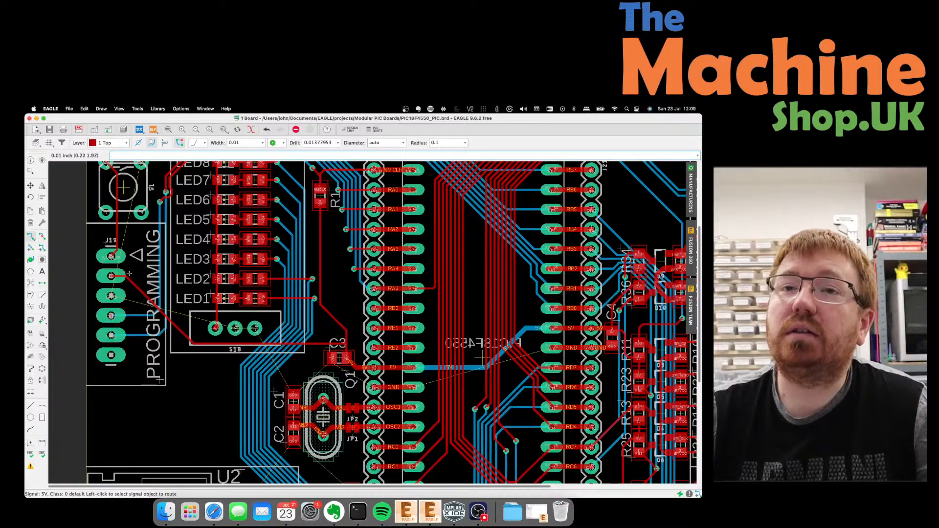
Undo the thin J19 5V trace and set the route width to 0.024.
{"action": "key", "text": "super+z"}
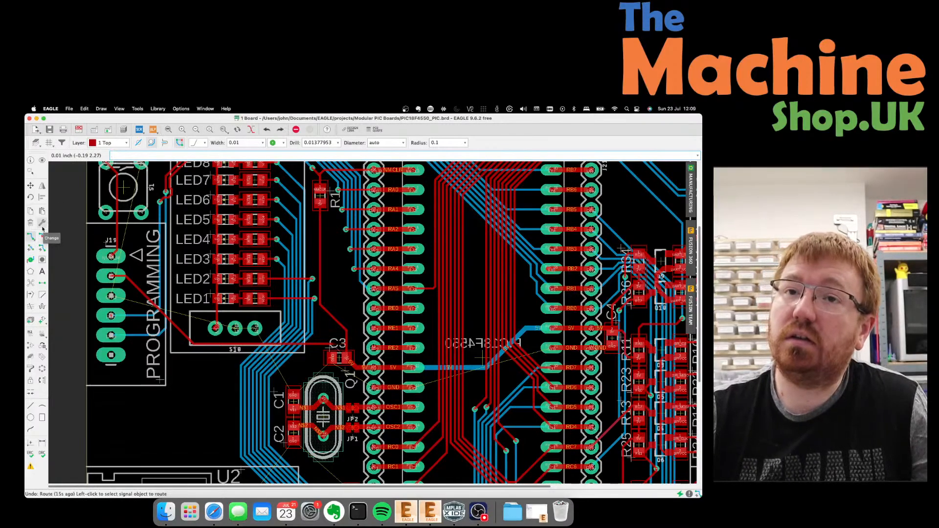
{"action": "key", "text": "super+z"}
{"action": "key", "text": "super+z"}
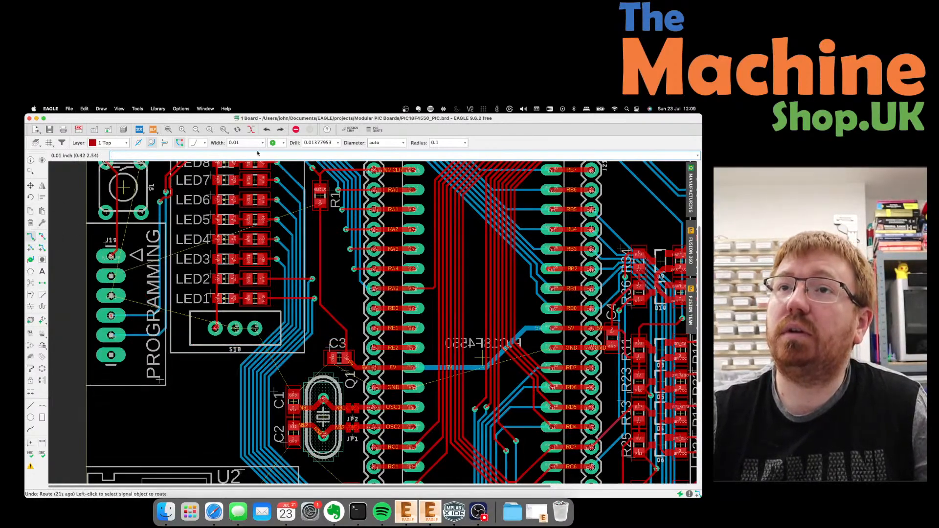
{"action": "left_click", "coordinate": [263, 143]}
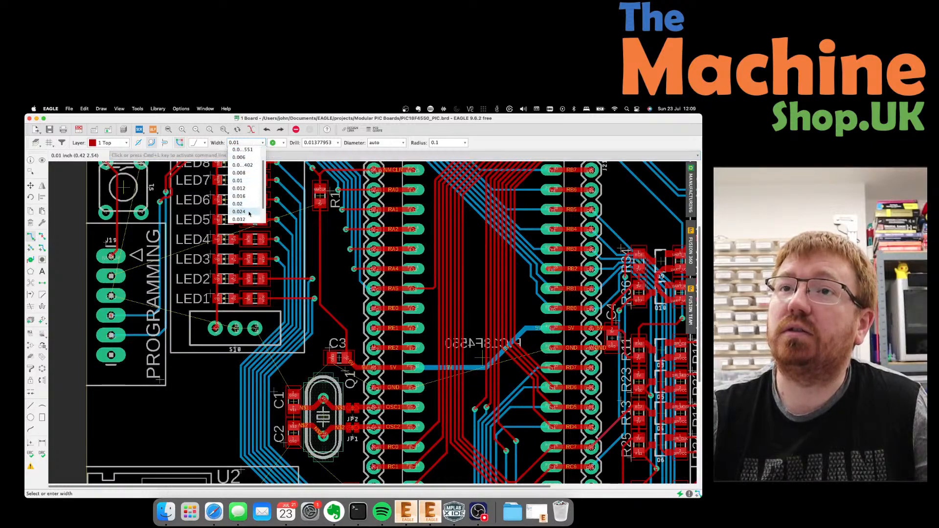
{"action": "left_click", "coordinate": [239, 213]}
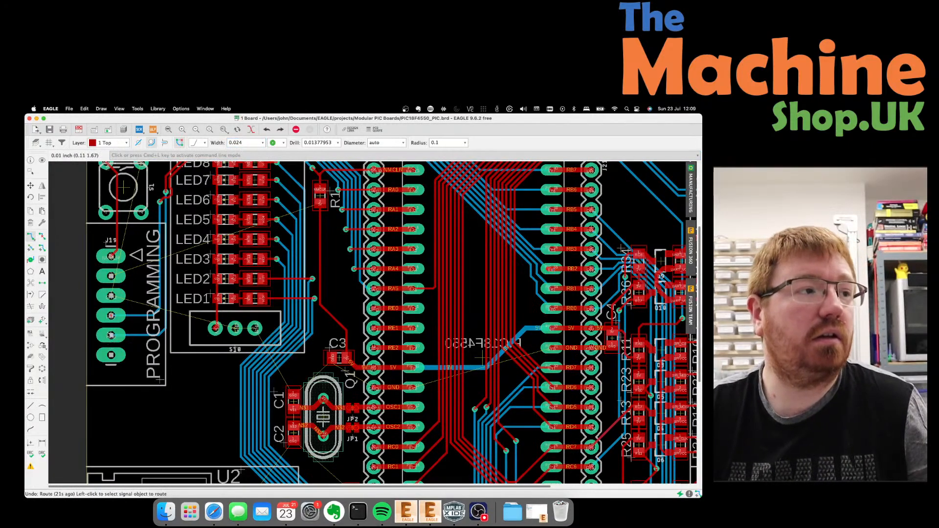
Reroute the 0.024-wide 5V trace from J19, with one bend, to C3.
{"action": "left_click", "coordinate": [111, 276]}
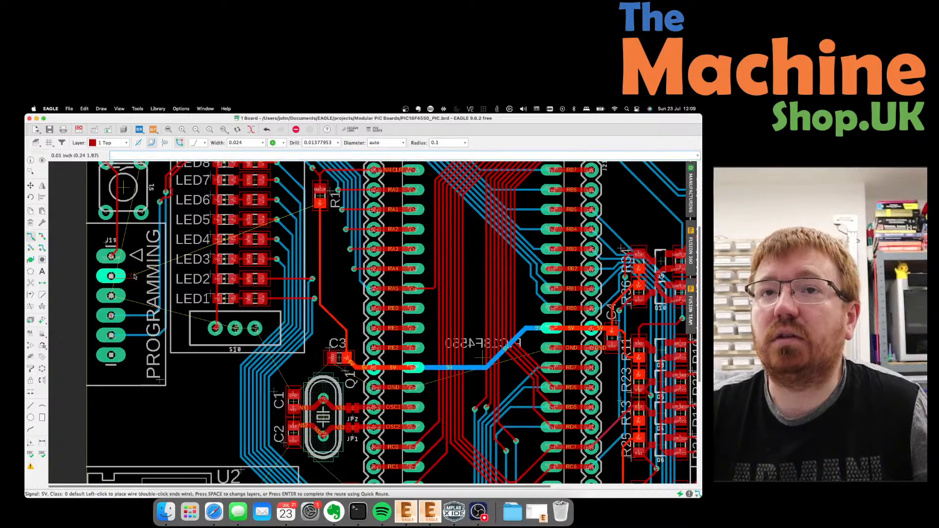
{"action": "left_click", "coordinate": [136, 278]}
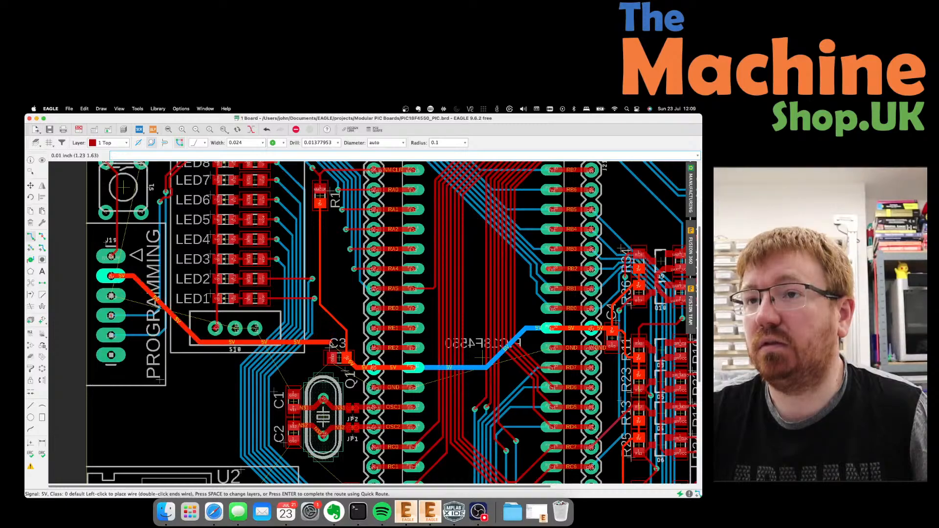
{"action": "left_click", "coordinate": [346, 353]}
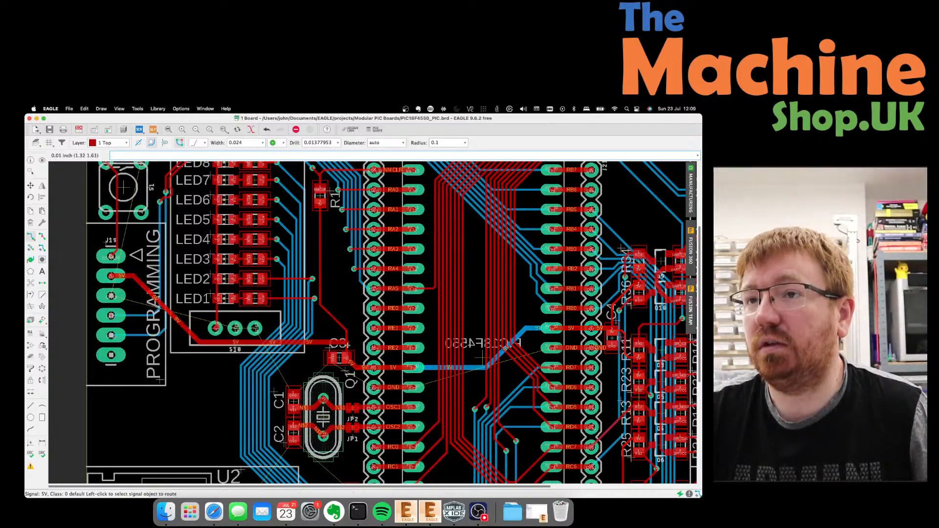
{"action": "scroll", "coordinate": [347, 352], "scroll_direction": "up", "scroll_amount": 5}
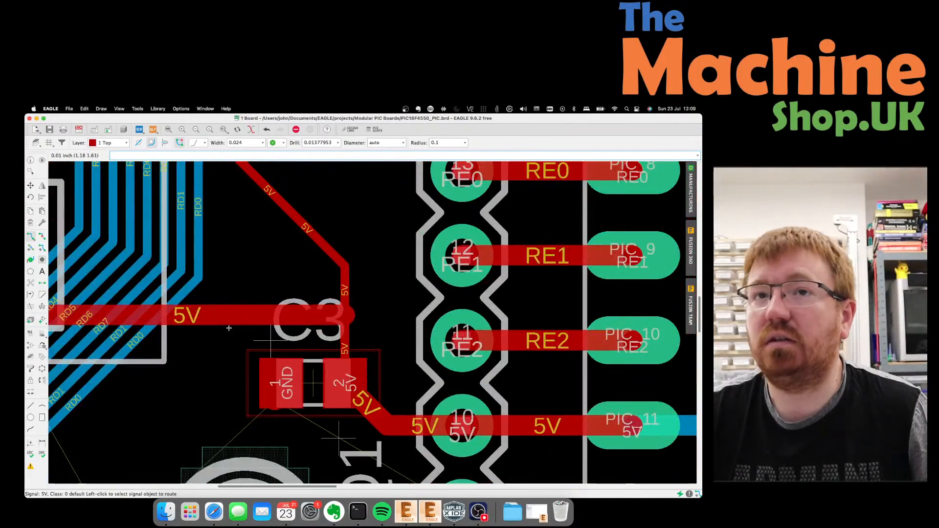
Copy only the 0.024 width from the horizontal 5V wire onto the vertical wire at C3.
{"action": "left_click", "coordinate": [31, 369]}
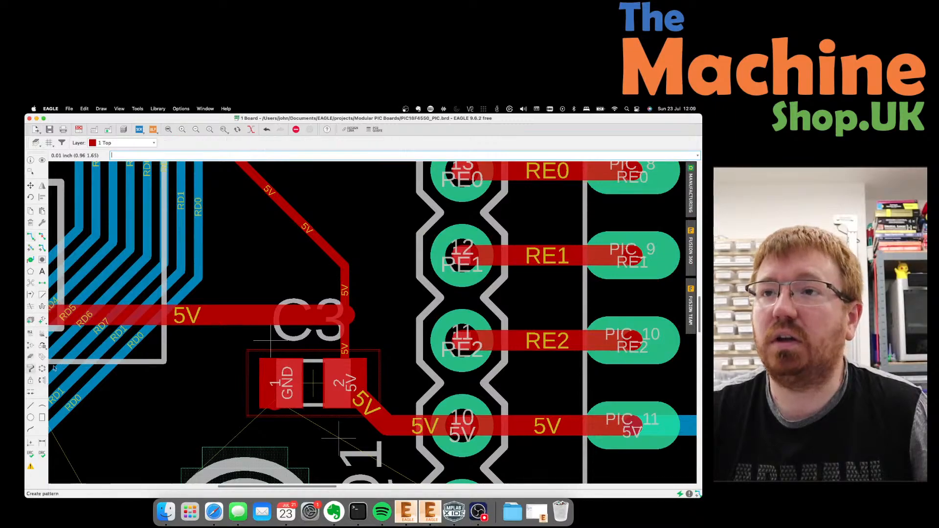
{"action": "left_click", "coordinate": [350, 336]}
{"action": "key", "text": "Return"}
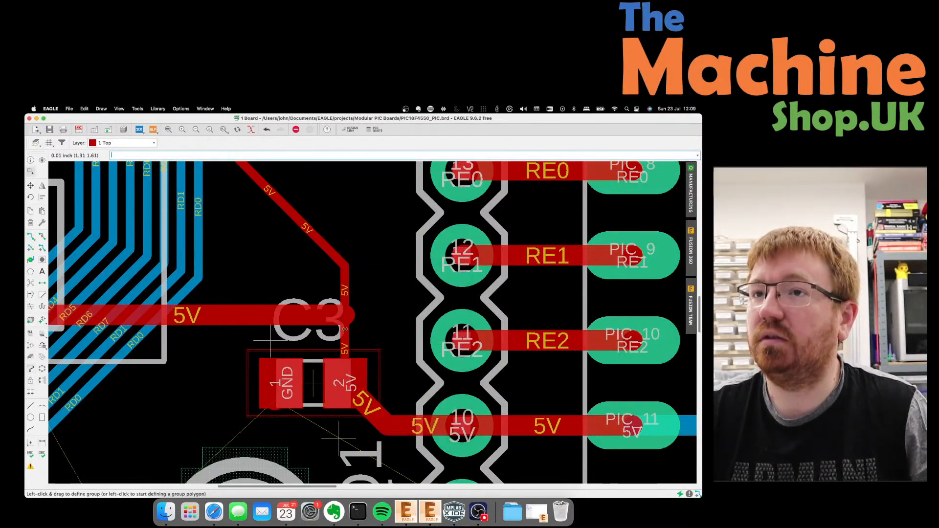
{"action": "left_click", "coordinate": [316, 311]}
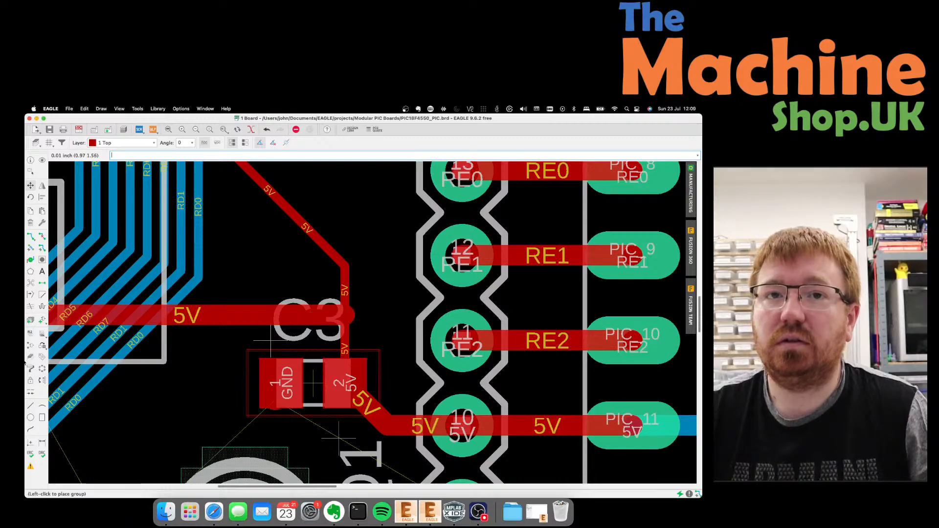
{"action": "left_click", "coordinate": [177, 322]}
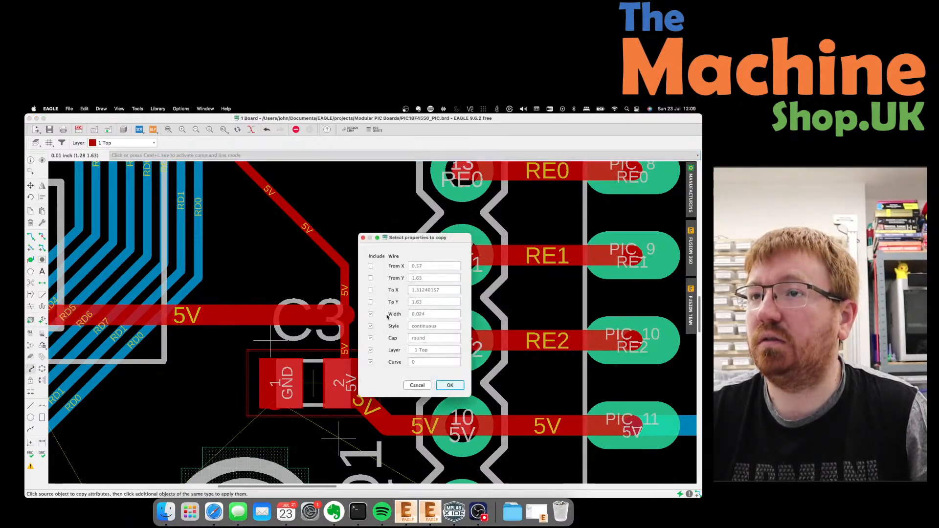
{"action": "left_click", "coordinate": [370, 326]}
{"action": "left_click", "coordinate": [370, 338]}
{"action": "left_click", "coordinate": [449, 385]}
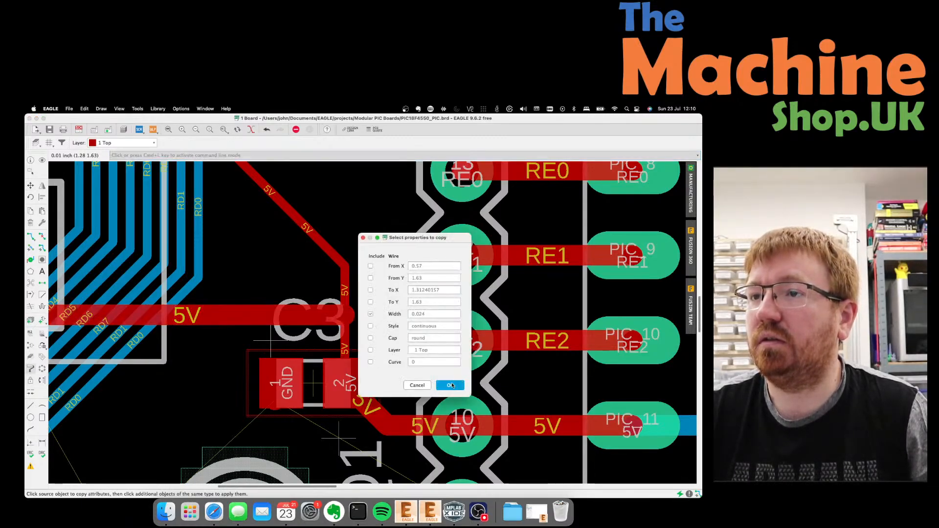
{"action": "left_click", "coordinate": [348, 354]}
{"action": "scroll", "coordinate": [304, 272], "scroll_direction": "down", "scroll_amount": 2}
{"action": "scroll", "coordinate": [304, 271], "scroll_direction": "down", "scroll_amount": 2}
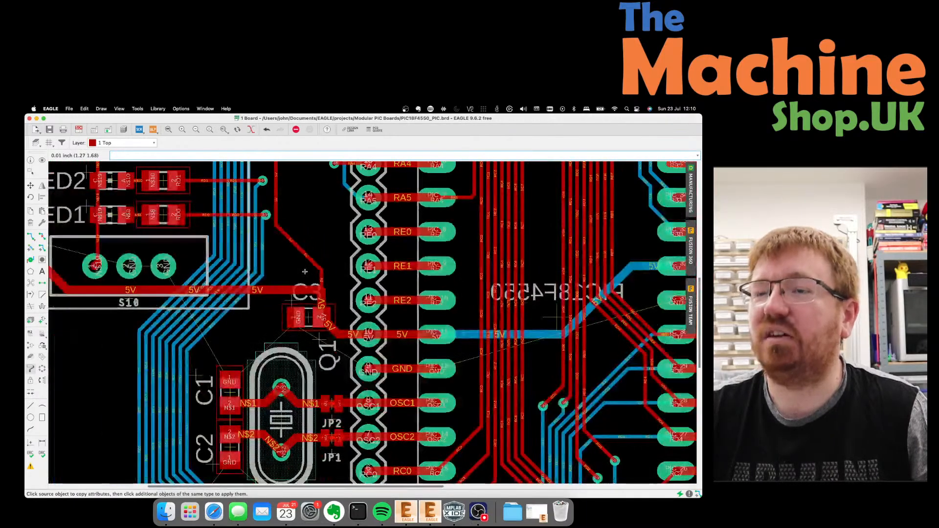
{"action": "scroll", "coordinate": [305, 271], "scroll_direction": "down", "scroll_amount": 1}
{"action": "scroll", "coordinate": [305, 272], "scroll_direction": "down", "scroll_amount": 3}
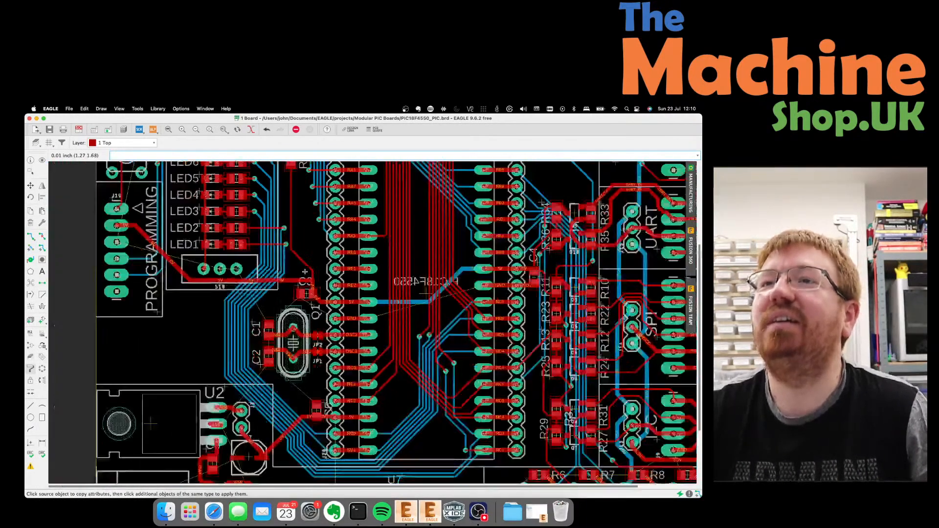
{"action": "scroll", "coordinate": [293, 212], "scroll_direction": "up", "scroll_amount": 3}
{"action": "scroll", "coordinate": [293, 212], "scroll_direction": "up", "scroll_amount": 1}
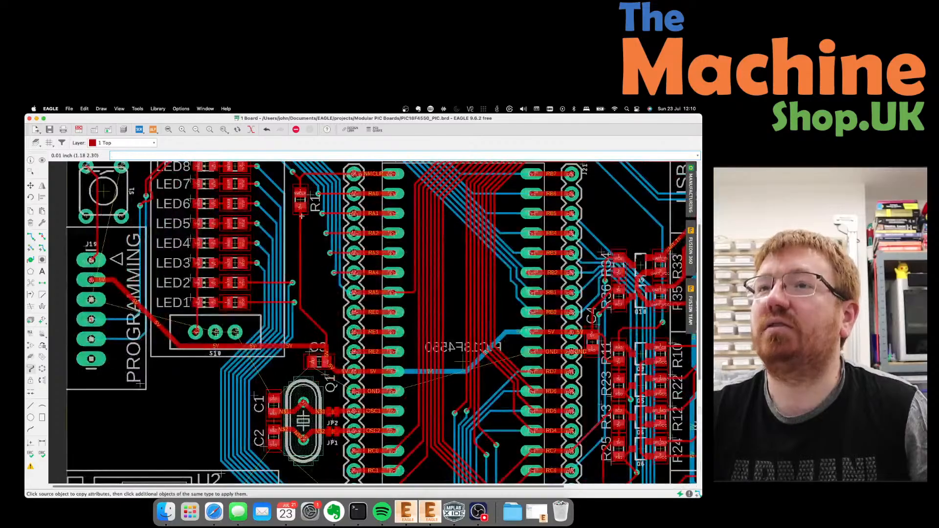
{"action": "scroll", "coordinate": [317, 266], "scroll_direction": "down", "scroll_amount": 1}
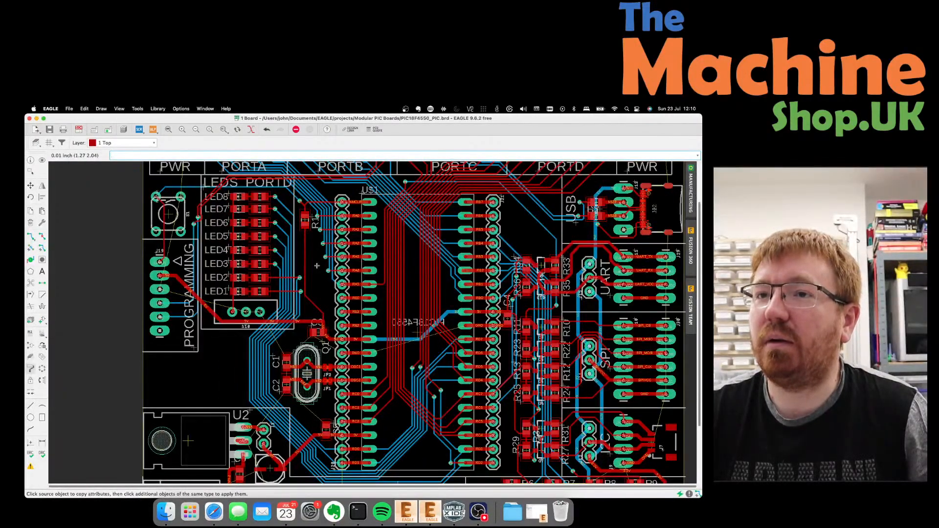
{"action": "scroll", "coordinate": [322, 353], "scroll_direction": "up", "scroll_amount": 5}
{"action": "scroll", "coordinate": [322, 352], "scroll_direction": "down", "scroll_amount": 3}
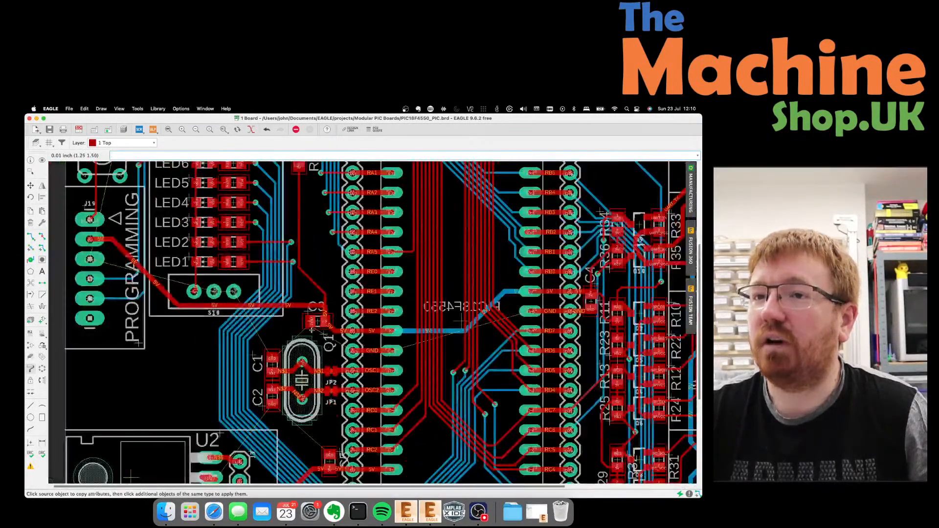
{"action": "scroll", "coordinate": [308, 326], "scroll_direction": "down", "scroll_amount": 1}
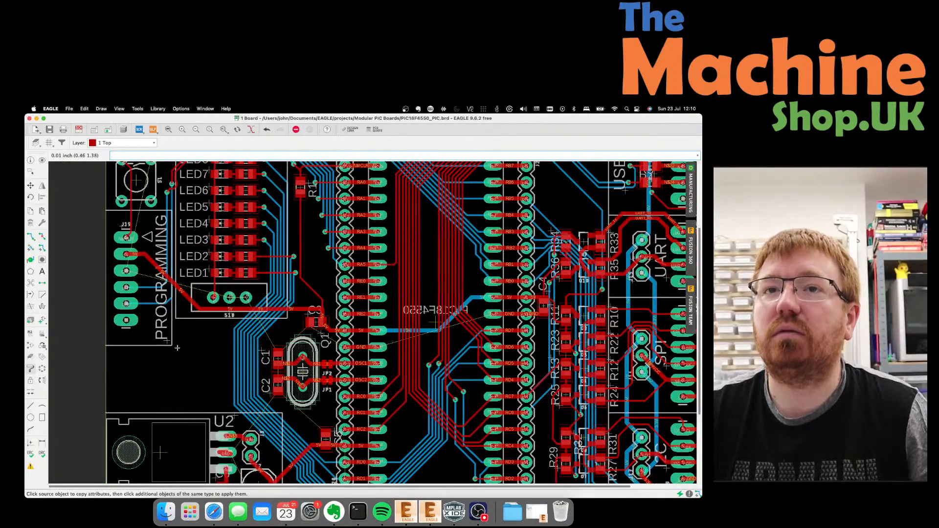
{"action": "scroll", "coordinate": [157, 353], "scroll_direction": "down", "scroll_amount": 1}
{"action": "scroll", "coordinate": [156, 245], "scroll_direction": "down", "scroll_amount": 1}
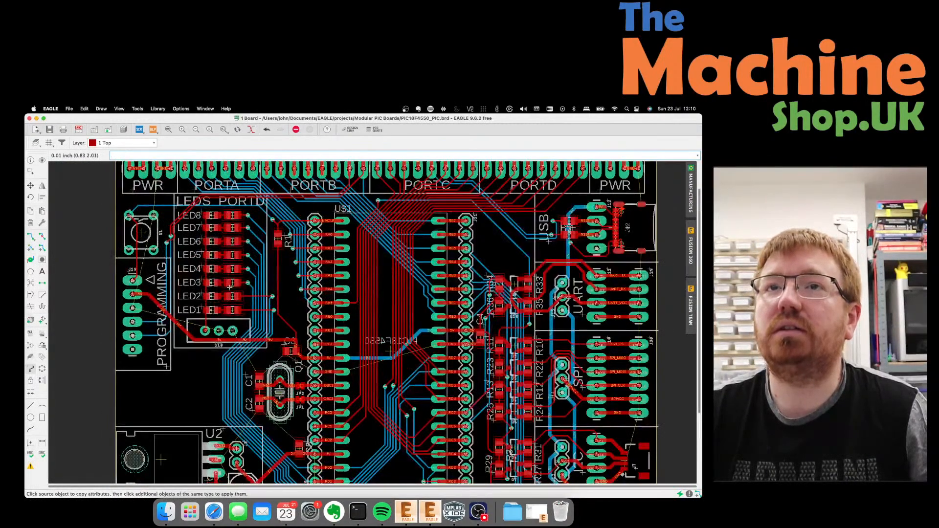
{"action": "scroll", "coordinate": [229, 288], "scroll_direction": "down", "scroll_amount": 1}
{"action": "scroll", "coordinate": [118, 192], "scroll_direction": "up", "scroll_amount": 1}
Using Route Airwire mode, start a VIN wire from the PWR header's VIN pad.
{"action": "left_click", "coordinate": [33, 238]}
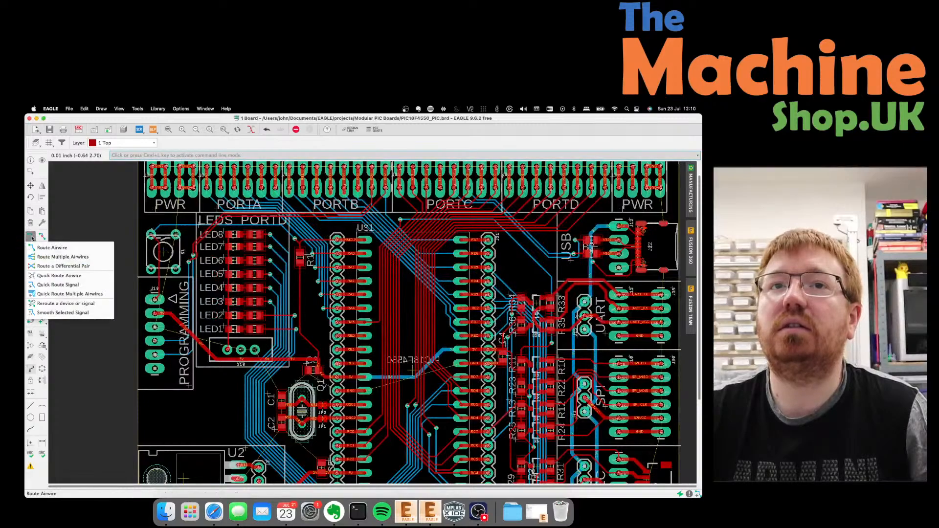
{"action": "left_click", "coordinate": [51, 247]}
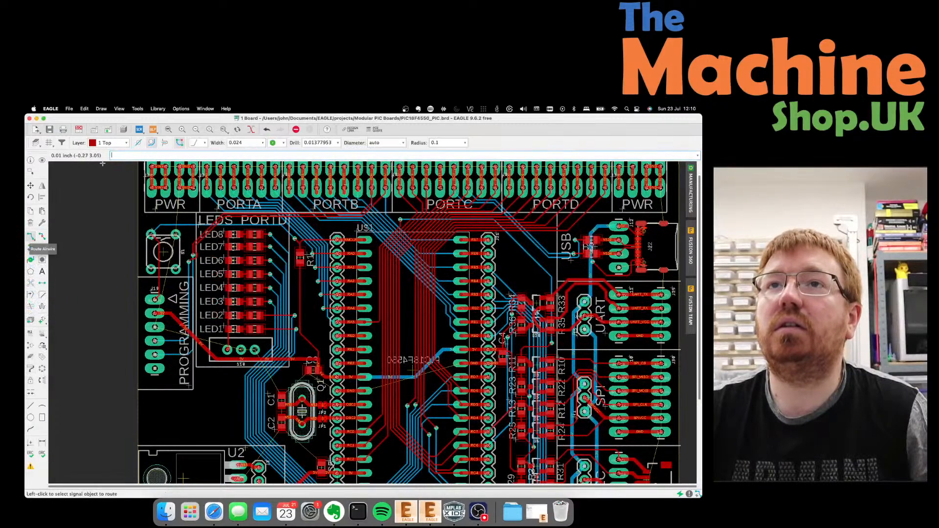
{"action": "scroll", "coordinate": [161, 168], "scroll_direction": "up", "scroll_amount": 1}
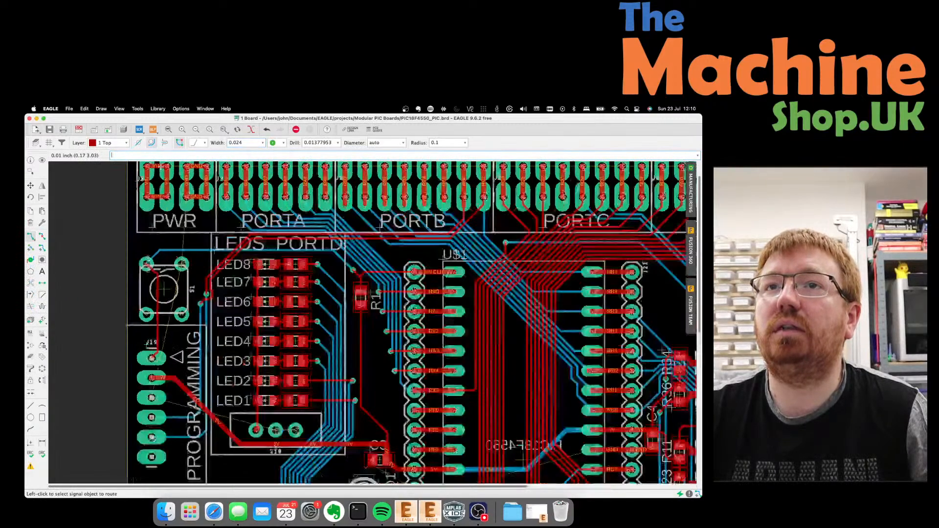
{"action": "scroll", "coordinate": [161, 169], "scroll_direction": "up", "scroll_amount": 1}
{"action": "left_click", "coordinate": [169, 219]}
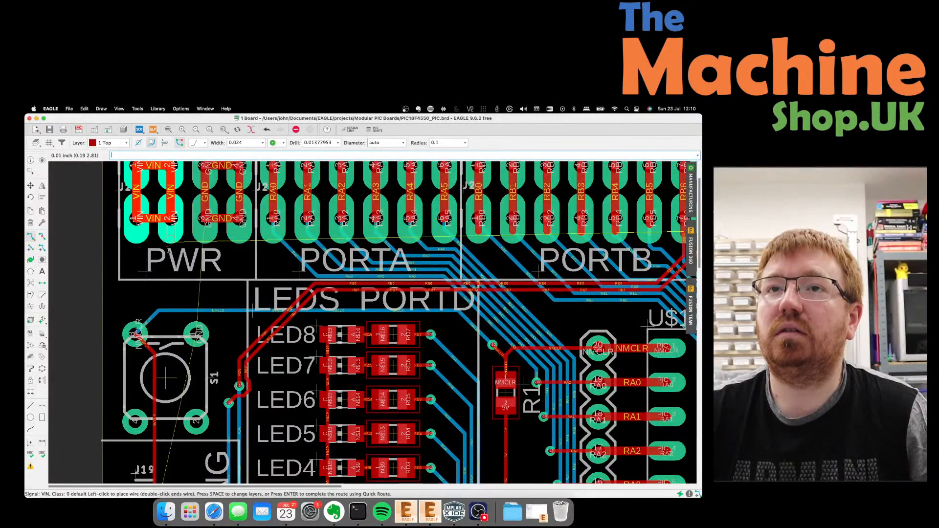
{"action": "scroll", "coordinate": [167, 255], "scroll_direction": "down", "scroll_amount": 1}
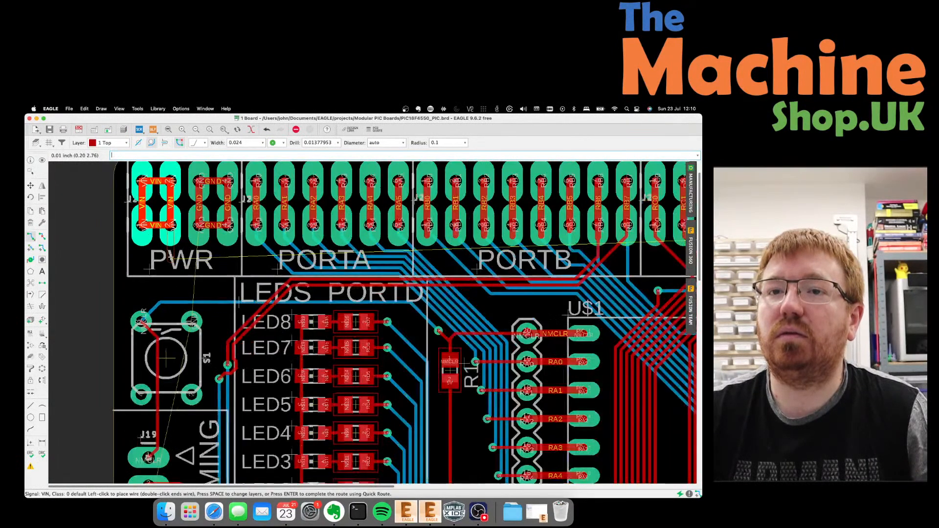
{"action": "scroll", "coordinate": [169, 256], "scroll_direction": "down", "scroll_amount": 3}
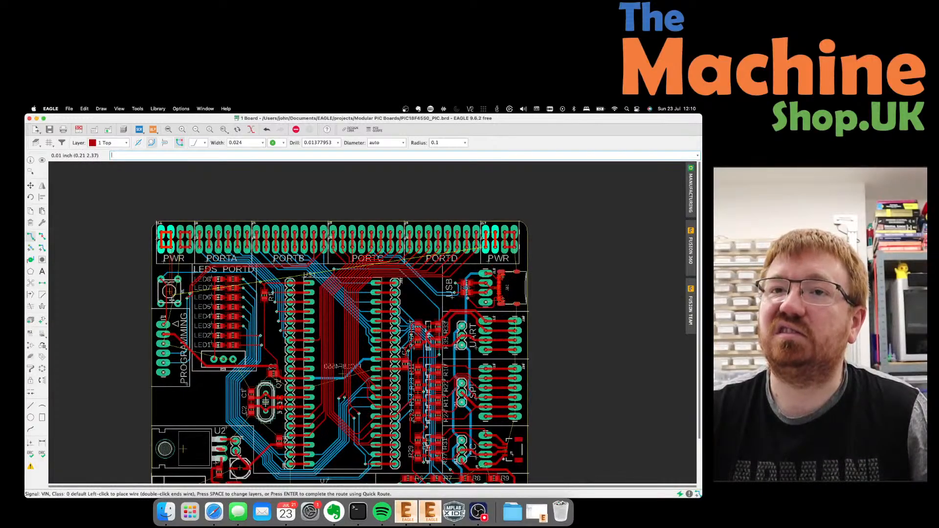
{"action": "scroll", "coordinate": [175, 333], "scroll_direction": "up", "scroll_amount": 4}
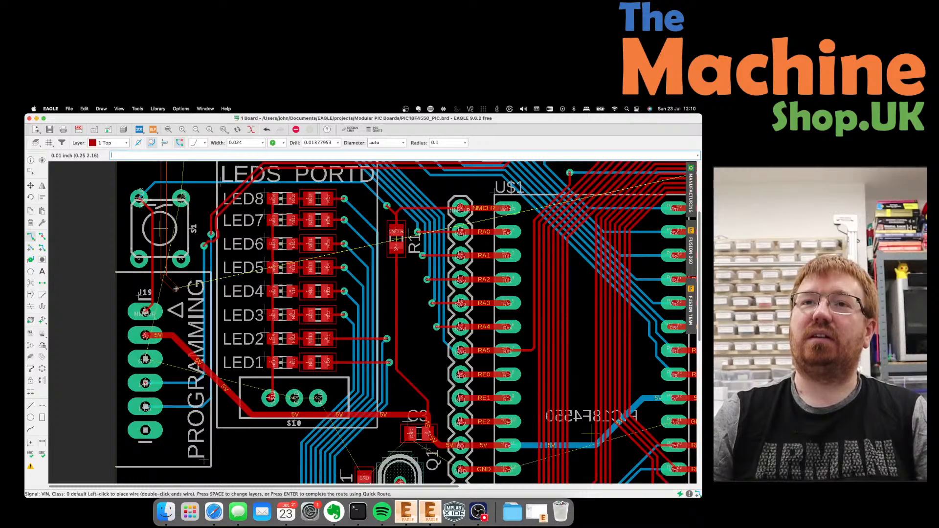
{"action": "scroll", "coordinate": [176, 289], "scroll_direction": "down", "scroll_amount": 2}
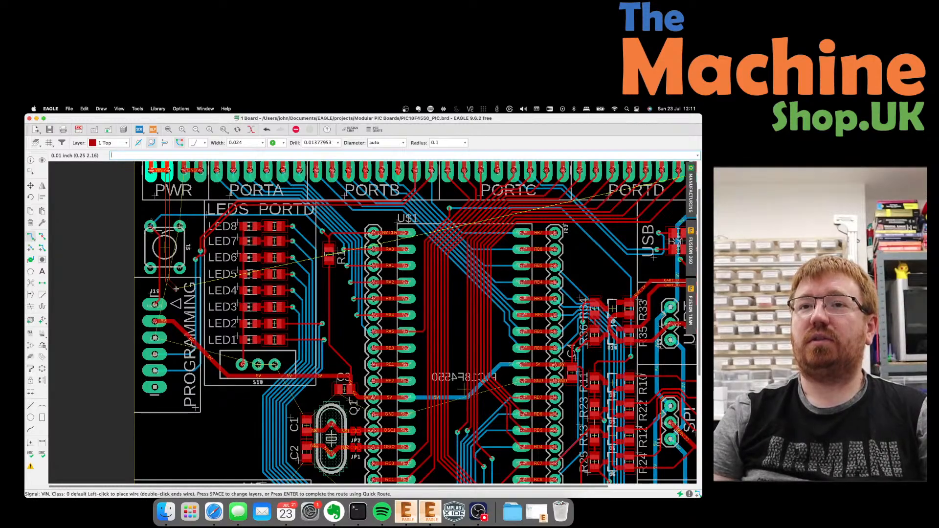
{"action": "scroll", "coordinate": [304, 292], "scroll_direction": "down", "scroll_amount": 3}
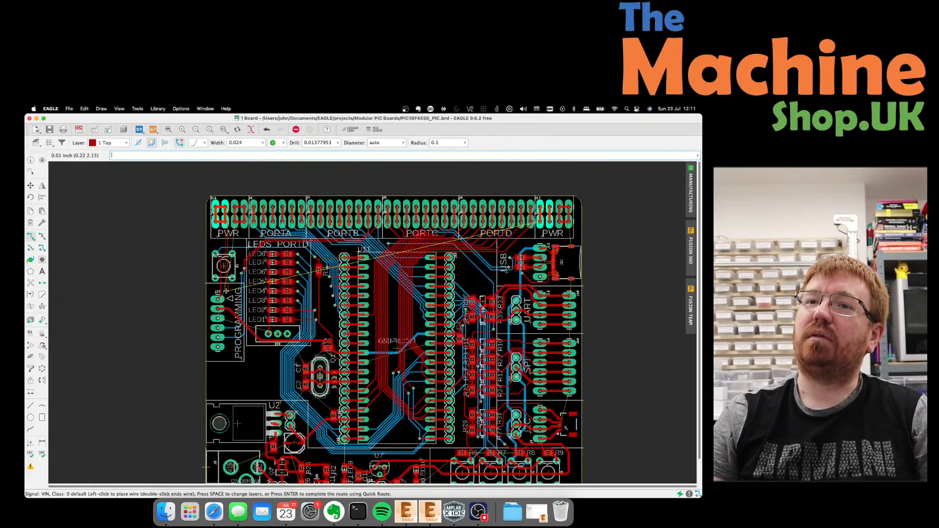
{"action": "scroll", "coordinate": [226, 288], "scroll_direction": "up", "scroll_amount": 5}
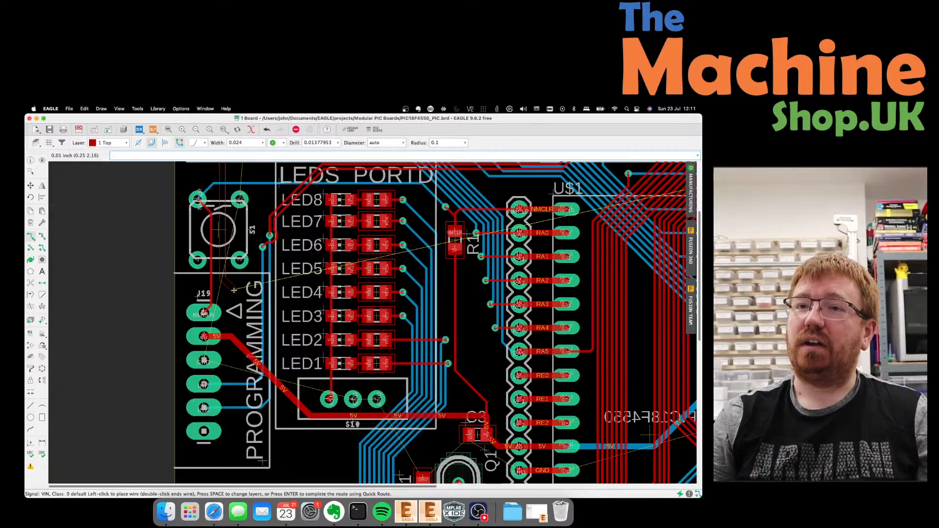
Cancel the unfinished VIN route and move the blue RB7 trace corner up-left.
{"action": "key", "text": "Escape"}
{"action": "scroll", "coordinate": [235, 303], "scroll_direction": "down", "scroll_amount": 4}
{"action": "scroll", "coordinate": [237, 241], "scroll_direction": "up", "scroll_amount": 3}
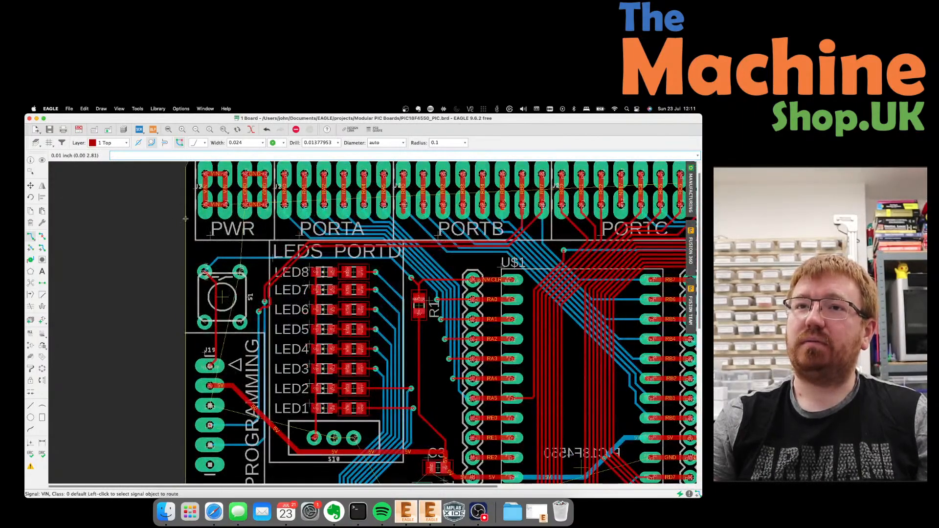
{"action": "left_click", "coordinate": [30, 185]}
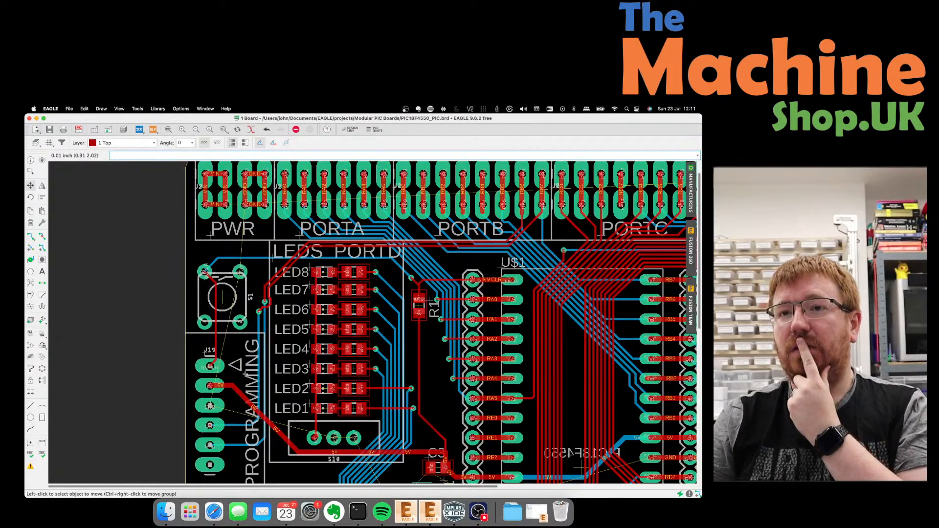
{"action": "left_click", "coordinate": [256, 422]}
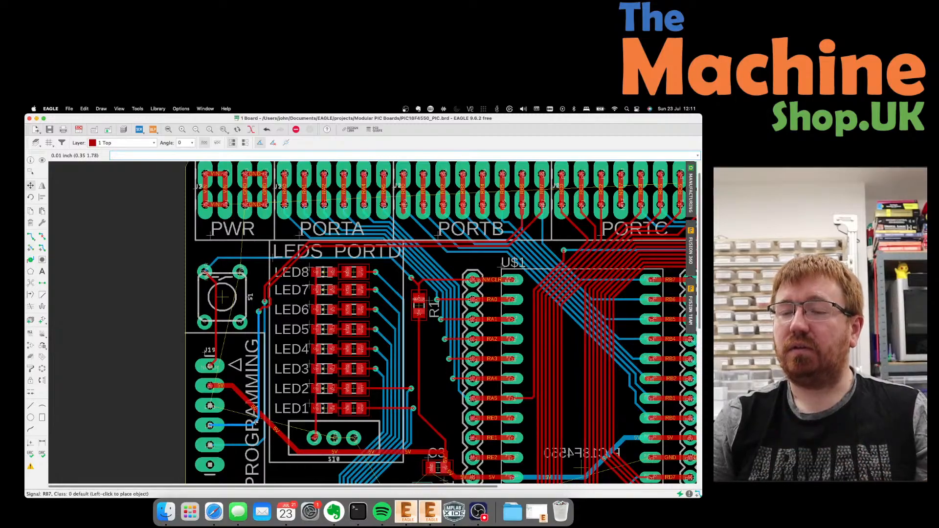
{"action": "left_click", "coordinate": [247, 409]}
{"action": "key", "text": "Escape"}
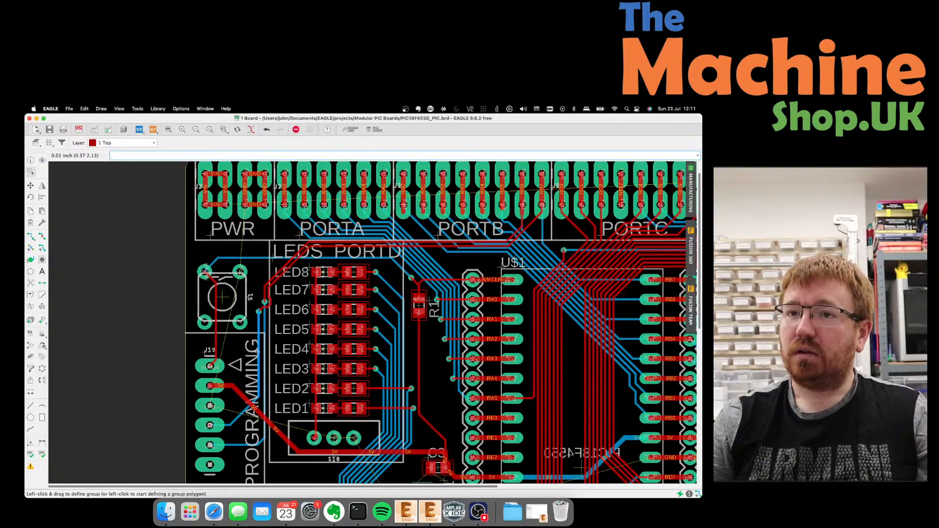
Reposition the RB7 trace segment and its lower diagonal near switch S1.
{"action": "scroll", "coordinate": [257, 351], "scroll_direction": "up", "scroll_amount": 2}
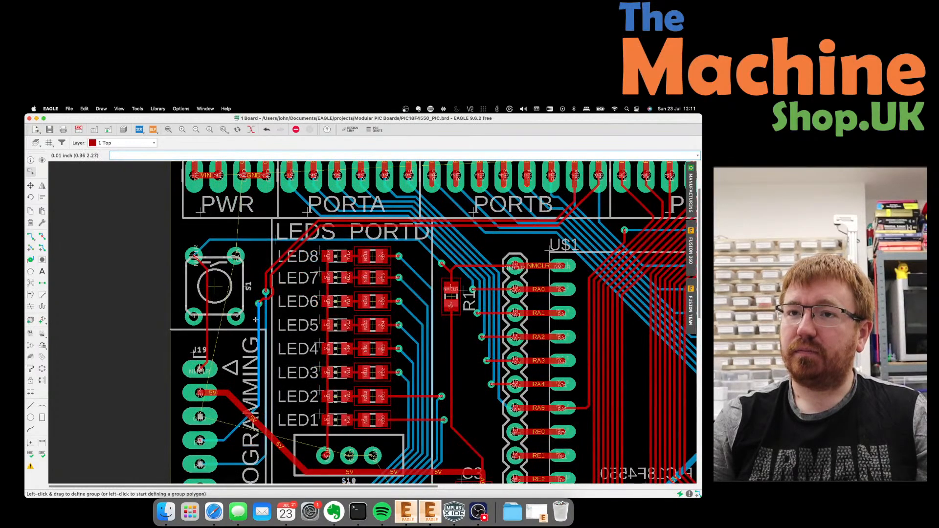
{"action": "scroll", "coordinate": [240, 352], "scroll_direction": "up", "scroll_amount": 3}
{"action": "scroll", "coordinate": [243, 352], "scroll_direction": "down", "scroll_amount": 5}
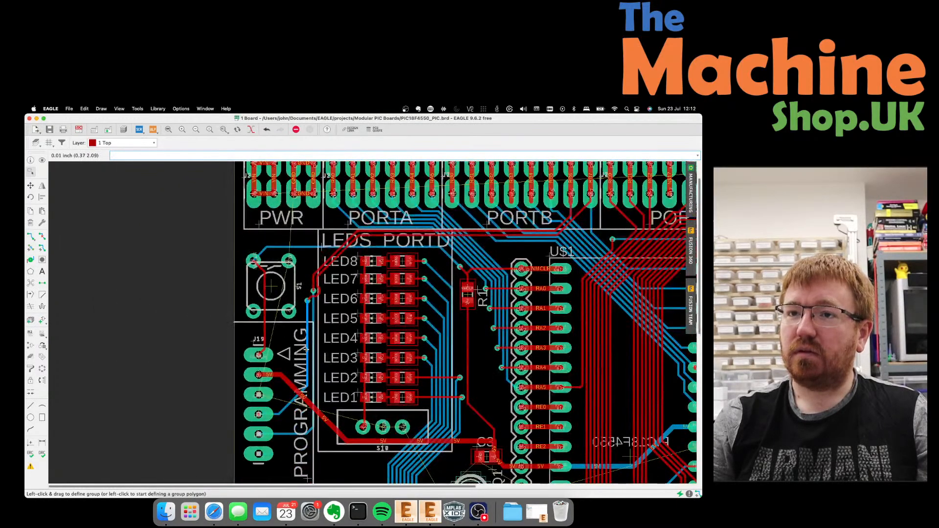
{"action": "scroll", "coordinate": [307, 349], "scroll_direction": "up", "scroll_amount": 2}
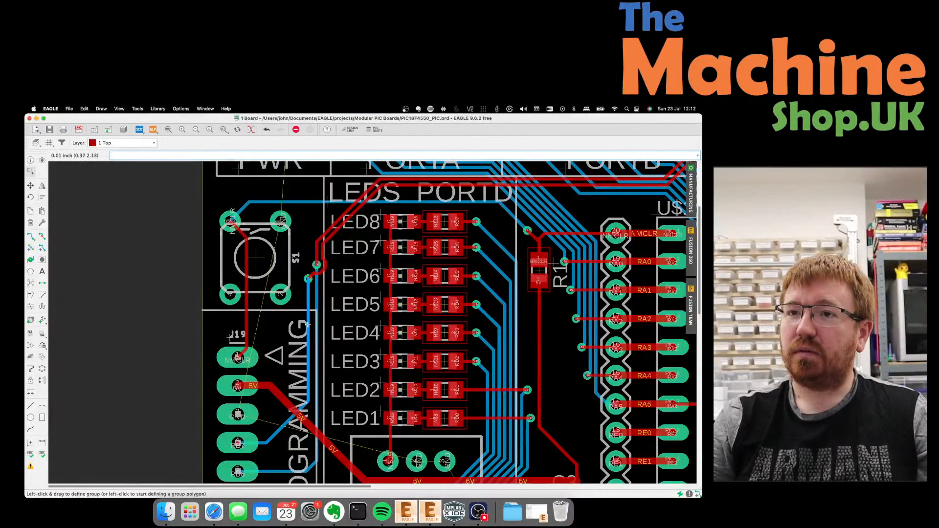
{"action": "left_click", "coordinate": [30, 185]}
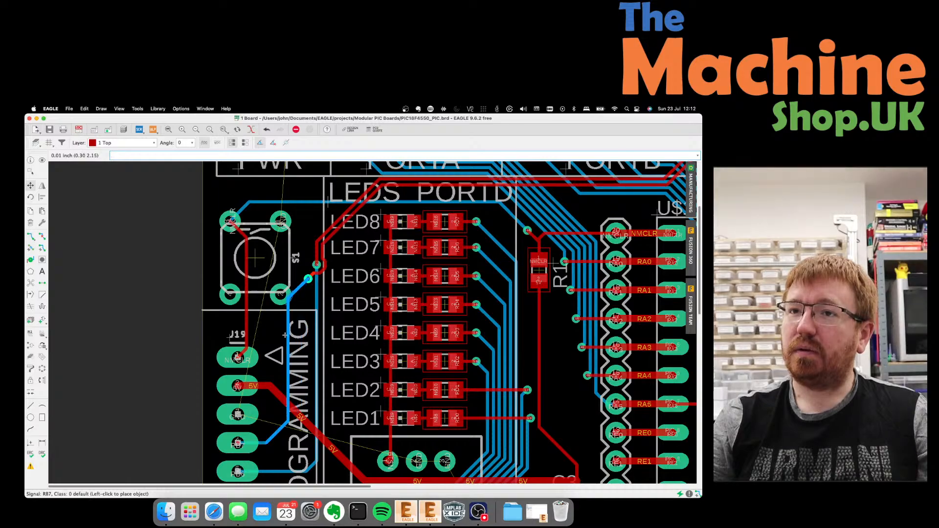
{"action": "left_click", "coordinate": [277, 340]}
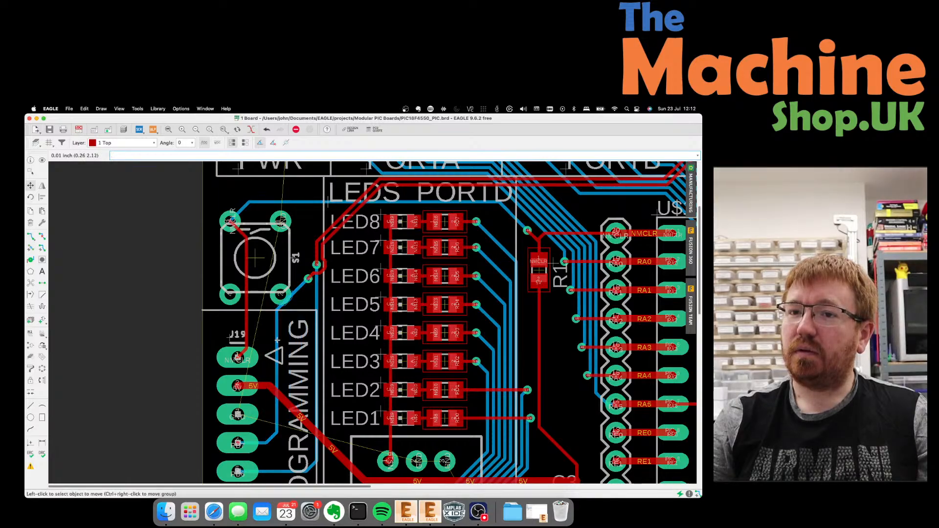
{"action": "left_click", "coordinate": [272, 438]}
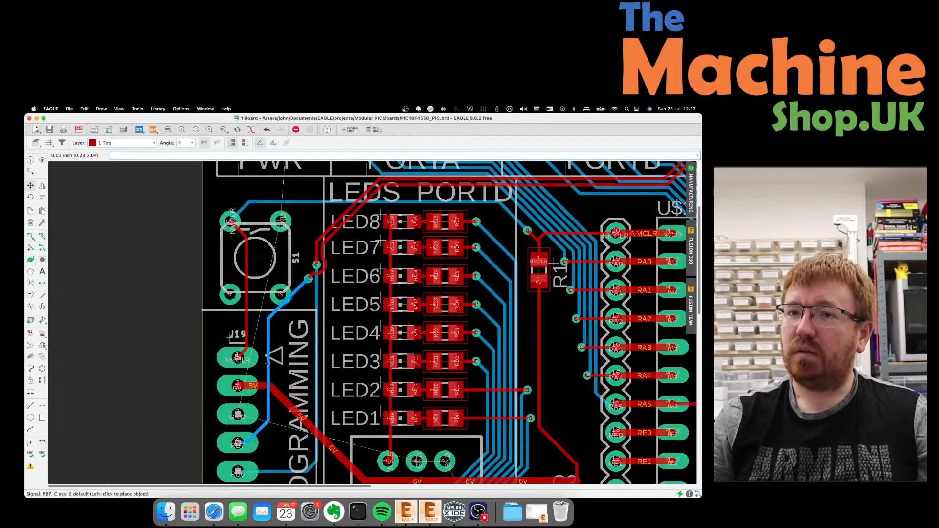
{"action": "left_click", "coordinate": [267, 364]}
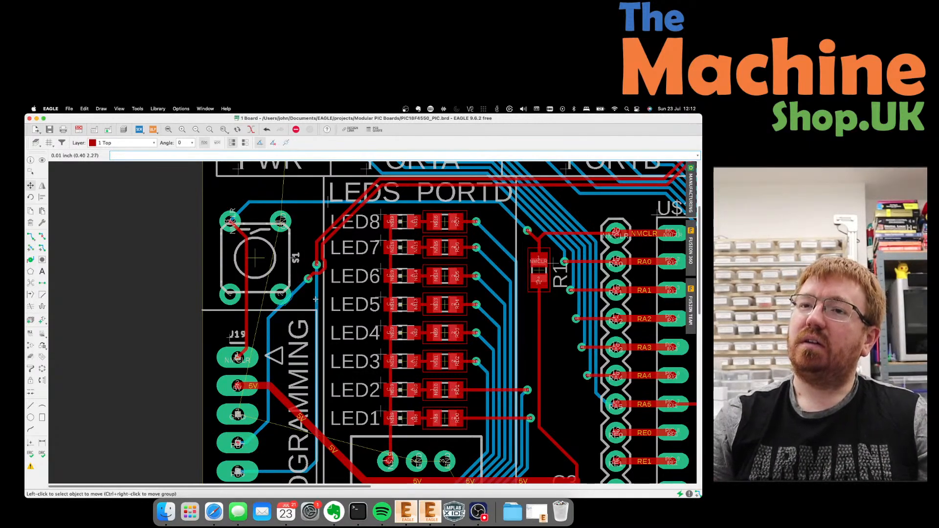
Undo the last RB7 trace move and zoom out to view the whole board.
{"action": "key", "text": "super+z"}
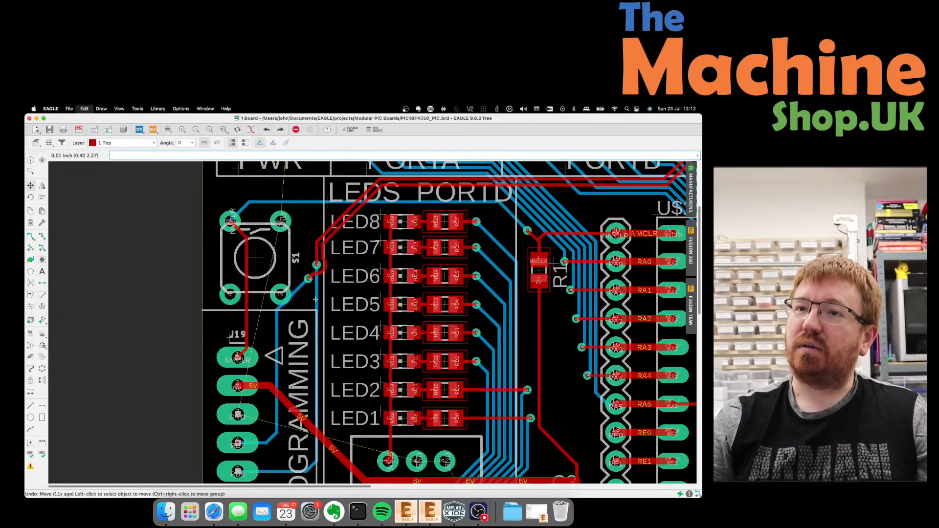
{"action": "scroll", "coordinate": [283, 303], "scroll_direction": "down", "scroll_amount": 3}
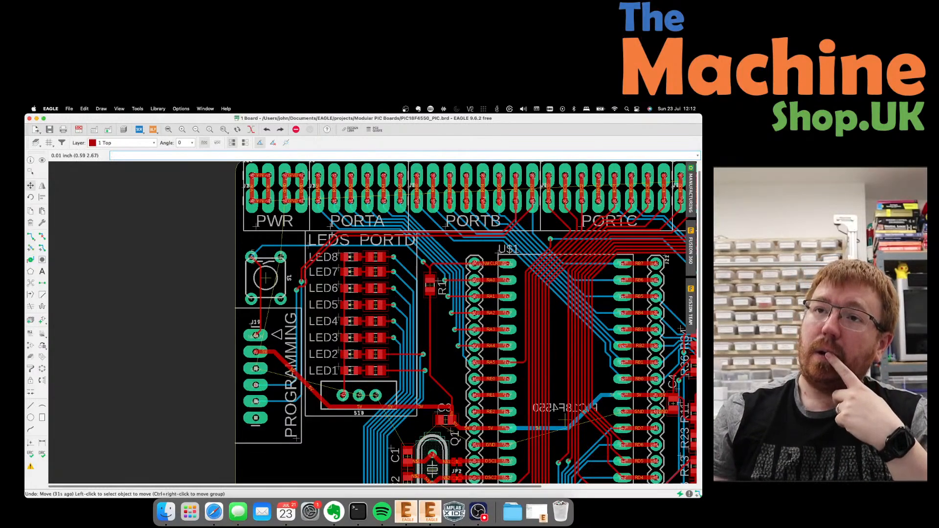
{"action": "scroll", "coordinate": [254, 202], "scroll_direction": "down", "scroll_amount": 2}
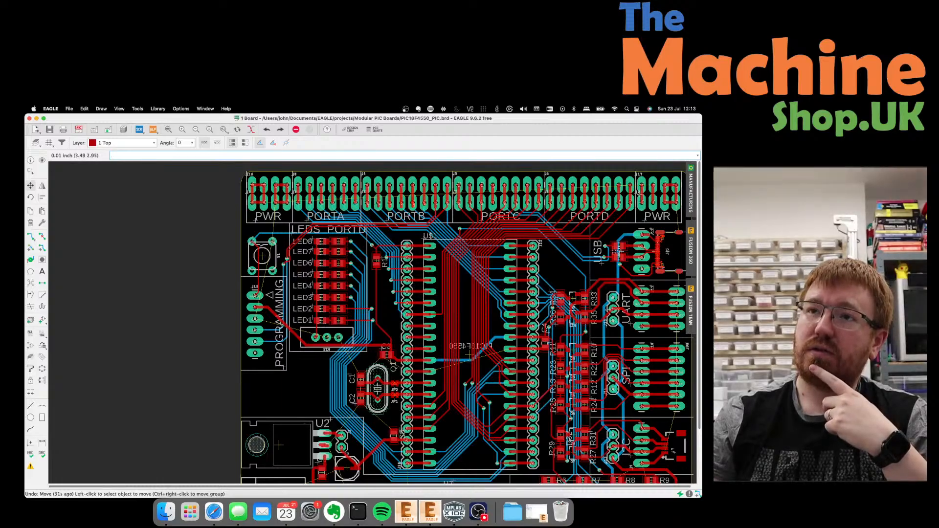
{"action": "scroll", "coordinate": [310, 165], "scroll_direction": "down", "scroll_amount": 3}
{"action": "scroll", "coordinate": [313, 176], "scroll_direction": "up", "scroll_amount": 3}
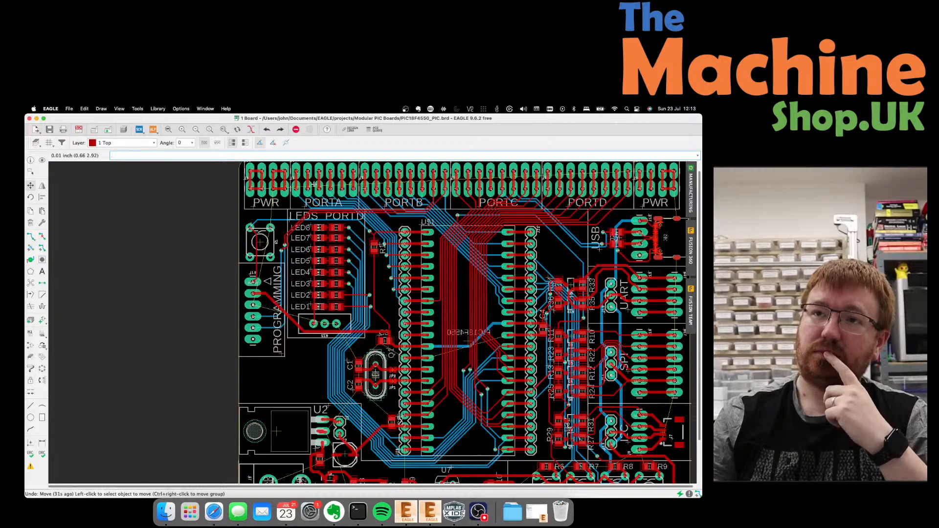
{"action": "scroll", "coordinate": [195, 244], "scroll_direction": "down", "scroll_amount": 1}
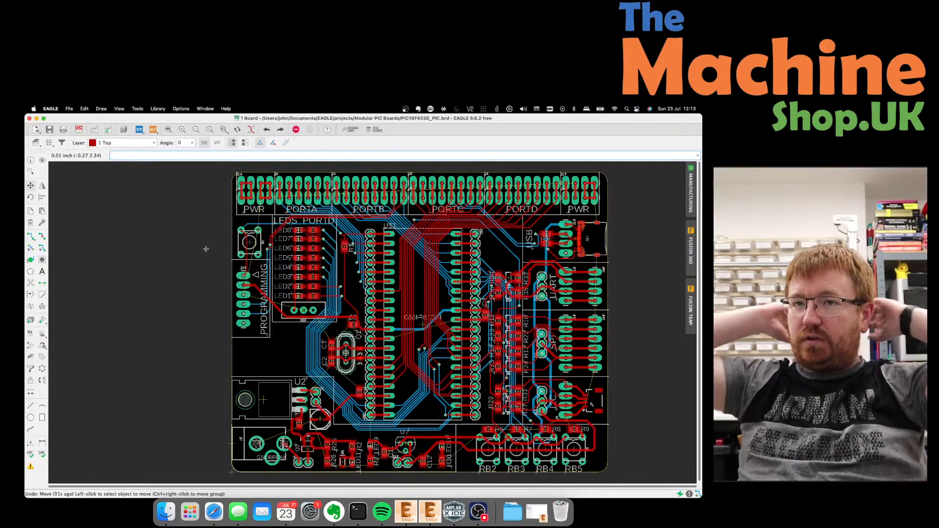
Shift the R86 trace right and reposition two RB7 segments toward LED1.
{"action": "scroll", "coordinate": [249, 256], "scroll_direction": "up", "scroll_amount": 1}
{"action": "scroll", "coordinate": [251, 268], "scroll_direction": "up", "scroll_amount": 1}
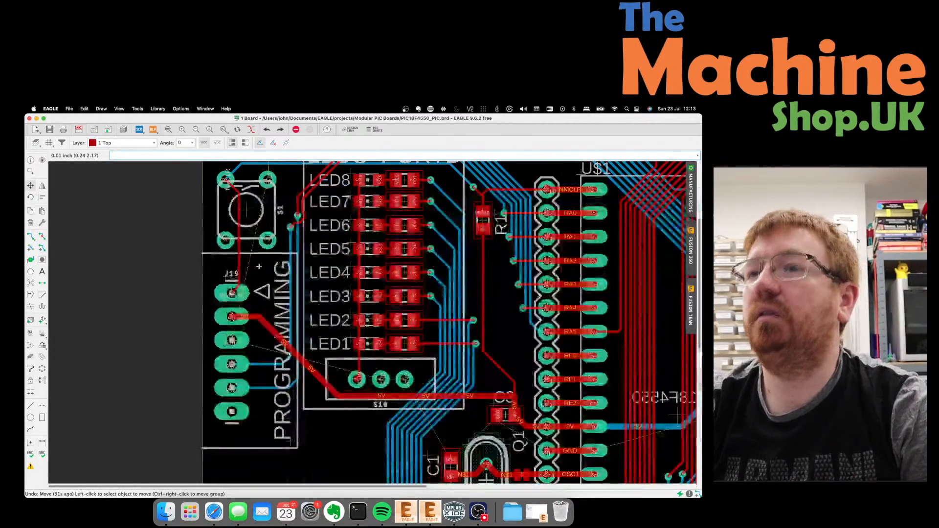
{"action": "scroll", "coordinate": [259, 270], "scroll_direction": "up", "scroll_amount": 1}
{"action": "scroll", "coordinate": [260, 270], "scroll_direction": "down", "scroll_amount": 1}
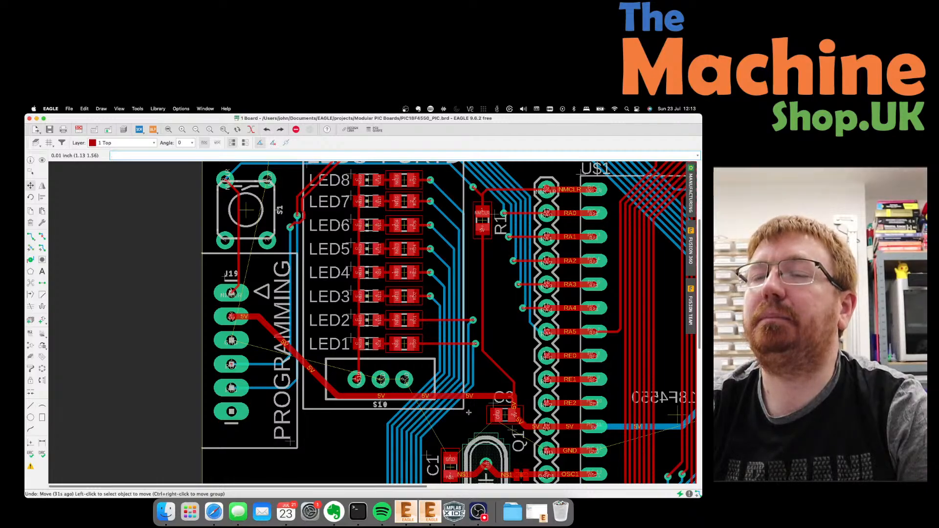
{"action": "scroll", "coordinate": [469, 413], "scroll_direction": "down", "scroll_amount": 1}
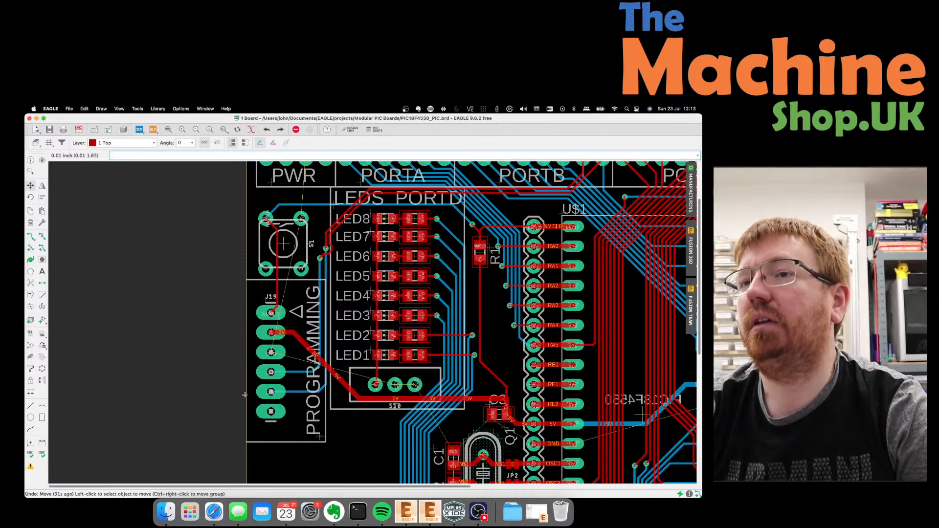
{"action": "scroll", "coordinate": [226, 392], "scroll_direction": "down", "scroll_amount": 1}
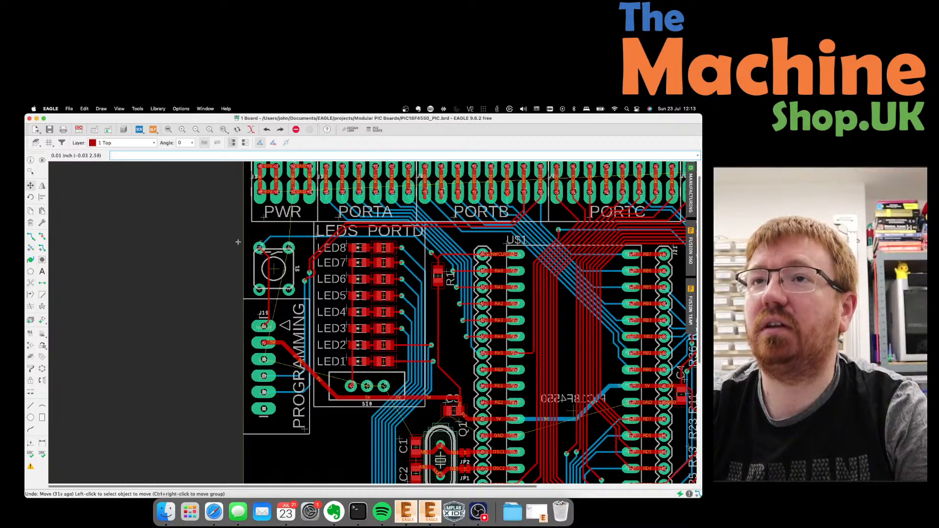
{"action": "scroll", "coordinate": [227, 254], "scroll_direction": "down", "scroll_amount": 1}
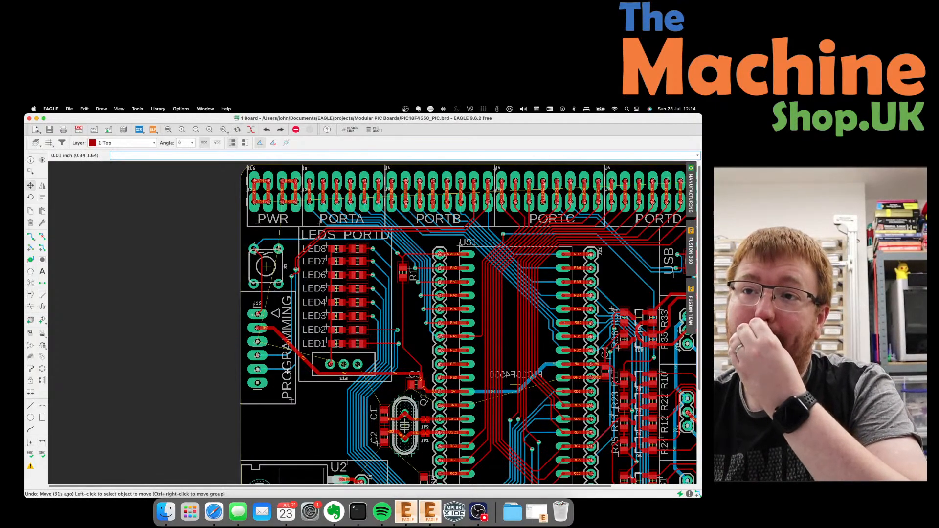
{"action": "scroll", "coordinate": [289, 373], "scroll_direction": "up", "scroll_amount": 1}
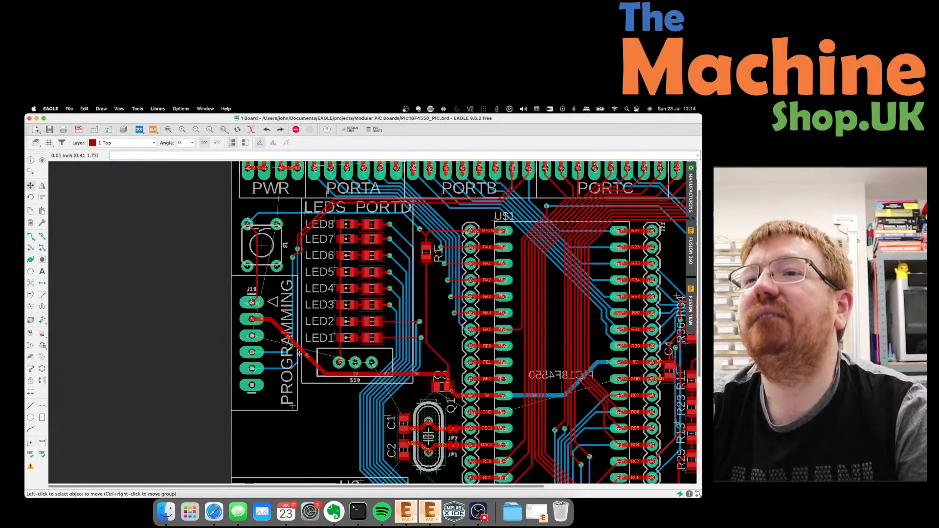
{"action": "scroll", "coordinate": [299, 353], "scroll_direction": "down", "scroll_amount": 1}
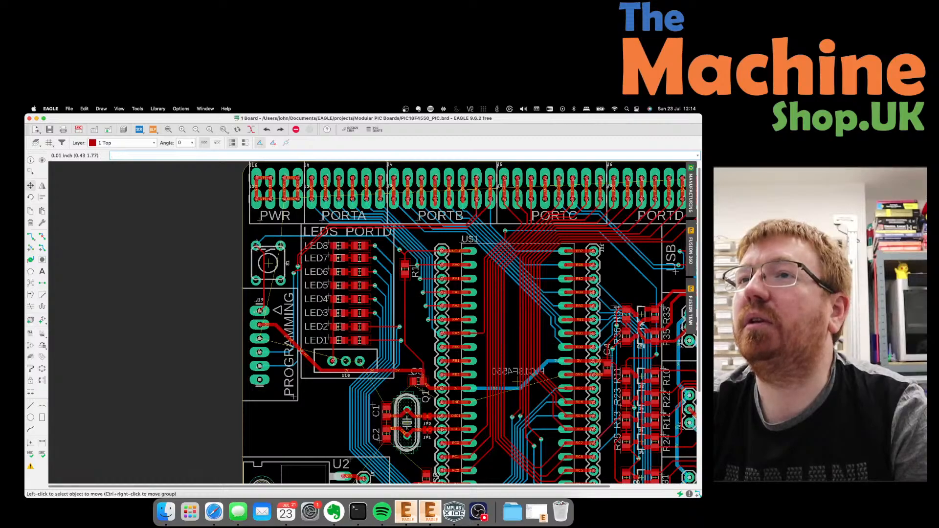
{"action": "scroll", "coordinate": [300, 352], "scroll_direction": "up", "scroll_amount": 1}
{"action": "scroll", "coordinate": [299, 351], "scroll_direction": "down", "scroll_amount": 1}
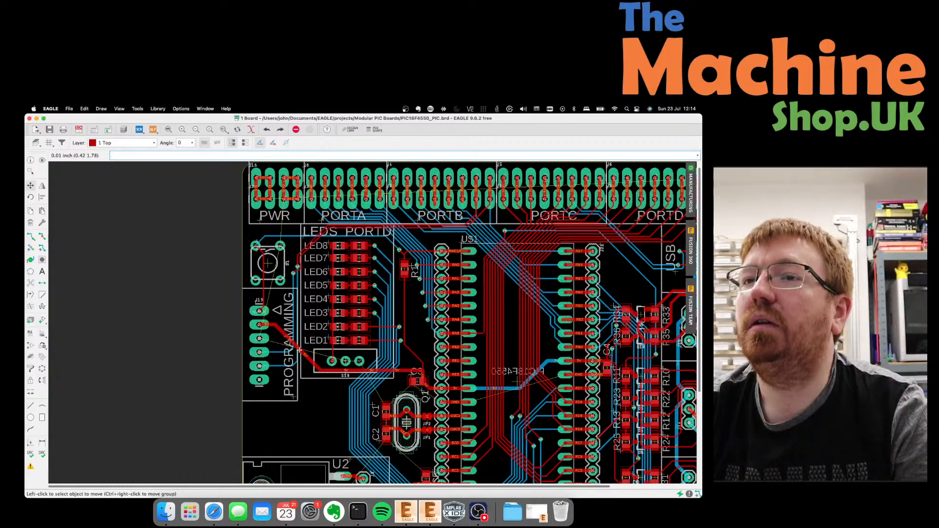
{"action": "left_click", "coordinate": [299, 317]}
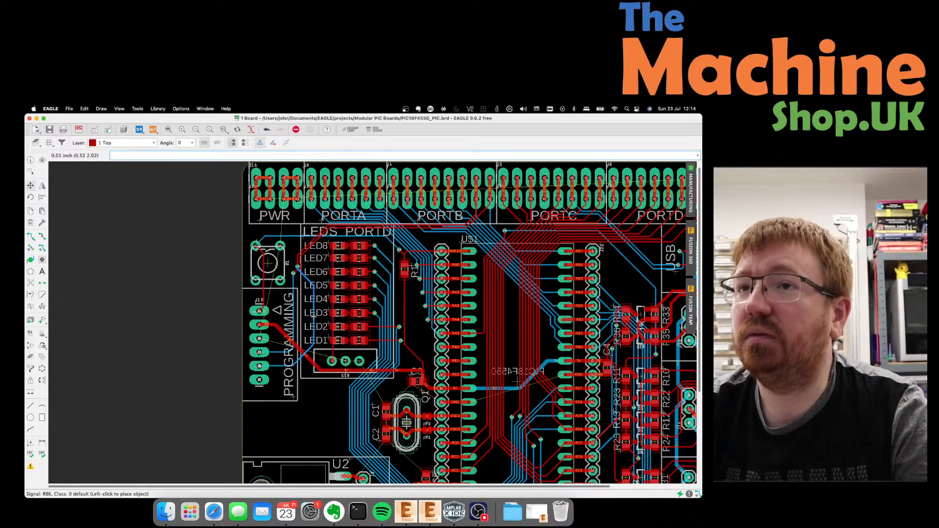
{"action": "left_click", "coordinate": [318, 317]}
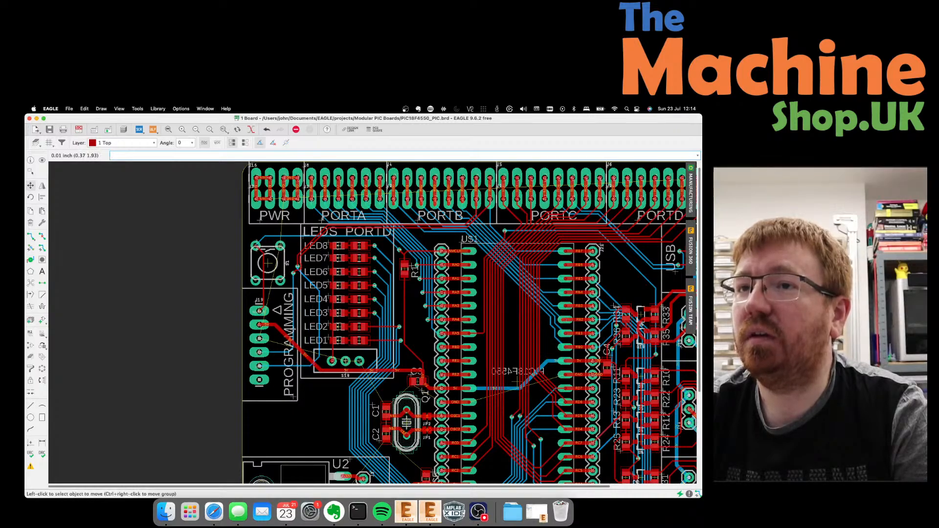
{"action": "left_click", "coordinate": [294, 334]}
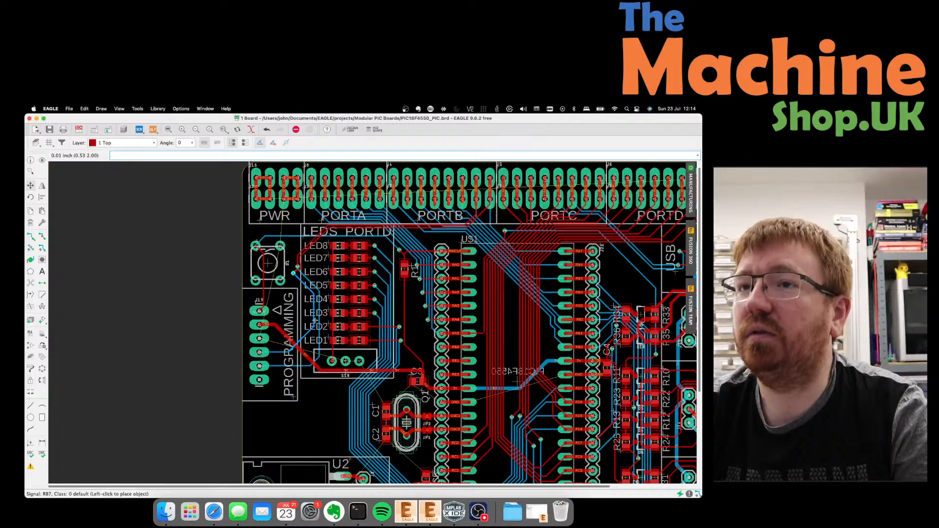
{"action": "left_click", "coordinate": [316, 320]}
{"action": "left_click", "coordinate": [304, 336]}
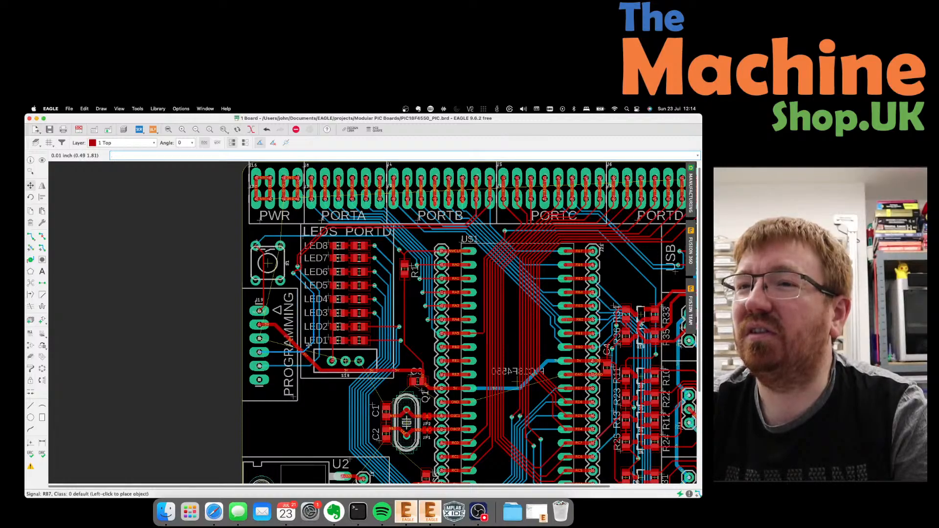
{"action": "left_click", "coordinate": [308, 345]}
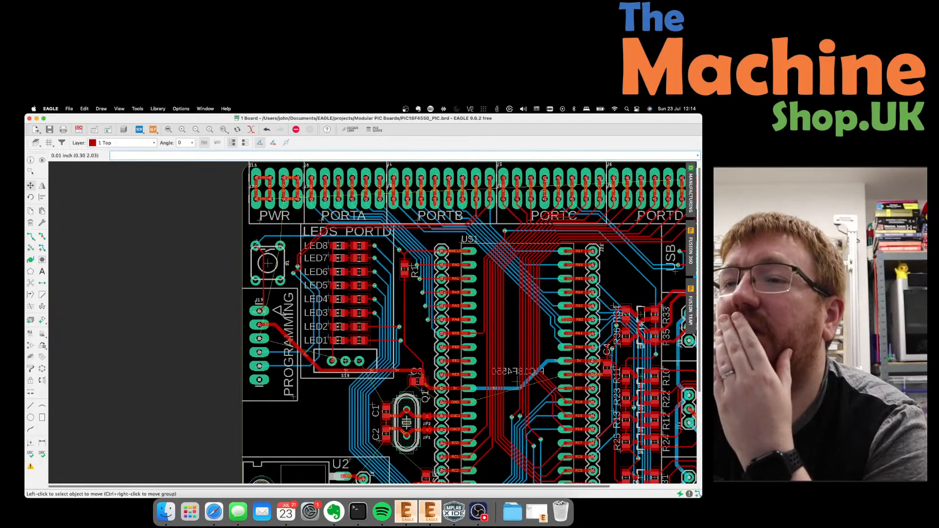
Move the RB6 corner beside S10 and shift the RB7 corner and segment left.
{"action": "scroll", "coordinate": [306, 361], "scroll_direction": "up", "scroll_amount": 5}
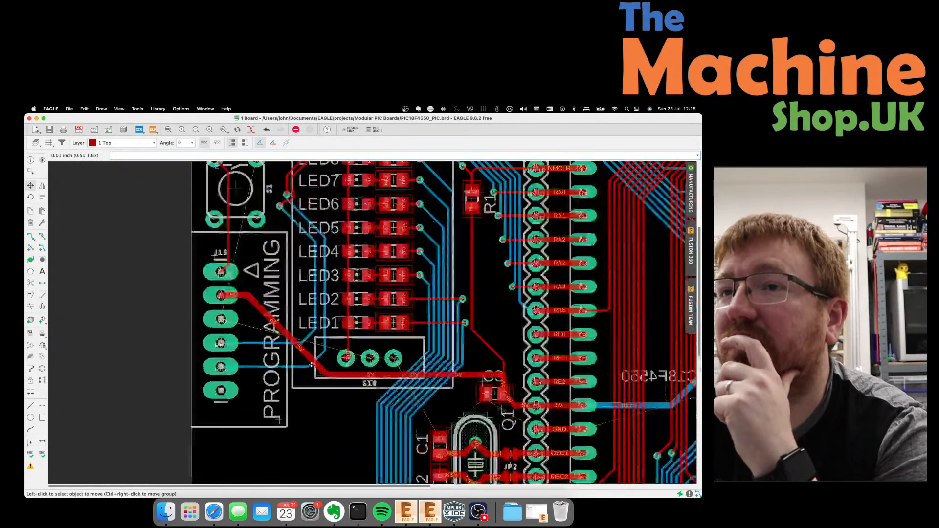
{"action": "left_click", "coordinate": [323, 356]}
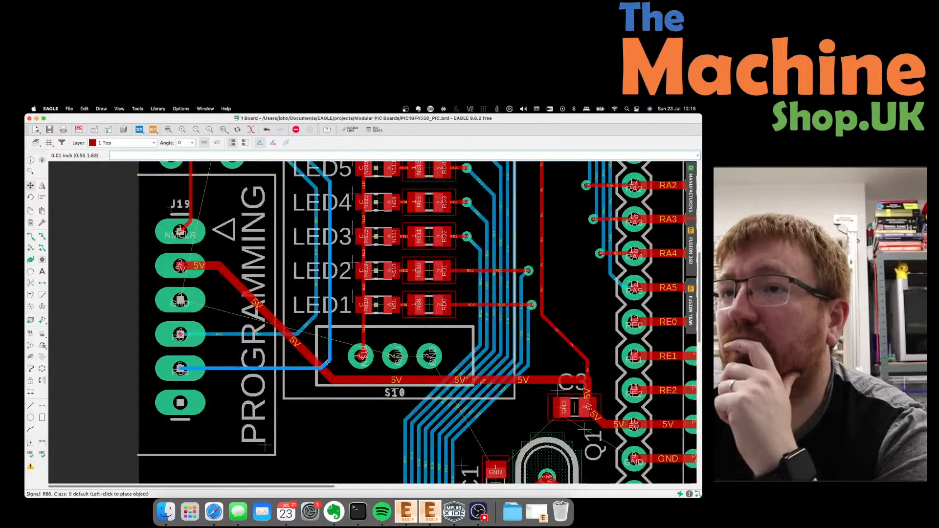
{"action": "left_click", "coordinate": [329, 363]}
{"action": "left_click", "coordinate": [313, 333]}
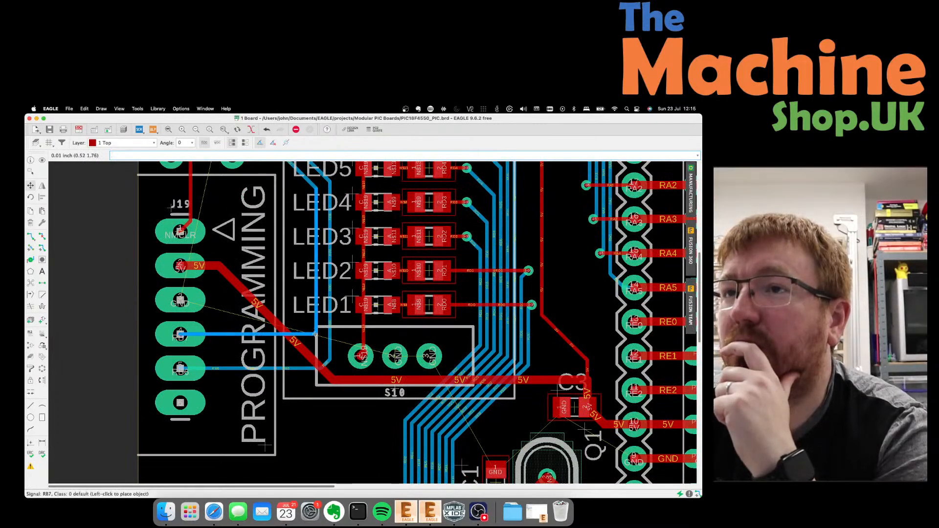
{"action": "left_click", "coordinate": [310, 329]}
{"action": "left_click", "coordinate": [277, 336]}
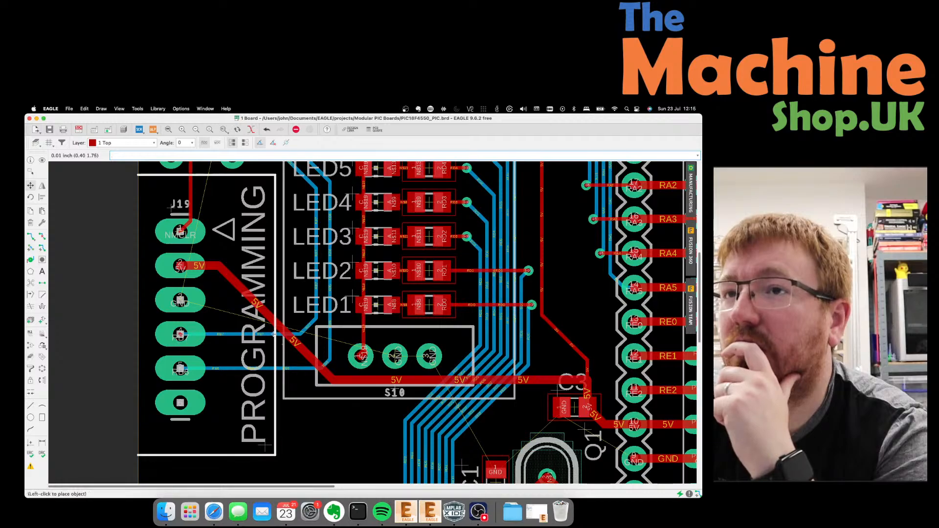
{"action": "left_click", "coordinate": [277, 337]}
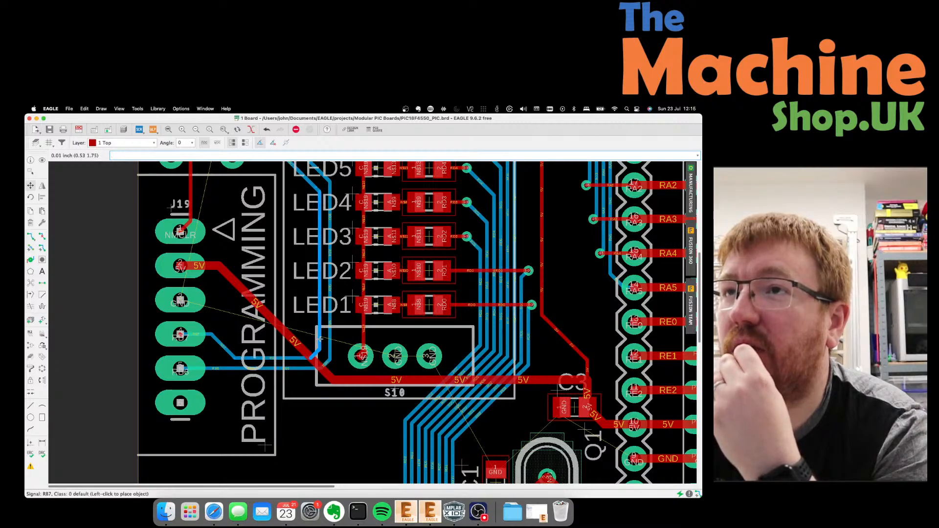
{"action": "left_click", "coordinate": [295, 335]}
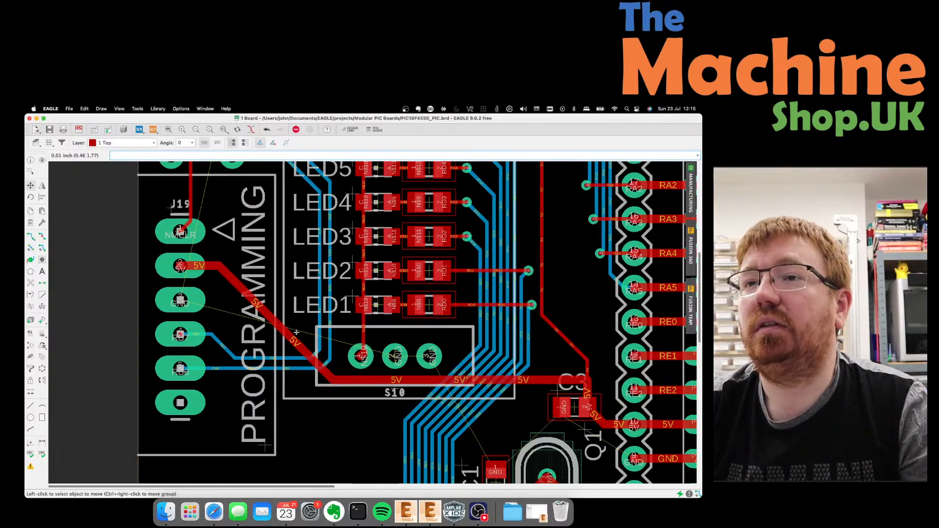
Rip up the diagonal 5V track and start a new 5V route bending up left of S10.
{"action": "left_click", "coordinate": [42, 236]}
{"action": "left_click", "coordinate": [235, 280]}
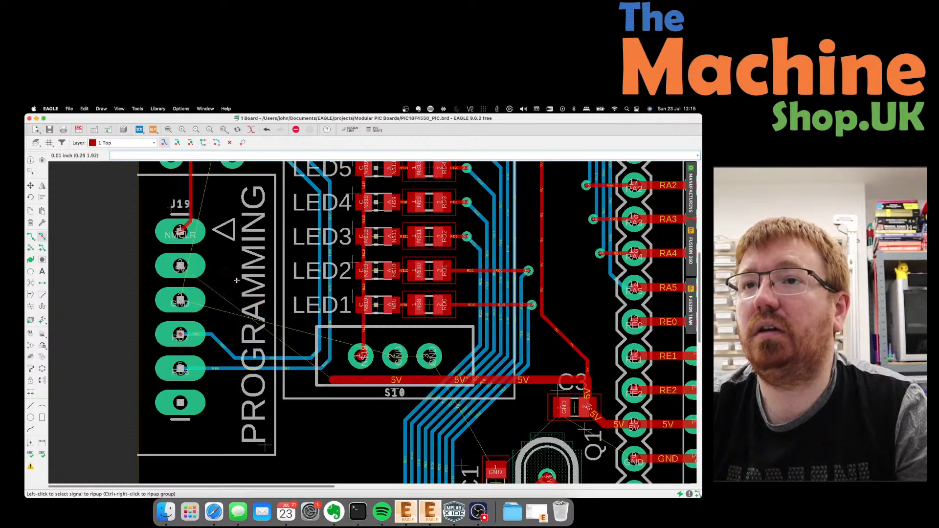
{"action": "left_click", "coordinate": [31, 237]}
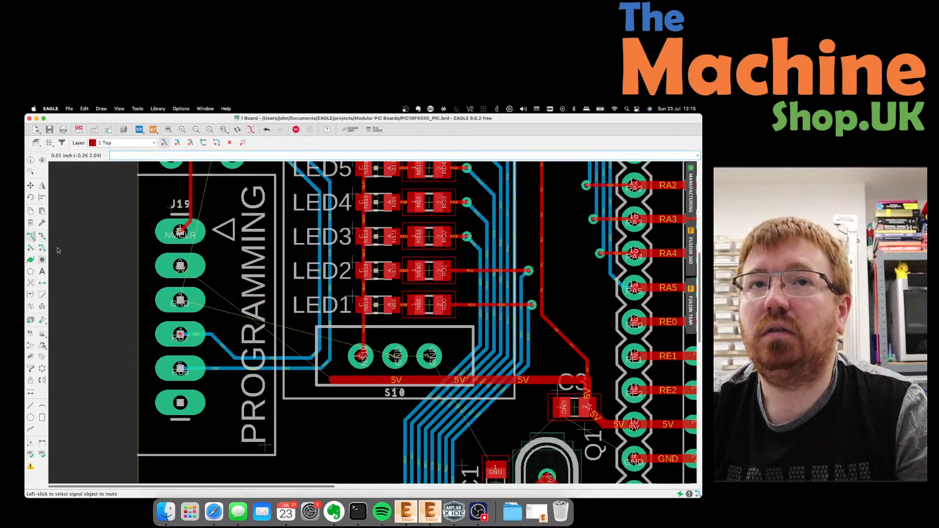
{"action": "left_click", "coordinate": [331, 379]}
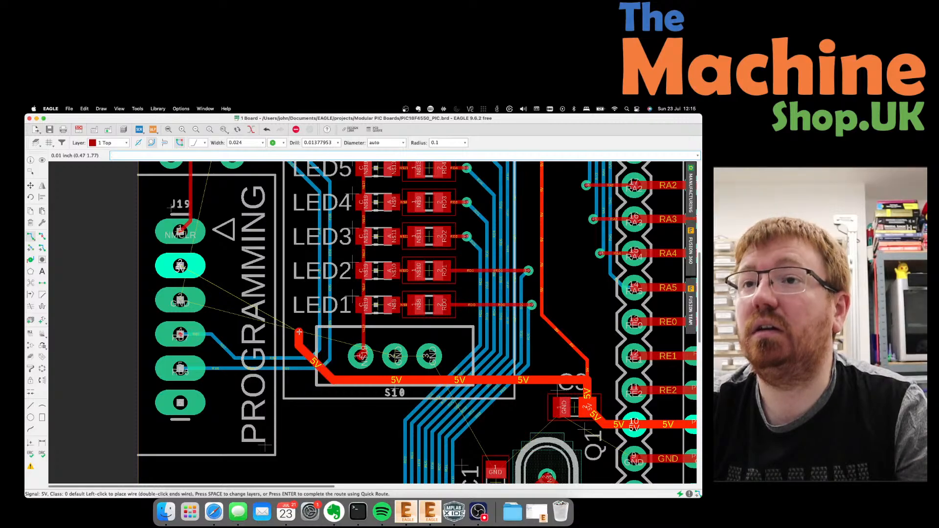
{"action": "left_click", "coordinate": [299, 332]}
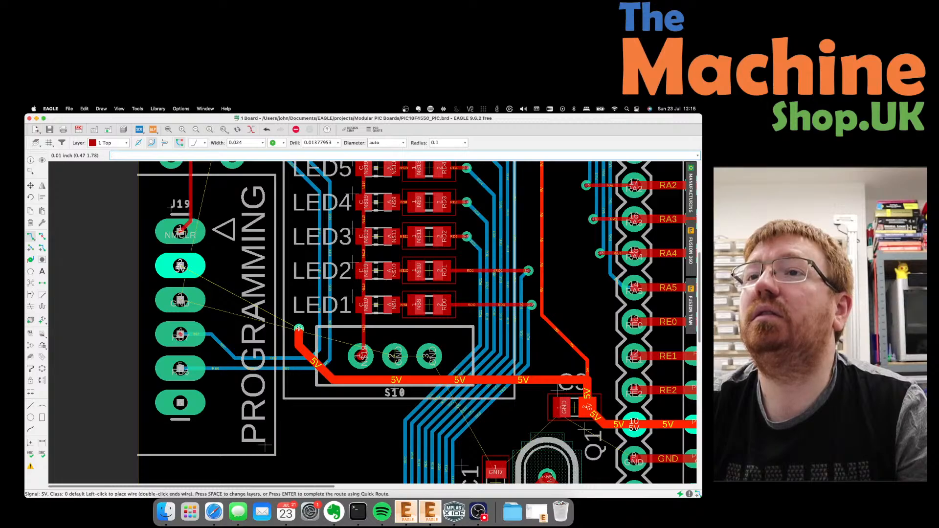
{"action": "scroll", "coordinate": [299, 328], "scroll_direction": "up", "scroll_amount": 8}
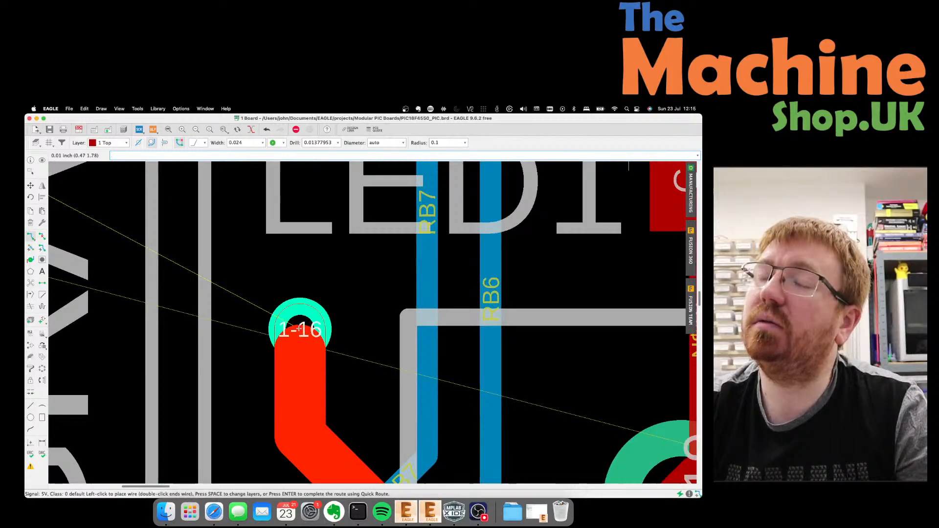
{"action": "scroll", "coordinate": [298, 329], "scroll_direction": "down", "scroll_amount": 1}
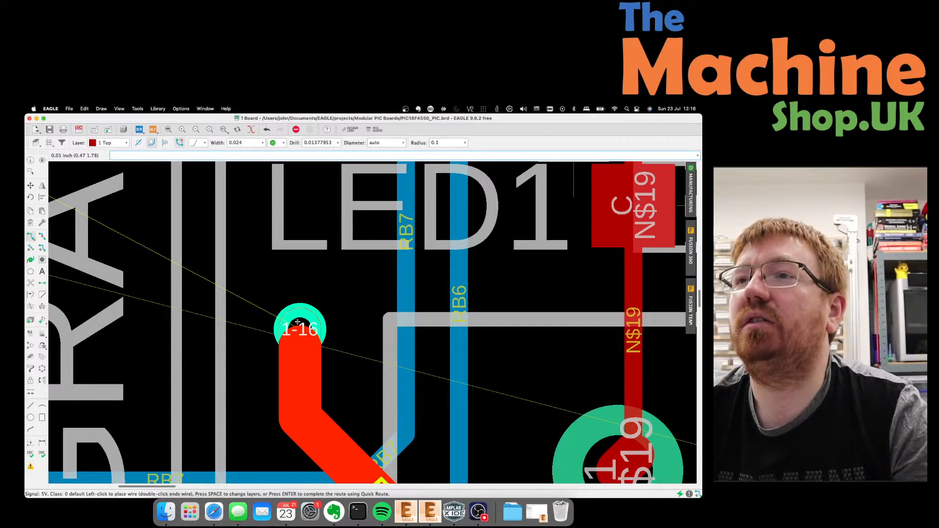
{"action": "scroll", "coordinate": [297, 323], "scroll_direction": "down", "scroll_amount": 5}
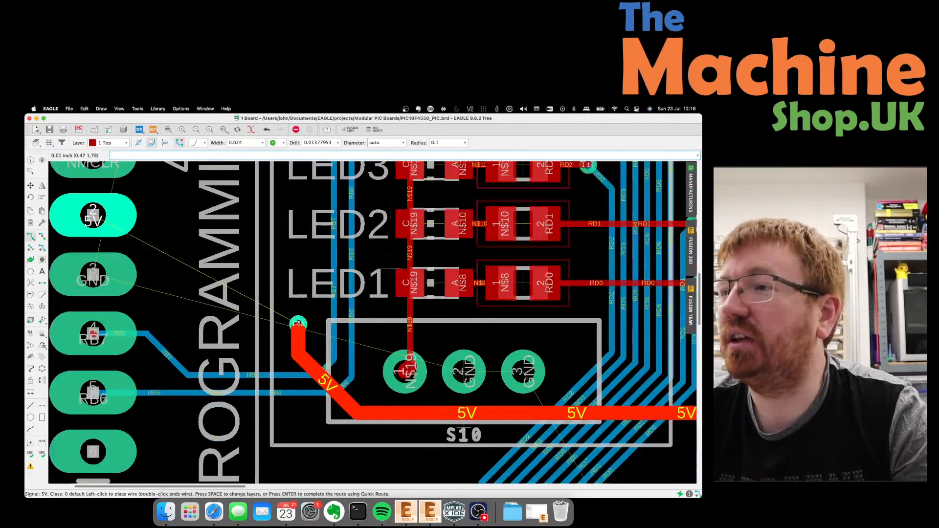
{"action": "scroll", "coordinate": [298, 322], "scroll_direction": "down", "scroll_amount": 2}
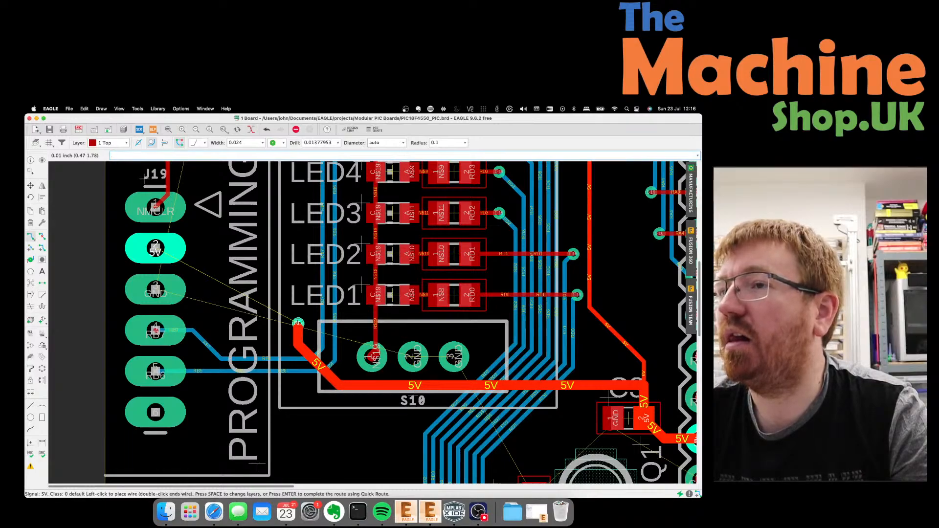
{"action": "scroll", "coordinate": [297, 323], "scroll_direction": "down", "scroll_amount": 1}
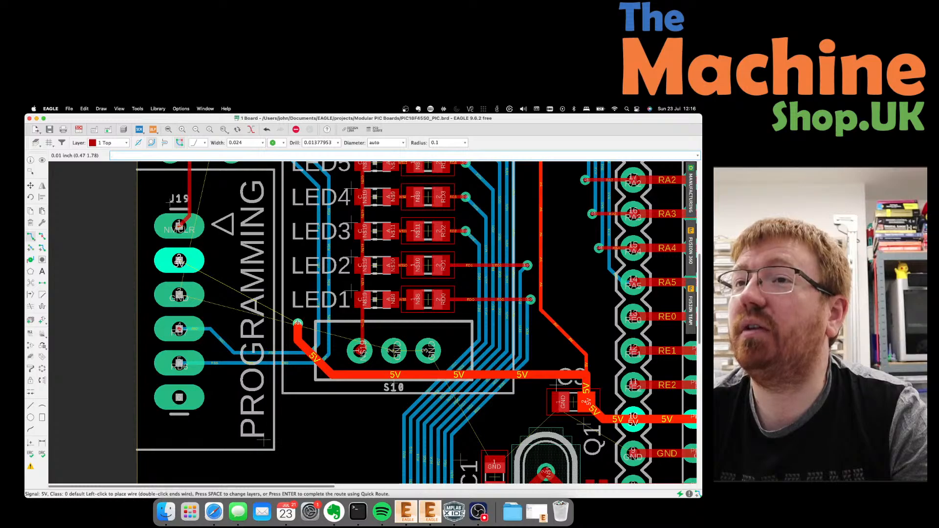
Zoom around the board to inspect the 5V trace from regulator U2 to the capacitor at the PIC.
{"action": "scroll", "coordinate": [297, 324], "scroll_direction": "down", "scroll_amount": 4}
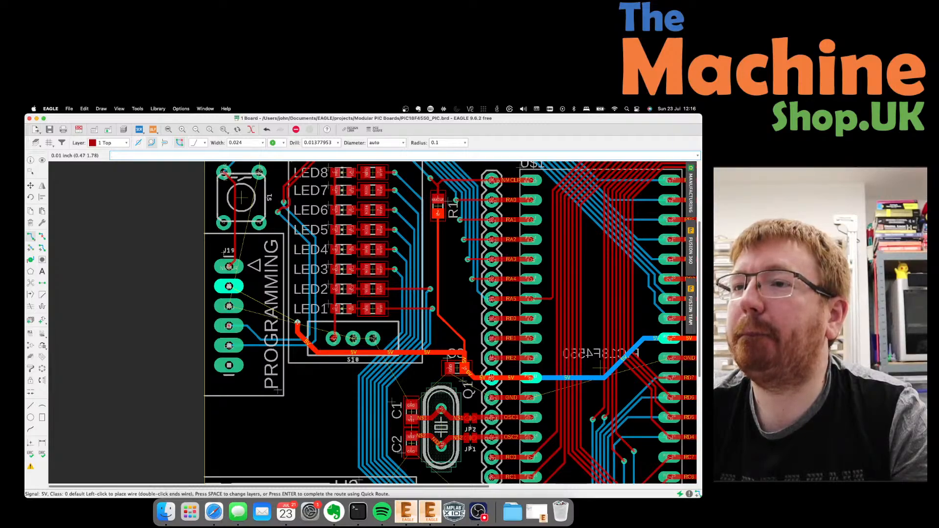
{"action": "scroll", "coordinate": [298, 324], "scroll_direction": "up", "scroll_amount": 3}
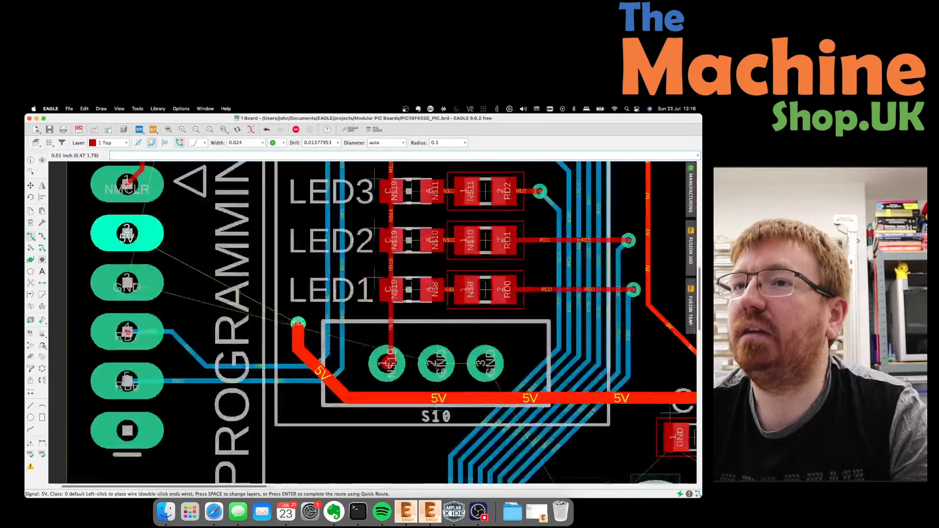
{"action": "scroll", "coordinate": [297, 323], "scroll_direction": "down", "scroll_amount": 4}
{"action": "scroll", "coordinate": [298, 323], "scroll_direction": "up", "scroll_amount": 2}
{"action": "scroll", "coordinate": [297, 322], "scroll_direction": "down", "scroll_amount": 2}
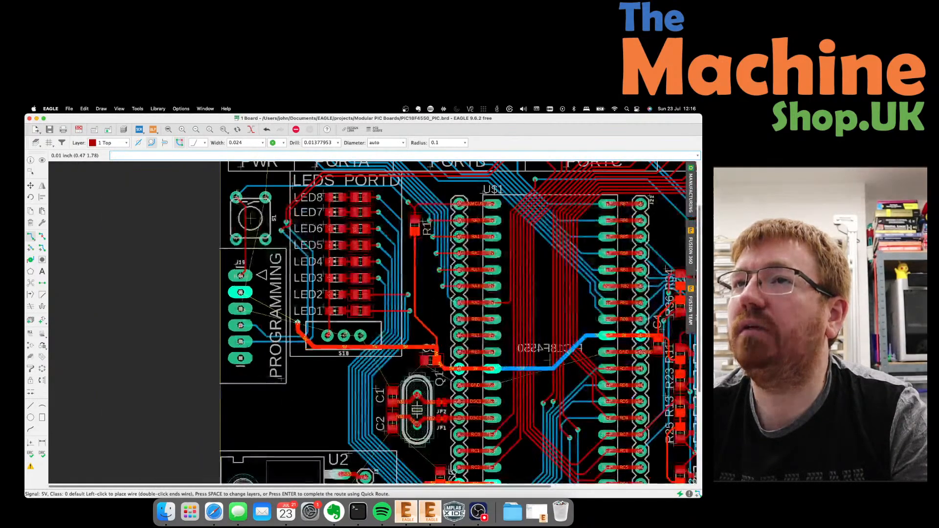
{"action": "scroll", "coordinate": [297, 323], "scroll_direction": "down", "scroll_amount": 2}
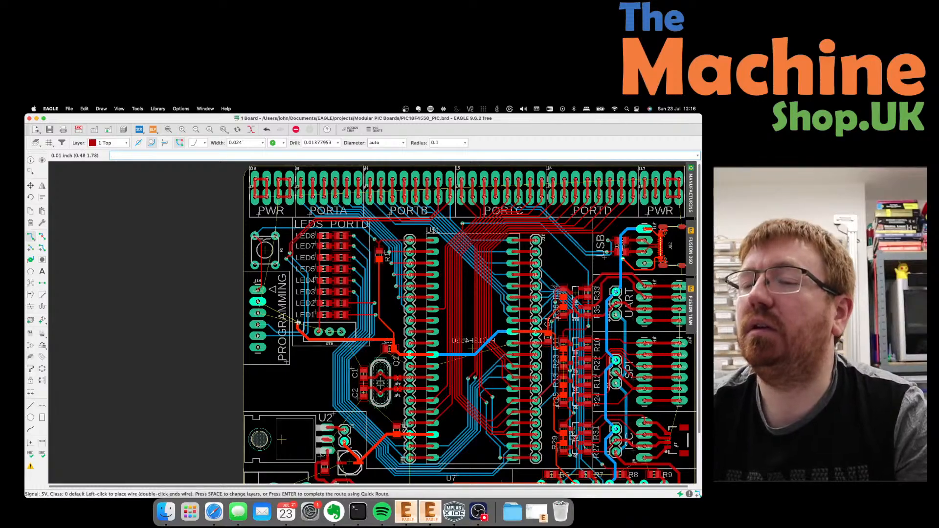
{"action": "scroll", "coordinate": [291, 290], "scroll_direction": "down", "scroll_amount": 2}
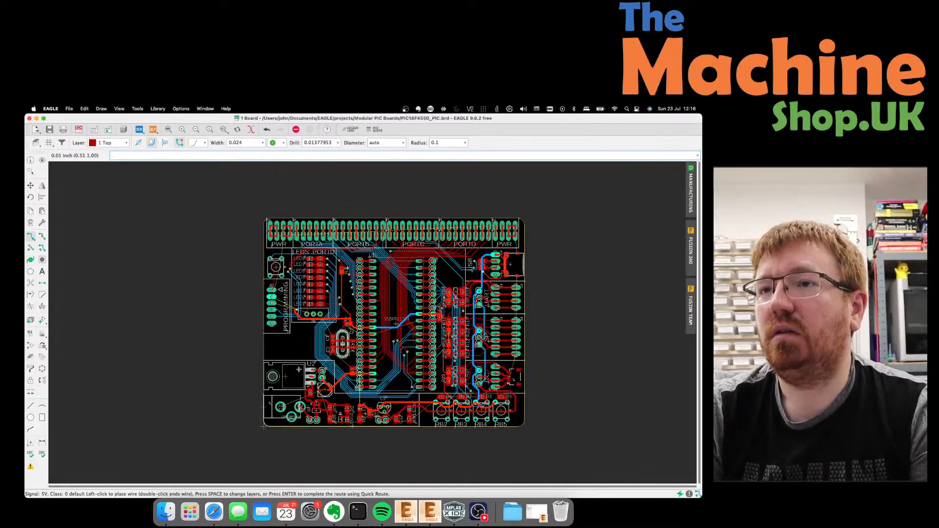
{"action": "scroll", "coordinate": [296, 382], "scroll_direction": "up", "scroll_amount": 2}
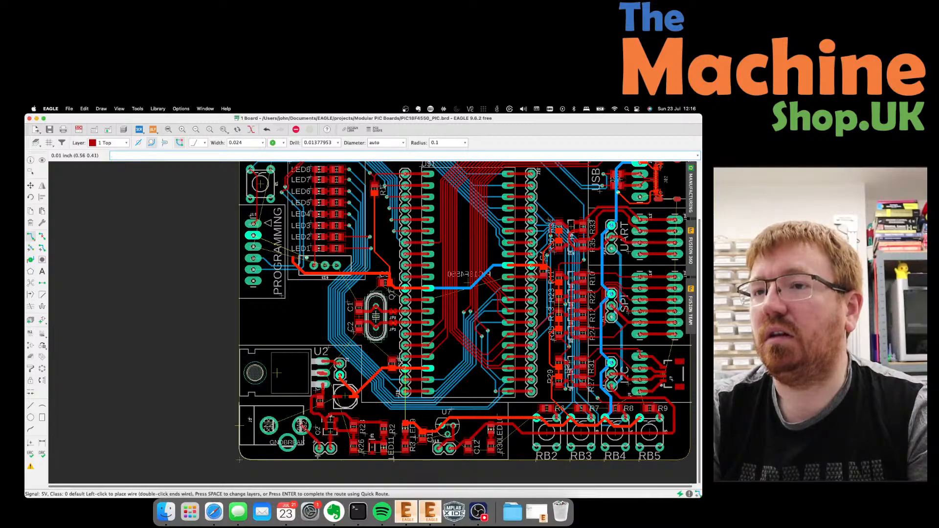
{"action": "scroll", "coordinate": [317, 457], "scroll_direction": "up", "scroll_amount": 3}
{"action": "scroll", "coordinate": [154, 468], "scroll_direction": "down", "scroll_amount": 3}
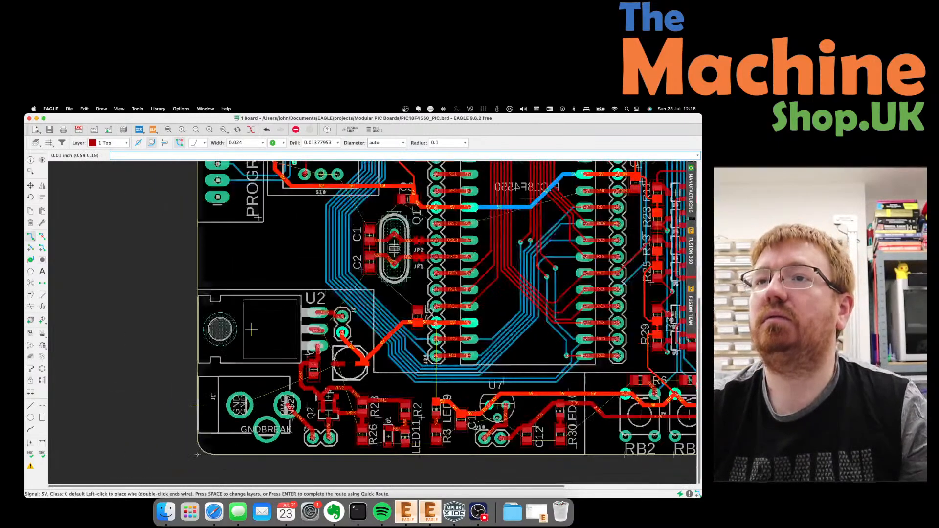
{"action": "scroll", "coordinate": [313, 381], "scroll_direction": "up", "scroll_amount": 2}
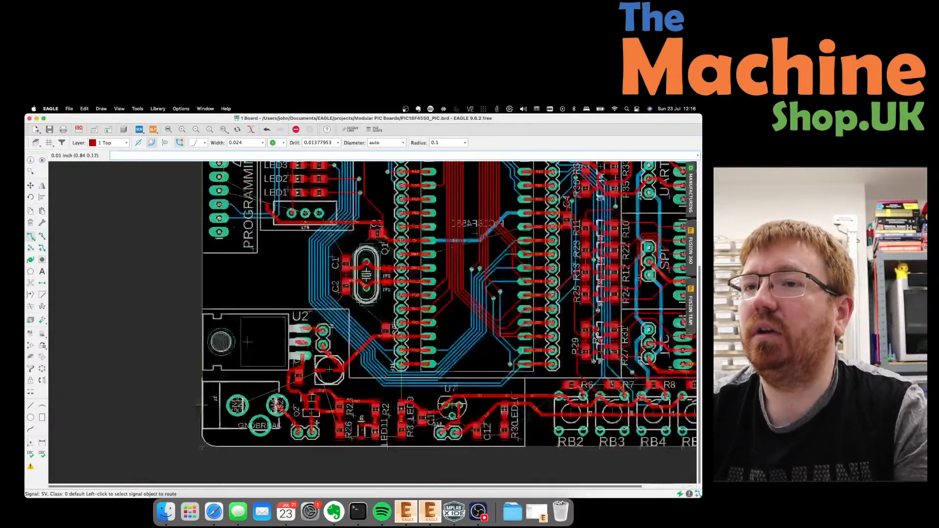
{"action": "scroll", "coordinate": [313, 381], "scroll_direction": "down", "scroll_amount": 3}
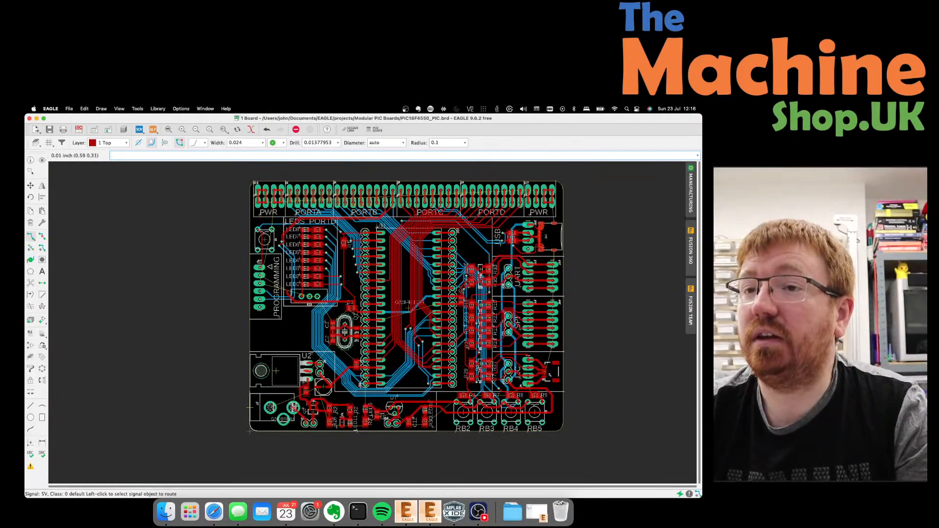
{"action": "scroll", "coordinate": [309, 411], "scroll_direction": "up", "scroll_amount": 5}
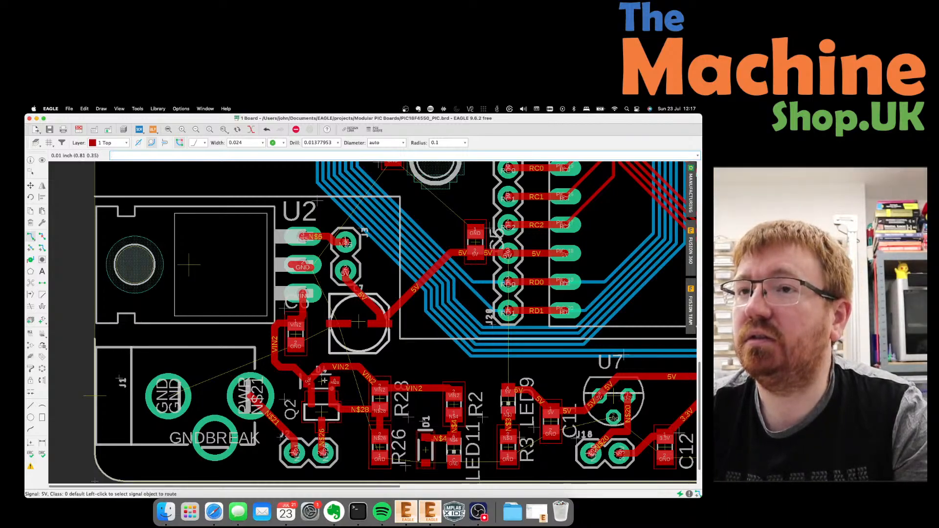
{"action": "left_click", "coordinate": [42, 237]}
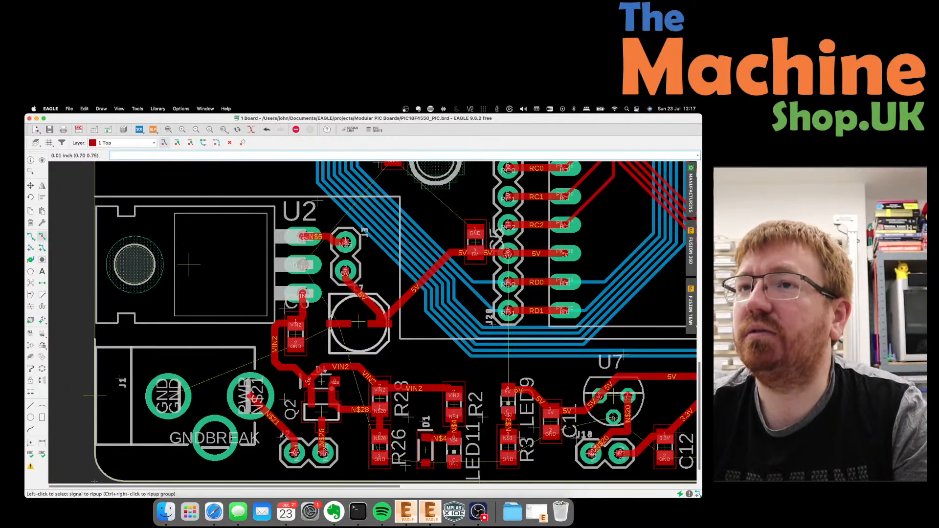
{"action": "left_click", "coordinate": [29, 239]}
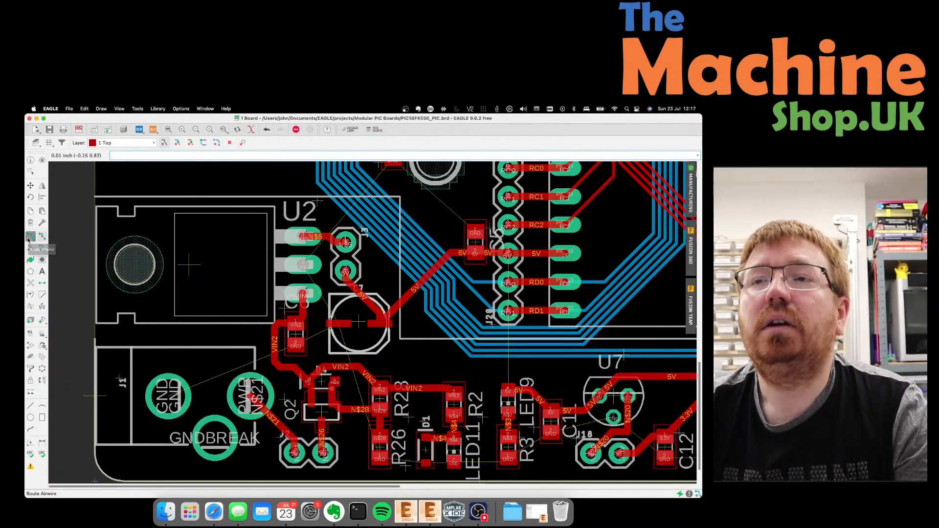
{"action": "key", "text": "Escape"}
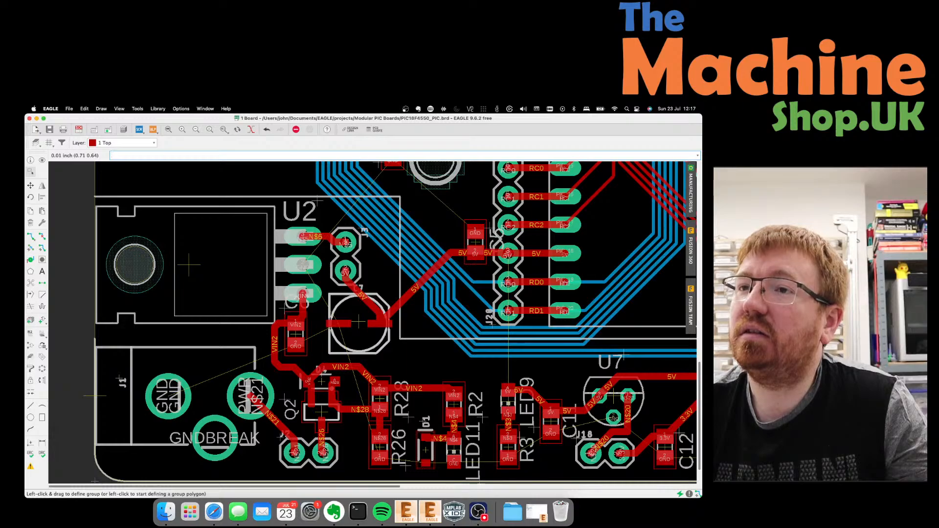
{"action": "scroll", "coordinate": [354, 309], "scroll_direction": "down", "scroll_amount": 1}
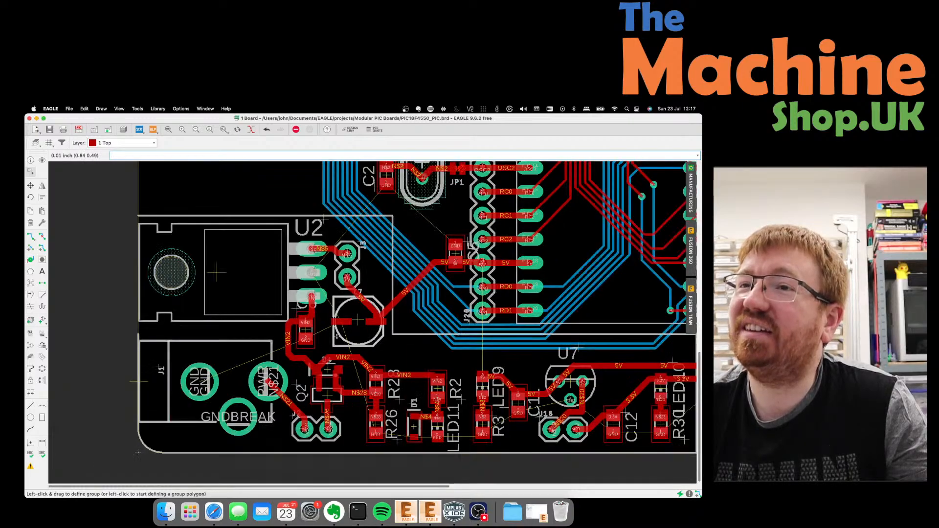
{"action": "scroll", "coordinate": [337, 337], "scroll_direction": "down", "scroll_amount": 4}
{"action": "scroll", "coordinate": [337, 244], "scroll_direction": "up", "scroll_amount": 3}
{"action": "scroll", "coordinate": [281, 333], "scroll_direction": "down", "scroll_amount": 3}
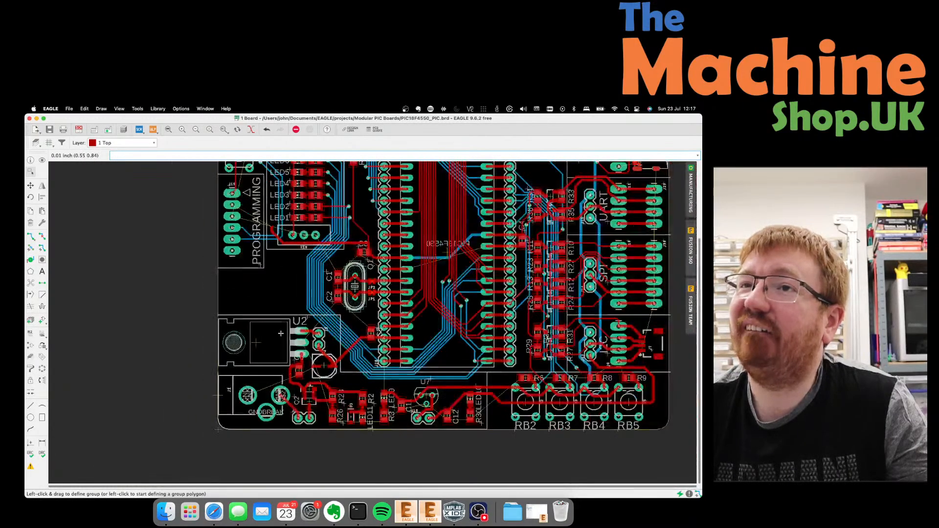
{"action": "scroll", "coordinate": [281, 334], "scroll_direction": "down", "scroll_amount": 1}
{"action": "scroll", "coordinate": [249, 223], "scroll_direction": "up", "scroll_amount": 1}
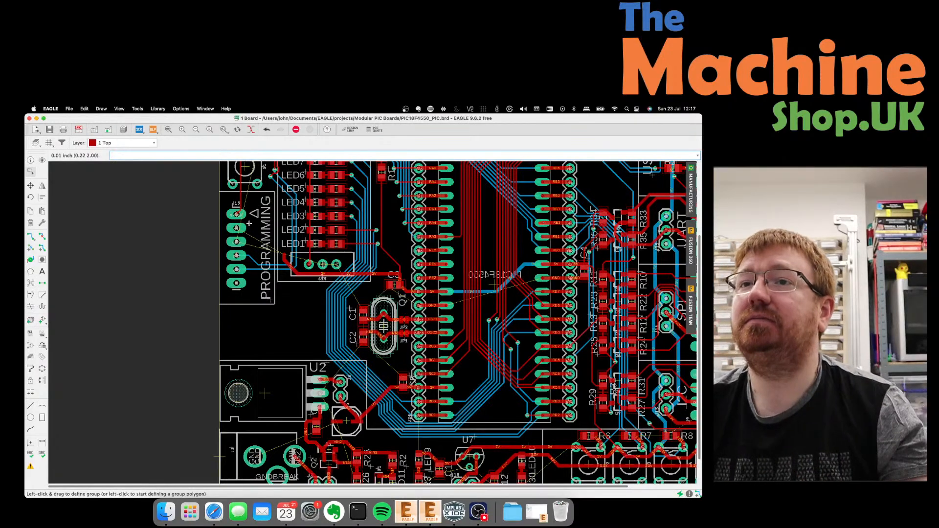
{"action": "scroll", "coordinate": [250, 223], "scroll_direction": "up", "scroll_amount": 2}
{"action": "scroll", "coordinate": [252, 221], "scroll_direction": "down", "scroll_amount": 2}
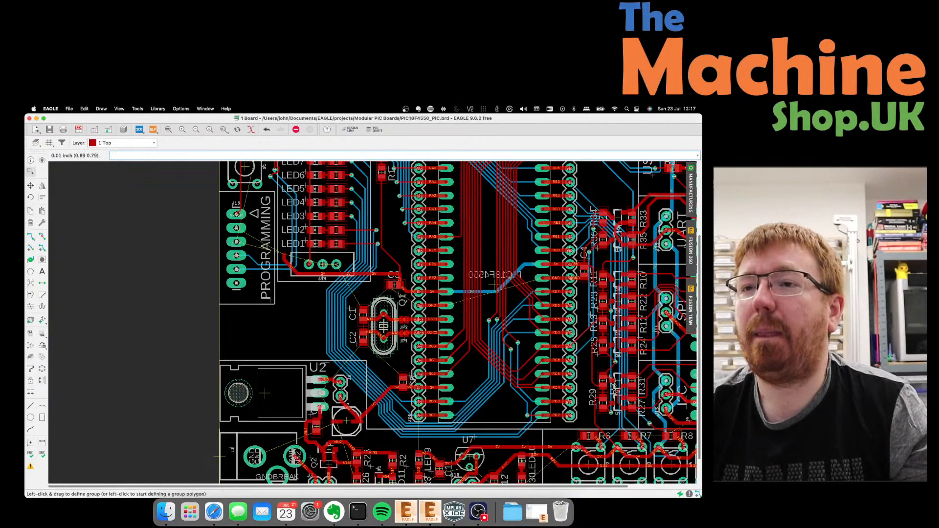
{"action": "scroll", "coordinate": [340, 396], "scroll_direction": "up", "scroll_amount": 3}
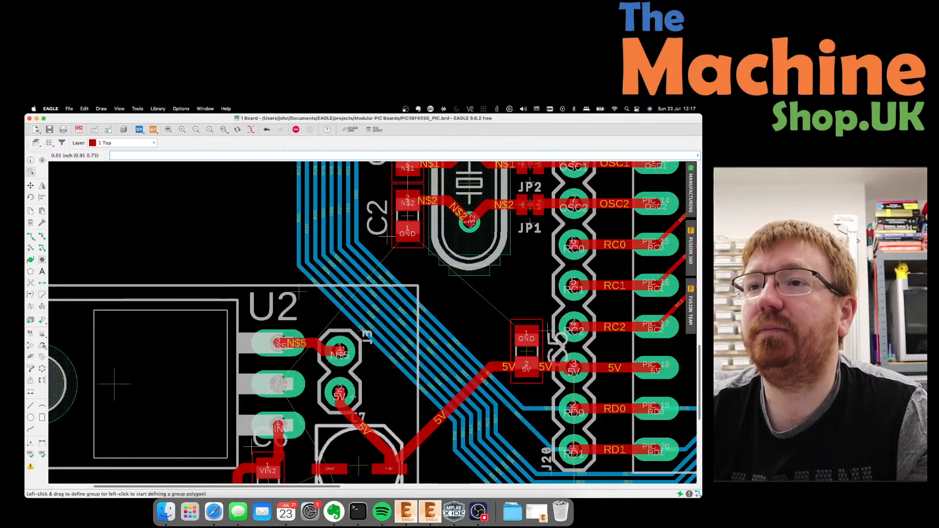
{"action": "scroll", "coordinate": [352, 400], "scroll_direction": "down", "scroll_amount": 2}
{"action": "scroll", "coordinate": [352, 400], "scroll_direction": "down", "scroll_amount": 1}
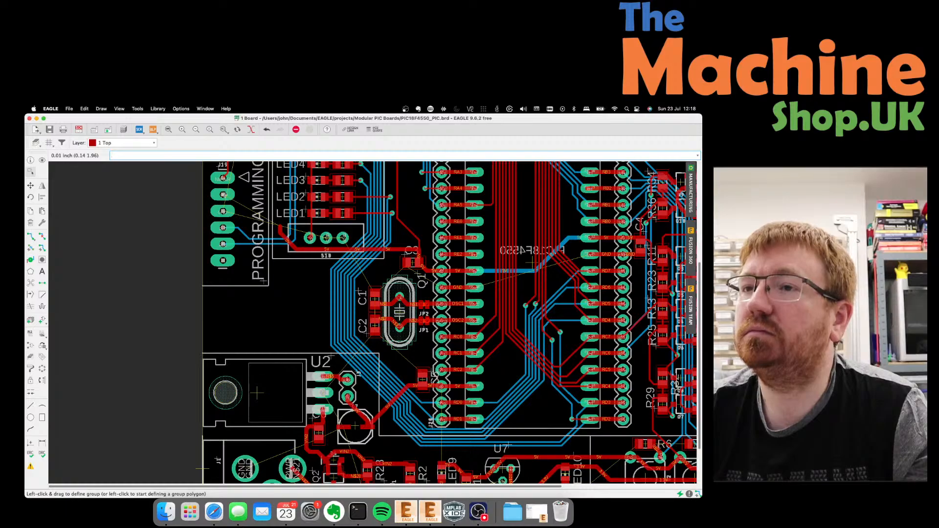
{"action": "scroll", "coordinate": [375, 366], "scroll_direction": "up", "scroll_amount": 3}
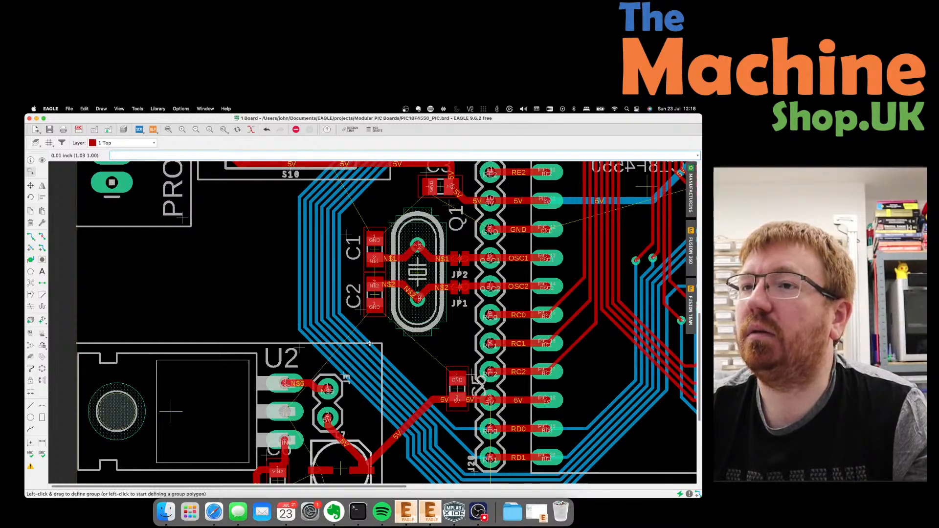
{"action": "scroll", "coordinate": [327, 407], "scroll_direction": "down", "scroll_amount": 3}
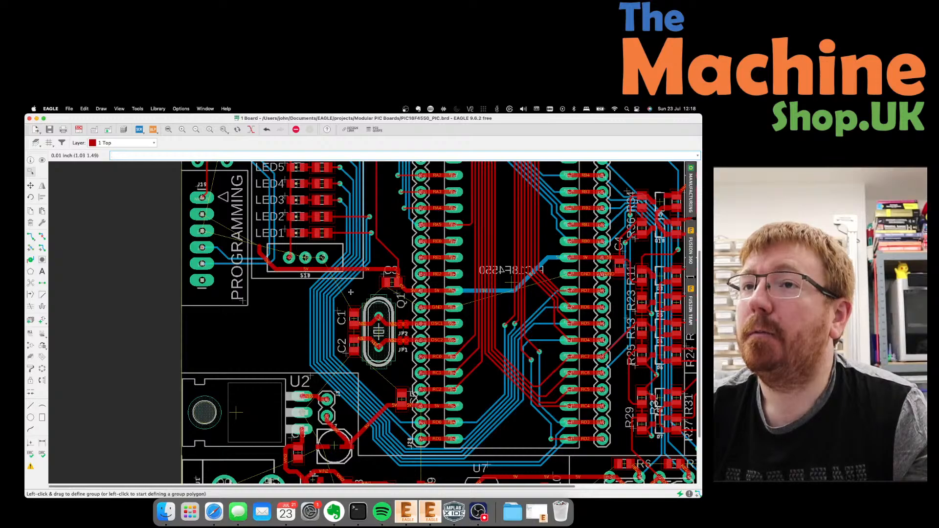
{"action": "scroll", "coordinate": [351, 292], "scroll_direction": "down", "scroll_amount": 3}
{"action": "scroll", "coordinate": [281, 237], "scroll_direction": "up", "scroll_amount": 5}
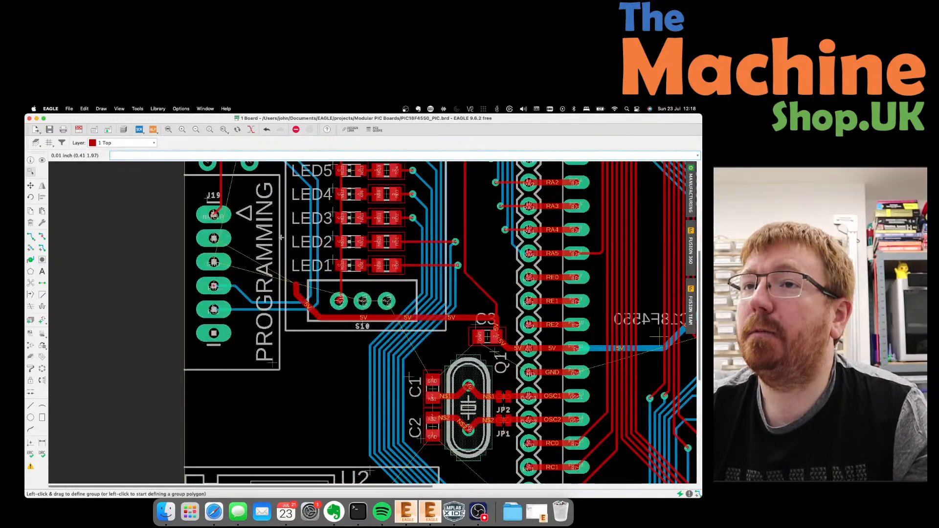
{"action": "scroll", "coordinate": [281, 238], "scroll_direction": "down", "scroll_amount": 2}
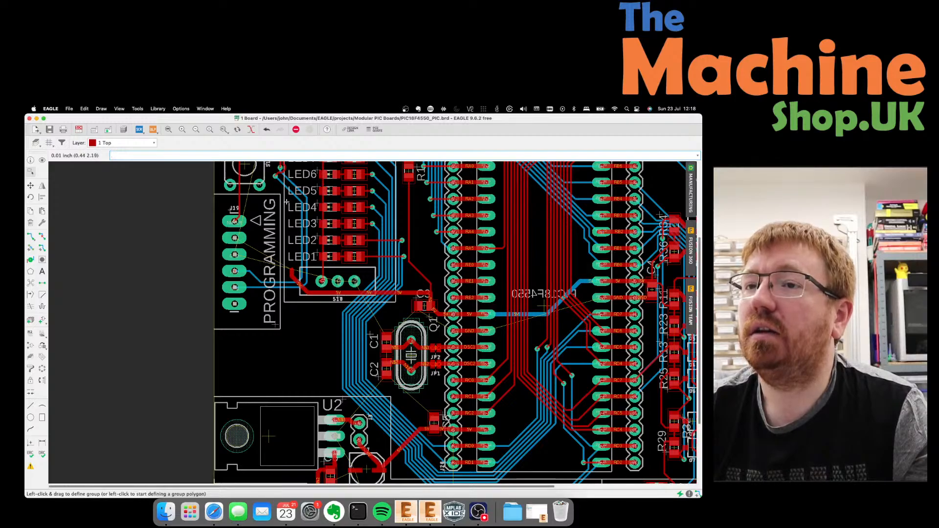
{"action": "scroll", "coordinate": [327, 442], "scroll_direction": "up", "scroll_amount": 1}
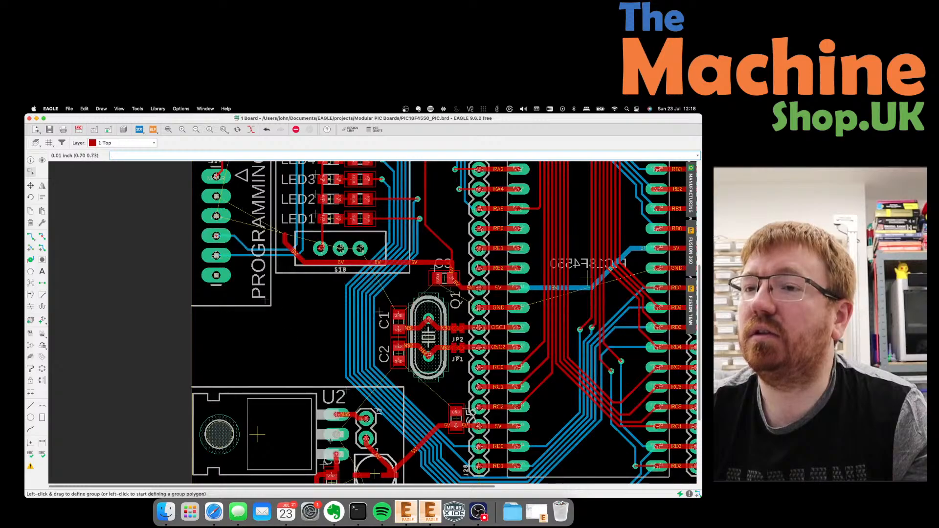
{"action": "scroll", "coordinate": [367, 441], "scroll_direction": "down", "scroll_amount": 1}
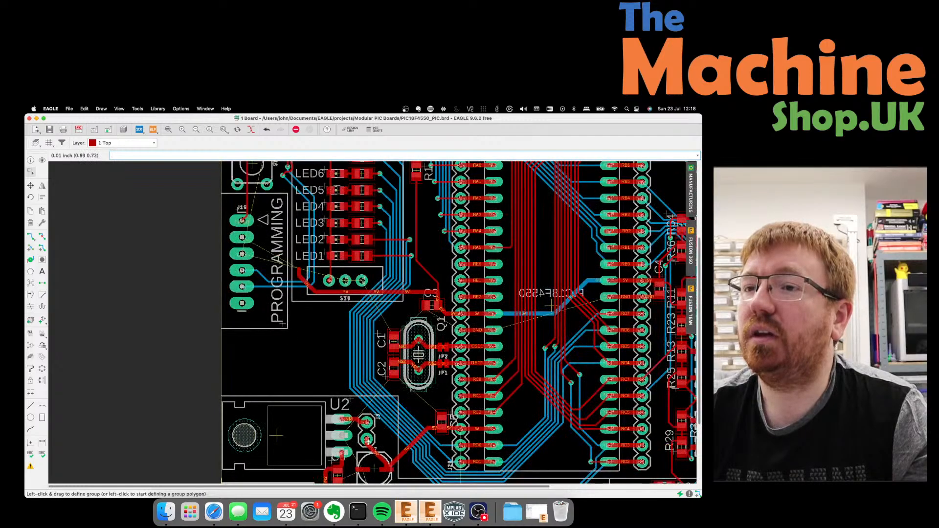
{"action": "scroll", "coordinate": [368, 442], "scroll_direction": "down", "scroll_amount": 1}
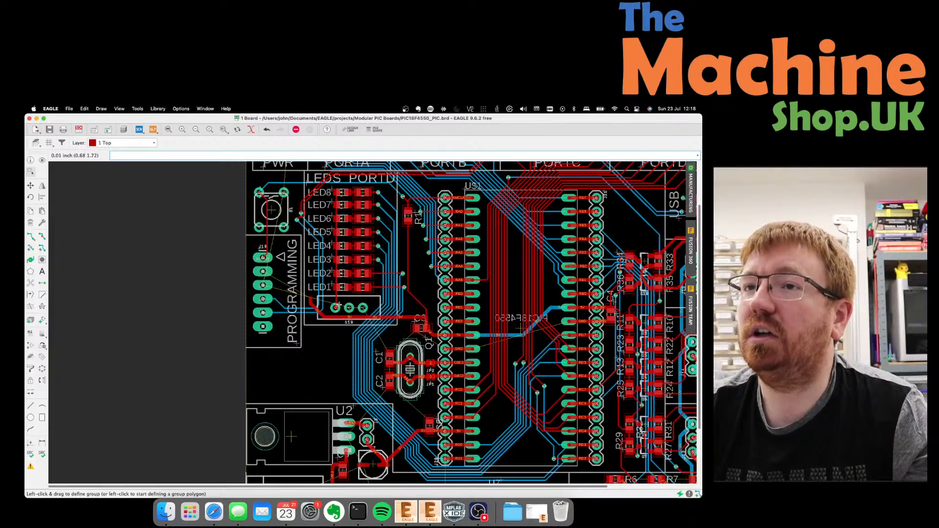
{"action": "scroll", "coordinate": [308, 289], "scroll_direction": "up", "scroll_amount": 3}
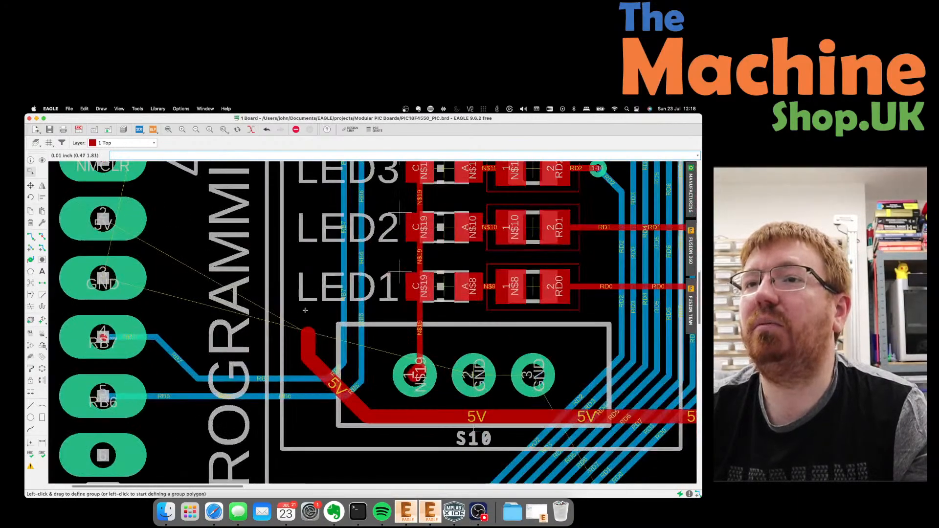
{"action": "scroll", "coordinate": [128, 244], "scroll_direction": "down", "scroll_amount": 3}
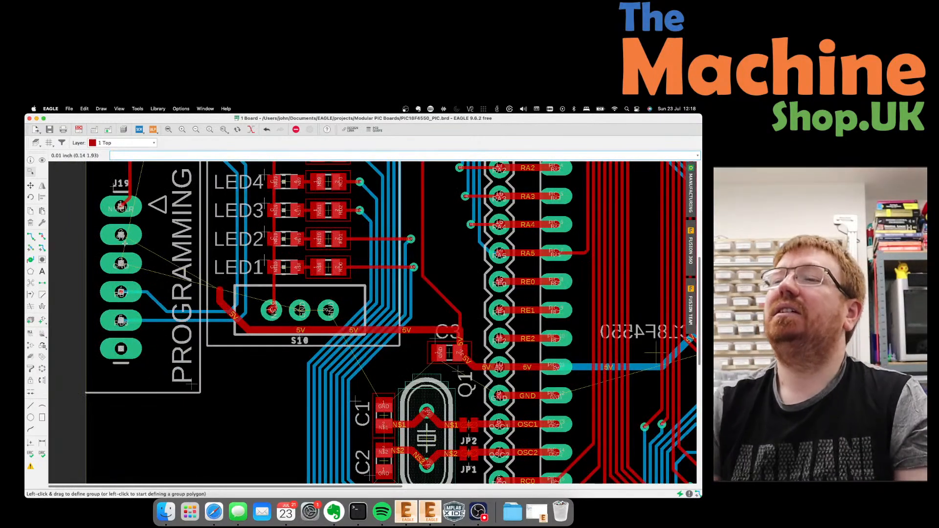
{"action": "scroll", "coordinate": [124, 243], "scroll_direction": "down", "scroll_amount": 2}
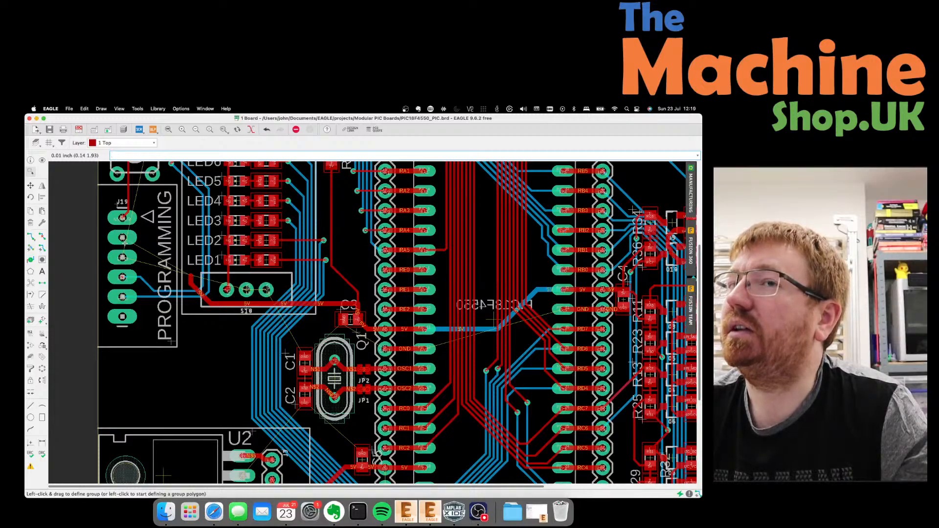
{"action": "scroll", "coordinate": [123, 243], "scroll_direction": "up", "scroll_amount": 2}
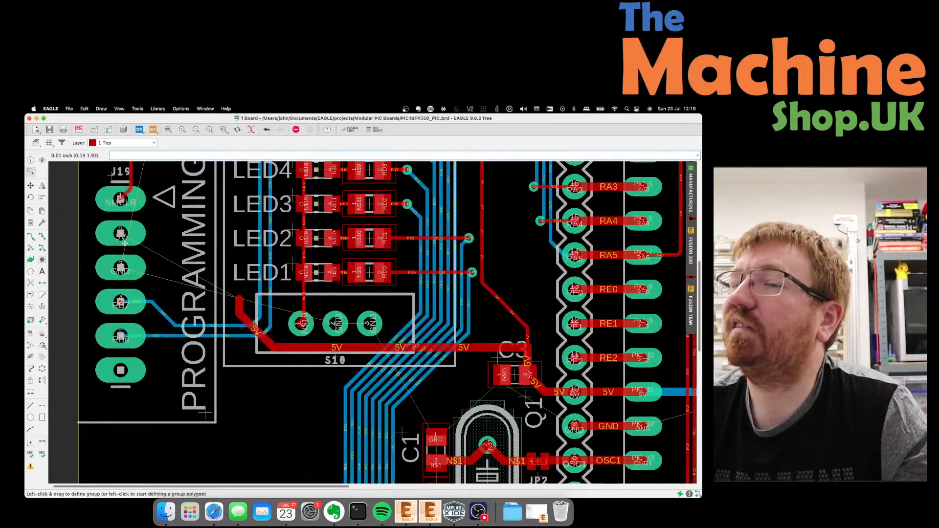
{"action": "scroll", "coordinate": [424, 303], "scroll_direction": "down", "scroll_amount": 2}
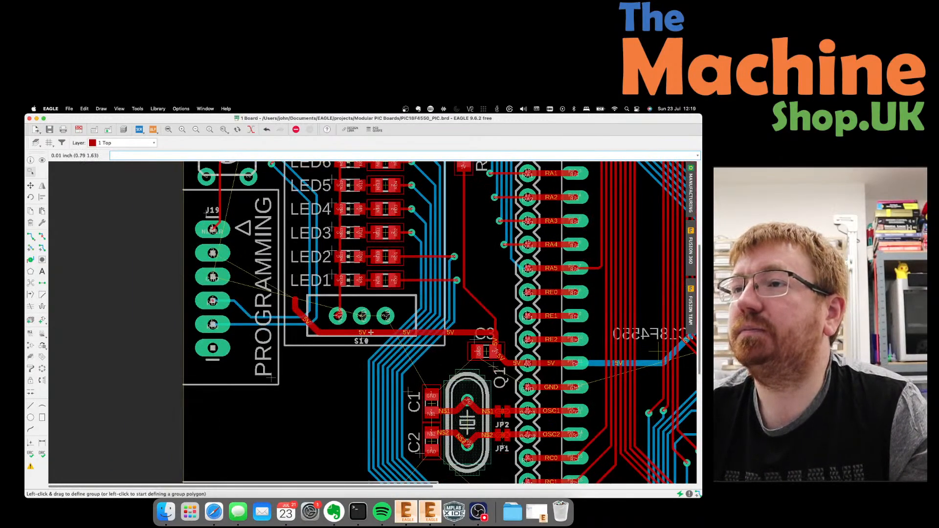
{"action": "scroll", "coordinate": [370, 332], "scroll_direction": "up", "scroll_amount": 5}
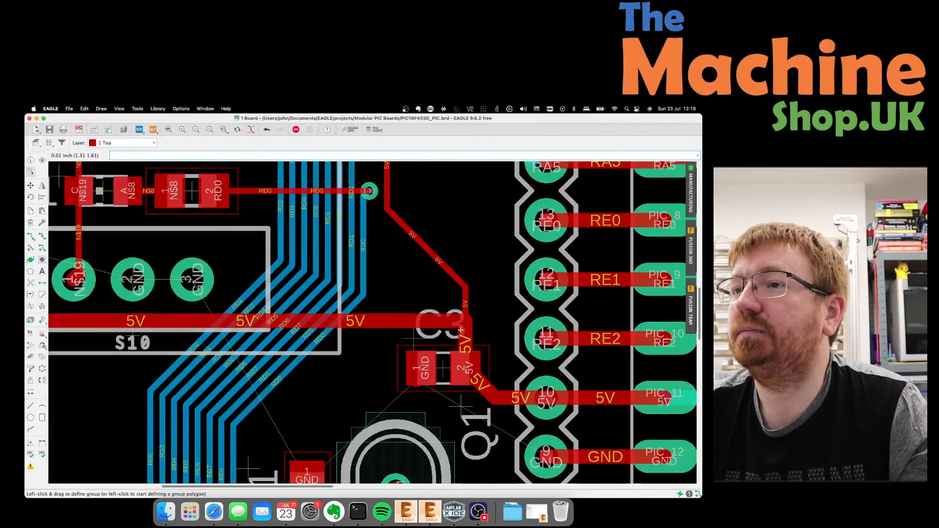
{"action": "scroll", "coordinate": [460, 331], "scroll_direction": "down", "scroll_amount": 4}
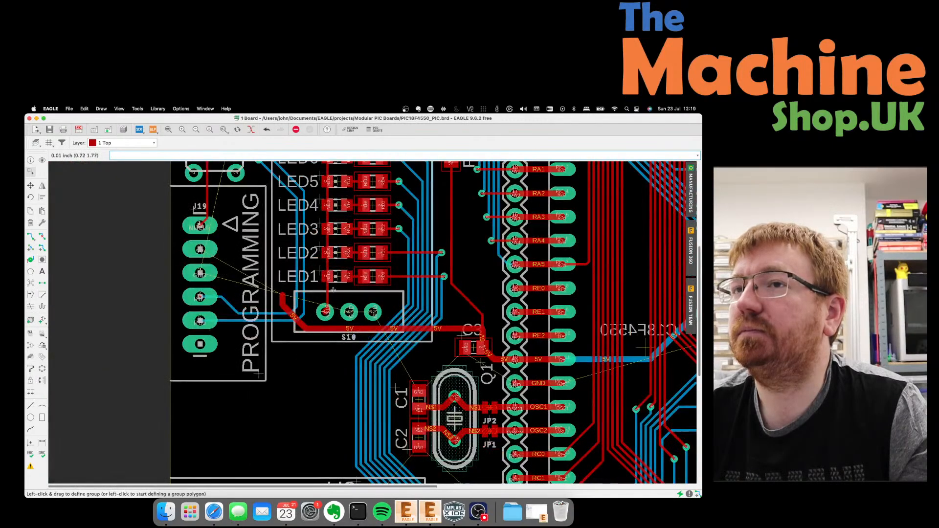
{"action": "scroll", "coordinate": [239, 252], "scroll_direction": "up", "scroll_amount": 3}
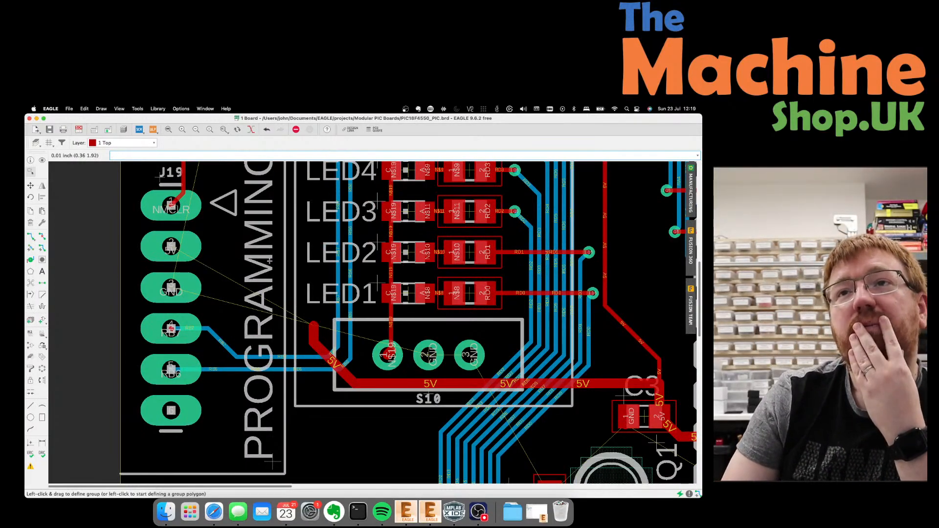
Continue the 5V trace through a via on layer 16 Bottom up to header pad 2.
{"action": "left_click", "coordinate": [30, 236]}
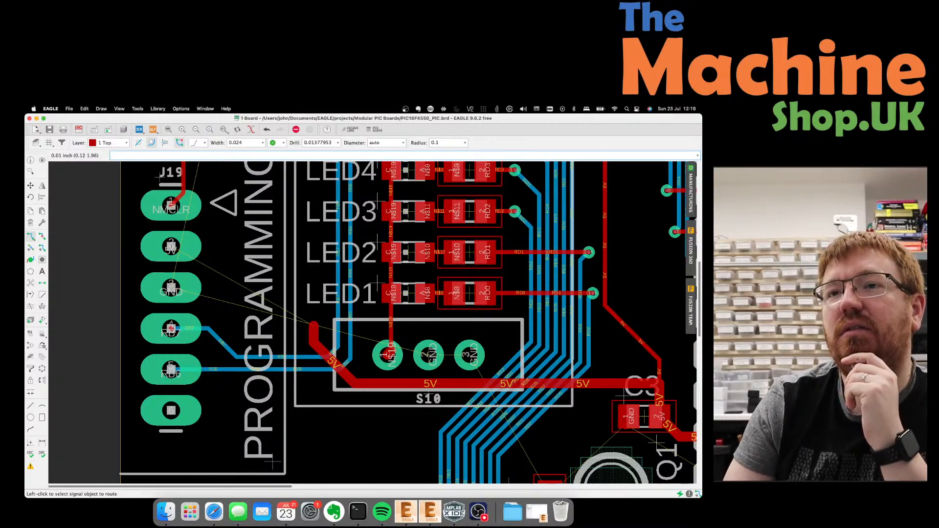
{"action": "left_click", "coordinate": [313, 326]}
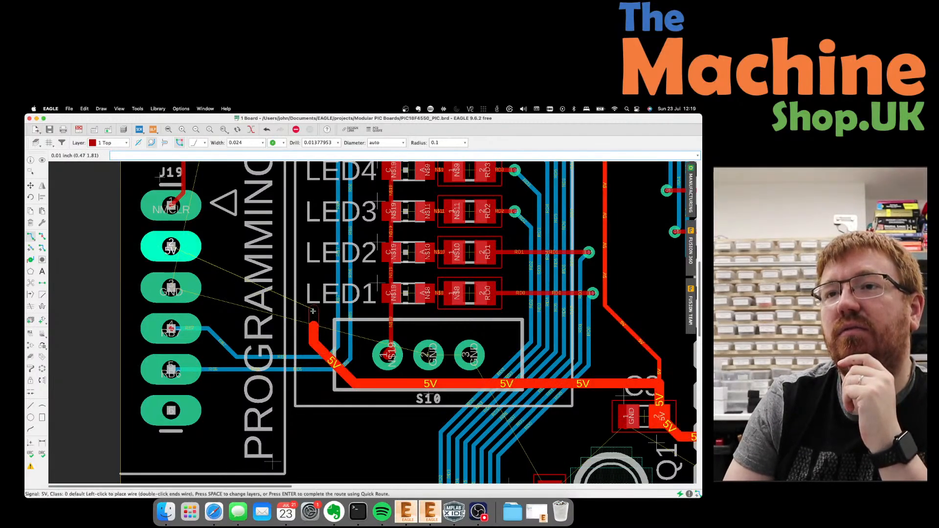
{"action": "left_click", "coordinate": [110, 142]}
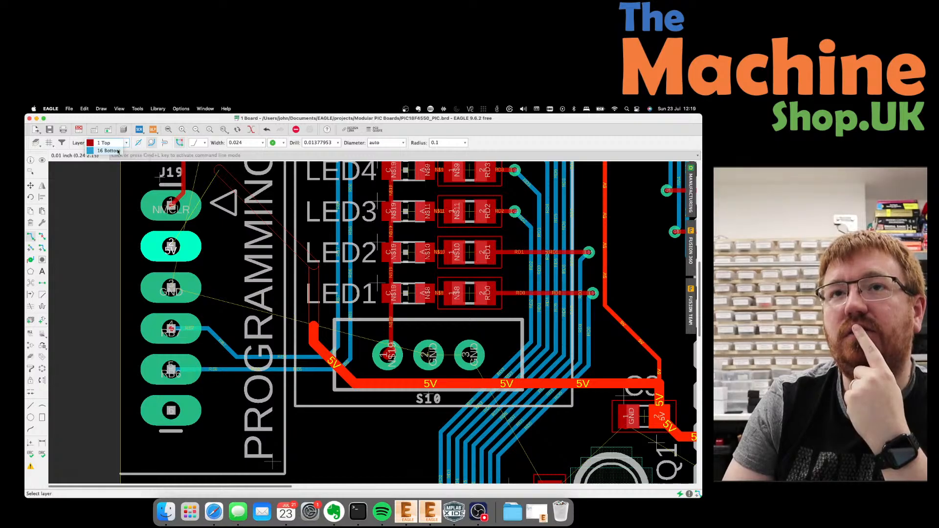
{"action": "left_click", "coordinate": [118, 151]}
{"action": "scroll", "coordinate": [311, 315], "scroll_direction": "up", "scroll_amount": 1}
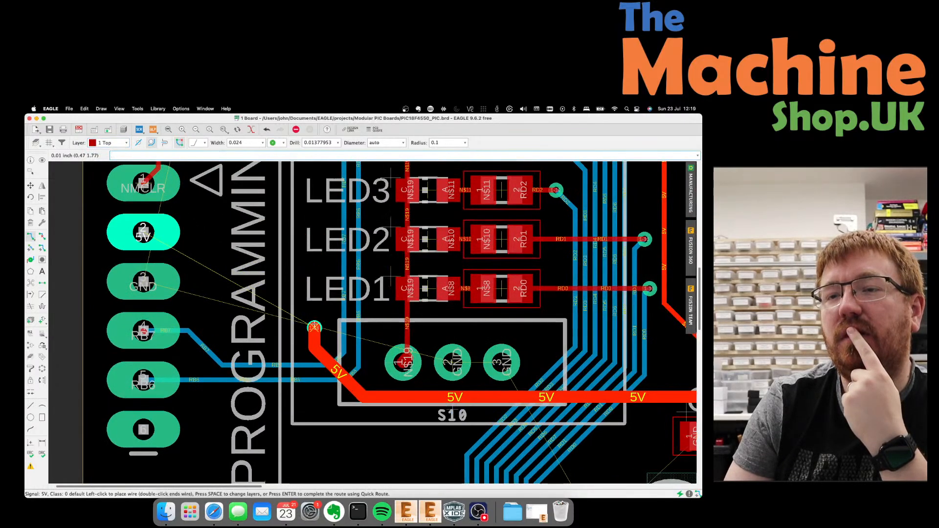
{"action": "left_click", "coordinate": [314, 327]}
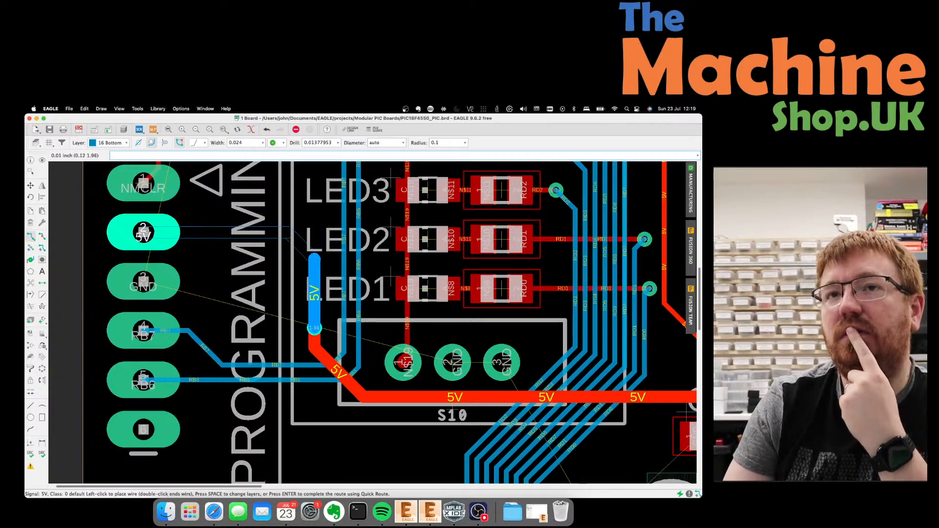
{"action": "left_click", "coordinate": [142, 234]}
{"action": "scroll", "coordinate": [324, 333], "scroll_direction": "up", "scroll_amount": 4}
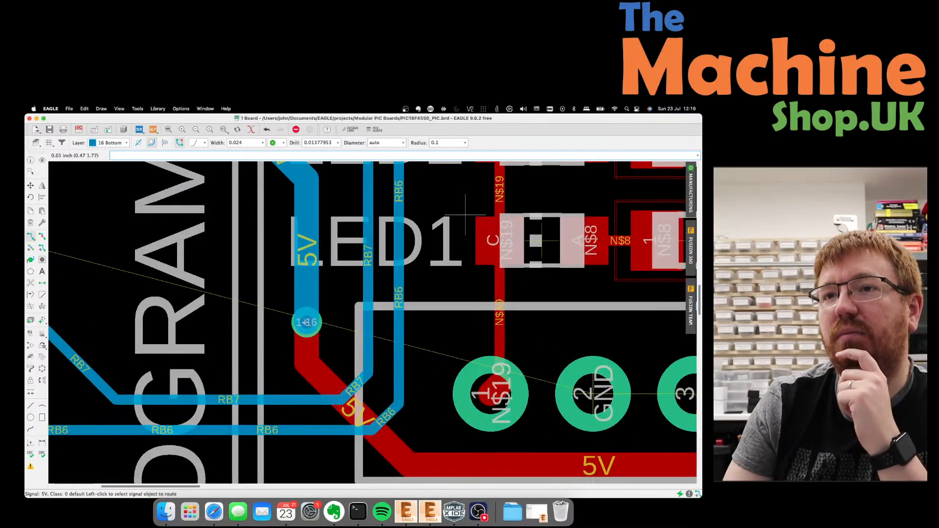
{"action": "right_click", "coordinate": [305, 322]}
Enlarge the 5V via diameter to 0.03346457, then to 0.03937008.
{"action": "left_click", "coordinate": [326, 419]}
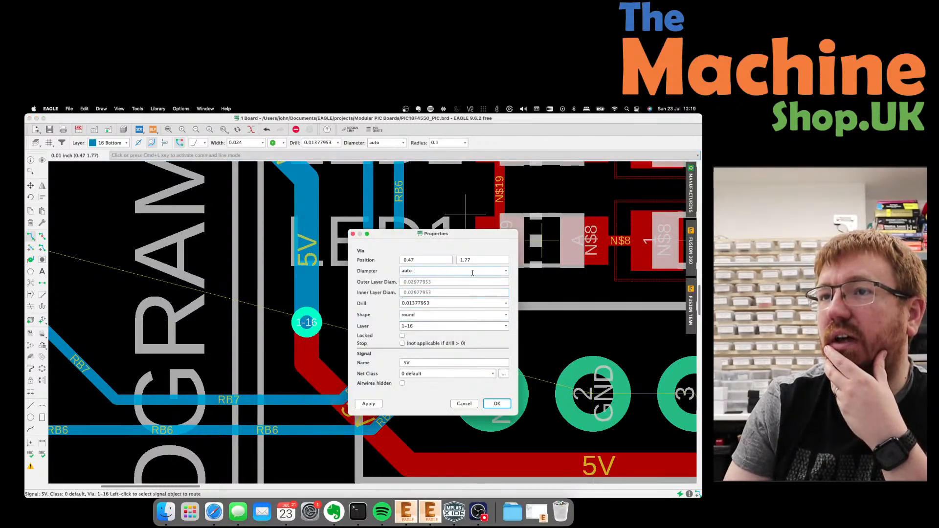
{"action": "left_click", "coordinate": [506, 271]}
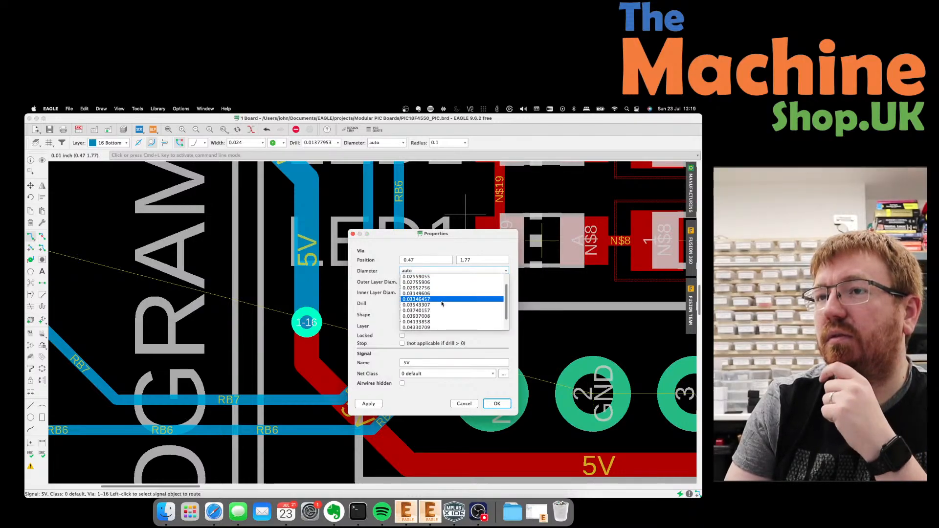
{"action": "left_click", "coordinate": [441, 300]}
{"action": "left_click", "coordinate": [378, 402]}
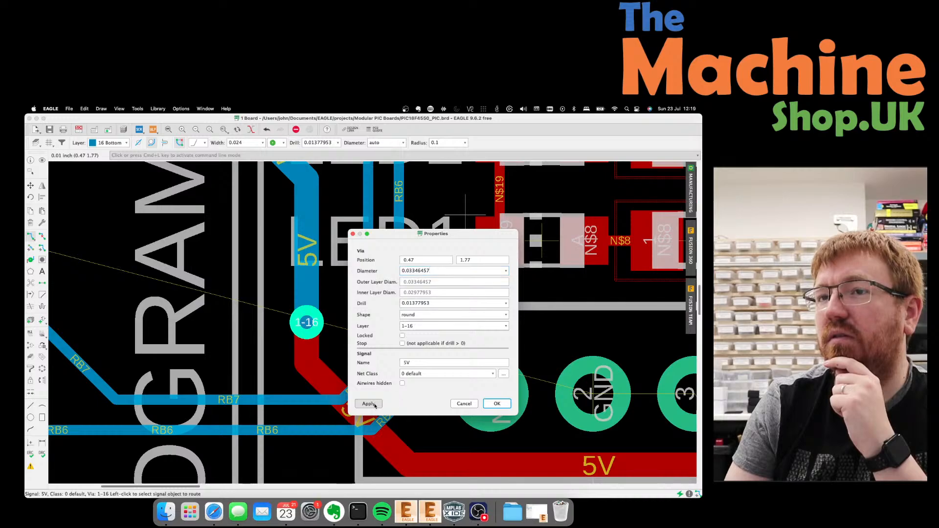
{"action": "left_click", "coordinate": [508, 271]}
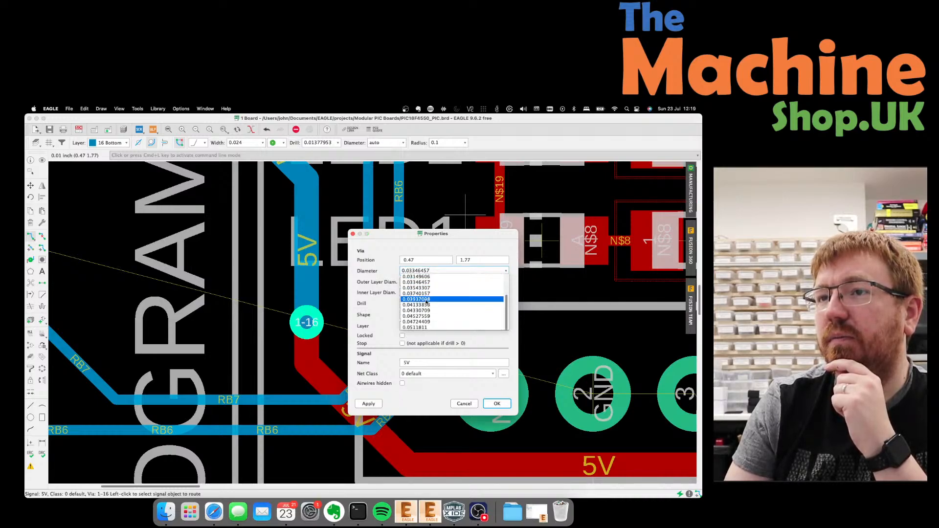
{"action": "left_click", "coordinate": [416, 299]}
{"action": "left_click", "coordinate": [374, 405]}
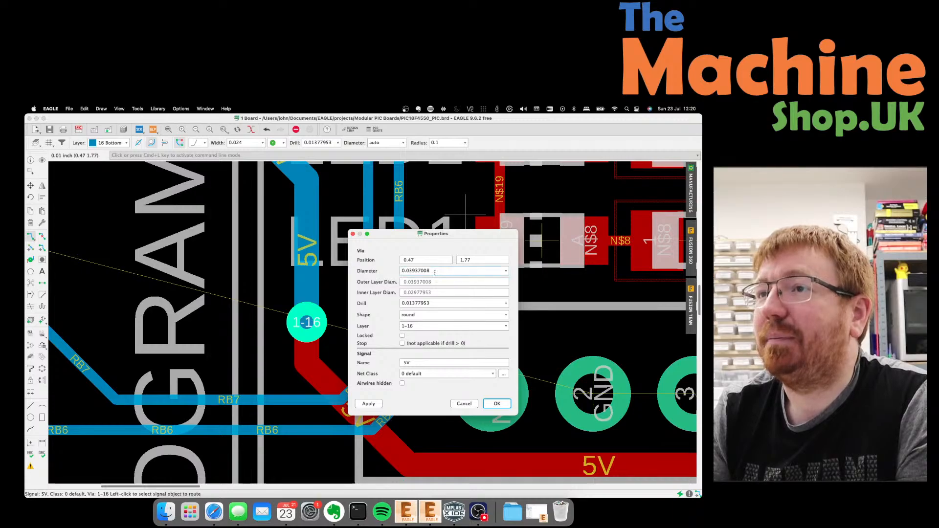
Set the via drill to 0.02559055 and diameter to 0.0511811, then confirm.
{"action": "left_click", "coordinate": [503, 303]}
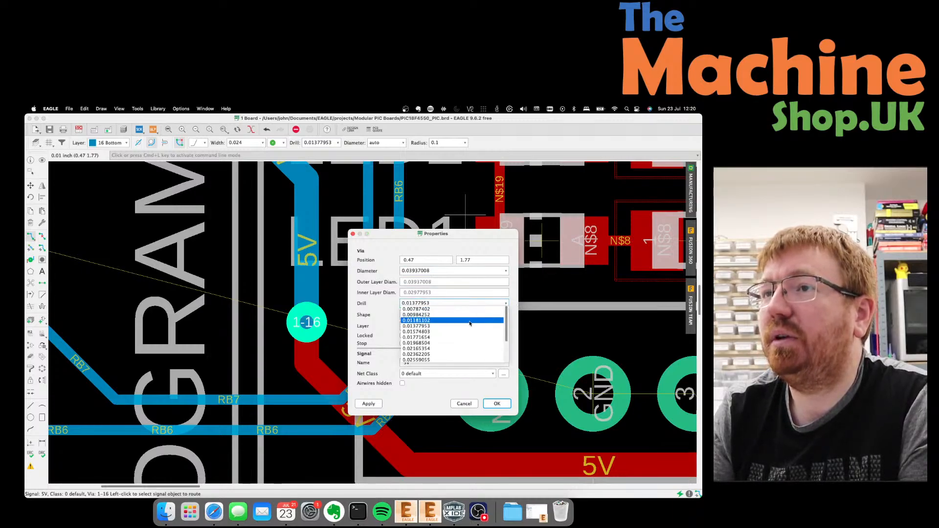
{"action": "left_click", "coordinate": [432, 361]}
{"action": "left_click", "coordinate": [373, 406]}
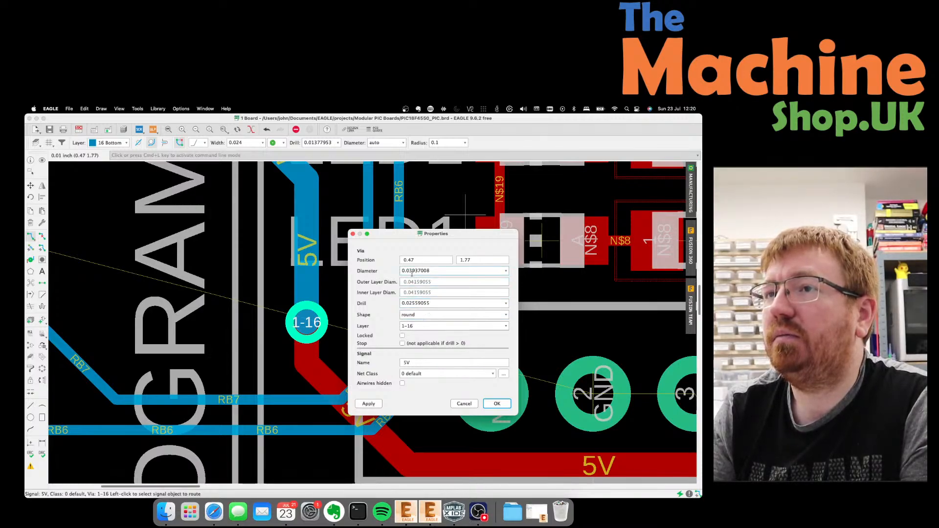
{"action": "left_click", "coordinate": [504, 273]}
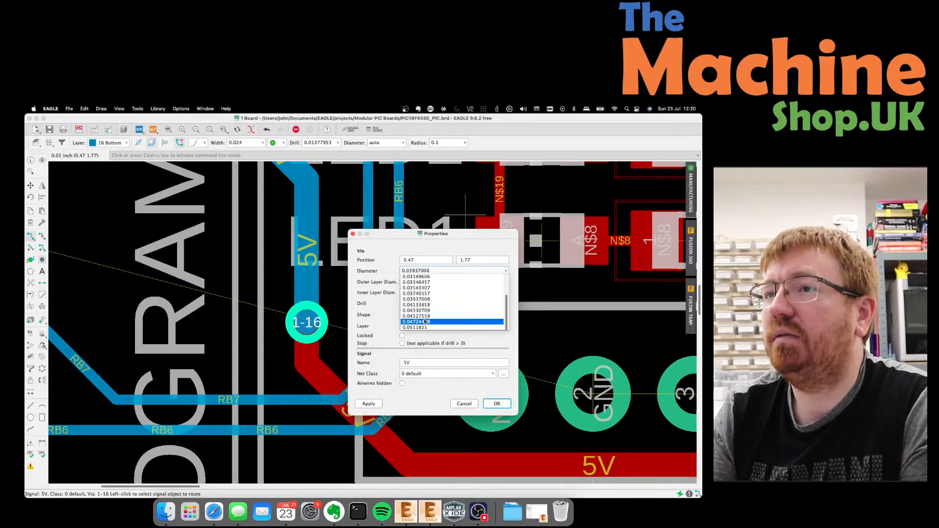
{"action": "left_click", "coordinate": [416, 327]}
{"action": "left_click", "coordinate": [368, 404]}
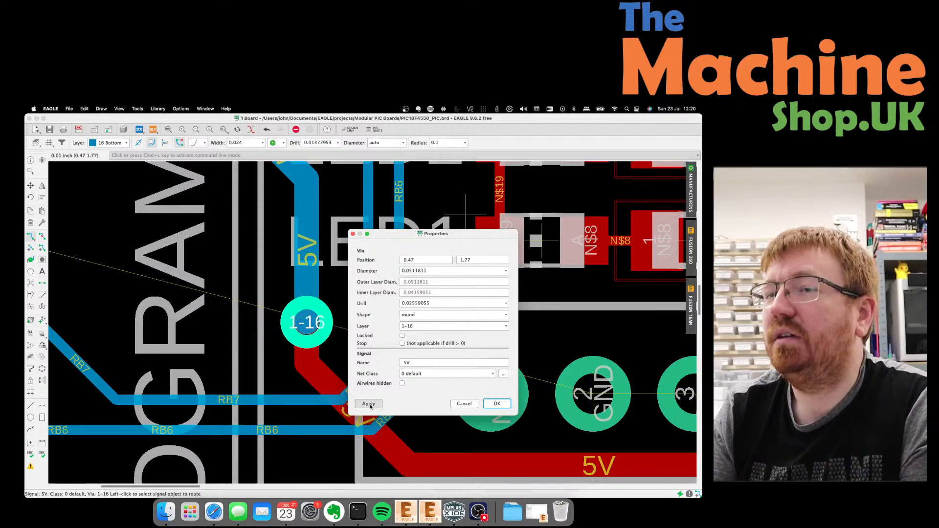
{"action": "left_click", "coordinate": [497, 404]}
{"action": "scroll", "coordinate": [307, 321], "scroll_direction": "down", "scroll_amount": 3}
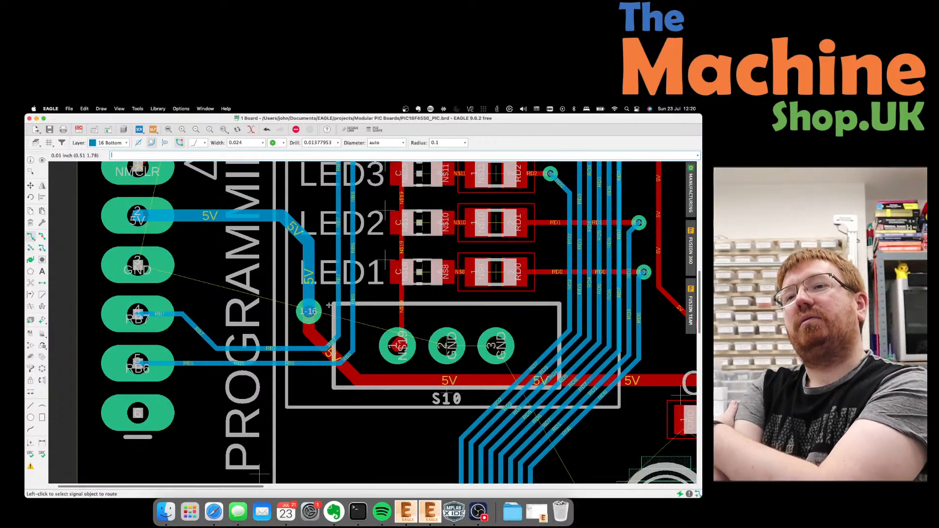
{"action": "scroll", "coordinate": [326, 304], "scroll_direction": "down", "scroll_amount": 2}
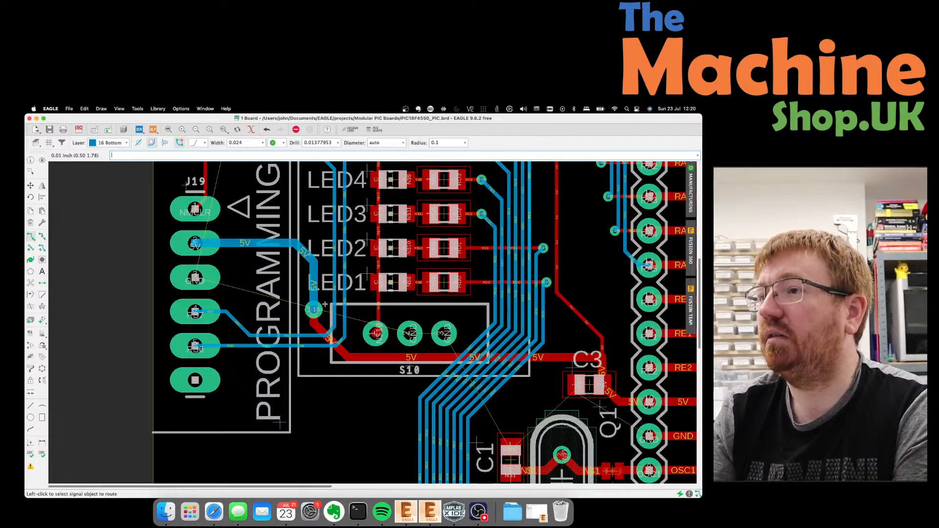
{"action": "scroll", "coordinate": [324, 304], "scroll_direction": "down", "scroll_amount": 1}
{"action": "scroll", "coordinate": [324, 304], "scroll_direction": "down", "scroll_amount": 1}
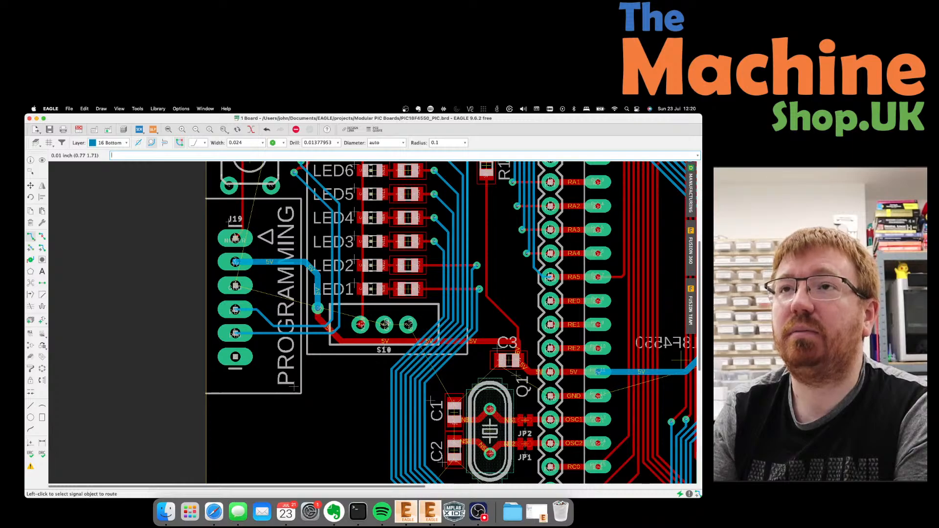
{"action": "scroll", "coordinate": [300, 378], "scroll_direction": "down", "scroll_amount": 2}
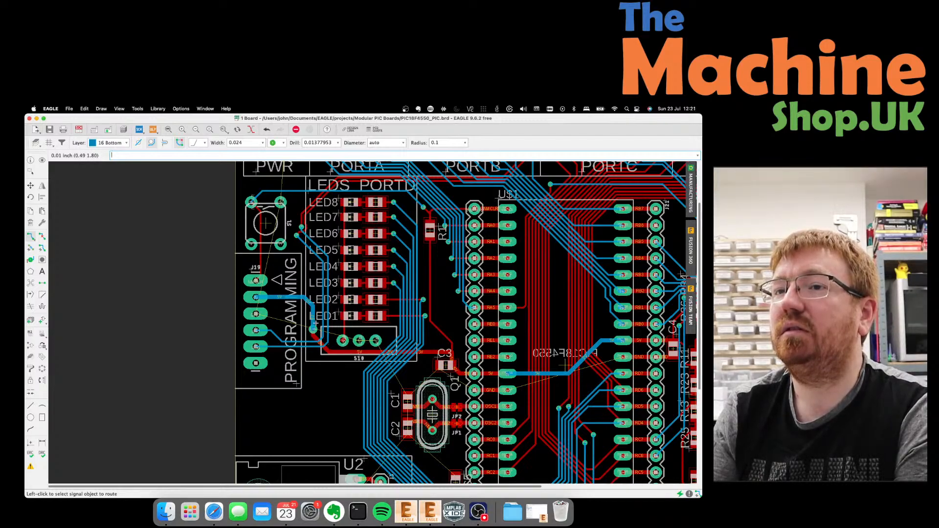
{"action": "scroll", "coordinate": [314, 330], "scroll_direction": "up", "scroll_amount": 5}
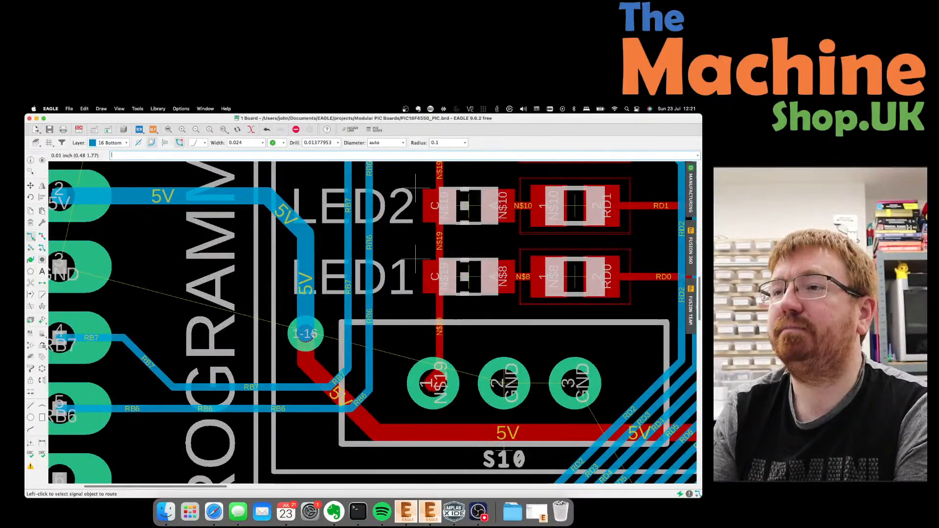
{"action": "scroll", "coordinate": [314, 333], "scroll_direction": "down", "scroll_amount": 3}
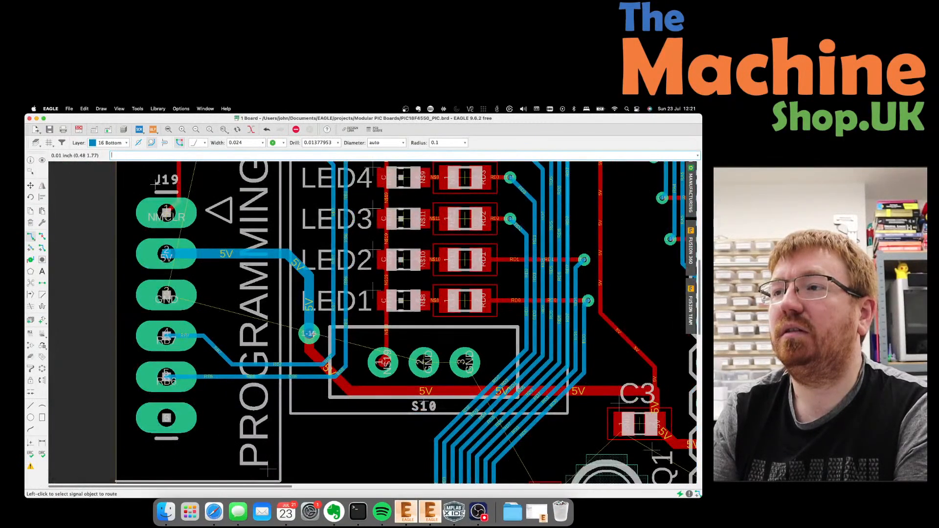
{"action": "scroll", "coordinate": [310, 333], "scroll_direction": "down", "scroll_amount": 2}
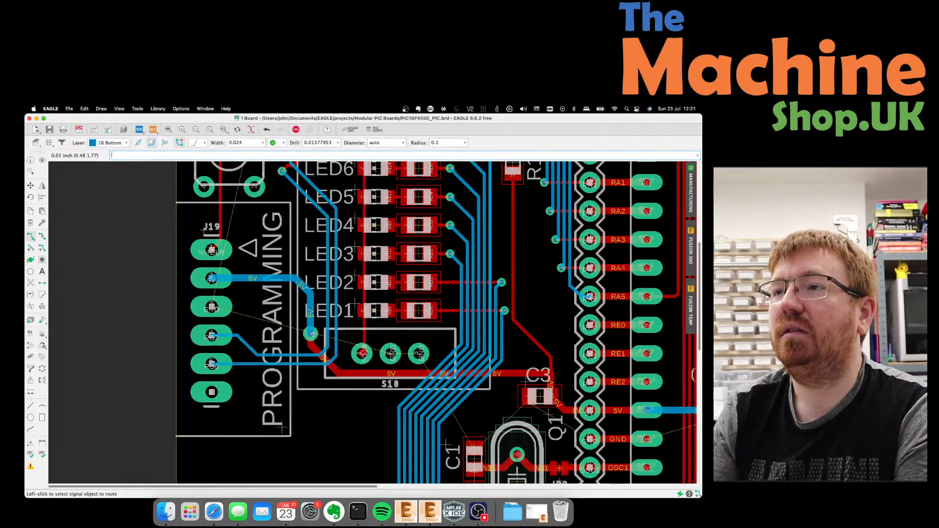
{"action": "scroll", "coordinate": [311, 334], "scroll_direction": "up", "scroll_amount": 3}
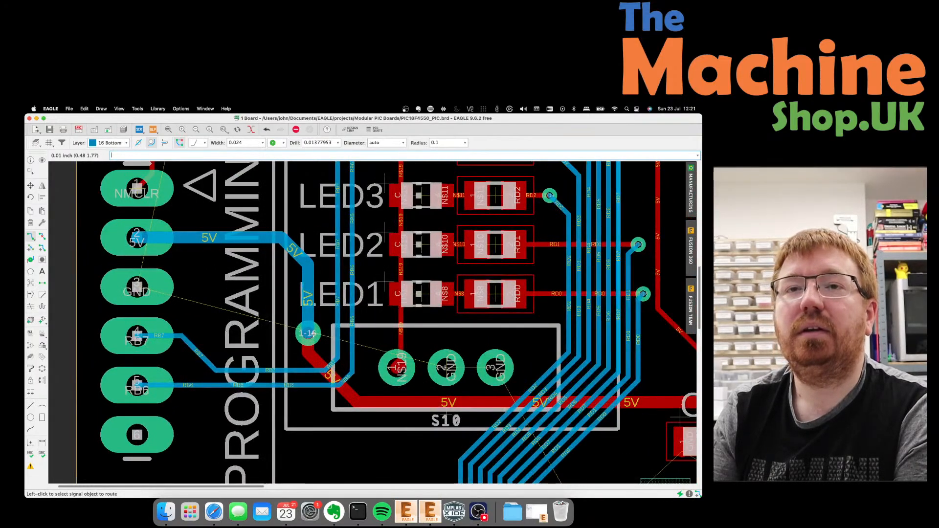
{"action": "scroll", "coordinate": [311, 333], "scroll_direction": "up", "scroll_amount": 1}
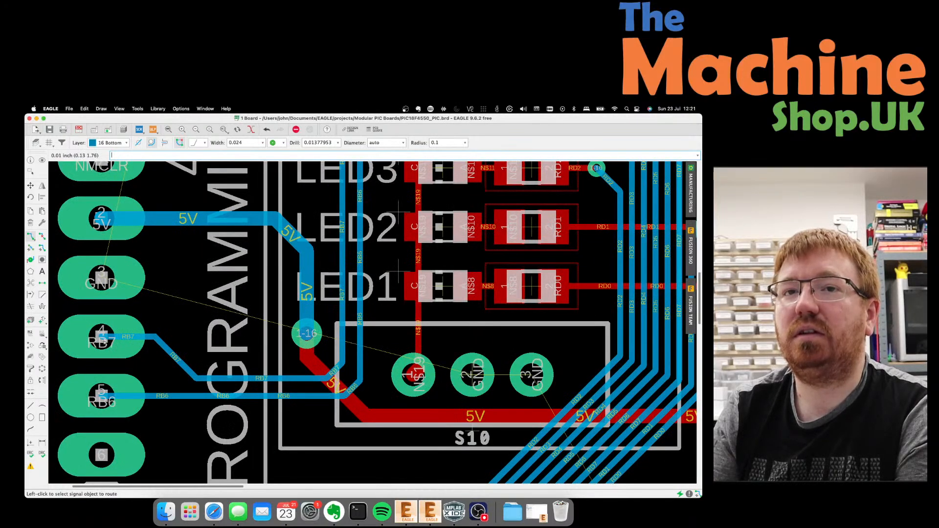
Start and cancel an RB7 route, then dismiss the grid settings unchanged.
{"action": "left_click", "coordinate": [101, 336]}
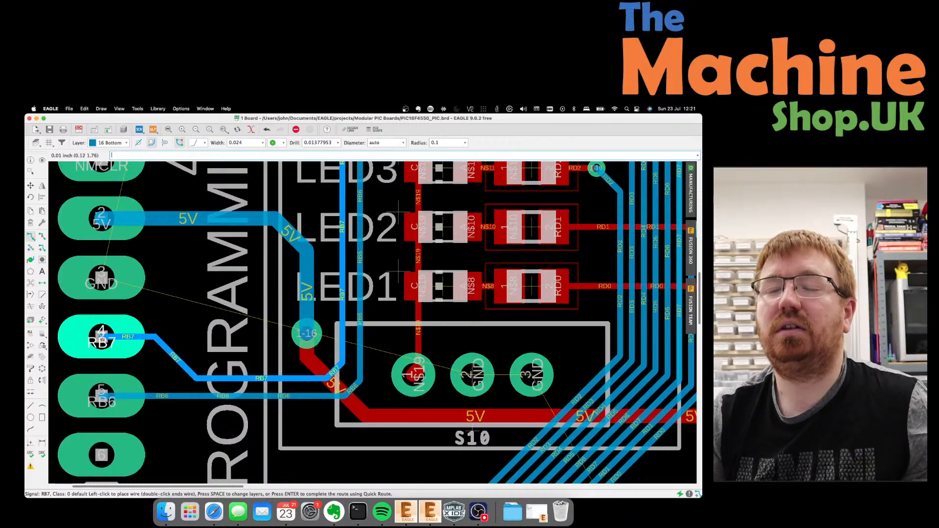
{"action": "key", "text": "Escape"}
{"action": "key", "text": "Escape"}
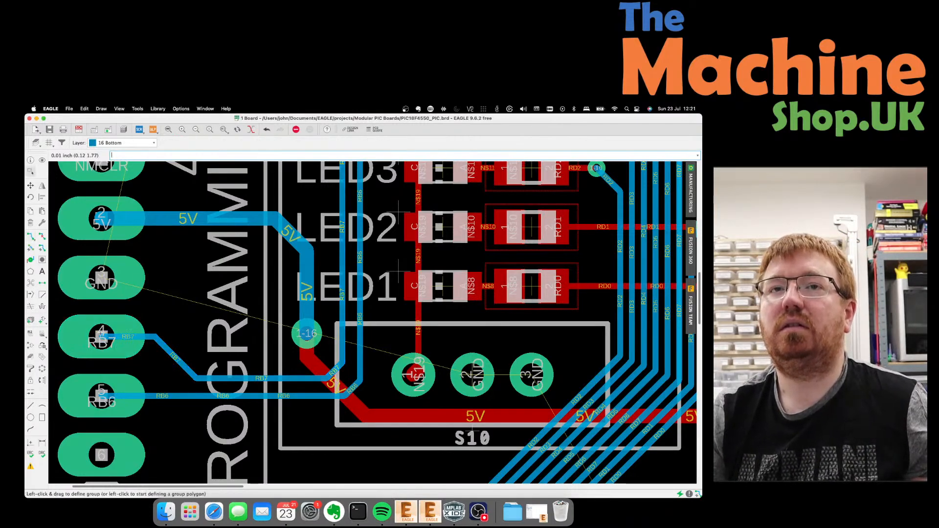
{"action": "scroll", "coordinate": [101, 336], "scroll_direction": "down", "scroll_amount": 4}
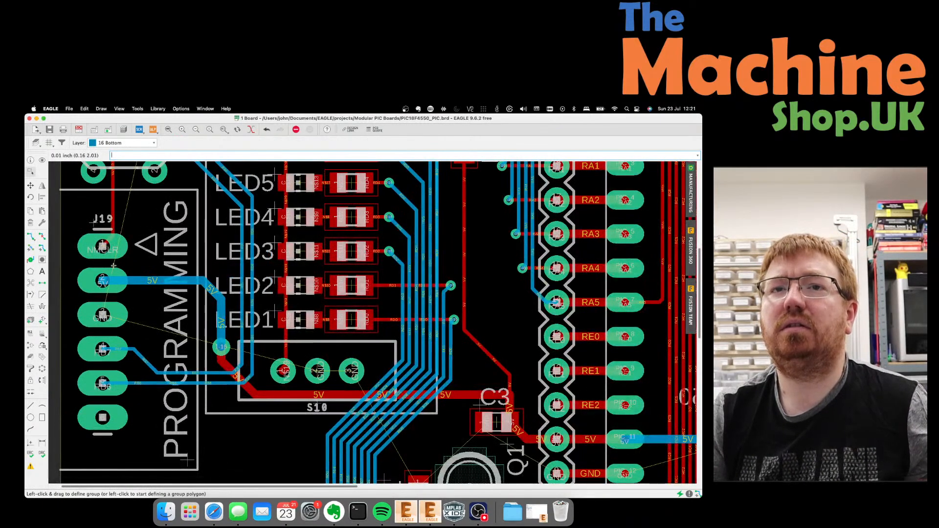
{"action": "left_click", "coordinate": [49, 142]}
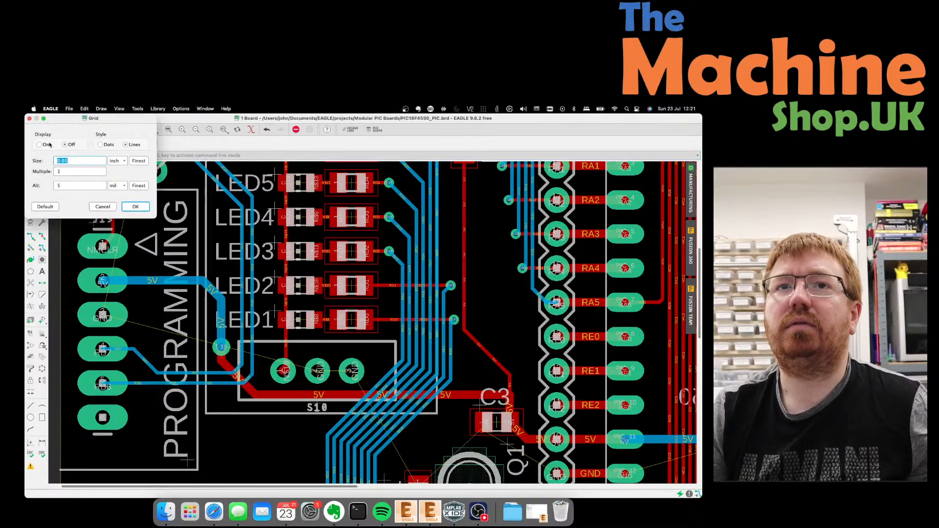
{"action": "key", "text": "Escape"}
Open the J19 header's footprint in its library and inspect pad 1's properties.
{"action": "right_click", "coordinate": [102, 246]}
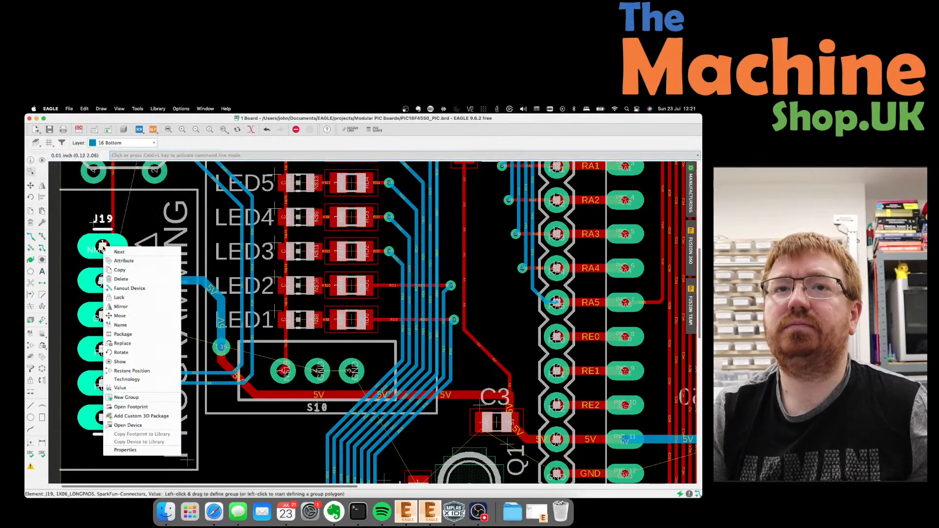
{"action": "left_click", "coordinate": [137, 408]}
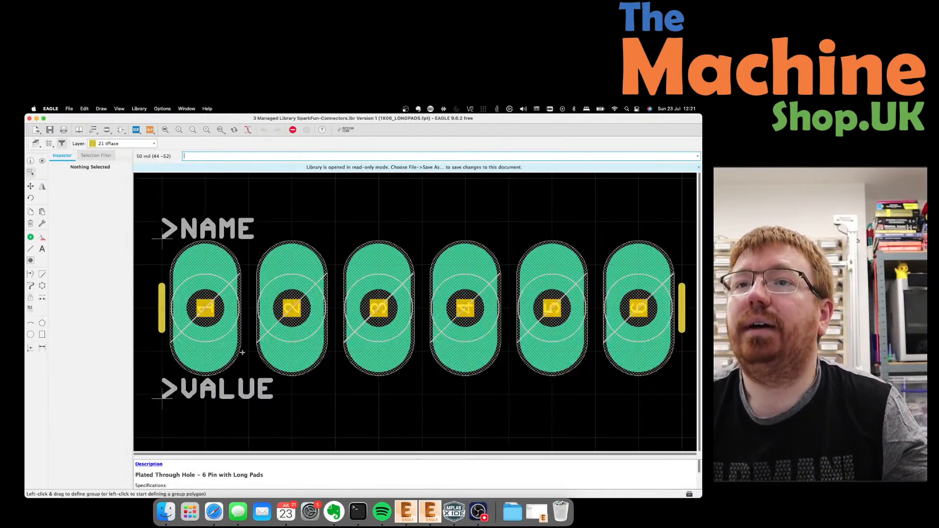
{"action": "left_click", "coordinate": [223, 306]}
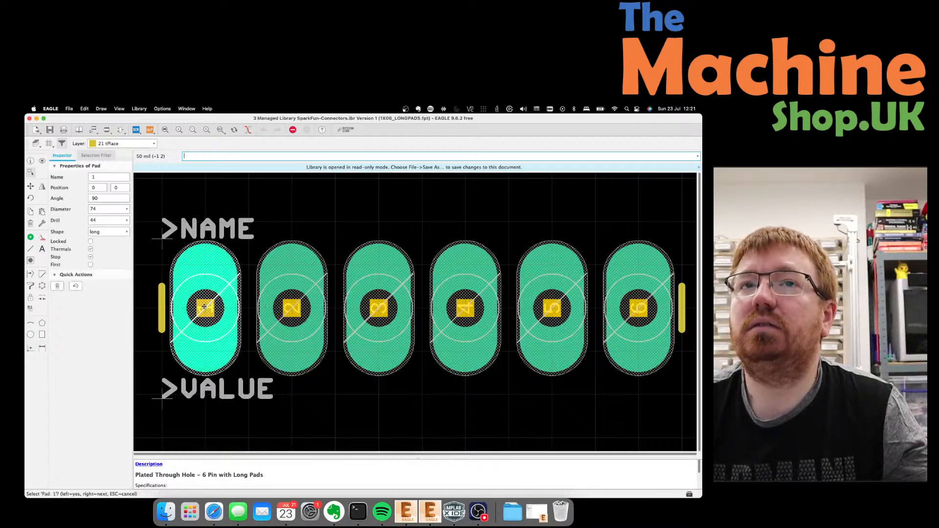
Set the library grid to 0.05 inch and close the library back to the board.
{"action": "left_click", "coordinate": [49, 143]}
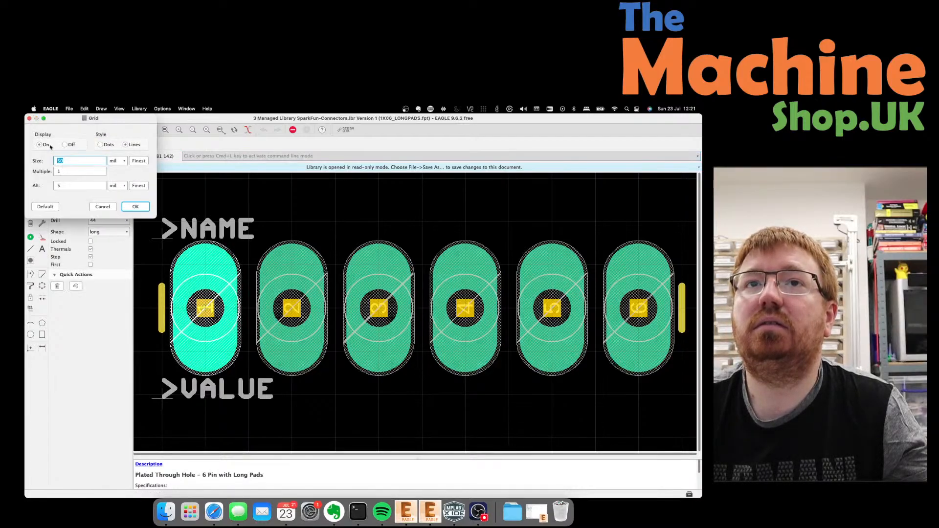
{"action": "left_click", "coordinate": [118, 162]}
{"action": "left_click", "coordinate": [119, 169]}
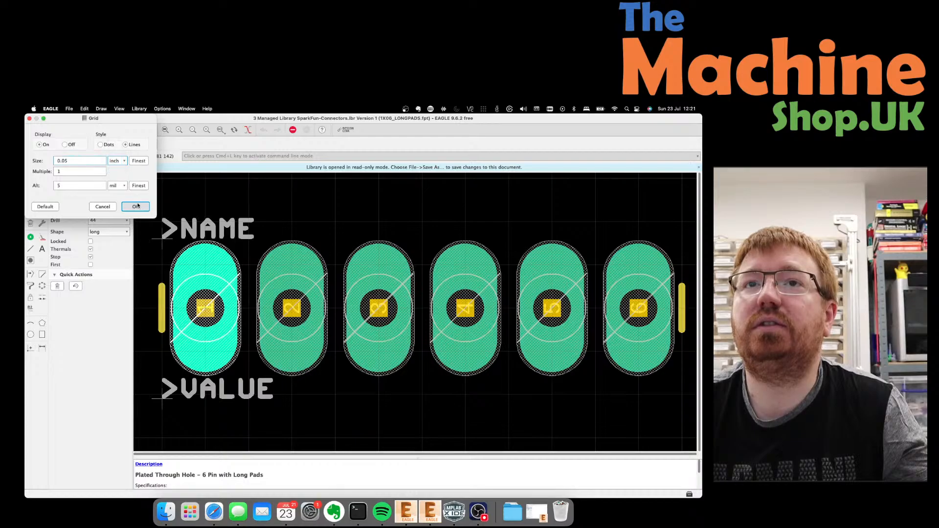
{"action": "left_click", "coordinate": [135, 206]}
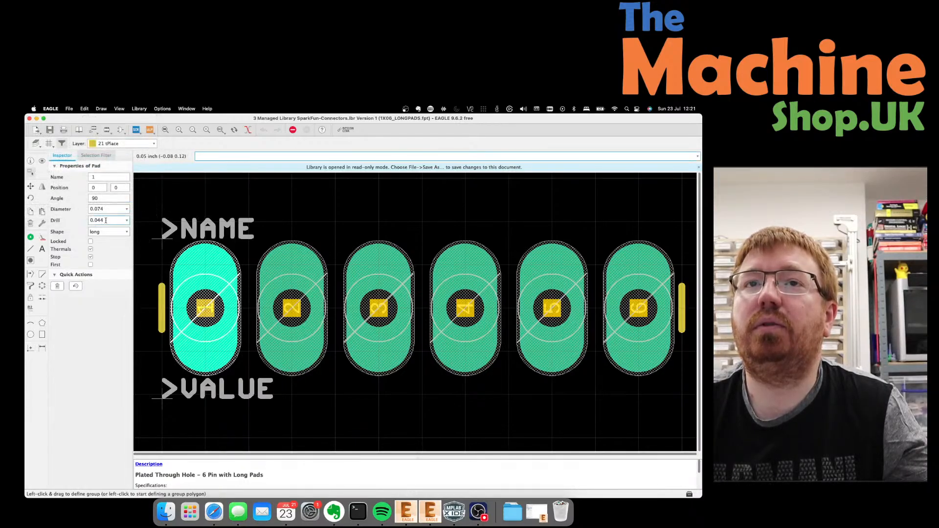
{"action": "left_click", "coordinate": [30, 119]}
{"action": "scroll", "coordinate": [142, 285], "scroll_direction": "up", "scroll_amount": 1}
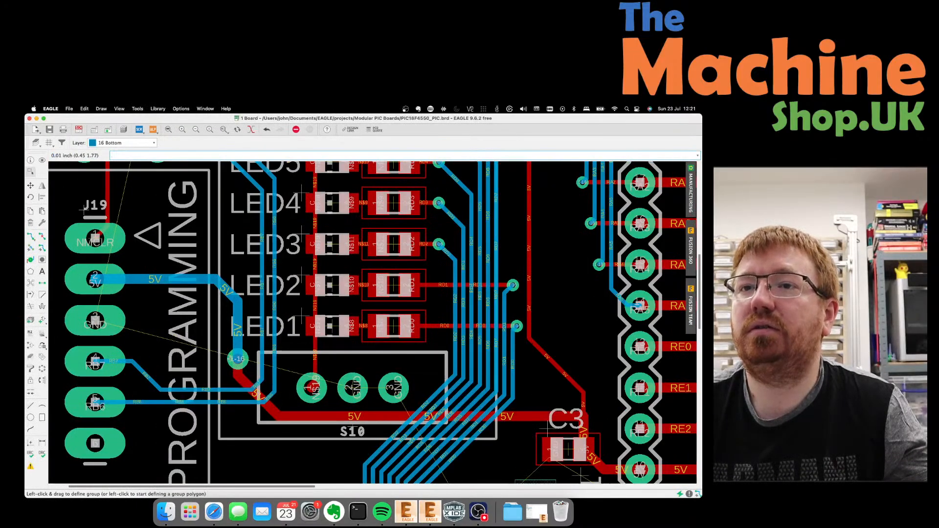
Give the 5V via a 0.044 drill in its properties.
{"action": "scroll", "coordinate": [230, 364], "scroll_direction": "down", "scroll_amount": 1}
{"action": "left_click", "coordinate": [236, 360]}
{"action": "right_click", "coordinate": [235, 361]}
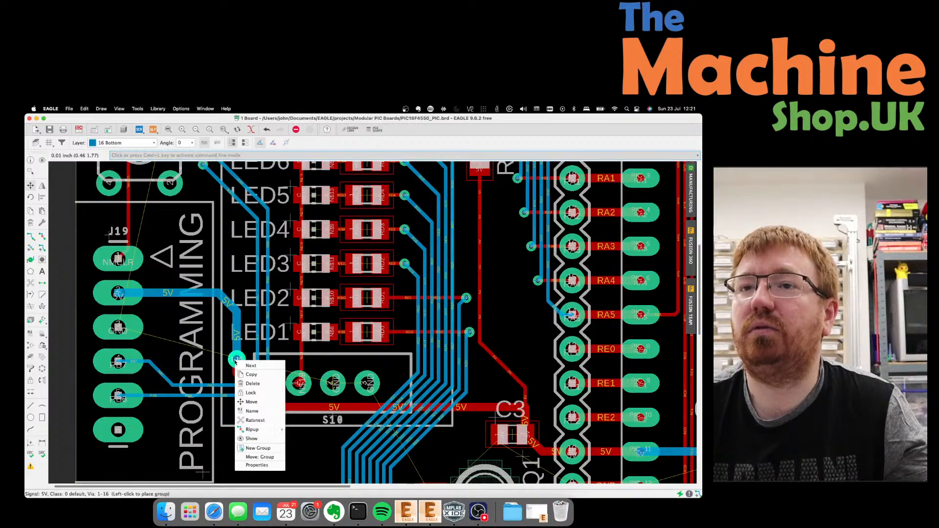
{"action": "left_click", "coordinate": [253, 465]}
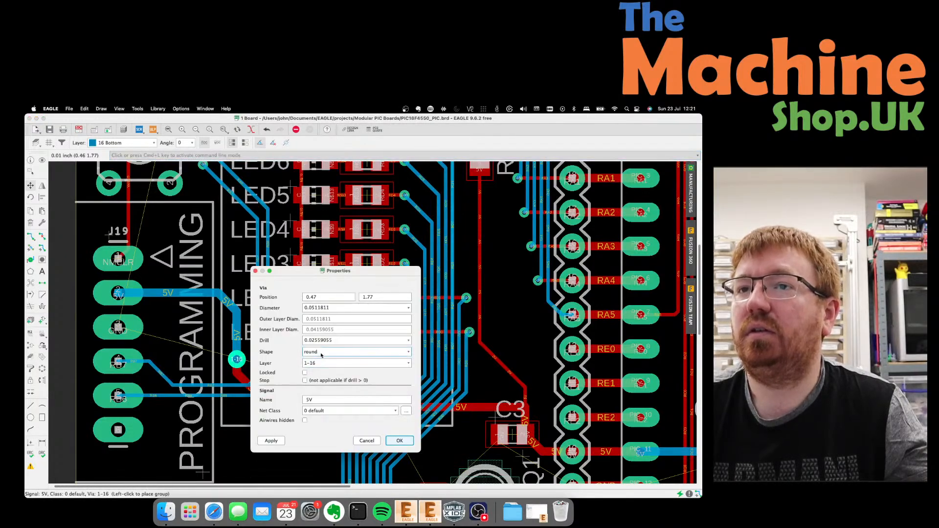
{"action": "left_click", "coordinate": [404, 340]}
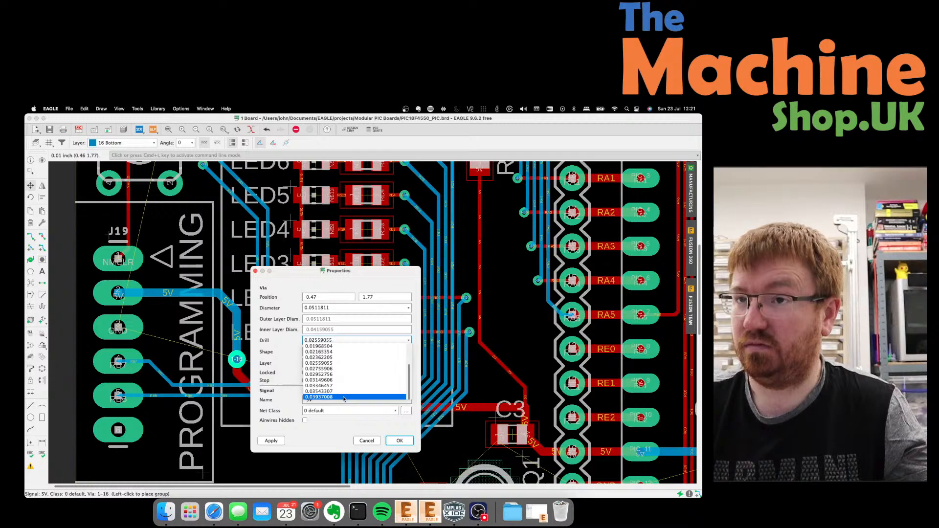
{"action": "left_click", "coordinate": [337, 341]}
{"action": "left_click_drag", "start_coordinate": [336, 340], "coordinate": [313, 340]}
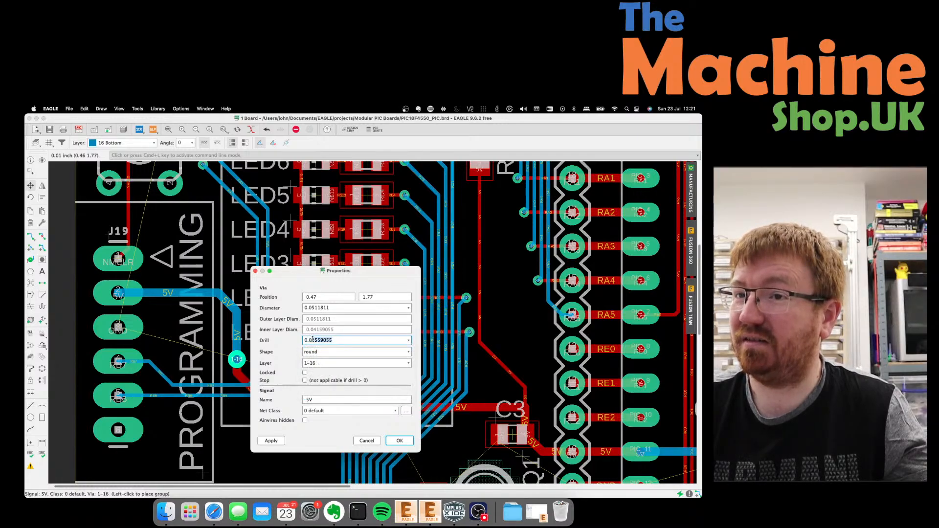
{"action": "type", "text": "44"}
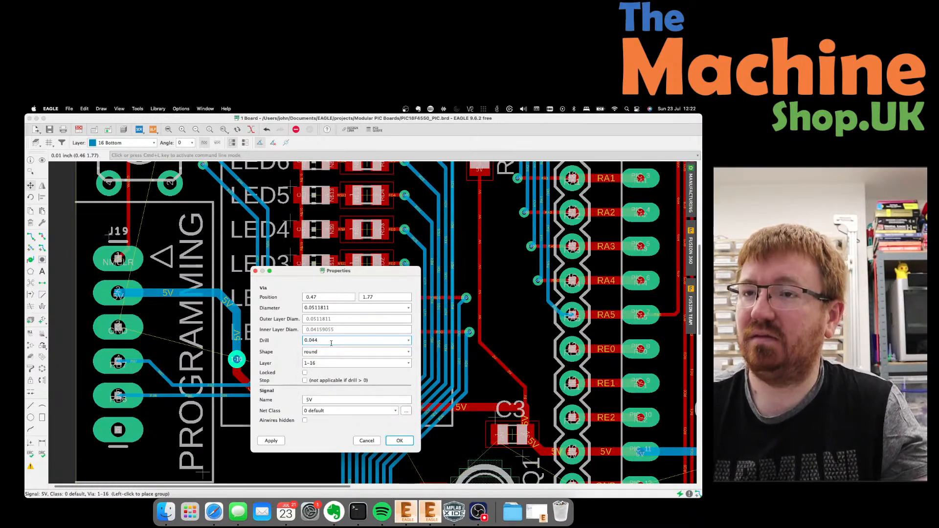
{"action": "left_click", "coordinate": [271, 441]}
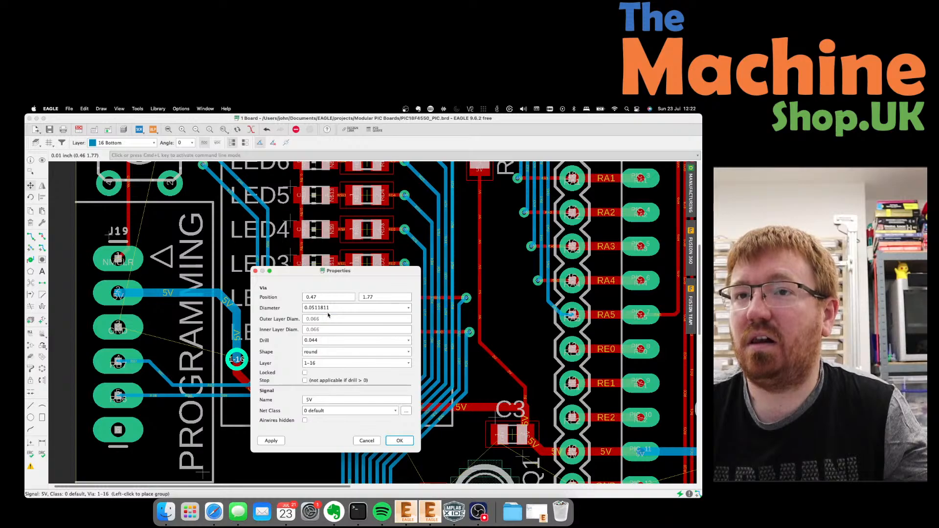
Set the 5V via diameter to 0.06 and confirm the properties.
{"action": "left_click", "coordinate": [410, 310]}
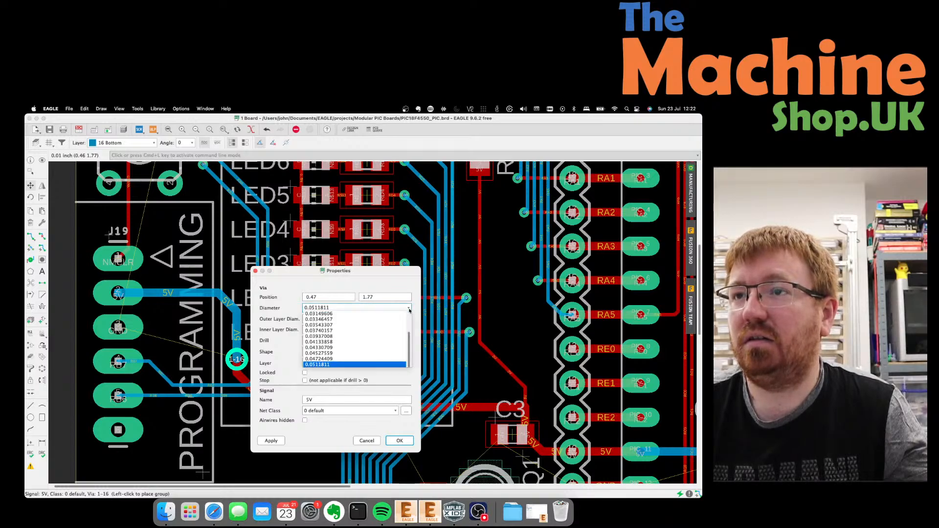
{"action": "left_click", "coordinate": [336, 309]}
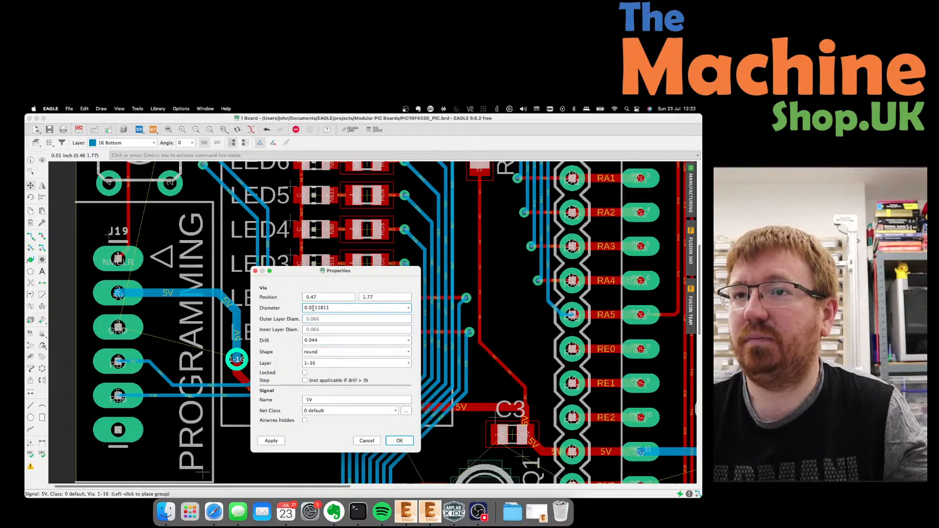
{"action": "left_click_drag", "start_coordinate": [312, 308], "coordinate": [333, 307]}
{"action": "type", "text": "6"}
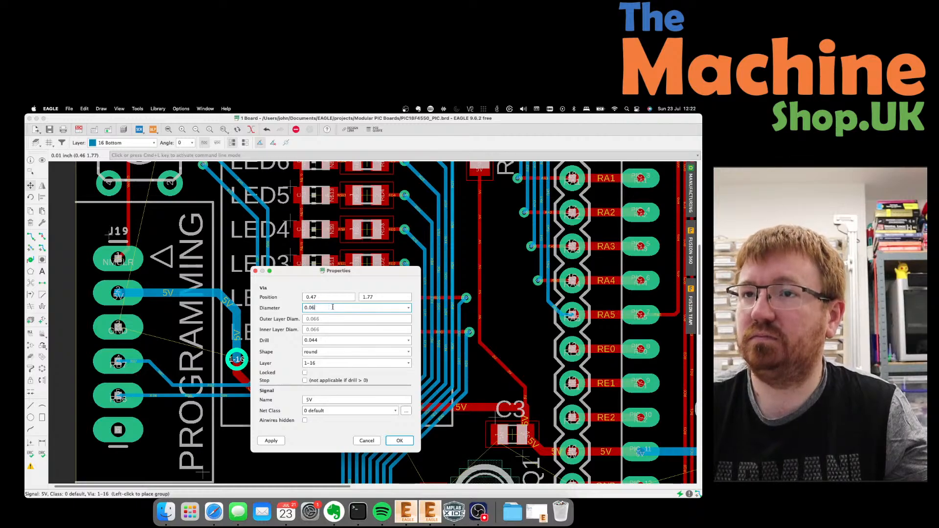
{"action": "left_click", "coordinate": [272, 440]}
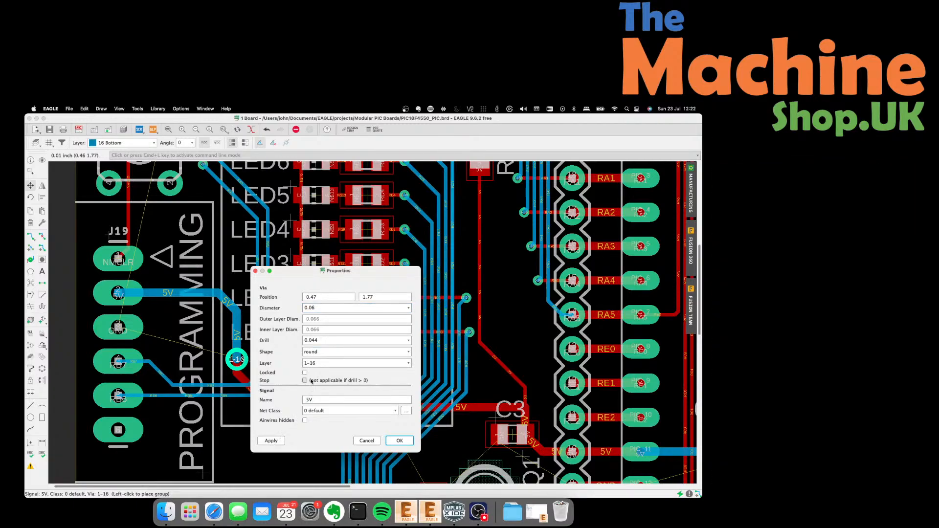
{"action": "left_click", "coordinate": [400, 441]}
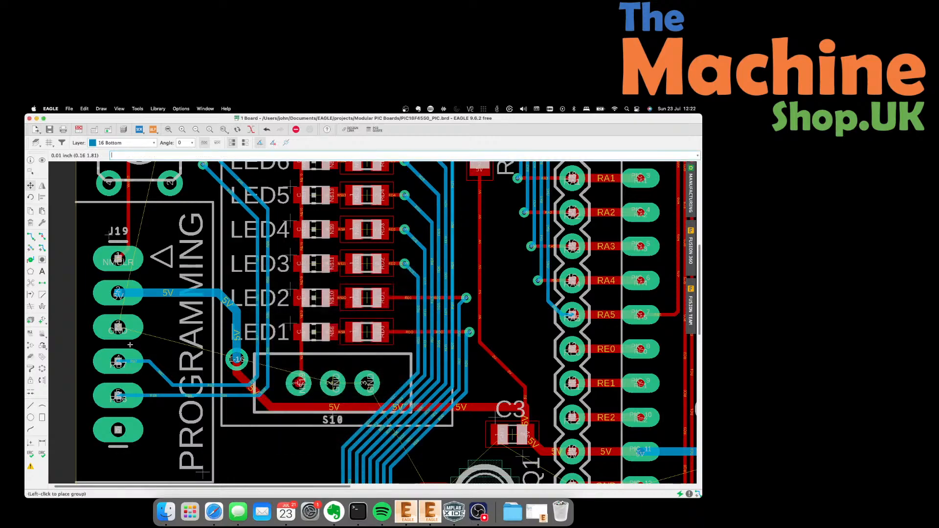
Move via 1-16 with its 5V trace onto the trace end beside LED1.
{"action": "scroll", "coordinate": [119, 332], "scroll_direction": "up", "scroll_amount": 5}
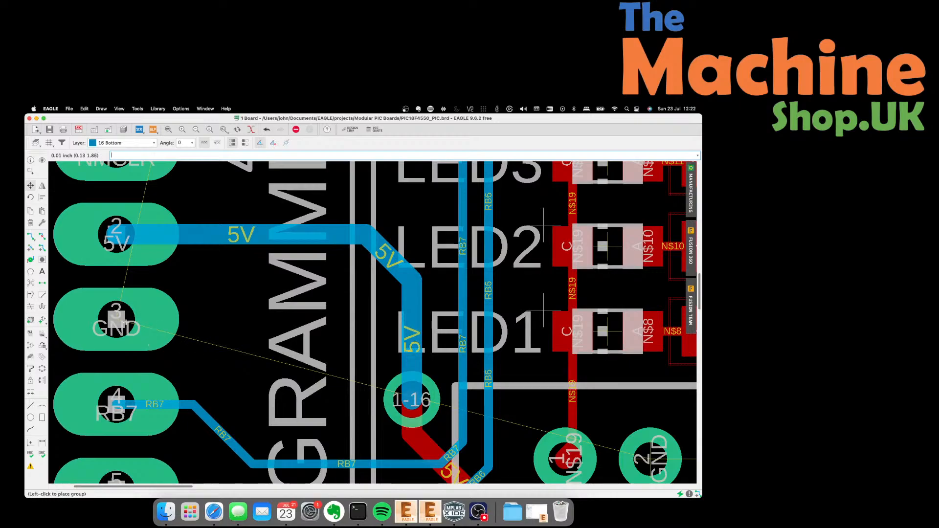
{"action": "left_click", "coordinate": [31, 186]}
{"action": "left_click", "coordinate": [409, 401]}
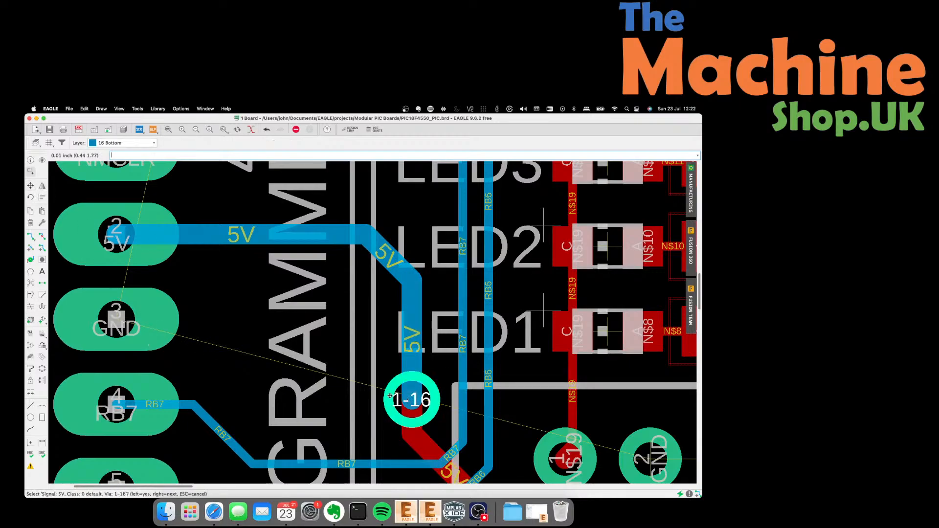
{"action": "key", "text": "Escape"}
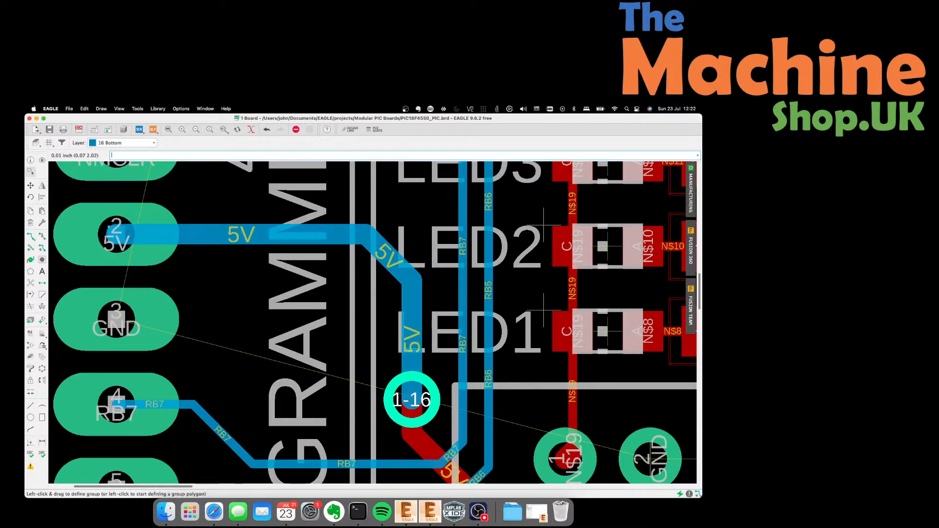
{"action": "left_click", "coordinate": [30, 185]}
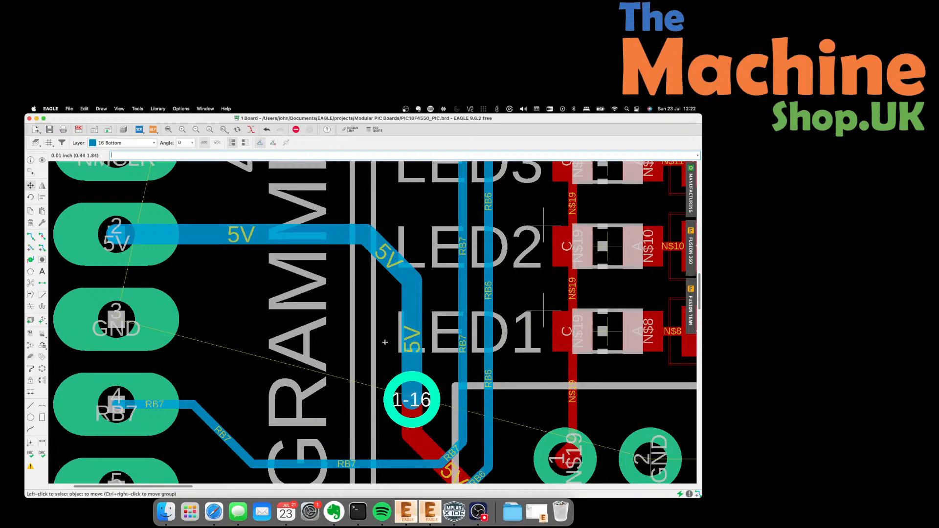
{"action": "left_click", "coordinate": [412, 400]}
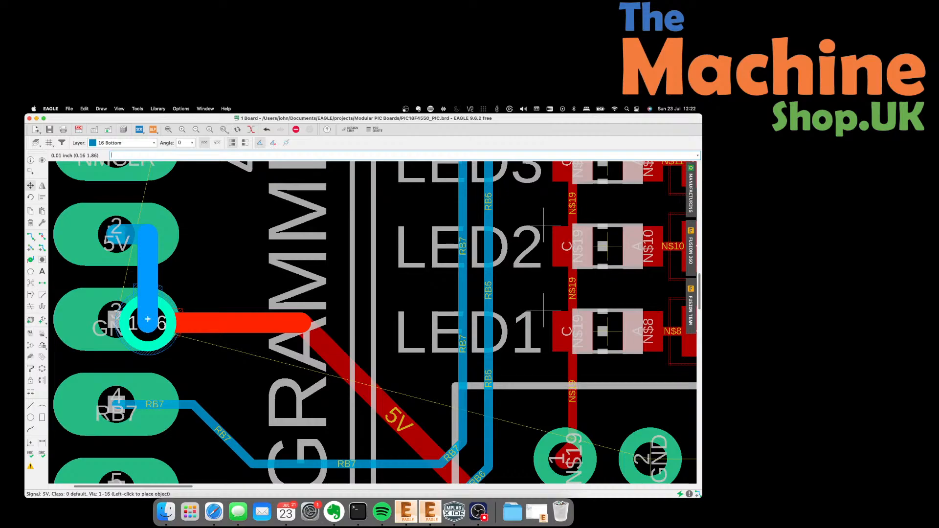
{"action": "scroll", "coordinate": [147, 319], "scroll_direction": "up", "scroll_amount": 1}
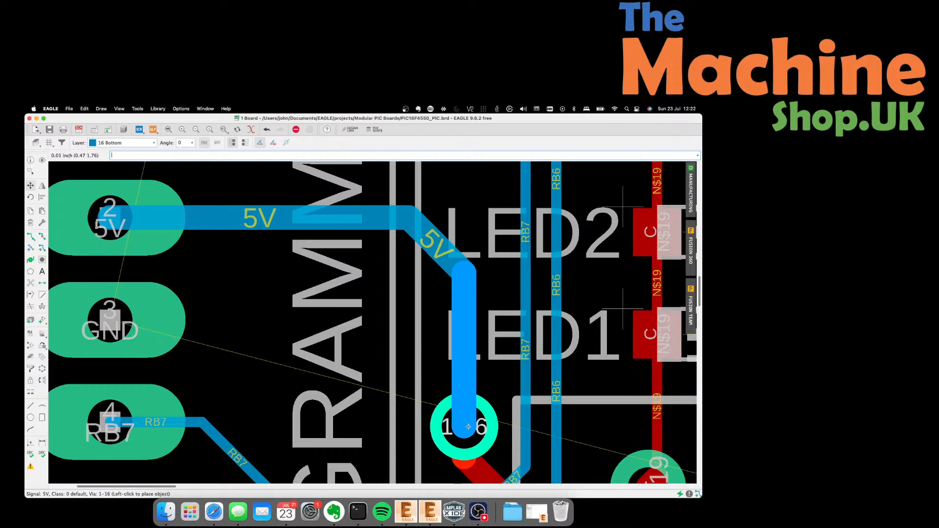
{"action": "left_click", "coordinate": [468, 427]}
{"action": "scroll", "coordinate": [455, 390], "scroll_direction": "down", "scroll_amount": 3}
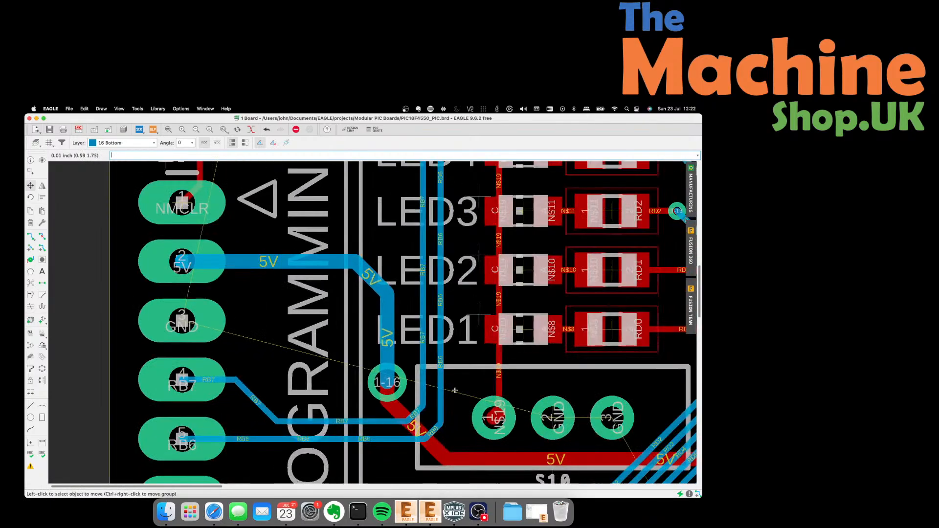
{"action": "scroll", "coordinate": [455, 390], "scroll_direction": "up", "scroll_amount": 2}
Enlarge the 5V via 1-16 beside LED1 to a 0.08 diameter, keeping its 0.044 drill.
{"action": "right_click", "coordinate": [360, 381]}
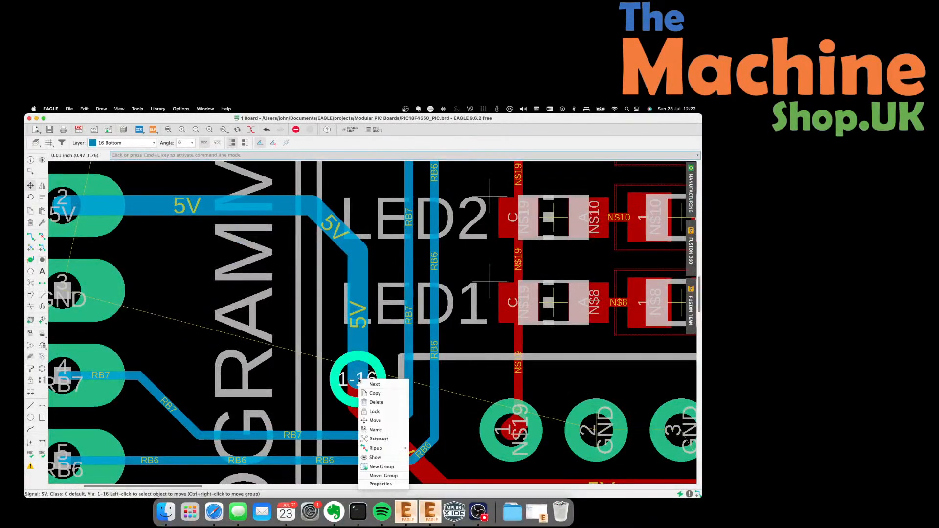
{"action": "left_click", "coordinate": [384, 484]}
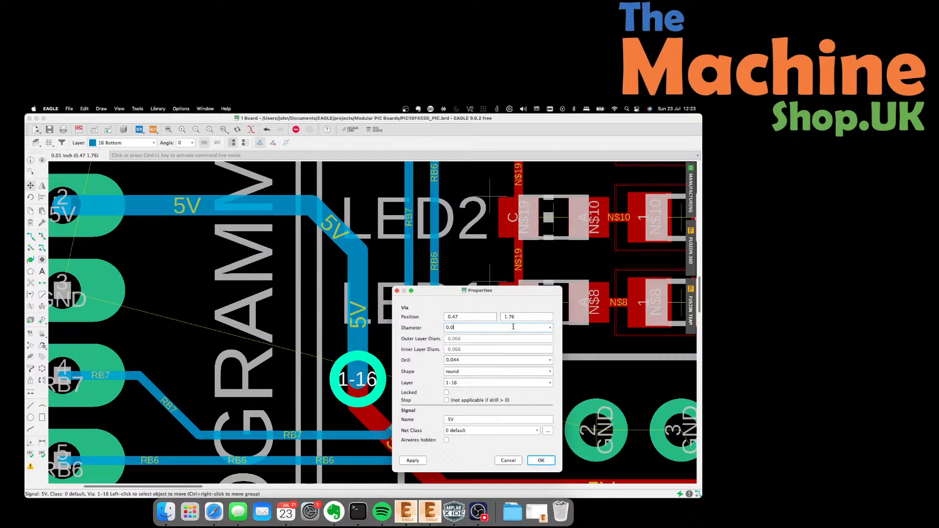
{"action": "type", "text": "8"}
{"action": "left_click", "coordinate": [412, 461]}
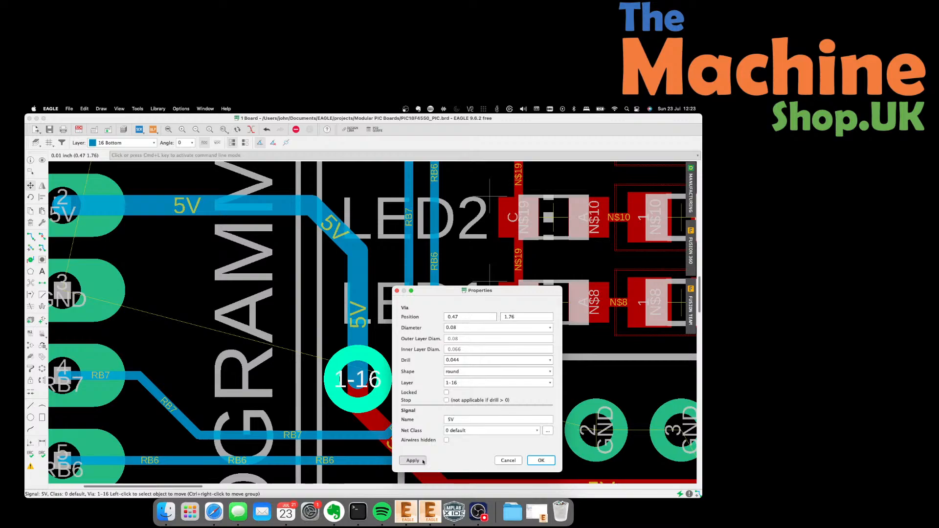
{"action": "left_click", "coordinate": [540, 459]}
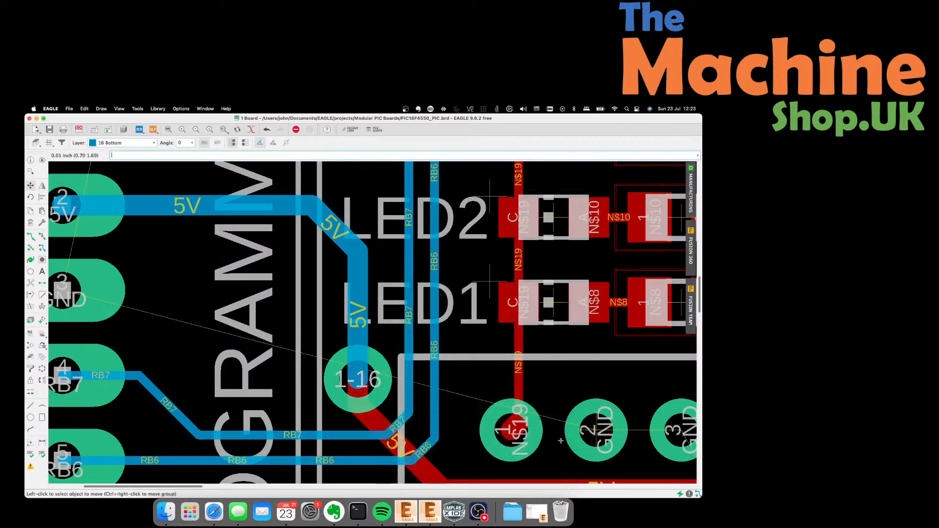
{"action": "scroll", "coordinate": [500, 374], "scroll_direction": "down", "scroll_amount": 1}
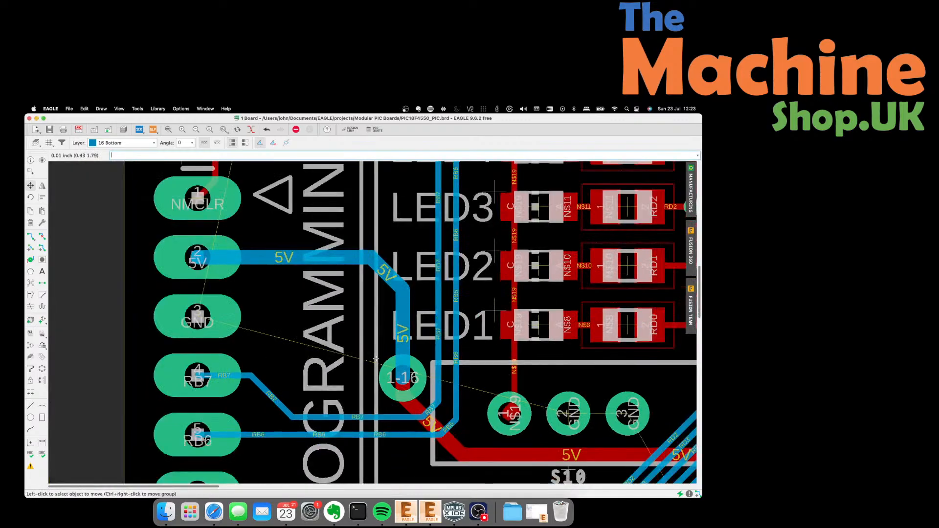
{"action": "scroll", "coordinate": [376, 359], "scroll_direction": "down", "scroll_amount": 1}
{"action": "scroll", "coordinate": [376, 358], "scroll_direction": "down", "scroll_amount": 3}
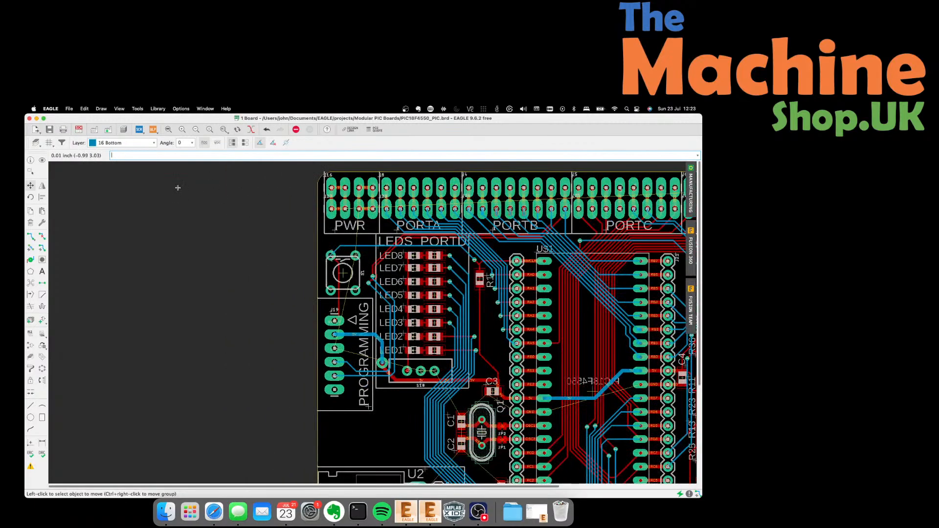
Switch to the Route tool and set the routing layer to 1 Top.
{"action": "left_click", "coordinate": [30, 236]}
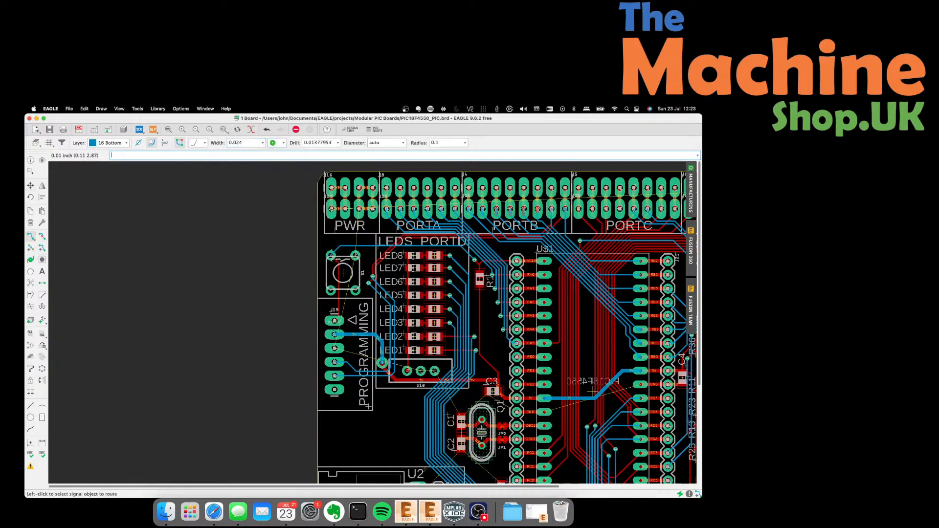
{"action": "left_click", "coordinate": [334, 226]}
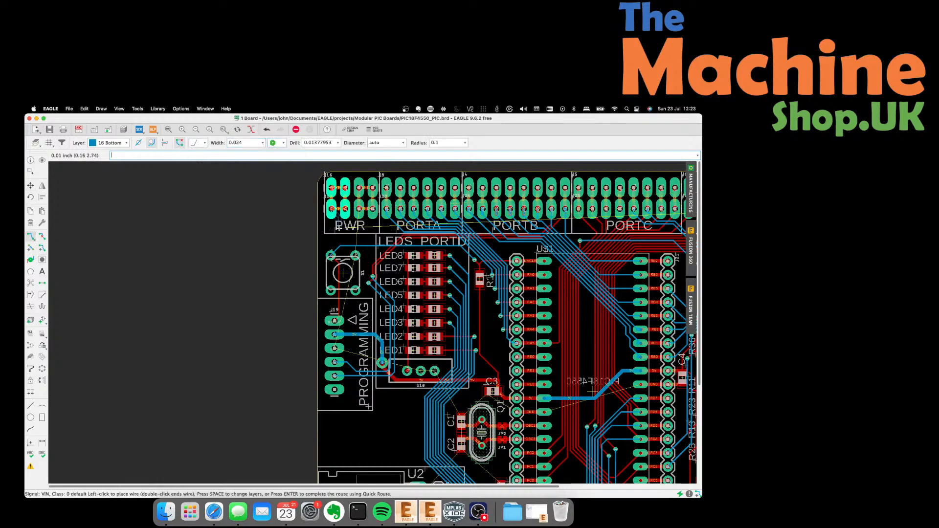
{"action": "key", "text": "Escape"}
{"action": "left_click", "coordinate": [109, 143]}
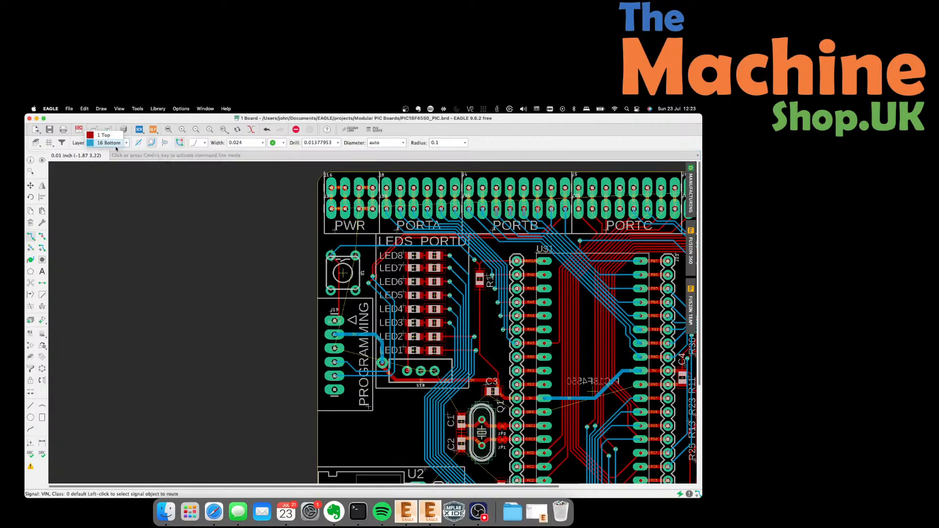
{"action": "left_click", "coordinate": [106, 135]}
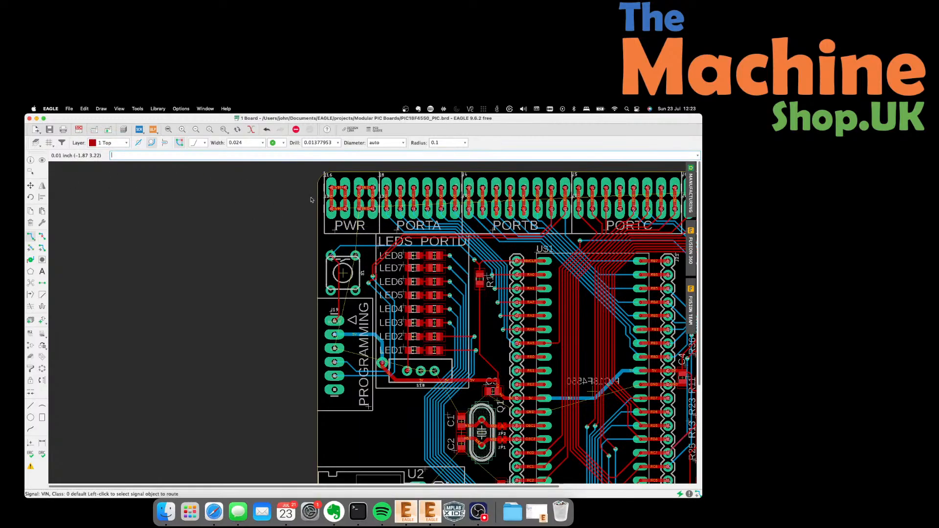
Route the VIN trace from the PWR header pad down the board's left side to U2.
{"action": "left_click", "coordinate": [346, 209]}
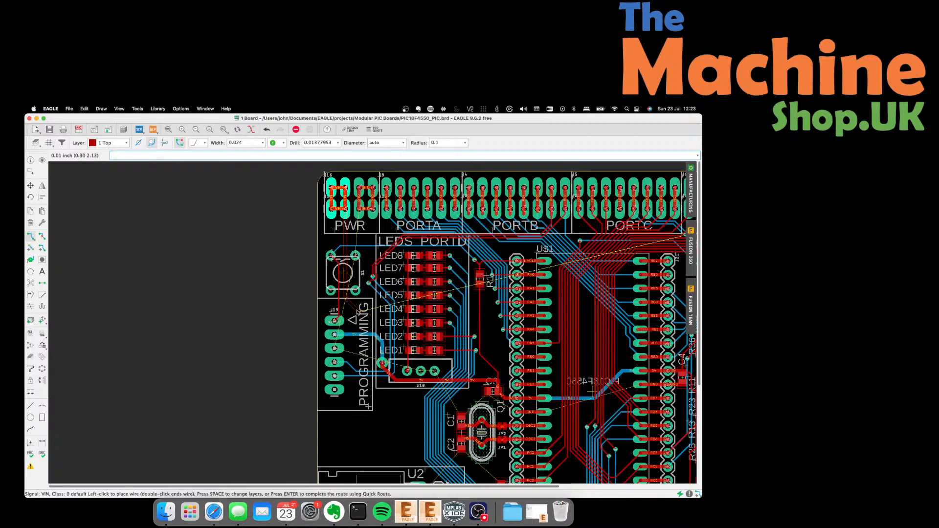
{"action": "left_click", "coordinate": [357, 313]}
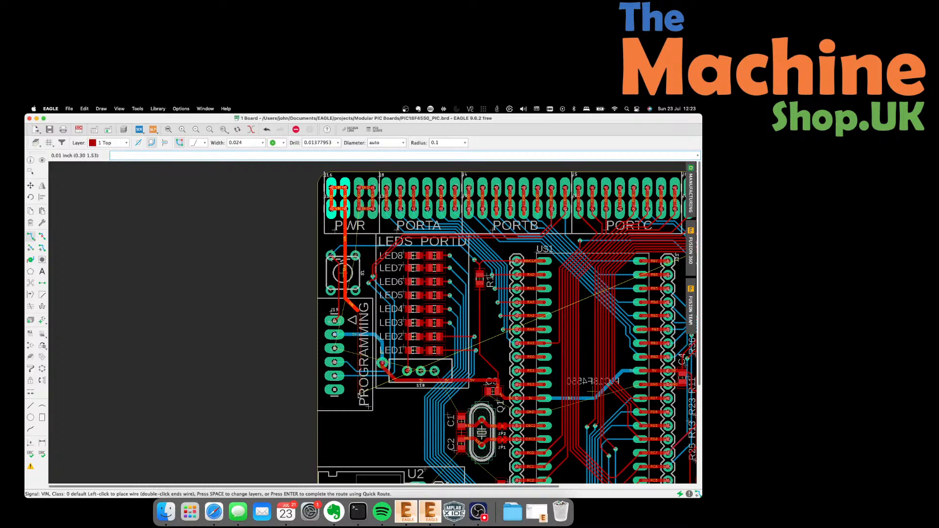
{"action": "scroll", "coordinate": [358, 391], "scroll_direction": "down", "scroll_amount": 3}
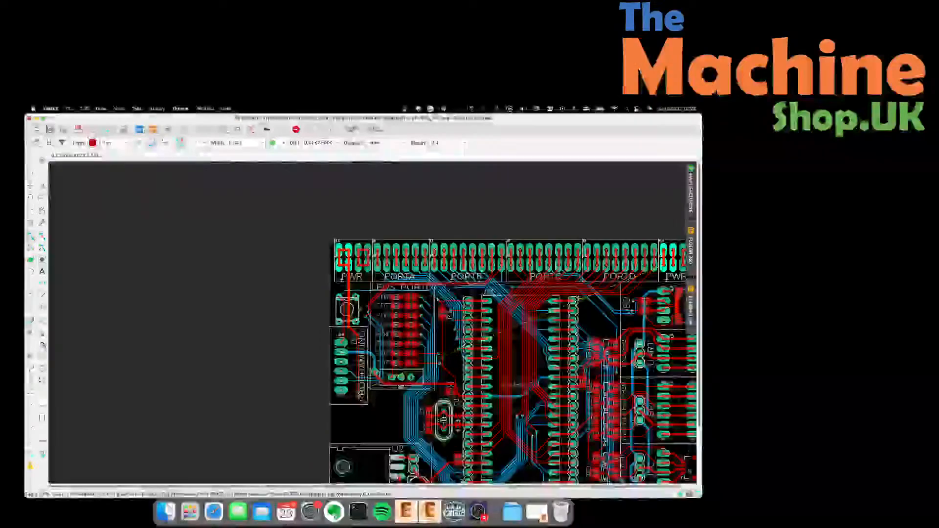
{"action": "scroll", "coordinate": [358, 434], "scroll_direction": "up", "scroll_amount": 8}
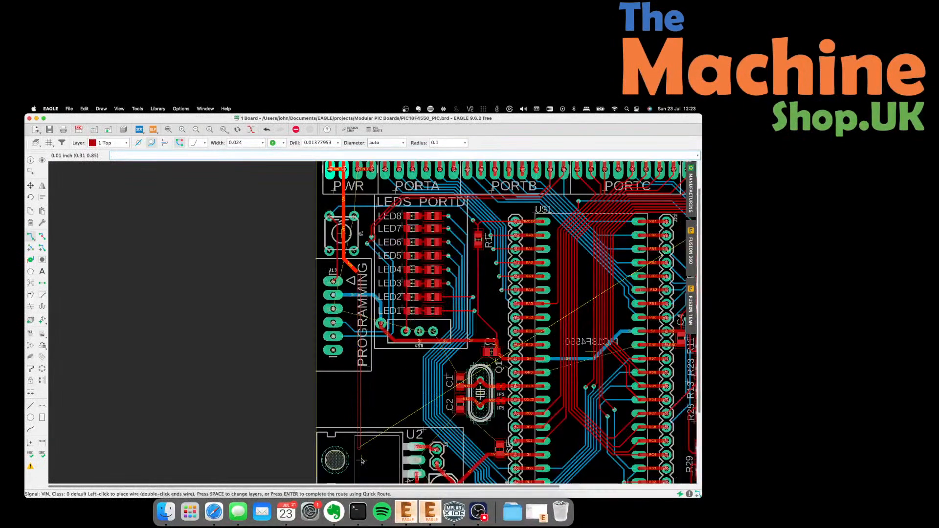
{"action": "scroll", "coordinate": [364, 343], "scroll_direction": "down", "scroll_amount": 5}
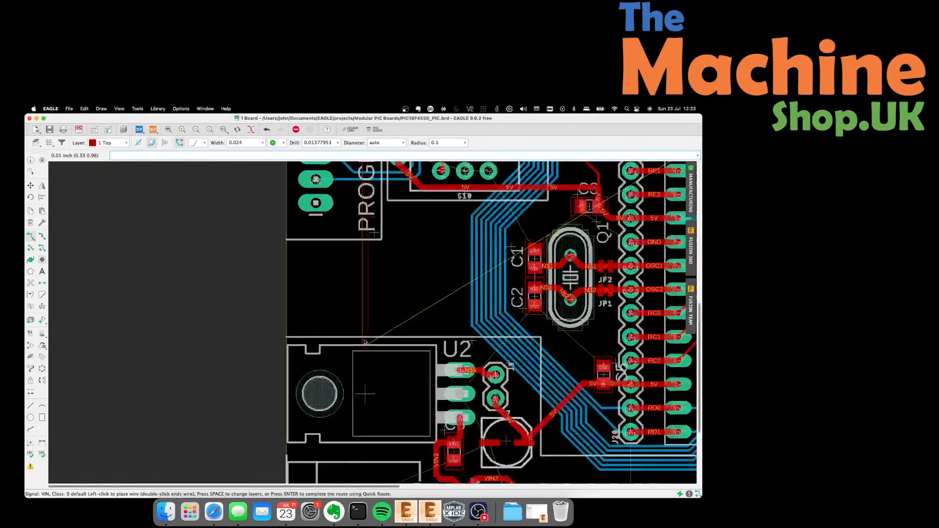
{"action": "scroll", "coordinate": [374, 386], "scroll_direction": "up", "scroll_amount": 3}
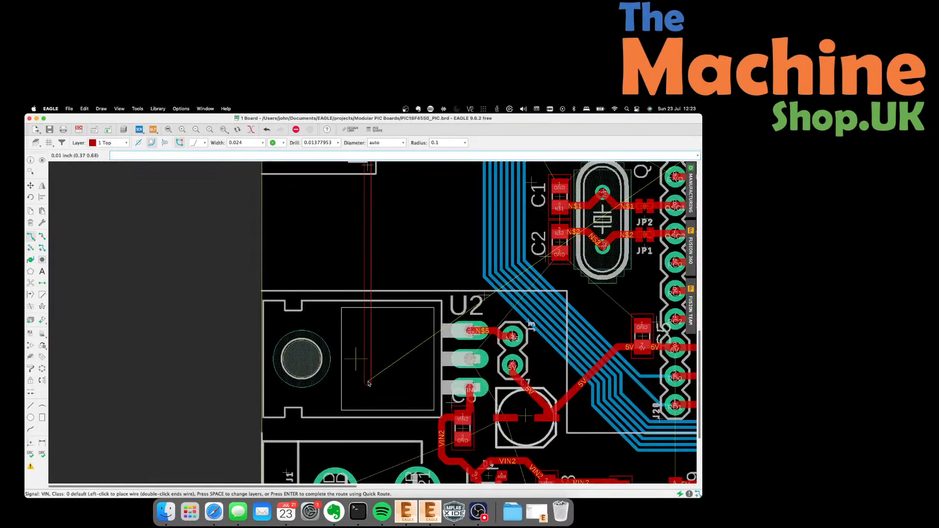
{"action": "scroll", "coordinate": [372, 384], "scroll_direction": "down", "scroll_amount": 1}
{"action": "scroll", "coordinate": [367, 379], "scroll_direction": "up", "scroll_amount": 2}
{"action": "scroll", "coordinate": [365, 377], "scroll_direction": "down", "scroll_amount": 2}
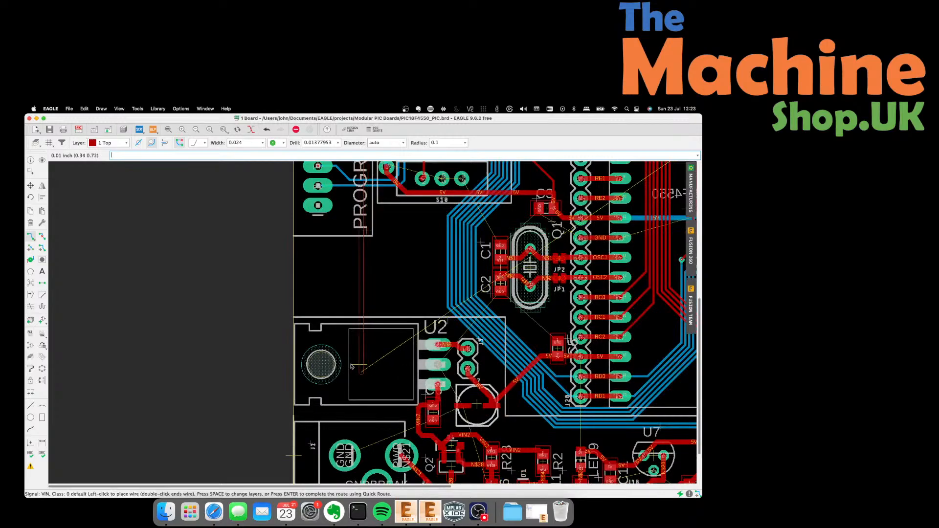
{"action": "left_click", "coordinate": [351, 355]}
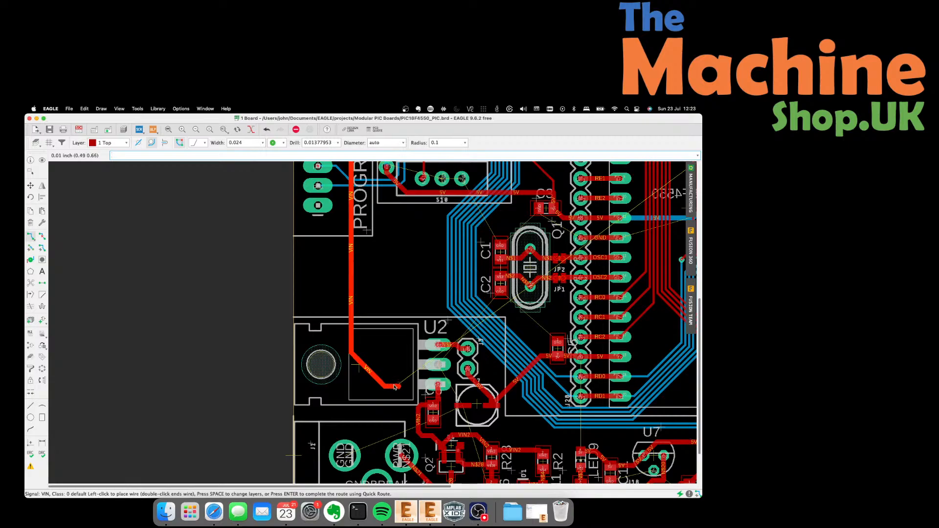
{"action": "left_click", "coordinate": [399, 387]}
{"action": "left_click", "coordinate": [79, 129]}
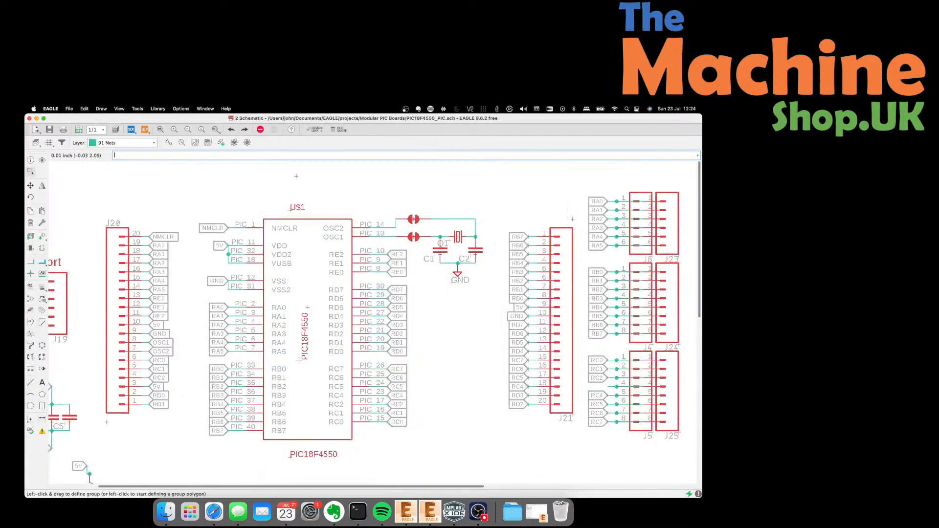
Rename the VIN nets on J16 pins 1 and 2 to VIN2, agreeing to join them.
{"action": "scroll", "coordinate": [296, 176], "scroll_direction": "down", "scroll_amount": 4}
{"action": "scroll", "coordinate": [199, 405], "scroll_direction": "up", "scroll_amount": 4}
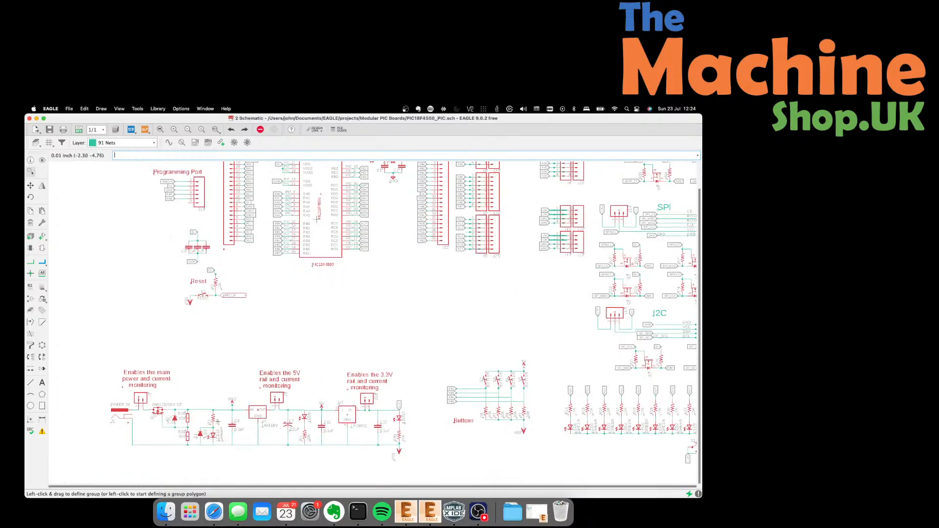
{"action": "scroll", "coordinate": [243, 394], "scroll_direction": "down", "scroll_amount": 1}
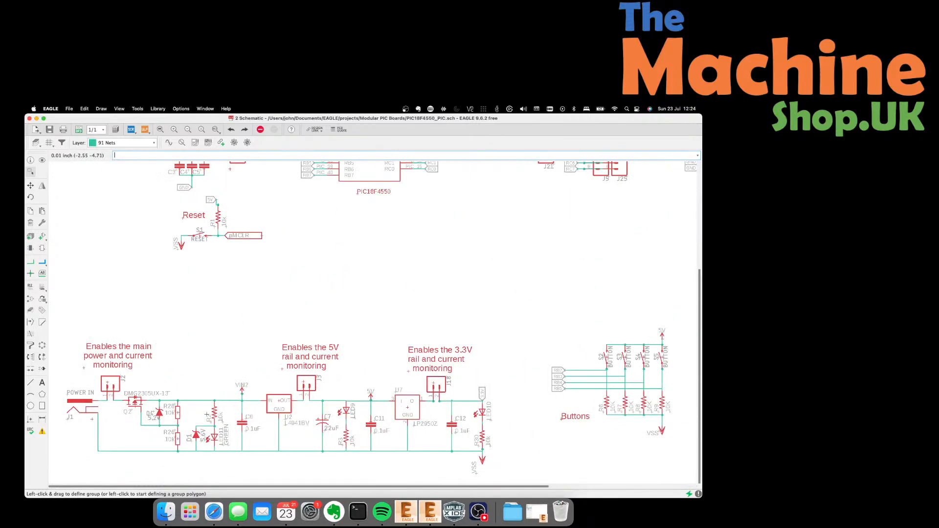
{"action": "scroll", "coordinate": [87, 404], "scroll_direction": "down", "scroll_amount": 3}
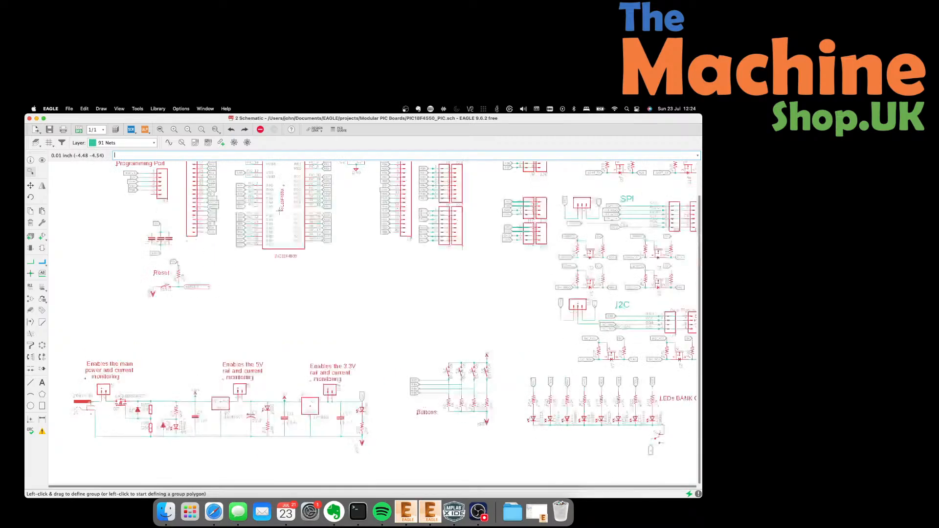
{"action": "scroll", "coordinate": [450, 227], "scroll_direction": "up", "scroll_amount": 10}
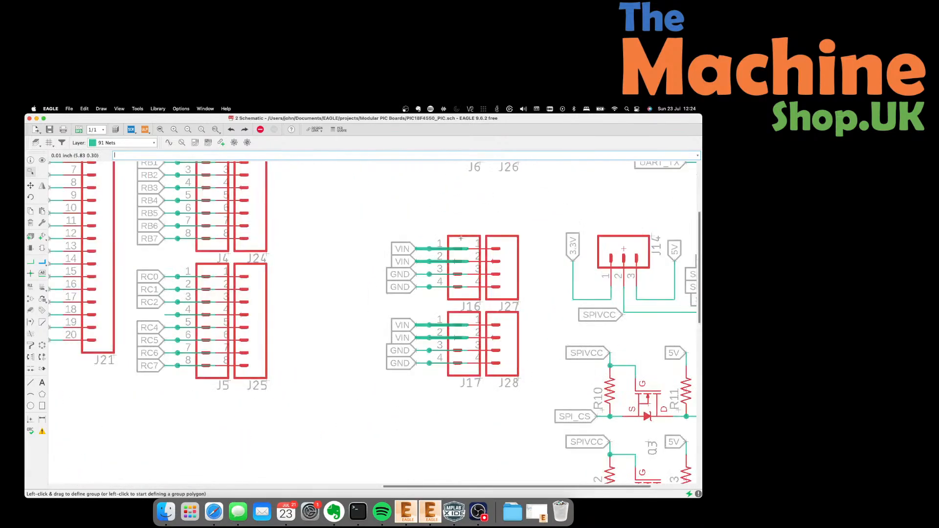
{"action": "left_click", "coordinate": [30, 286]}
{"action": "left_click", "coordinate": [424, 254]}
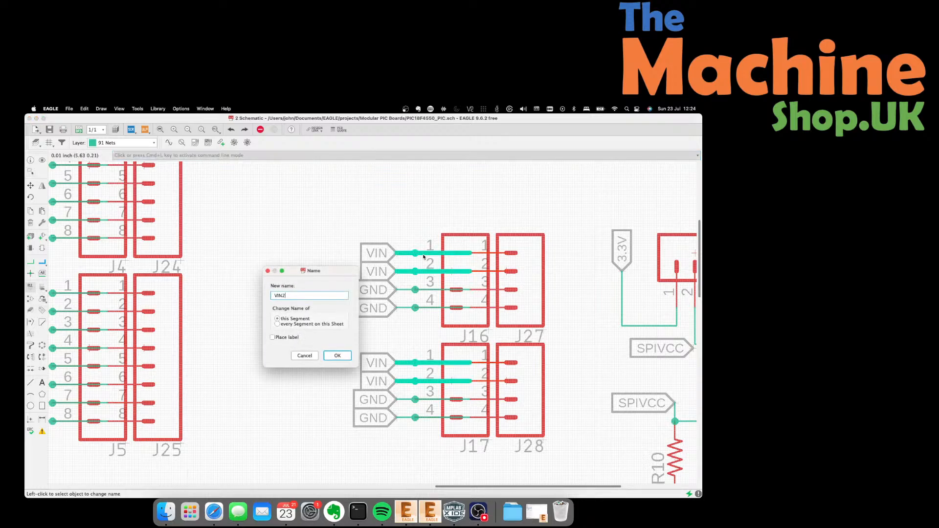
{"action": "key", "text": "Return"}
{"action": "left_click", "coordinate": [452, 266]}
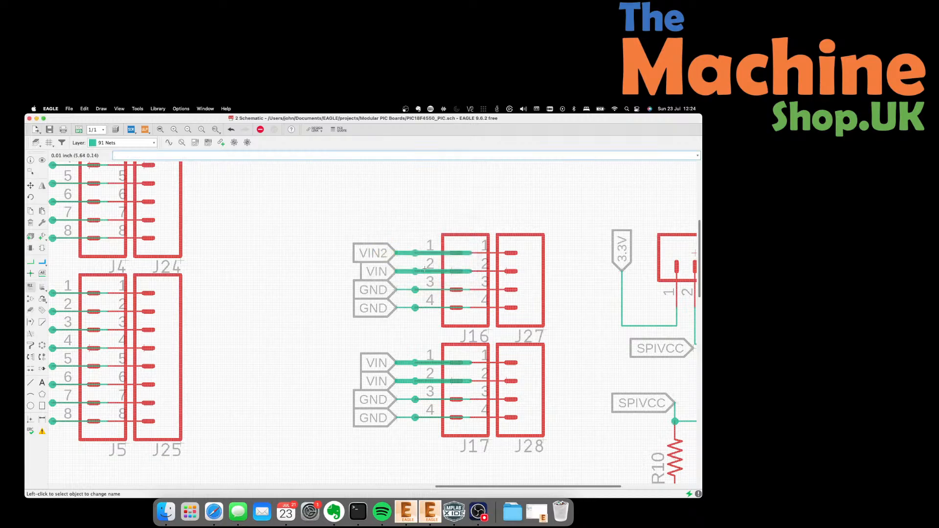
{"action": "left_click", "coordinate": [427, 273]}
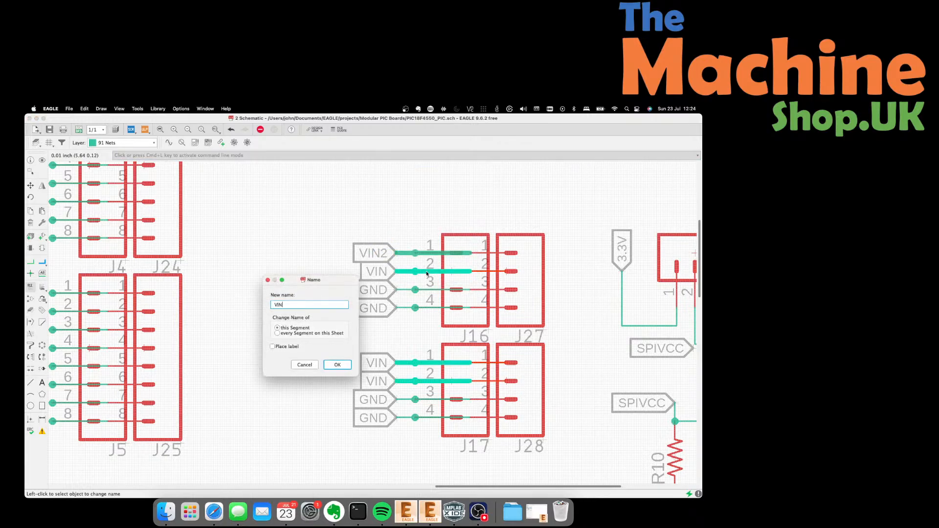
{"action": "key", "text": "Return"}
{"action": "key", "text": "Return"}
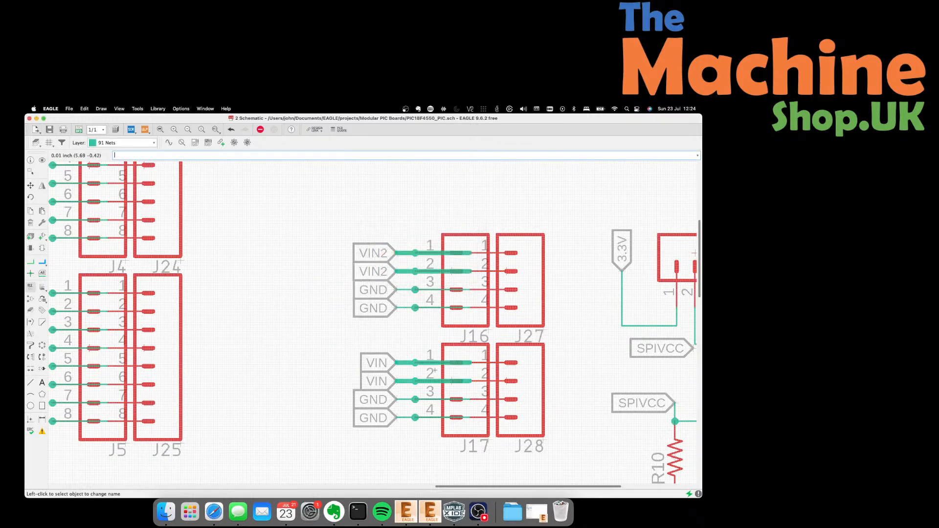
Rename the VIN nets on J17 pins 1 and 2 to VIN2.
{"action": "left_click", "coordinate": [432, 363]}
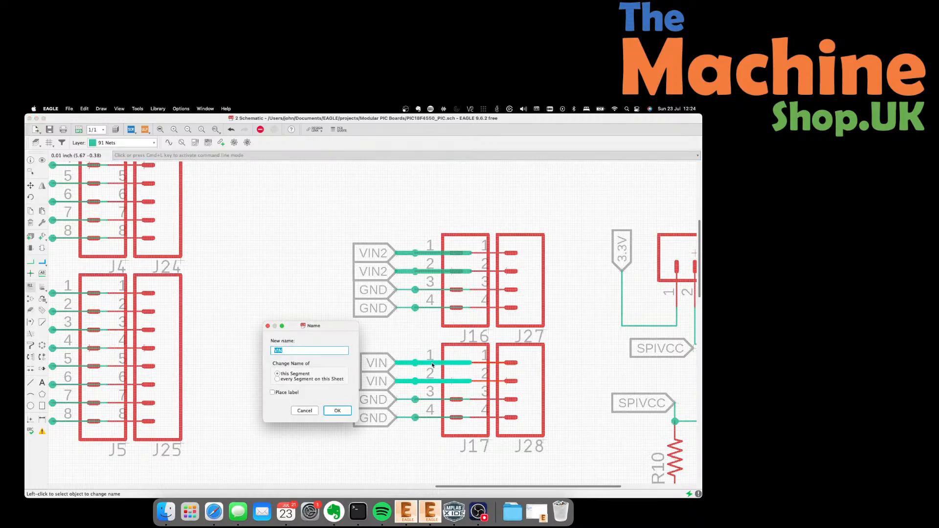
{"action": "type", "text": "VIN2"}
{"action": "key", "text": "Return"}
{"action": "key", "text": "Return"}
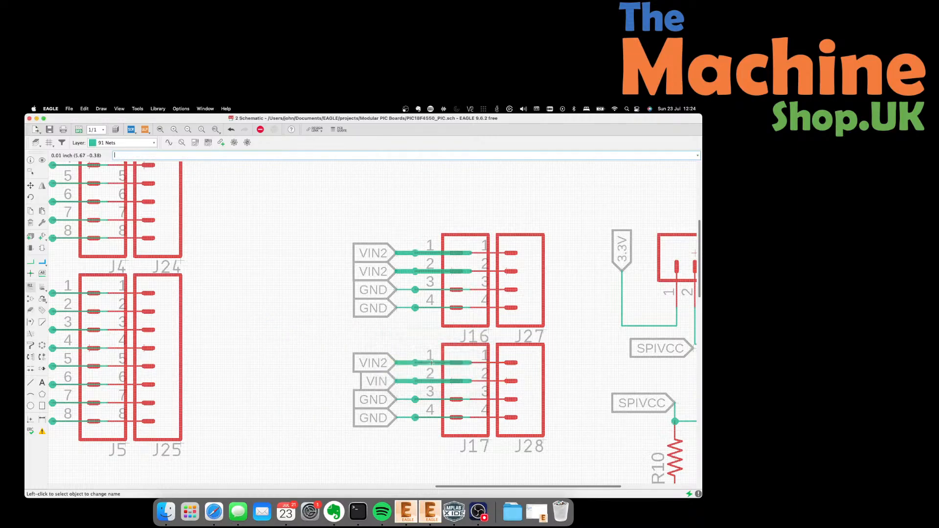
{"action": "left_click", "coordinate": [432, 382]}
{"action": "type", "text": "VIN2"}
{"action": "key", "text": "Return"}
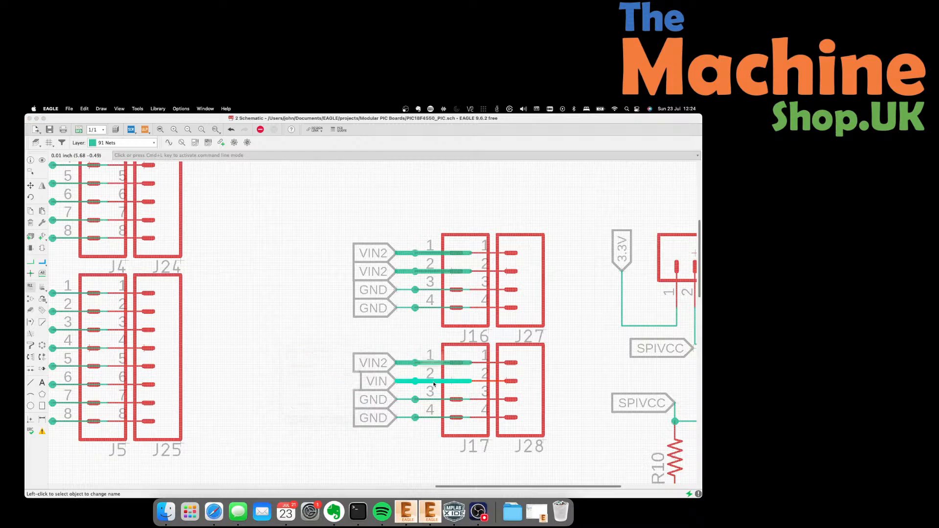
Back on the board, route the loose VIN2 trace end into U2's pad.
{"action": "left_click", "coordinate": [78, 129]}
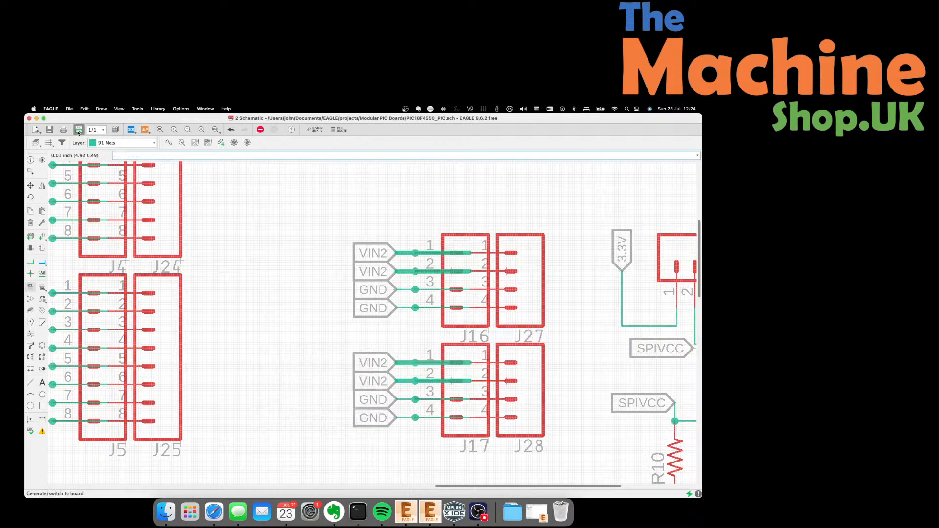
{"action": "scroll", "coordinate": [234, 354], "scroll_direction": "down", "scroll_amount": 5}
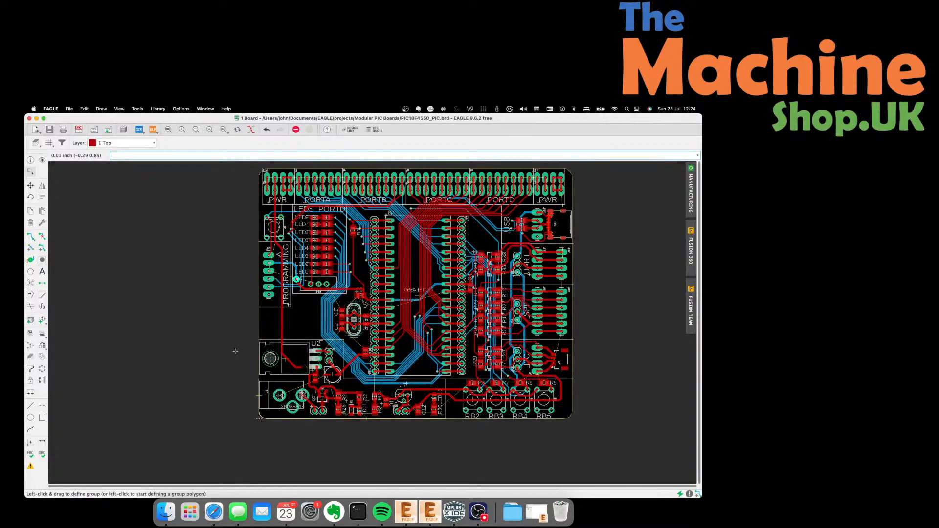
{"action": "scroll", "coordinate": [301, 367], "scroll_direction": "up", "scroll_amount": 8}
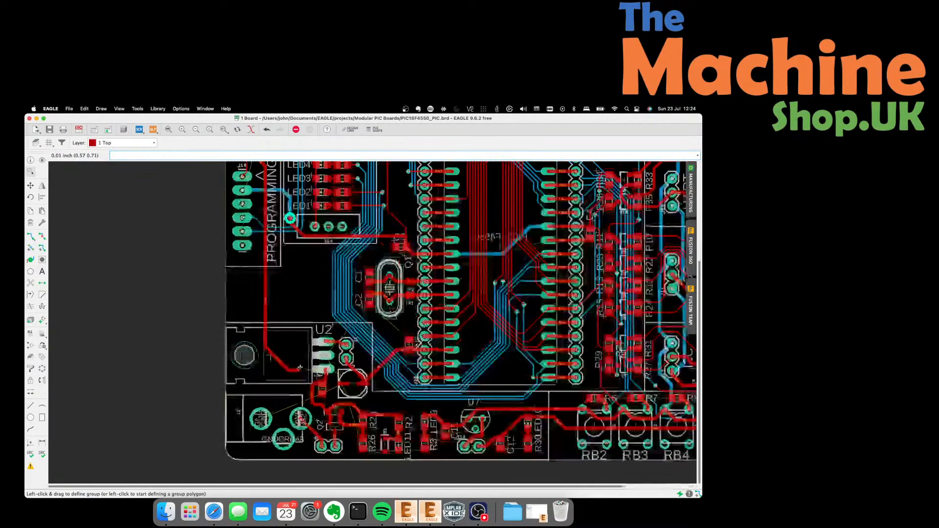
{"action": "left_click", "coordinate": [31, 257]}
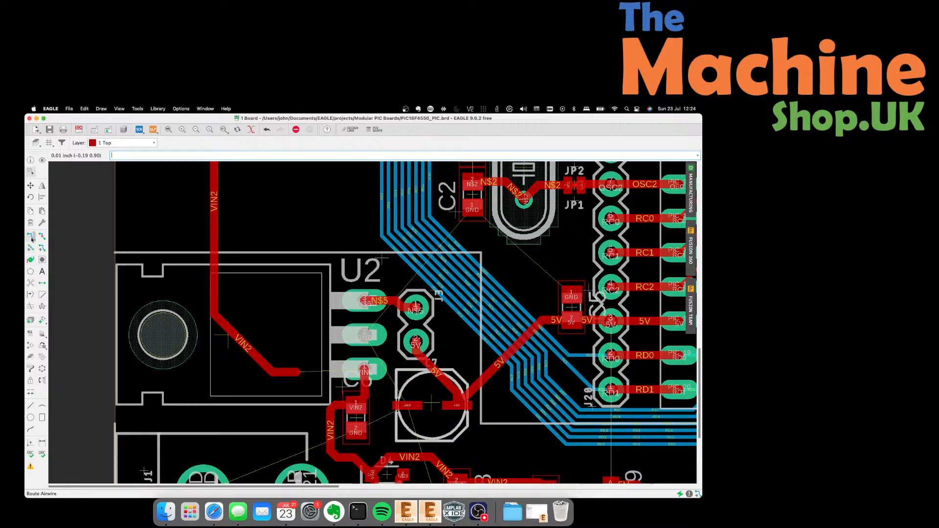
{"action": "left_click", "coordinate": [31, 236]}
{"action": "left_click", "coordinate": [322, 372]}
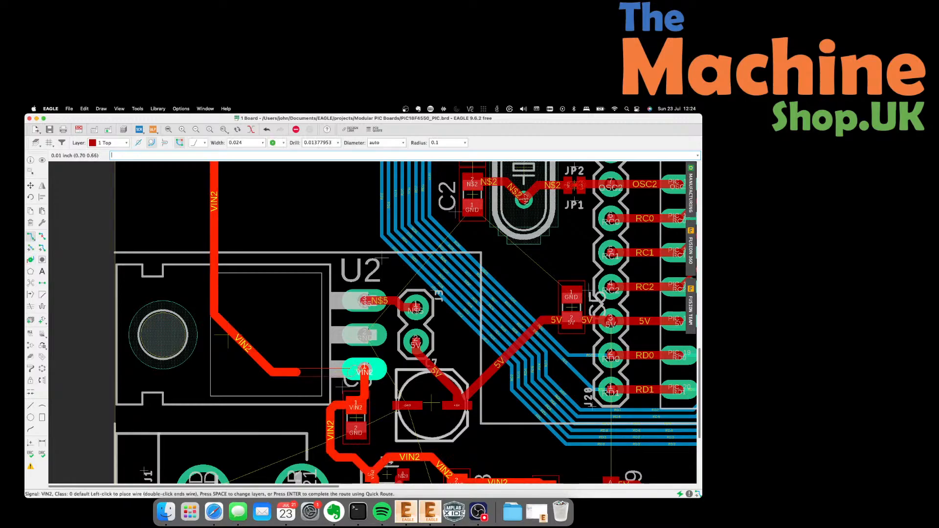
{"action": "left_click", "coordinate": [364, 372]}
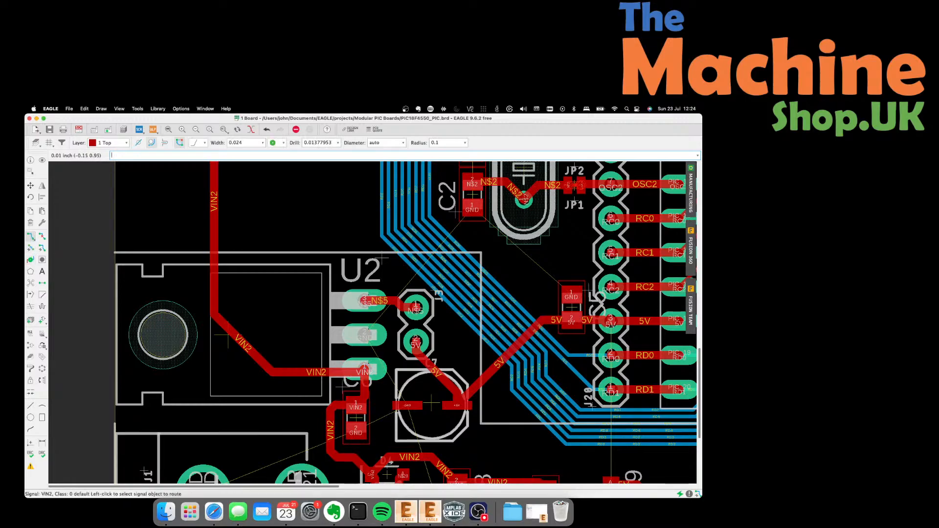
Move the VIN2 trace segment near U2 slightly higher.
{"action": "left_click", "coordinate": [31, 186]}
{"action": "left_click", "coordinate": [313, 372]}
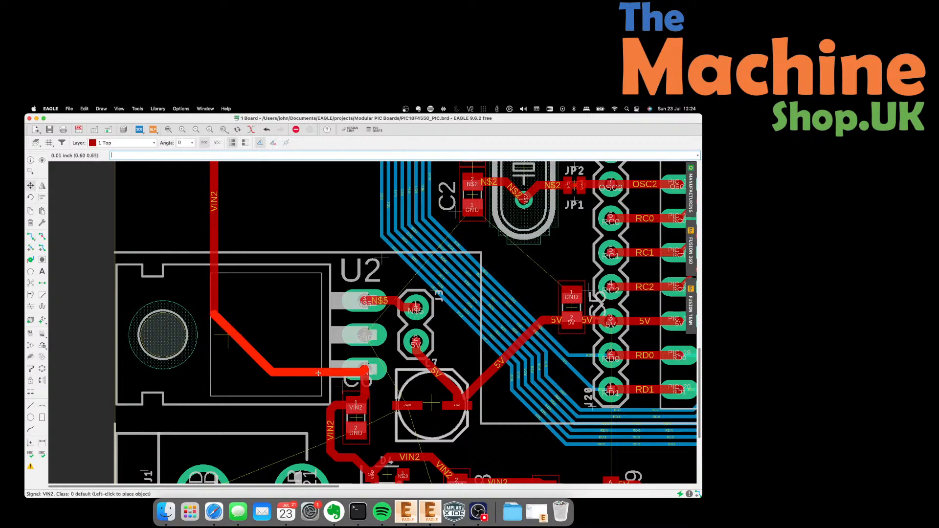
{"action": "left_click", "coordinate": [312, 368]}
{"action": "scroll", "coordinate": [312, 369], "scroll_direction": "down", "scroll_amount": 5}
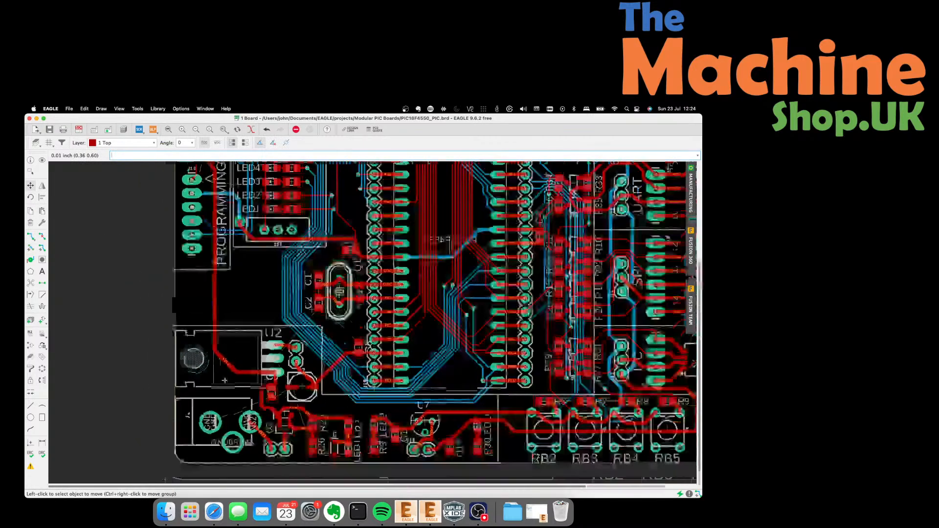
{"action": "scroll", "coordinate": [209, 238], "scroll_direction": "up", "scroll_amount": 3}
{"action": "scroll", "coordinate": [209, 238], "scroll_direction": "up", "scroll_amount": 3}
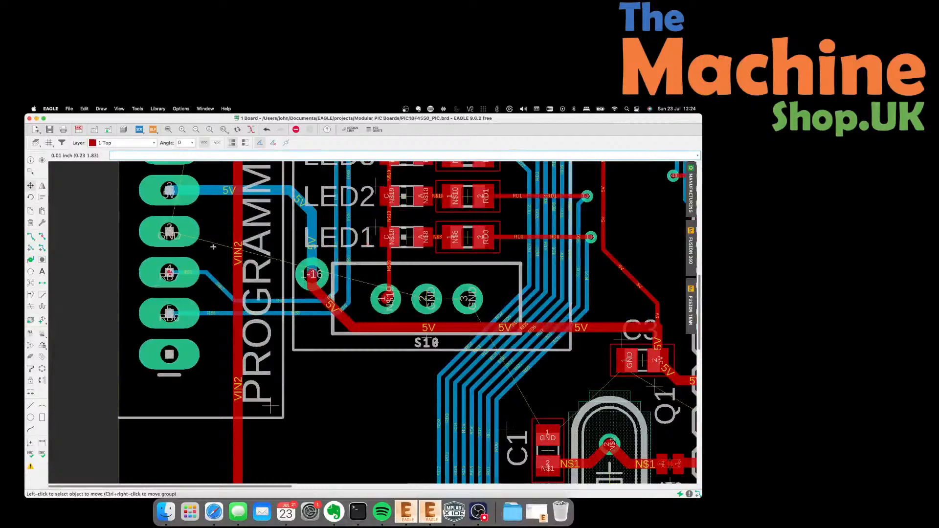
Reposition the RB7 wire segment near the programming header, then zoom back into the top-left headers.
{"action": "left_click", "coordinate": [223, 291]}
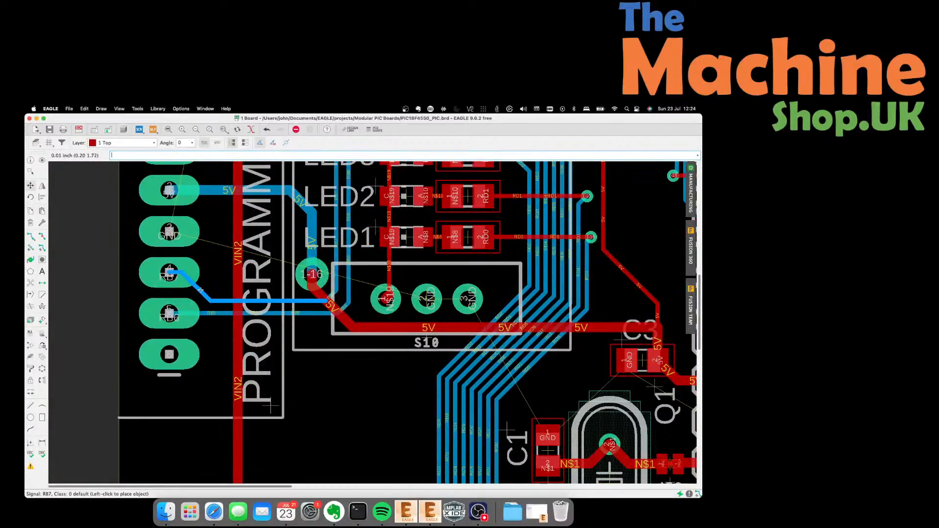
{"action": "left_click", "coordinate": [203, 289]}
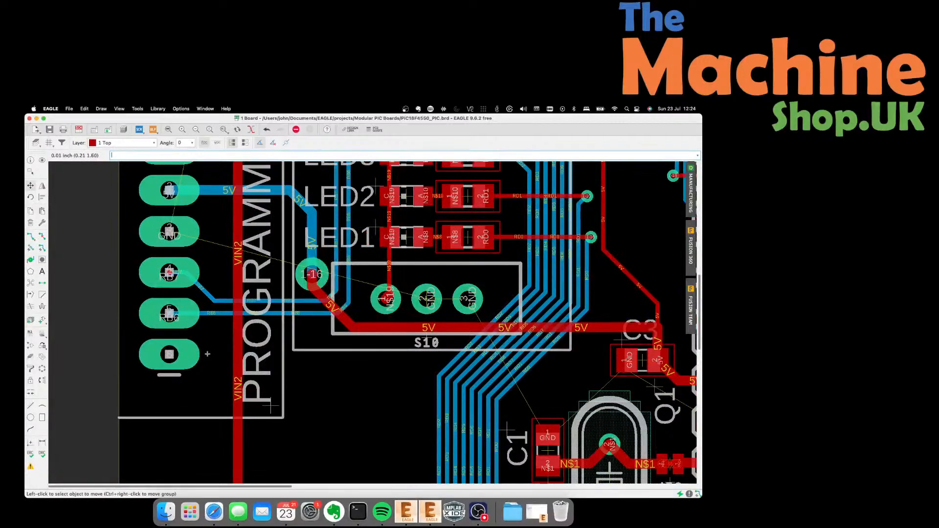
{"action": "scroll", "coordinate": [208, 353], "scroll_direction": "down", "scroll_amount": 5}
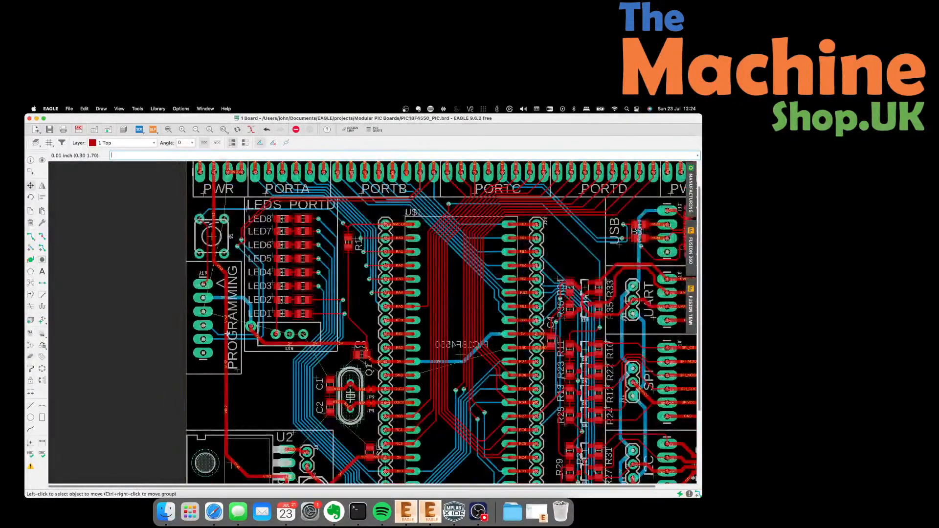
{"action": "scroll", "coordinate": [228, 333], "scroll_direction": "down", "scroll_amount": 2}
{"action": "scroll", "coordinate": [198, 292], "scroll_direction": "down", "scroll_amount": 2}
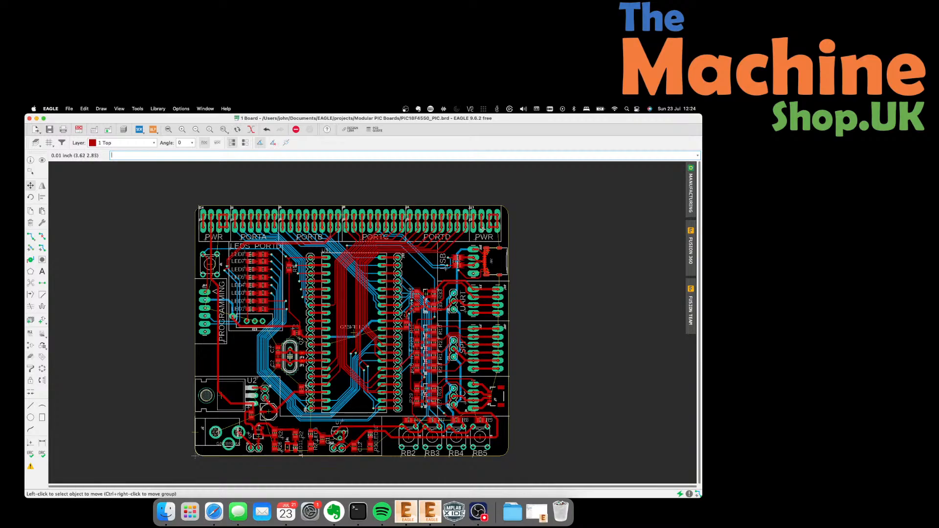
{"action": "scroll", "coordinate": [215, 220], "scroll_direction": "up", "scroll_amount": 6}
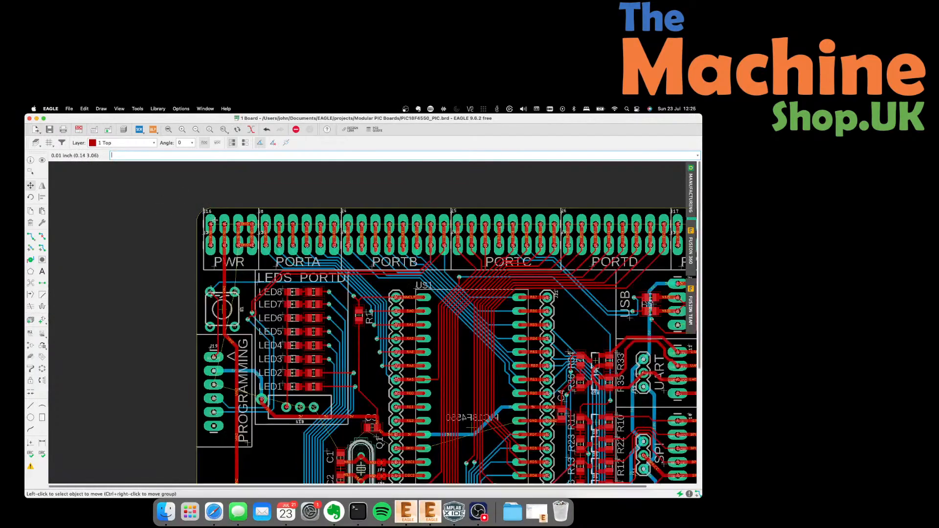
{"action": "scroll", "coordinate": [216, 224], "scroll_direction": "up", "scroll_amount": 2}
Try bending the VIN2 trace between the power headers, then undo the move.
{"action": "left_click", "coordinate": [194, 274]}
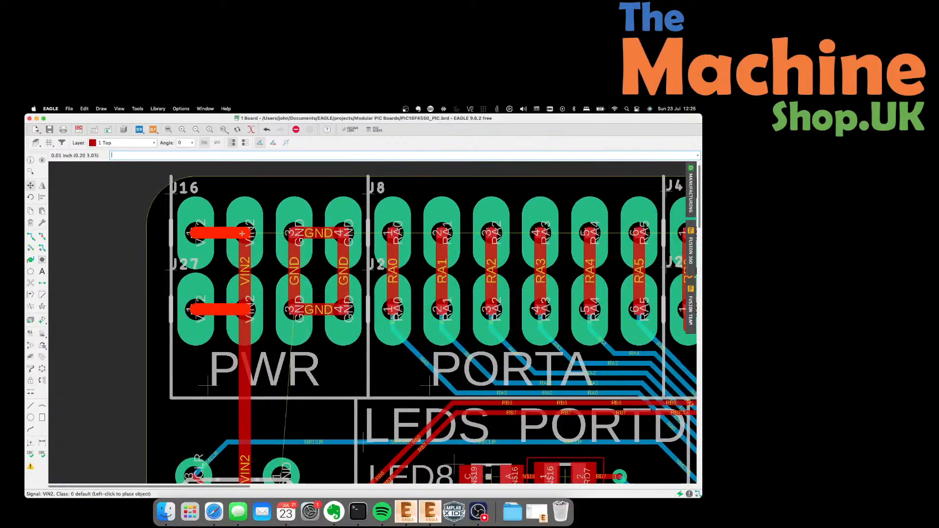
{"action": "left_click", "coordinate": [241, 234]}
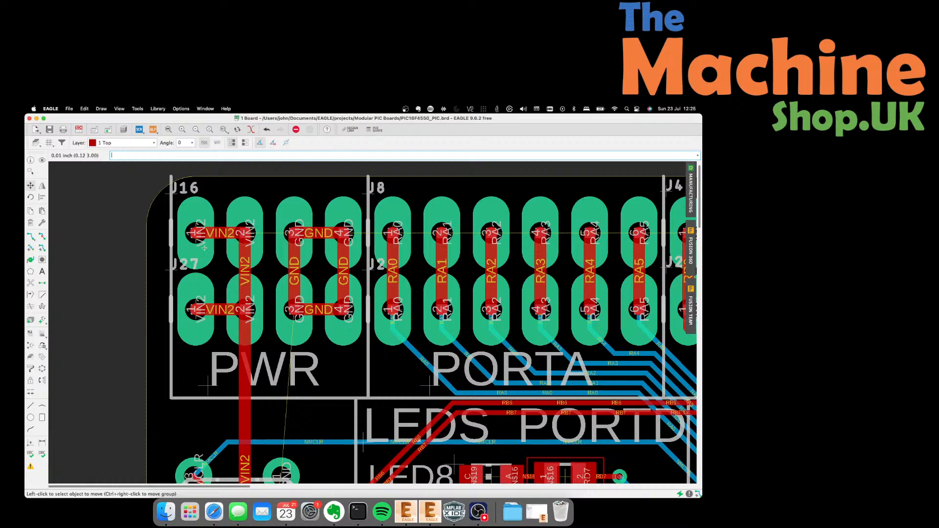
{"action": "left_click", "coordinate": [195, 309]}
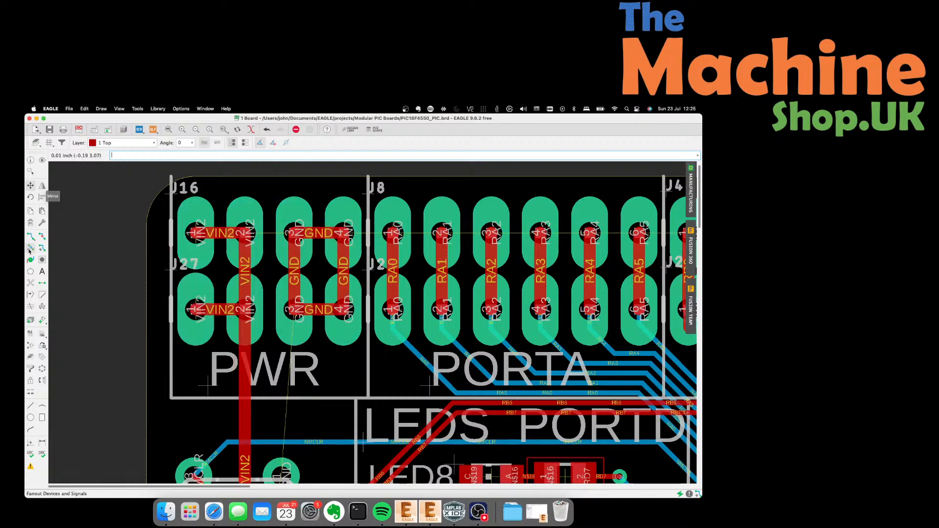
{"action": "key", "text": "super+z"}
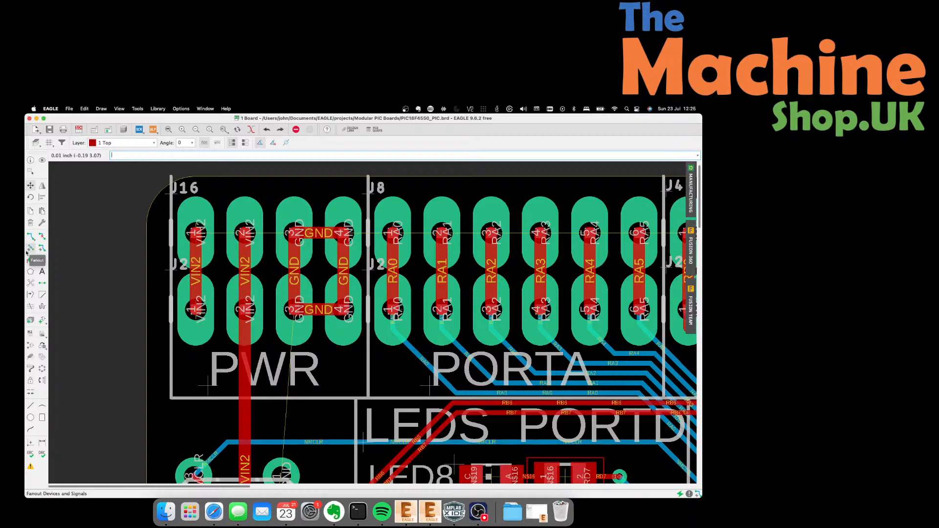
Route a short VIN2 track joining J16 pad 1 to pad 2.
{"action": "left_click", "coordinate": [30, 237]}
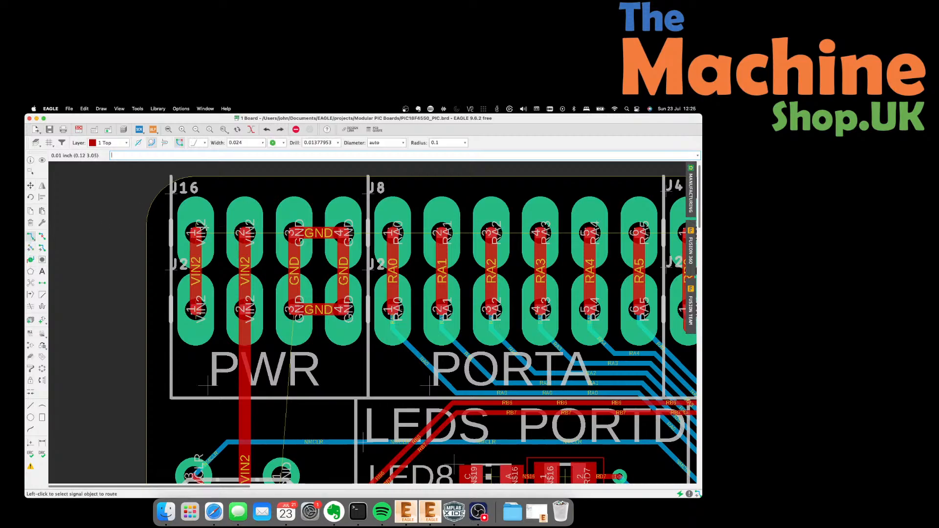
{"action": "left_click", "coordinate": [197, 233]}
{"action": "left_click", "coordinate": [243, 234]}
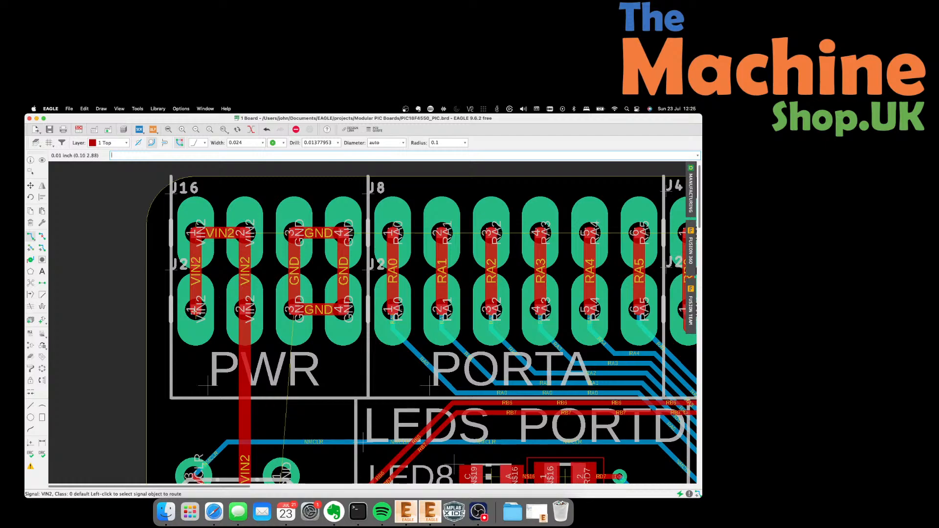
{"action": "scroll", "coordinate": [167, 279], "scroll_direction": "down", "scroll_amount": 4}
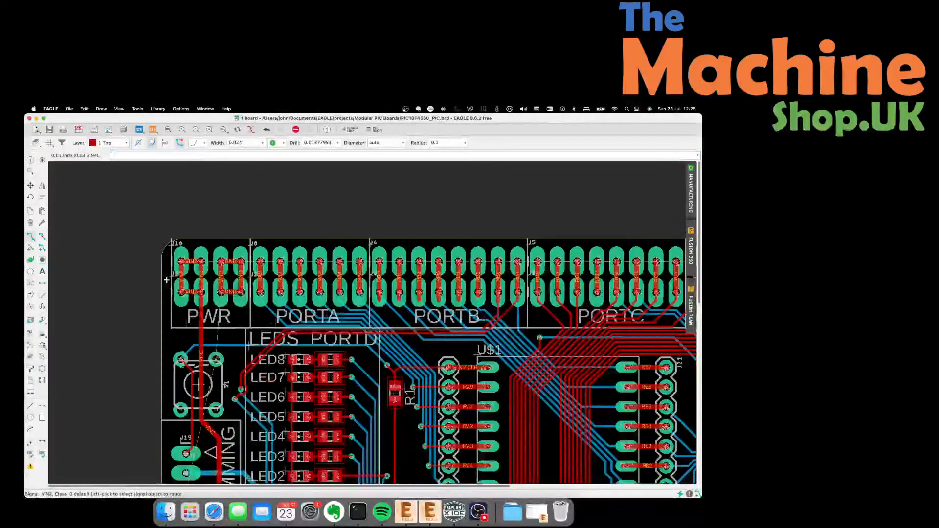
{"action": "scroll", "coordinate": [167, 280], "scroll_direction": "down", "scroll_amount": 3}
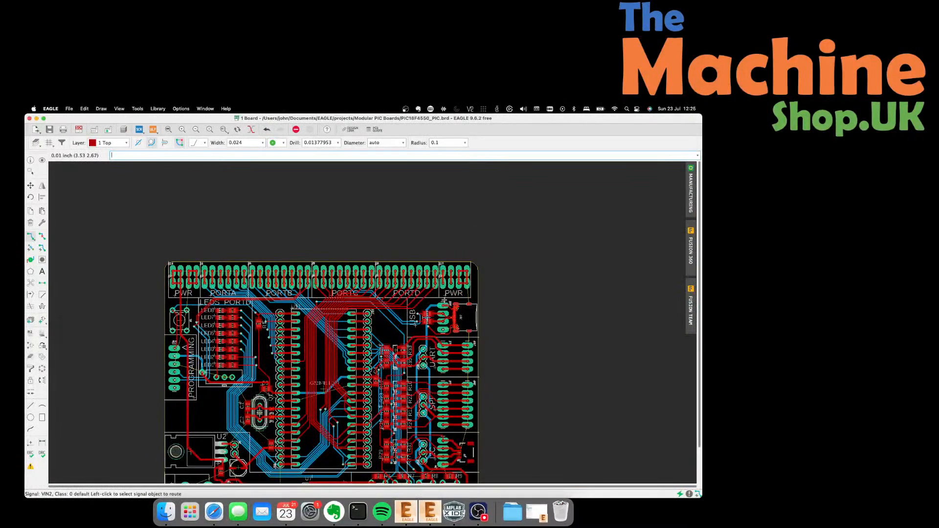
{"action": "scroll", "coordinate": [445, 300], "scroll_direction": "down", "scroll_amount": 2}
{"action": "scroll", "coordinate": [457, 400], "scroll_direction": "up", "scroll_amount": 5}
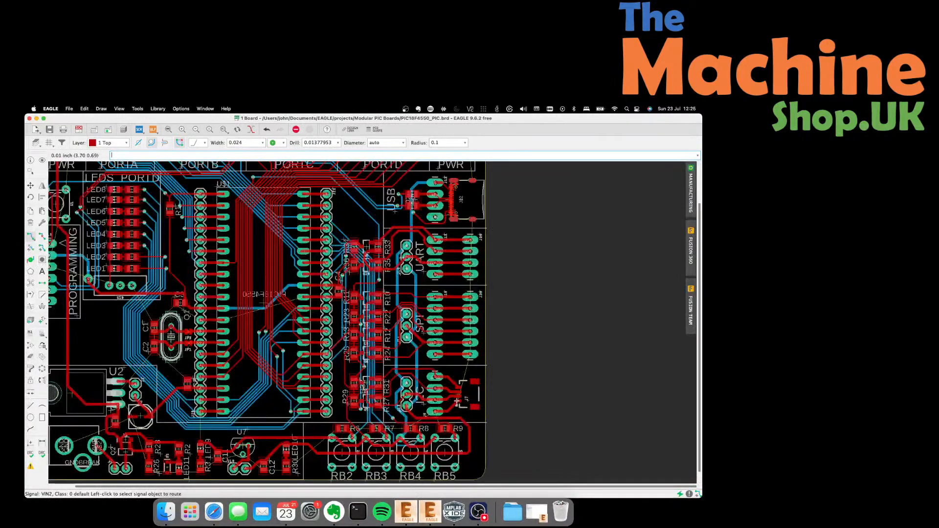
{"action": "scroll", "coordinate": [457, 401], "scroll_direction": "up", "scroll_amount": 2}
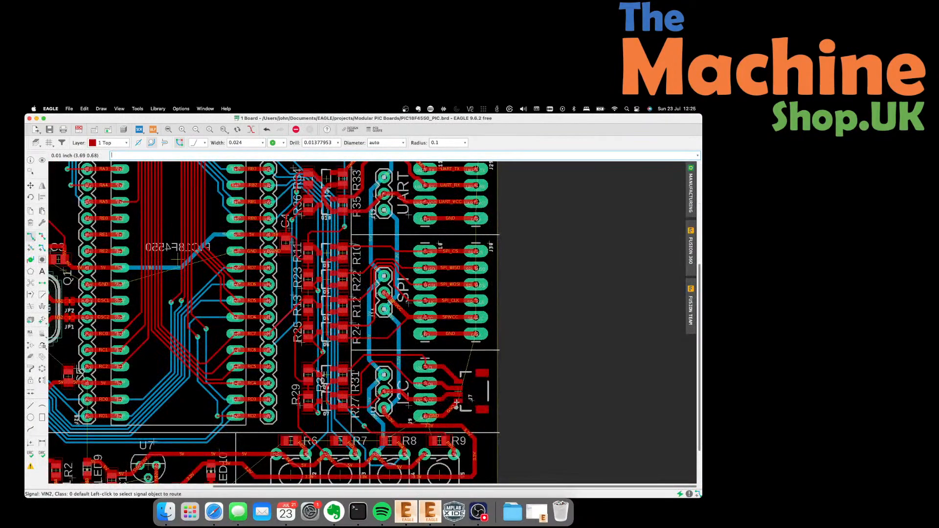
{"action": "scroll", "coordinate": [457, 402], "scroll_direction": "down", "scroll_amount": 1}
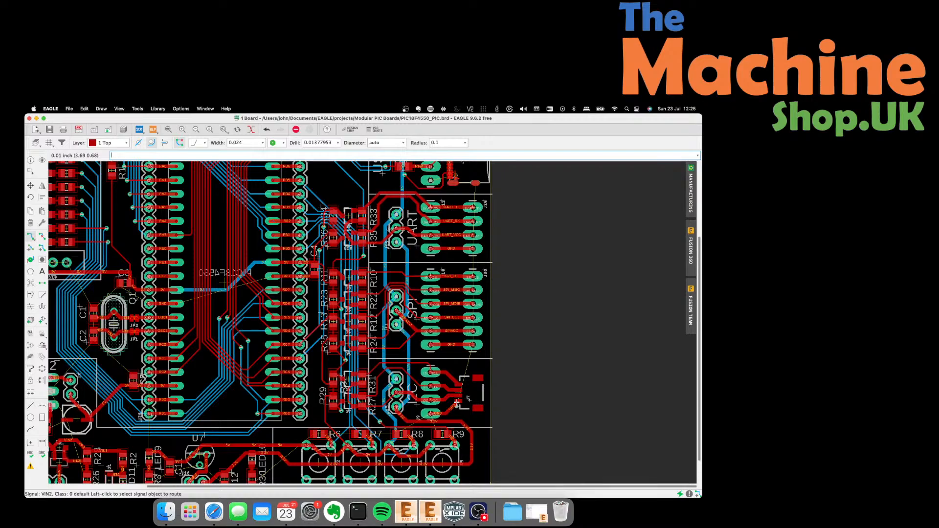
{"action": "scroll", "coordinate": [223, 283], "scroll_direction": "down", "scroll_amount": 2}
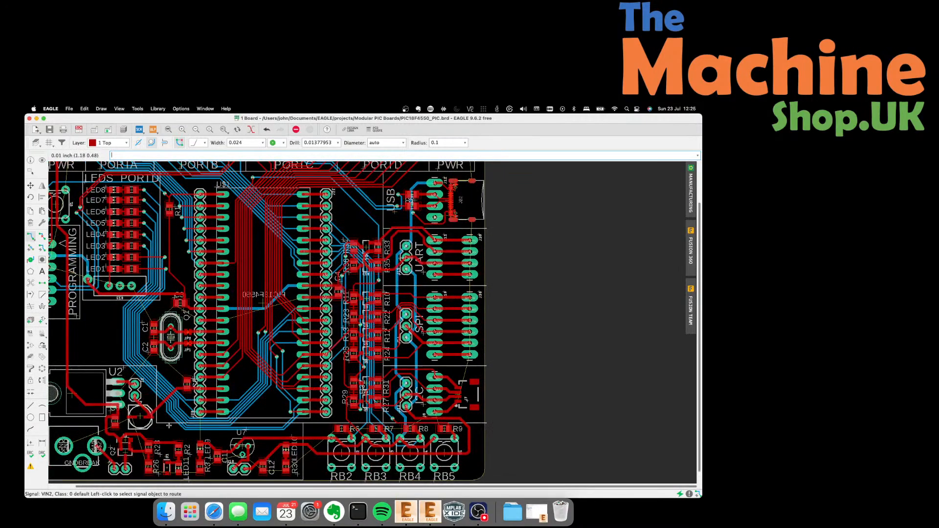
{"action": "scroll", "coordinate": [171, 377], "scroll_direction": "up", "scroll_amount": 2}
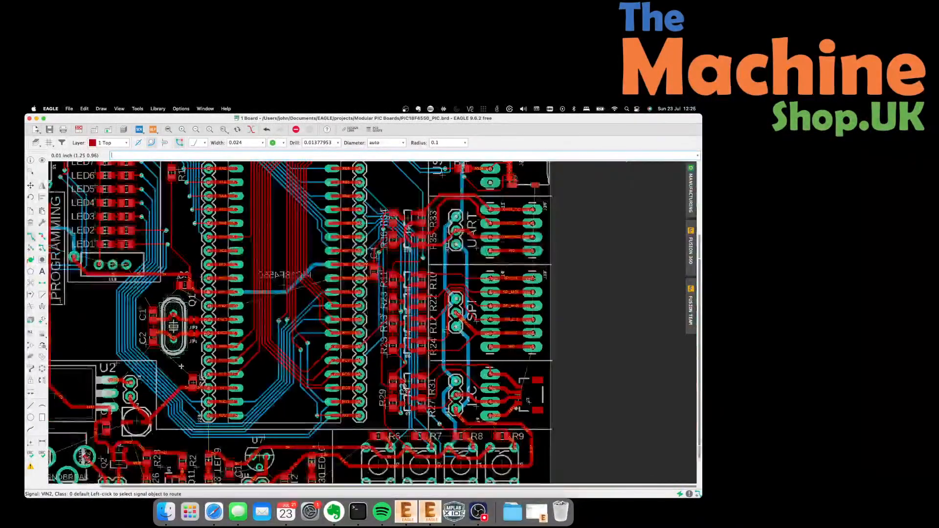
{"action": "scroll", "coordinate": [210, 485], "scroll_direction": "up", "scroll_amount": 3}
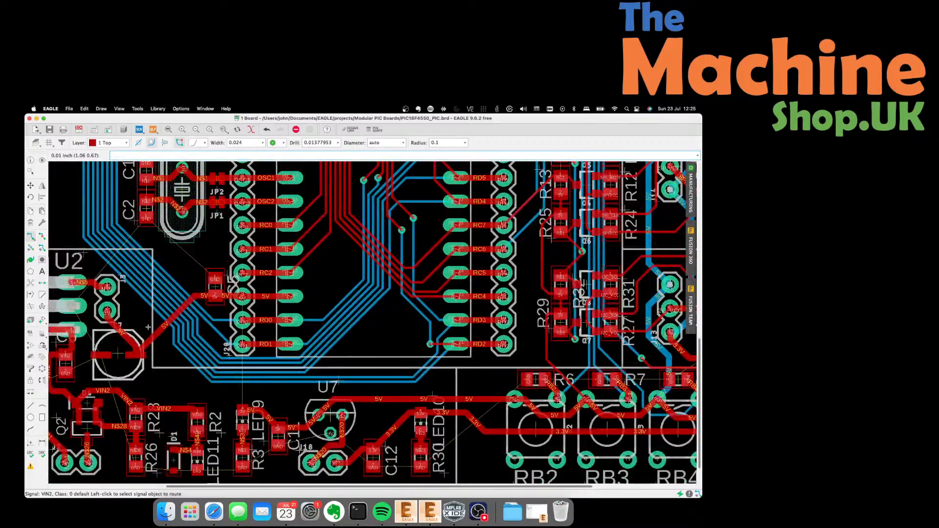
{"action": "scroll", "coordinate": [221, 431], "scroll_direction": "up", "scroll_amount": 2}
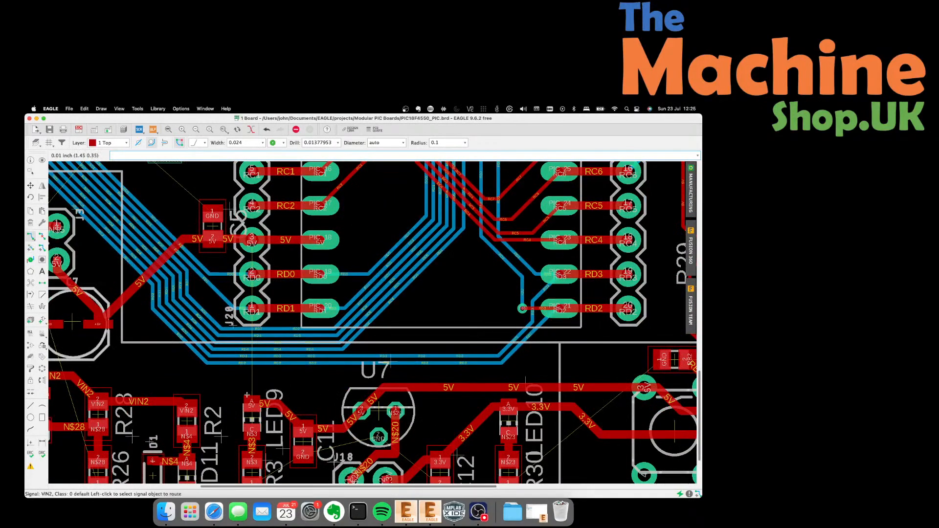
Route a 5V trace from the capacitor pad to the header's 5V pad.
{"action": "left_click", "coordinate": [250, 405]}
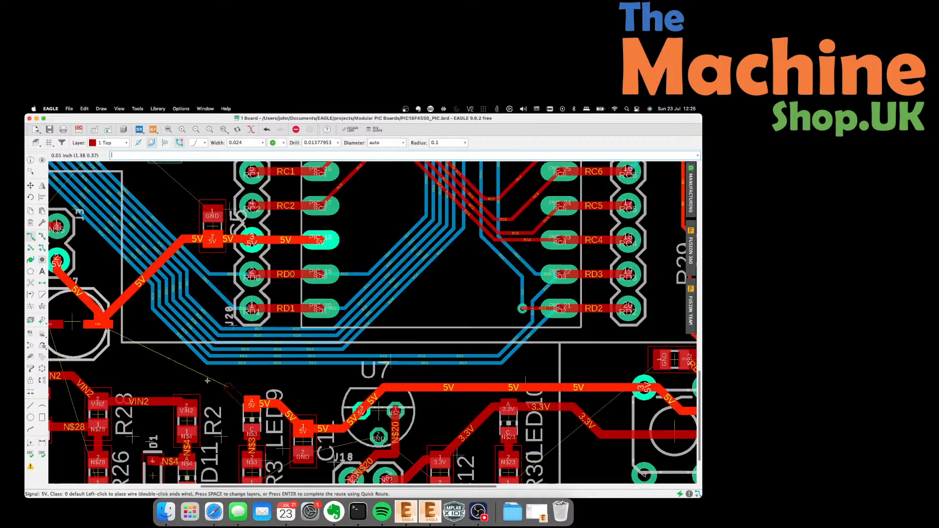
{"action": "left_click", "coordinate": [107, 321]}
{"action": "scroll", "coordinate": [275, 332], "scroll_direction": "up", "scroll_amount": 5}
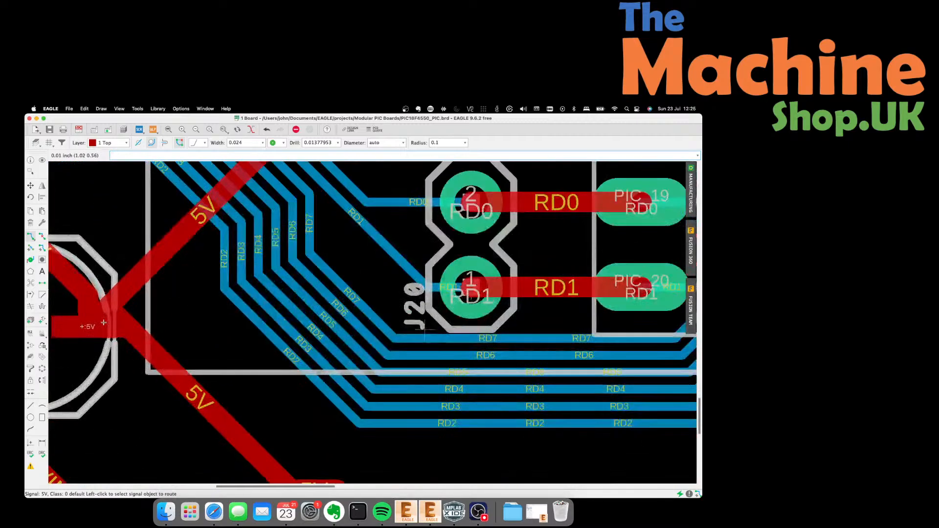
{"action": "scroll", "coordinate": [275, 331], "scroll_direction": "down", "scroll_amount": 2}
{"action": "scroll", "coordinate": [163, 310], "scroll_direction": "up", "scroll_amount": 2}
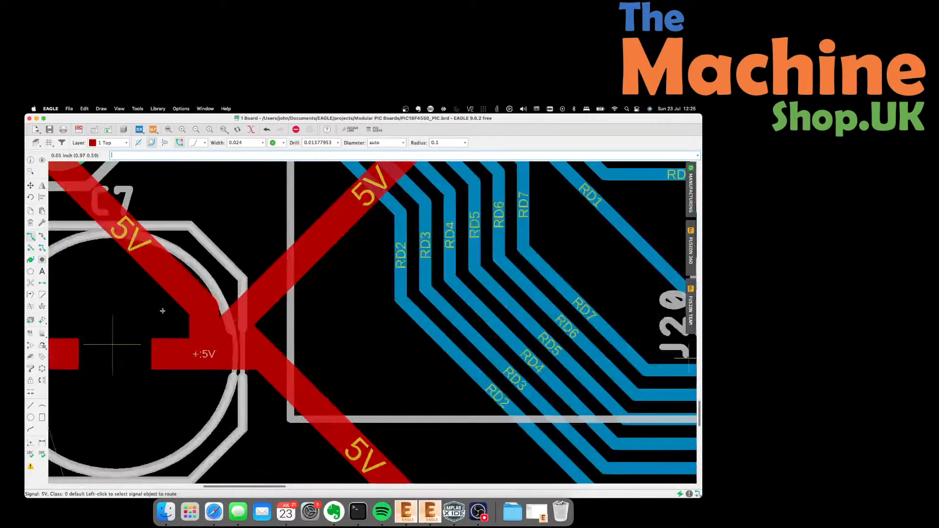
Abandon a new 5V route and move the 5V segment onto C7's +5V pad.
{"action": "left_click", "coordinate": [200, 319]}
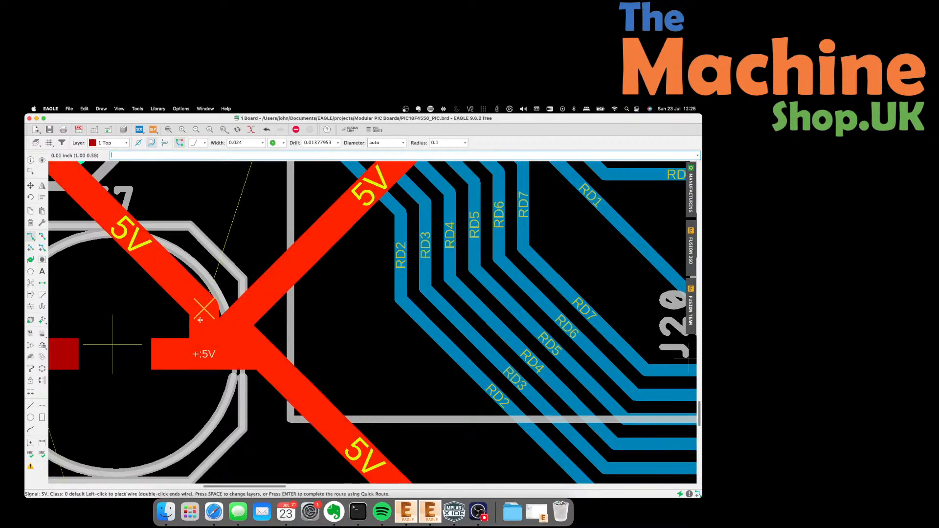
{"action": "key", "text": "Escape"}
{"action": "key", "text": "Escape"}
{"action": "scroll", "coordinate": [264, 342], "scroll_direction": "down", "scroll_amount": 3}
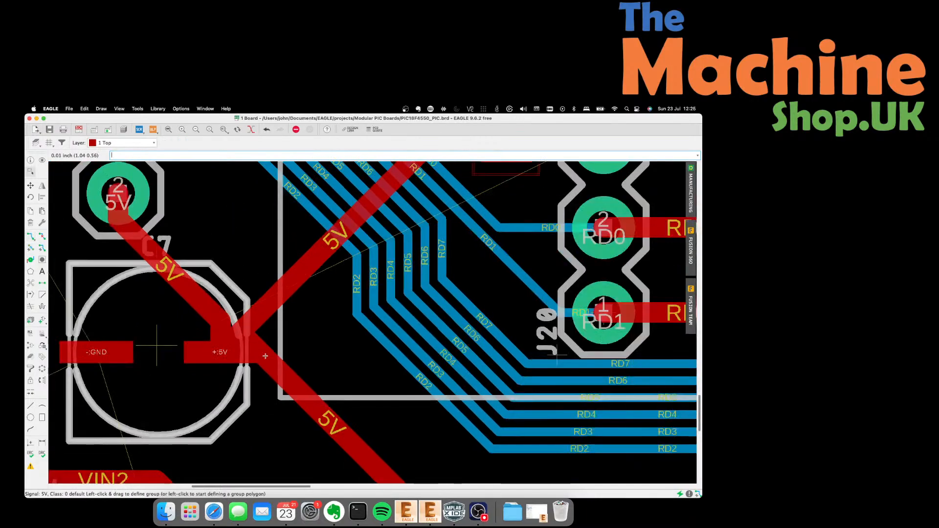
{"action": "left_click", "coordinate": [31, 186]}
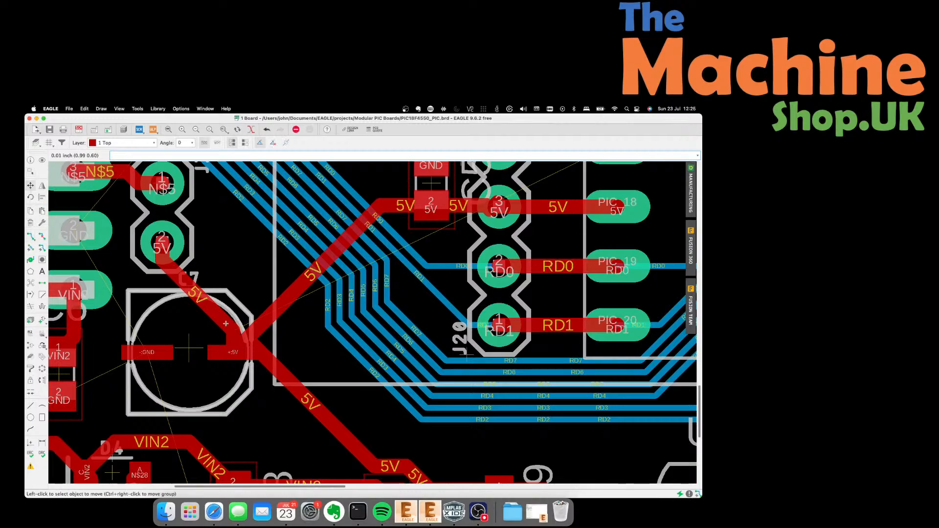
{"action": "left_click", "coordinate": [225, 325]}
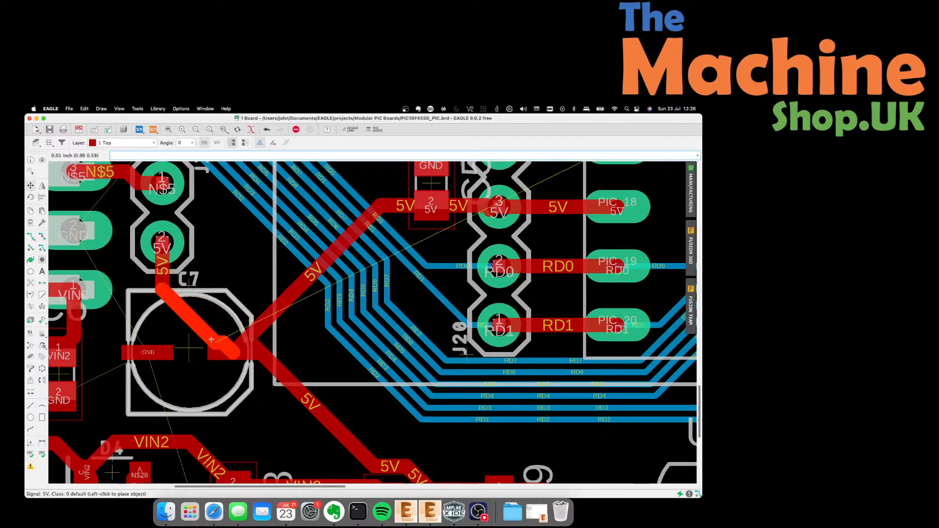
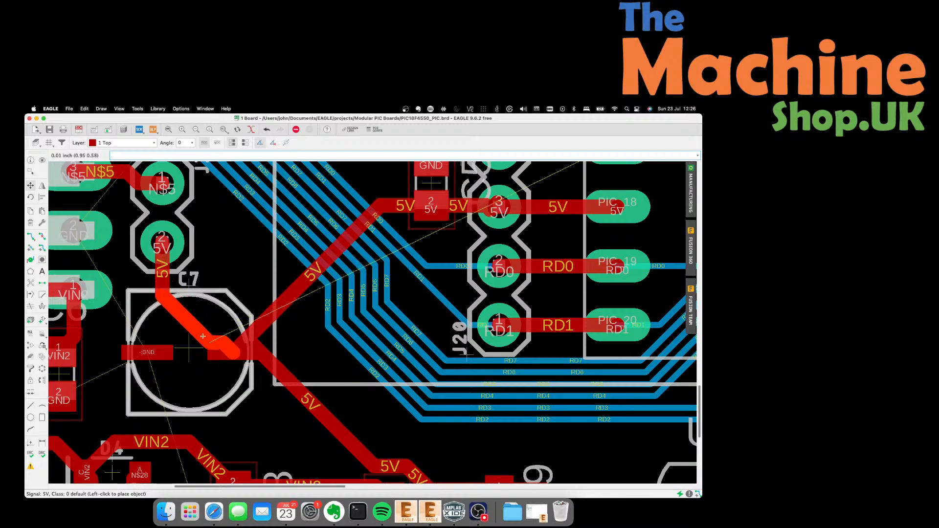
Place the 5V wire junction onto C7's +5V pad.
{"action": "left_click", "coordinate": [203, 336]}
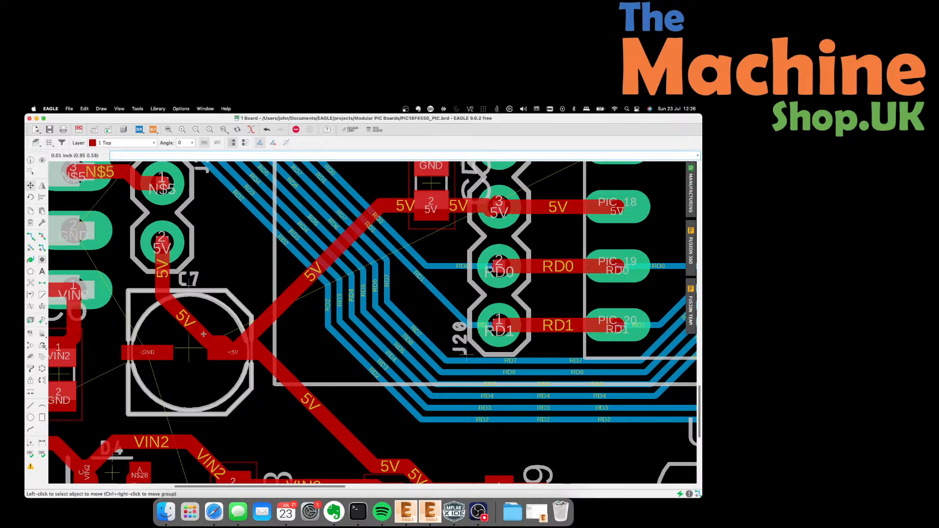
{"action": "scroll", "coordinate": [151, 334], "scroll_direction": "down", "scroll_amount": 3}
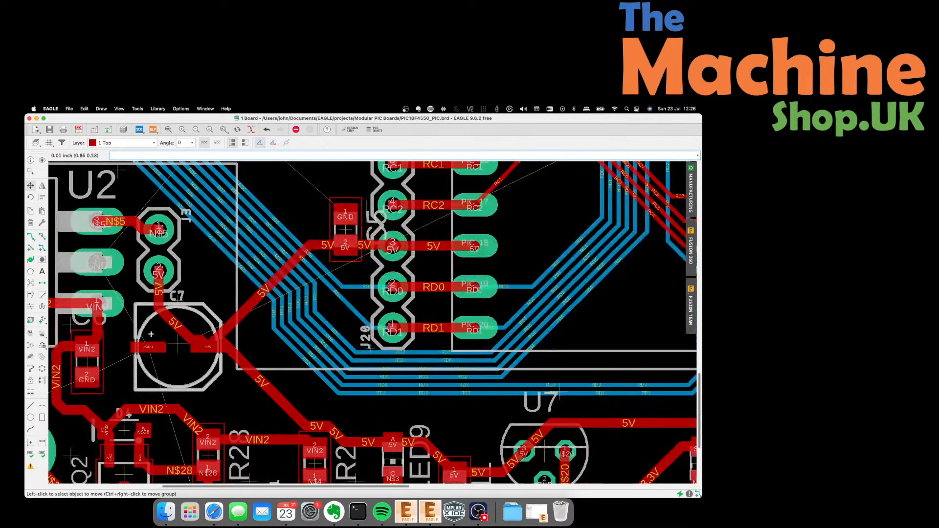
{"action": "left_click", "coordinate": [219, 330]}
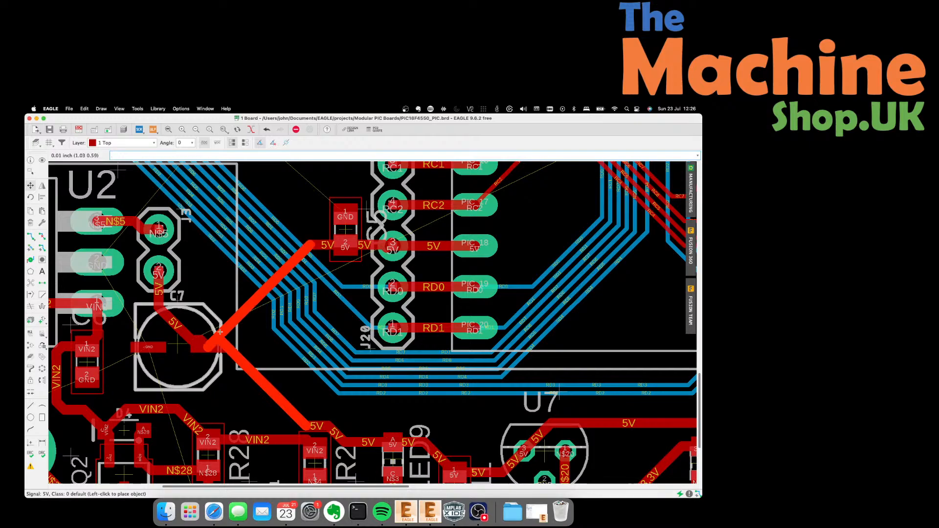
{"action": "left_click", "coordinate": [220, 333]}
{"action": "scroll", "coordinate": [215, 338], "scroll_direction": "down", "scroll_amount": 2}
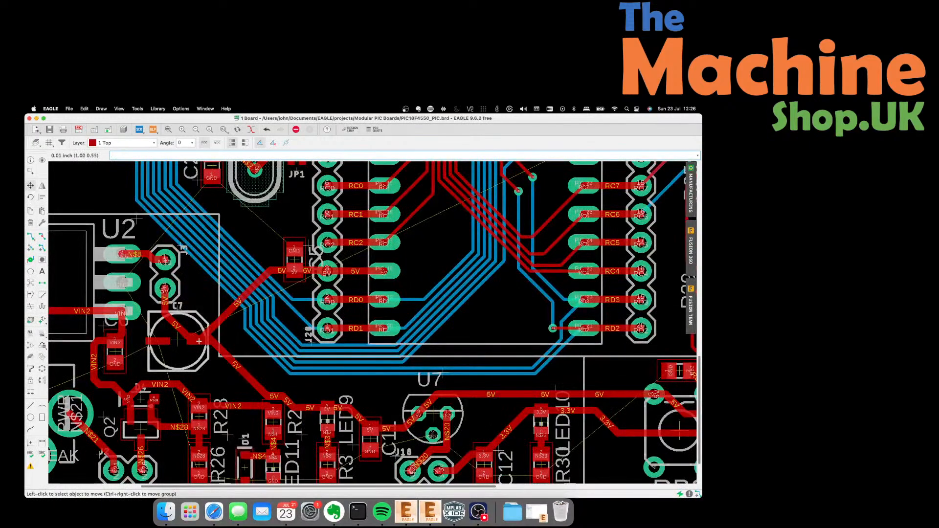
{"action": "scroll", "coordinate": [199, 341], "scroll_direction": "up", "scroll_amount": 5}
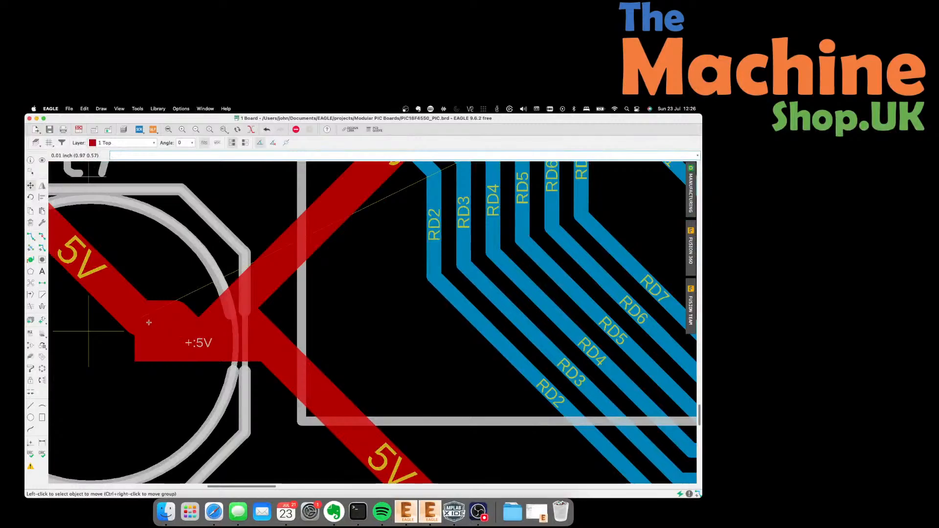
{"action": "scroll", "coordinate": [148, 309], "scroll_direction": "down", "scroll_amount": 3}
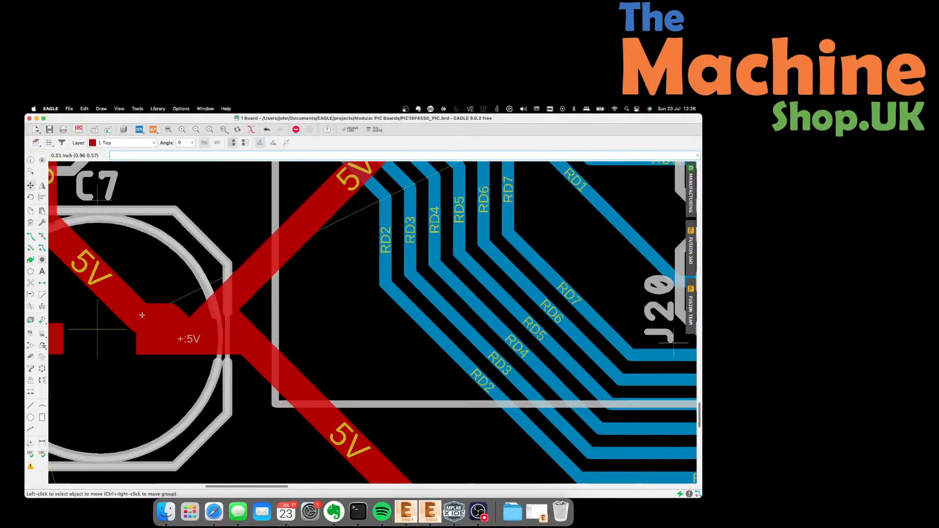
{"action": "scroll", "coordinate": [149, 309], "scroll_direction": "down", "scroll_amount": 1}
{"action": "scroll", "coordinate": [309, 428], "scroll_direction": "up", "scroll_amount": 3}
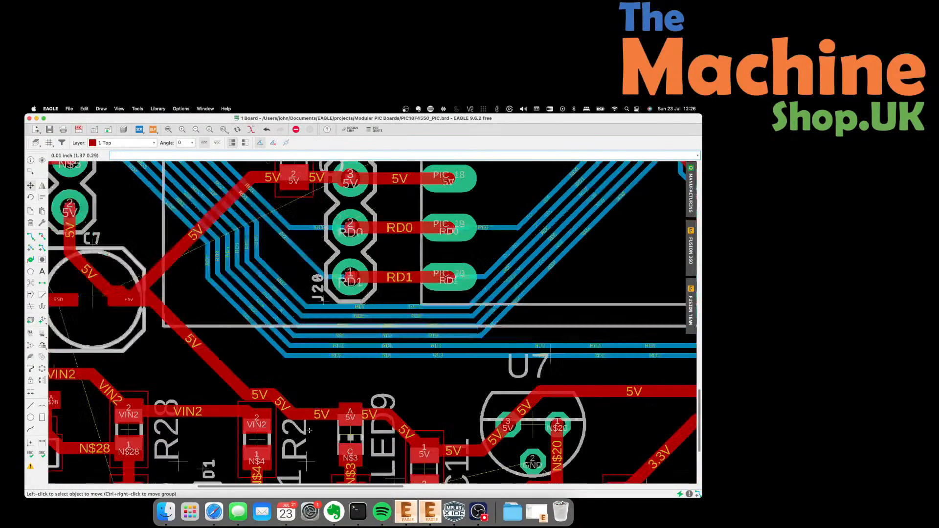
Re-angle the diagonal 5V trace segment near R2 and LED9.
{"action": "left_click", "coordinate": [262, 383]}
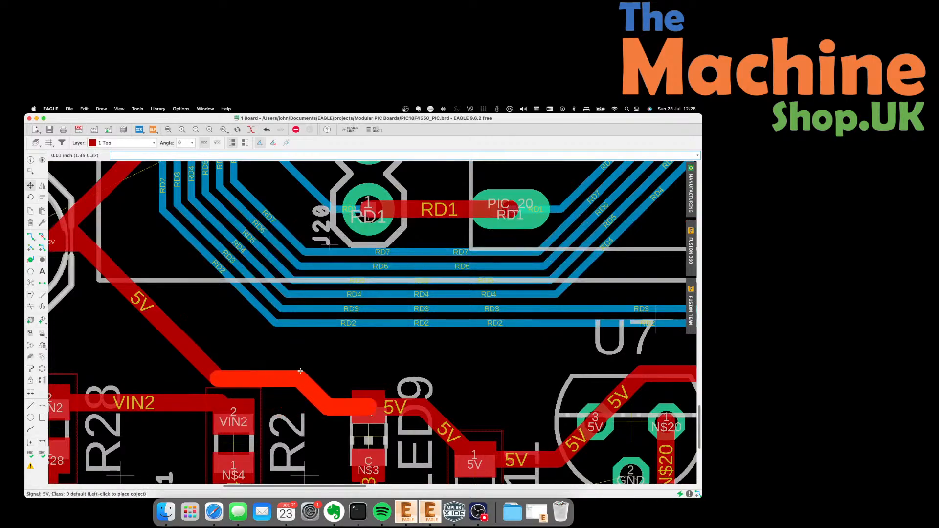
{"action": "left_click", "coordinate": [300, 371]}
{"action": "scroll", "coordinate": [323, 362], "scroll_direction": "down", "scroll_amount": 2}
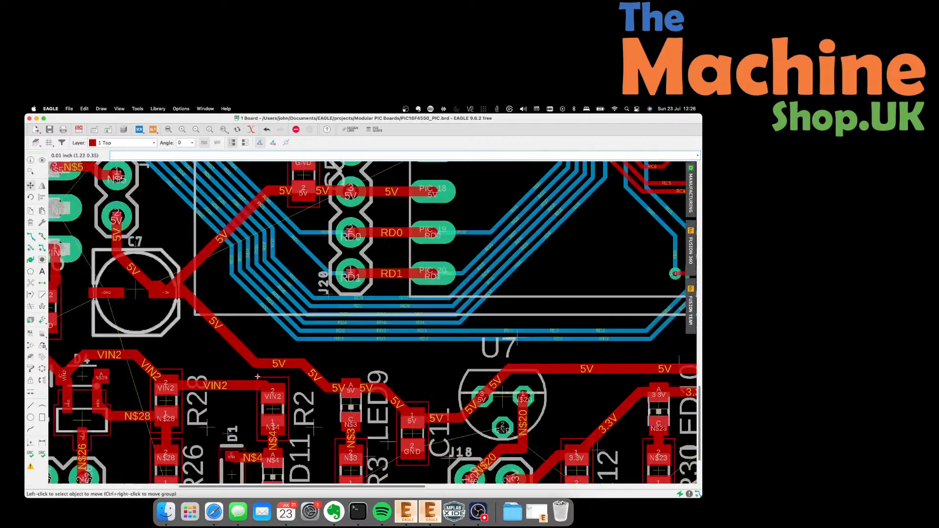
{"action": "scroll", "coordinate": [257, 377], "scroll_direction": "down", "scroll_amount": 3}
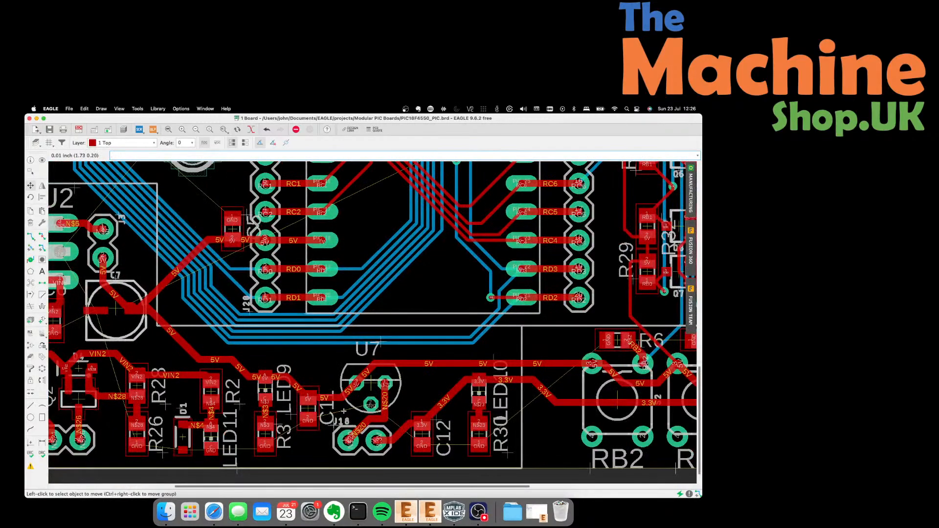
Move the 5V via below USB header J12 further down to the end of the J22 trace.
{"action": "scroll", "coordinate": [272, 425], "scroll_direction": "down", "scroll_amount": 2}
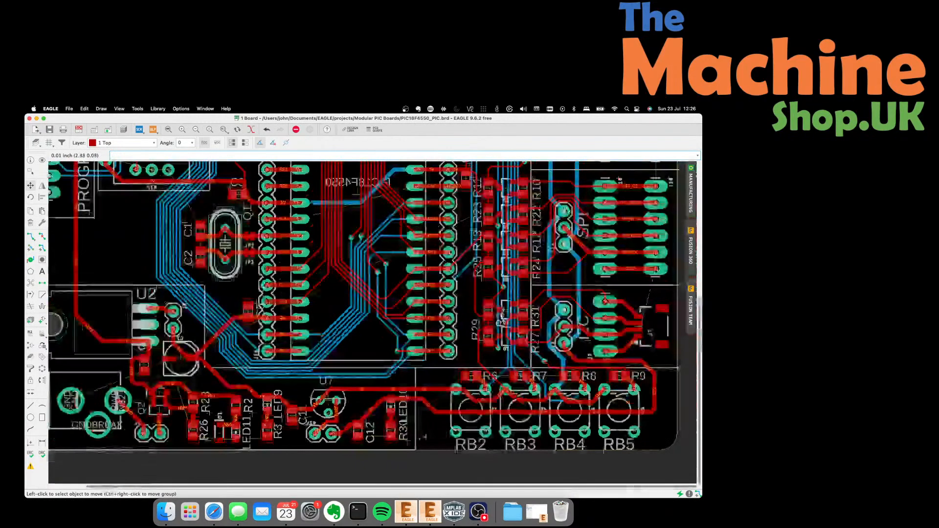
{"action": "scroll", "coordinate": [646, 389], "scroll_direction": "up", "scroll_amount": 2}
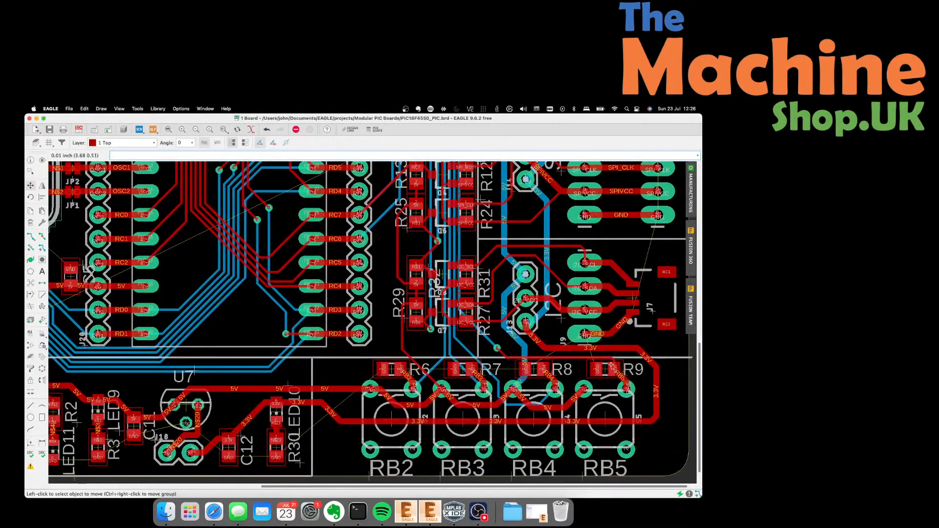
{"action": "scroll", "coordinate": [444, 428], "scroll_direction": "down", "scroll_amount": 3}
{"action": "scroll", "coordinate": [613, 253], "scroll_direction": "up", "scroll_amount": 2}
{"action": "scroll", "coordinate": [563, 271], "scroll_direction": "down", "scroll_amount": 1}
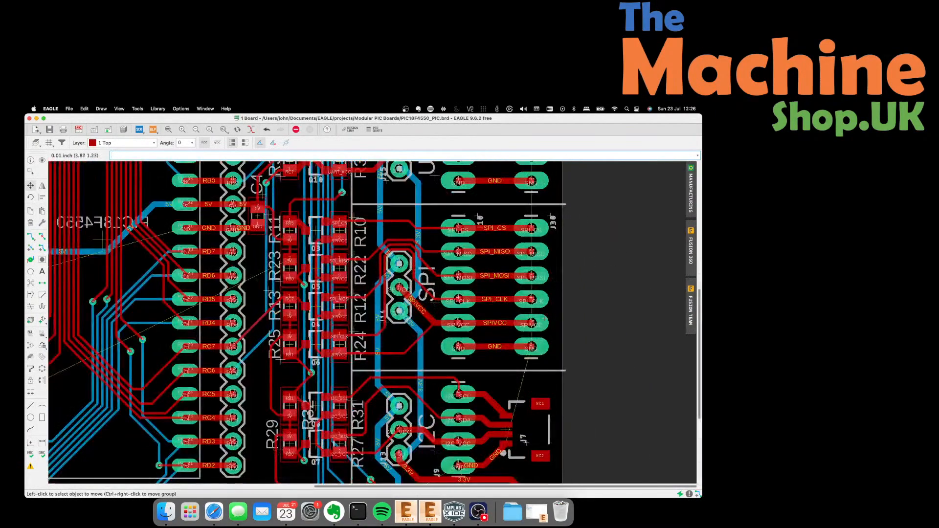
{"action": "scroll", "coordinate": [519, 382], "scroll_direction": "down", "scroll_amount": 3}
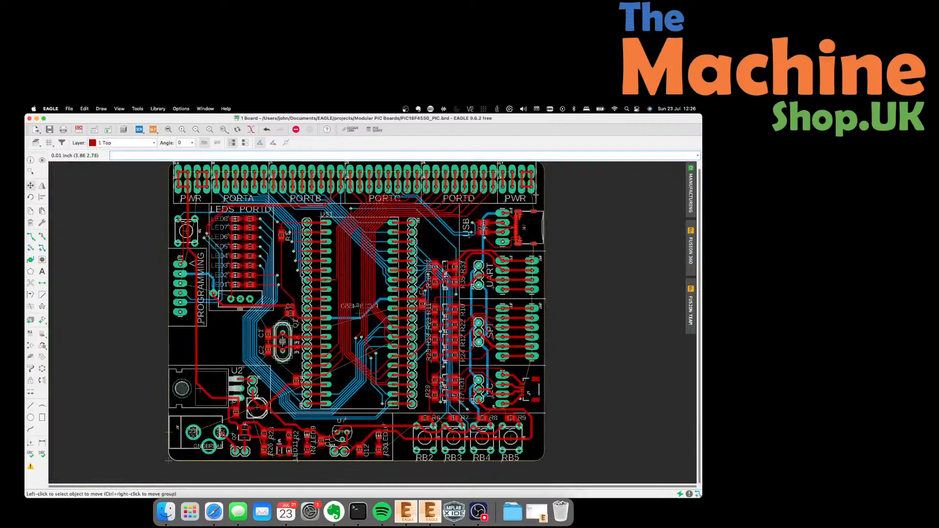
{"action": "scroll", "coordinate": [536, 194], "scroll_direction": "up", "scroll_amount": 4}
{"action": "scroll", "coordinate": [535, 188], "scroll_direction": "up", "scroll_amount": 1}
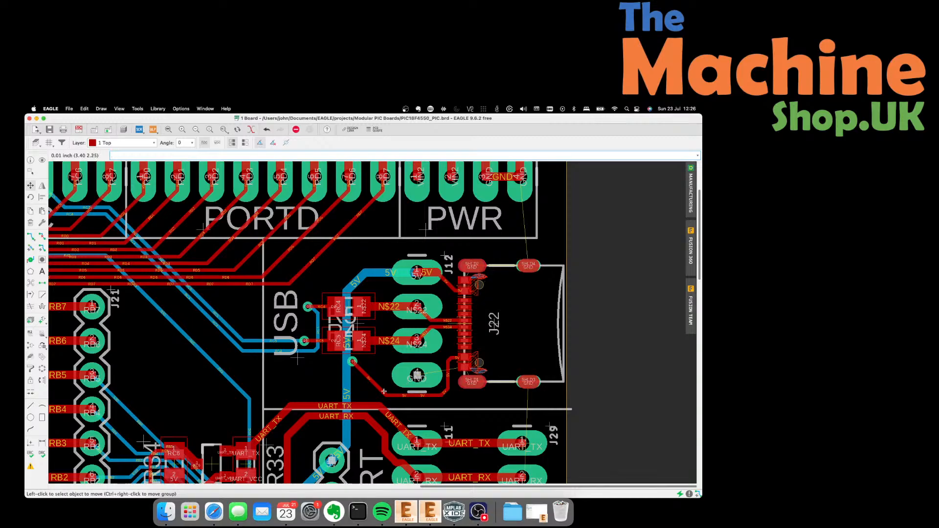
{"action": "scroll", "coordinate": [384, 391], "scroll_direction": "up", "scroll_amount": 2}
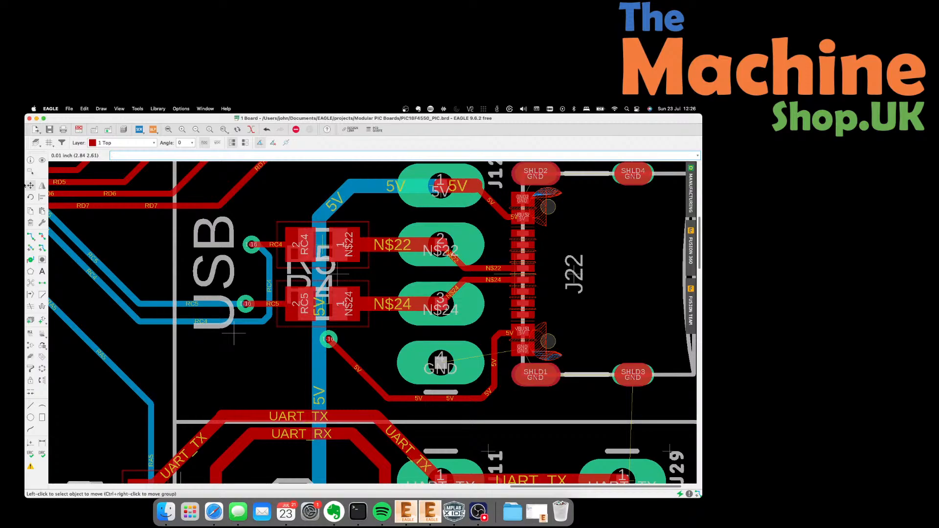
{"action": "left_click", "coordinate": [329, 339]}
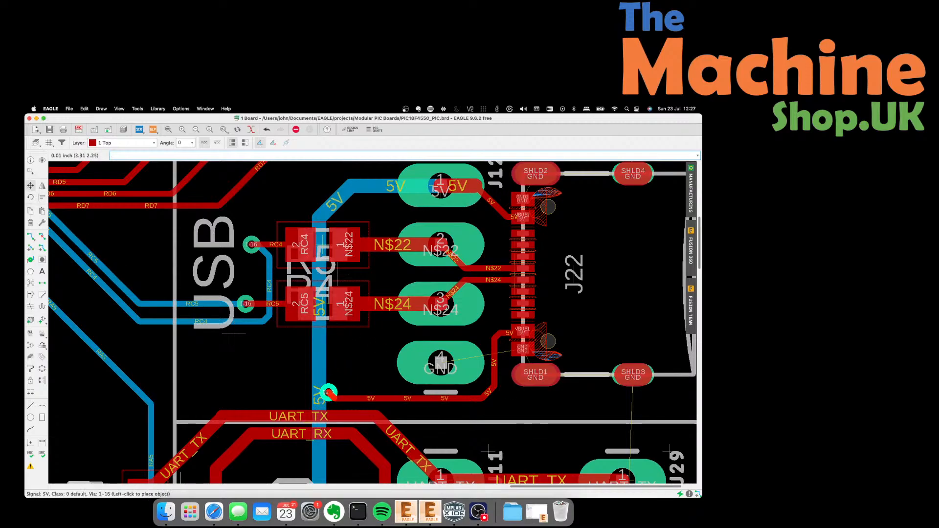
{"action": "left_click", "coordinate": [329, 393]}
{"action": "scroll", "coordinate": [243, 365], "scroll_direction": "down", "scroll_amount": 5}
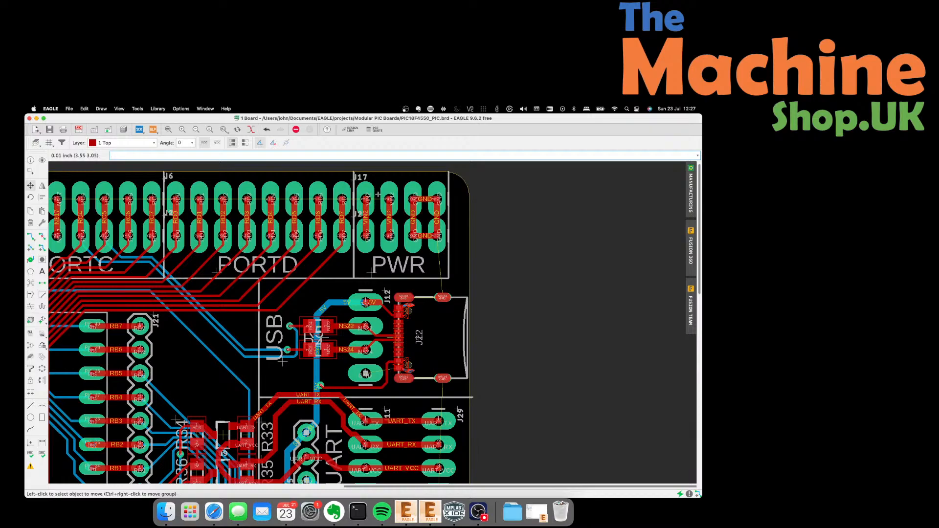
Route VIN2 traces from pad 1 to pad 2 on the PWR header's top and bottom rows.
{"action": "scroll", "coordinate": [377, 195], "scroll_direction": "up", "scroll_amount": 3}
{"action": "left_click", "coordinate": [30, 236]}
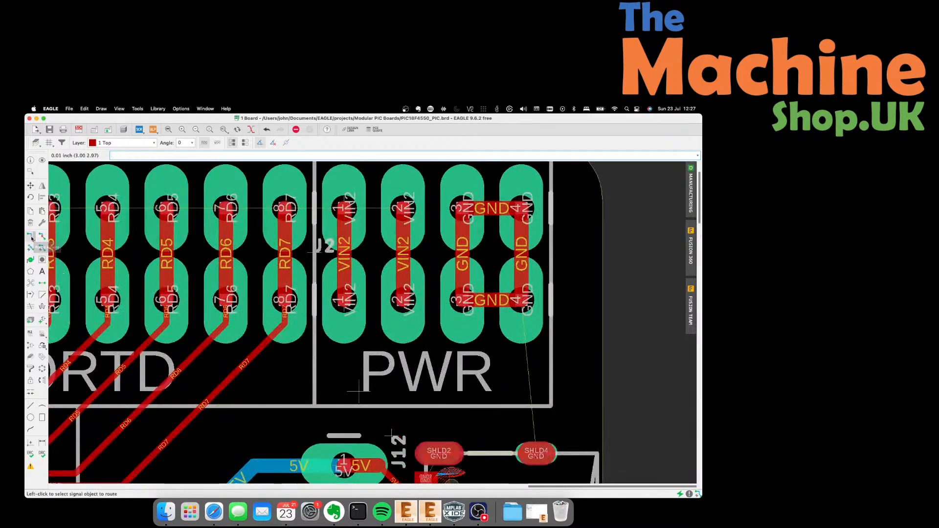
{"action": "left_click", "coordinate": [347, 211]}
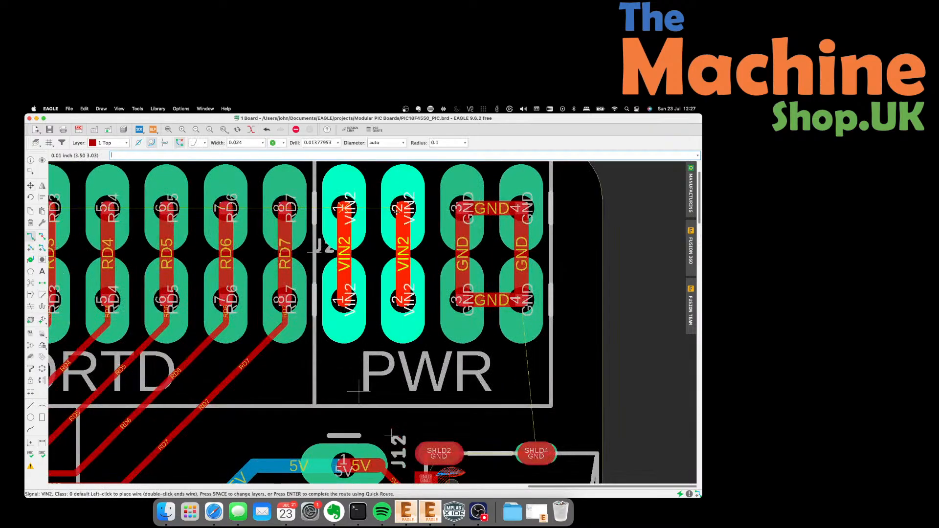
{"action": "left_click", "coordinate": [404, 209]}
{"action": "left_click", "coordinate": [344, 300]}
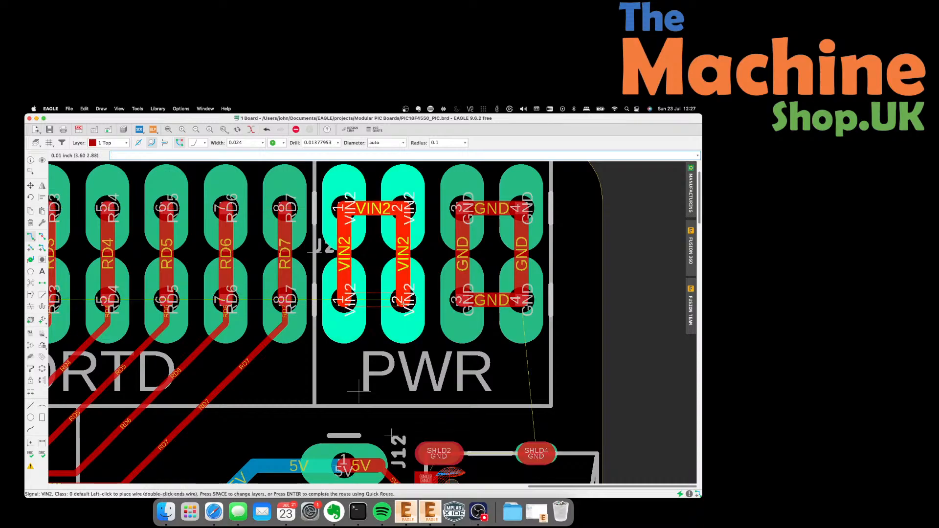
{"action": "left_click", "coordinate": [403, 300]}
{"action": "scroll", "coordinate": [457, 270], "scroll_direction": "down", "scroll_amount": 2}
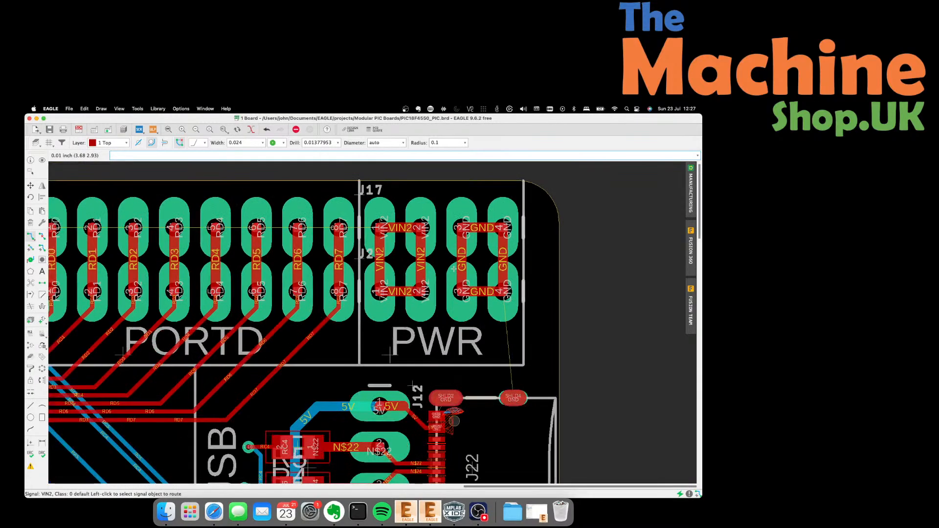
{"action": "scroll", "coordinate": [452, 267], "scroll_direction": "down", "scroll_amount": 2}
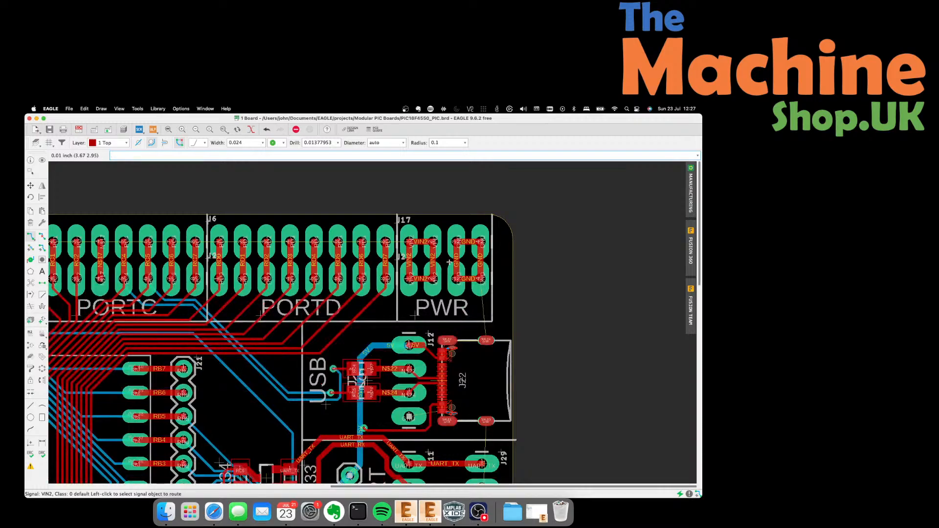
{"action": "scroll", "coordinate": [444, 248], "scroll_direction": "down", "scroll_amount": 2}
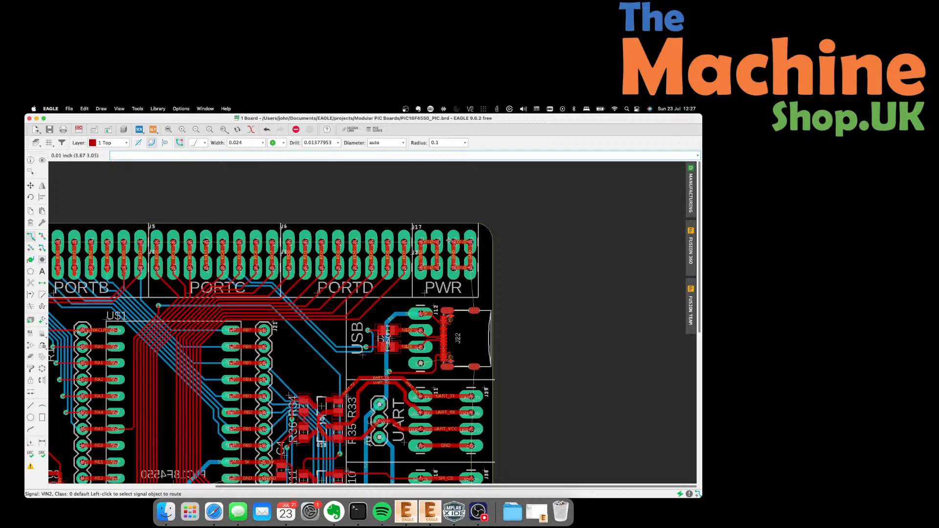
{"action": "scroll", "coordinate": [448, 241], "scroll_direction": "down", "scroll_amount": 2}
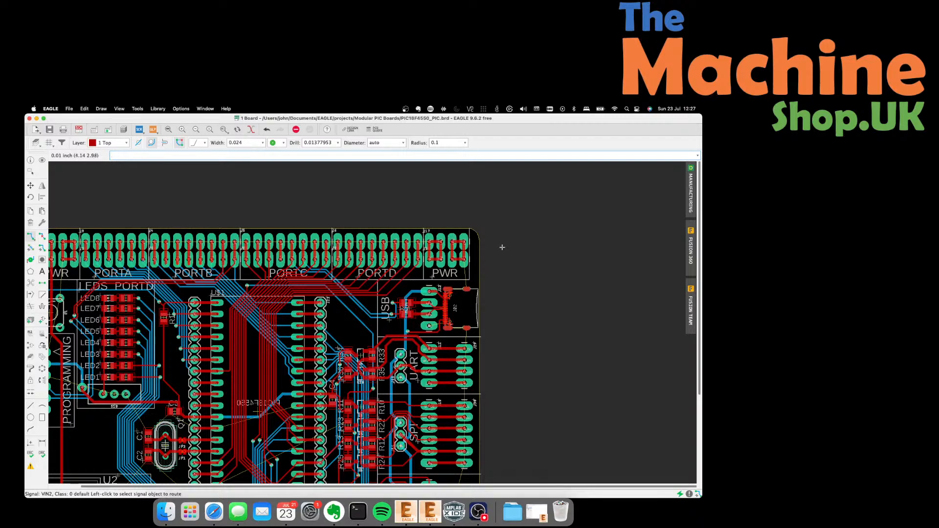
{"action": "scroll", "coordinate": [502, 247], "scroll_direction": "down", "scroll_amount": 1}
{"action": "scroll", "coordinate": [548, 260], "scroll_direction": "down", "scroll_amount": 1}
{"action": "scroll", "coordinate": [318, 413], "scroll_direction": "down", "scroll_amount": 1}
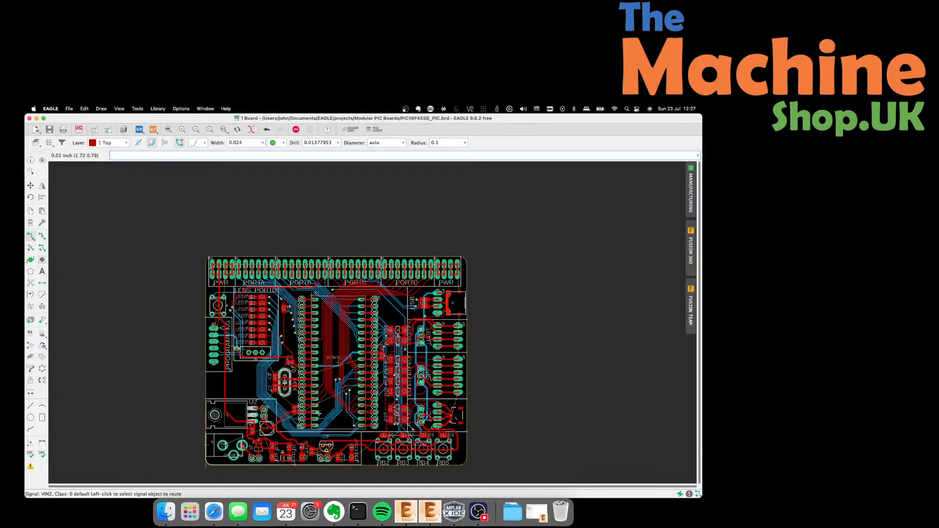
{"action": "scroll", "coordinate": [318, 413], "scroll_direction": "up", "scroll_amount": 2}
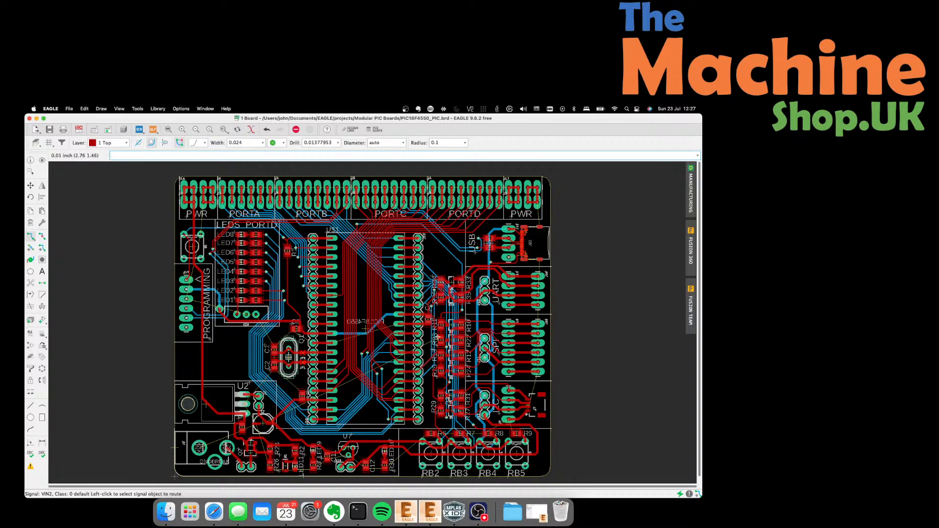
{"action": "scroll", "coordinate": [425, 321], "scroll_direction": "up", "scroll_amount": 4}
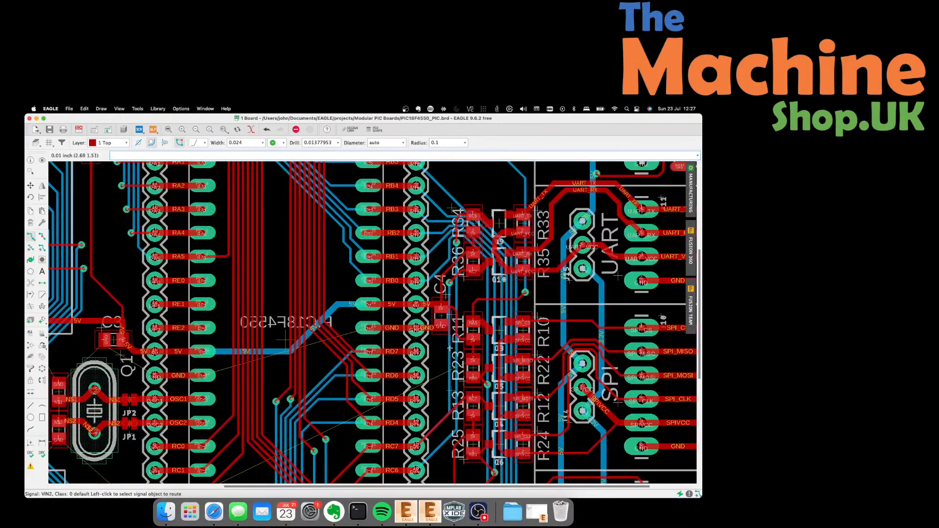
{"action": "scroll", "coordinate": [449, 348], "scroll_direction": "up", "scroll_amount": 2}
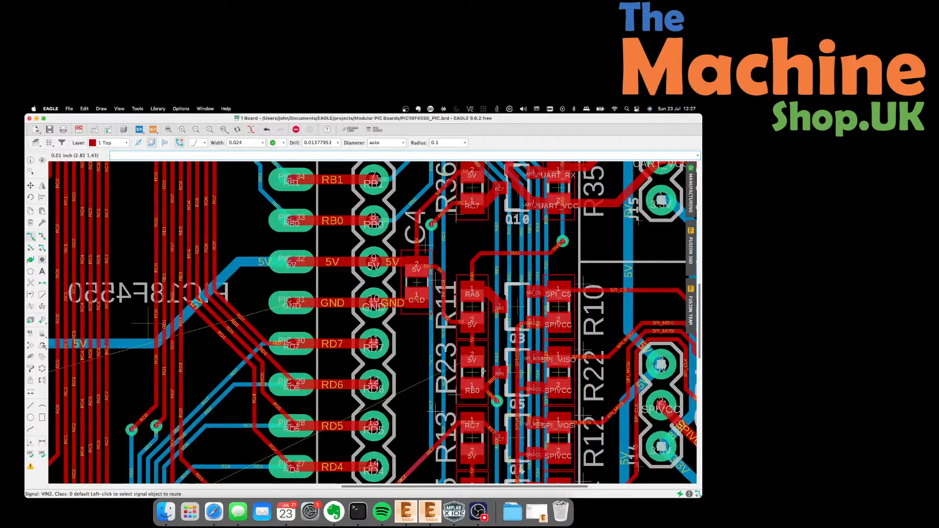
{"action": "scroll", "coordinate": [483, 372], "scroll_direction": "up", "scroll_amount": 2}
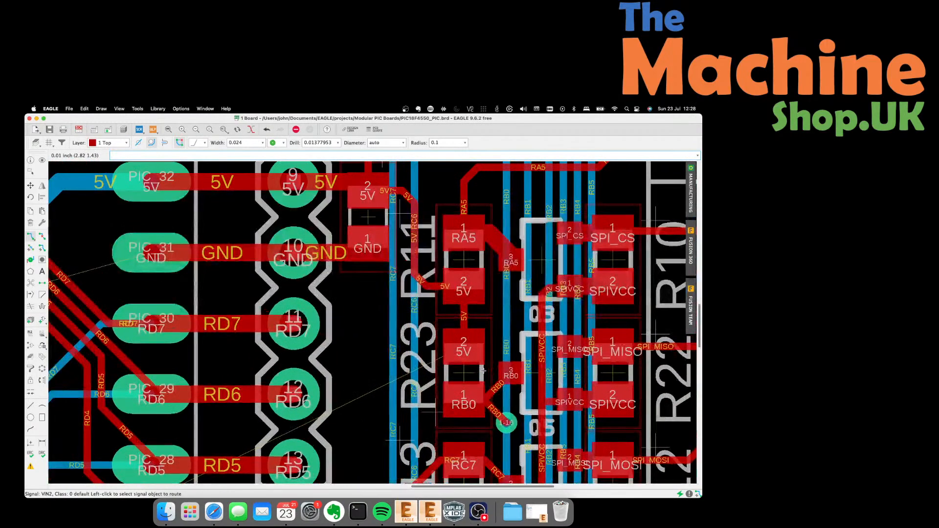
{"action": "scroll", "coordinate": [467, 352], "scroll_direction": "up", "scroll_amount": 1}
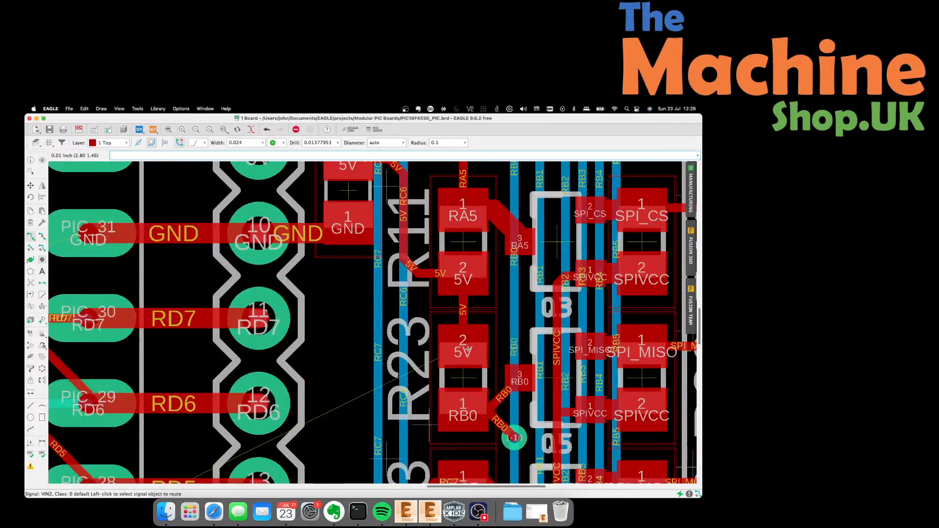
{"action": "scroll", "coordinate": [463, 351], "scroll_direction": "down", "scroll_amount": 4}
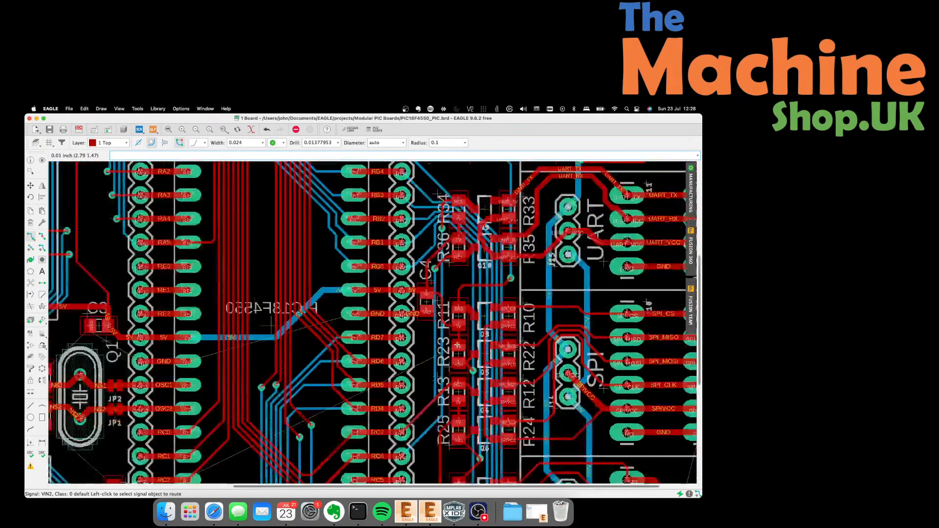
{"action": "scroll", "coordinate": [457, 345], "scroll_direction": "down", "scroll_amount": 4}
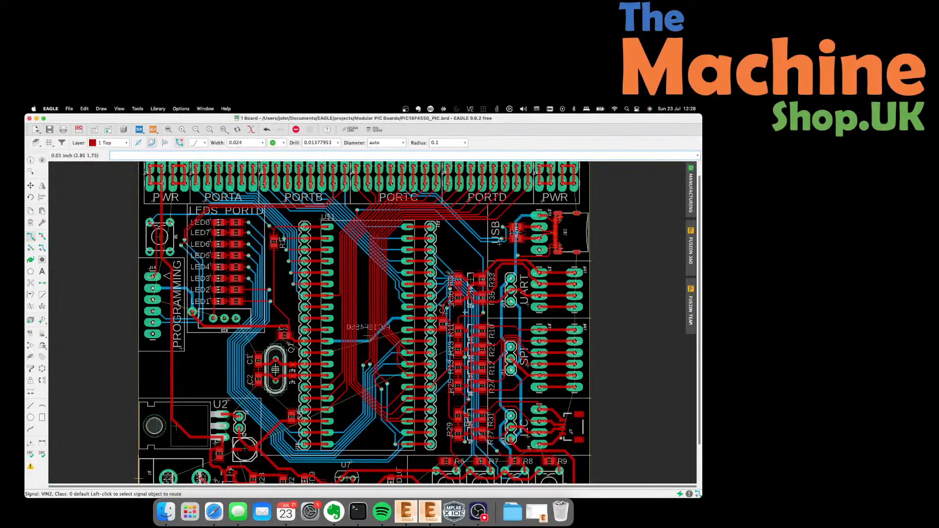
{"action": "scroll", "coordinate": [459, 345], "scroll_direction": "up", "scroll_amount": 8}
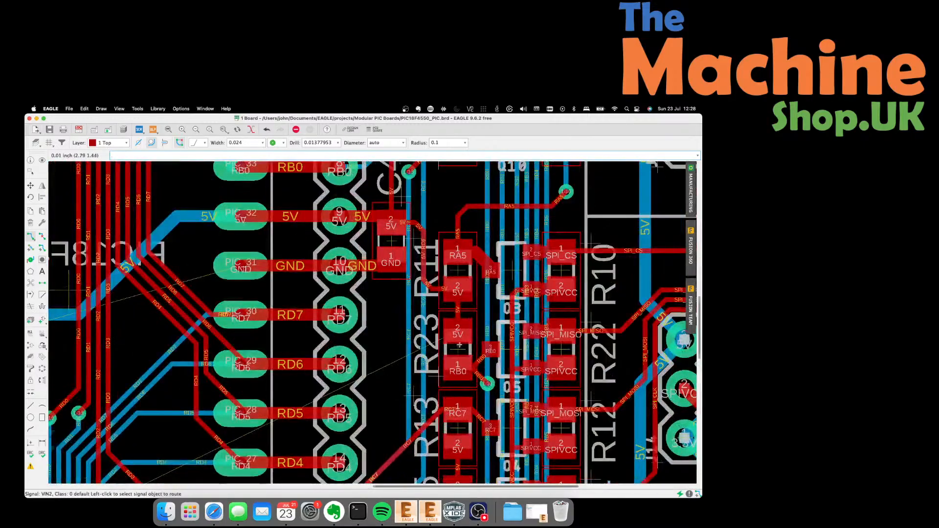
{"action": "scroll", "coordinate": [459, 345], "scroll_direction": "up", "scroll_amount": 6}
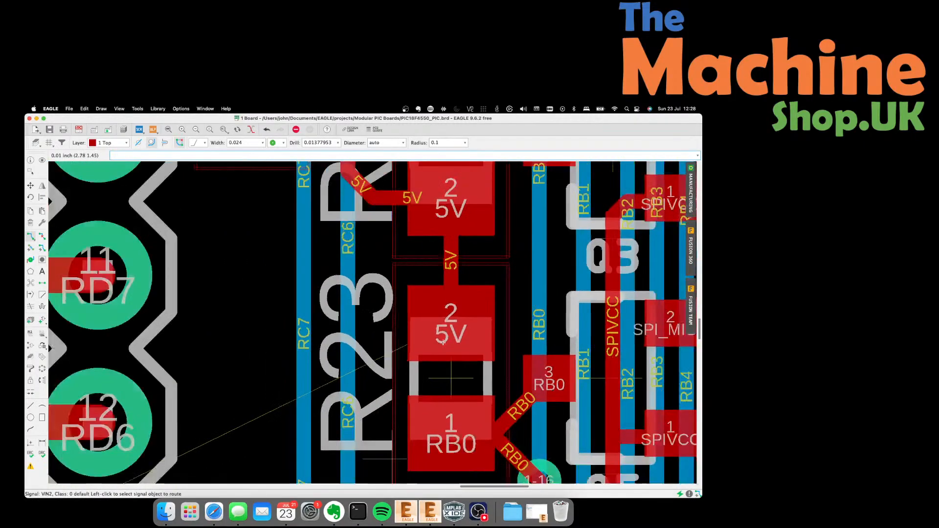
{"action": "scroll", "coordinate": [443, 342], "scroll_direction": "down", "scroll_amount": 2}
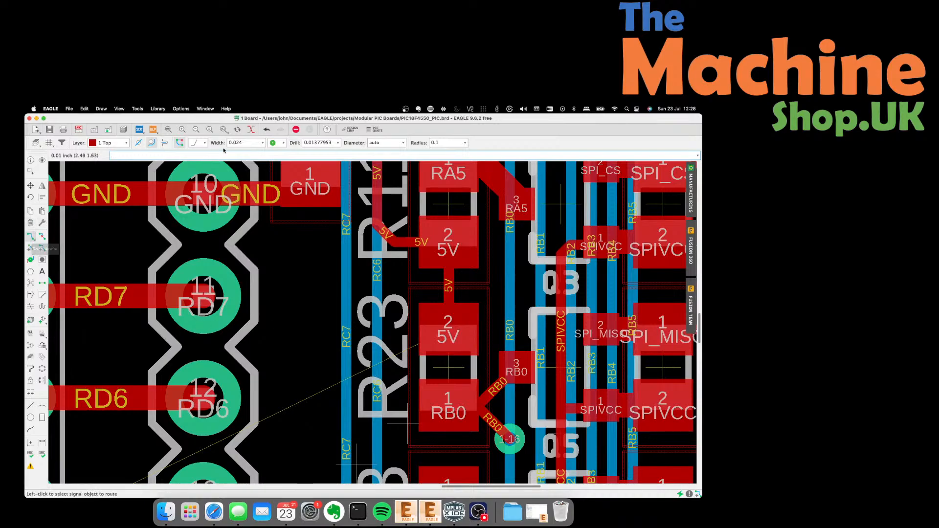
Set the routing trace width to 0.01 inch.
{"action": "left_click", "coordinate": [260, 143]}
{"action": "left_click", "coordinate": [261, 142]}
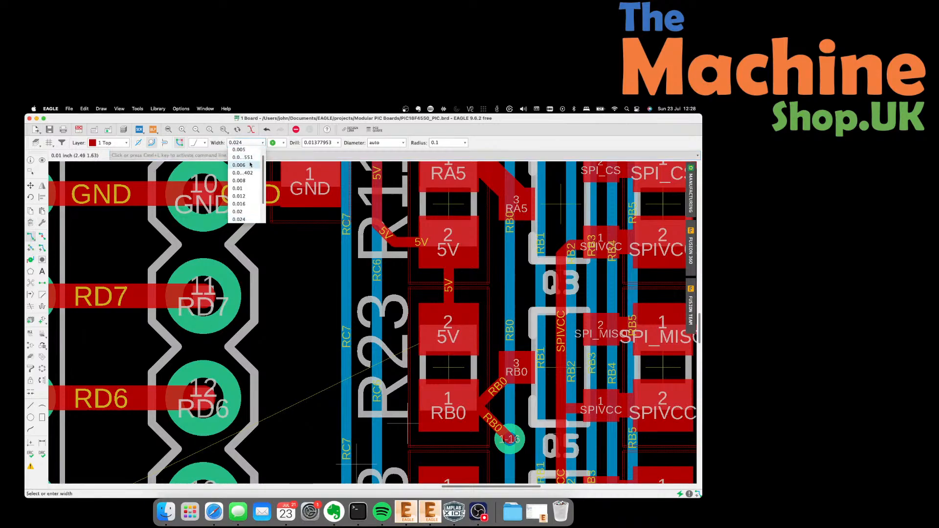
{"action": "left_click", "coordinate": [248, 184]}
{"action": "left_click", "coordinate": [263, 143]}
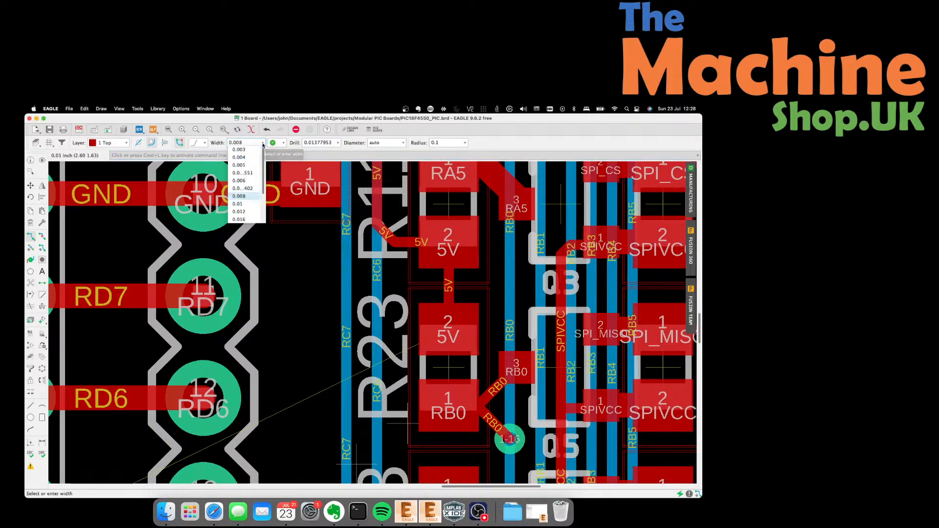
{"action": "left_click", "coordinate": [239, 203]}
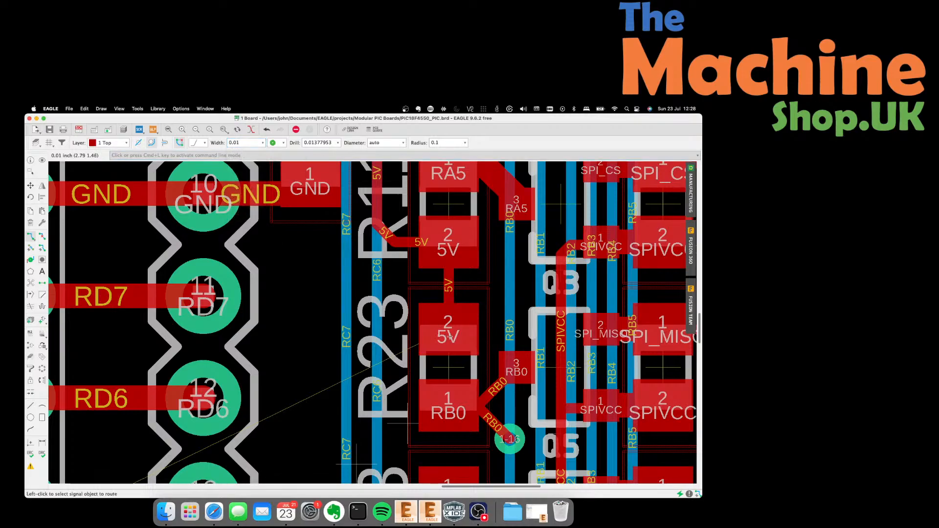
Route a 5V trace between the two stacked 5V pads beside R23.
{"action": "left_click", "coordinate": [447, 329]}
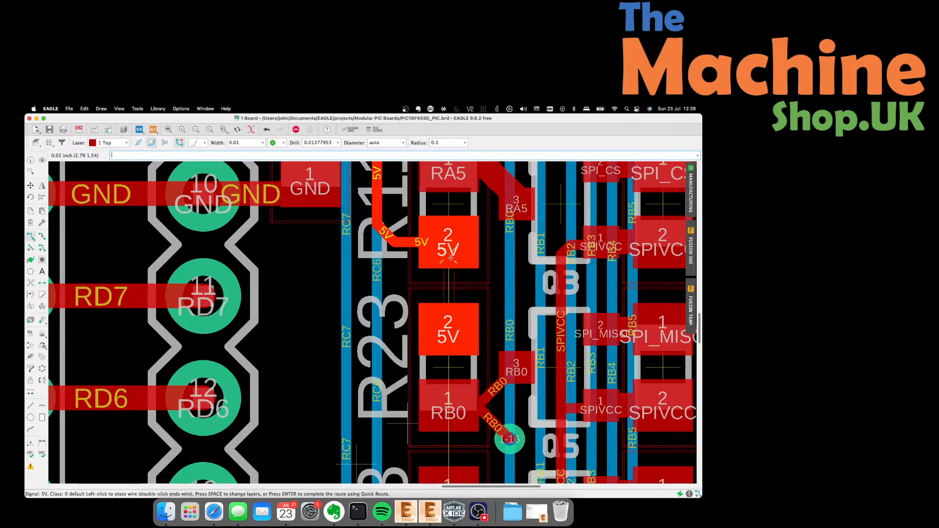
{"action": "left_click", "coordinate": [450, 237]}
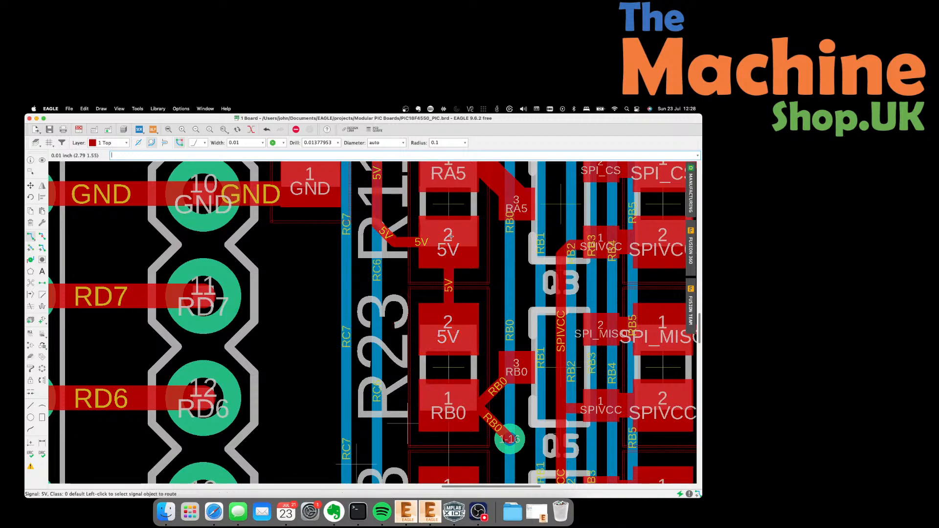
{"action": "scroll", "coordinate": [299, 247], "scroll_direction": "down", "scroll_amount": 3}
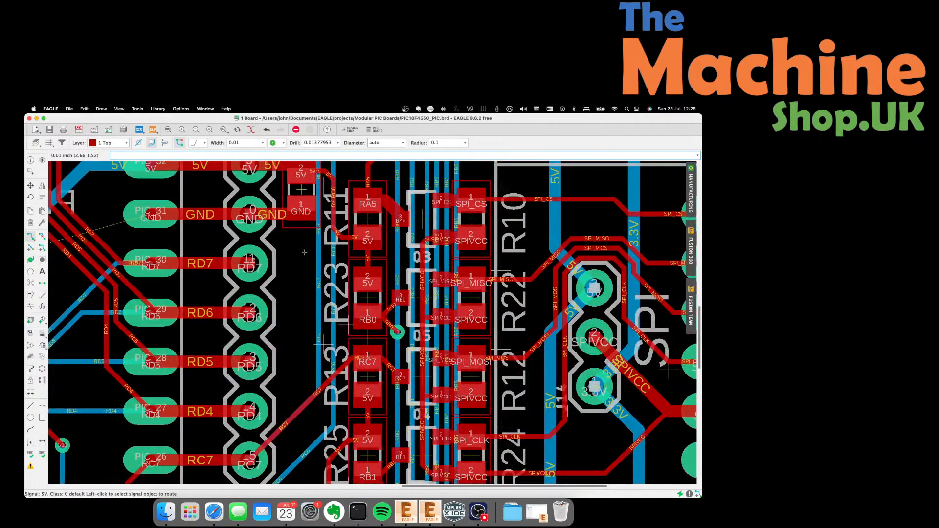
{"action": "scroll", "coordinate": [304, 252], "scroll_direction": "down", "scroll_amount": 1}
{"action": "scroll", "coordinate": [306, 249], "scroll_direction": "up", "scroll_amount": 3}
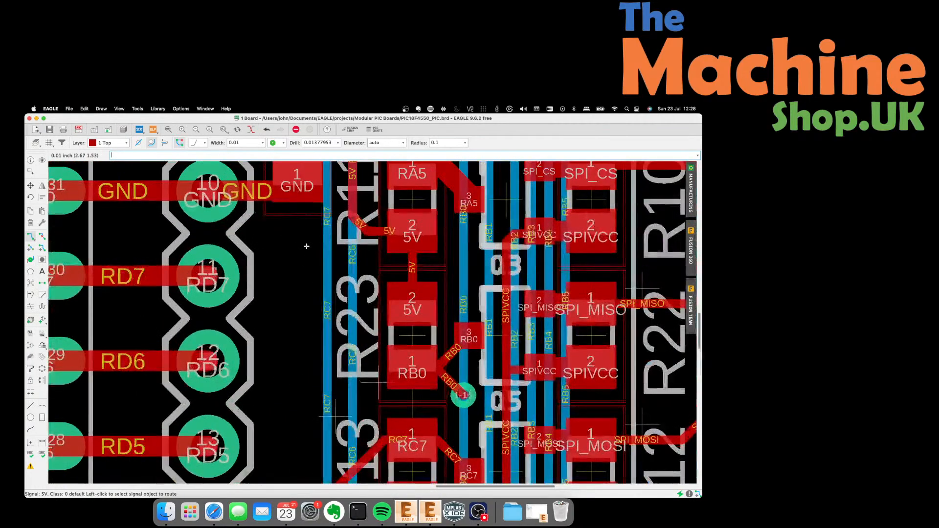
{"action": "scroll", "coordinate": [306, 246], "scroll_direction": "down", "scroll_amount": 1}
{"action": "scroll", "coordinate": [459, 228], "scroll_direction": "down", "scroll_amount": 2}
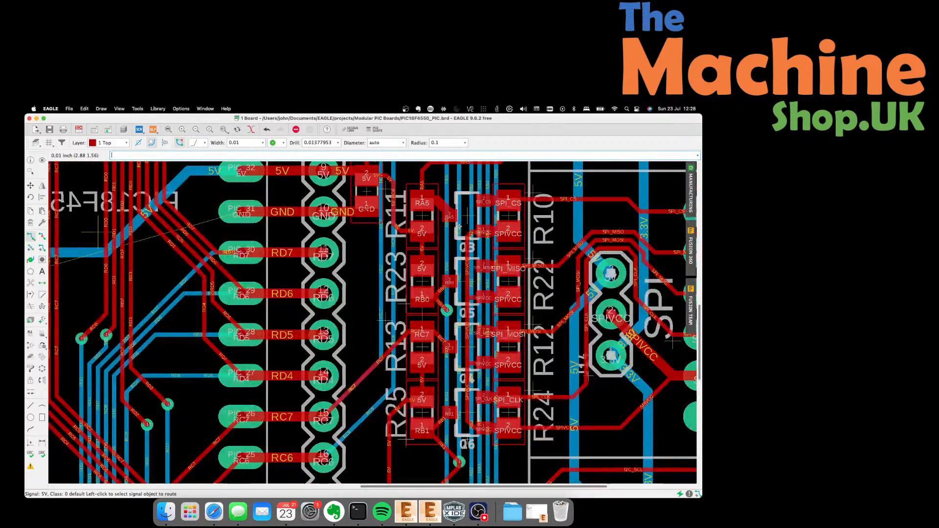
{"action": "scroll", "coordinate": [422, 267], "scroll_direction": "down", "scroll_amount": 1}
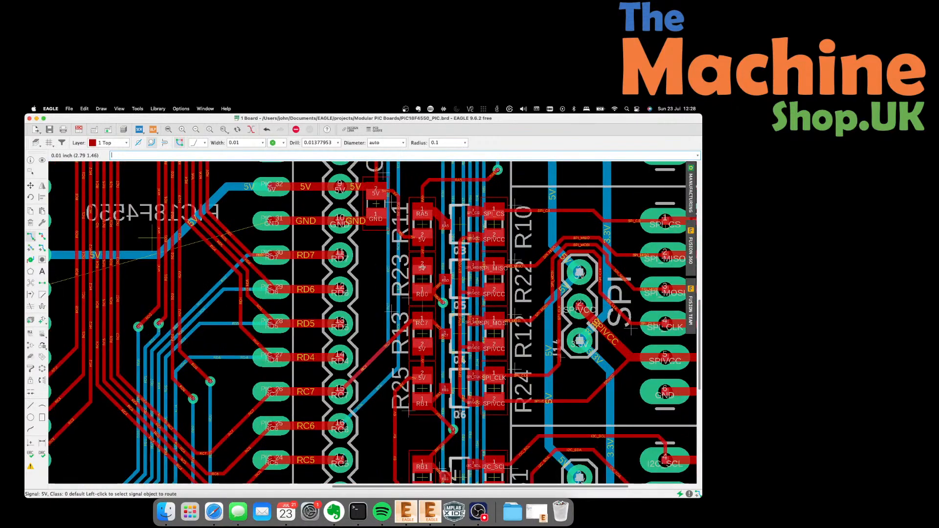
{"action": "scroll", "coordinate": [422, 267], "scroll_direction": "down", "scroll_amount": 3}
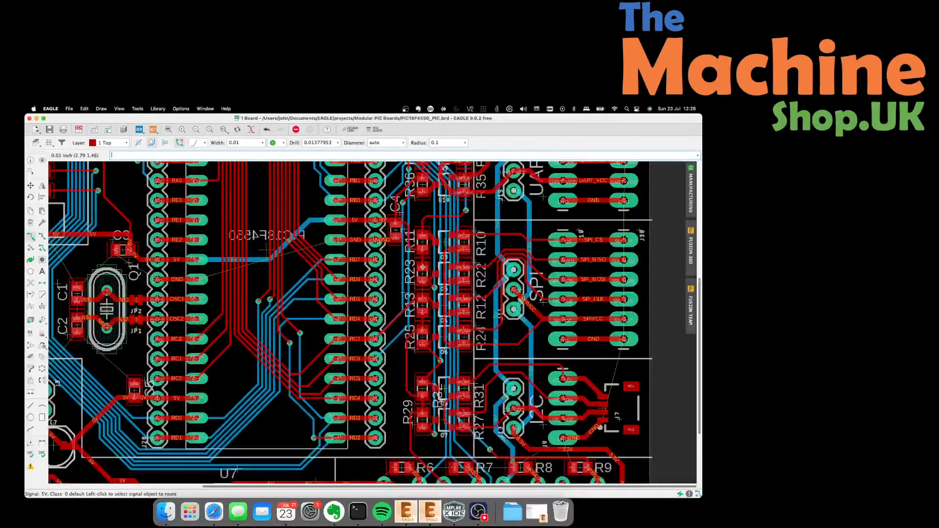
{"action": "scroll", "coordinate": [422, 267], "scroll_direction": "down", "scroll_amount": 1}
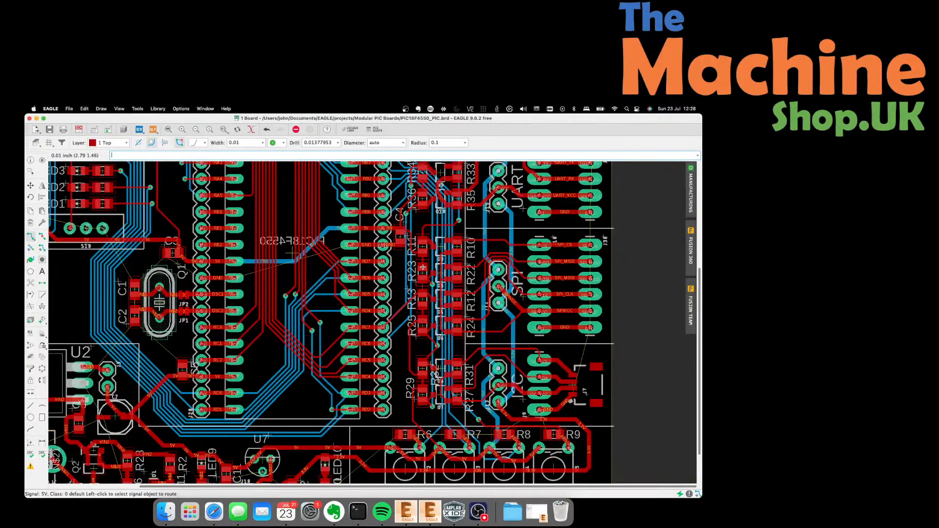
{"action": "scroll", "coordinate": [422, 267], "scroll_direction": "down", "scroll_amount": 2}
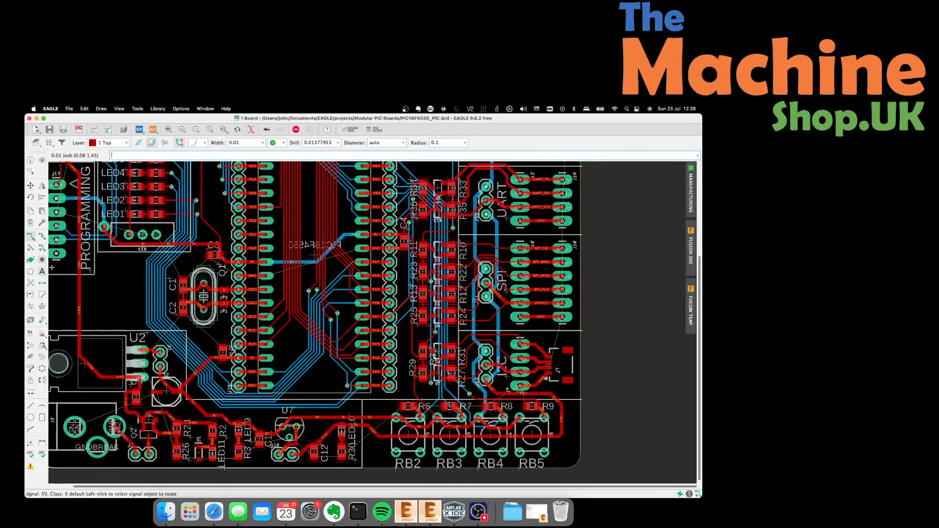
{"action": "scroll", "coordinate": [190, 221], "scroll_direction": "up", "scroll_amount": 5}
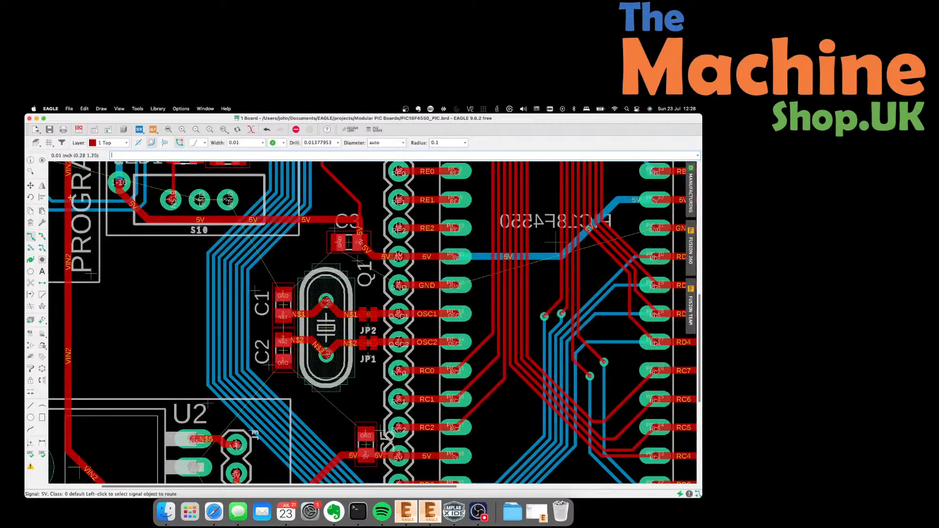
Route the unrouted 5V airwire near the crystal at 0.024 inch onto the existing 5V trace.
{"action": "left_click", "coordinate": [263, 143]}
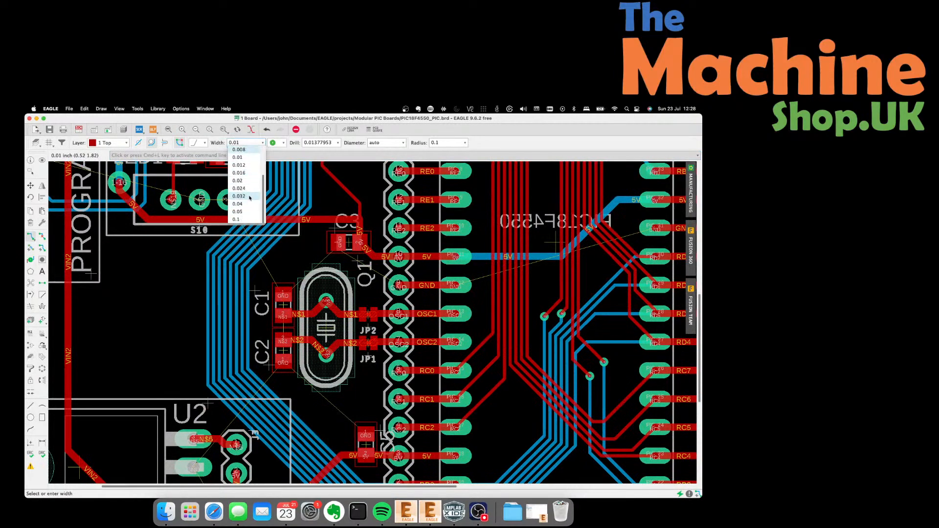
{"action": "left_click", "coordinate": [247, 189]}
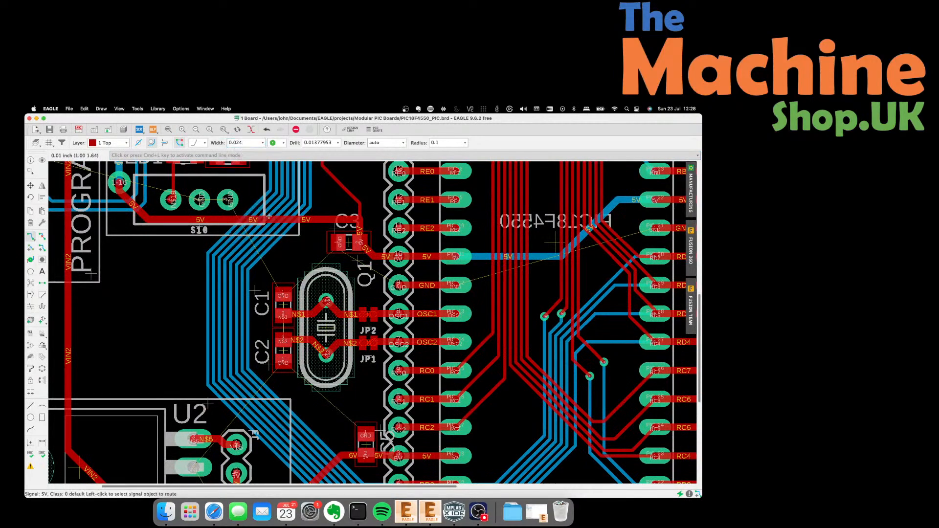
{"action": "left_click", "coordinate": [251, 261]}
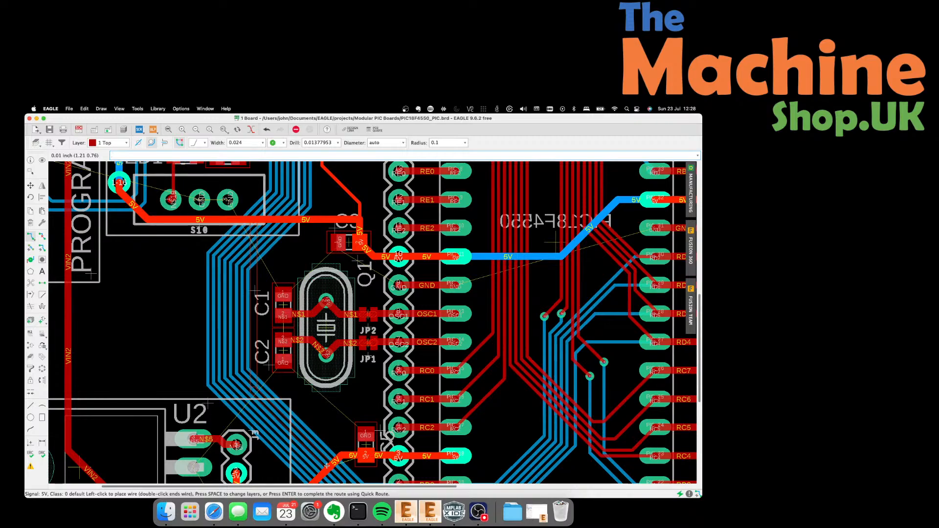
{"action": "left_click", "coordinate": [327, 465]}
{"action": "scroll", "coordinate": [182, 343], "scroll_direction": "down", "scroll_amount": 1}
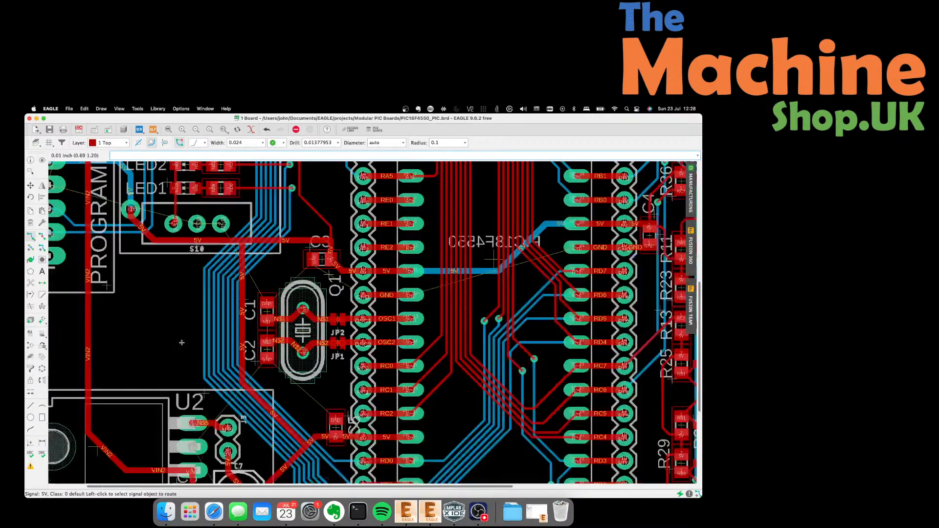
{"action": "scroll", "coordinate": [181, 343], "scroll_direction": "down", "scroll_amount": 1}
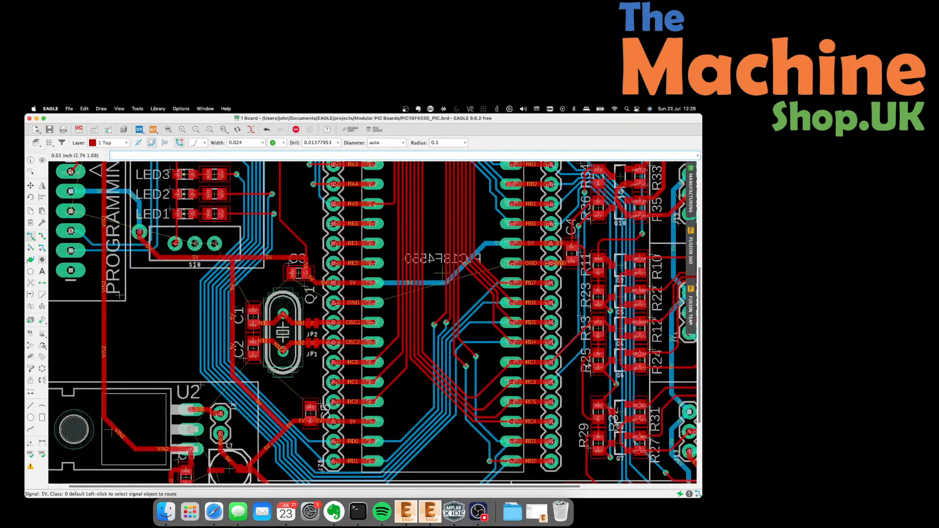
{"action": "scroll", "coordinate": [590, 366], "scroll_direction": "up", "scroll_amount": 4}
{"action": "scroll", "coordinate": [542, 334], "scroll_direction": "down", "scroll_amount": 6}
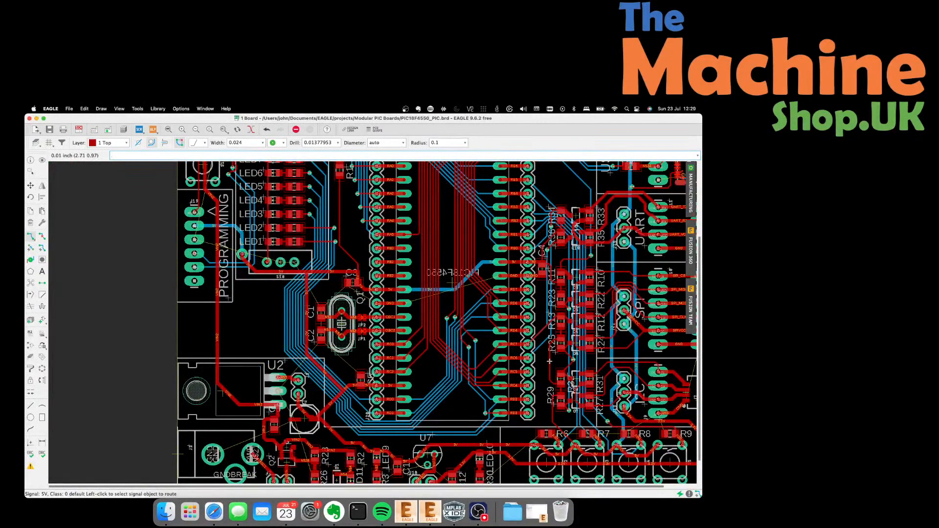
Highlight the whole 5V net with the Show tool and view it across the board.
{"action": "key", "text": "Escape"}
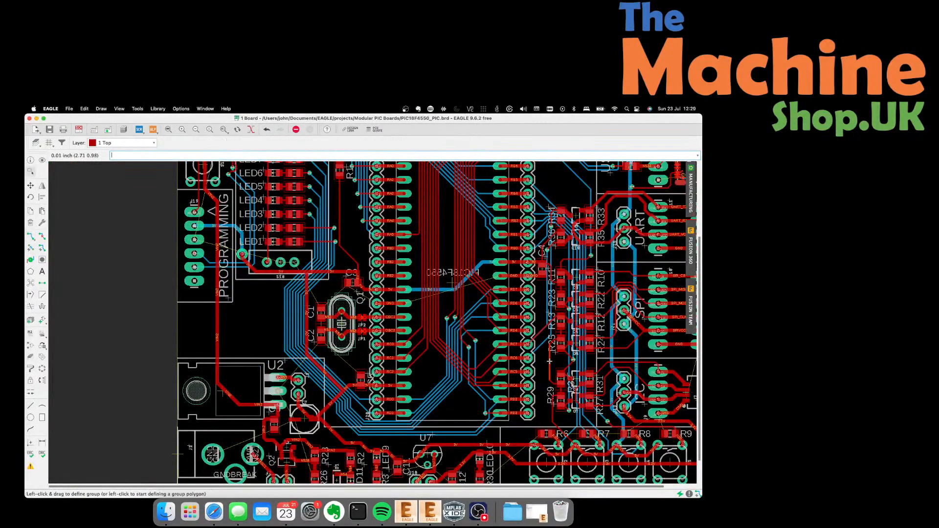
{"action": "left_click", "coordinate": [42, 160]}
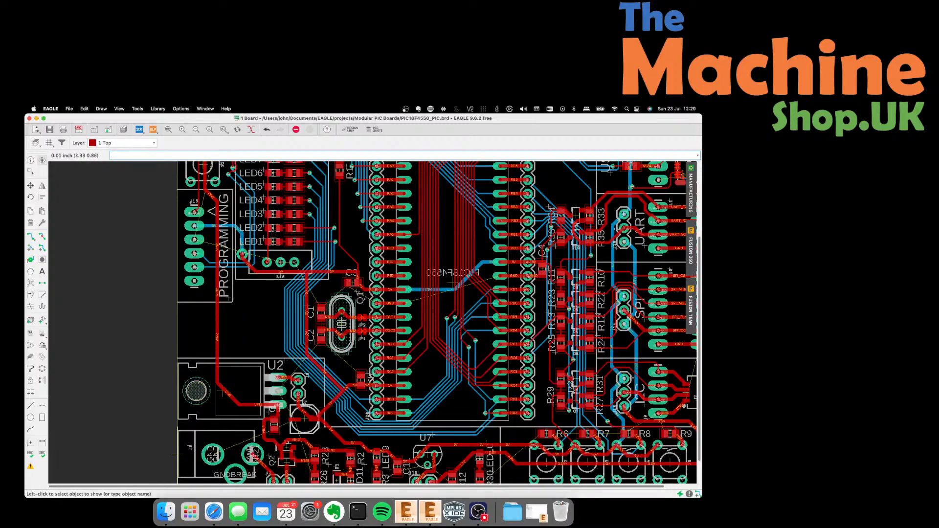
{"action": "left_click", "coordinate": [550, 360]}
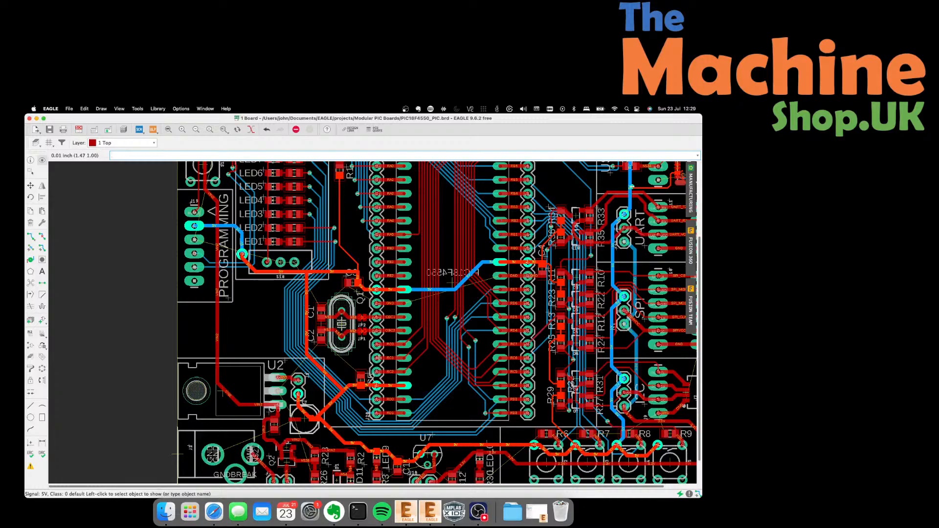
{"action": "scroll", "coordinate": [412, 371], "scroll_direction": "down", "scroll_amount": 3}
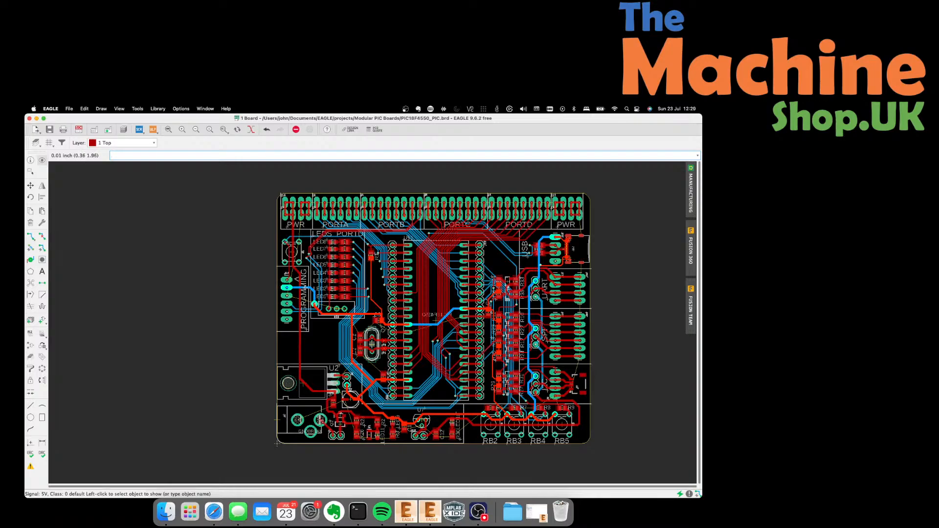
{"action": "scroll", "coordinate": [386, 430], "scroll_direction": "up", "scroll_amount": 6}
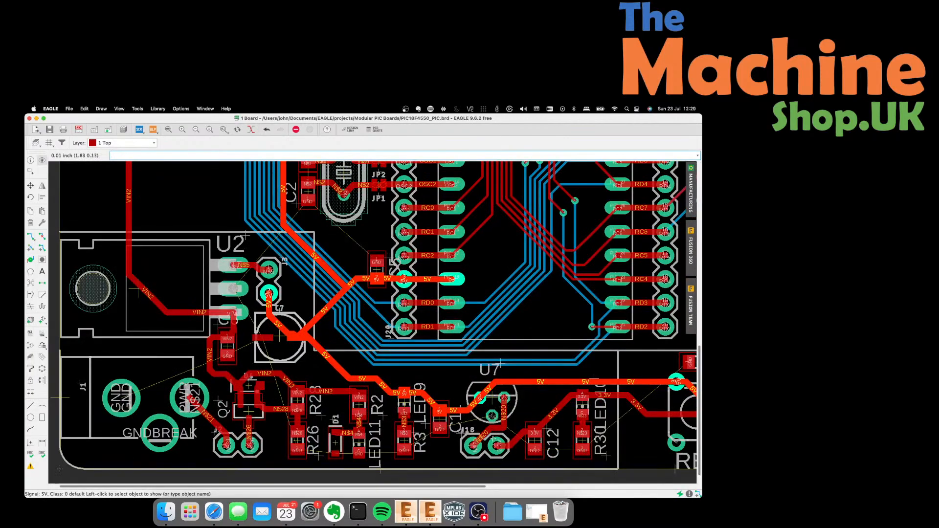
{"action": "scroll", "coordinate": [328, 412], "scroll_direction": "down", "scroll_amount": 4}
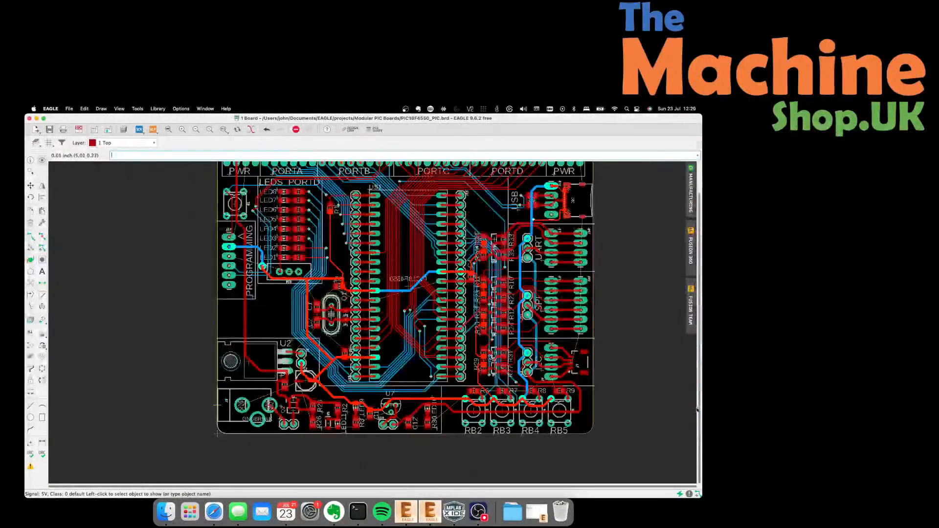
{"action": "scroll", "coordinate": [492, 396], "scroll_direction": "up", "scroll_amount": 3}
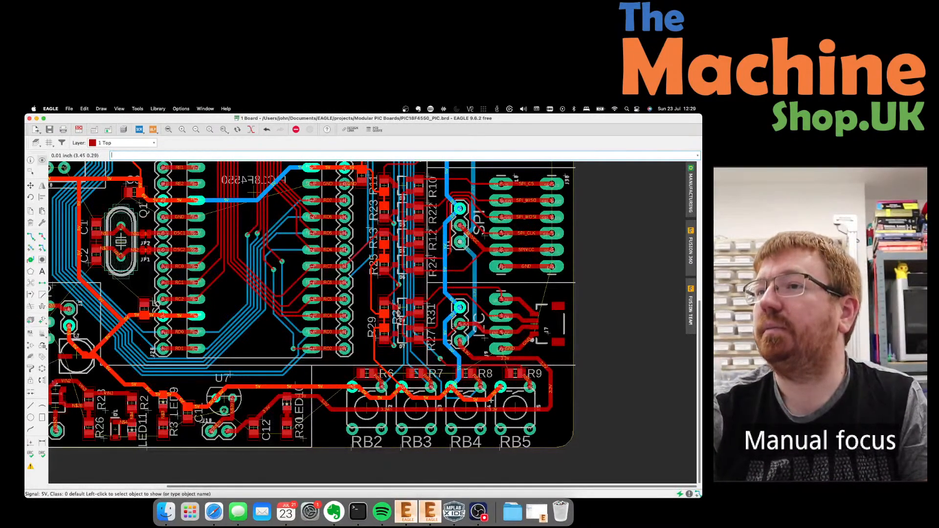
Zoom out to the full board and clear the 5V net highlight.
{"action": "scroll", "coordinate": [493, 413], "scroll_direction": "down", "scroll_amount": 1}
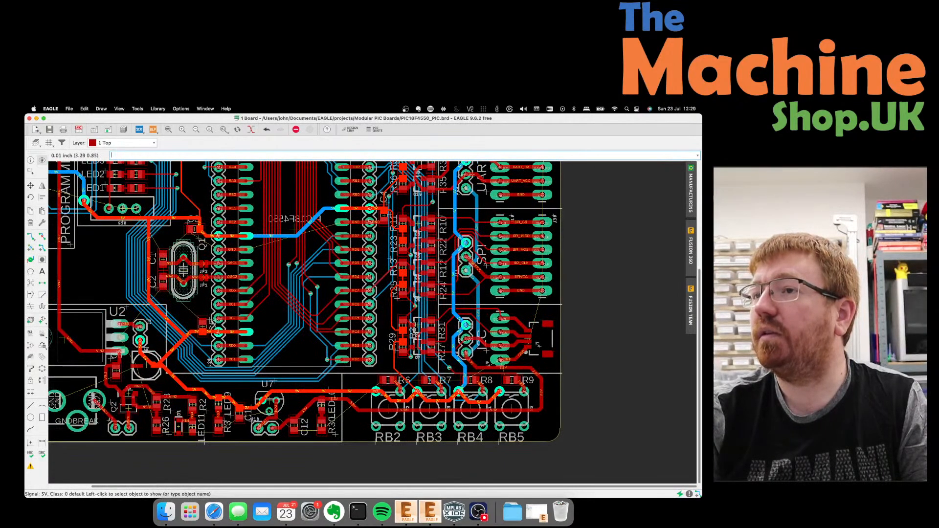
{"action": "scroll", "coordinate": [460, 359], "scroll_direction": "down", "scroll_amount": 3}
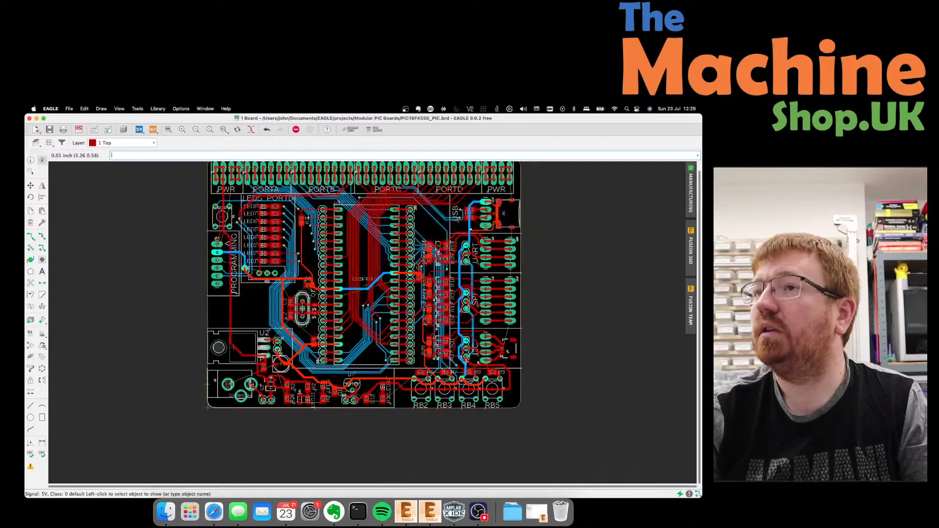
{"action": "scroll", "coordinate": [436, 192], "scroll_direction": "up", "scroll_amount": 3}
{"action": "scroll", "coordinate": [438, 188], "scroll_direction": "down", "scroll_amount": 3}
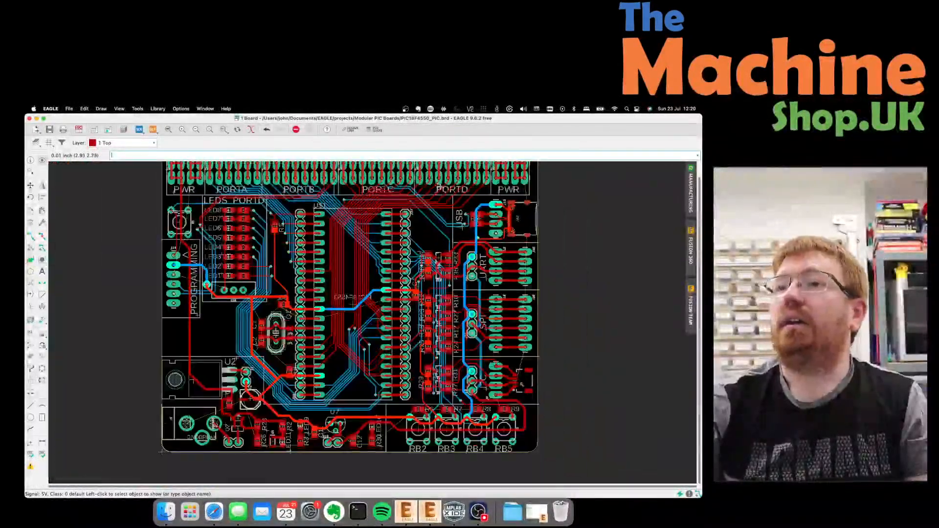
{"action": "type", "text": "\\\\\\"}
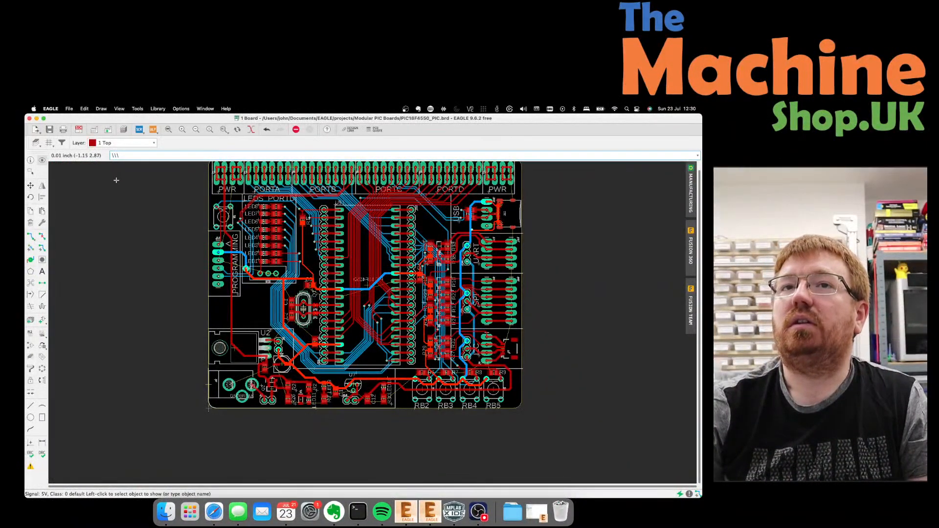
{"action": "left_click", "coordinate": [126, 199]}
{"action": "scroll", "coordinate": [163, 259], "scroll_direction": "down", "scroll_amount": 1}
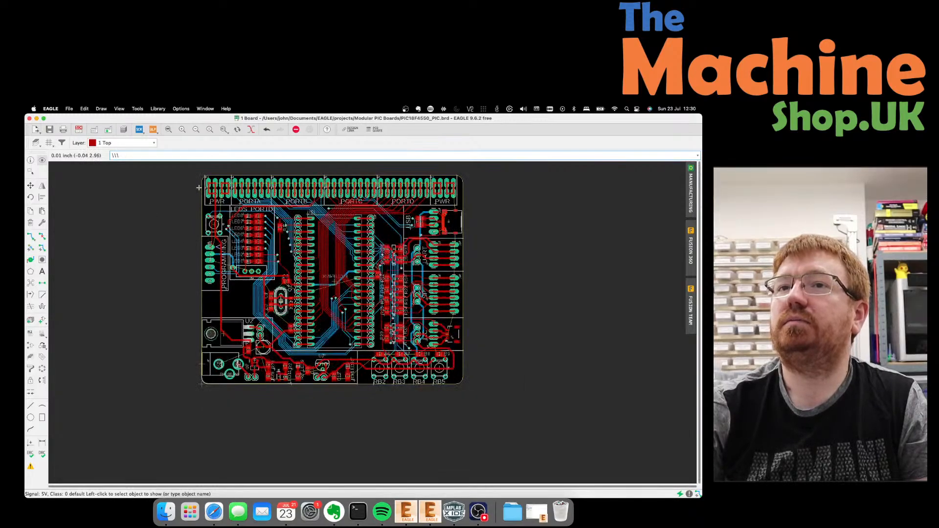
{"action": "scroll", "coordinate": [199, 187], "scroll_direction": "up", "scroll_amount": 4}
{"action": "scroll", "coordinate": [199, 187], "scroll_direction": "down", "scroll_amount": 1}
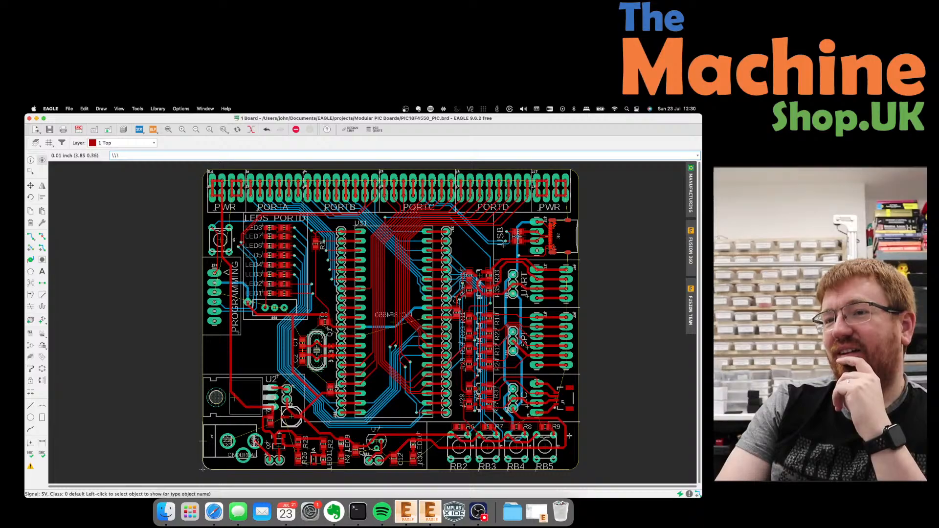
{"action": "scroll", "coordinate": [488, 455], "scroll_direction": "up", "scroll_amount": 3}
{"action": "scroll", "coordinate": [431, 453], "scroll_direction": "down", "scroll_amount": 5}
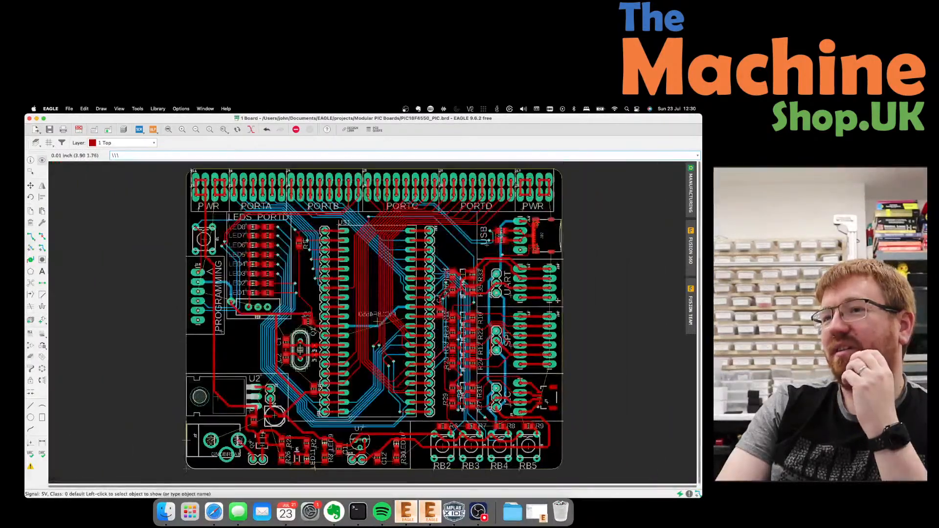
{"action": "scroll", "coordinate": [580, 287], "scroll_direction": "up", "scroll_amount": 6}
{"action": "scroll", "coordinate": [425, 209], "scroll_direction": "down", "scroll_amount": 2}
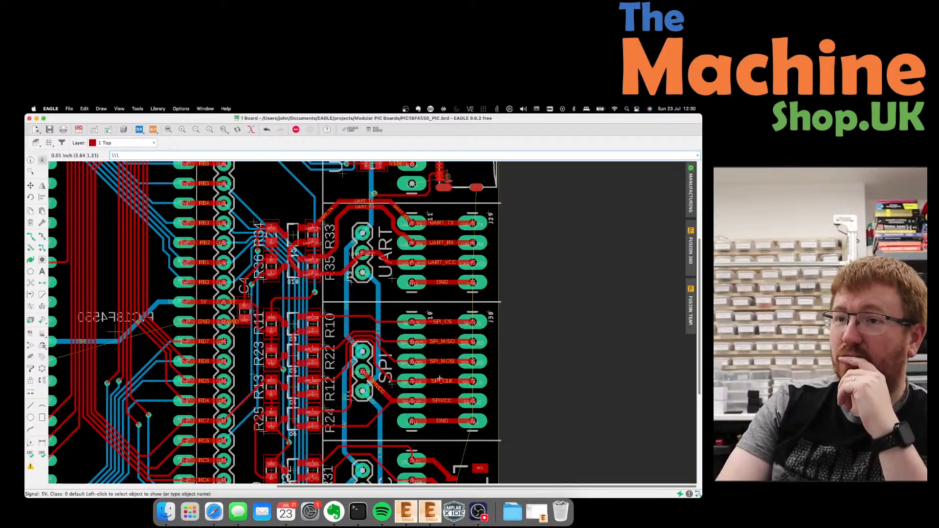
{"action": "scroll", "coordinate": [441, 394], "scroll_direction": "down", "scroll_amount": 1}
{"action": "scroll", "coordinate": [440, 393], "scroll_direction": "down", "scroll_amount": 2}
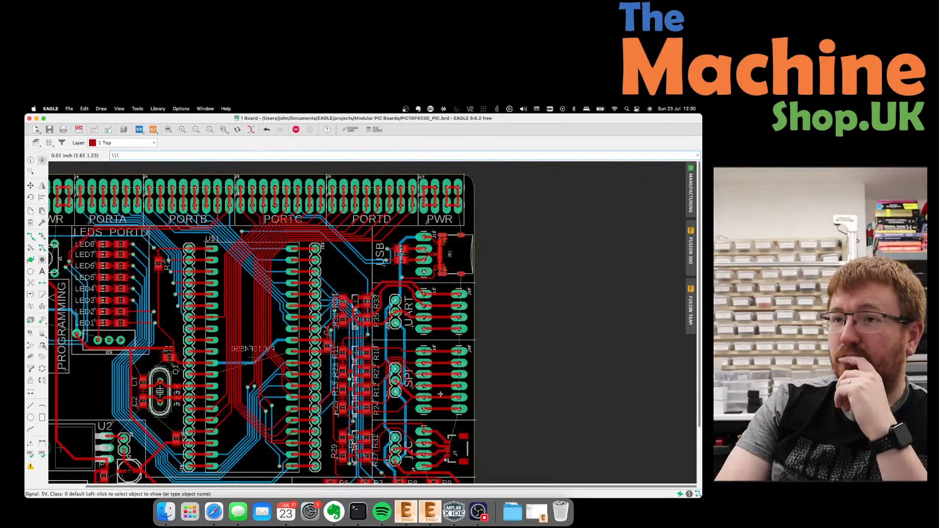
{"action": "scroll", "coordinate": [513, 296], "scroll_direction": "up", "scroll_amount": 3}
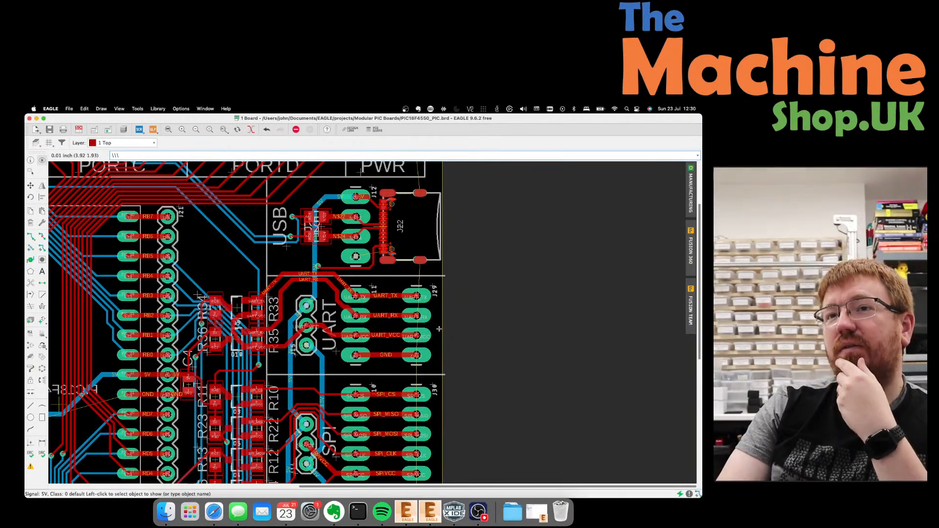
{"action": "scroll", "coordinate": [461, 327], "scroll_direction": "down", "scroll_amount": 4}
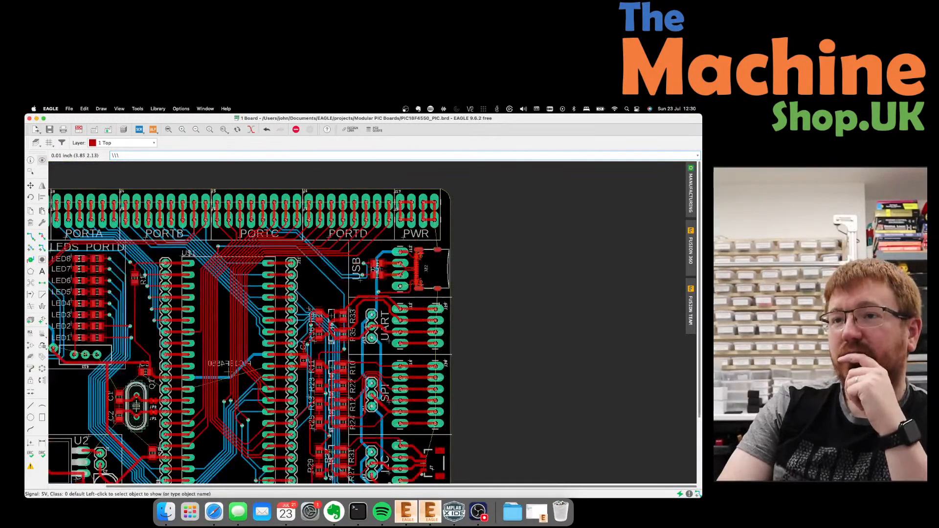
{"action": "scroll", "coordinate": [461, 328], "scroll_direction": "up", "scroll_amount": 2}
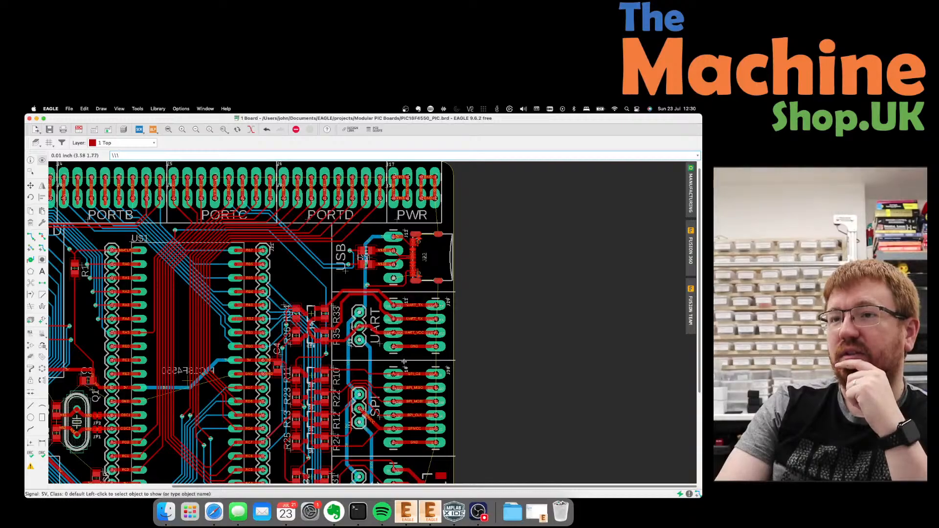
{"action": "scroll", "coordinate": [438, 308], "scroll_direction": "down", "scroll_amount": 1}
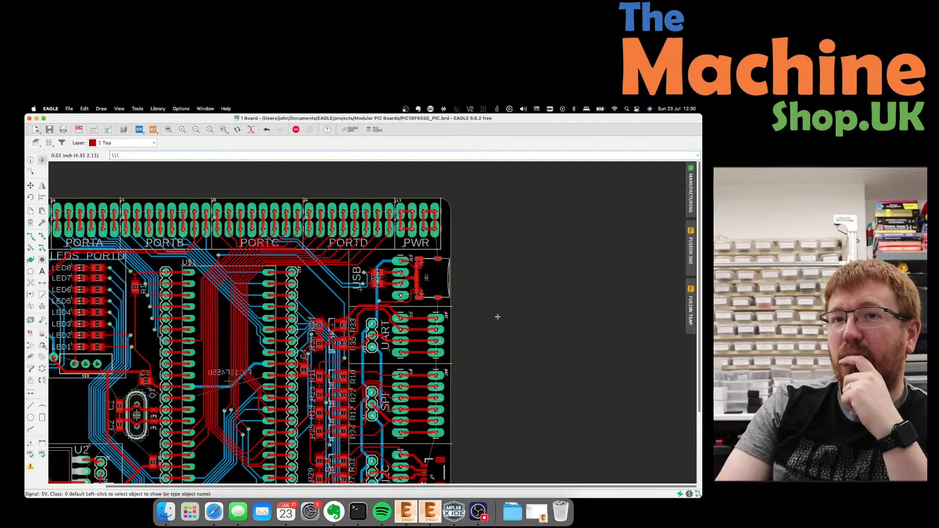
{"action": "scroll", "coordinate": [497, 317], "scroll_direction": "down", "scroll_amount": 1}
{"action": "scroll", "coordinate": [497, 317], "scroll_direction": "up", "scroll_amount": 1}
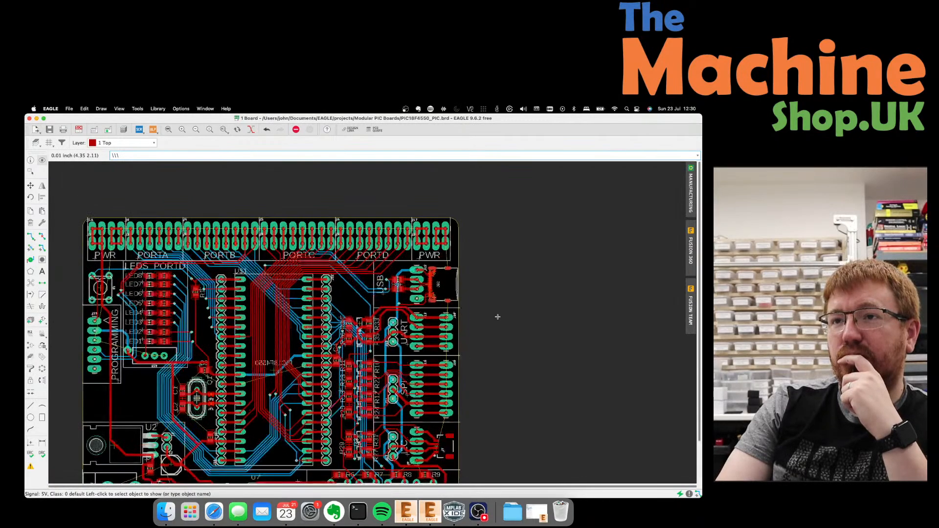
{"action": "scroll", "coordinate": [347, 192], "scroll_direction": "down", "scroll_amount": 1}
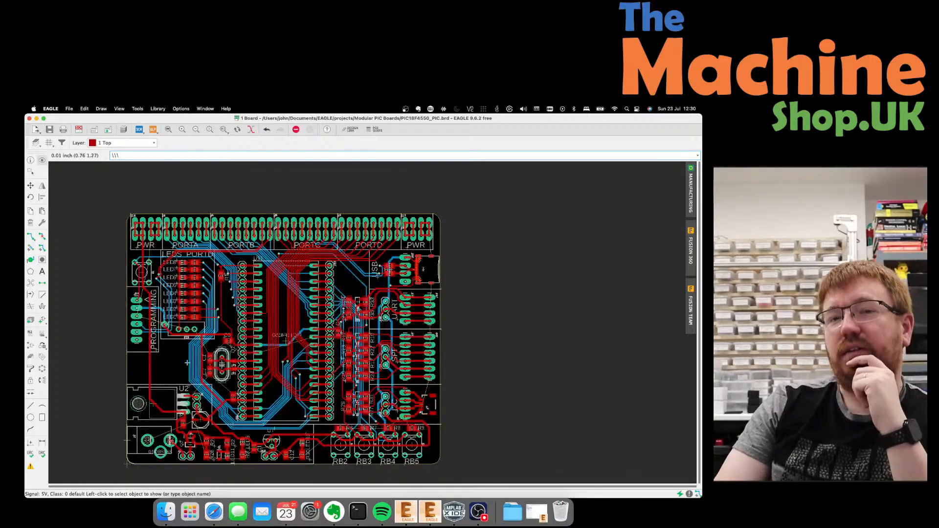
{"action": "scroll", "coordinate": [112, 474], "scroll_direction": "up", "scroll_amount": 1}
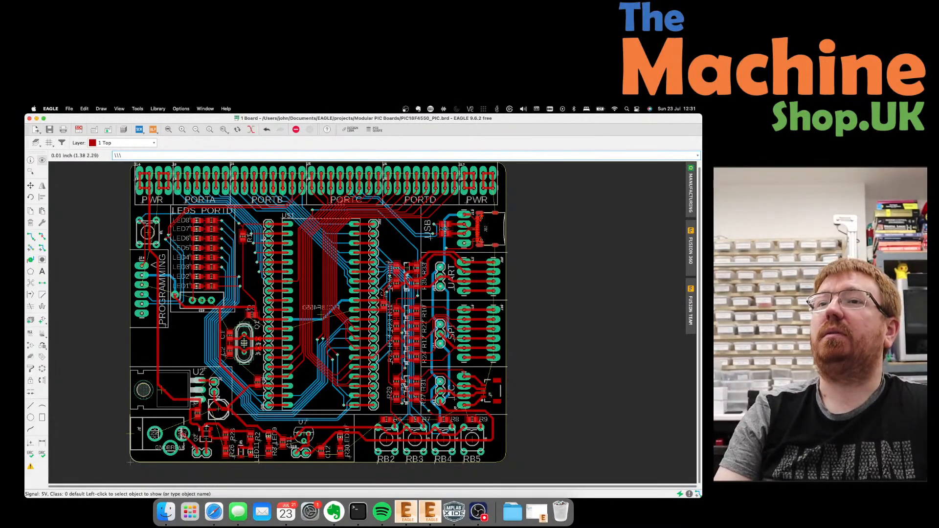
{"action": "scroll", "coordinate": [322, 188], "scroll_direction": "up", "scroll_amount": 7}
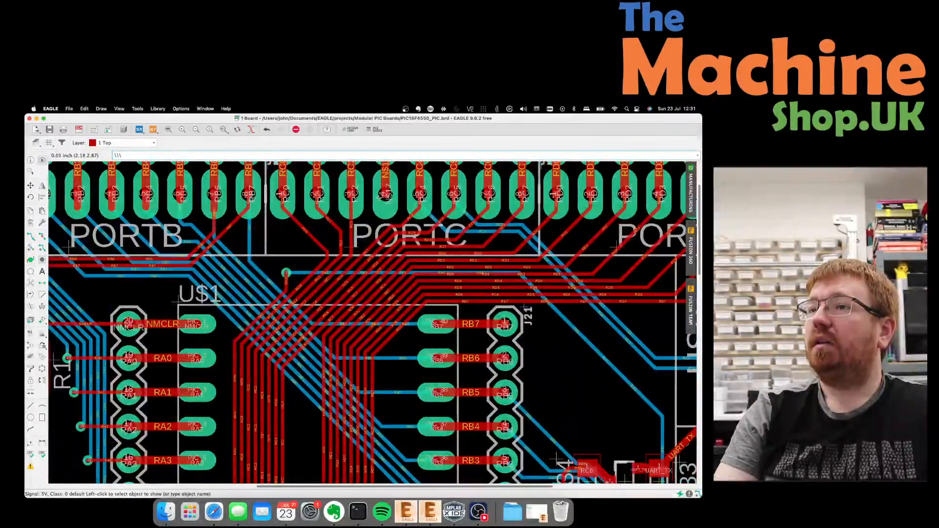
{"action": "scroll", "coordinate": [384, 195], "scroll_direction": "down", "scroll_amount": 4}
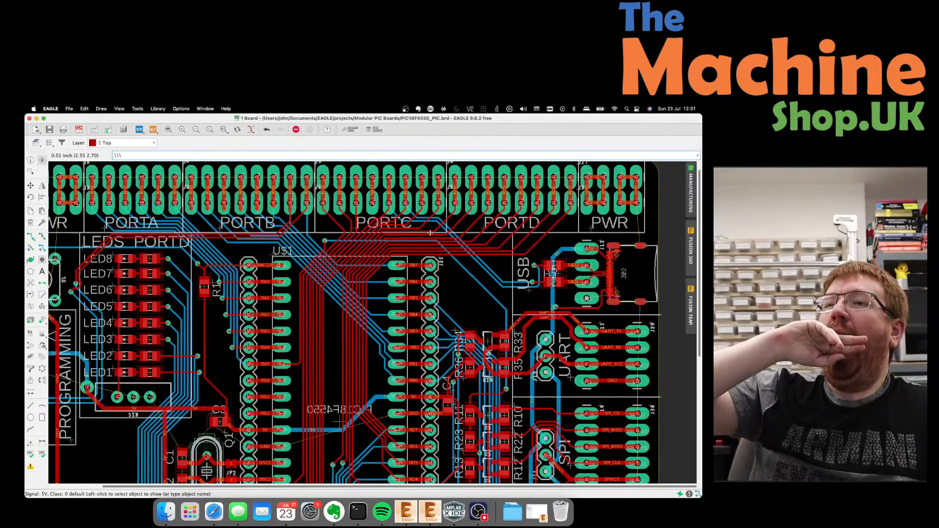
{"action": "scroll", "coordinate": [407, 208], "scroll_direction": "up", "scroll_amount": 5}
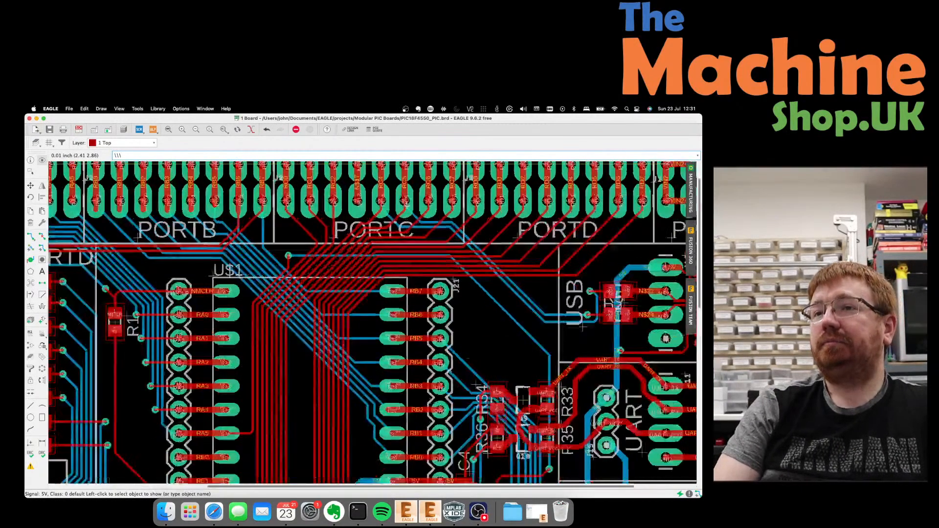
Highlight the RC5 net and shift the RC4 and RC5 trace segments slightly lower.
{"action": "left_click", "coordinate": [419, 232]}
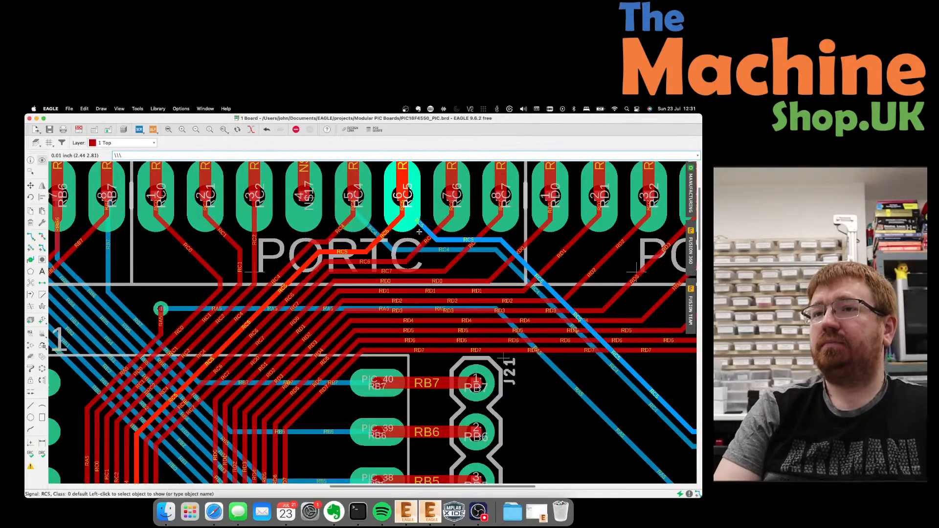
{"action": "left_click", "coordinate": [30, 186]}
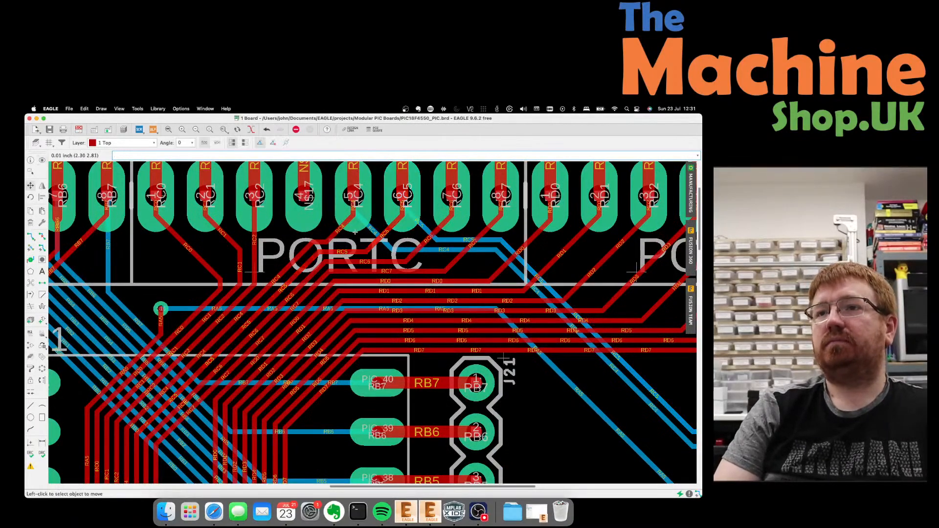
{"action": "left_click", "coordinate": [377, 235]}
{"action": "left_click", "coordinate": [364, 248]}
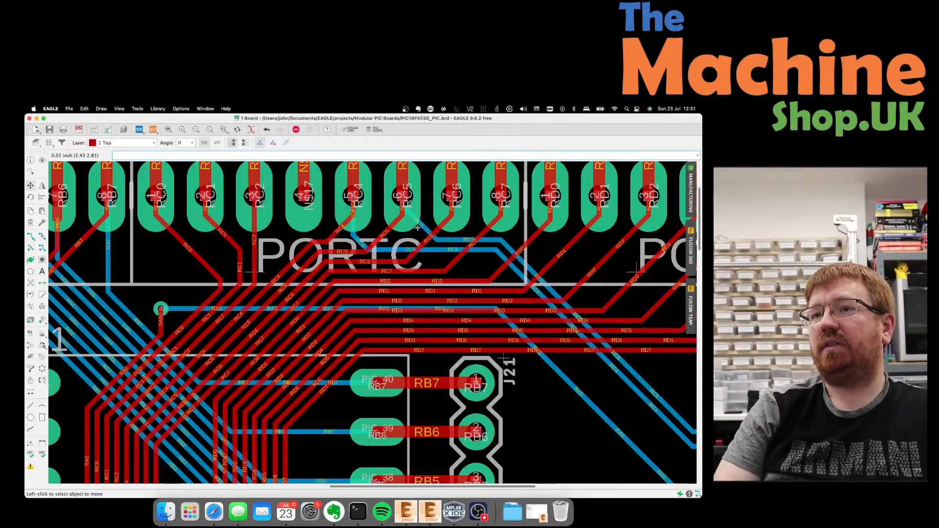
{"action": "left_click", "coordinate": [405, 239]}
{"action": "left_click", "coordinate": [406, 239]}
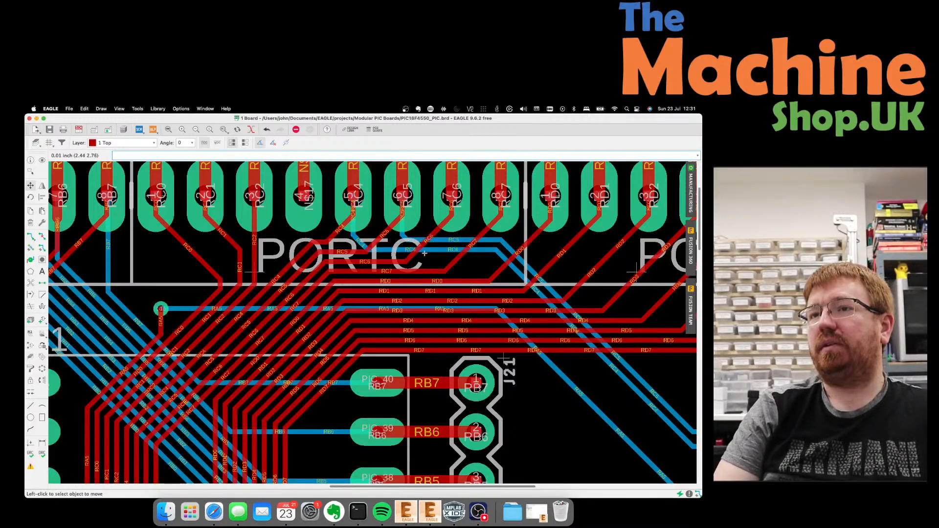
Drop the RC4 and RC5 segments further down, below the PORTC header.
{"action": "left_click", "coordinate": [424, 250]}
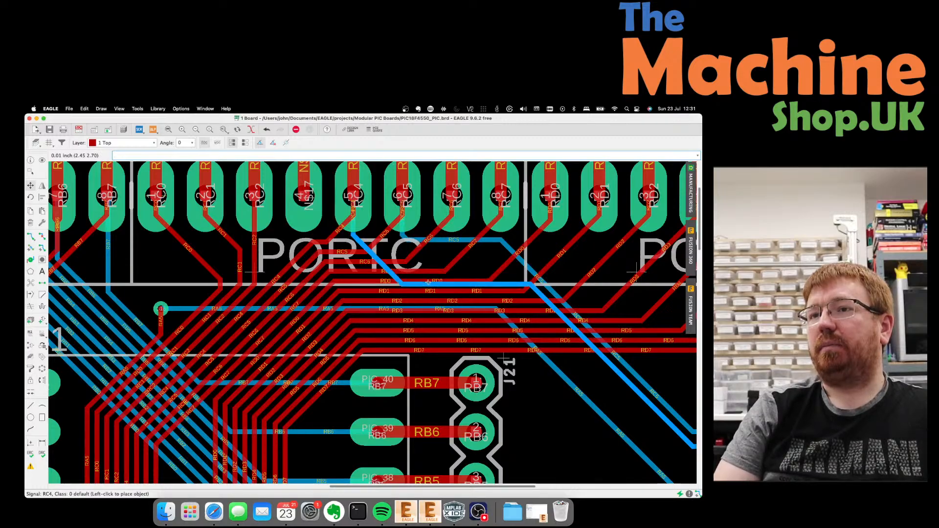
{"action": "left_click", "coordinate": [428, 282]}
{"action": "left_click", "coordinate": [446, 240]}
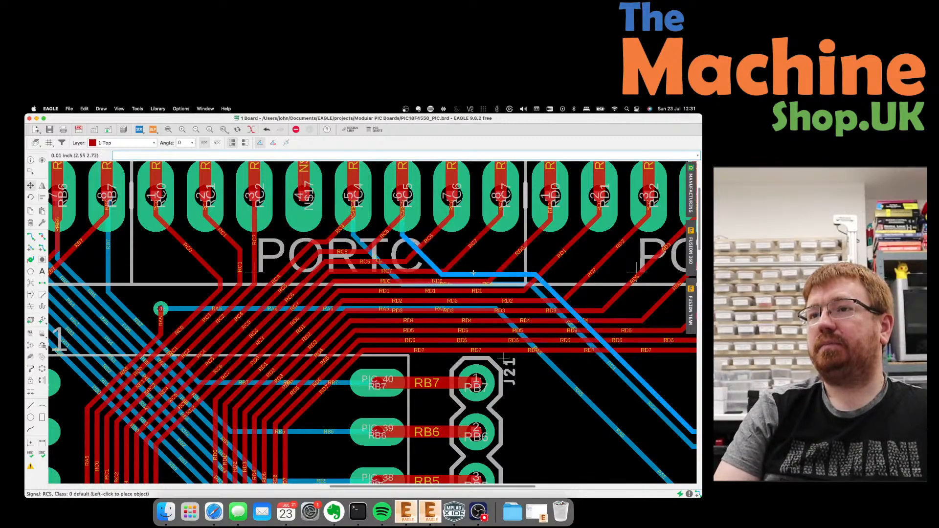
{"action": "left_click", "coordinate": [473, 273]}
{"action": "scroll", "coordinate": [394, 233], "scroll_direction": "down", "scroll_amount": 5}
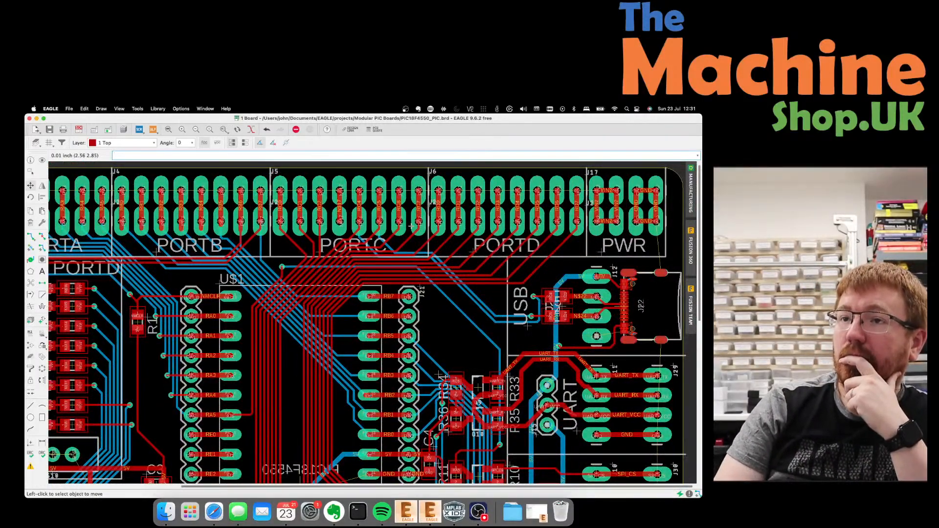
{"action": "scroll", "coordinate": [534, 243], "scroll_direction": "down", "scroll_amount": 1}
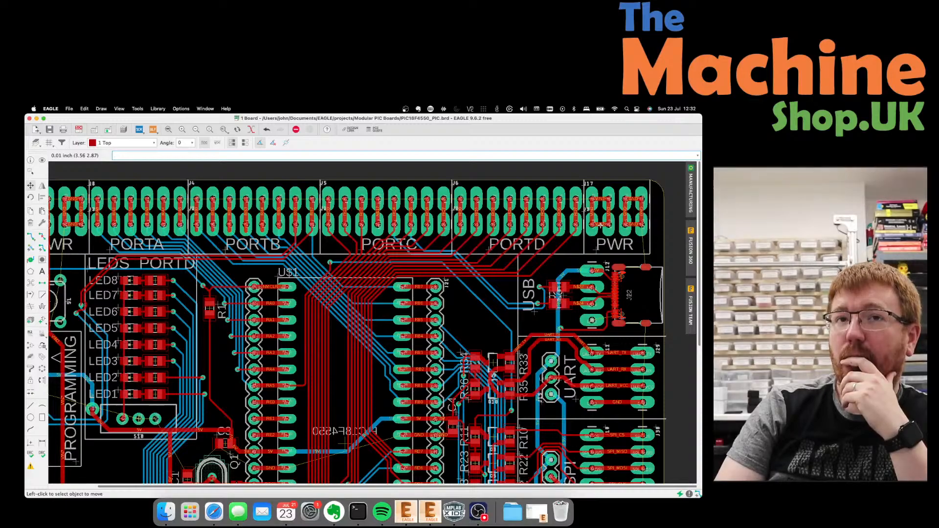
{"action": "scroll", "coordinate": [599, 225], "scroll_direction": "down", "scroll_amount": 1}
{"action": "scroll", "coordinate": [600, 225], "scroll_direction": "up", "scroll_amount": 1}
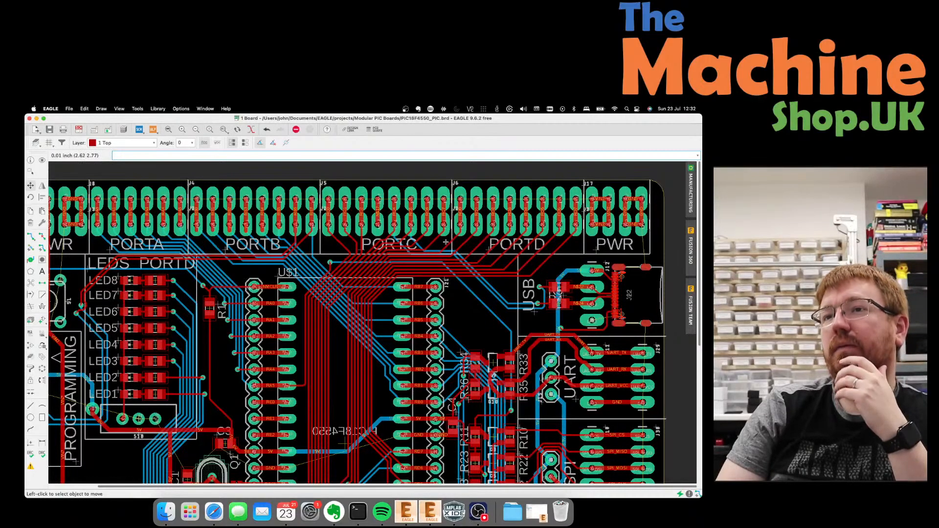
{"action": "scroll", "coordinate": [446, 242], "scroll_direction": "up", "scroll_amount": 3}
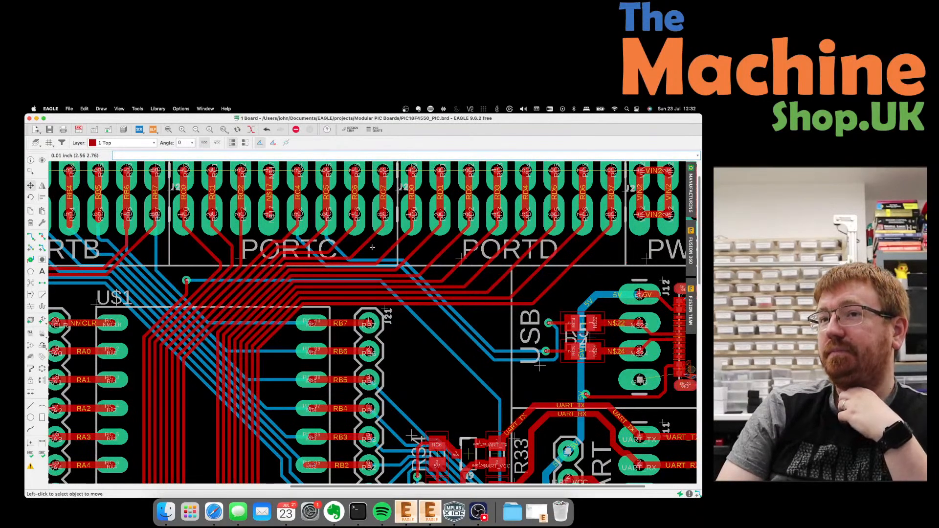
{"action": "scroll", "coordinate": [283, 255], "scroll_direction": "down", "scroll_amount": 2}
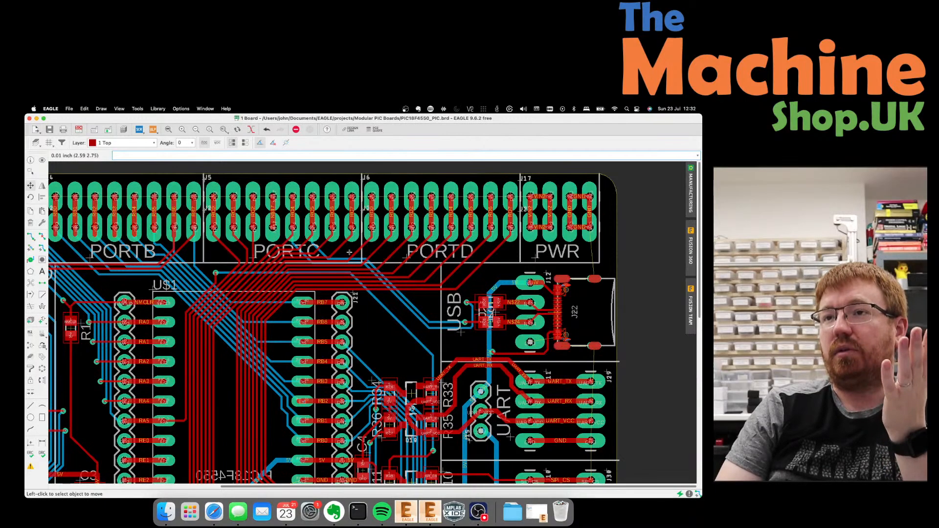
{"action": "scroll", "coordinate": [349, 252], "scroll_direction": "down", "scroll_amount": 2}
{"action": "scroll", "coordinate": [122, 293], "scroll_direction": "up", "scroll_amount": 1}
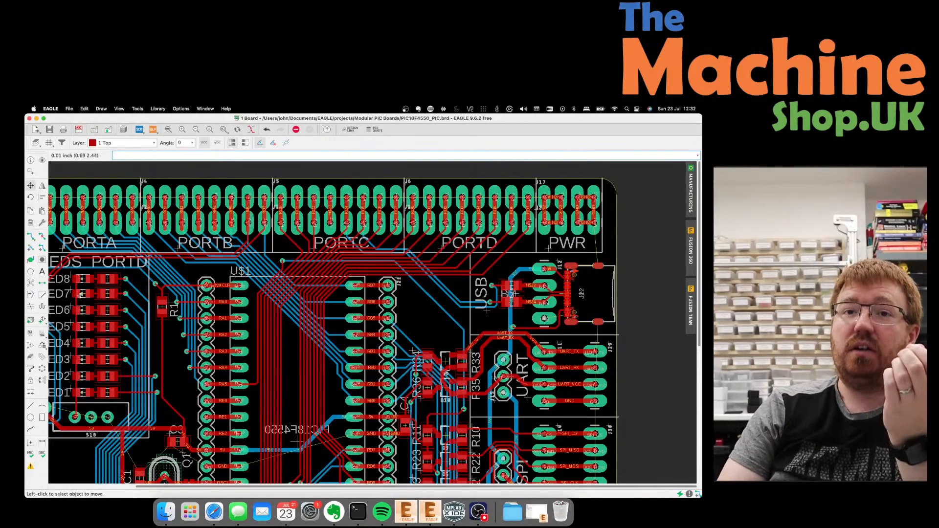
{"action": "scroll", "coordinate": [80, 295], "scroll_direction": "up", "scroll_amount": 3}
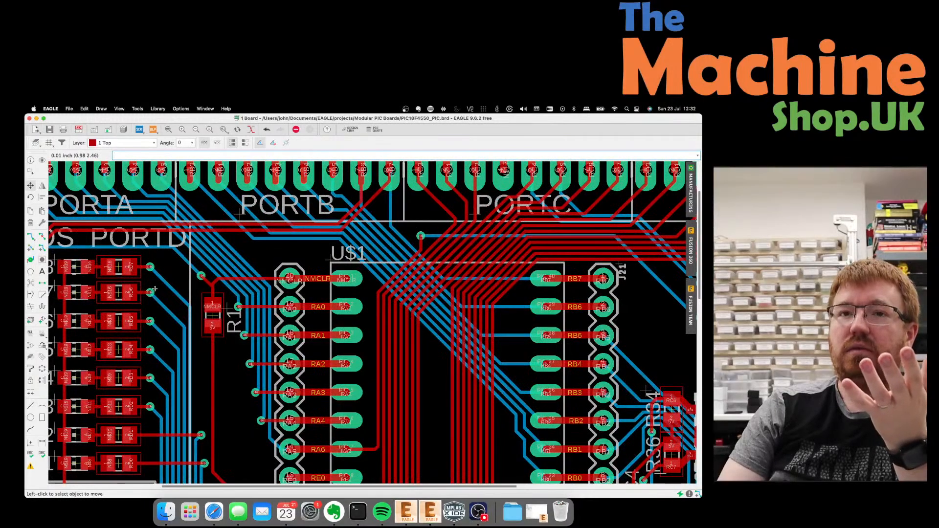
{"action": "scroll", "coordinate": [154, 289], "scroll_direction": "down", "scroll_amount": 1}
{"action": "scroll", "coordinate": [154, 289], "scroll_direction": "down", "scroll_amount": 2}
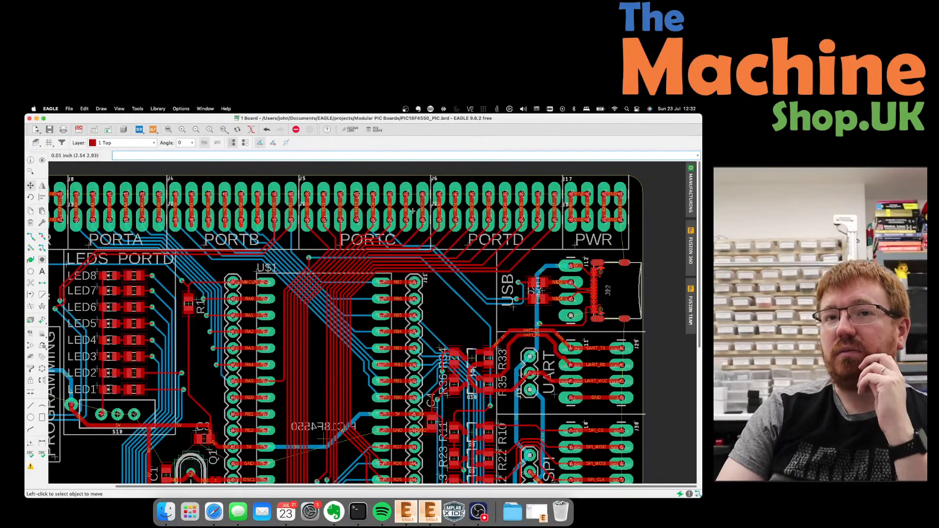
{"action": "scroll", "coordinate": [413, 211], "scroll_direction": "down", "scroll_amount": 3}
{"action": "scroll", "coordinate": [410, 225], "scroll_direction": "up", "scroll_amount": 6}
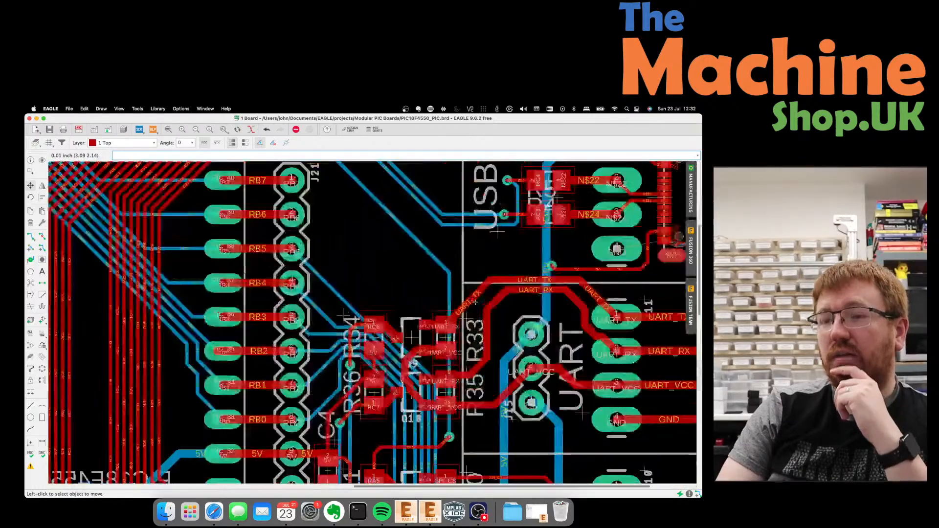
{"action": "scroll", "coordinate": [410, 236], "scroll_direction": "down", "scroll_amount": 3}
{"action": "scroll", "coordinate": [409, 236], "scroll_direction": "up", "scroll_amount": 2}
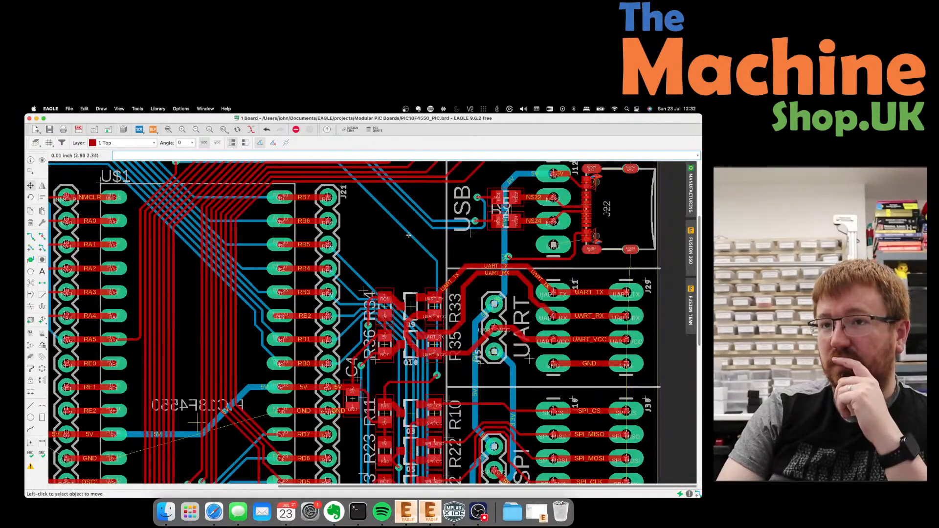
{"action": "scroll", "coordinate": [408, 235], "scroll_direction": "up", "scroll_amount": 2}
{"action": "scroll", "coordinate": [408, 234], "scroll_direction": "down", "scroll_amount": 1}
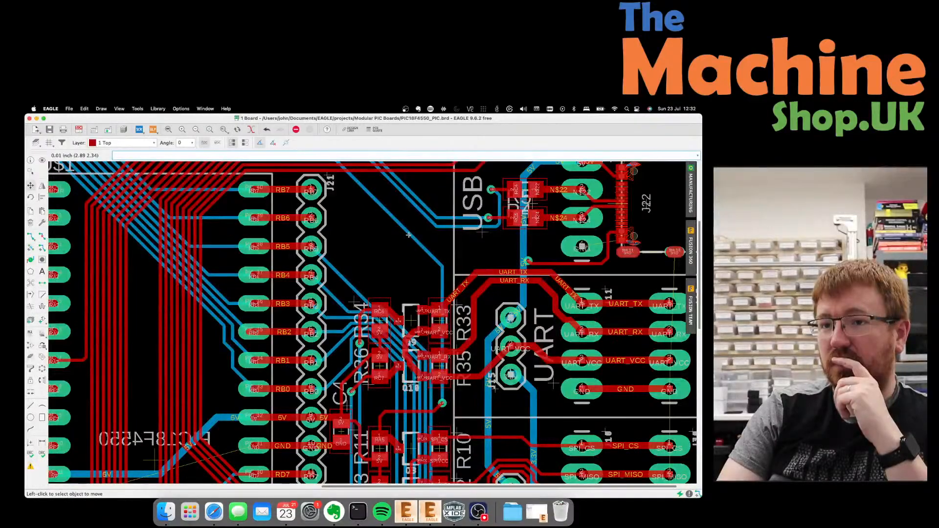
{"action": "scroll", "coordinate": [411, 205], "scroll_direction": "down", "scroll_amount": 3}
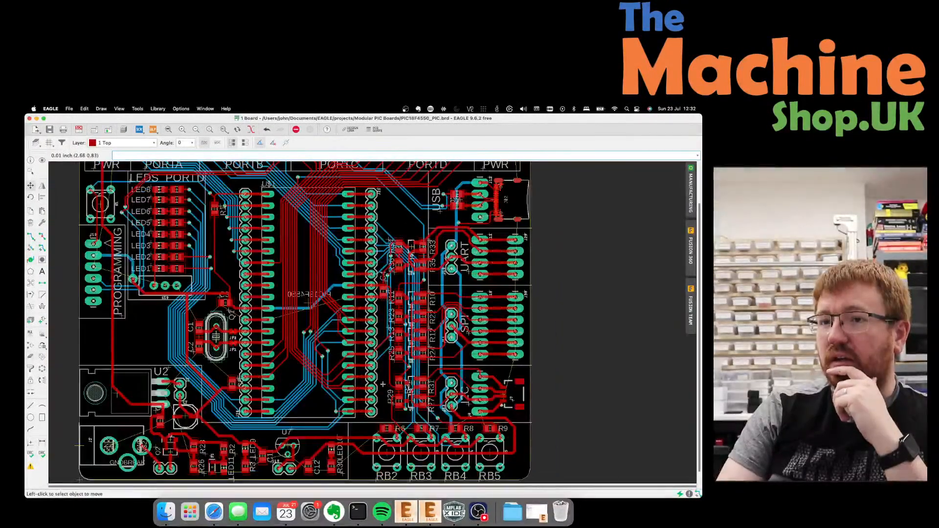
{"action": "scroll", "coordinate": [271, 263], "scroll_direction": "up", "scroll_amount": 2}
{"action": "scroll", "coordinate": [392, 396], "scroll_direction": "up", "scroll_amount": 2}
{"action": "scroll", "coordinate": [396, 393], "scroll_direction": "down", "scroll_amount": 3}
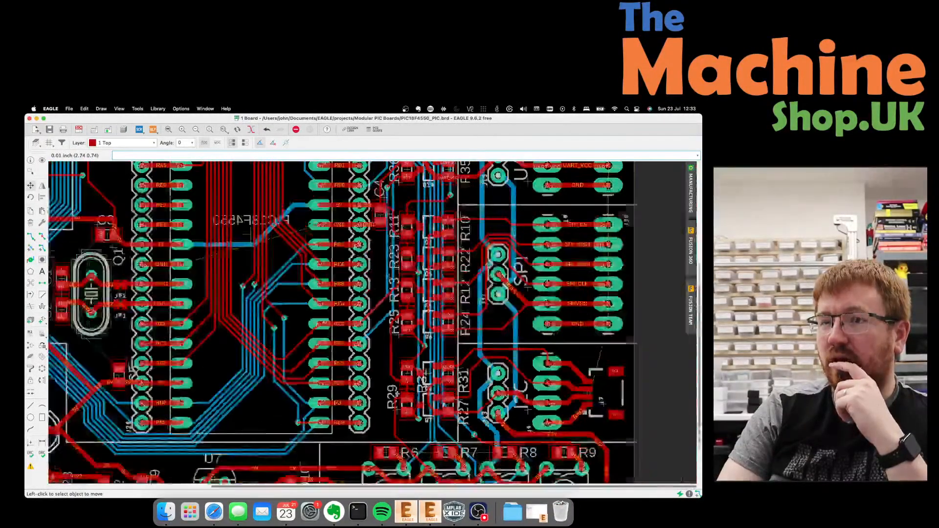
{"action": "scroll", "coordinate": [398, 394], "scroll_direction": "down", "scroll_amount": 1}
{"action": "scroll", "coordinate": [387, 181], "scroll_direction": "down", "scroll_amount": 1}
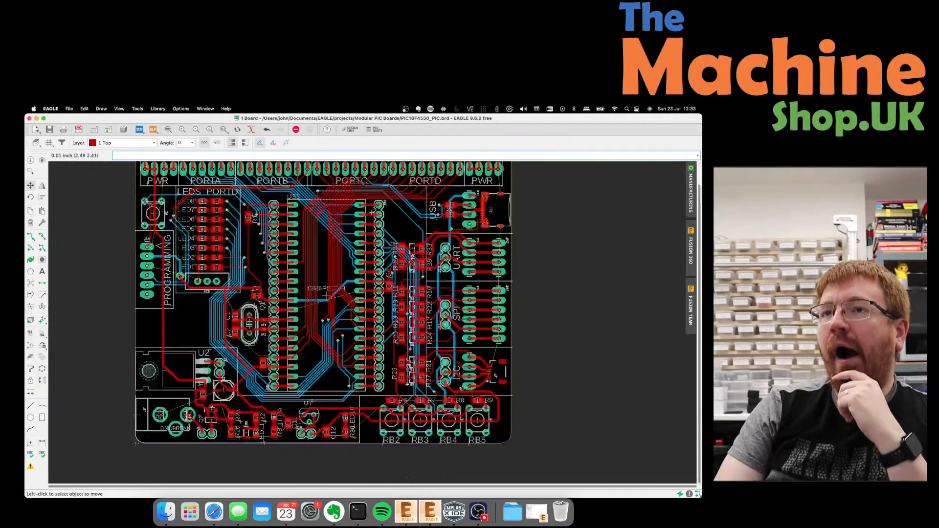
{"action": "scroll", "coordinate": [388, 183], "scroll_direction": "up", "scroll_amount": 3}
{"action": "scroll", "coordinate": [394, 194], "scroll_direction": "down", "scroll_amount": 2}
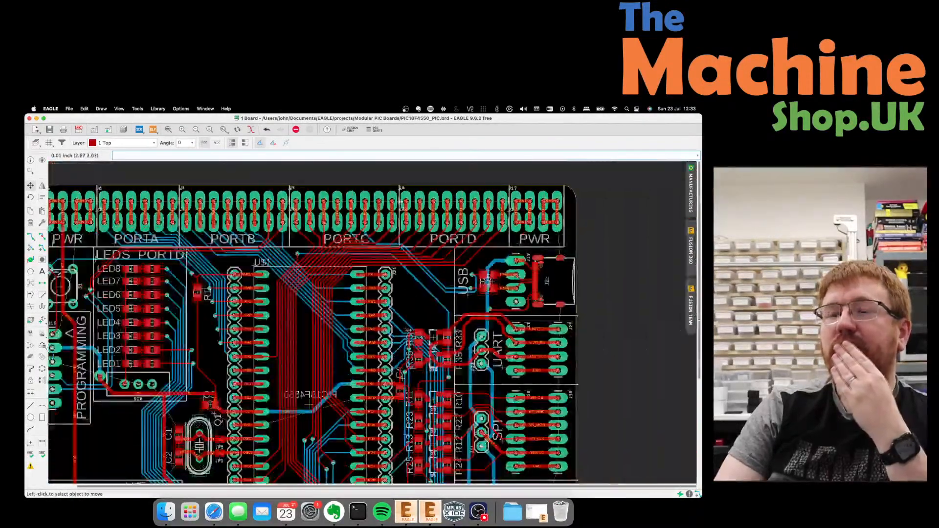
{"action": "scroll", "coordinate": [399, 200], "scroll_direction": "up", "scroll_amount": 2}
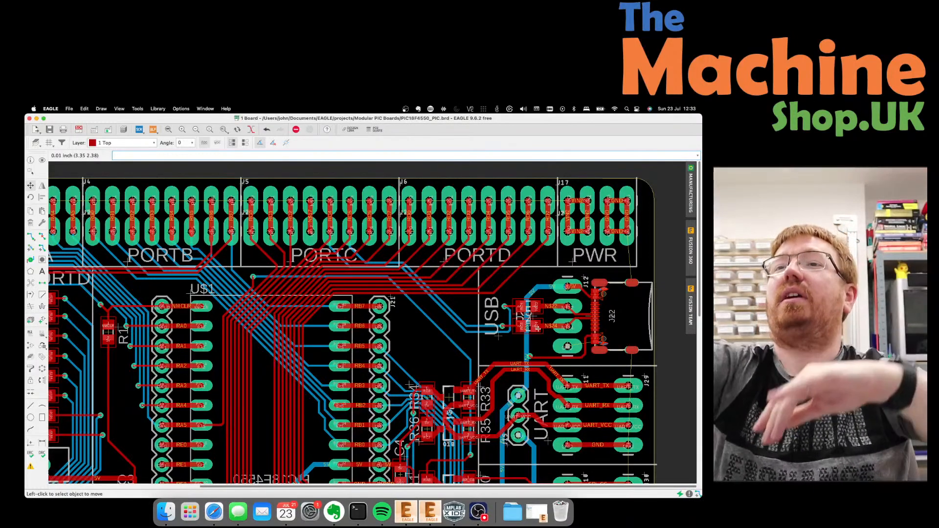
{"action": "scroll", "coordinate": [538, 328], "scroll_direction": "down", "scroll_amount": 2}
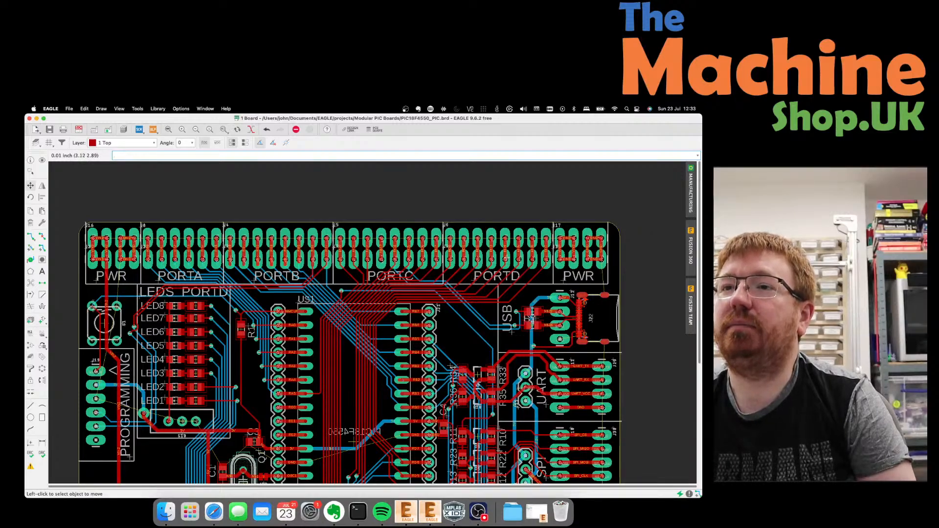
{"action": "scroll", "coordinate": [425, 219], "scroll_direction": "down", "scroll_amount": 2}
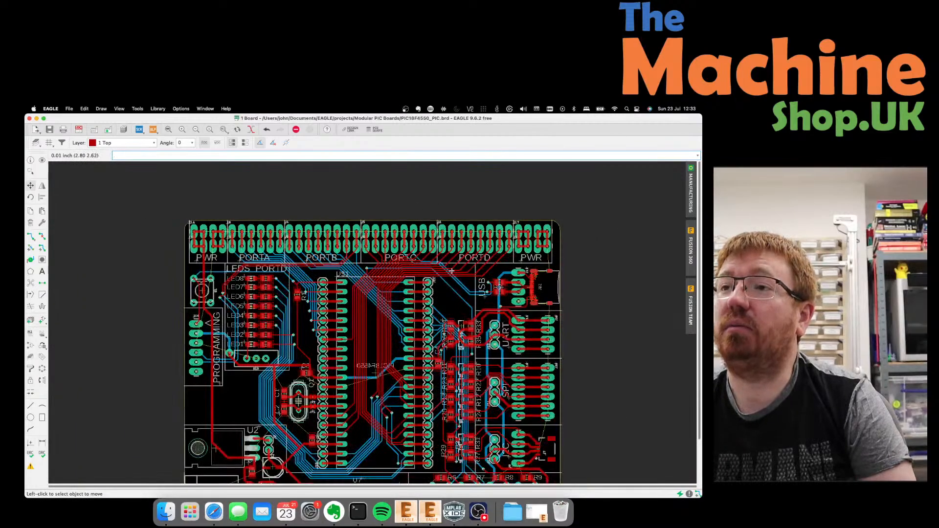
{"action": "scroll", "coordinate": [569, 224], "scroll_direction": "up", "scroll_amount": 3}
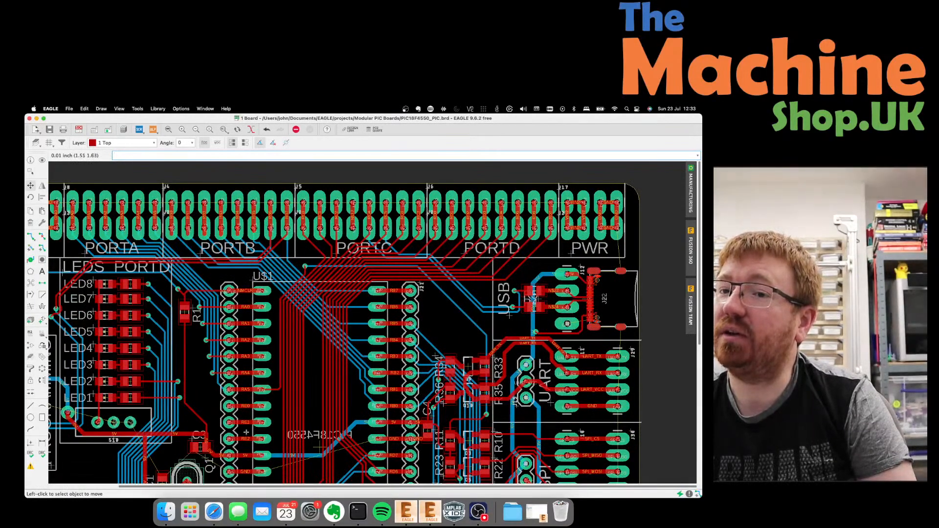
{"action": "scroll", "coordinate": [236, 427], "scroll_direction": "up", "scroll_amount": 1}
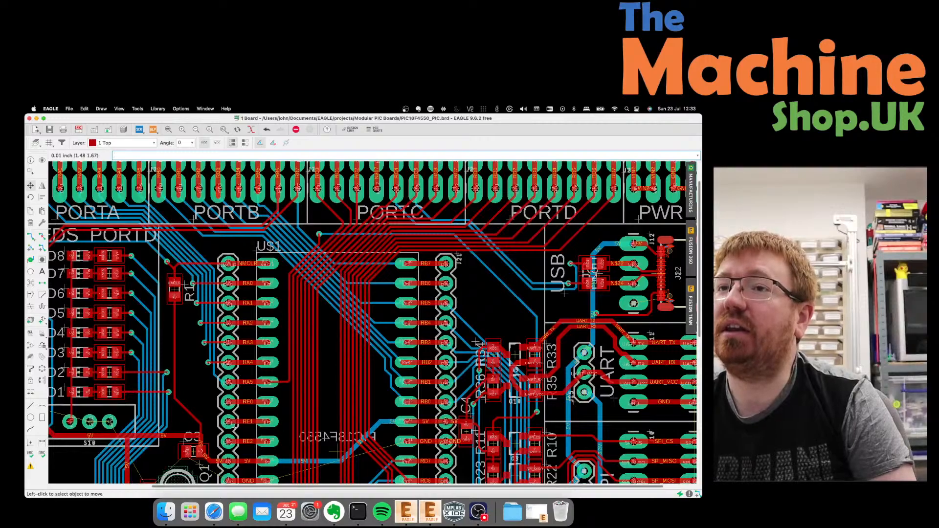
{"action": "scroll", "coordinate": [235, 426], "scroll_direction": "down", "scroll_amount": 2}
{"action": "scroll", "coordinate": [234, 426], "scroll_direction": "up", "scroll_amount": 1}
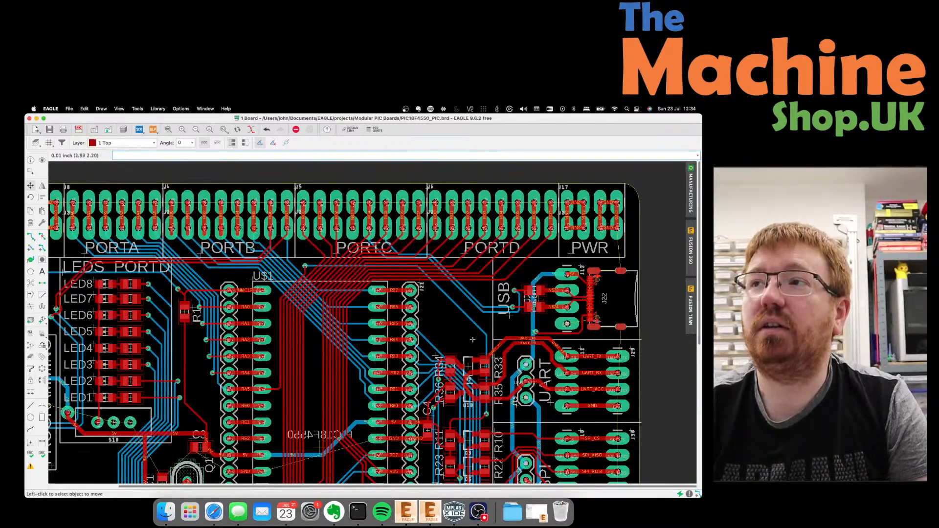
{"action": "scroll", "coordinate": [447, 329], "scroll_direction": "down", "scroll_amount": 2}
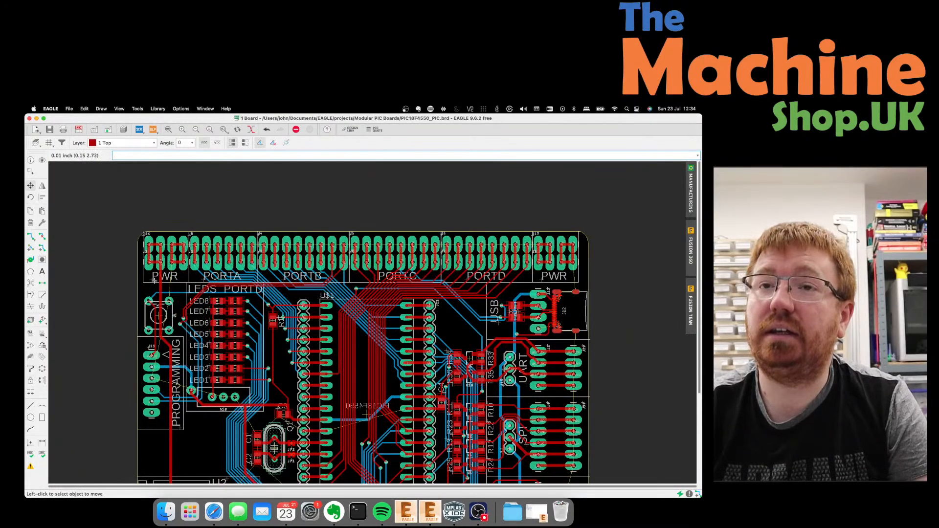
{"action": "scroll", "coordinate": [155, 298], "scroll_direction": "up", "scroll_amount": 3}
{"action": "scroll", "coordinate": [154, 297], "scroll_direction": "down", "scroll_amount": 1}
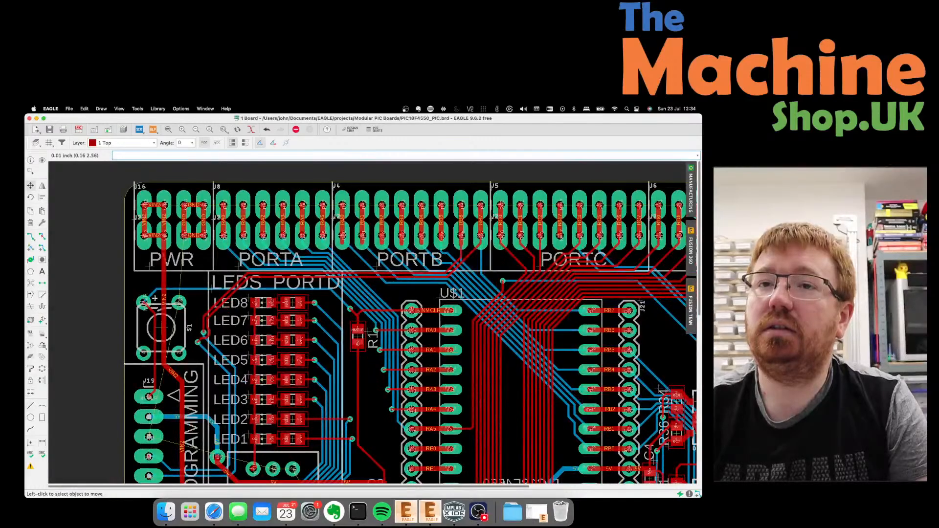
{"action": "scroll", "coordinate": [155, 298], "scroll_direction": "down", "scroll_amount": 3}
{"action": "scroll", "coordinate": [154, 298], "scroll_direction": "up", "scroll_amount": 2}
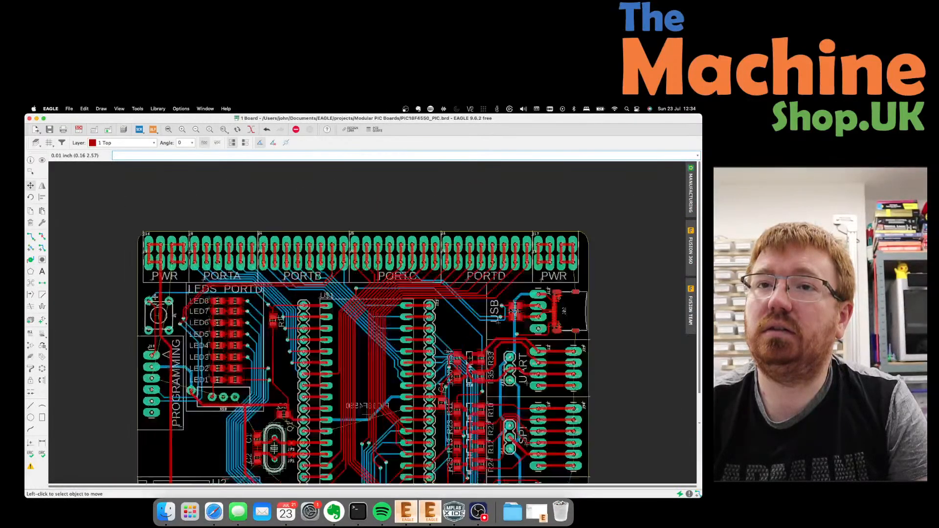
{"action": "scroll", "coordinate": [161, 272], "scroll_direction": "down", "scroll_amount": 1}
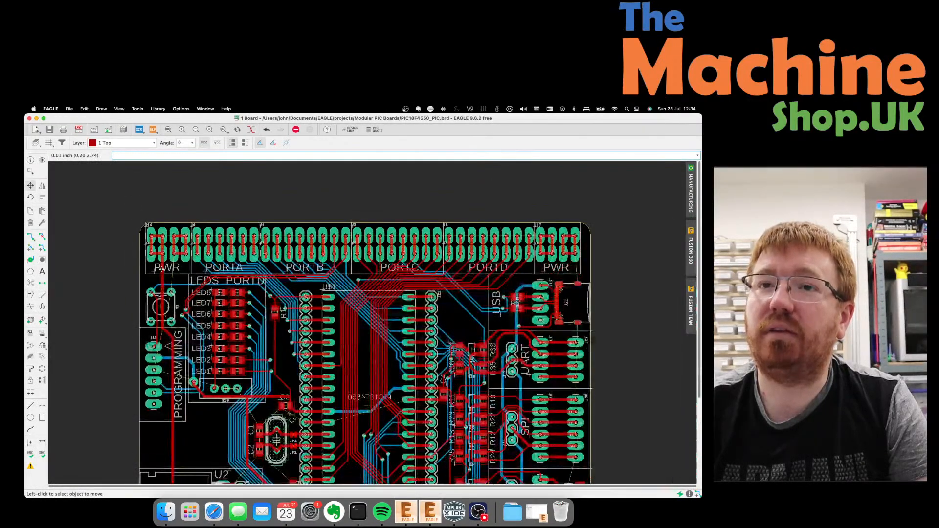
{"action": "scroll", "coordinate": [161, 268], "scroll_direction": "up", "scroll_amount": 2}
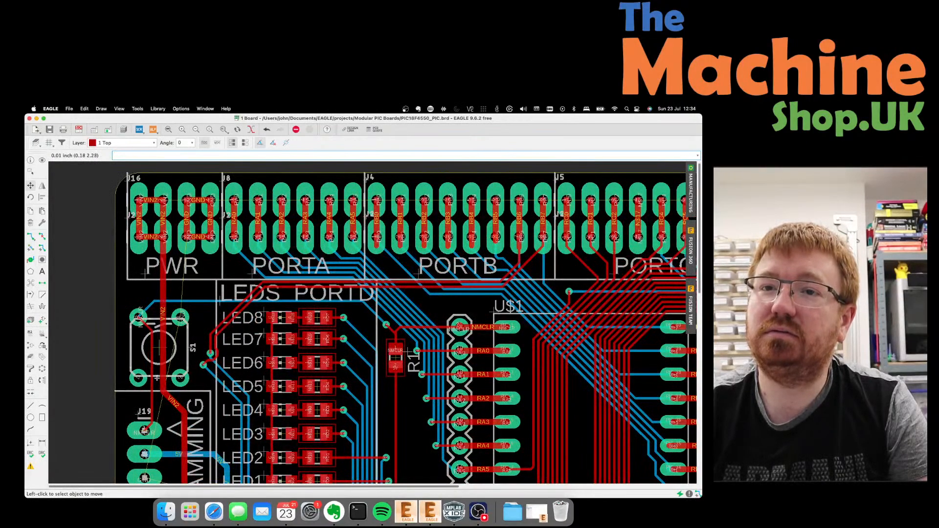
{"action": "scroll", "coordinate": [163, 377], "scroll_direction": "up", "scroll_amount": 2}
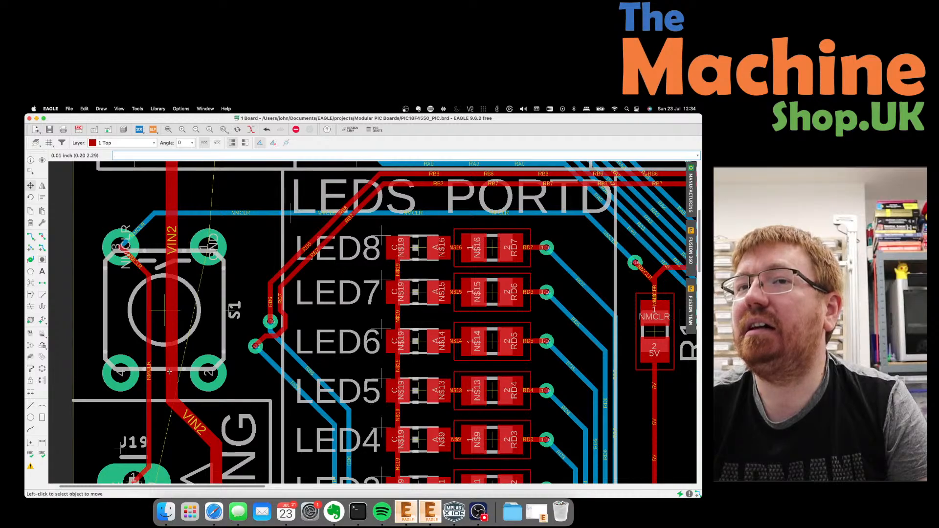
{"action": "scroll", "coordinate": [182, 309], "scroll_direction": "down", "scroll_amount": 2}
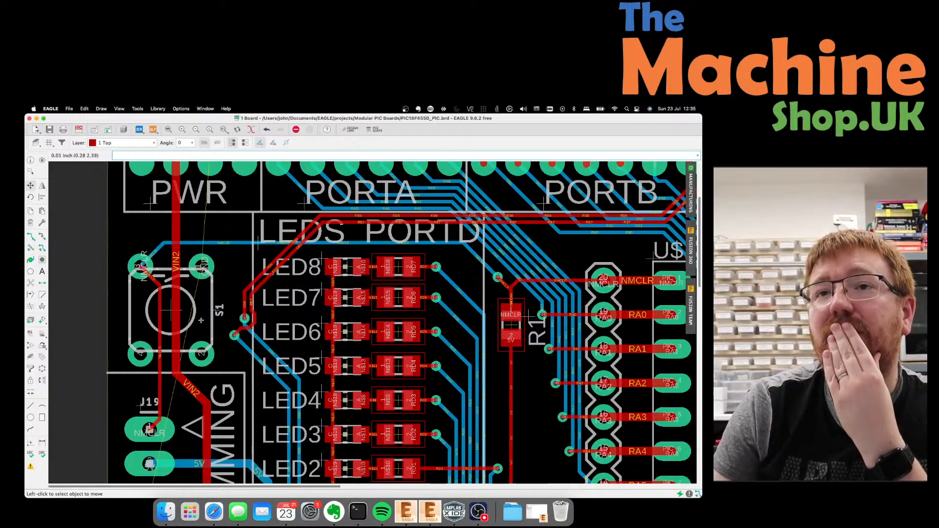
{"action": "scroll", "coordinate": [141, 352], "scroll_direction": "down", "scroll_amount": 3}
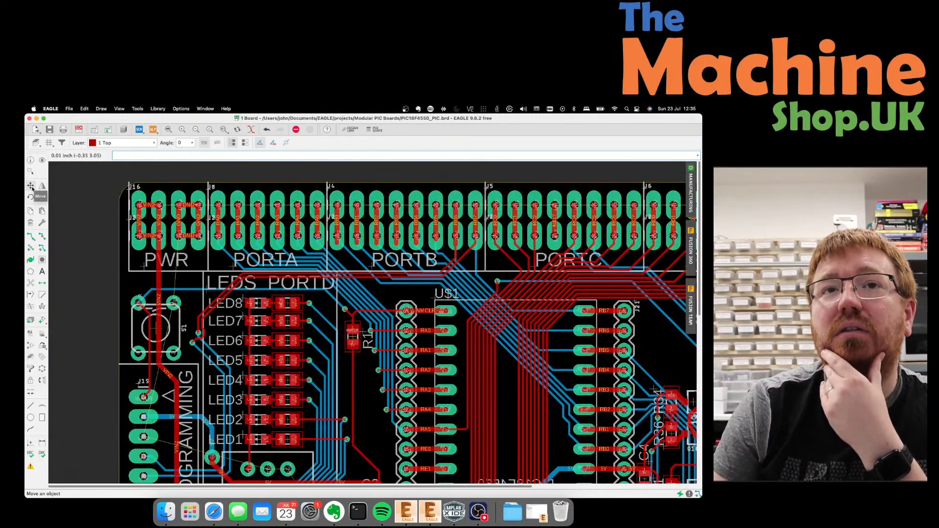
Shift the reset switch S1 slightly to the right.
{"action": "left_click", "coordinate": [155, 328]}
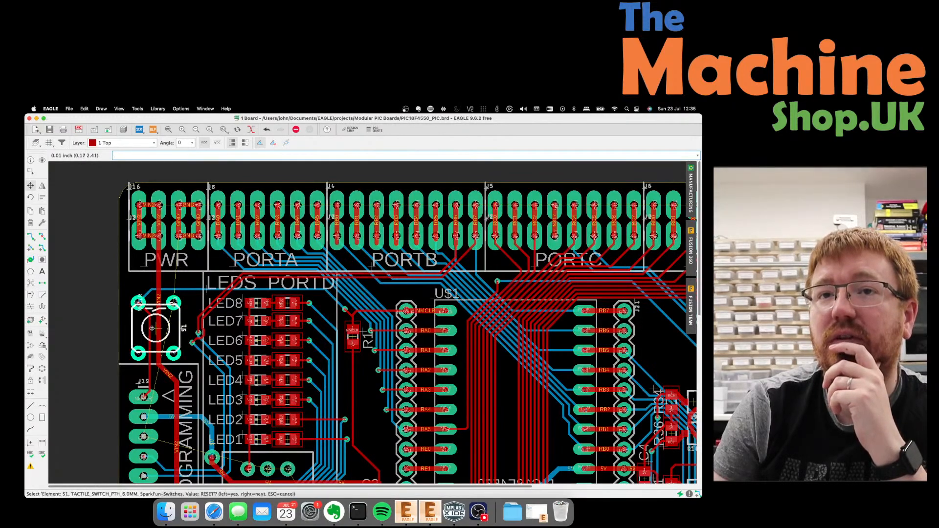
{"action": "left_click", "coordinate": [150, 328]}
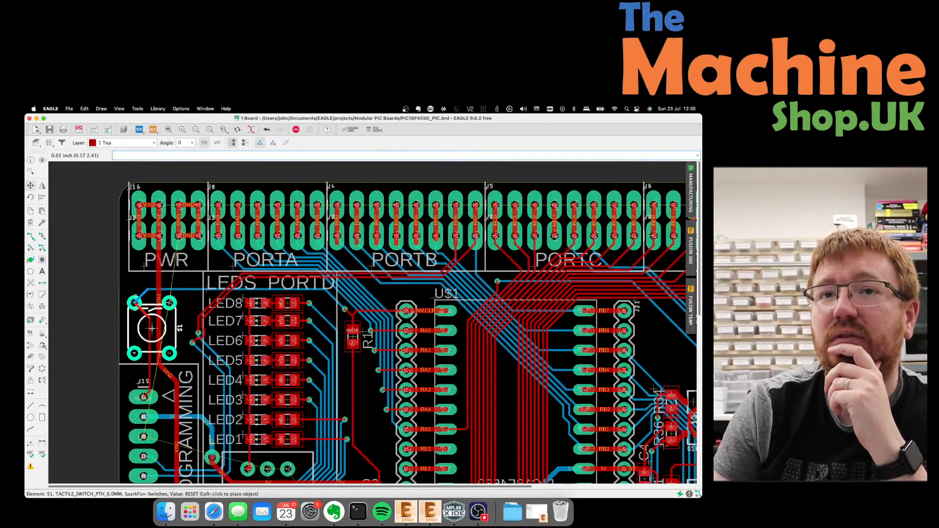
{"action": "left_click", "coordinate": [154, 327]}
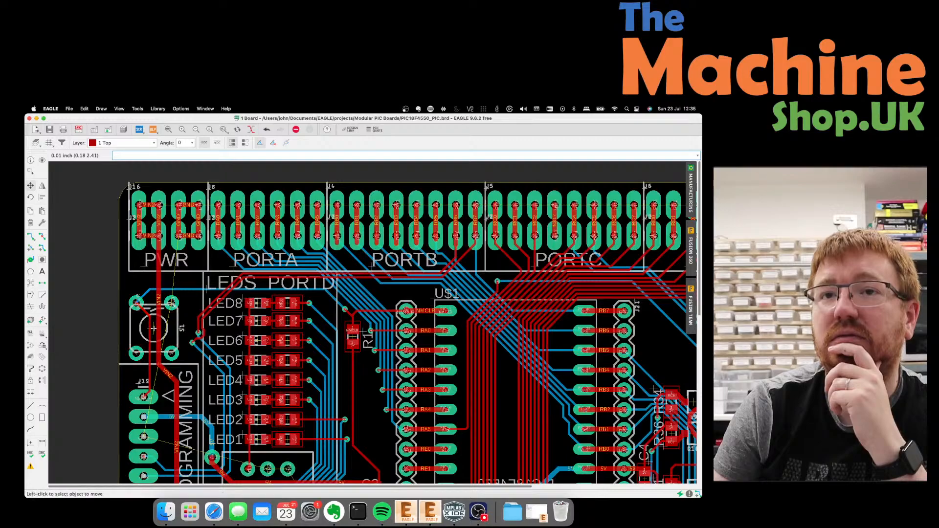
{"action": "scroll", "coordinate": [180, 337], "scroll_direction": "up", "scroll_amount": 3}
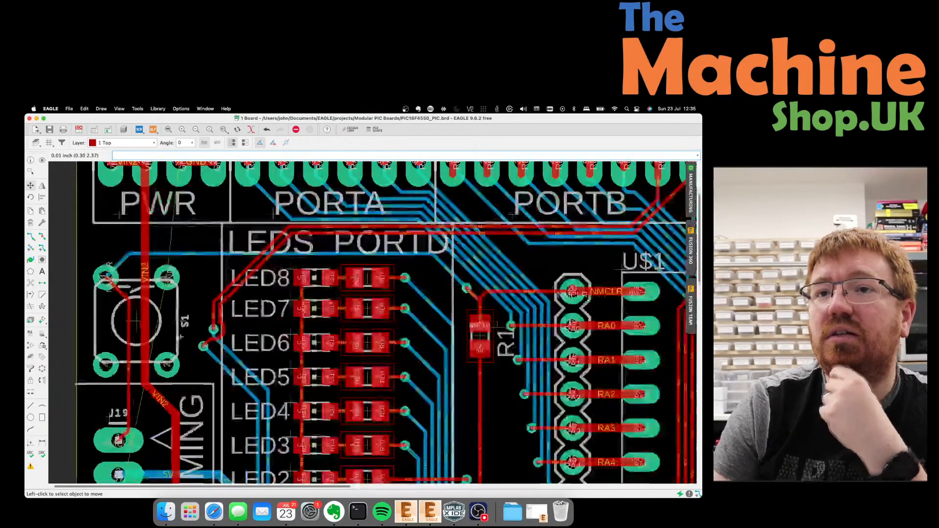
Reposition the RB7 trace segment near LED7 and lower the RB7 via beside LED6.
{"action": "left_click", "coordinate": [224, 311]}
{"action": "left_click", "coordinate": [228, 316]}
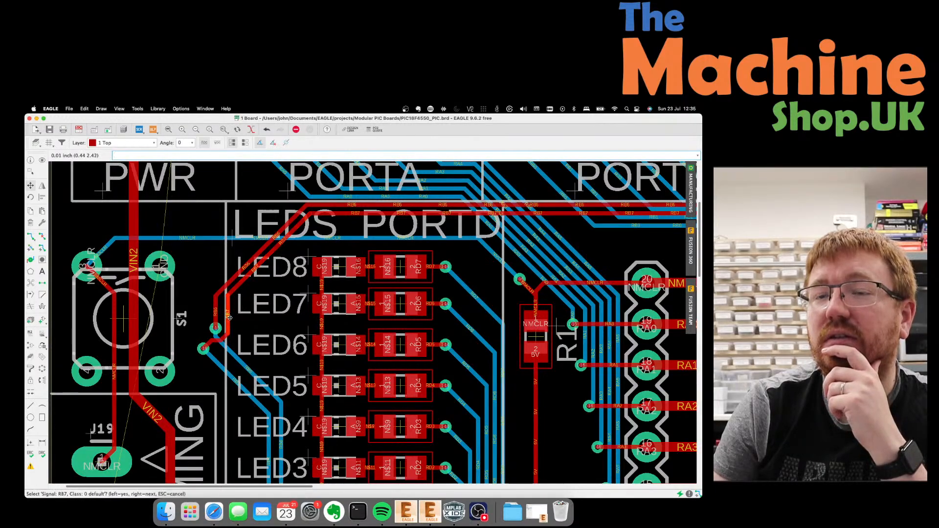
{"action": "left_click", "coordinate": [228, 316]}
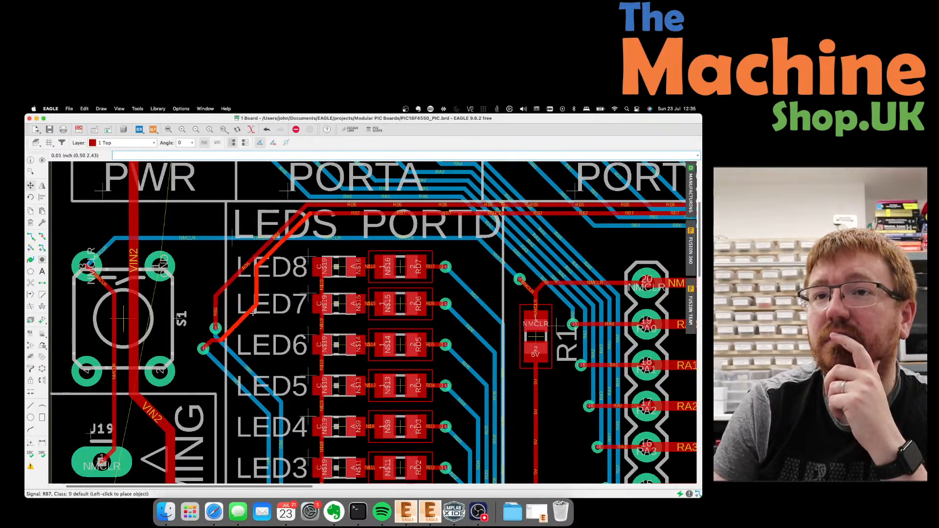
{"action": "left_click", "coordinate": [252, 314]}
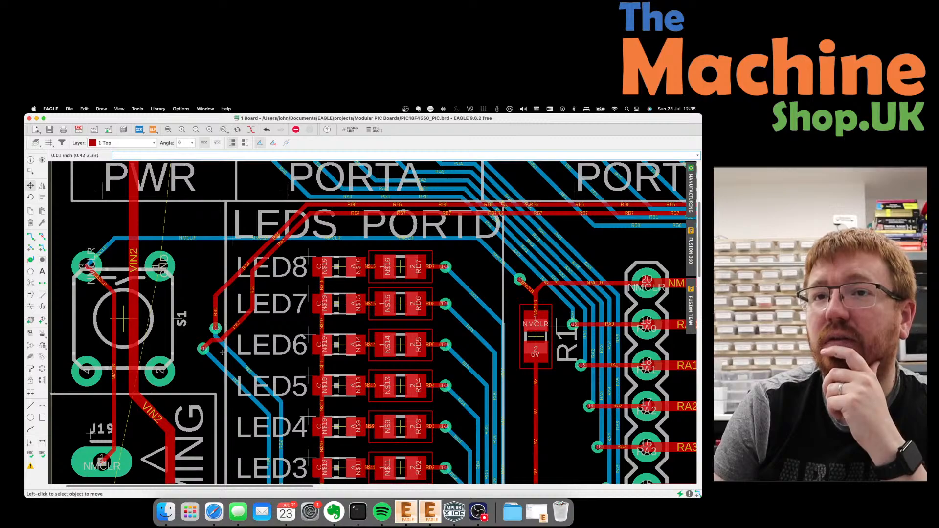
{"action": "left_click", "coordinate": [203, 349]}
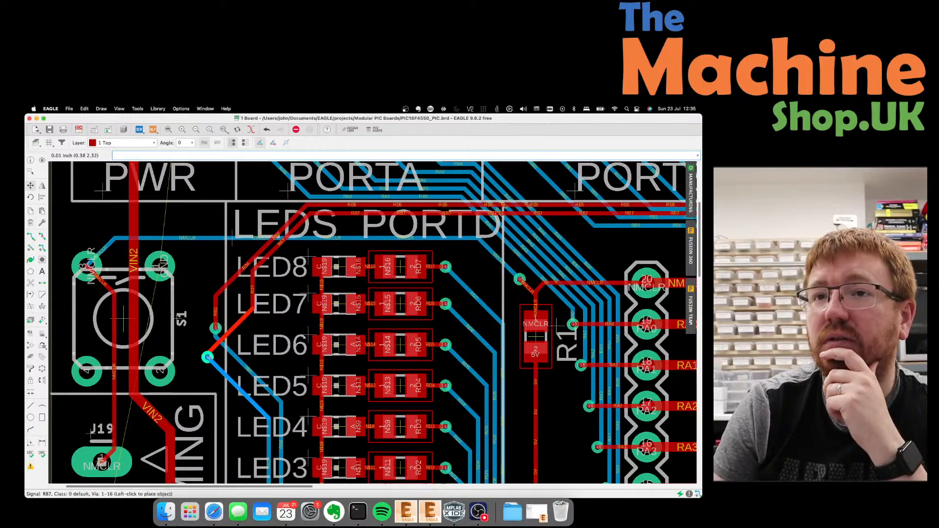
{"action": "left_click", "coordinate": [236, 373]}
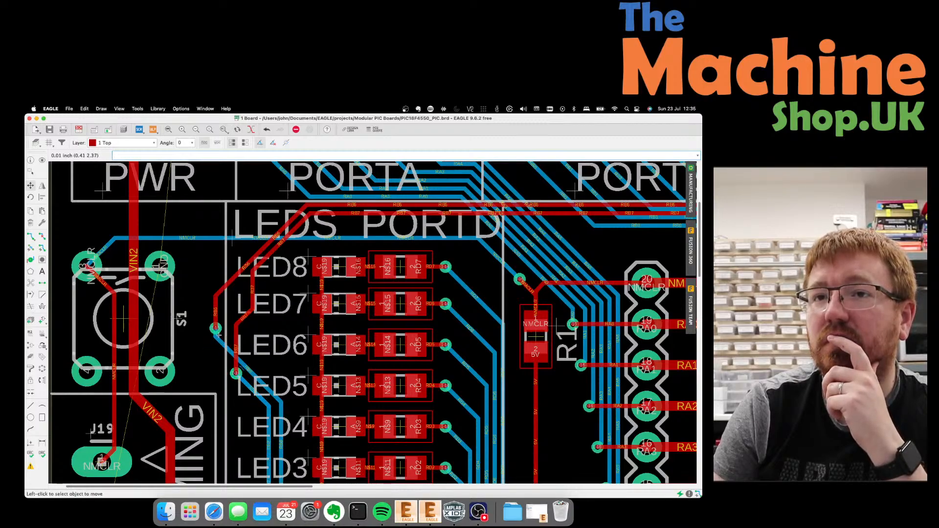
Move the RB6 via near LED7 and lower the RB6 trace bend, nudging an RB7 segment right.
{"action": "left_click", "coordinate": [216, 329]}
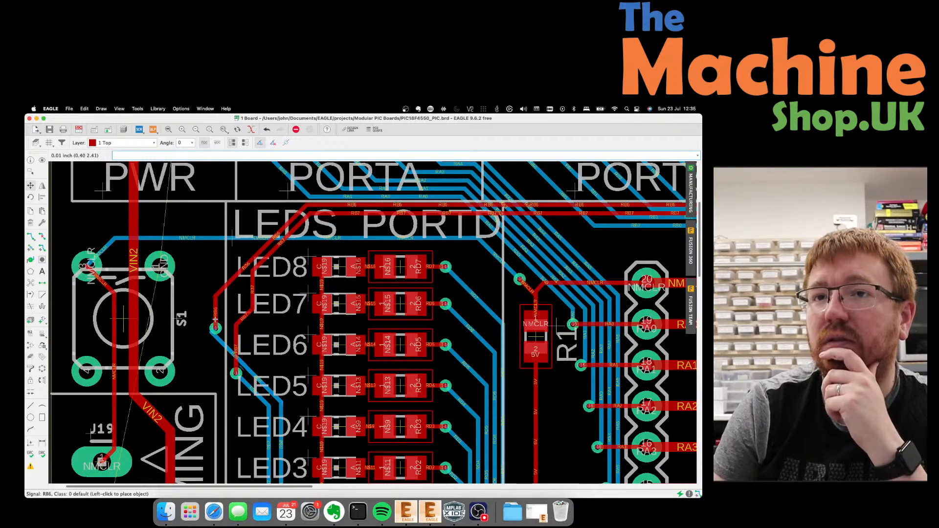
{"action": "left_click", "coordinate": [216, 327]}
{"action": "left_click", "coordinate": [238, 341]}
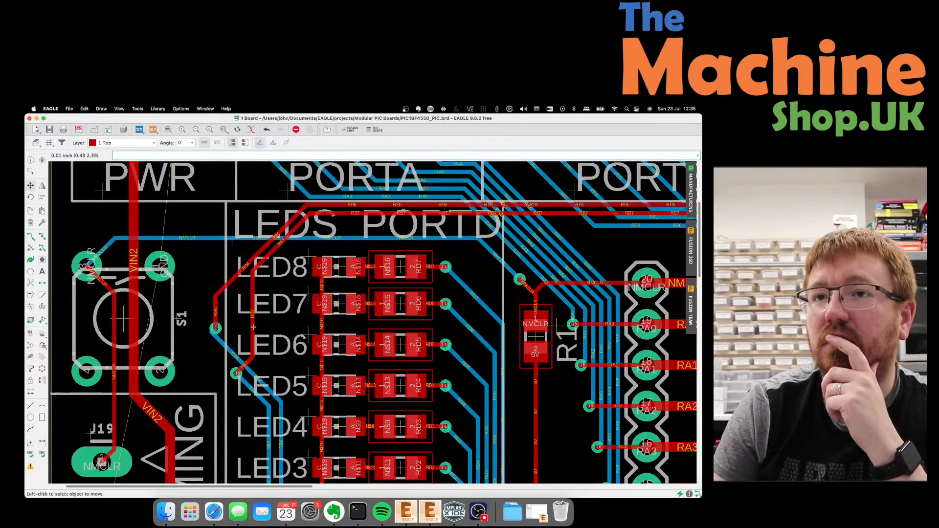
{"action": "left_click", "coordinate": [268, 320]}
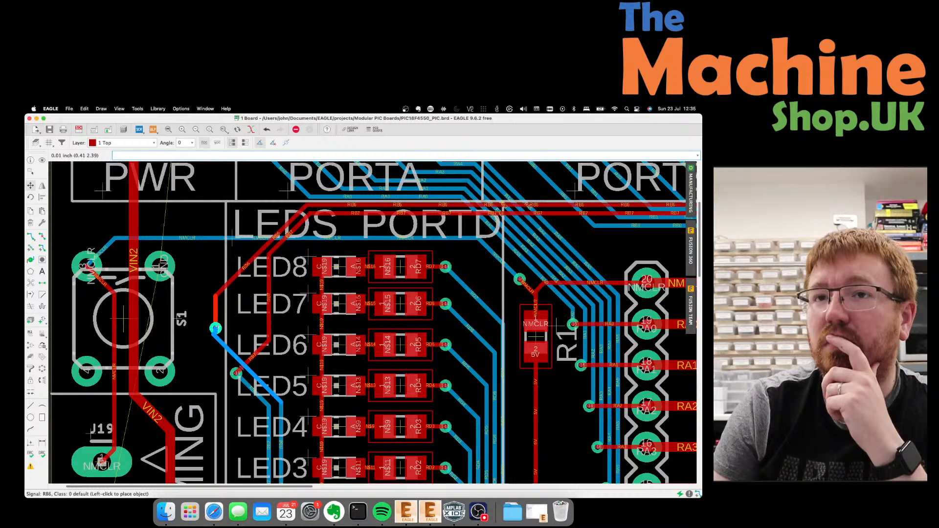
{"action": "left_click", "coordinate": [215, 327]}
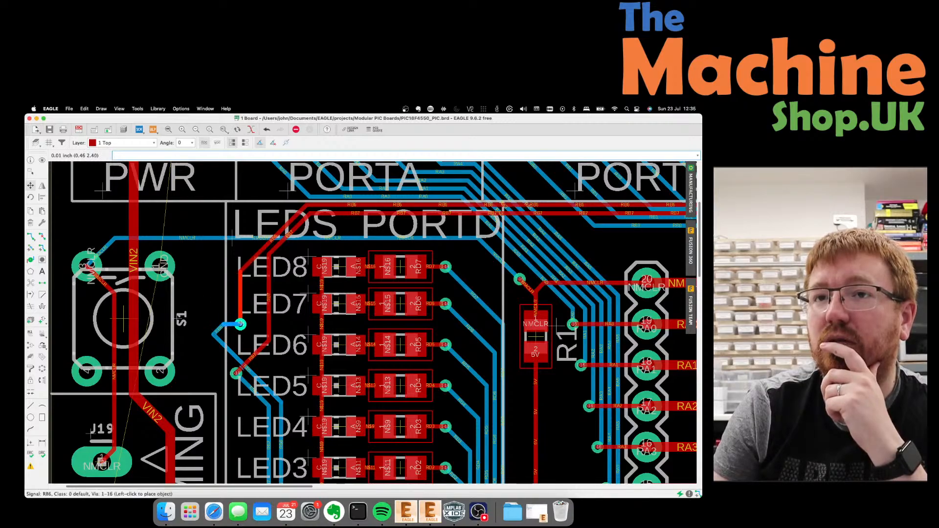
{"action": "left_click", "coordinate": [240, 324]}
{"action": "left_click", "coordinate": [220, 338]}
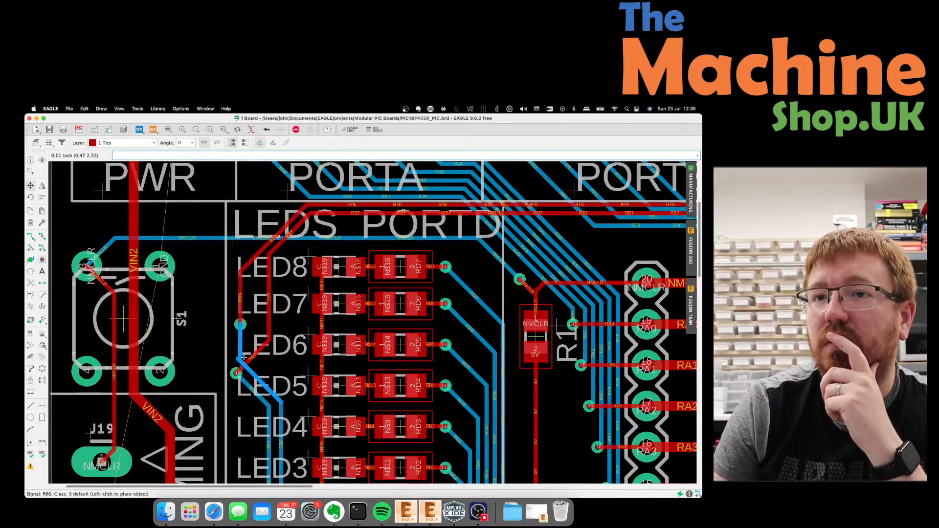
{"action": "left_click", "coordinate": [243, 373]}
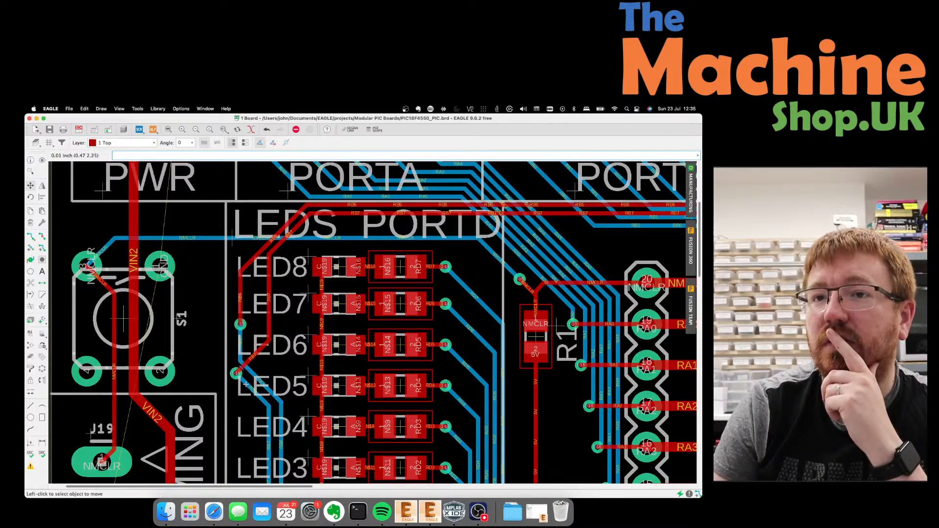
Move the RB7 via and trace down beside LED5, and shift the RB6 via slightly right.
{"action": "left_click", "coordinate": [238, 374]}
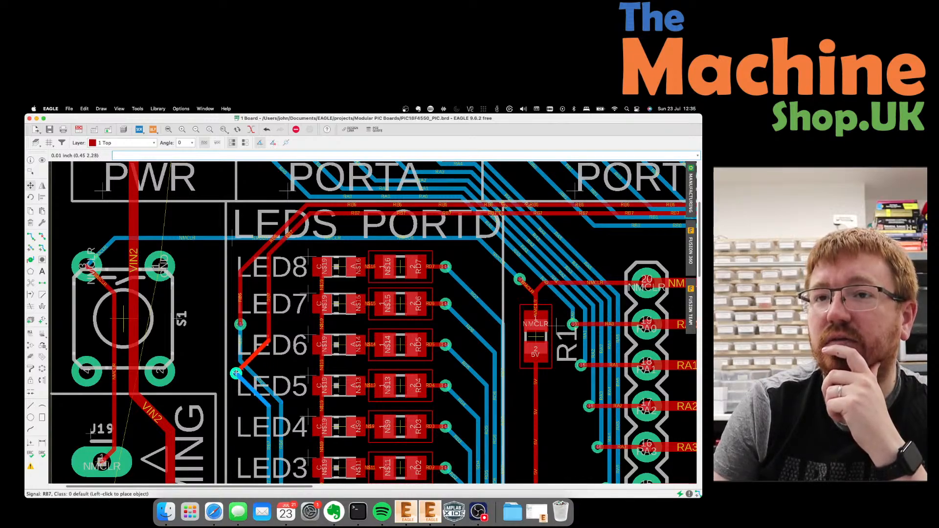
{"action": "left_click", "coordinate": [237, 374]}
{"action": "left_click", "coordinate": [237, 374]}
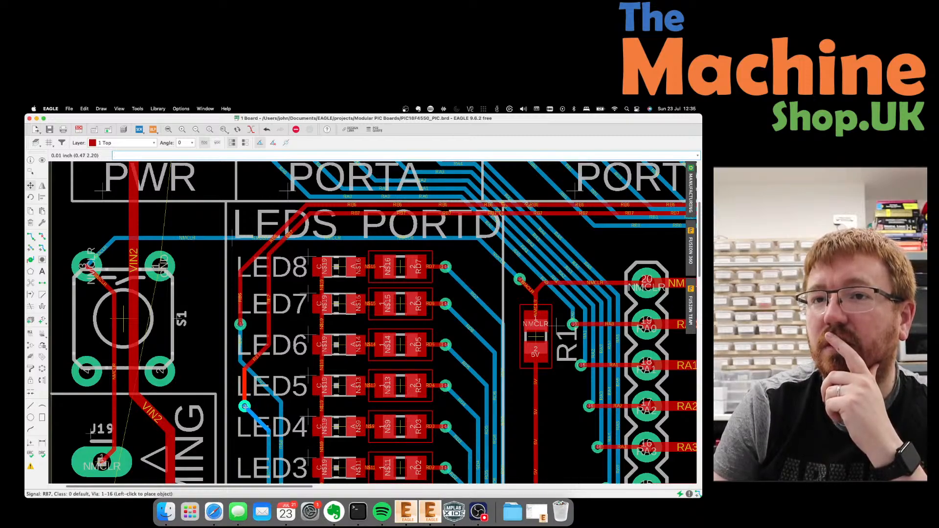
{"action": "left_click", "coordinate": [245, 406]}
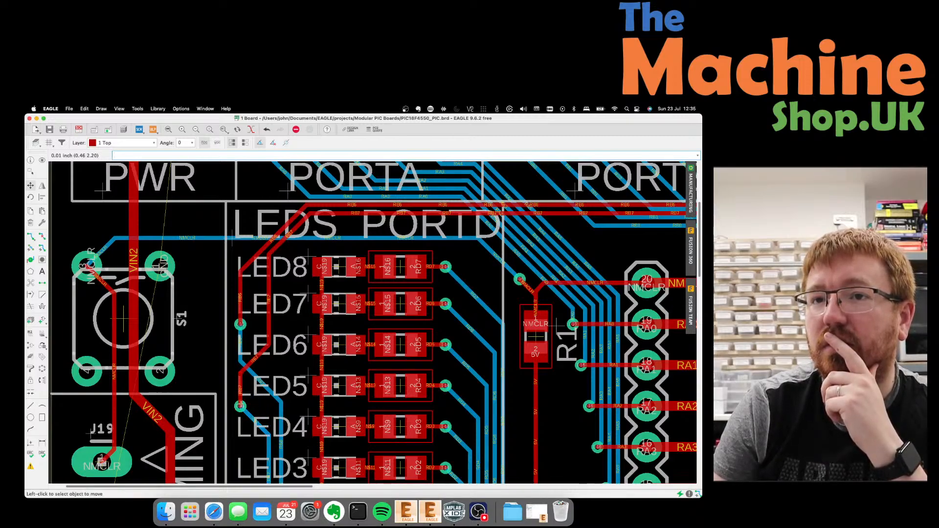
{"action": "left_click", "coordinate": [248, 378]}
{"action": "left_click", "coordinate": [246, 378]}
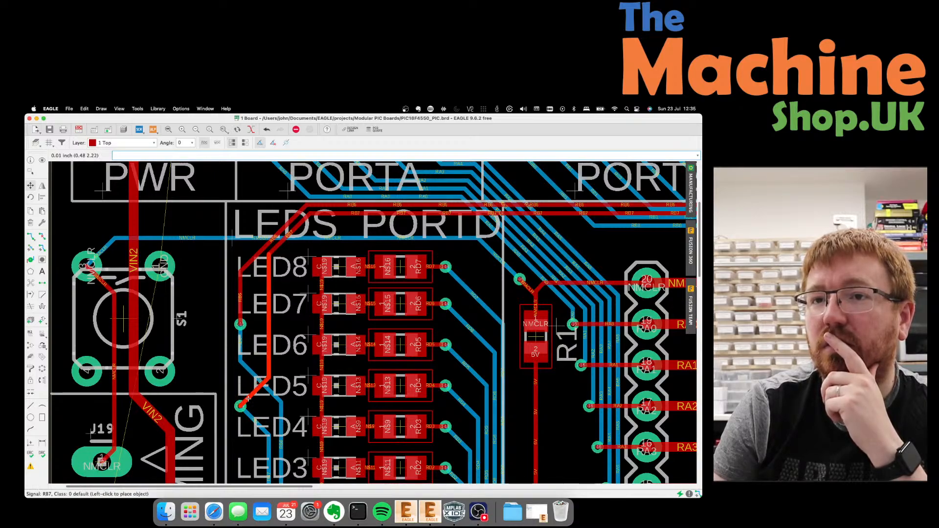
{"action": "left_click", "coordinate": [248, 399]}
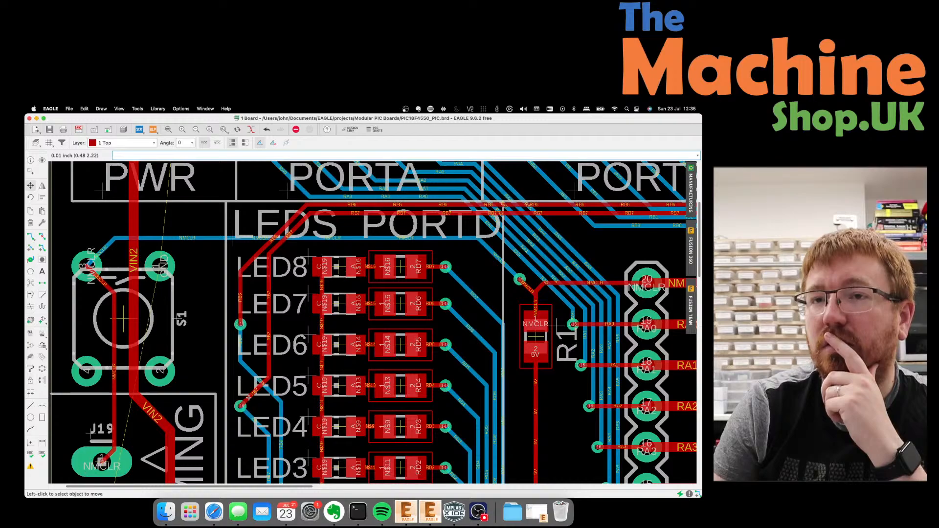
{"action": "left_click", "coordinate": [240, 325]}
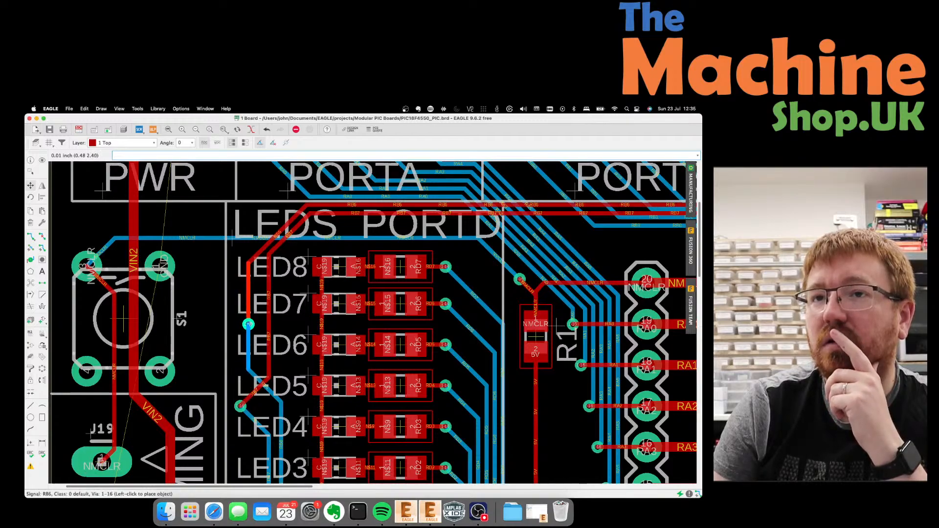
{"action": "left_click", "coordinate": [255, 325]}
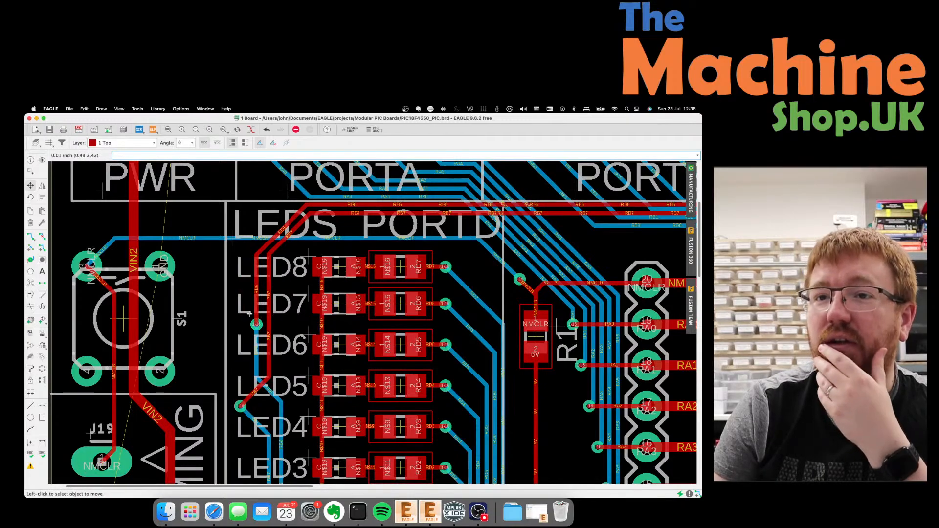
Adjust an RB7 wire segment and bend the blue RB6 trace diagonally.
{"action": "scroll", "coordinate": [250, 314], "scroll_direction": "down", "scroll_amount": 5}
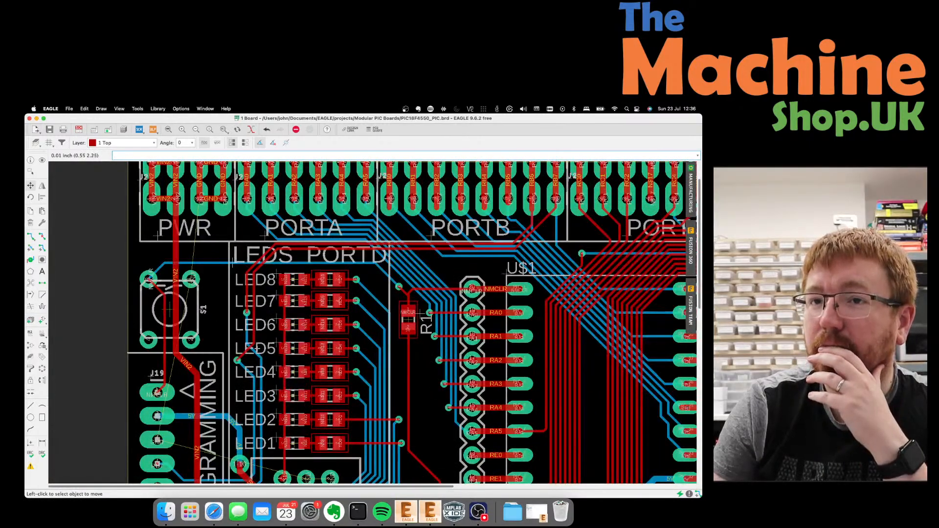
{"action": "left_click", "coordinate": [251, 313]}
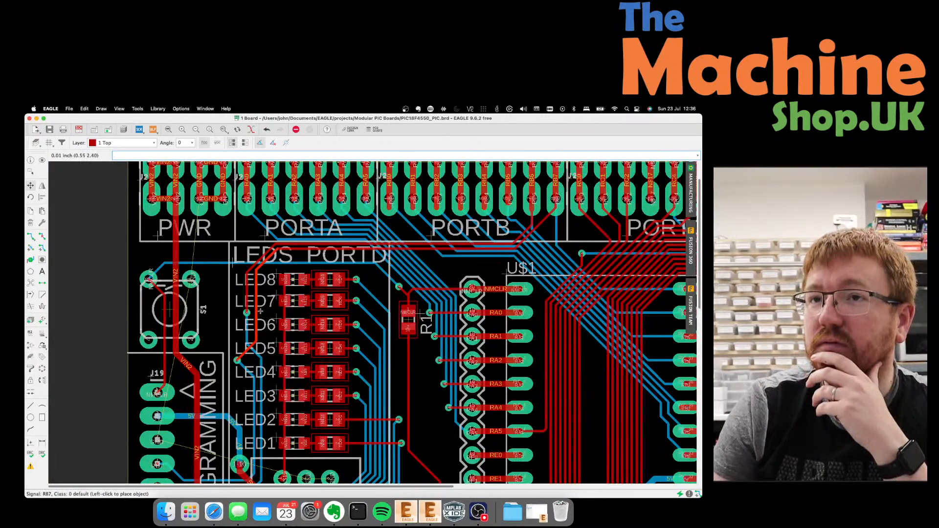
{"action": "left_click", "coordinate": [268, 309]}
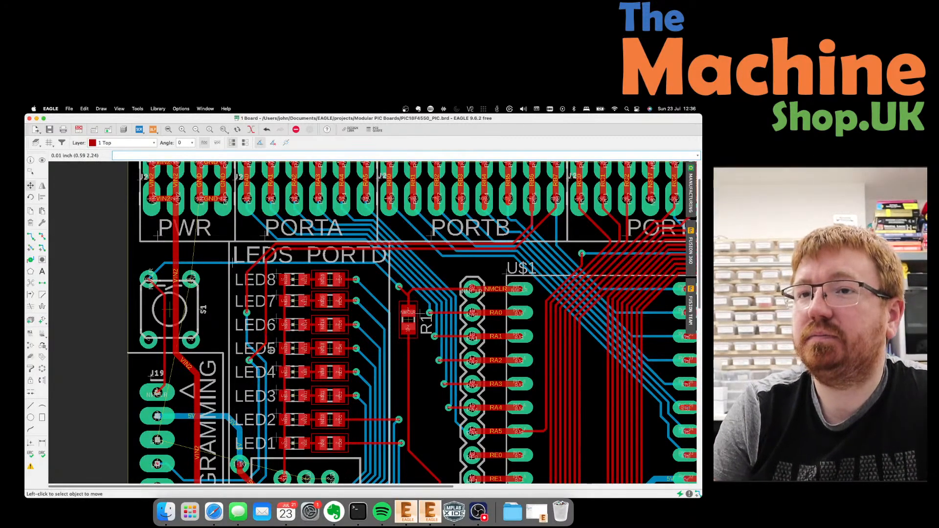
{"action": "scroll", "coordinate": [271, 350], "scroll_direction": "up", "scroll_amount": 5}
{"action": "left_click", "coordinate": [242, 351]}
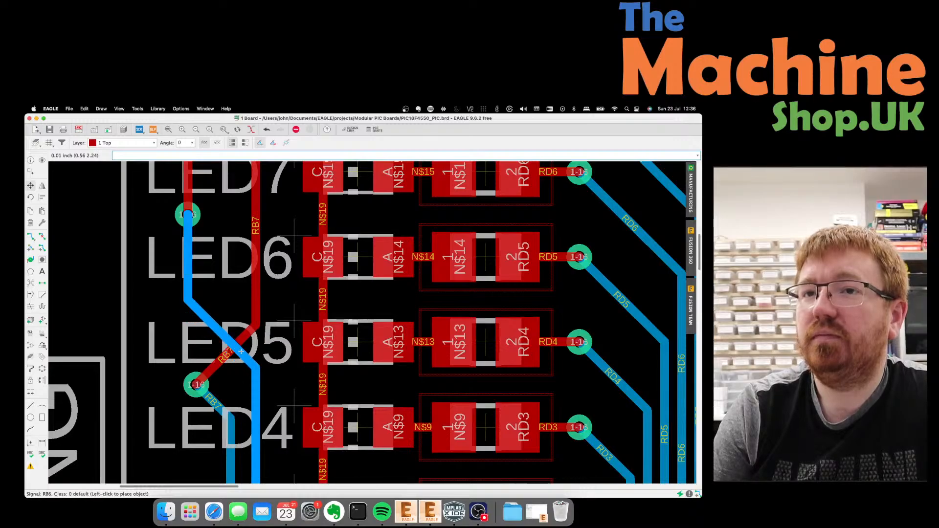
{"action": "left_click", "coordinate": [241, 351]}
Move the RB7 via from near LED4 to beside LED5 and fine-tune the via near LED7.
{"action": "left_click", "coordinate": [197, 384]}
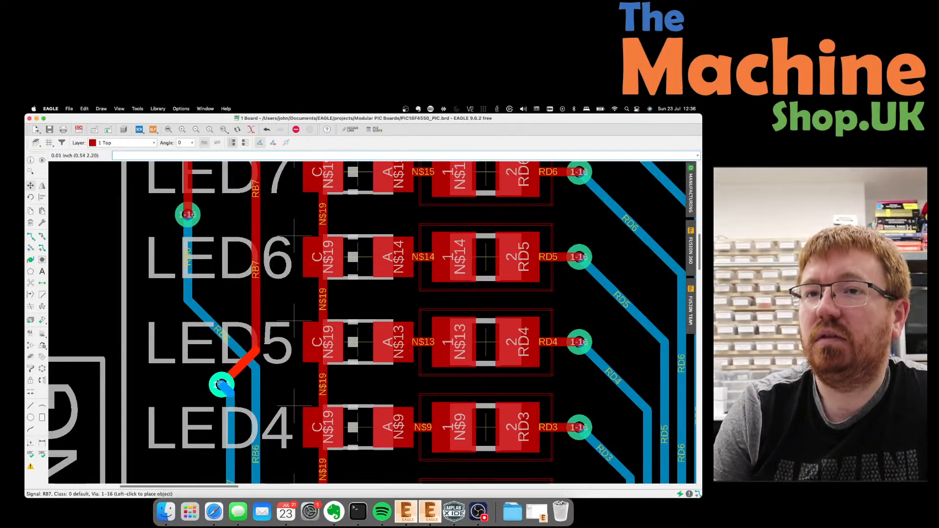
{"action": "left_click", "coordinate": [213, 384]}
{"action": "scroll", "coordinate": [268, 374], "scroll_direction": "down", "scroll_amount": 3}
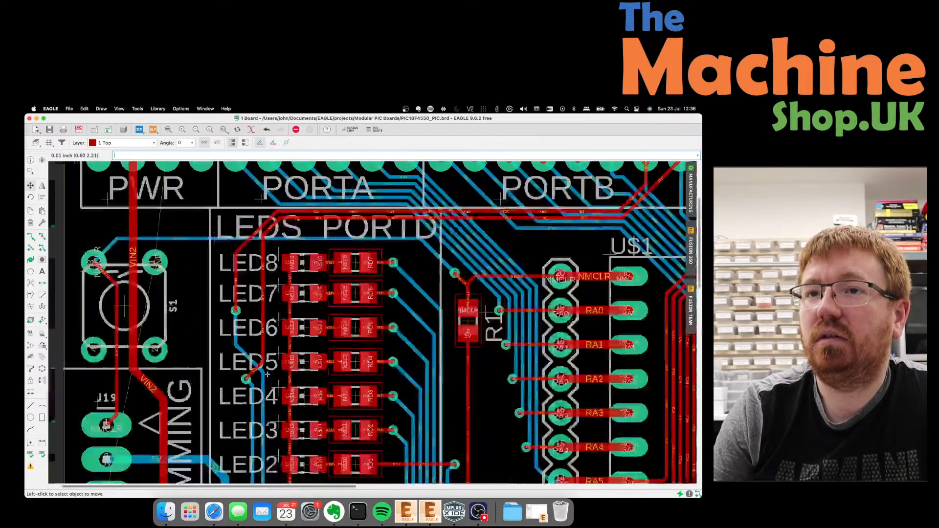
{"action": "scroll", "coordinate": [267, 374], "scroll_direction": "down", "scroll_amount": 2}
{"action": "left_click", "coordinate": [240, 321]}
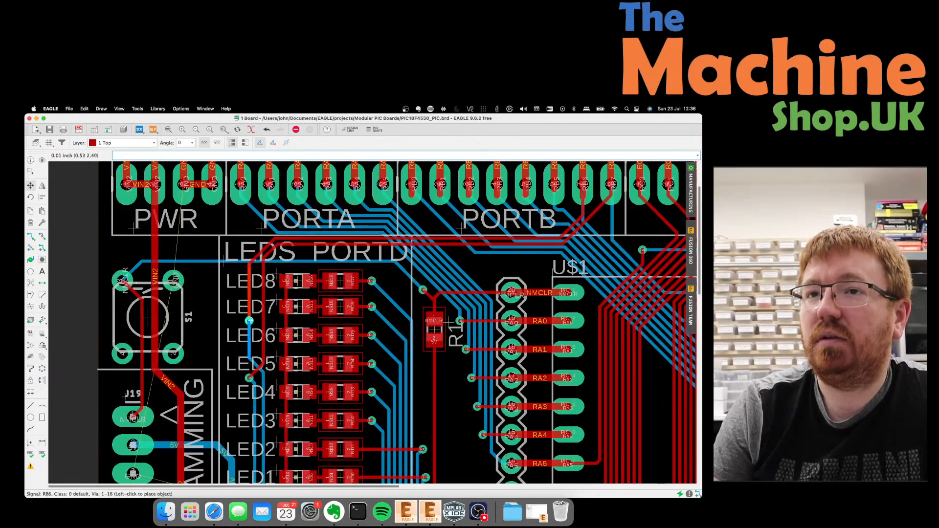
{"action": "left_click", "coordinate": [252, 320]}
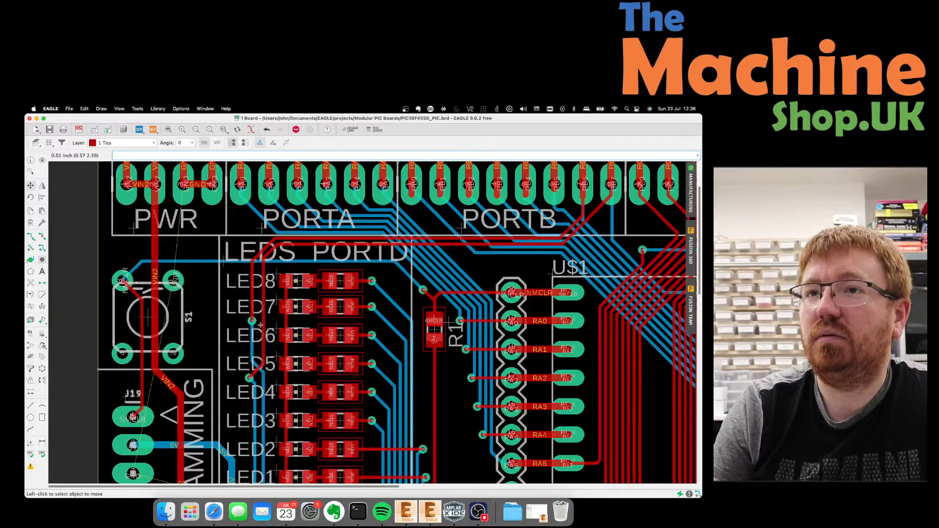
{"action": "scroll", "coordinate": [260, 325], "scroll_direction": "down", "scroll_amount": 2}
{"action": "scroll", "coordinate": [223, 297], "scroll_direction": "down", "scroll_amount": 2}
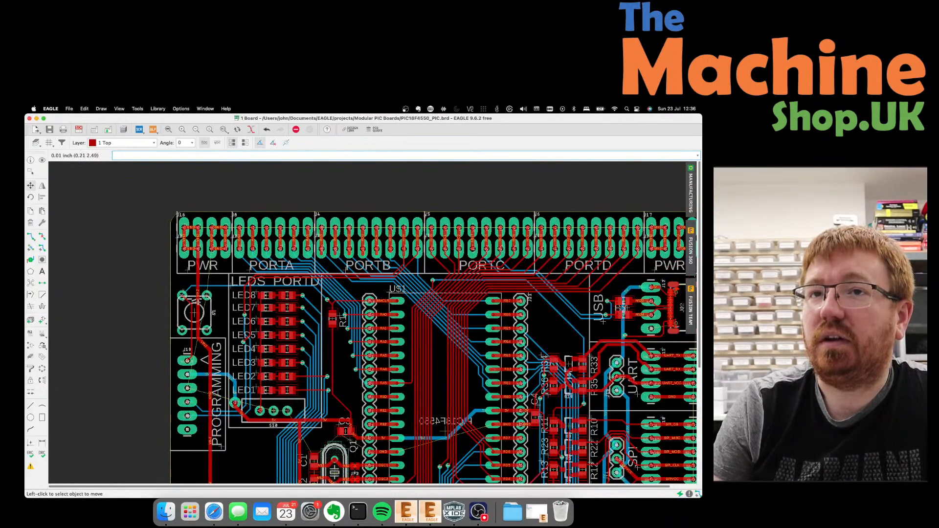
{"action": "left_click", "coordinate": [198, 295]}
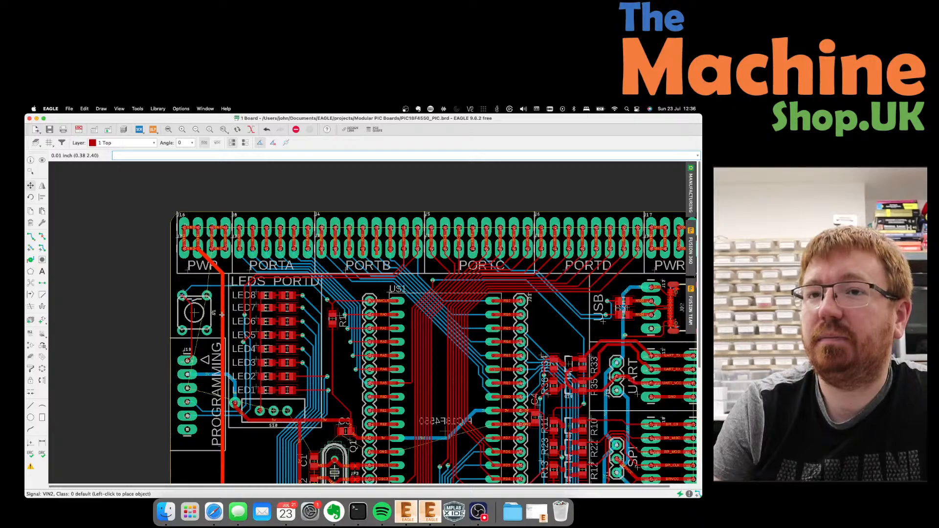
{"action": "left_click", "coordinate": [219, 297]}
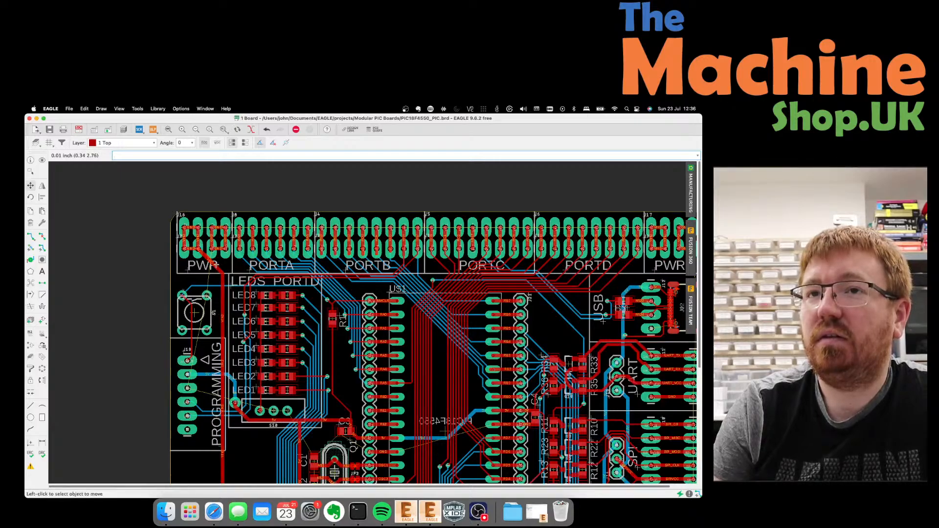
{"action": "scroll", "coordinate": [211, 264], "scroll_direction": "down", "scroll_amount": 4}
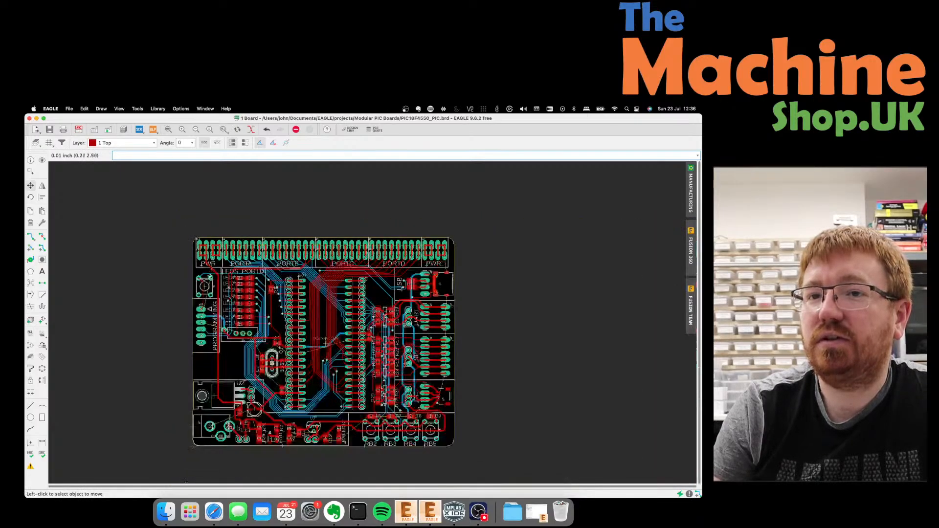
{"action": "scroll", "coordinate": [210, 320], "scroll_direction": "up", "scroll_amount": 4}
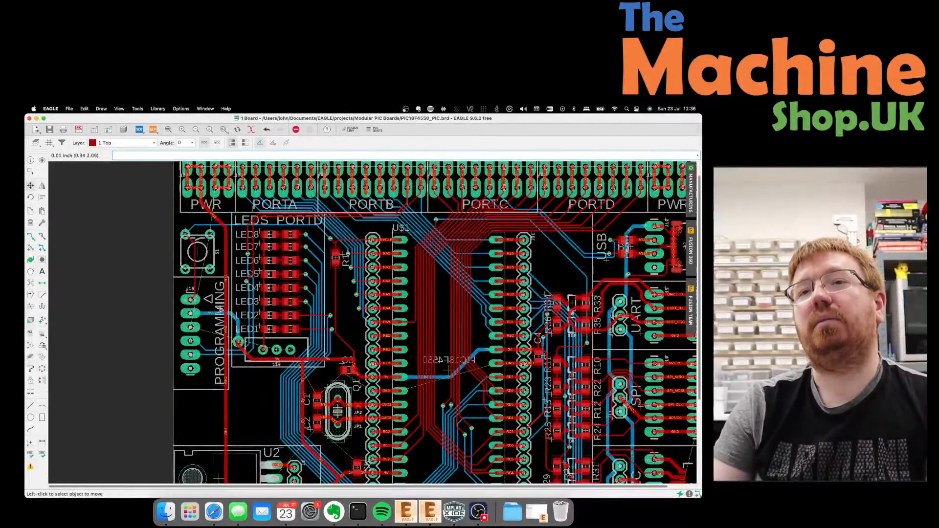
{"action": "left_click", "coordinate": [224, 306]}
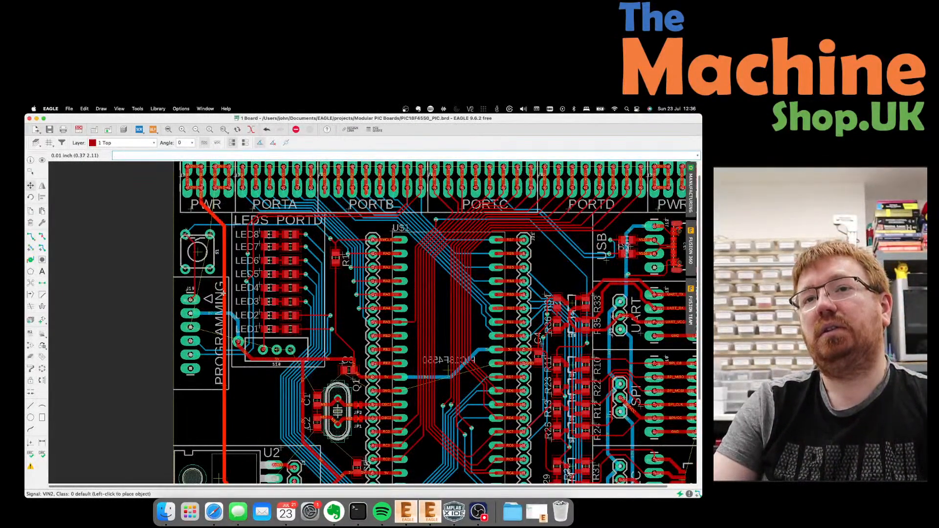
{"action": "left_click", "coordinate": [224, 292]}
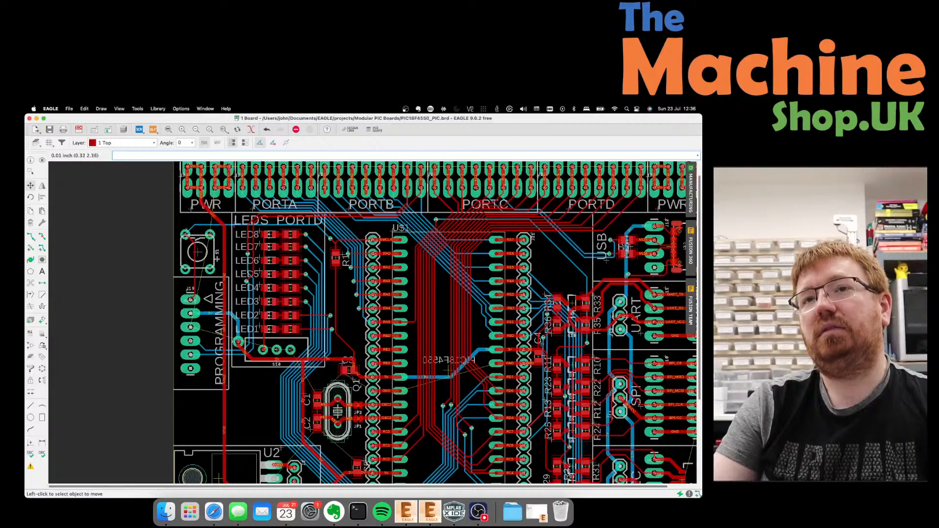
{"action": "scroll", "coordinate": [213, 213], "scroll_direction": "up", "scroll_amount": 6}
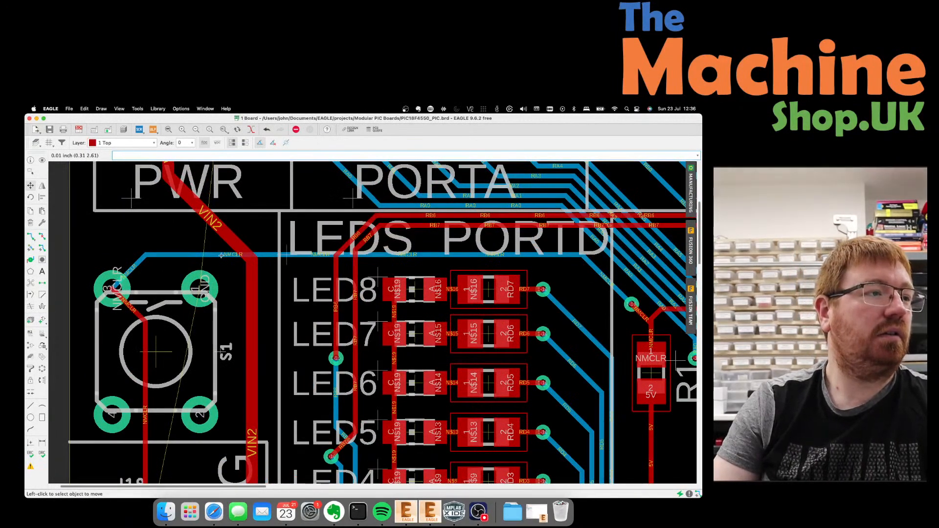
{"action": "scroll", "coordinate": [200, 260], "scroll_direction": "down", "scroll_amount": 2}
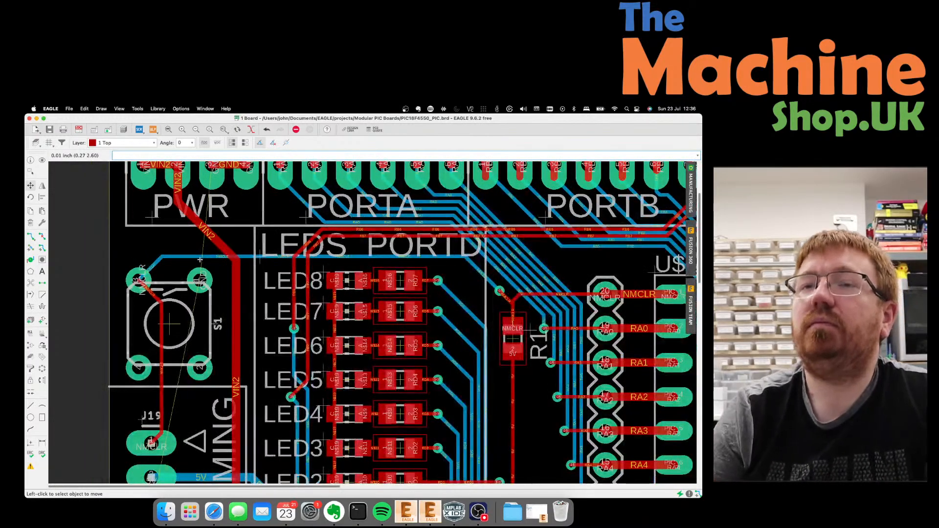
{"action": "scroll", "coordinate": [200, 259], "scroll_direction": "down", "scroll_amount": 5}
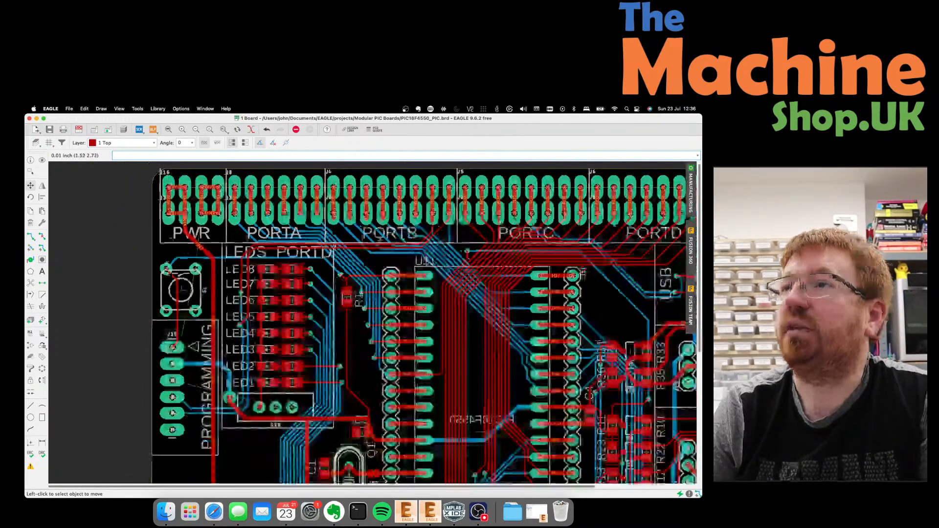
{"action": "scroll", "coordinate": [669, 222], "scroll_direction": "up", "scroll_amount": 3}
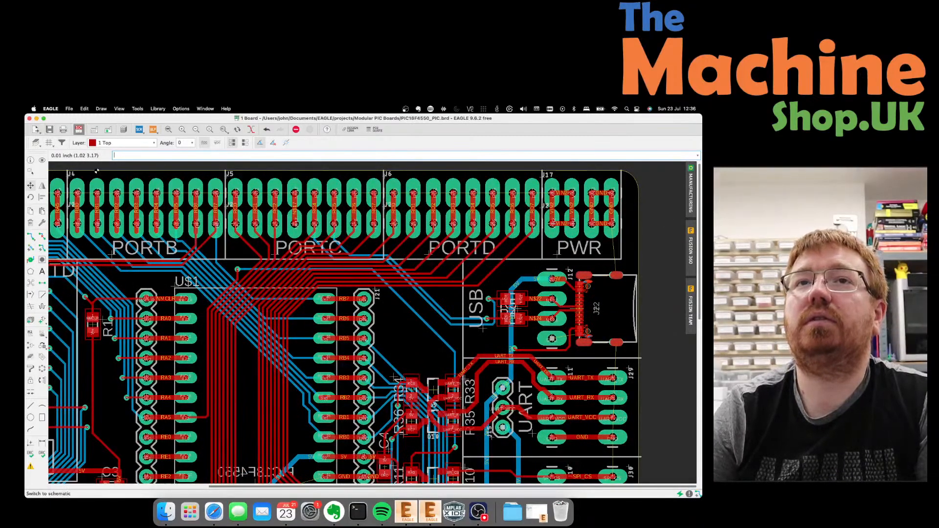
Bring up the schematic for the PIC18F4550 board.
{"action": "left_click", "coordinate": [79, 129]}
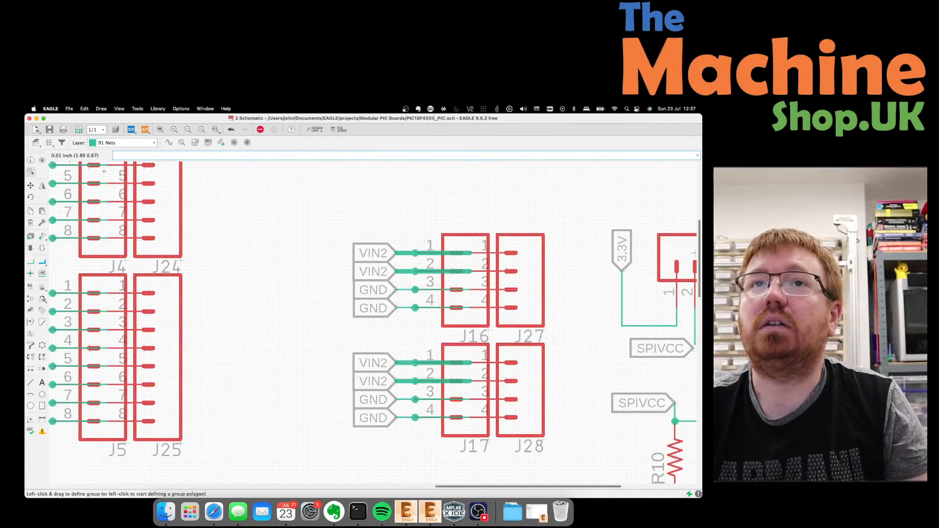
{"action": "left_click", "coordinate": [79, 130]}
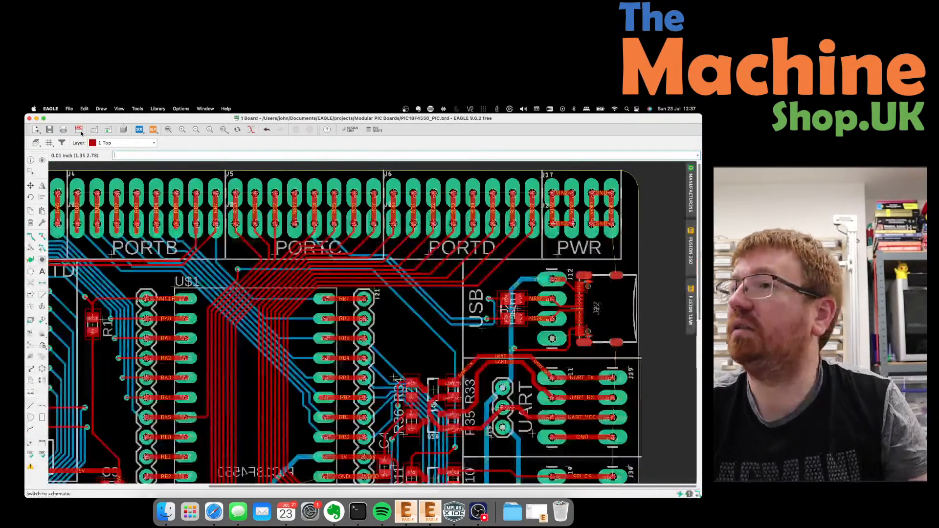
{"action": "left_click", "coordinate": [79, 129]}
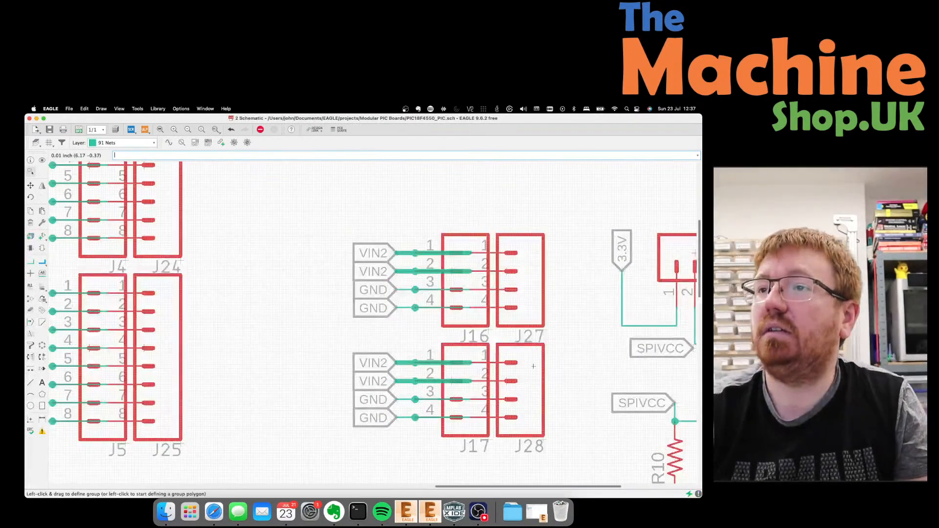
{"action": "scroll", "coordinate": [534, 366], "scroll_direction": "down", "scroll_amount": 2}
{"action": "scroll", "coordinate": [494, 414], "scroll_direction": "up", "scroll_amount": 3}
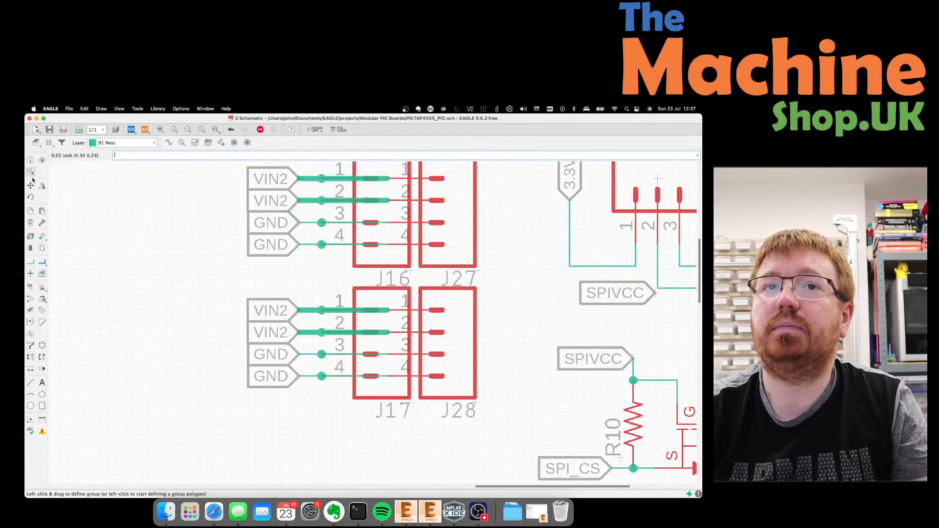
Delete the VIN2 and GND labels and wires on J17's four pins.
{"action": "left_click", "coordinate": [31, 223]}
{"action": "left_click", "coordinate": [313, 311]}
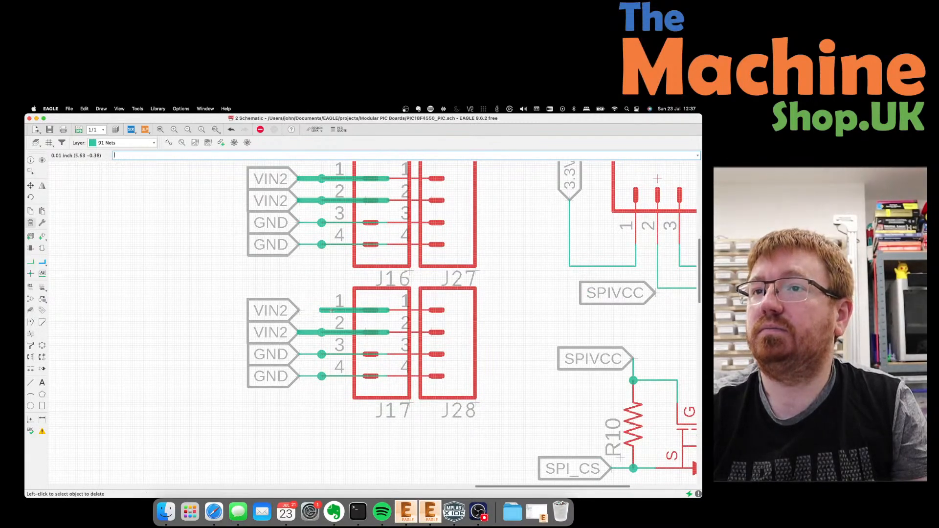
{"action": "left_click", "coordinate": [358, 310]}
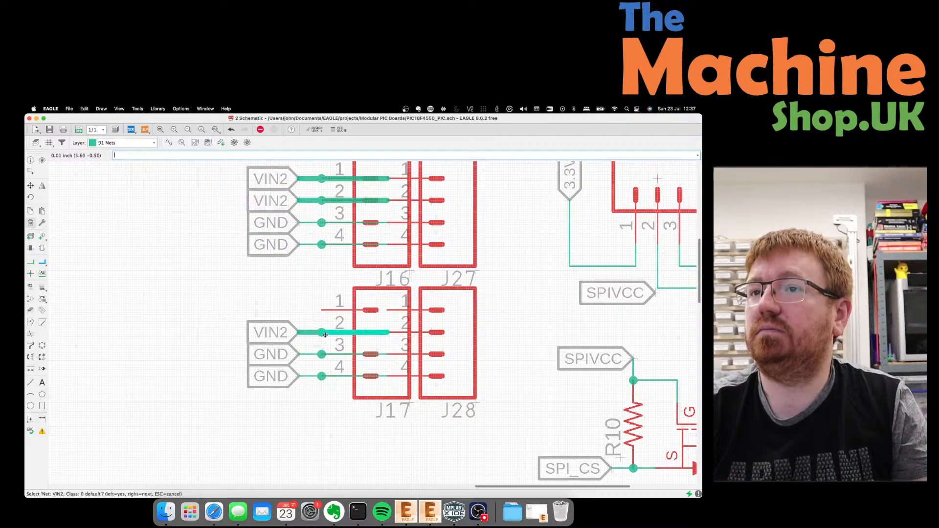
{"action": "left_click", "coordinate": [366, 332]}
{"action": "left_click", "coordinate": [271, 332]}
{"action": "left_click", "coordinate": [342, 354]}
{"action": "left_click", "coordinate": [274, 354]}
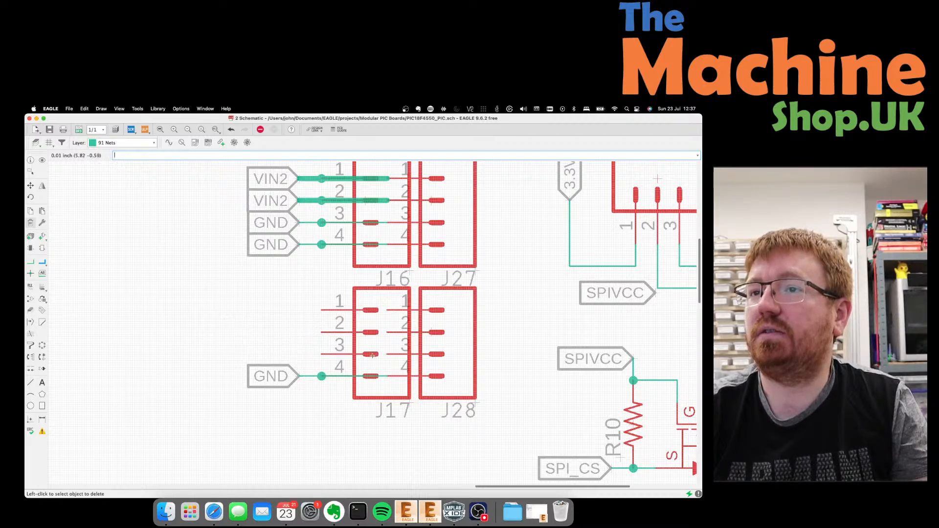
{"action": "left_click", "coordinate": [353, 376]}
{"action": "left_click", "coordinate": [309, 376]}
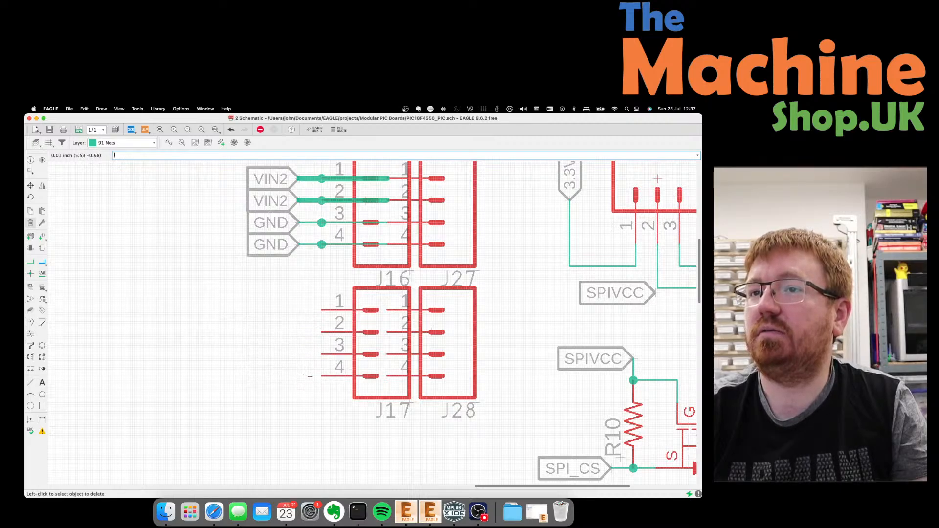
Delete connectors J17 and J28 from the schematic.
{"action": "left_click", "coordinate": [367, 332]}
{"action": "left_click", "coordinate": [430, 332]}
{"action": "scroll", "coordinate": [340, 389], "scroll_direction": "down", "scroll_amount": 3}
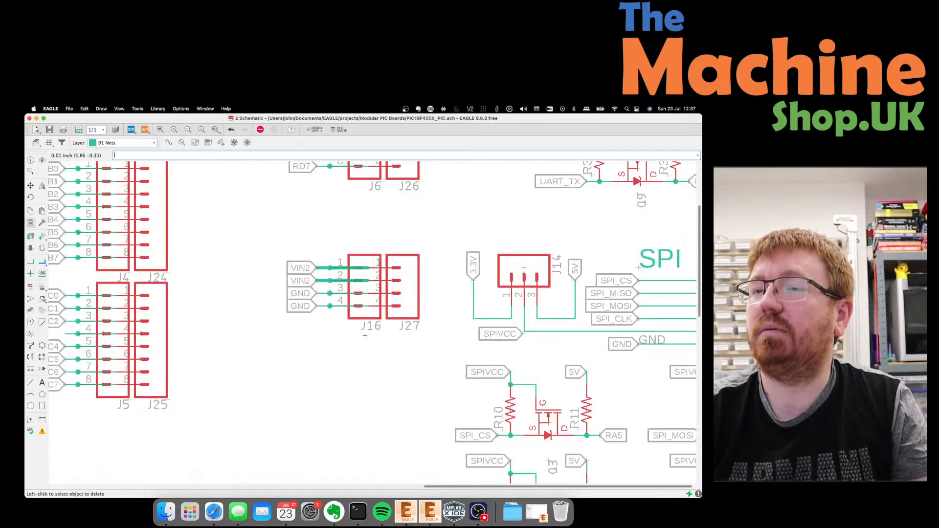
On the board, delete the leftover PWR label and the old PWR box outline lines.
{"action": "left_click", "coordinate": [79, 129]}
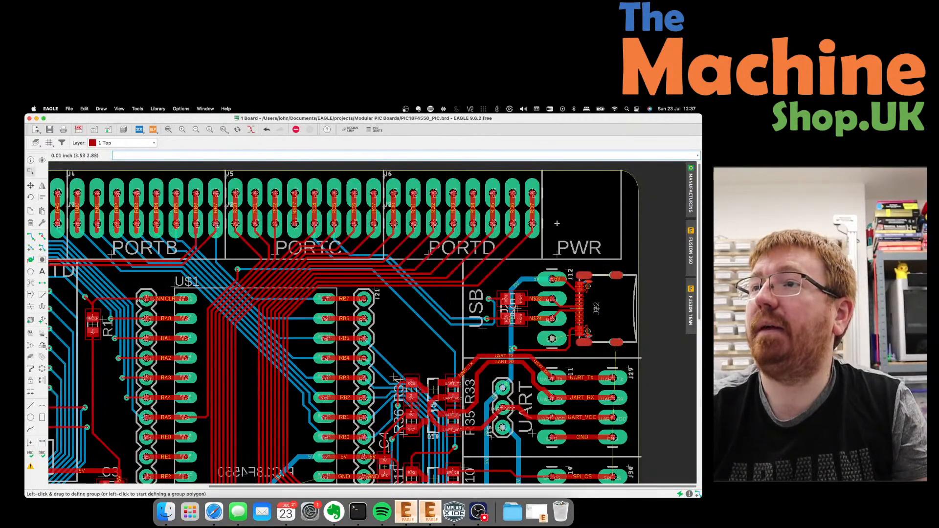
{"action": "left_click", "coordinate": [30, 222]}
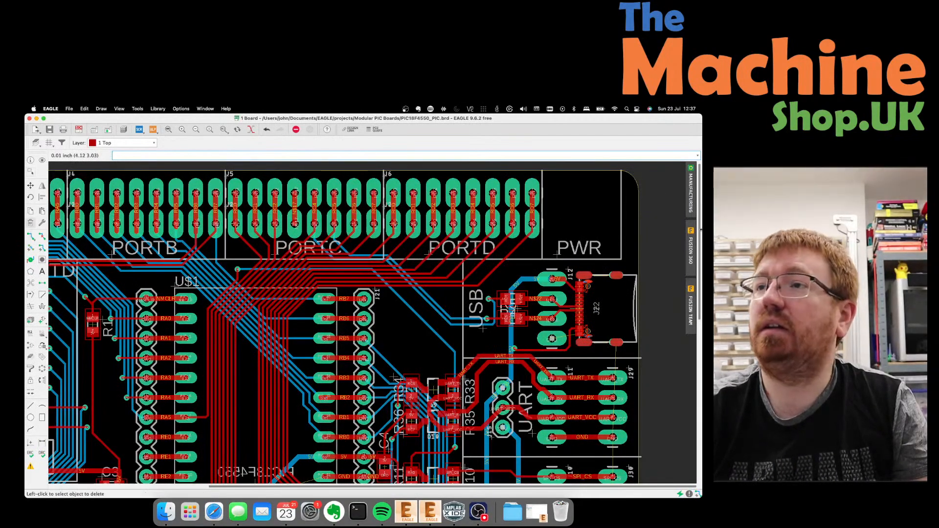
{"action": "left_click", "coordinate": [557, 252]}
{"action": "left_click", "coordinate": [577, 259]}
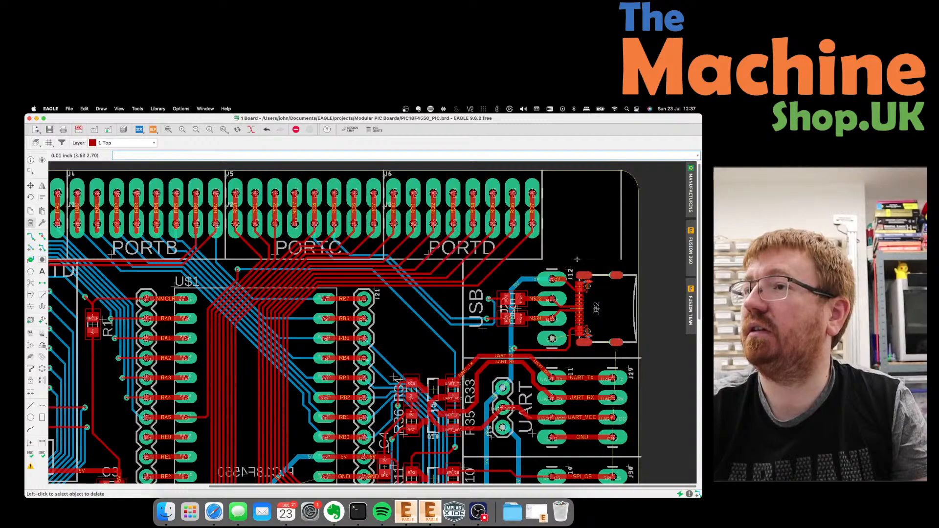
{"action": "left_click", "coordinate": [620, 233]}
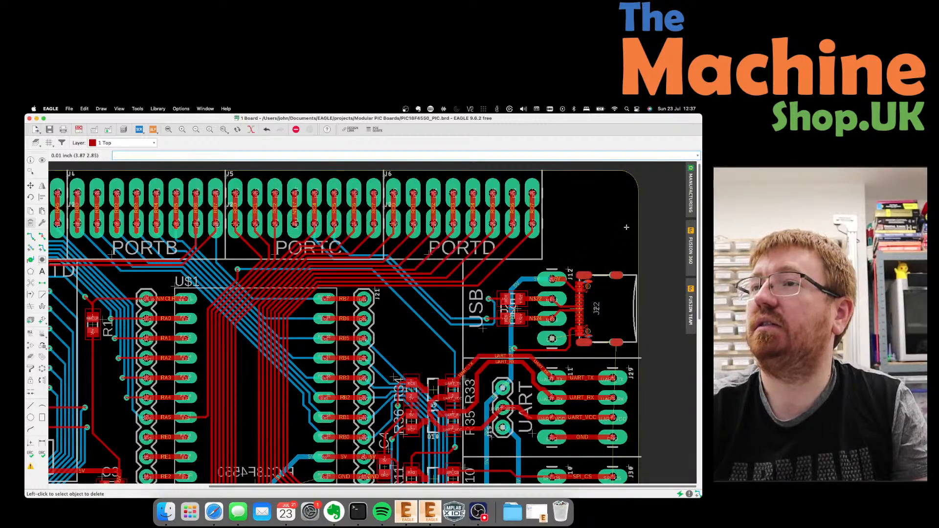
{"action": "scroll", "coordinate": [631, 228], "scroll_direction": "down", "scroll_amount": 3}
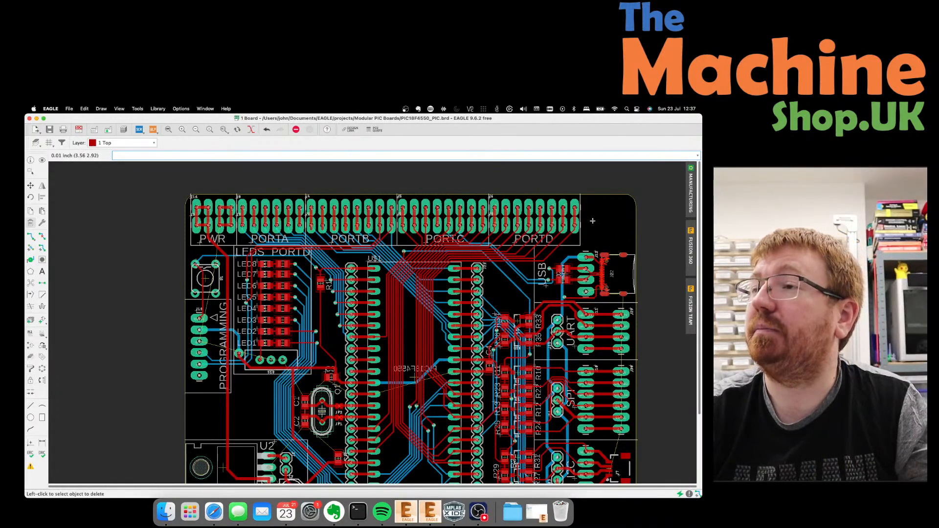
{"action": "scroll", "coordinate": [265, 218], "scroll_direction": "down", "scroll_amount": 3}
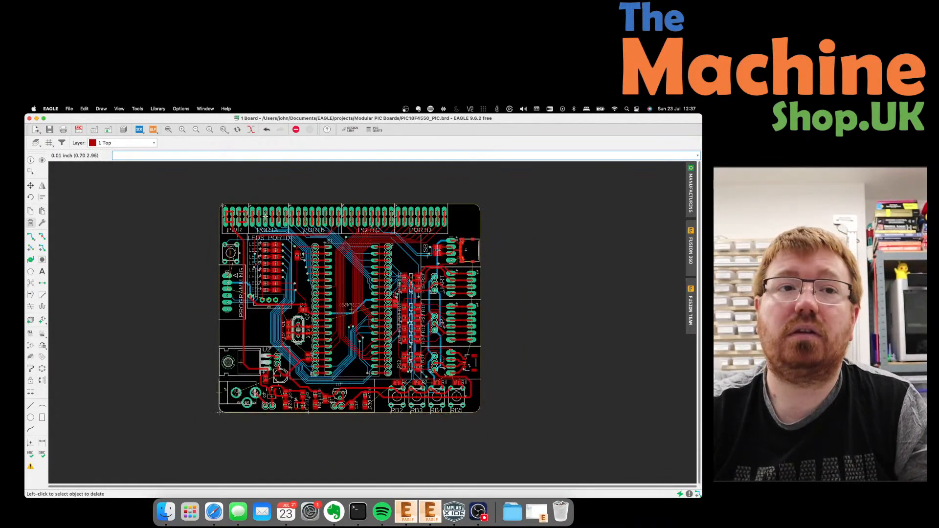
{"action": "scroll", "coordinate": [279, 223], "scroll_direction": "up", "scroll_amount": 2}
{"action": "scroll", "coordinate": [279, 223], "scroll_direction": "down", "scroll_amount": 1}
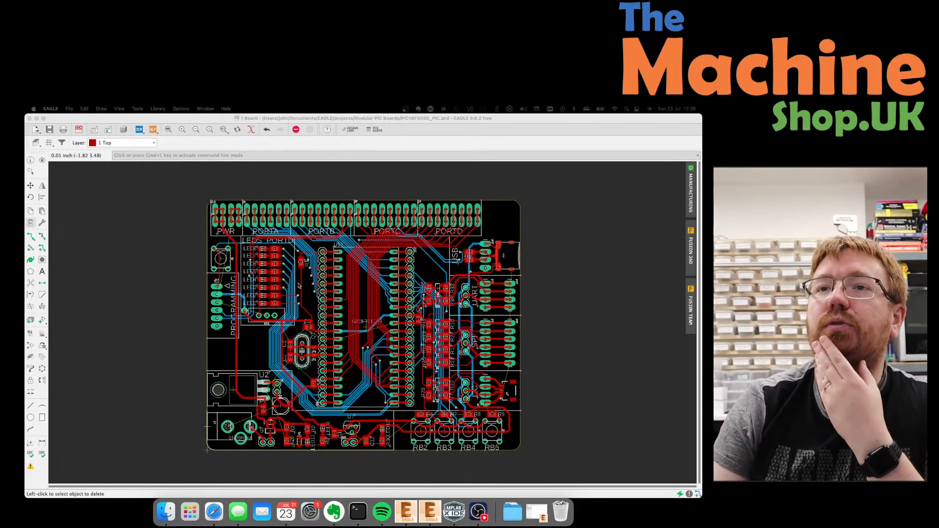
{"action": "scroll", "coordinate": [213, 232], "scroll_direction": "up", "scroll_amount": 4}
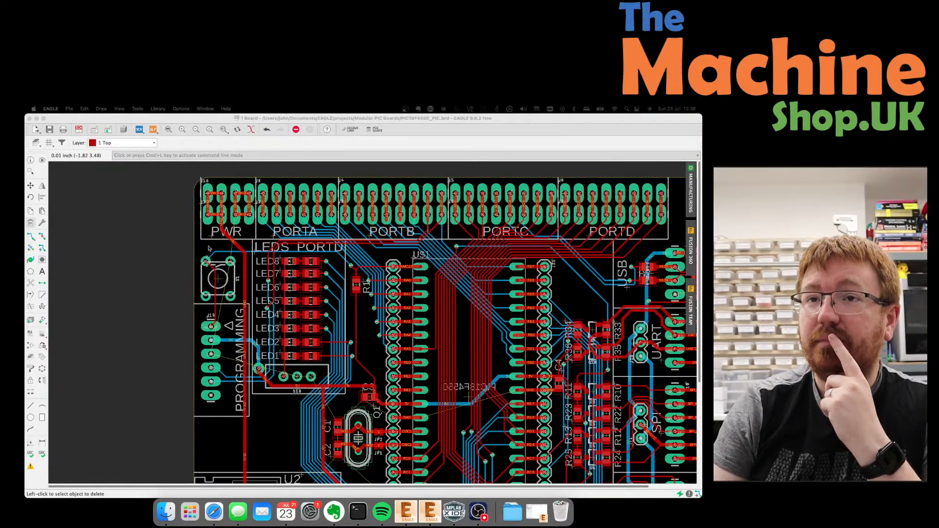
{"action": "scroll", "coordinate": [209, 247], "scroll_direction": "down", "scroll_amount": 5}
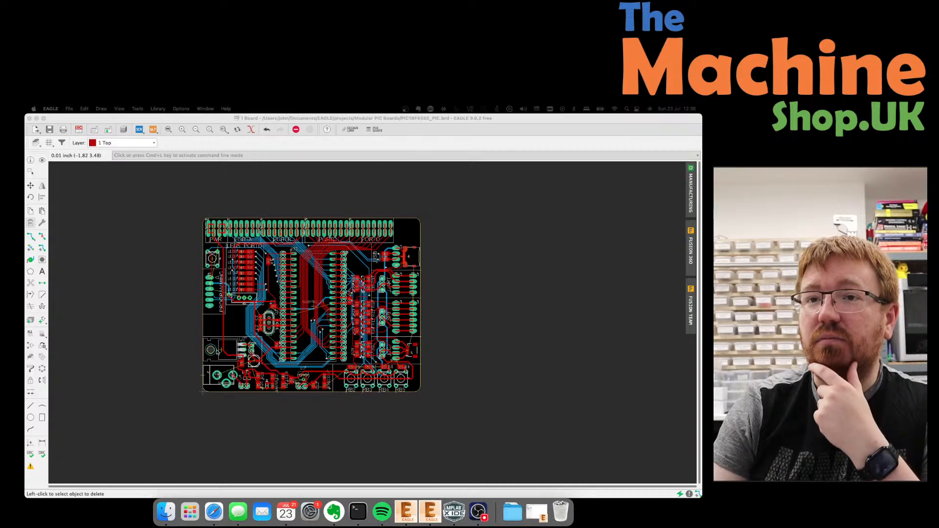
{"action": "scroll", "coordinate": [221, 345], "scroll_direction": "up", "scroll_amount": 4}
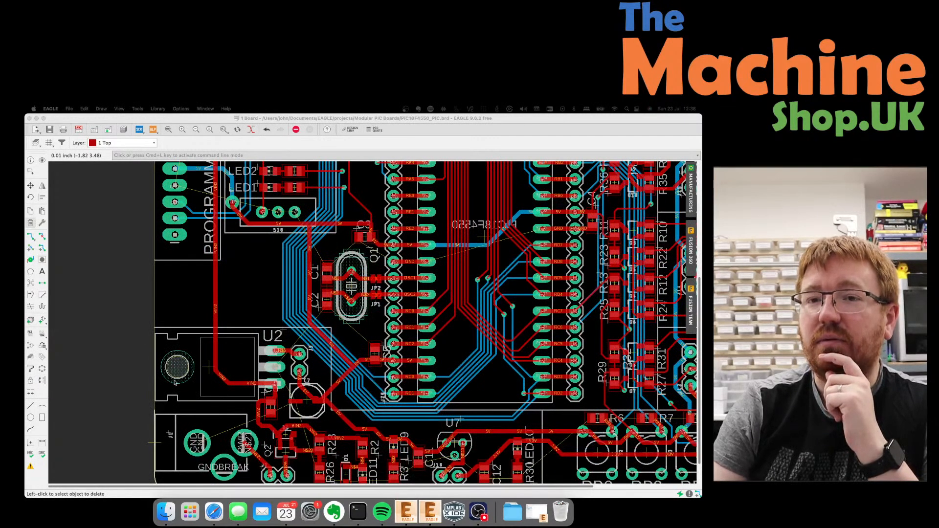
{"action": "scroll", "coordinate": [137, 358], "scroll_direction": "down", "scroll_amount": 2}
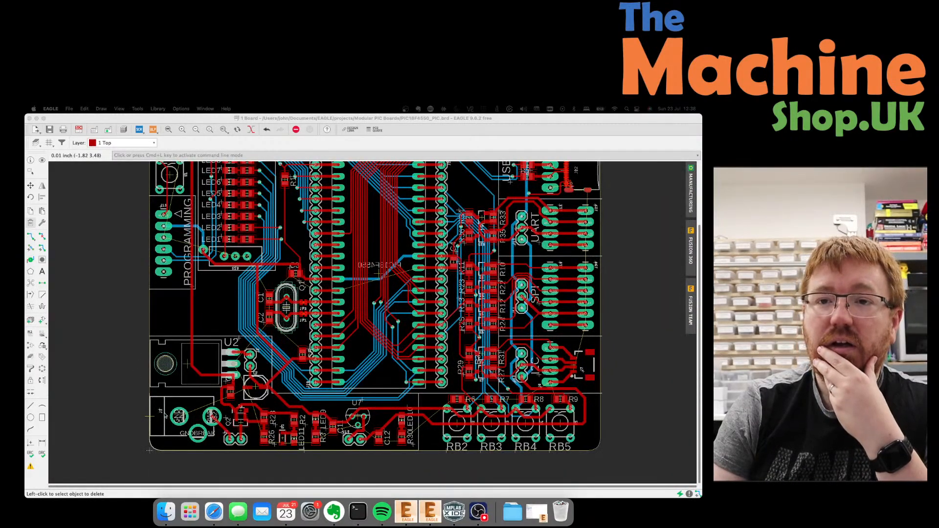
{"action": "scroll", "coordinate": [88, 425], "scroll_direction": "up", "scroll_amount": 1}
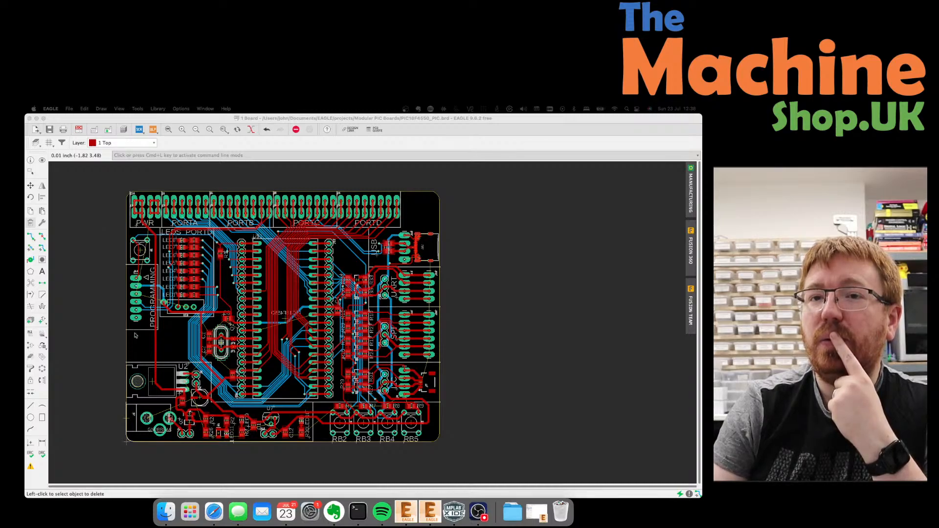
{"action": "scroll", "coordinate": [136, 336], "scroll_direction": "up", "scroll_amount": 3}
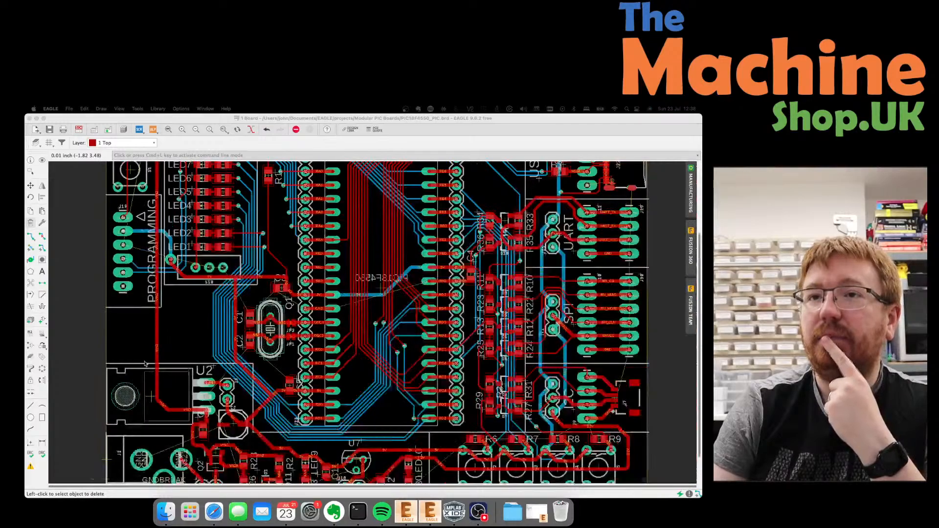
{"action": "scroll", "coordinate": [144, 364], "scroll_direction": "down", "scroll_amount": 4}
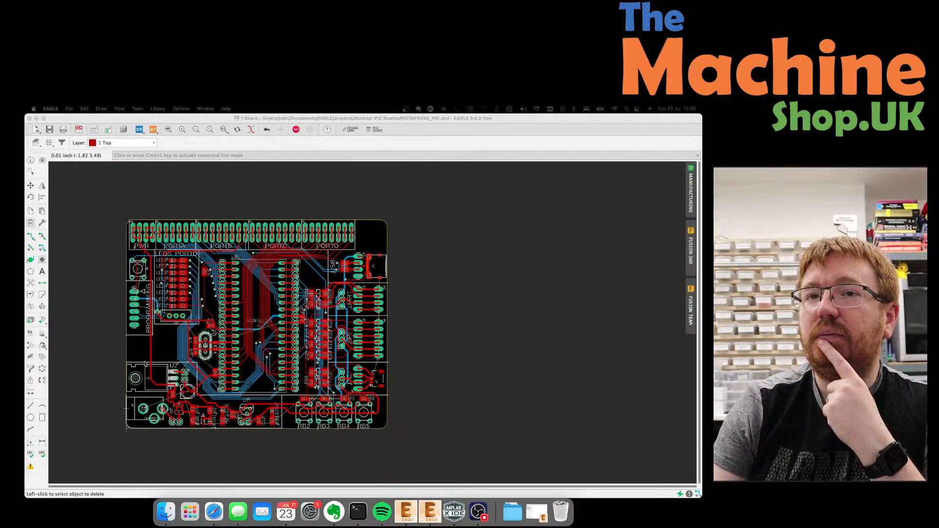
Move the J19 programming header slightly lower.
{"action": "scroll", "coordinate": [128, 306], "scroll_direction": "up", "scroll_amount": 6}
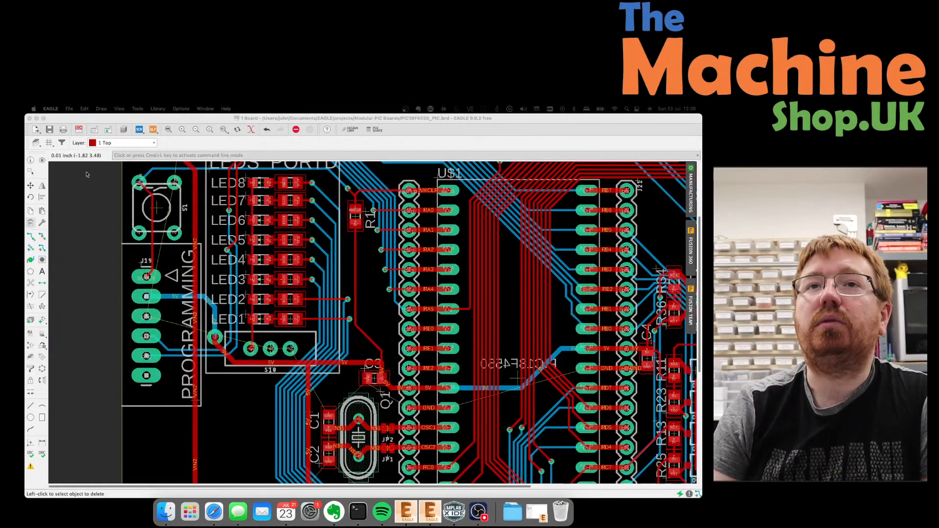
{"action": "left_click", "coordinate": [30, 186]}
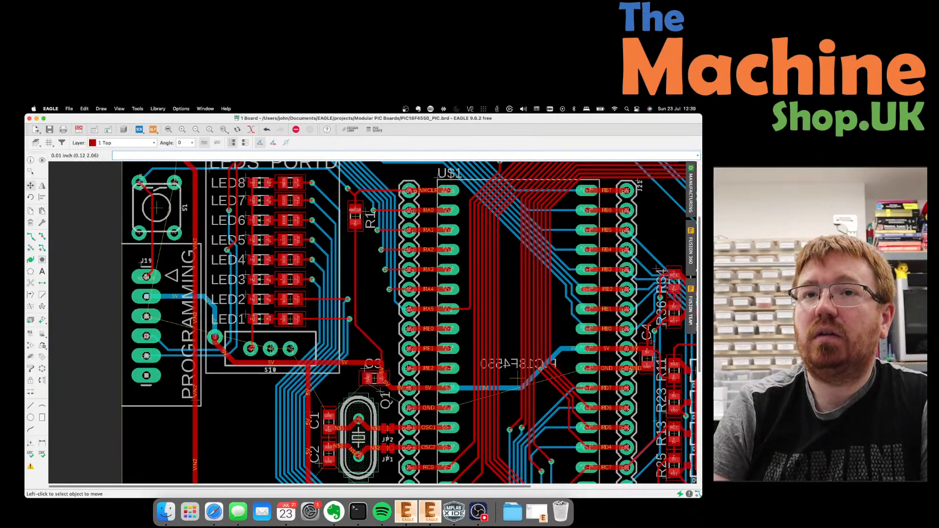
{"action": "left_click", "coordinate": [146, 277]}
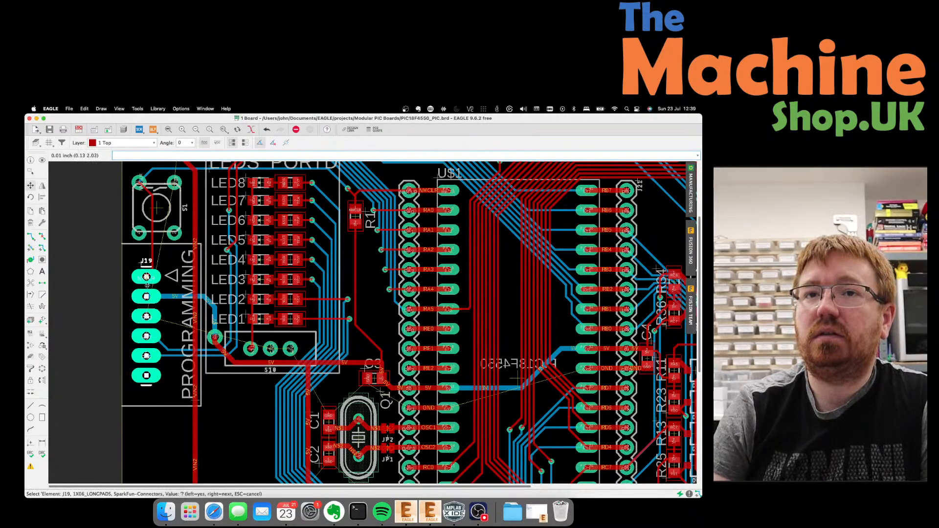
{"action": "left_click", "coordinate": [146, 277]}
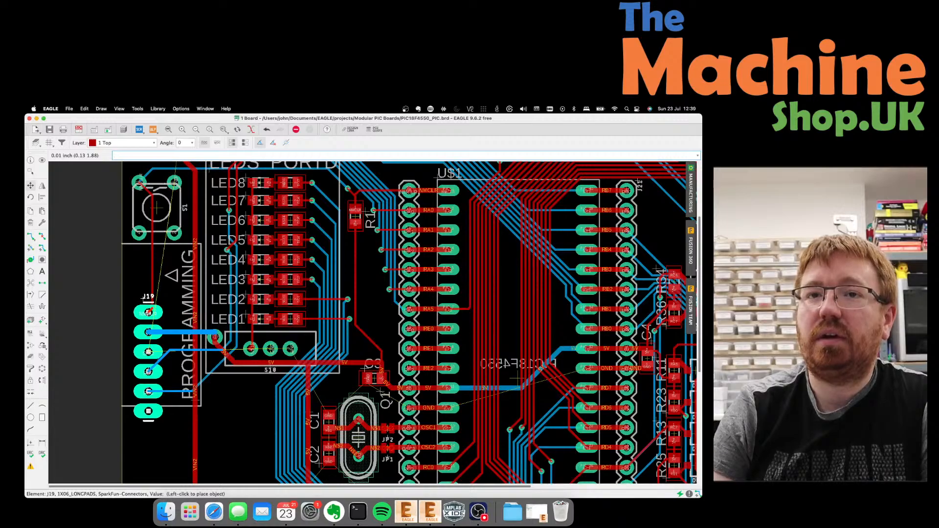
{"action": "left_click", "coordinate": [148, 313]}
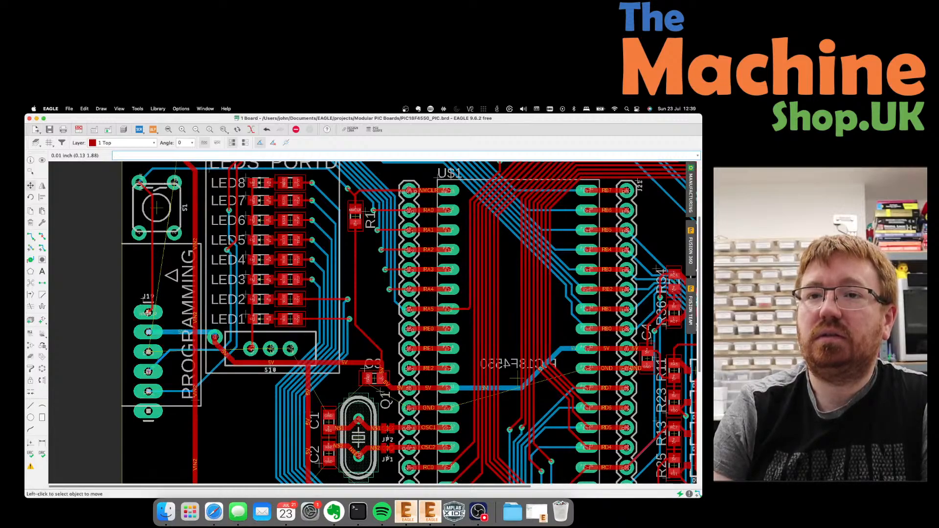
Reposition the top and bottom edges of J19's silkscreen box to enclose it.
{"action": "left_click", "coordinate": [169, 243]}
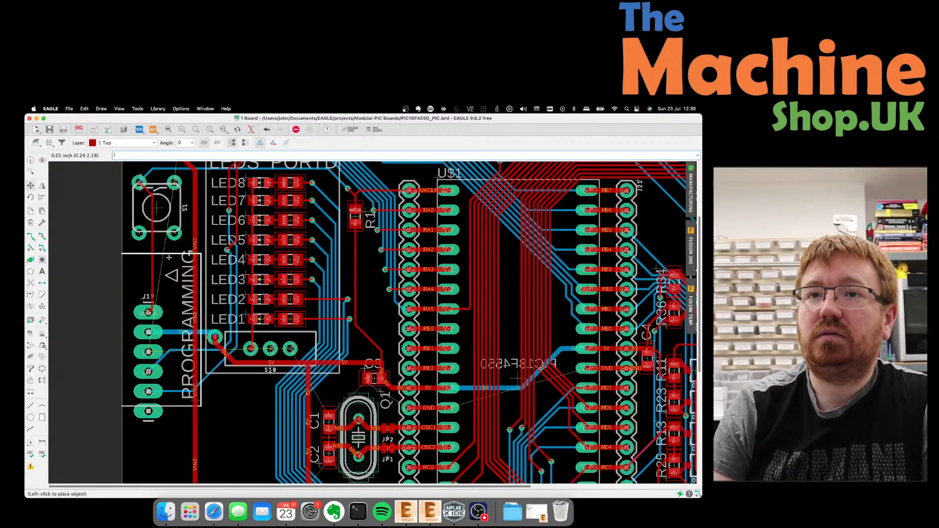
{"action": "left_click", "coordinate": [170, 300]}
{"action": "left_click", "coordinate": [178, 405]}
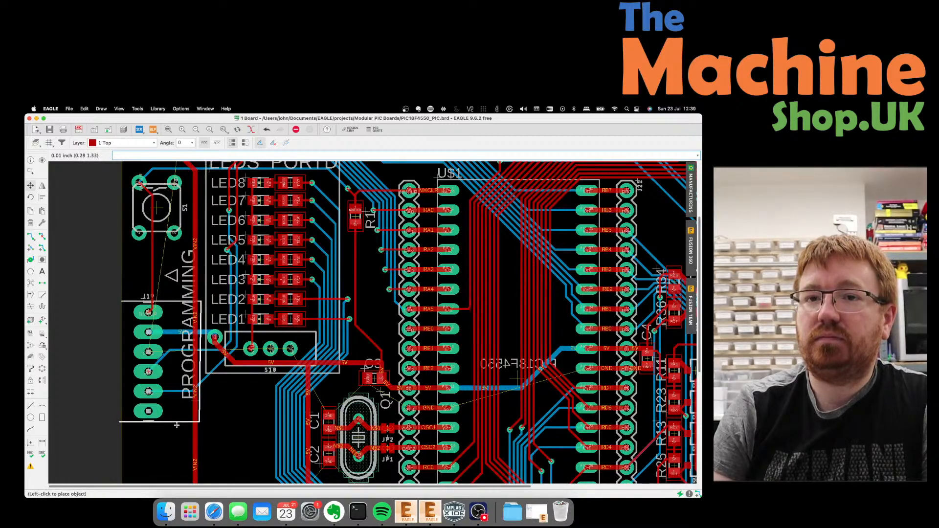
{"action": "left_click", "coordinate": [178, 440]}
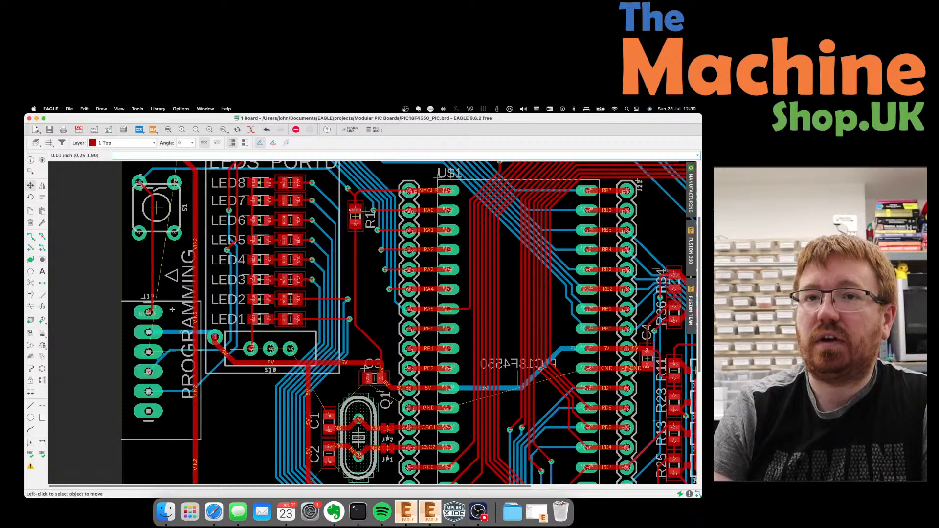
{"action": "left_click", "coordinate": [171, 302]}
{"action": "left_click", "coordinate": [172, 280]}
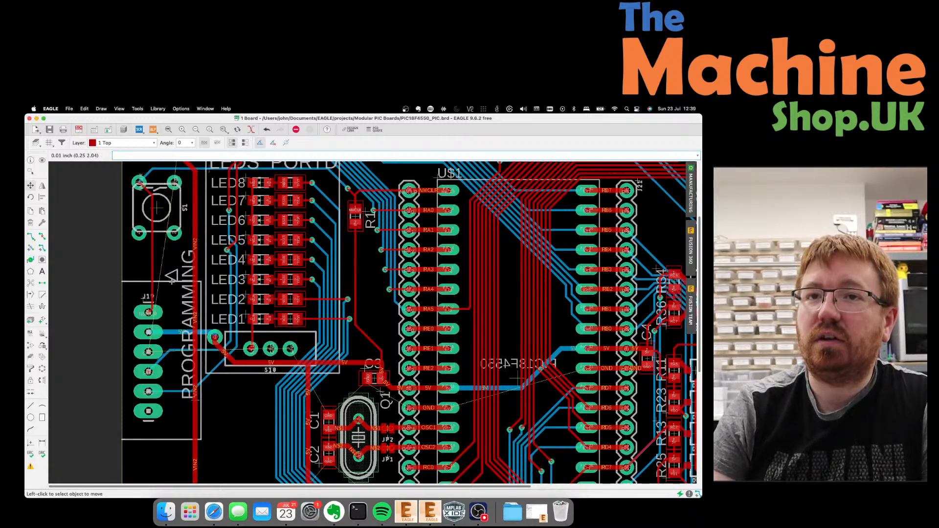
{"action": "left_click", "coordinate": [172, 273]}
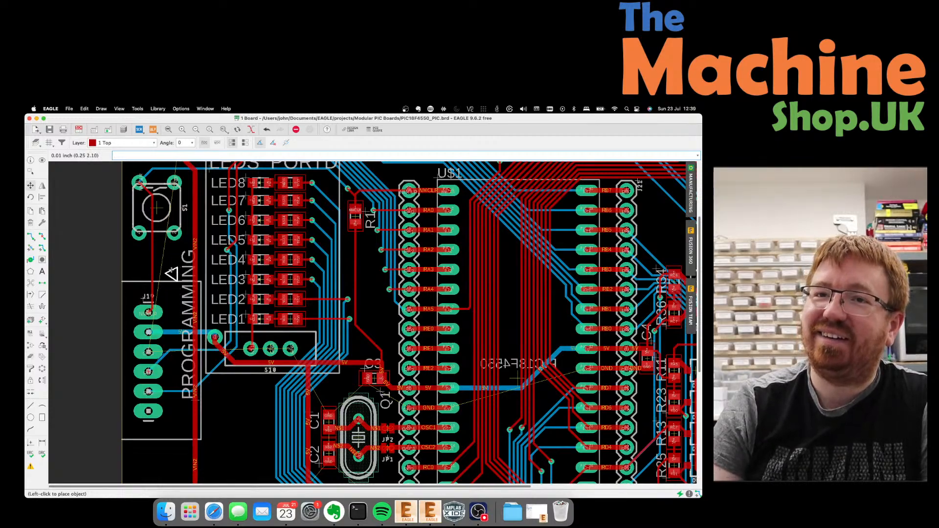
Group the triangle pin-1 marker and move it beside J19's NMCLR pad.
{"action": "scroll", "coordinate": [172, 274], "scroll_direction": "up", "scroll_amount": 4}
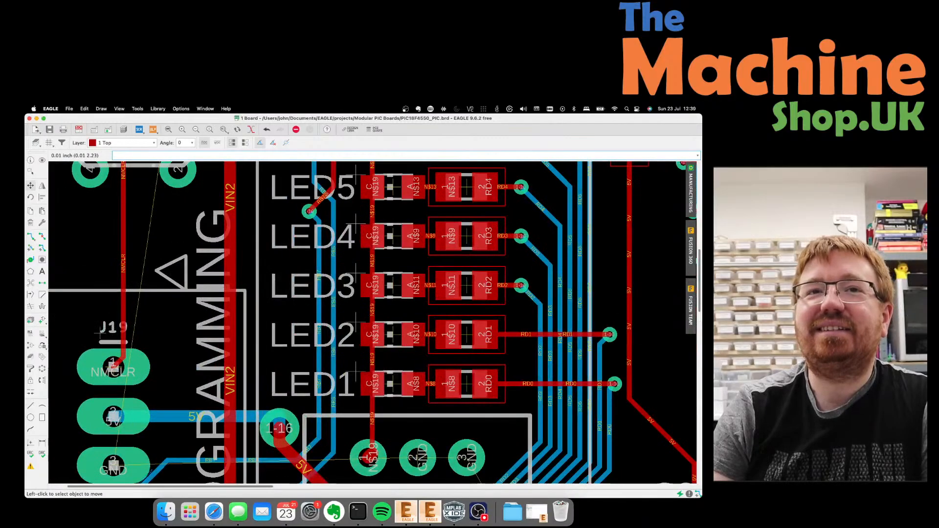
{"action": "left_click", "coordinate": [30, 172]}
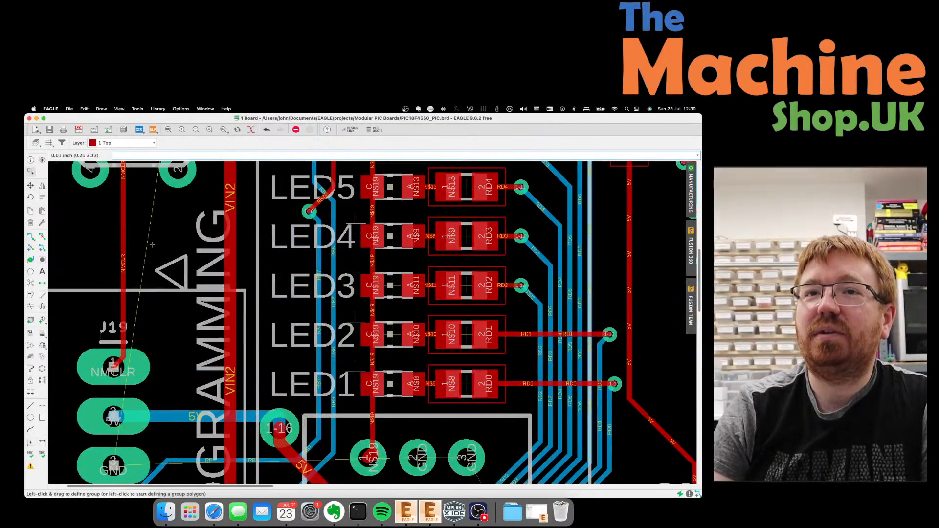
{"action": "left_click_drag", "start_coordinate": [152, 245], "coordinate": [189, 285]}
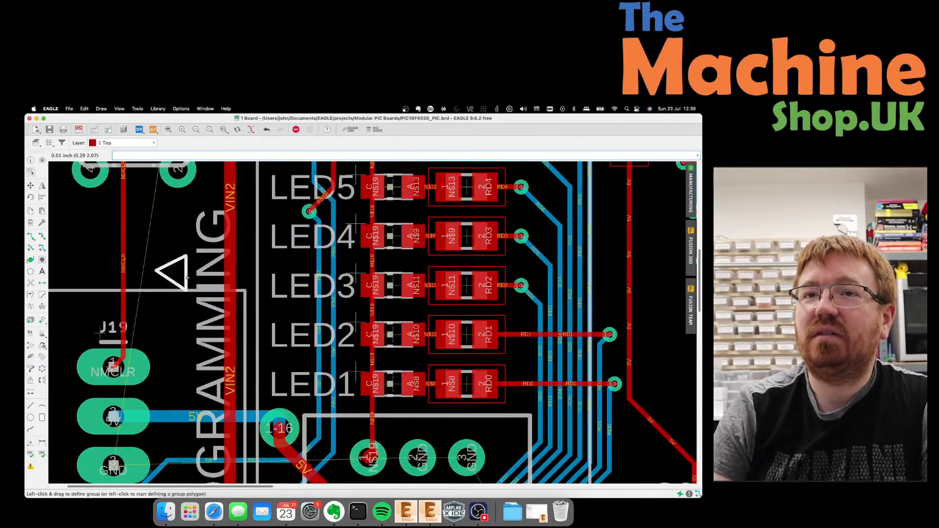
{"action": "right_click", "coordinate": [187, 278]}
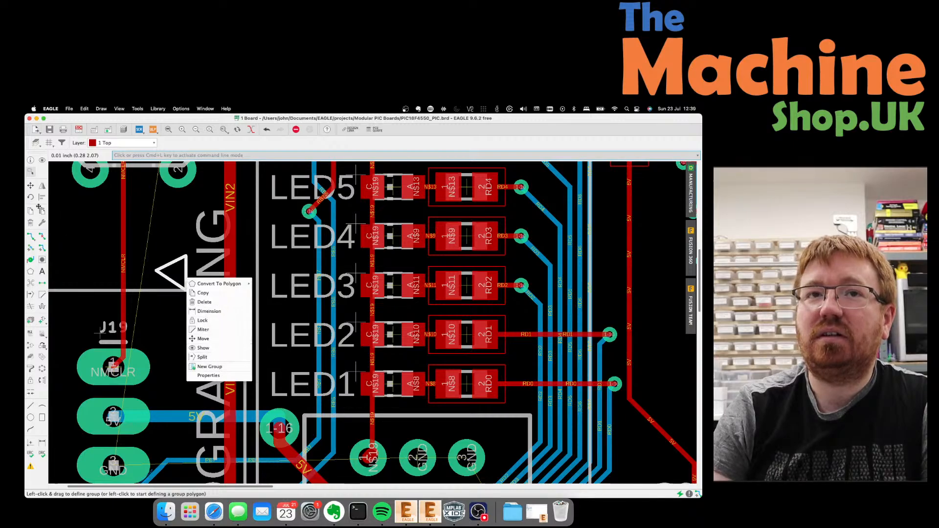
{"action": "left_click", "coordinate": [31, 186]}
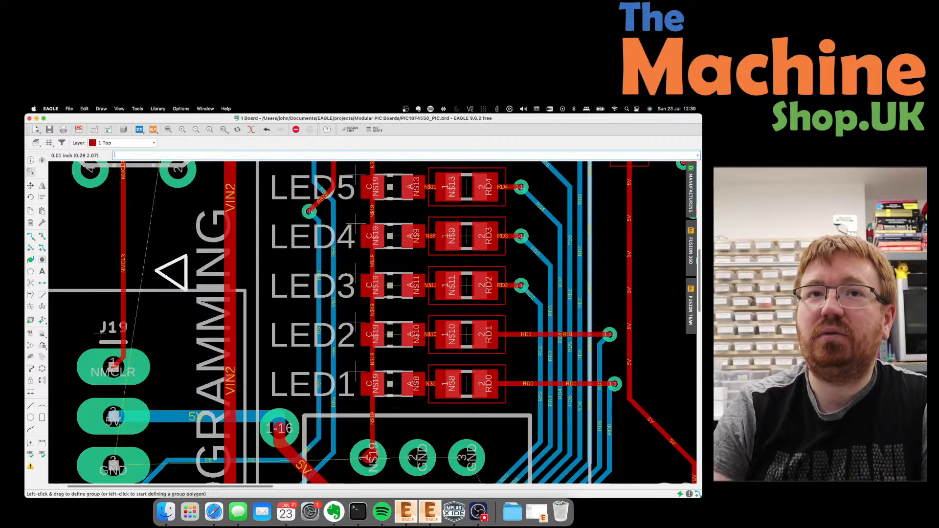
{"action": "right_click", "coordinate": [184, 276]}
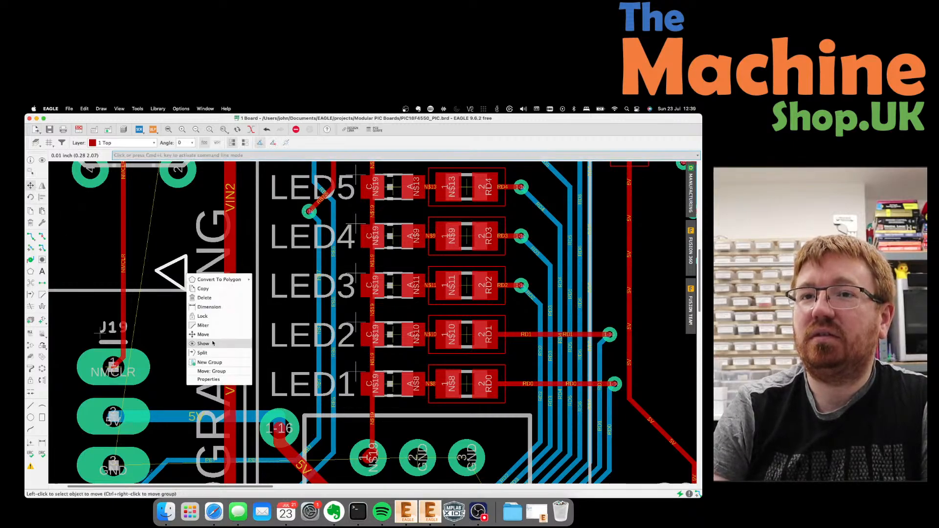
{"action": "left_click", "coordinate": [216, 372]}
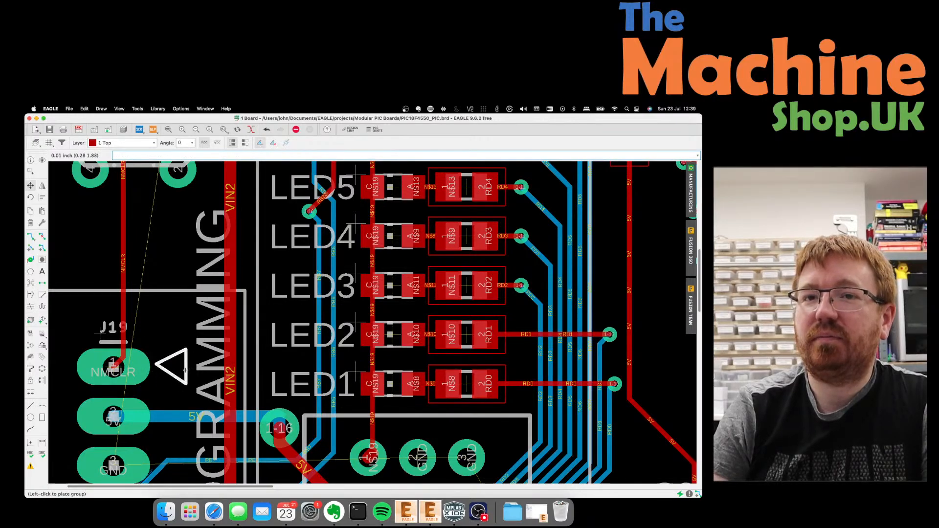
{"action": "left_click", "coordinate": [186, 372]}
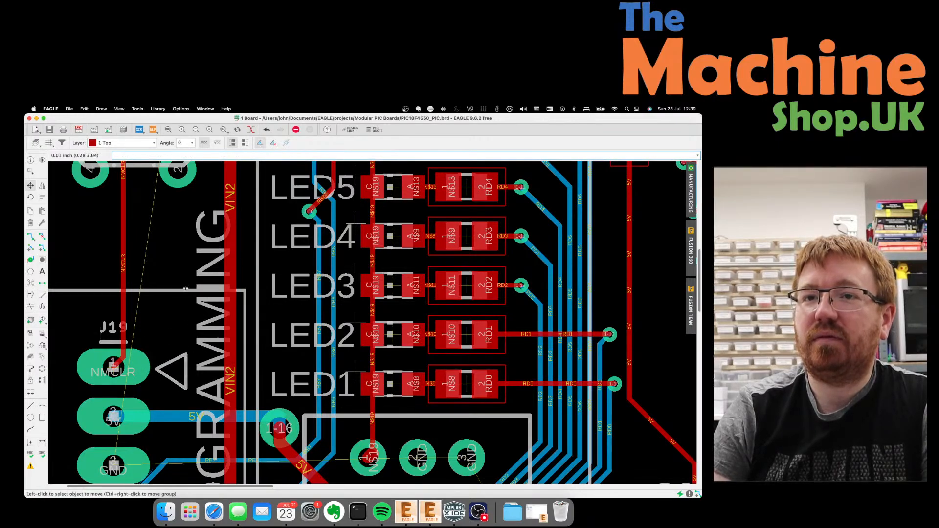
Pick up the PROGRAMMING label to reposition it.
{"action": "scroll", "coordinate": [194, 382], "scroll_direction": "down", "scroll_amount": 4}
{"action": "scroll", "coordinate": [202, 390], "scroll_direction": "up", "scroll_amount": 3}
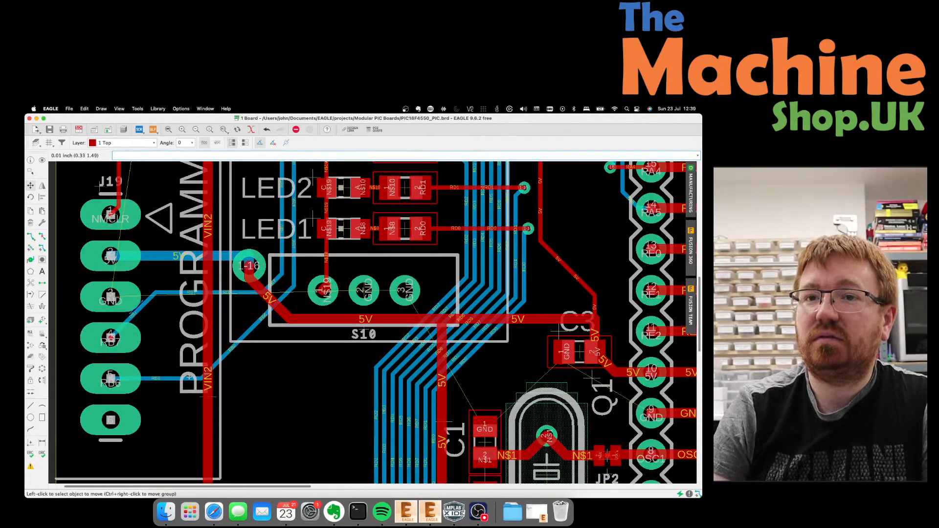
{"action": "left_click", "coordinate": [209, 397]}
{"action": "scroll", "coordinate": [204, 443], "scroll_direction": "up", "scroll_amount": 1}
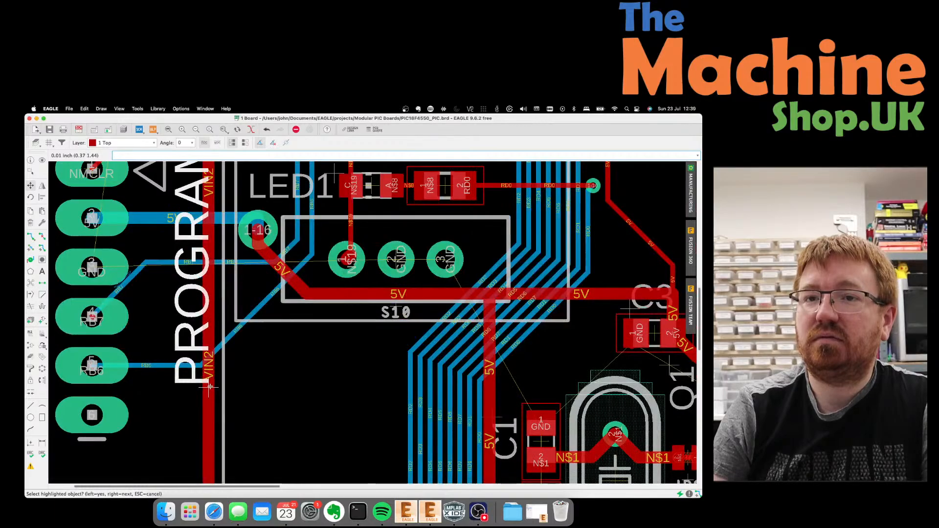
{"action": "scroll", "coordinate": [194, 433], "scroll_direction": "down", "scroll_amount": 7}
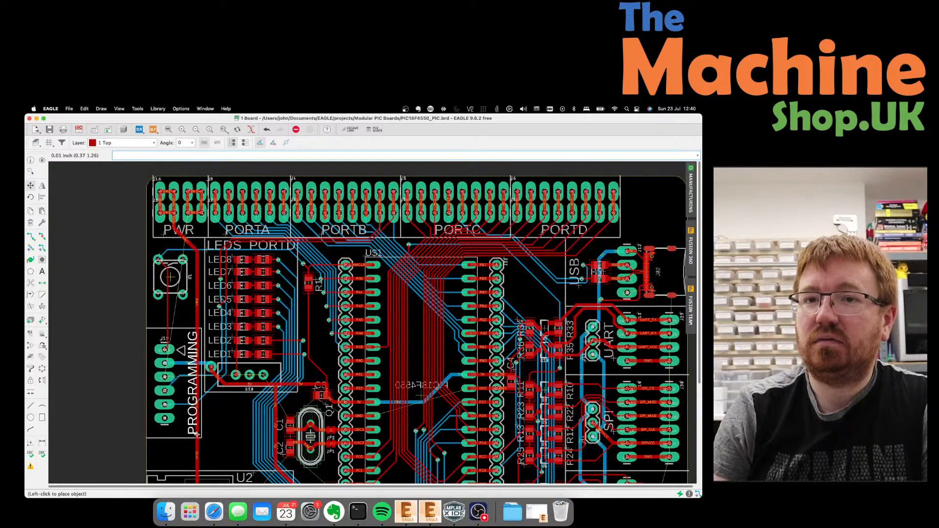
Place the PROGRAMMING label in its new spot and reseat switch S1.
{"action": "left_click", "coordinate": [196, 434]}
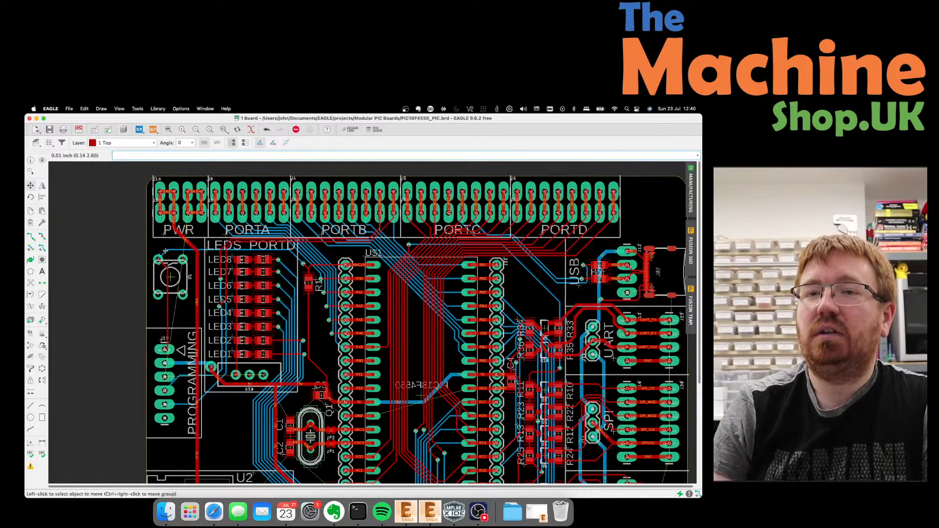
{"action": "left_click", "coordinate": [171, 277]}
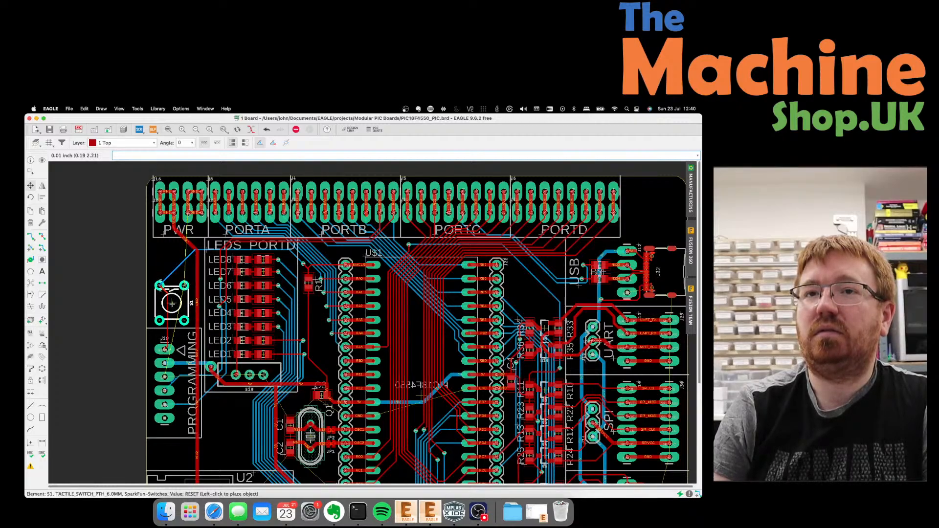
{"action": "left_click", "coordinate": [172, 303]}
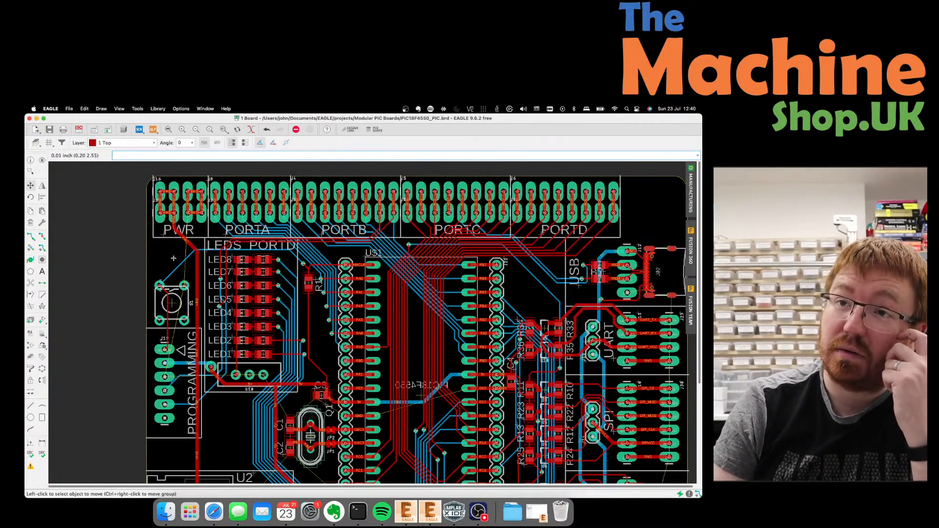
{"action": "scroll", "coordinate": [173, 254], "scroll_direction": "up", "scroll_amount": 3}
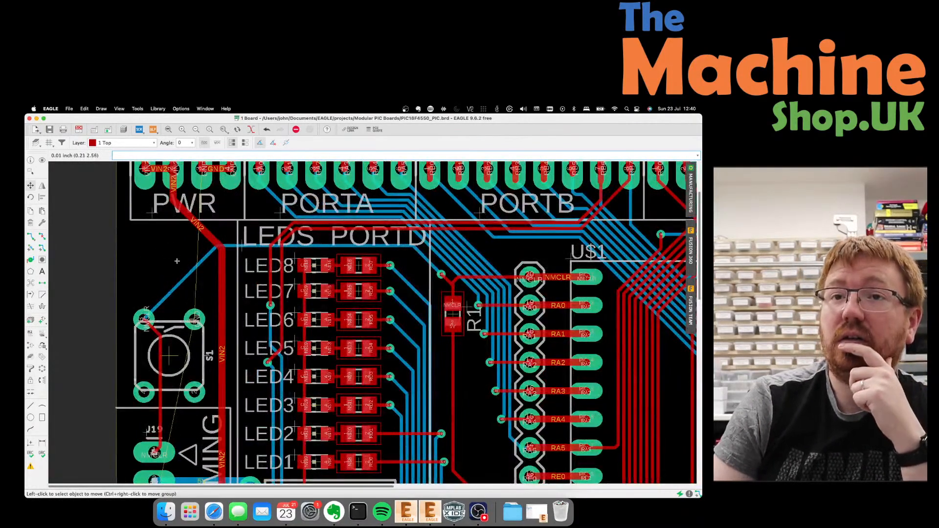
Reshape the NMCLR trace bends from S1 to run beside LED6 and LED5.
{"action": "left_click", "coordinate": [190, 273]}
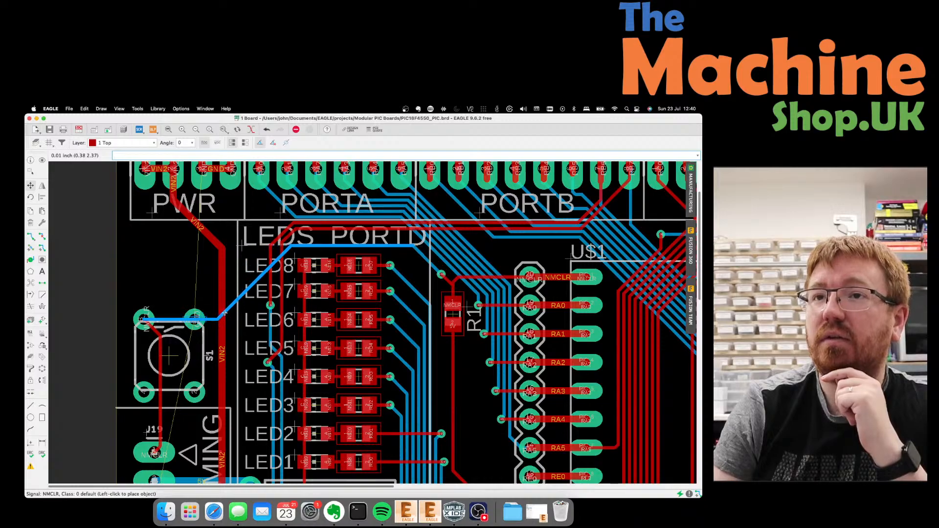
{"action": "left_click", "coordinate": [217, 311]}
{"action": "left_click", "coordinate": [158, 321]}
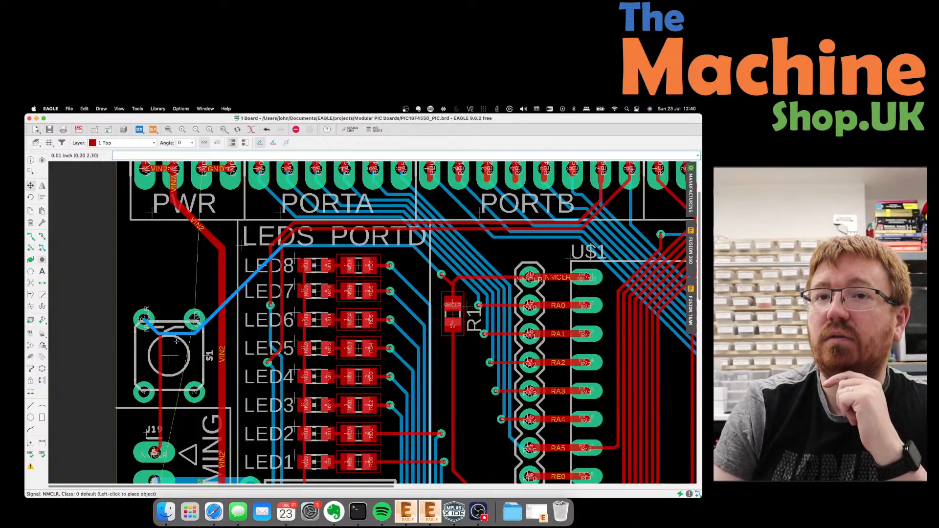
{"action": "left_click", "coordinate": [176, 346]}
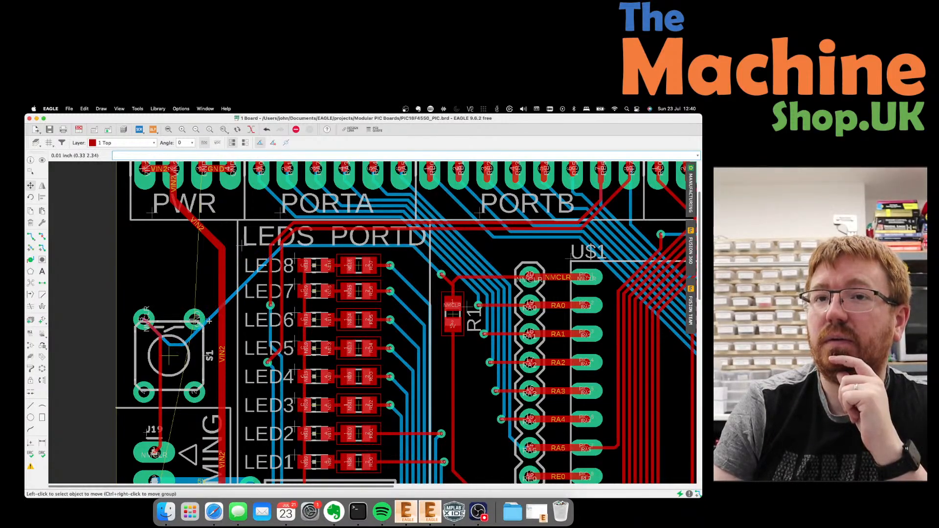
{"action": "left_click", "coordinate": [209, 321]}
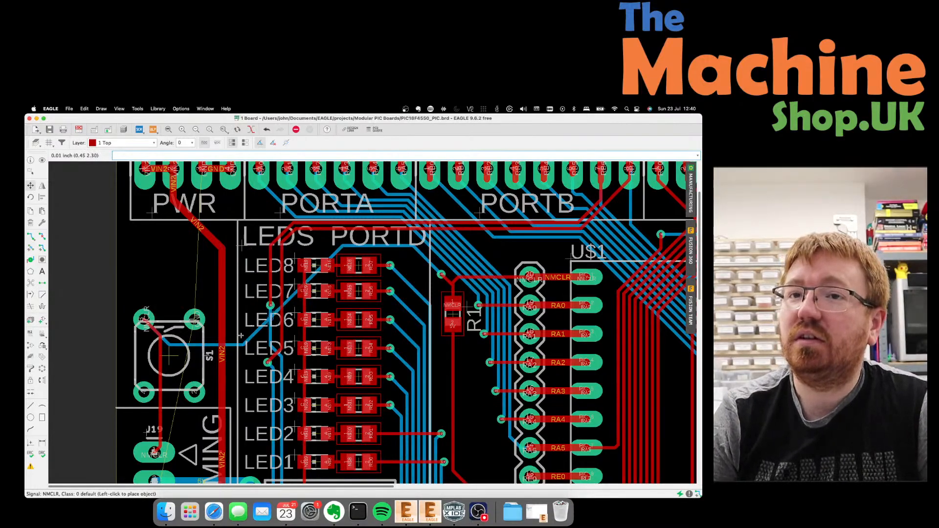
{"action": "left_click", "coordinate": [166, 360]}
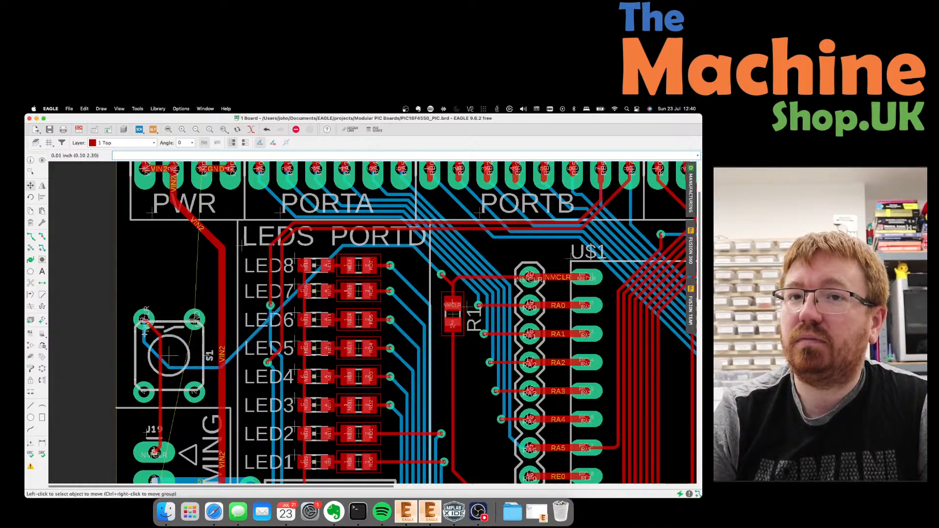
{"action": "left_click", "coordinate": [169, 357]}
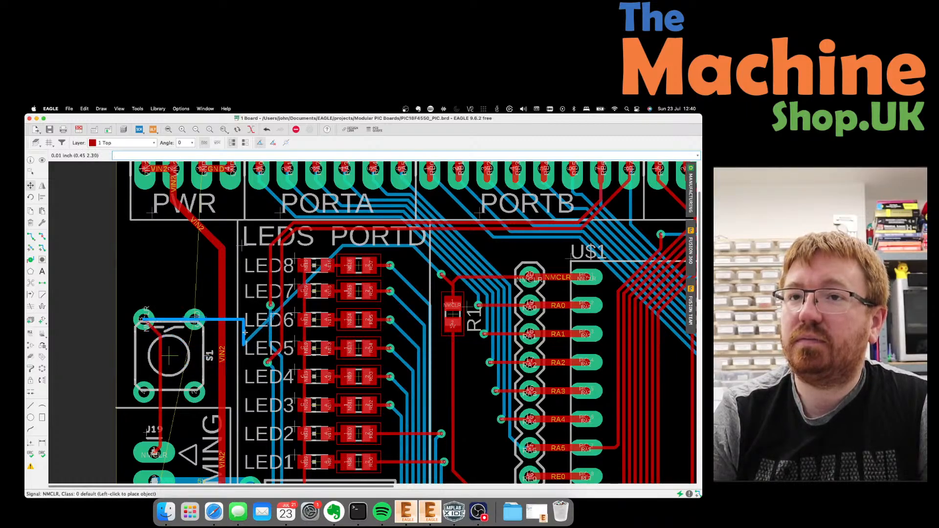
{"action": "left_click", "coordinate": [243, 301]}
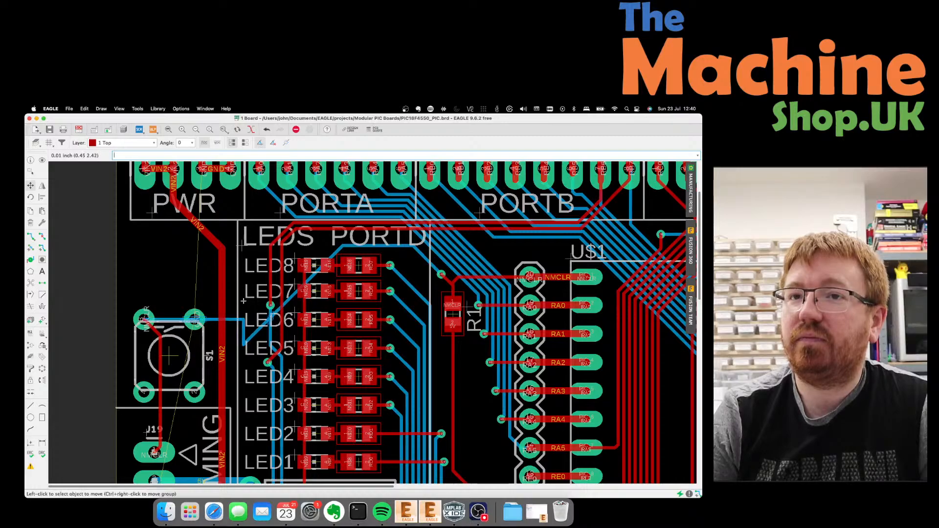
{"action": "left_click", "coordinate": [213, 320]}
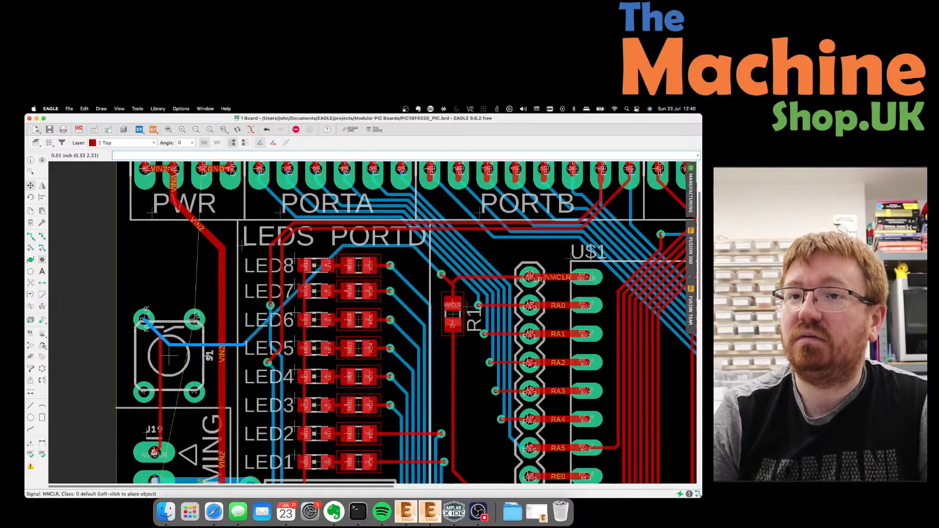
{"action": "left_click", "coordinate": [206, 335]}
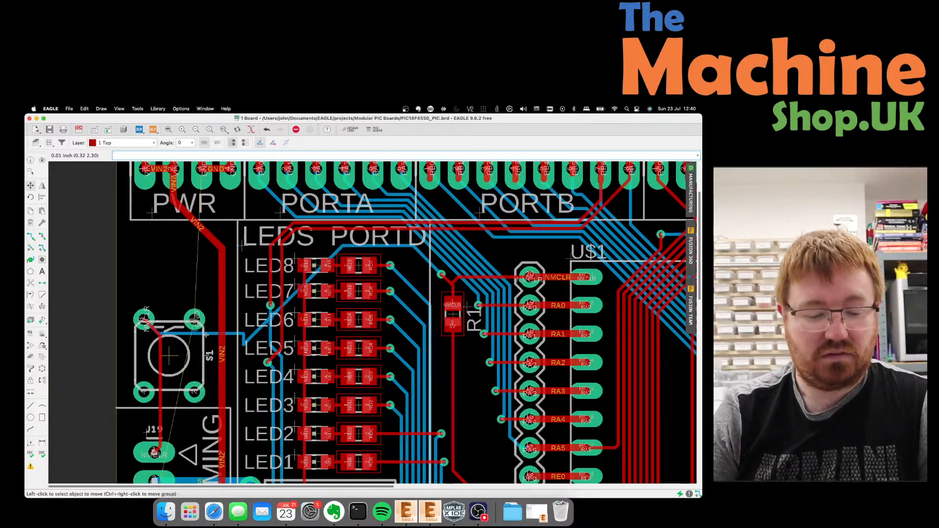
Undo the last NMCLR move and shift its diagonal and vertical segments near S1.
{"action": "key", "text": "super+z"}
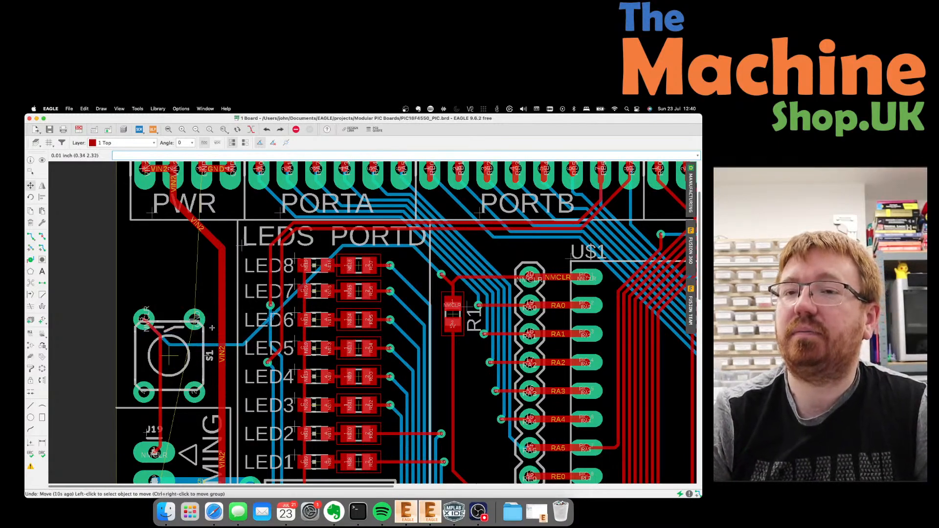
{"action": "left_click", "coordinate": [337, 253]}
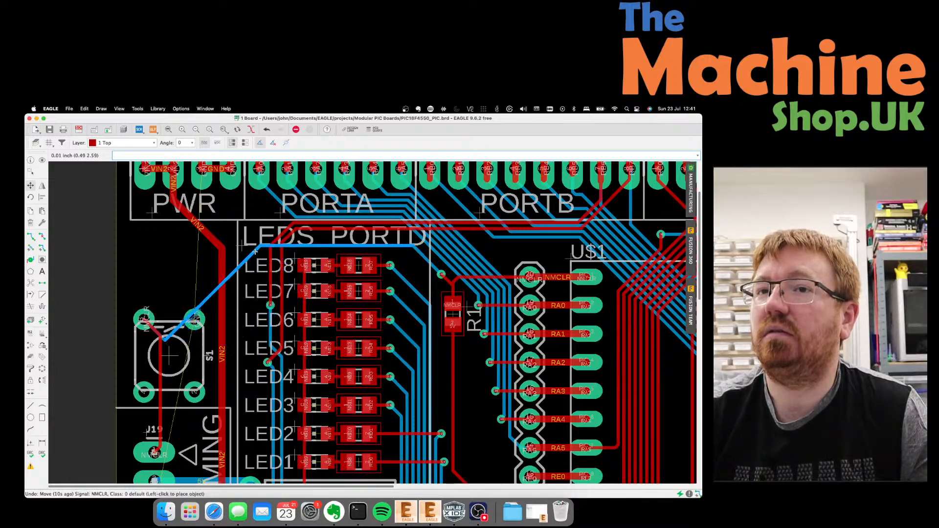
{"action": "key", "text": "Escape"}
{"action": "left_click", "coordinate": [165, 328]}
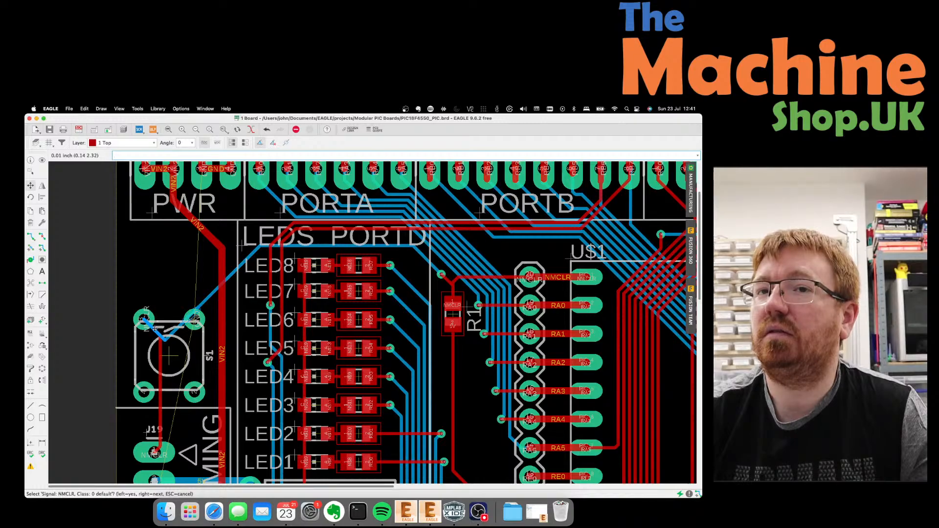
{"action": "left_click", "coordinate": [154, 329]}
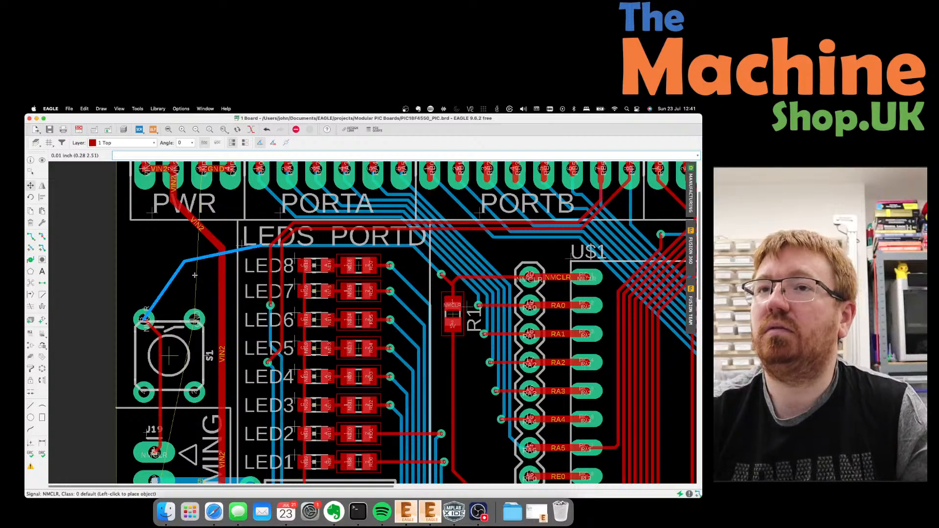
{"action": "left_click", "coordinate": [154, 308]}
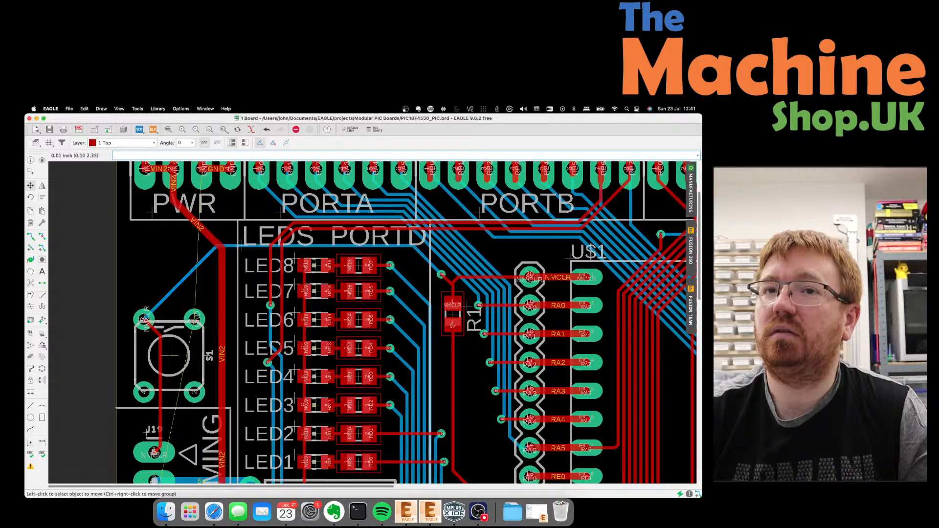
{"action": "left_click", "coordinate": [155, 309]}
{"action": "left_click", "coordinate": [148, 285]}
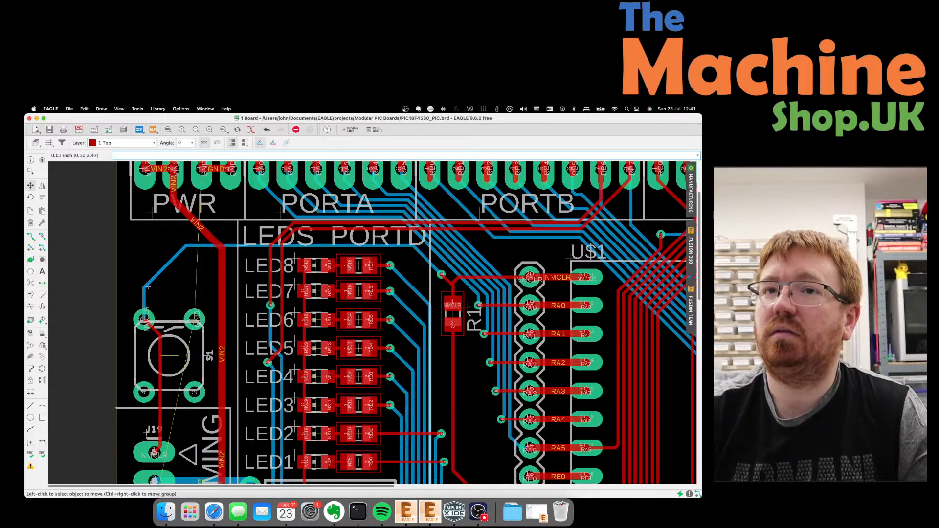
{"action": "left_click", "coordinate": [145, 301]}
{"action": "left_click", "coordinate": [178, 303]}
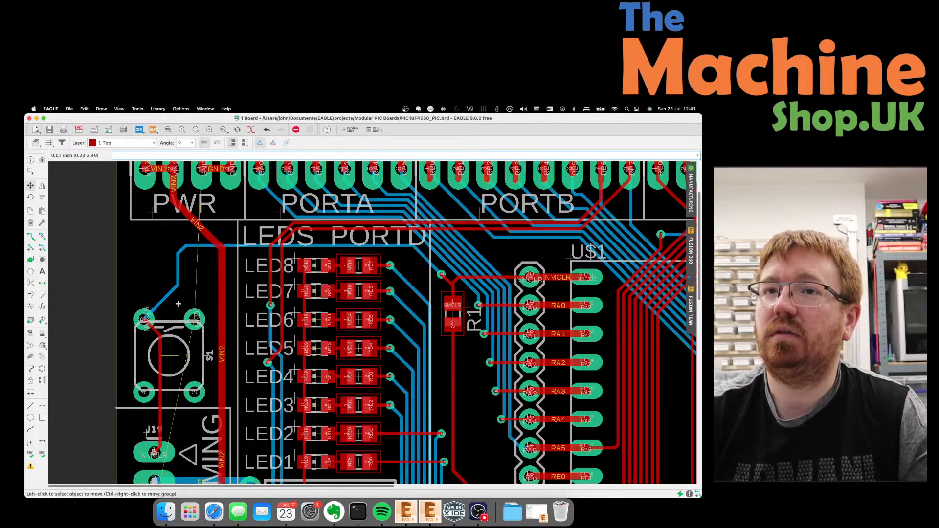
Adjust the NMCLR vertical and diagonal segments by the LEDs into a clean diagonal.
{"action": "left_click", "coordinate": [177, 269]}
{"action": "left_click", "coordinate": [181, 266]}
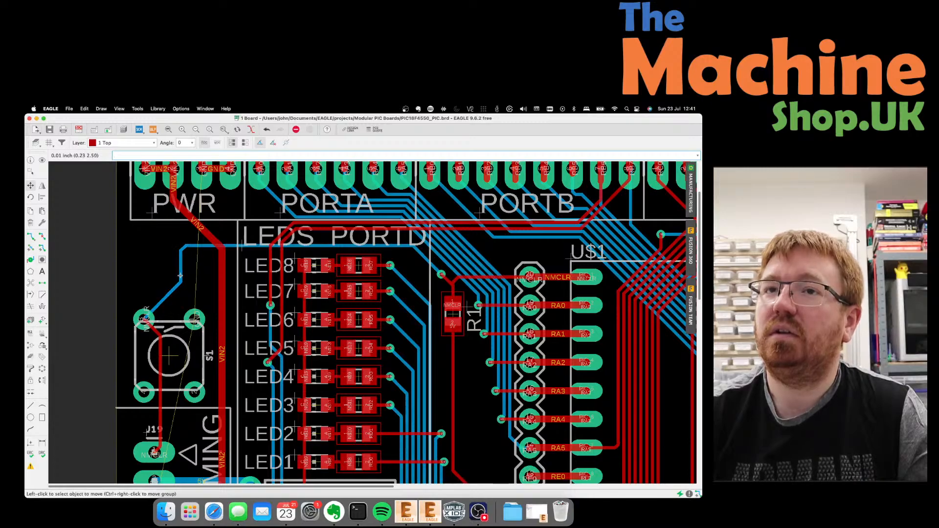
{"action": "left_click", "coordinate": [184, 249]}
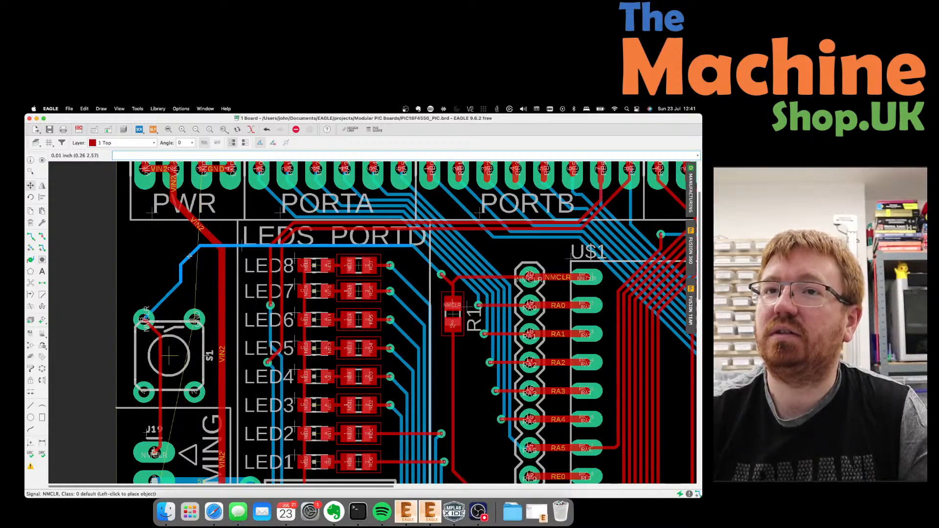
{"action": "left_click", "coordinate": [190, 254]}
{"action": "left_click", "coordinate": [176, 288]}
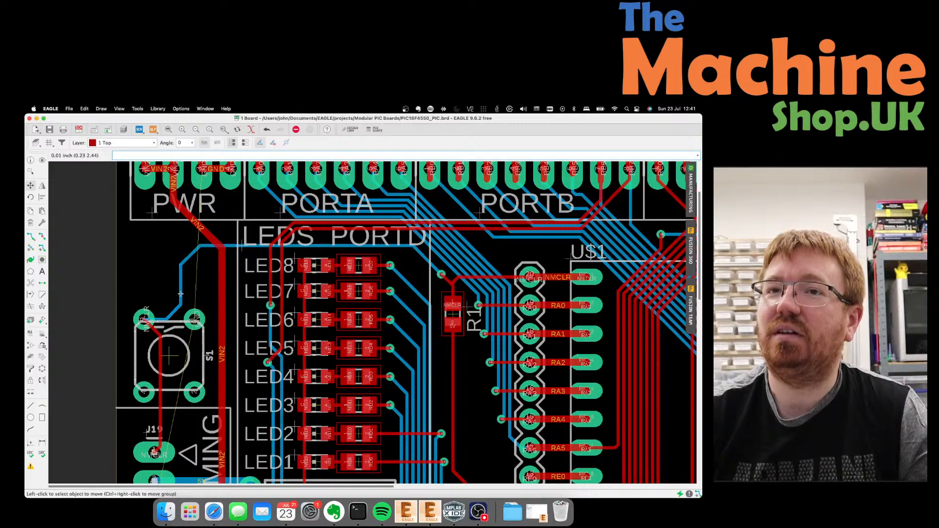
{"action": "left_click", "coordinate": [194, 288]}
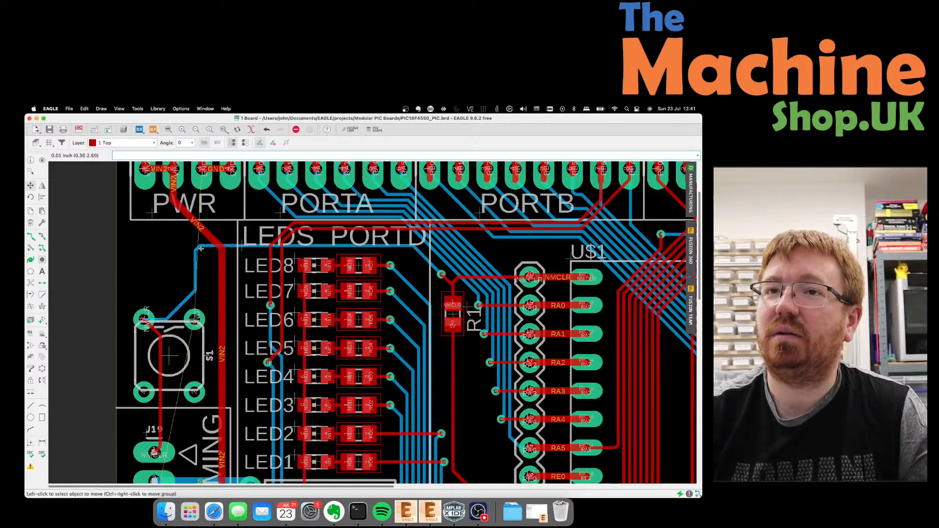
{"action": "left_click", "coordinate": [194, 287]}
{"action": "left_click", "coordinate": [196, 296]}
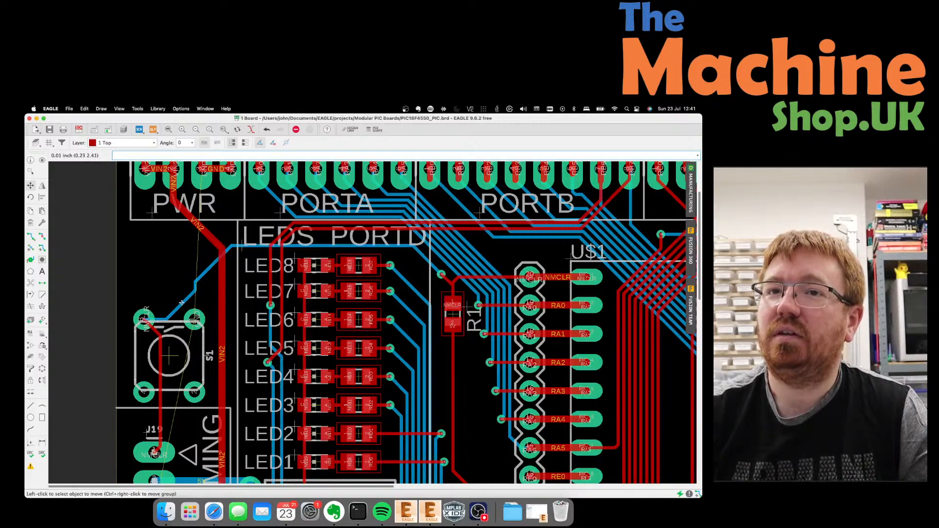
Run the NMCLR segment diagonally from S1's top-right pad, undoing a bad attempt.
{"action": "left_click", "coordinate": [163, 319]}
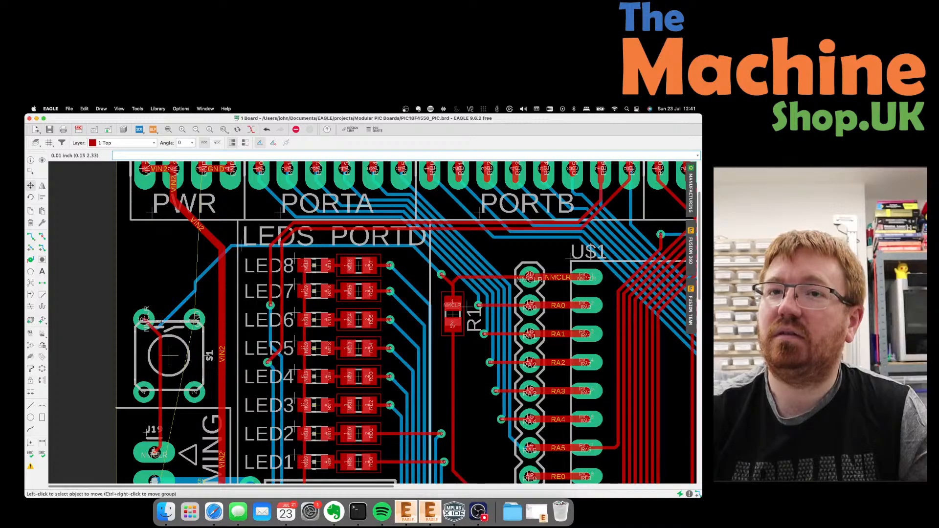
{"action": "left_click", "coordinate": [181, 327]}
{"action": "left_click", "coordinate": [181, 326]}
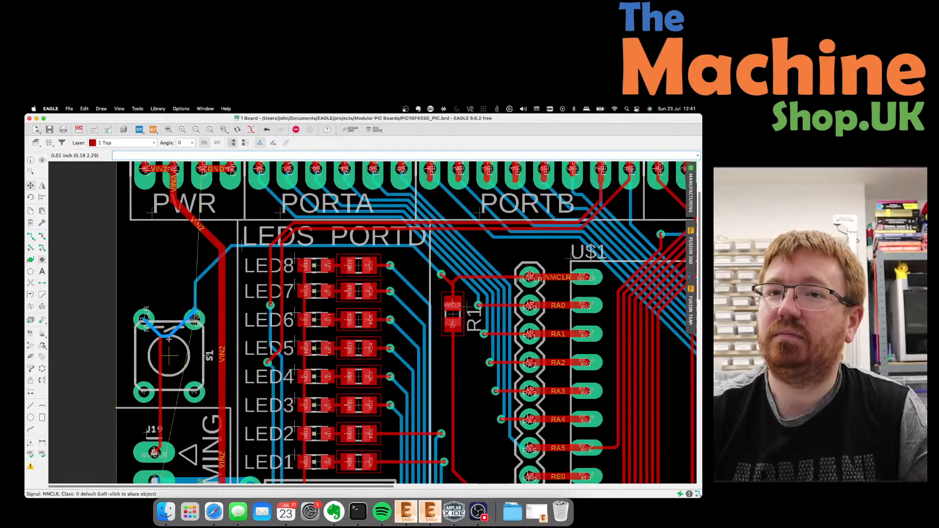
{"action": "left_click", "coordinate": [169, 342]}
{"action": "left_click", "coordinate": [175, 330]}
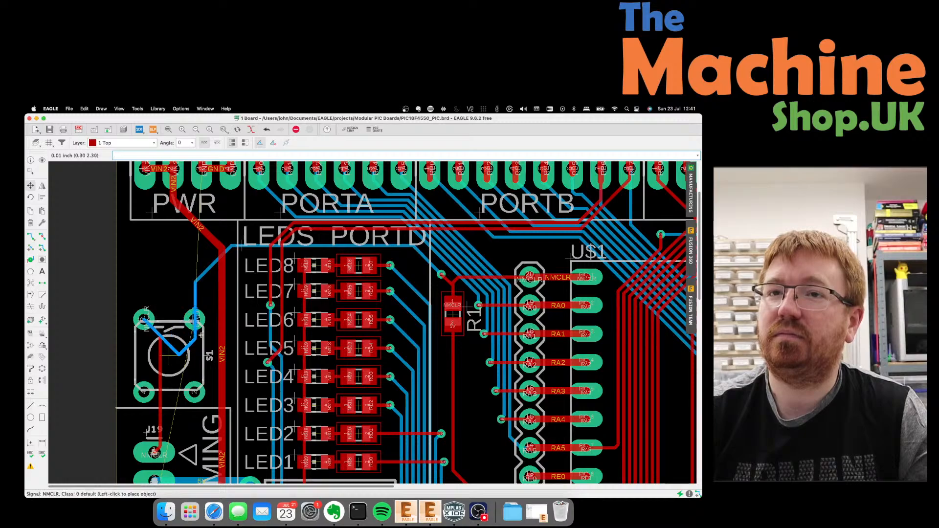
{"action": "key", "text": "super+z"}
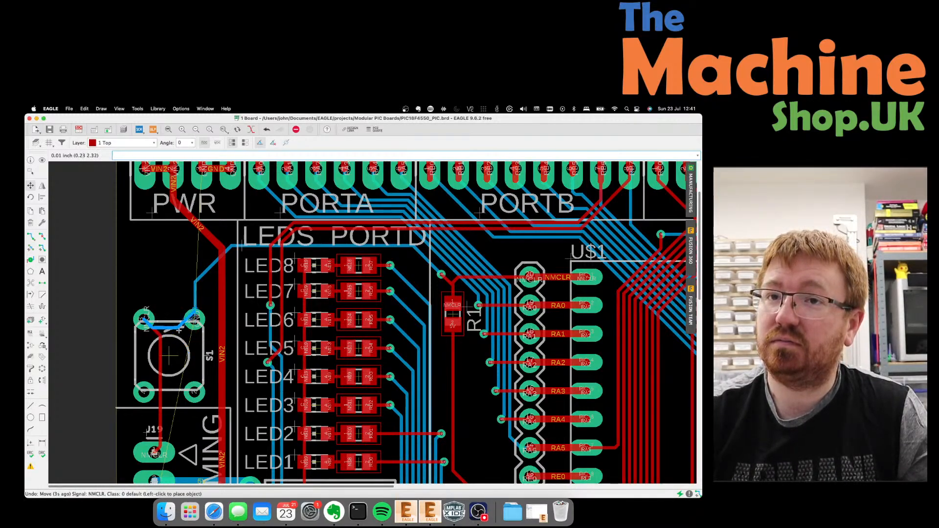
{"action": "left_click", "coordinate": [176, 334]}
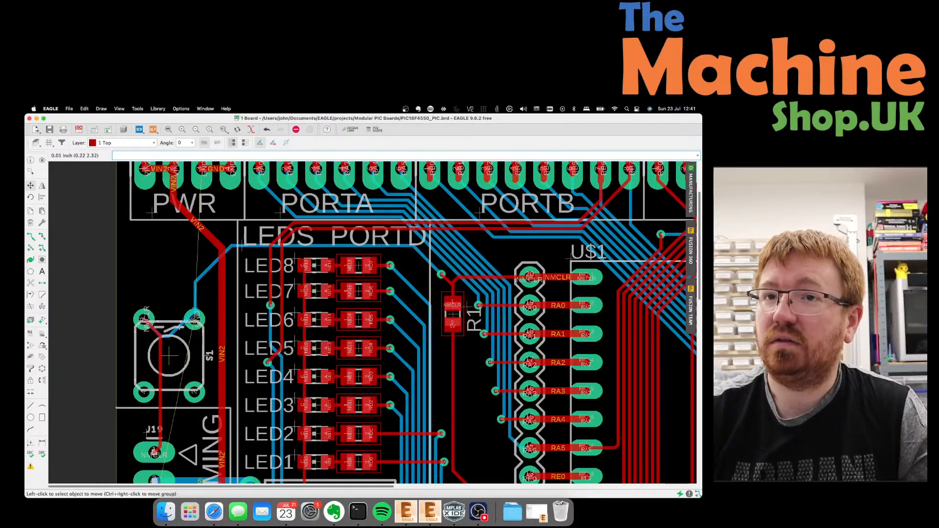
Tidy the NMCLR diagonal, short horizontal and vertex beneath S1.
{"action": "left_click", "coordinate": [181, 326]}
{"action": "left_click", "coordinate": [189, 332]}
{"action": "left_click", "coordinate": [175, 337]}
{"action": "left_click", "coordinate": [175, 343]}
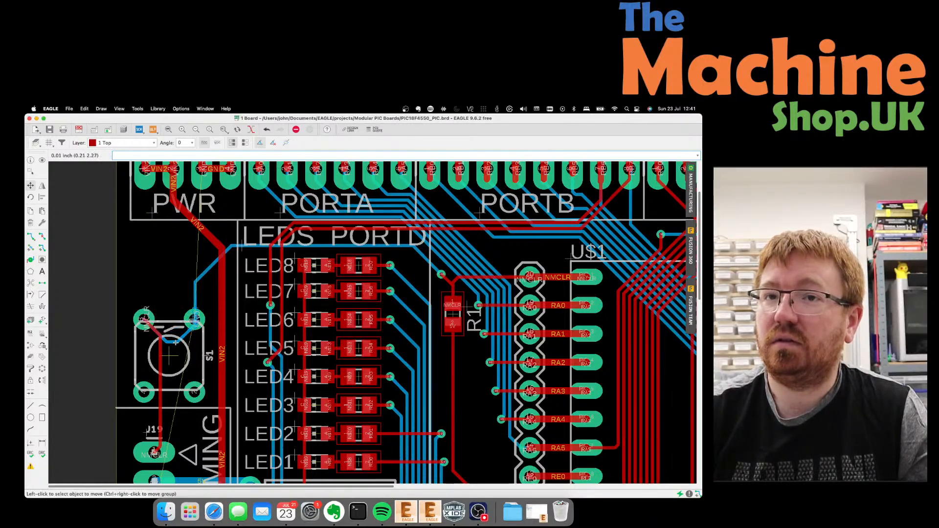
{"action": "left_click", "coordinate": [176, 342]}
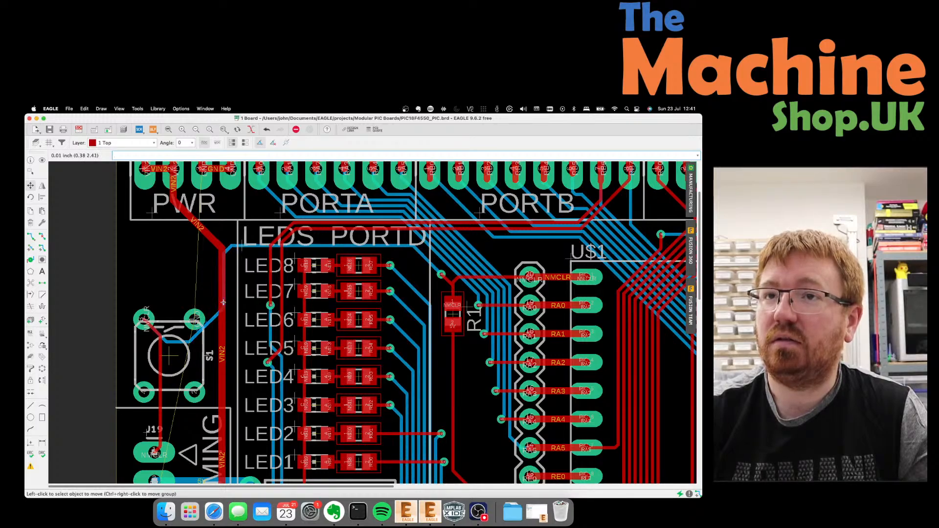
{"action": "left_click", "coordinate": [230, 289]}
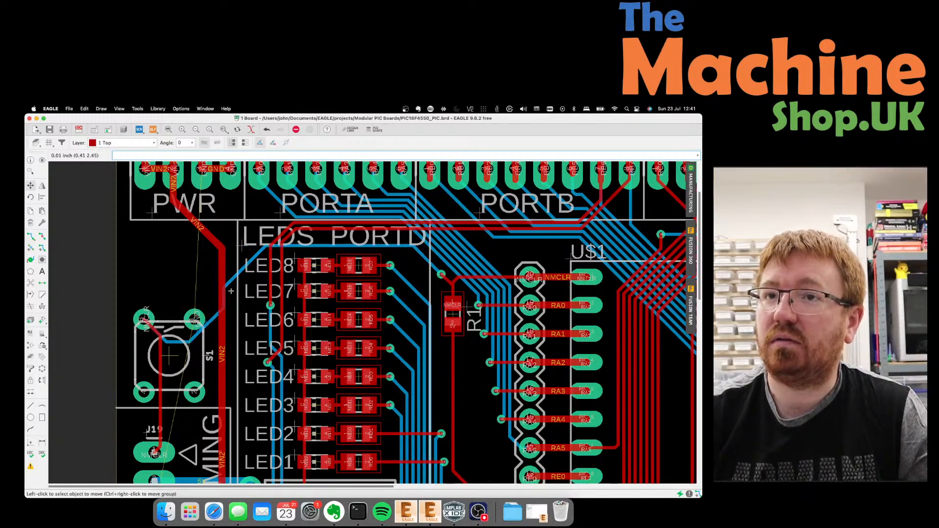
Move the overlapping NMCLR segment up-right and finish the trace edits.
{"action": "left_click", "coordinate": [224, 298]}
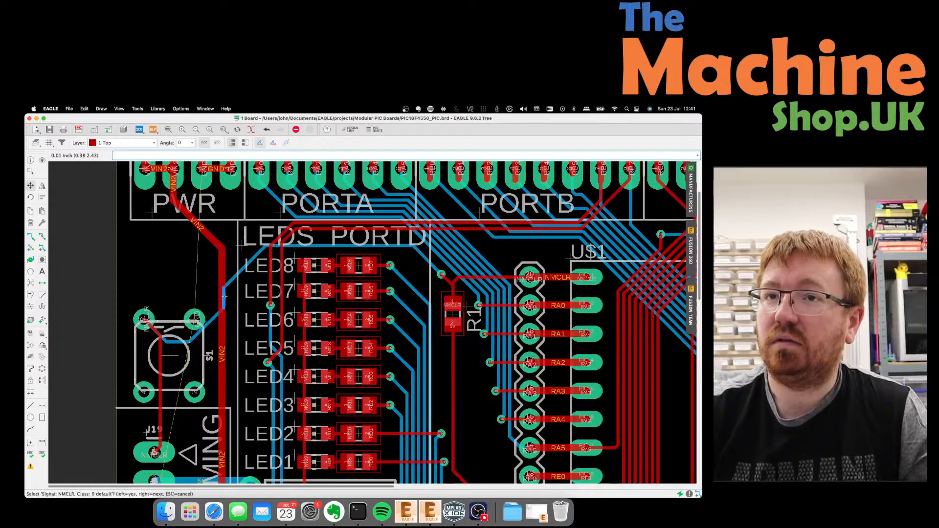
{"action": "left_click", "coordinate": [224, 296]}
{"action": "left_click", "coordinate": [255, 266]}
{"action": "left_click", "coordinate": [238, 301]}
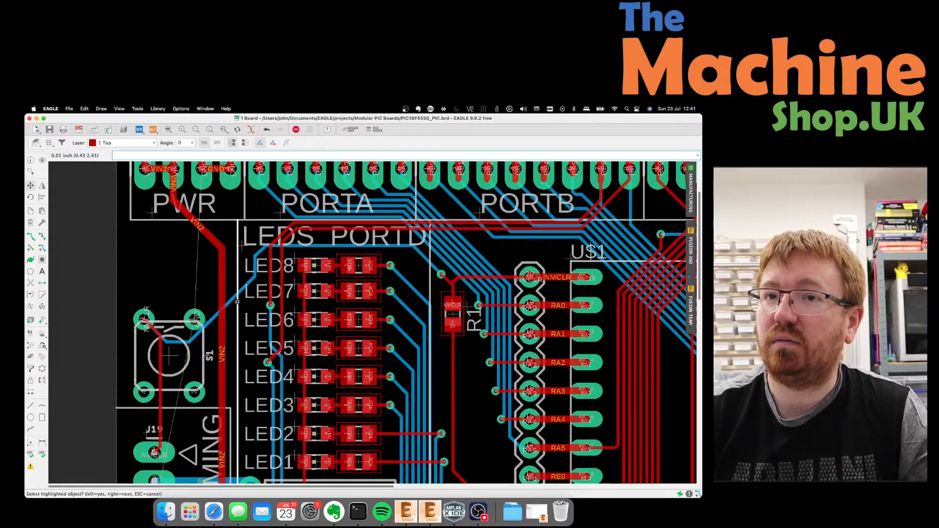
{"action": "key", "text": "Escape"}
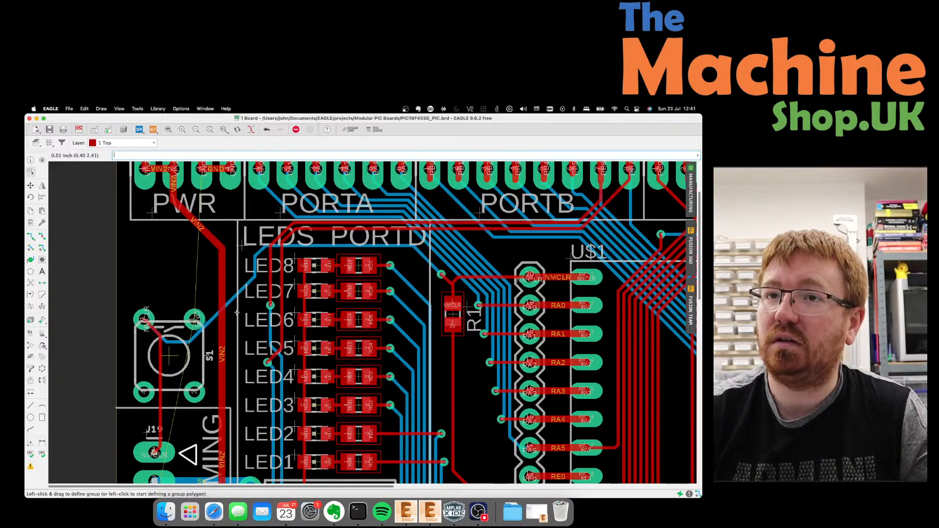
{"action": "left_click", "coordinate": [231, 305]}
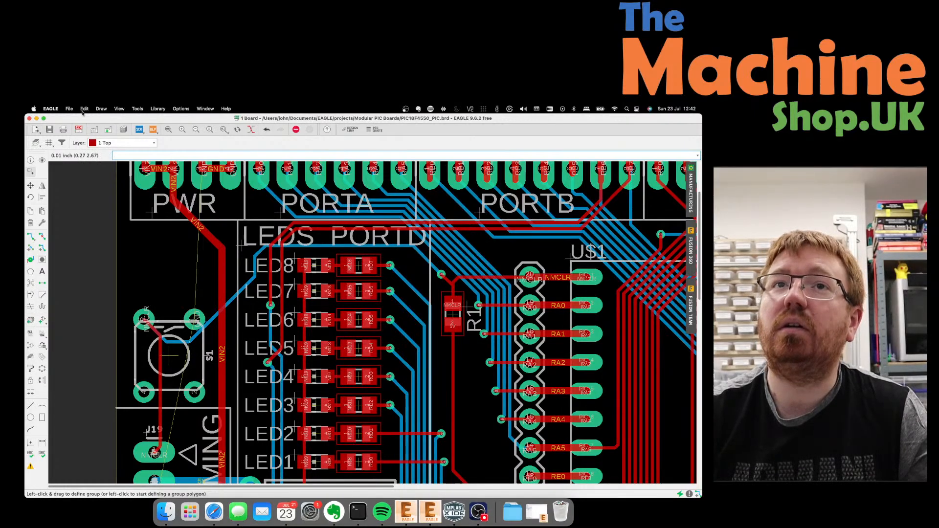
Save the board and the schematic.
{"action": "left_click", "coordinate": [50, 130]}
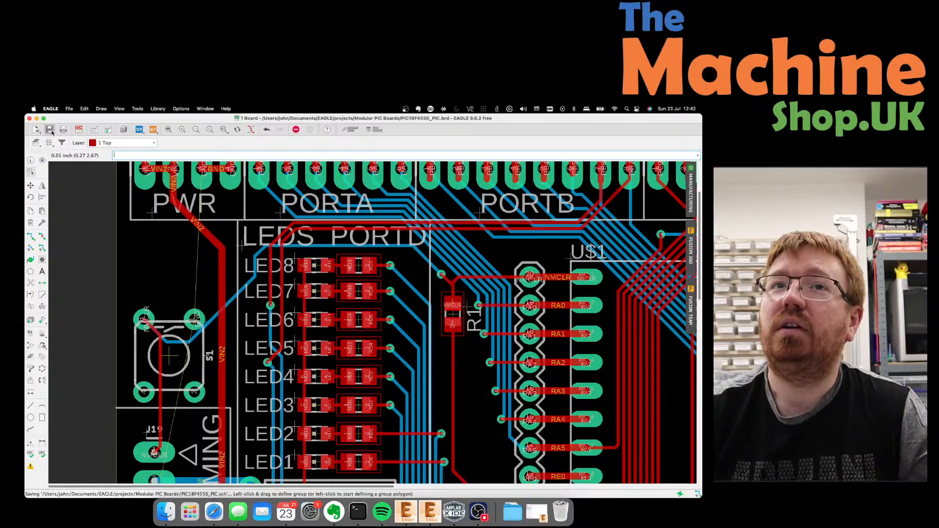
{"action": "left_click", "coordinate": [79, 130]}
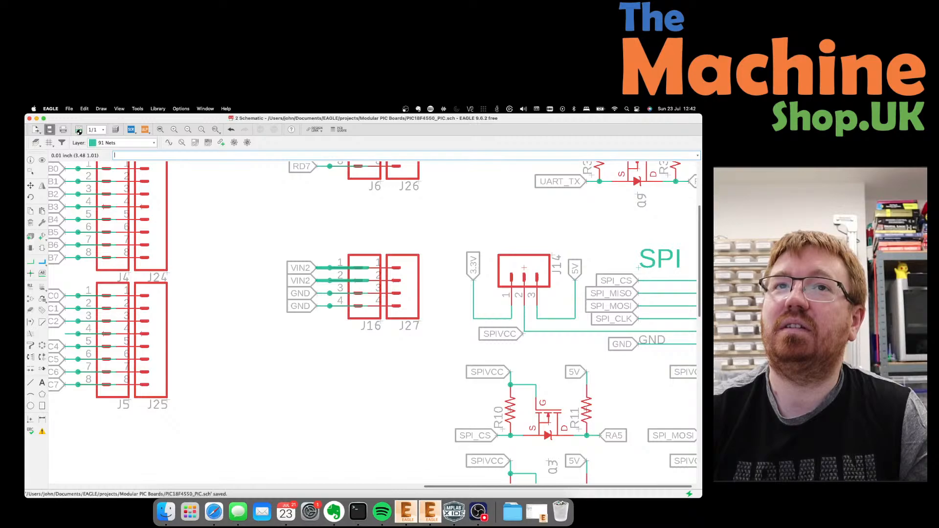
{"action": "left_click", "coordinate": [79, 130]}
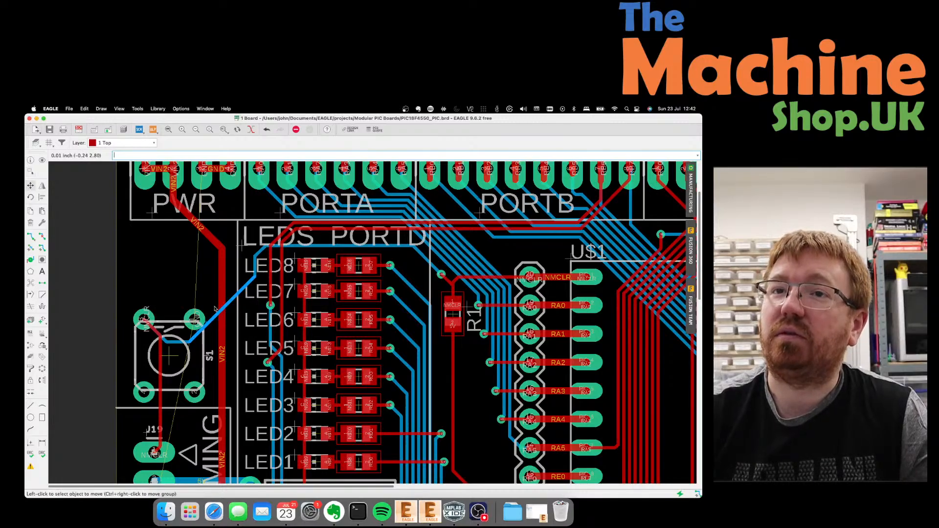
Reposition the NMCLR and VIN2 trace segments near switch S1.
{"action": "left_click", "coordinate": [31, 186]}
{"action": "left_click", "coordinate": [223, 309]}
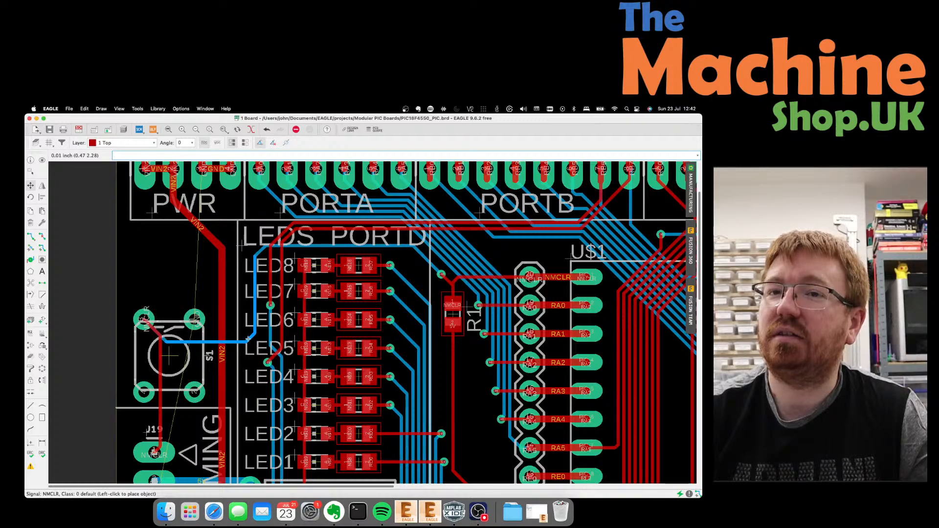
{"action": "left_click", "coordinate": [248, 338]}
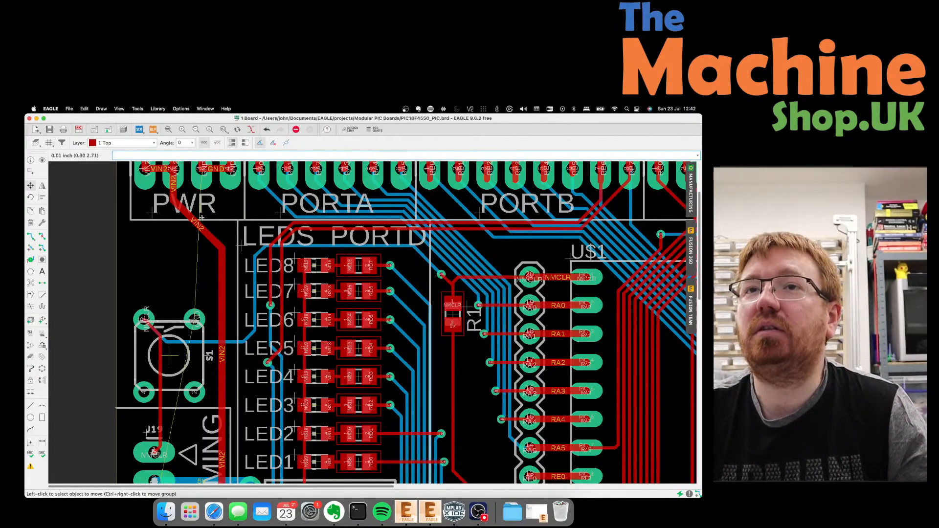
{"action": "left_click", "coordinate": [198, 228]}
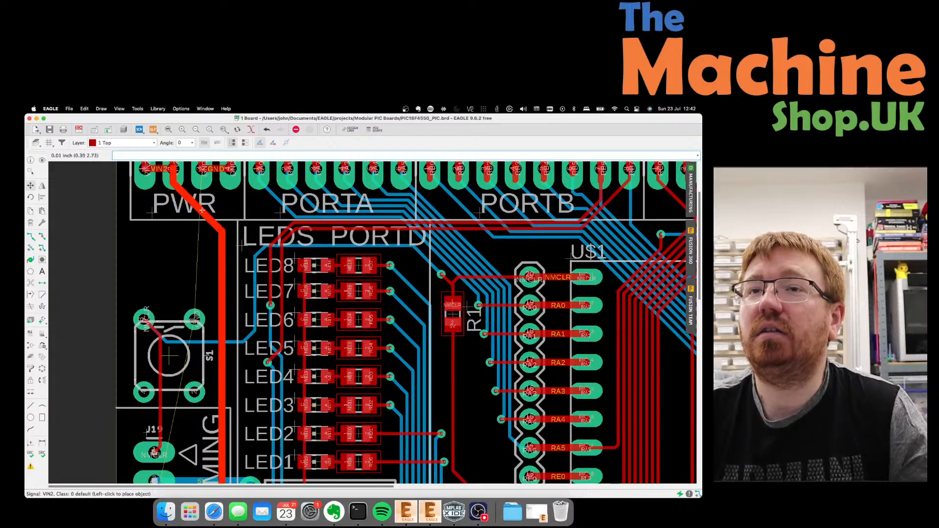
{"action": "left_click", "coordinate": [202, 210]}
Move the U2 regulator higher on the board.
{"action": "scroll", "coordinate": [171, 247], "scroll_direction": "down", "scroll_amount": 4}
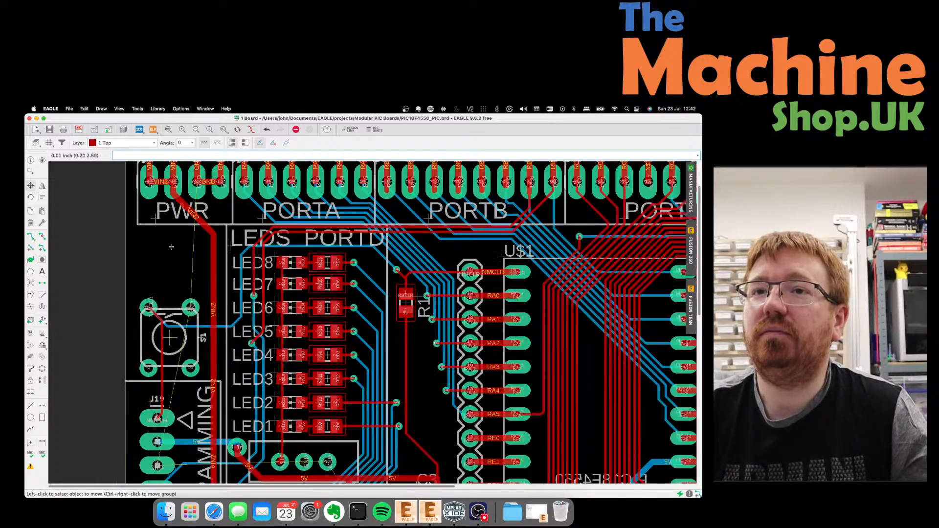
{"action": "scroll", "coordinate": [172, 247], "scroll_direction": "down", "scroll_amount": 3}
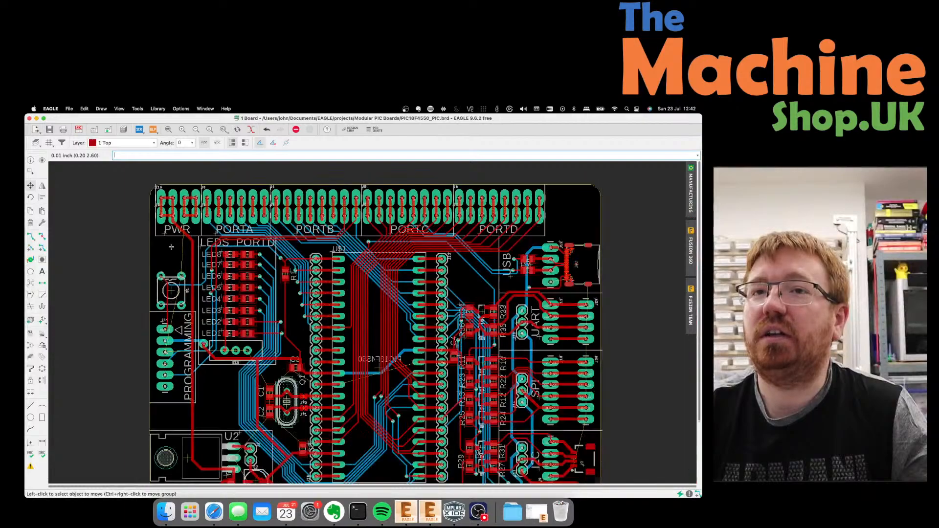
{"action": "scroll", "coordinate": [187, 398], "scroll_direction": "up", "scroll_amount": 2}
{"action": "scroll", "coordinate": [186, 397], "scroll_direction": "up", "scroll_amount": 1}
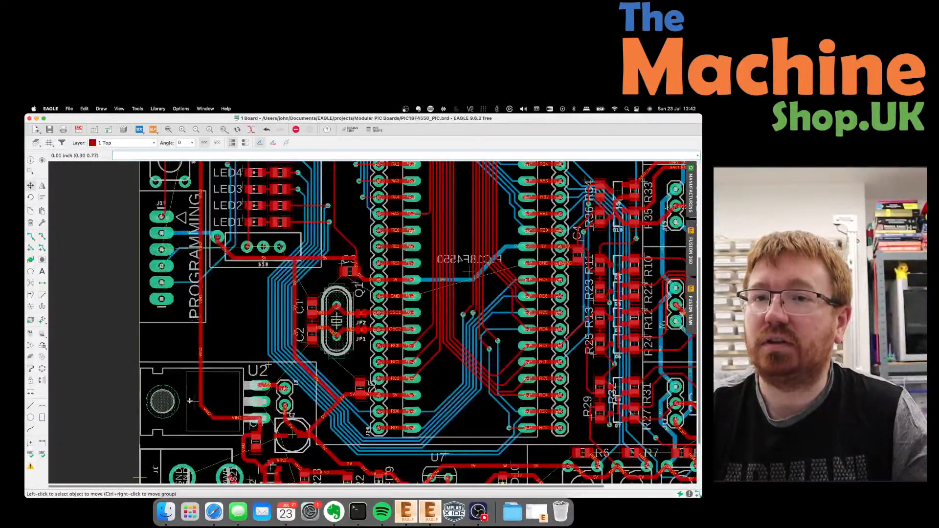
{"action": "left_click", "coordinate": [194, 403]}
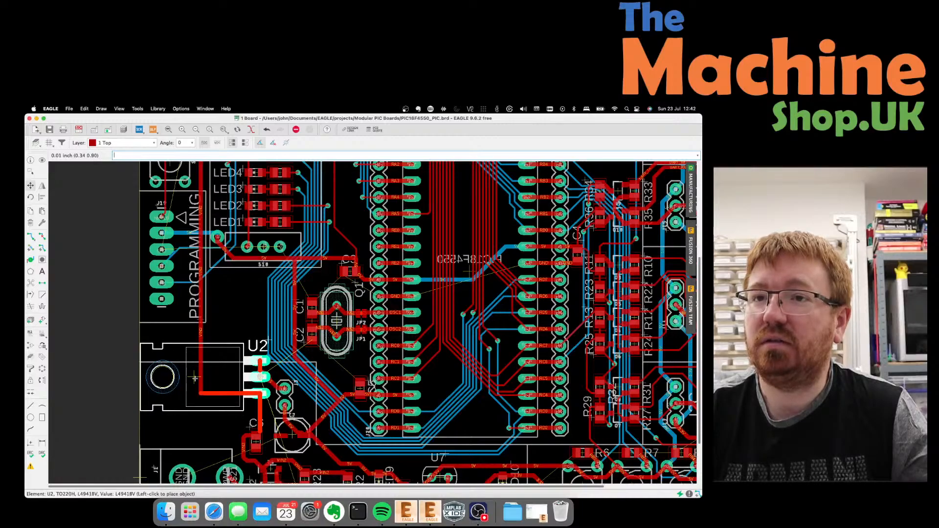
{"action": "left_click", "coordinate": [195, 380]}
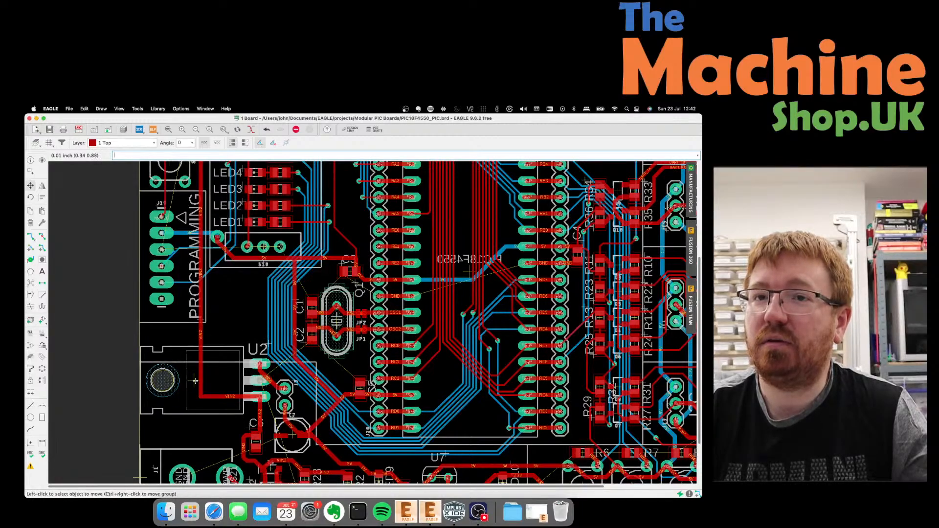
Pick up the J1 power jack to move it upward.
{"action": "scroll", "coordinate": [180, 333], "scroll_direction": "down", "scroll_amount": 5}
{"action": "scroll", "coordinate": [178, 433], "scroll_direction": "up", "scroll_amount": 5}
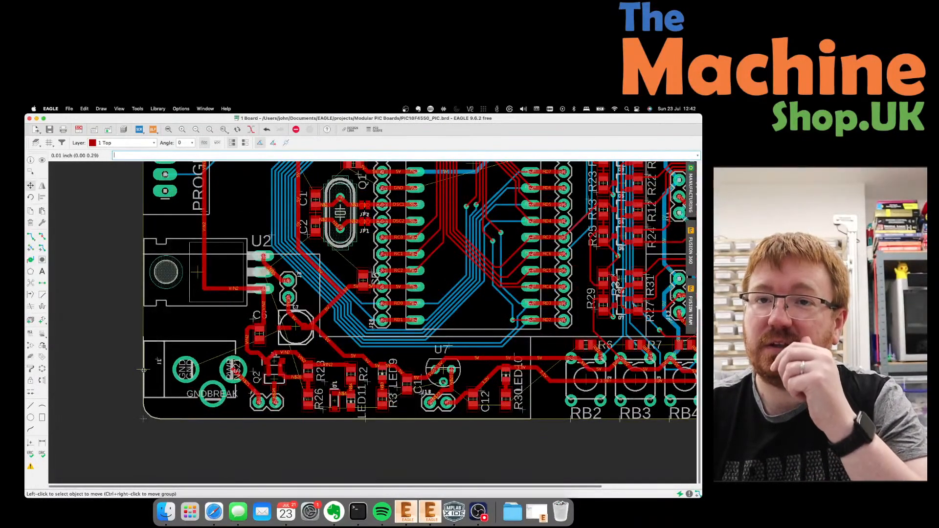
{"action": "left_click", "coordinate": [144, 360]}
{"action": "left_click", "coordinate": [144, 360]}
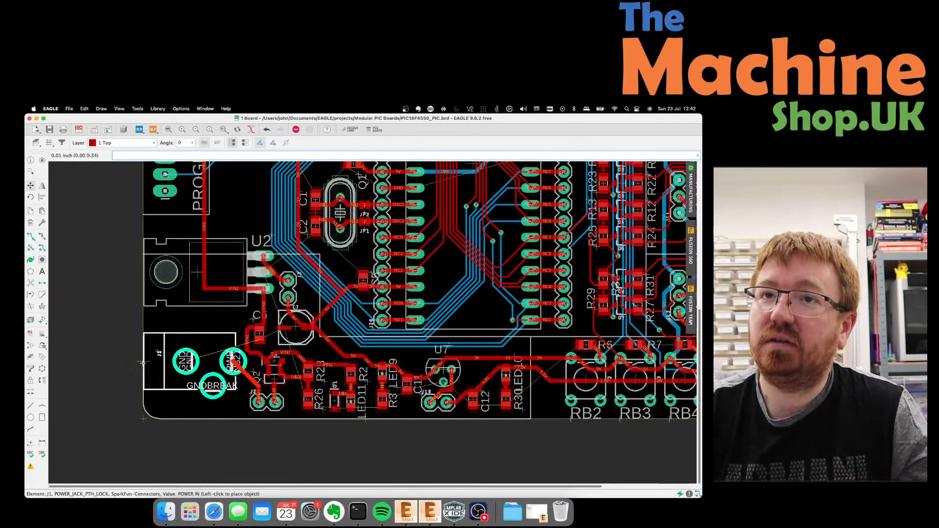
Place J1 higher and shift capacitor C6 slightly right.
{"action": "left_click", "coordinate": [143, 339]}
{"action": "scroll", "coordinate": [294, 337], "scroll_direction": "up", "scroll_amount": 6}
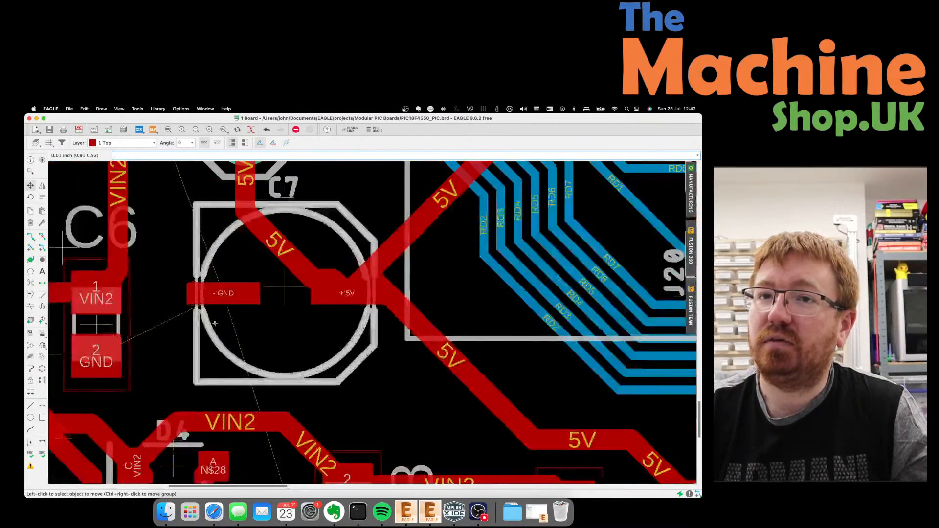
{"action": "left_click", "coordinate": [144, 323]}
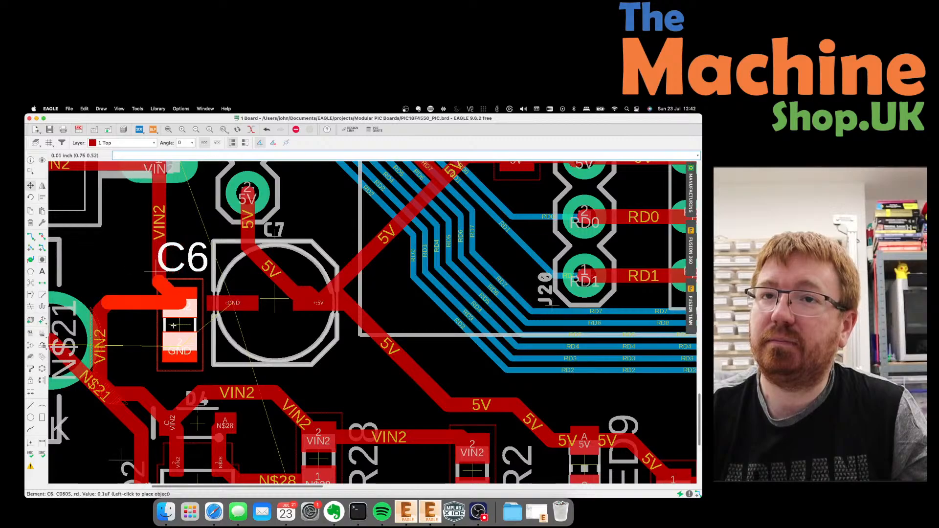
{"action": "left_click", "coordinate": [166, 323]}
Reroute the VIN2 trace beside C6 into a diagonal run.
{"action": "left_click", "coordinate": [101, 348]}
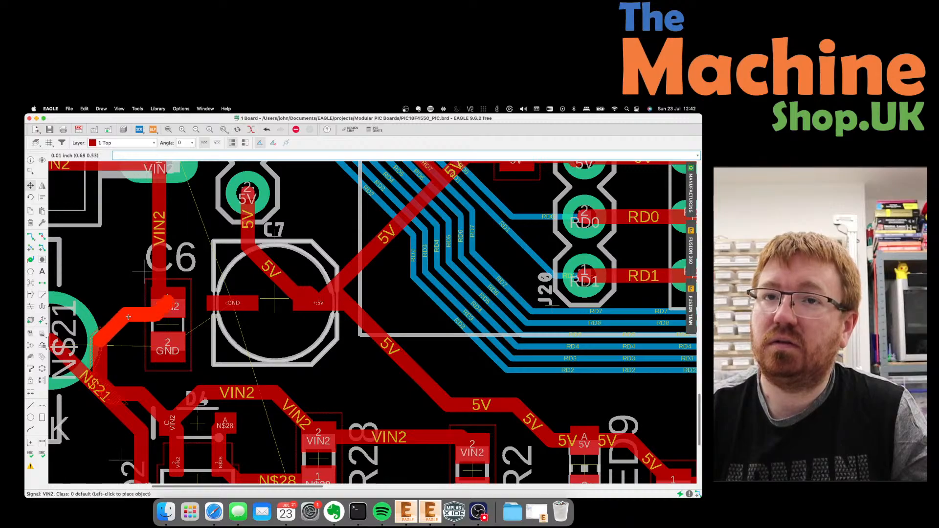
{"action": "left_click", "coordinate": [132, 335]}
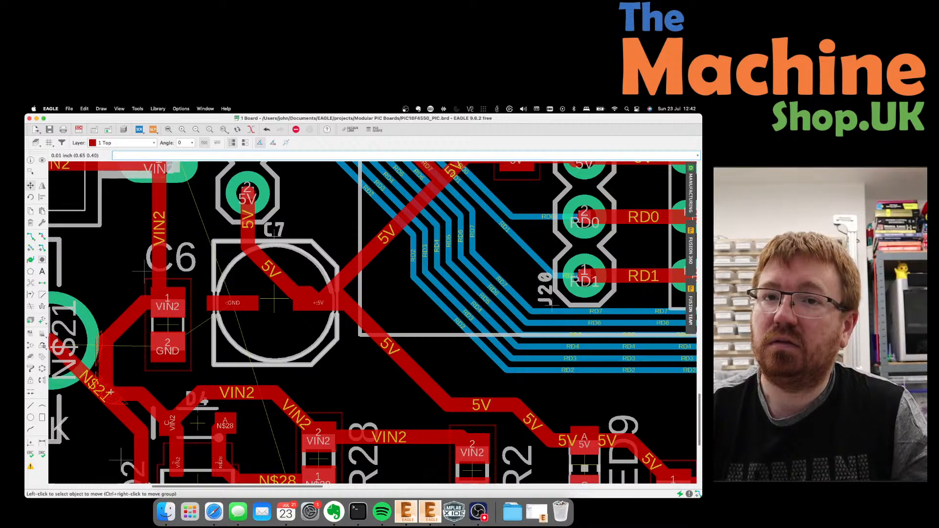
{"action": "left_click", "coordinate": [111, 393]}
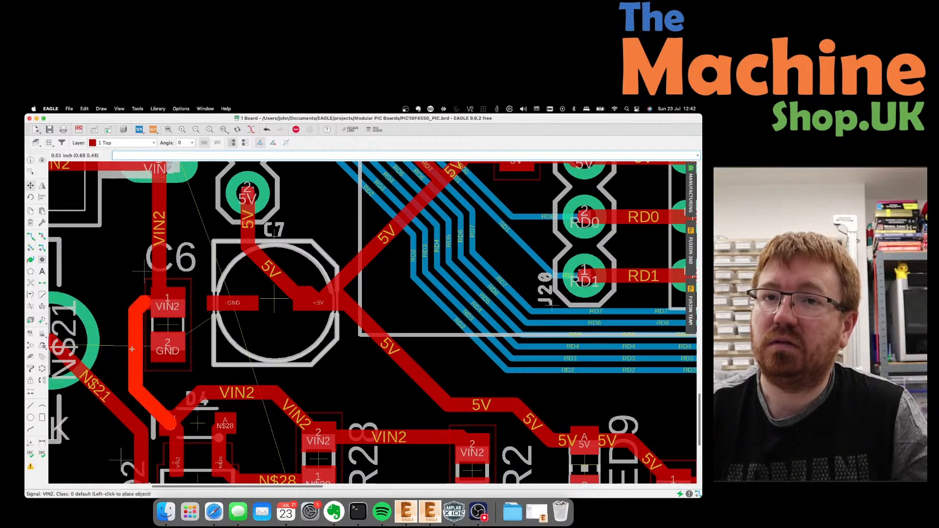
{"action": "left_click", "coordinate": [132, 348]}
{"action": "scroll", "coordinate": [276, 344], "scroll_direction": "down", "scroll_amount": 5}
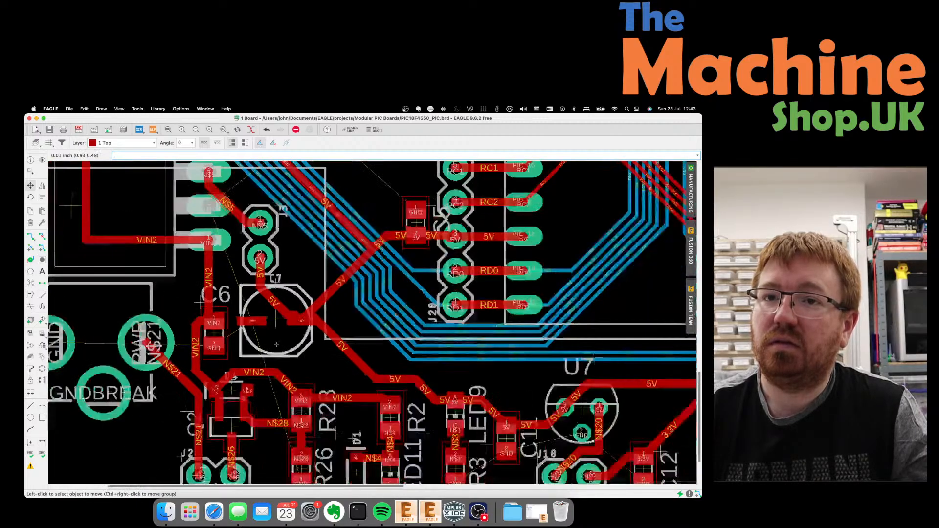
{"action": "scroll", "coordinate": [276, 345], "scroll_direction": "down", "scroll_amount": 2}
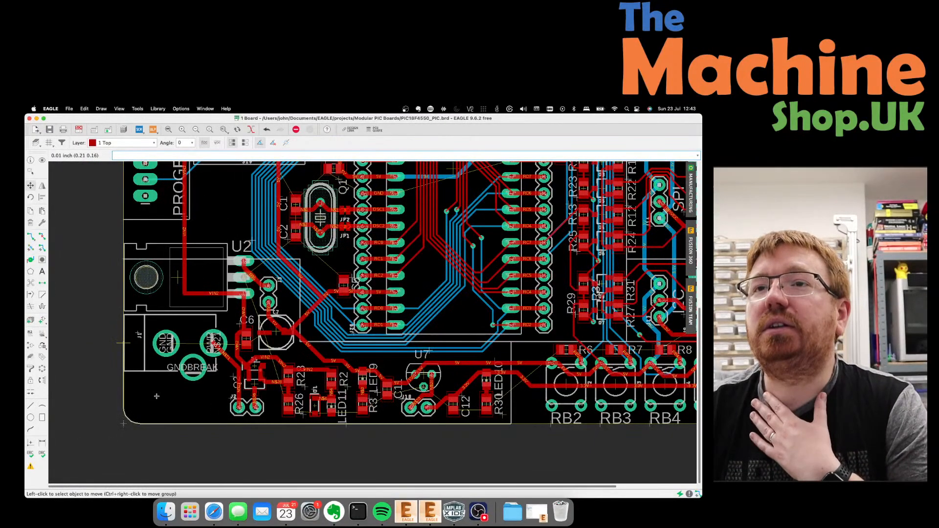
Near crystal Q1, move the RD0, RD1 and RD7 trace segments in beside the 5V trace.
{"action": "scroll", "coordinate": [283, 264], "scroll_direction": "up", "scroll_amount": 5}
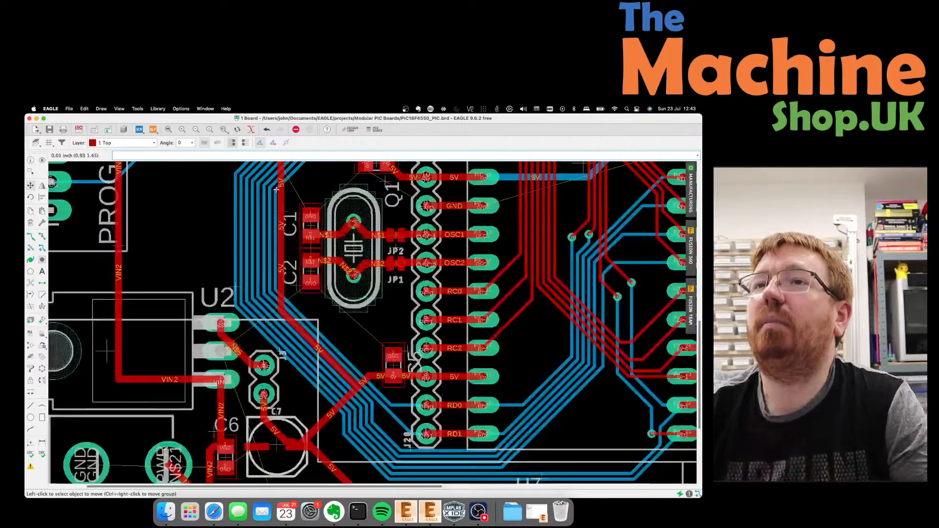
{"action": "left_click", "coordinate": [281, 271]}
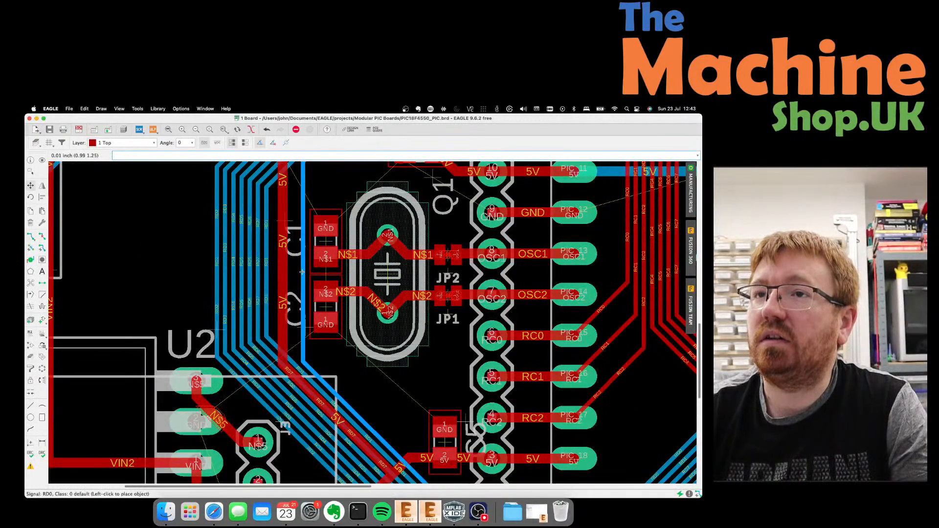
{"action": "left_click", "coordinate": [303, 272]}
{"action": "left_click", "coordinate": [268, 273]}
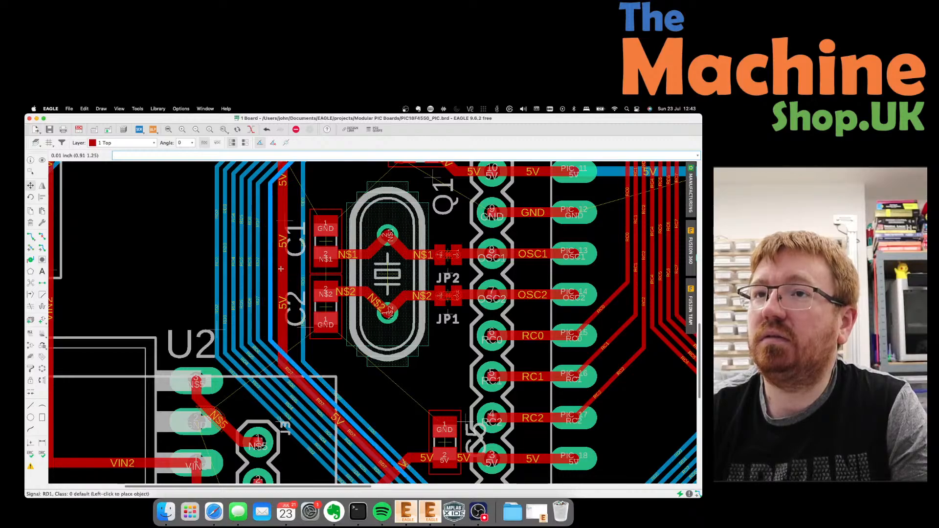
{"action": "left_click", "coordinate": [295, 267]}
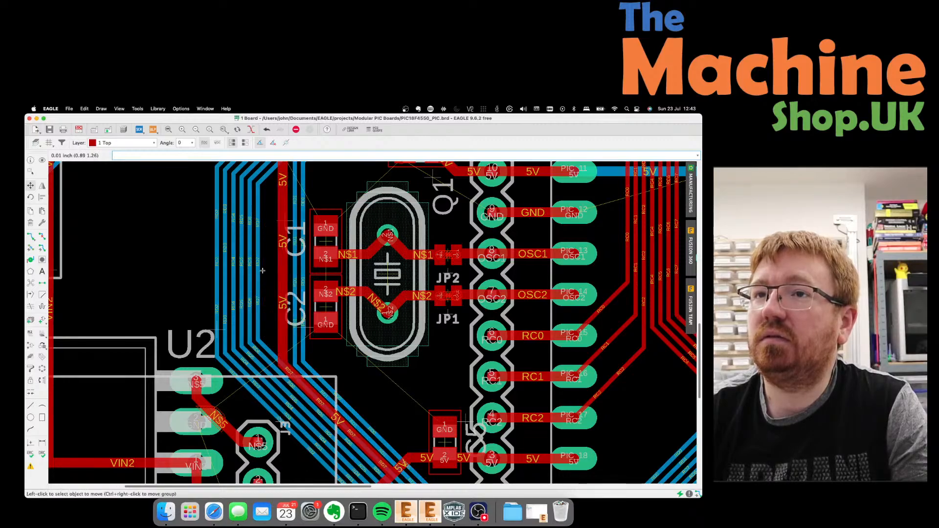
{"action": "left_click", "coordinate": [274, 266]}
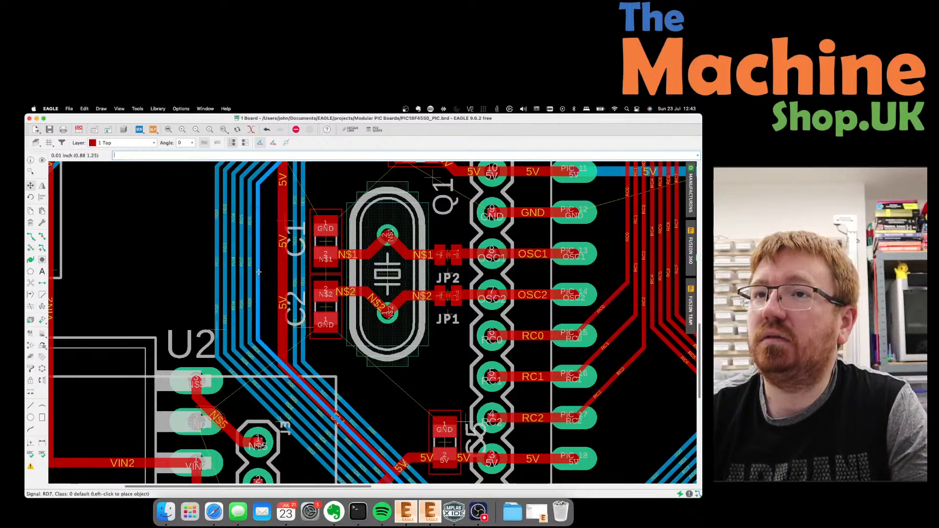
{"action": "left_click", "coordinate": [284, 263]}
Pack the RD6, RD5 and RD4 traces alongside RD7, picking up RD4 again at its bend.
{"action": "left_click", "coordinate": [249, 260]}
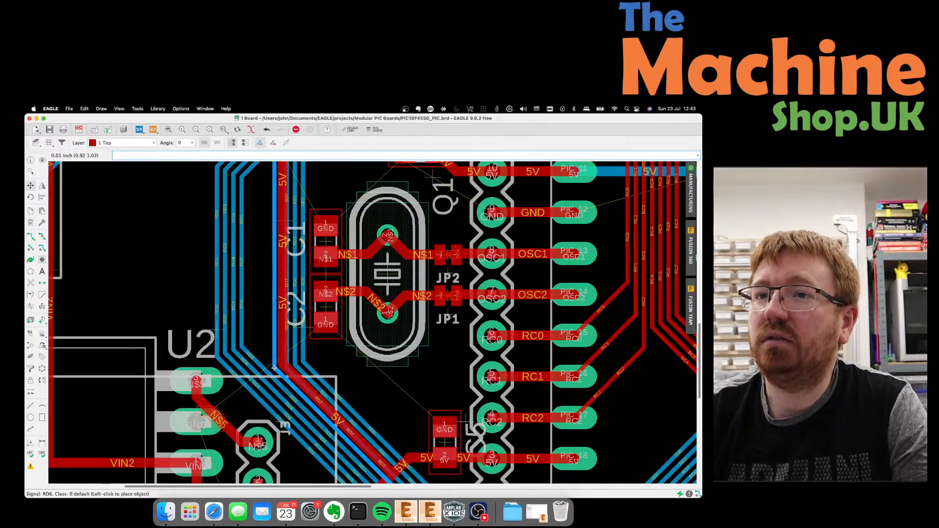
{"action": "left_click", "coordinate": [274, 368]}
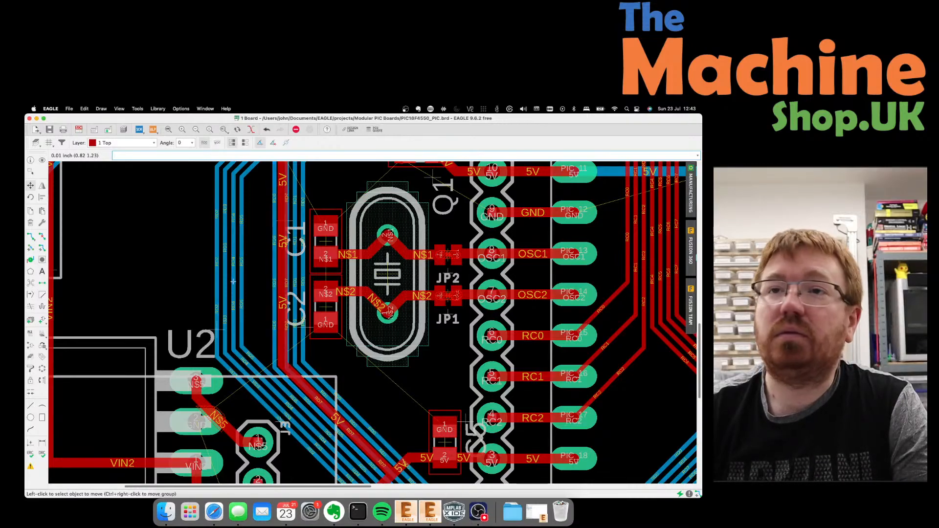
{"action": "left_click", "coordinate": [241, 263]}
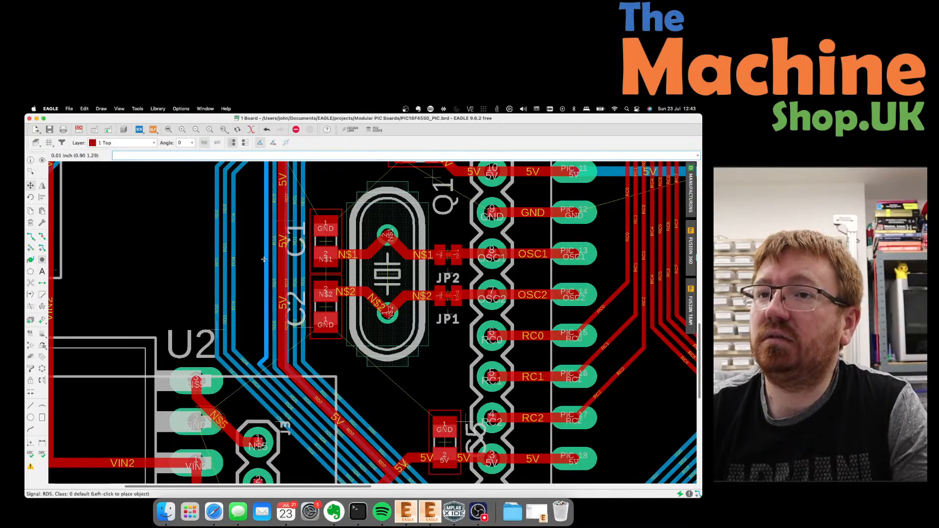
{"action": "left_click", "coordinate": [268, 374]}
{"action": "left_click", "coordinate": [235, 308]}
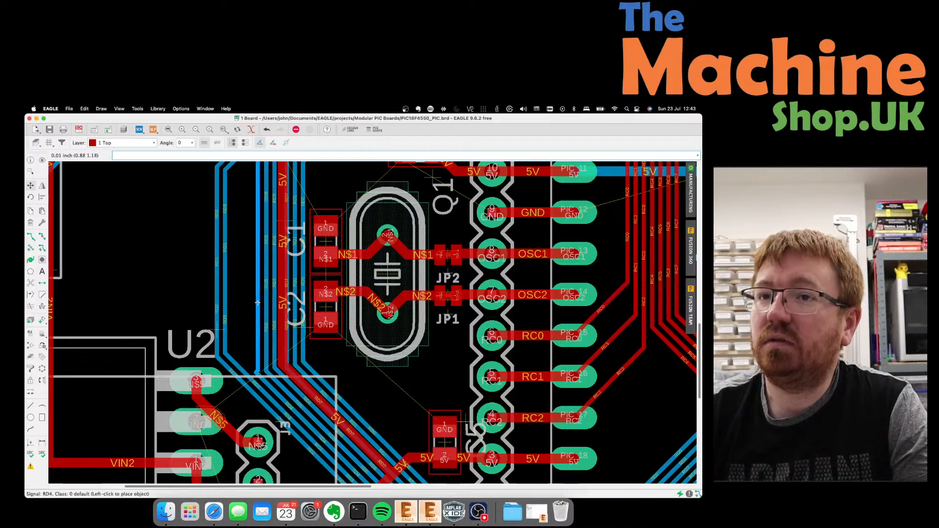
{"action": "left_click", "coordinate": [257, 303]}
{"action": "left_click", "coordinate": [253, 374]}
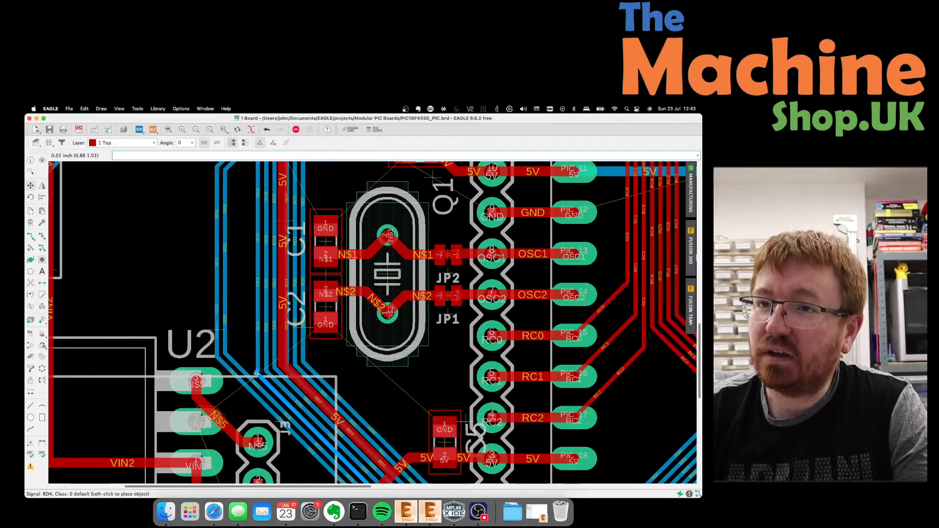
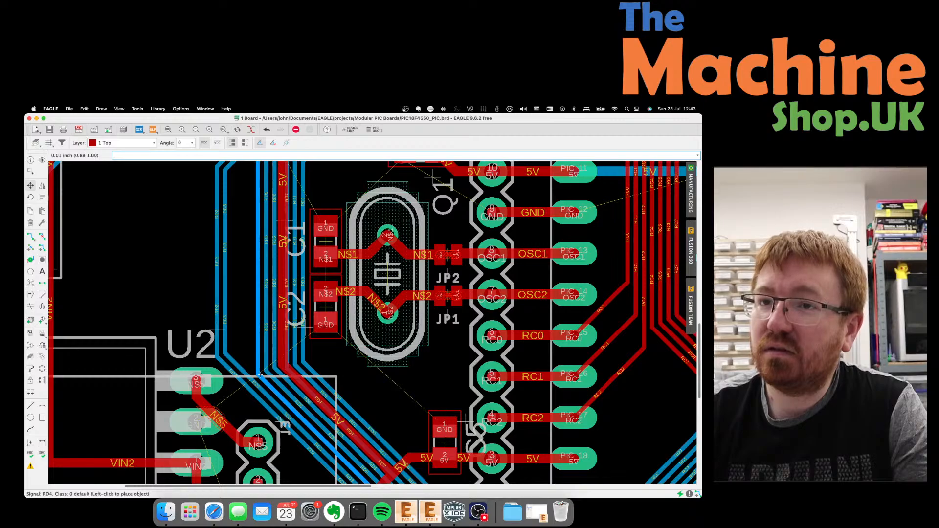
Place the RD4 trace, then try lowering the RD3 trace segment and undo it.
{"action": "left_click", "coordinate": [259, 375]}
{"action": "left_click", "coordinate": [252, 343]}
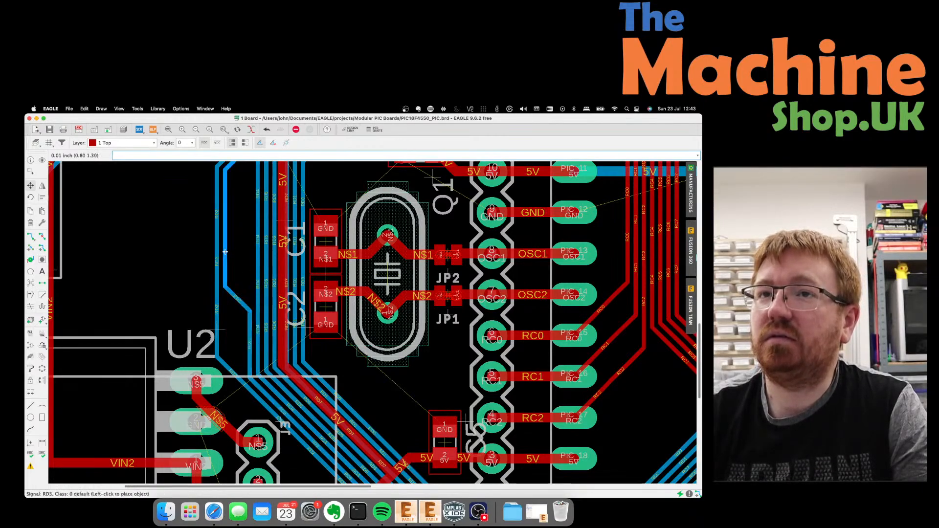
{"action": "left_click", "coordinate": [231, 284]}
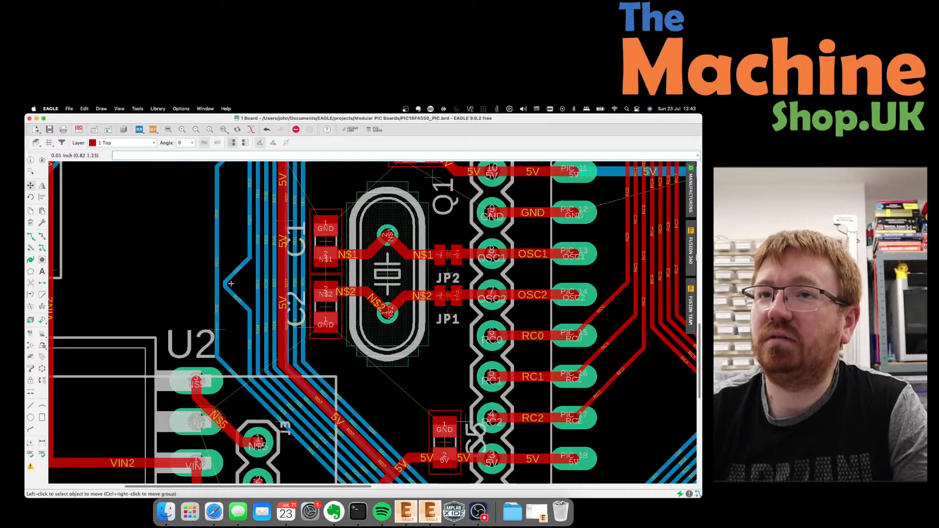
{"action": "key", "text": "super+z"}
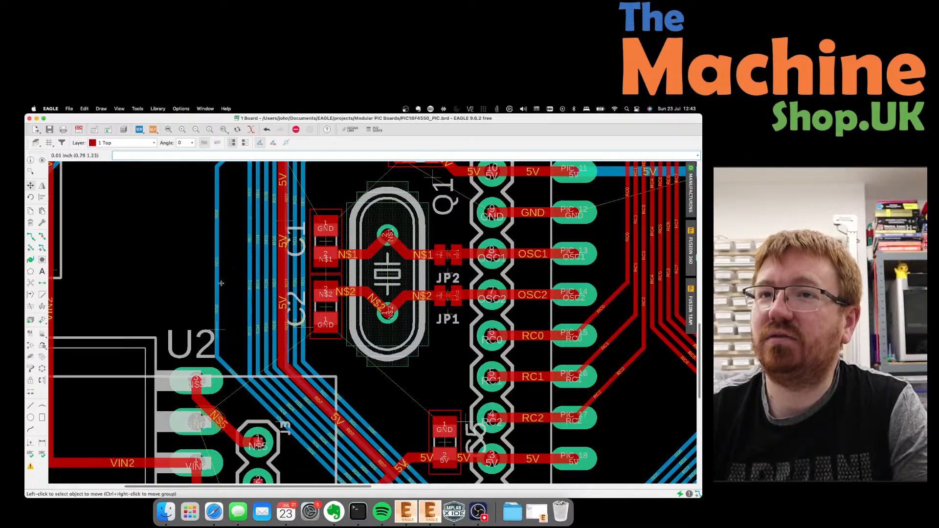
{"action": "scroll", "coordinate": [268, 329], "scroll_direction": "down", "scroll_amount": 1}
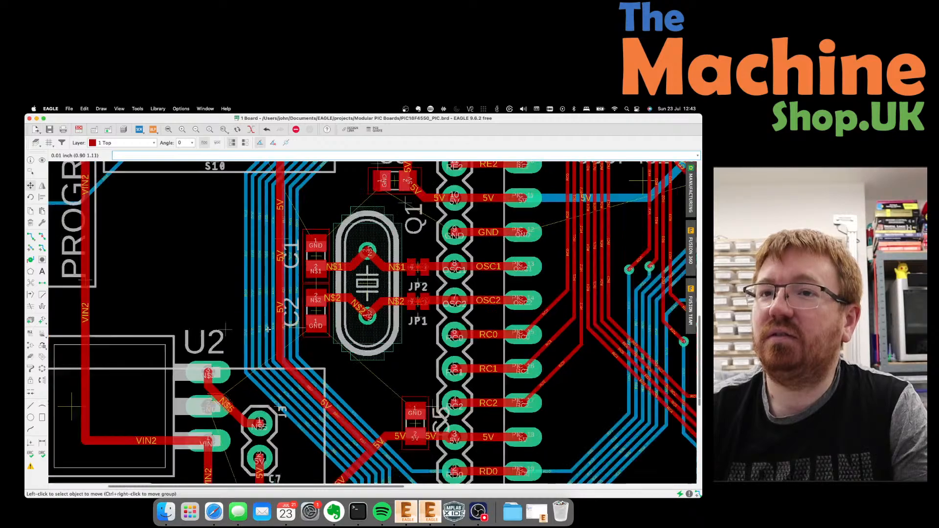
{"action": "scroll", "coordinate": [269, 329], "scroll_direction": "down", "scroll_amount": 1}
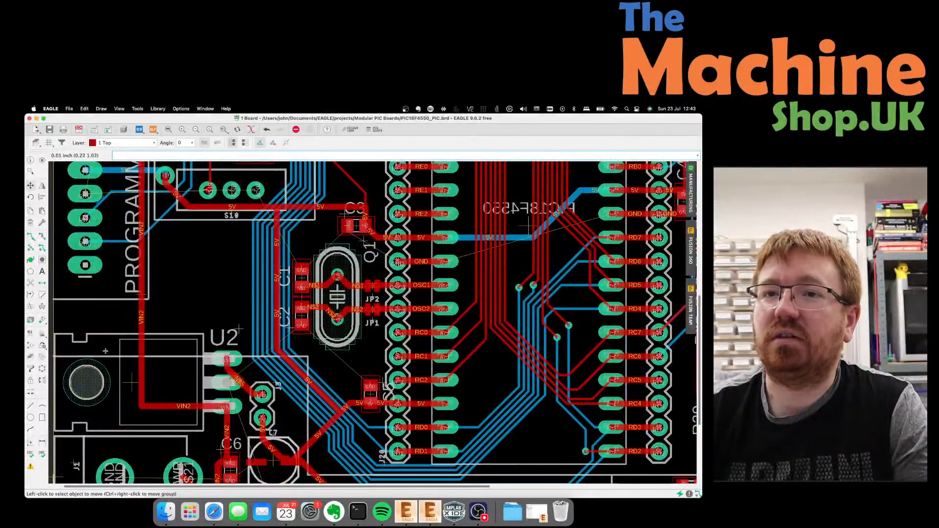
Move regulator U2 higher and join the loose N$5 trace end to U2's top pad.
{"action": "left_click", "coordinate": [129, 383]}
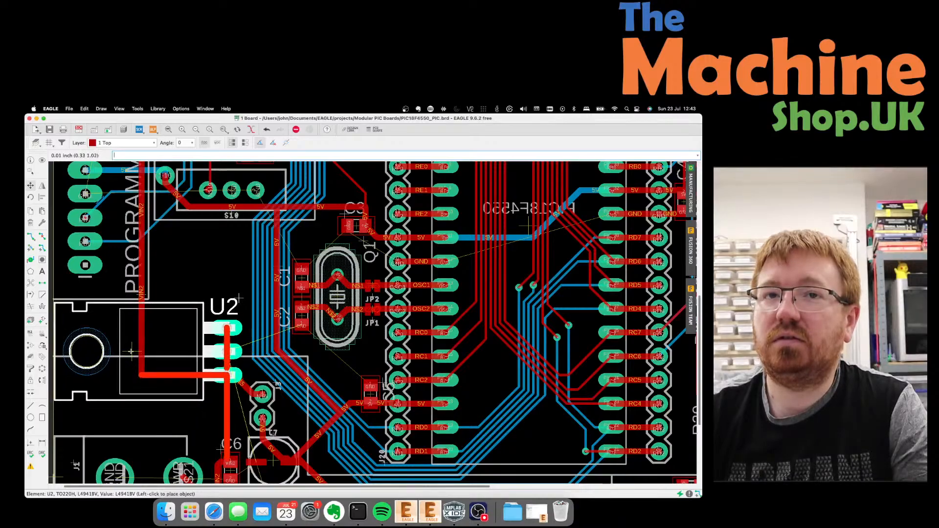
{"action": "left_click", "coordinate": [131, 351]}
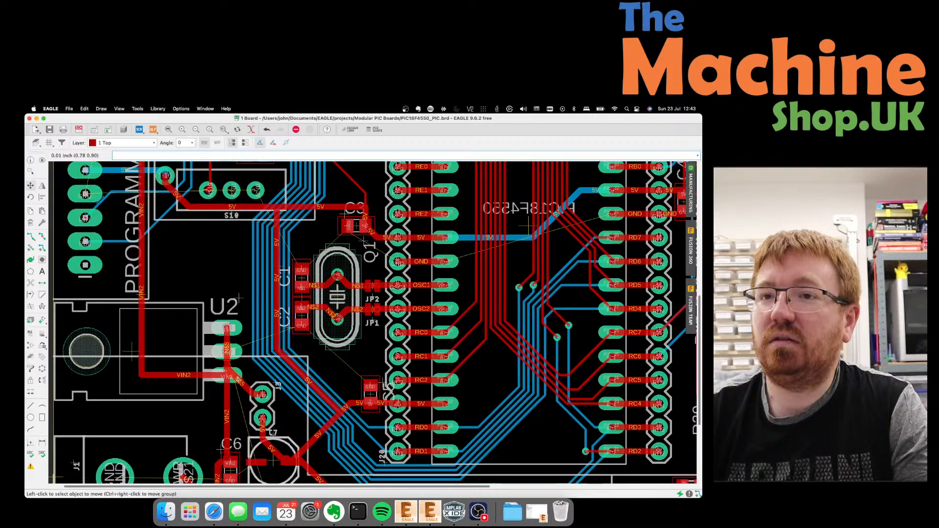
{"action": "left_click", "coordinate": [238, 380]}
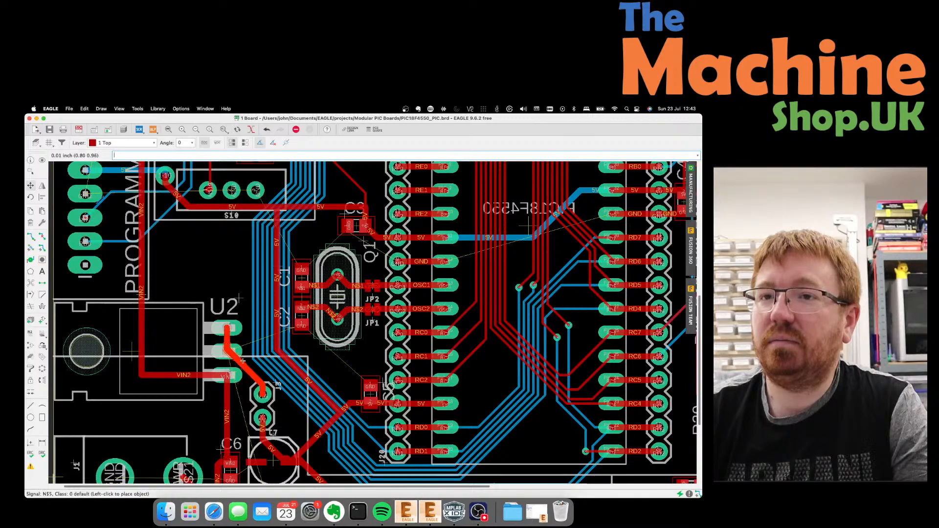
{"action": "left_click", "coordinate": [241, 329]}
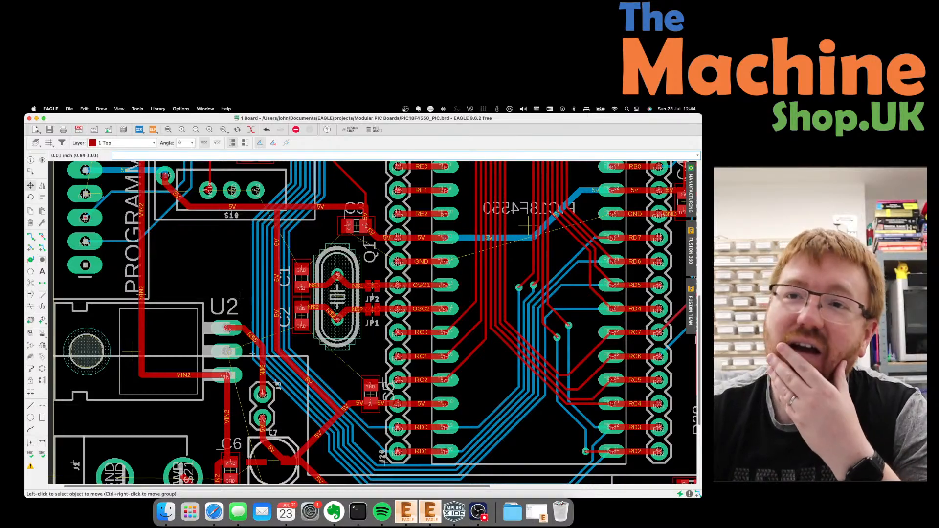
Reposition the VIN2 trace corner and shift its diagonal segment further left.
{"action": "left_click", "coordinate": [171, 374]}
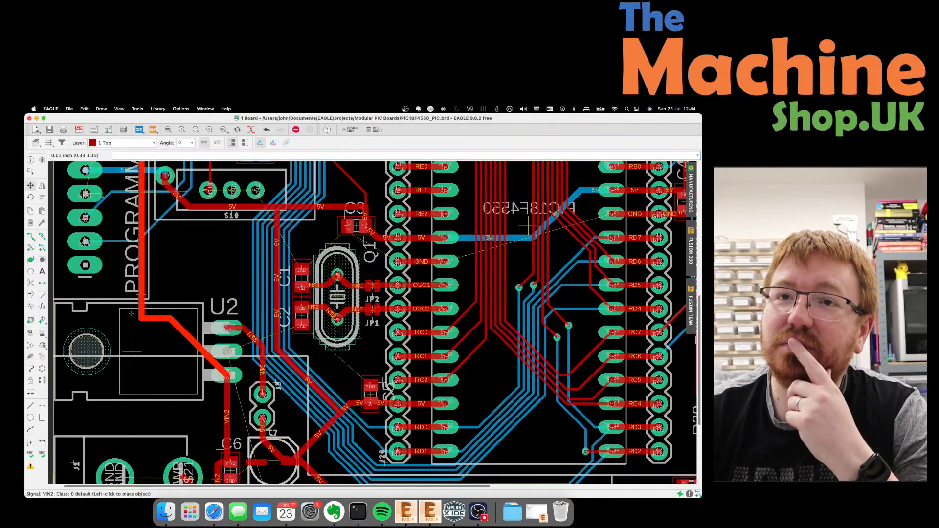
{"action": "left_click", "coordinate": [129, 293]}
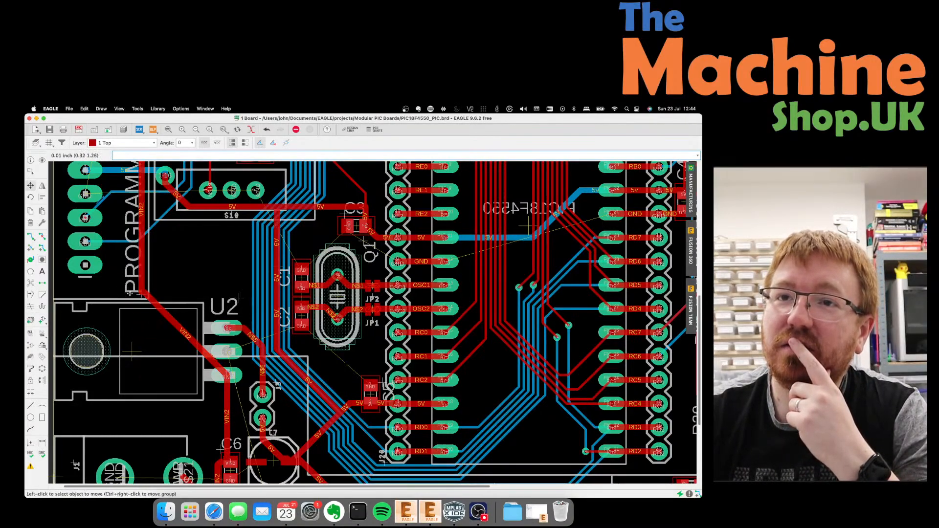
{"action": "left_click", "coordinate": [167, 316]}
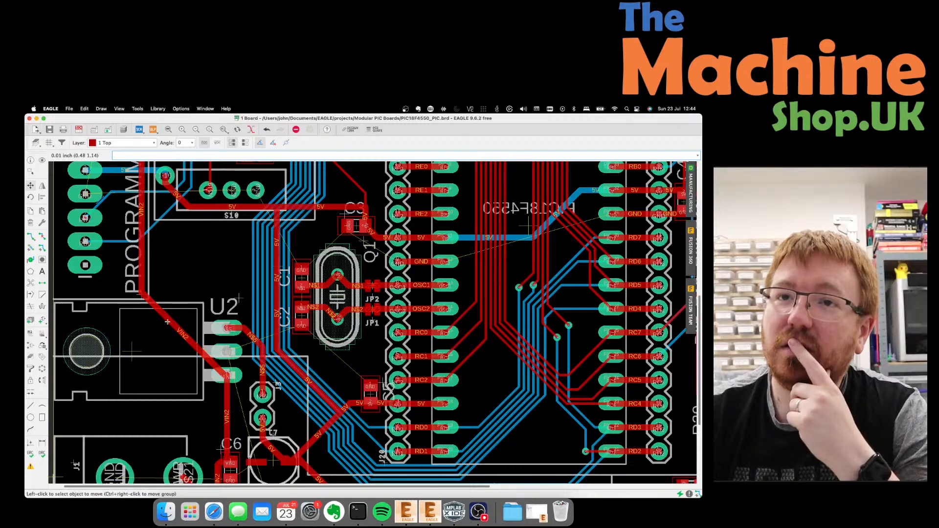
{"action": "left_click", "coordinate": [135, 311]}
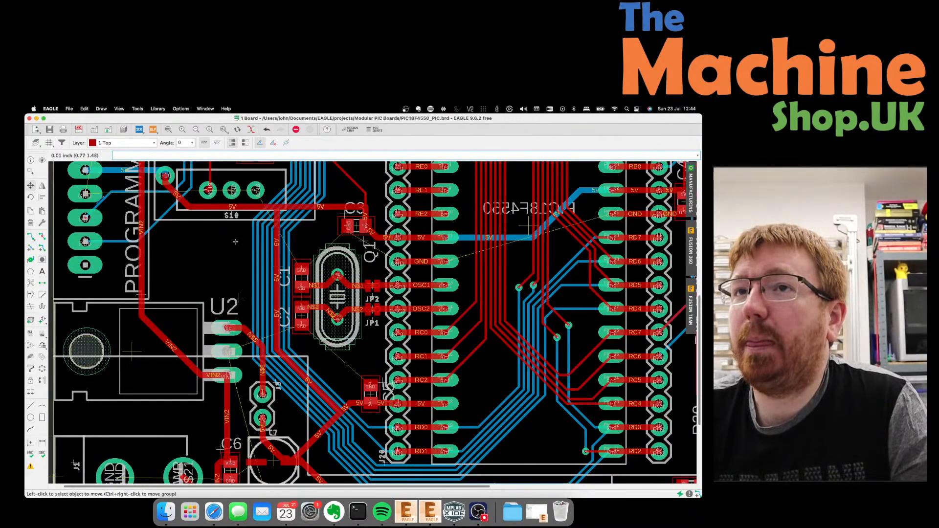
{"action": "scroll", "coordinate": [236, 242], "scroll_direction": "down", "scroll_amount": 2}
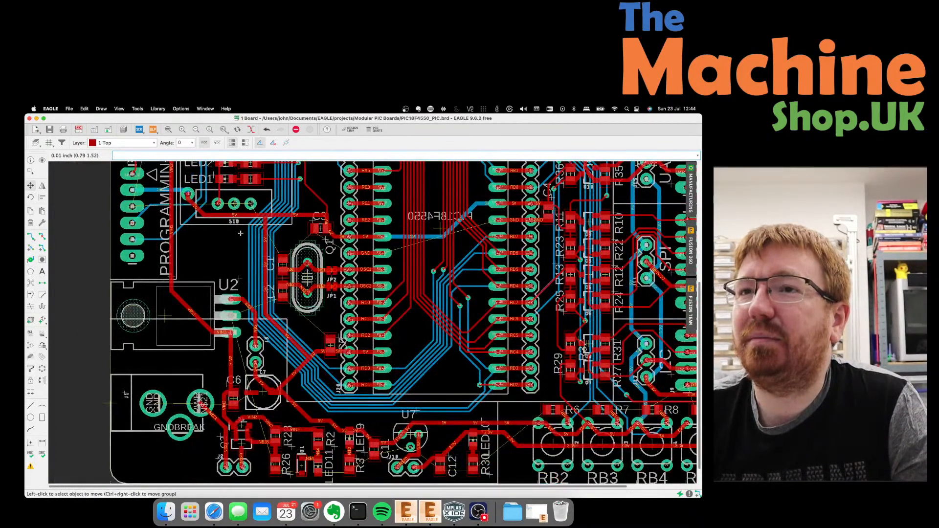
Move the J1 power jack slightly higher, closer to regulator U2.
{"action": "scroll", "coordinate": [257, 250], "scroll_direction": "up", "scroll_amount": 3}
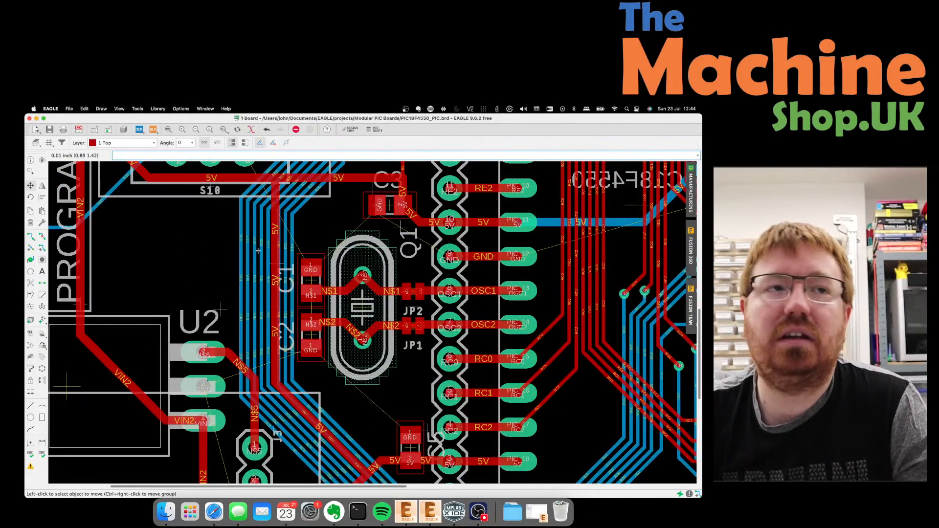
{"action": "scroll", "coordinate": [258, 250], "scroll_direction": "down", "scroll_amount": 5}
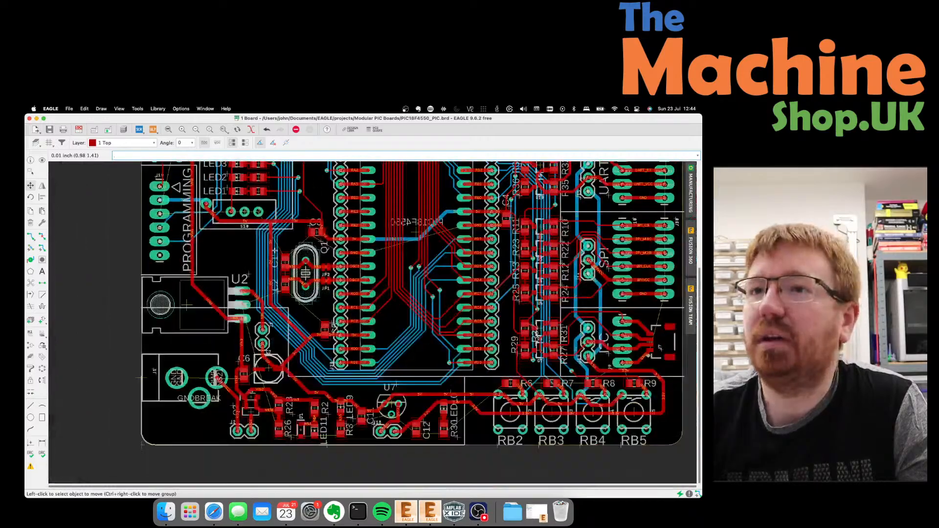
{"action": "scroll", "coordinate": [255, 327], "scroll_direction": "up", "scroll_amount": 2}
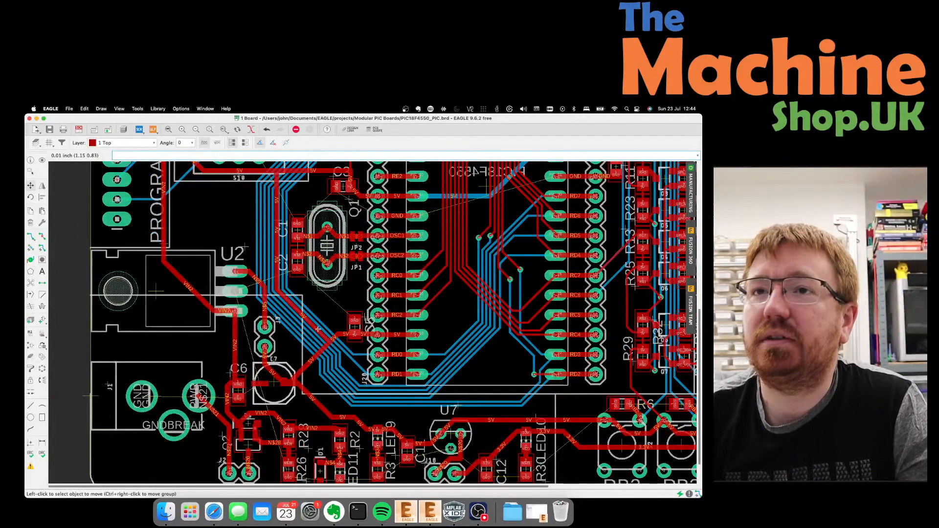
{"action": "scroll", "coordinate": [317, 329], "scroll_direction": "down", "scroll_amount": 2}
{"action": "left_click", "coordinate": [161, 375]}
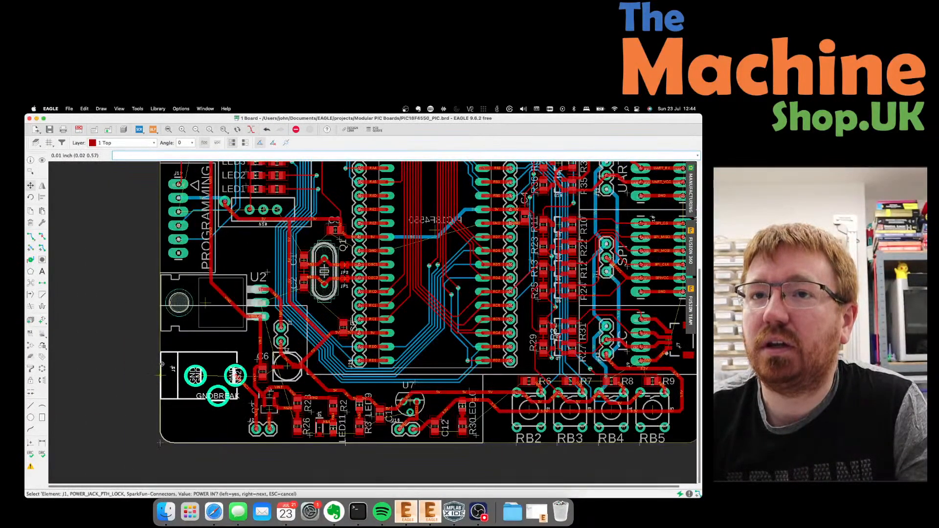
{"action": "left_click", "coordinate": [162, 364]}
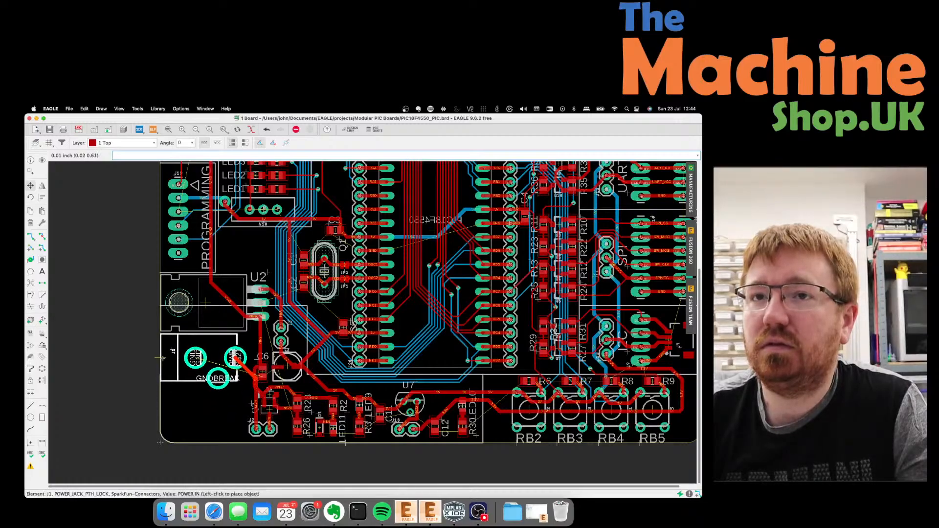
{"action": "left_click", "coordinate": [162, 359]}
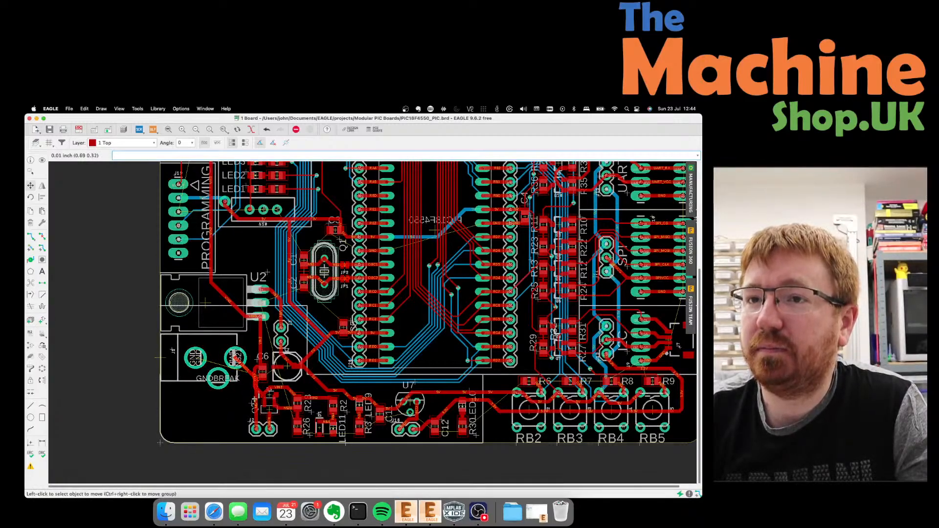
Shift the N$21 trace segment near Q2 further left.
{"action": "left_click", "coordinate": [255, 396]}
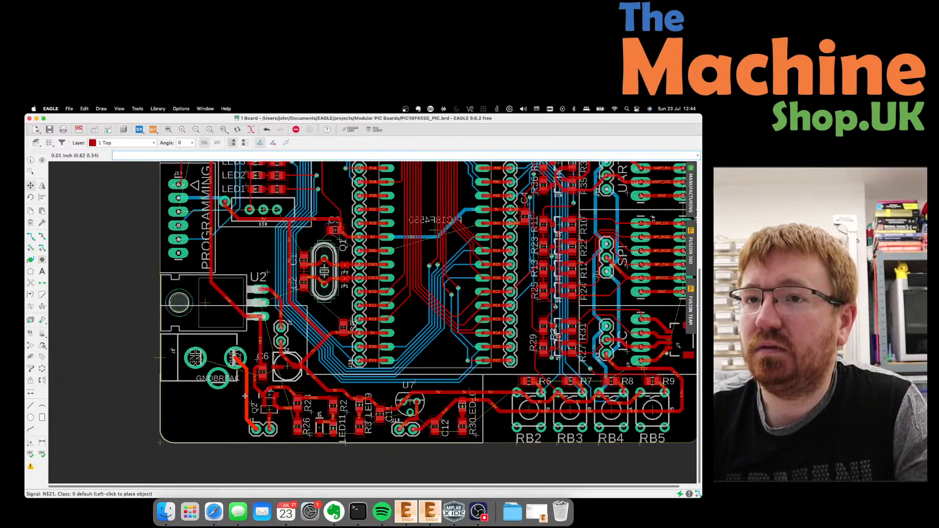
{"action": "left_click", "coordinate": [245, 396]}
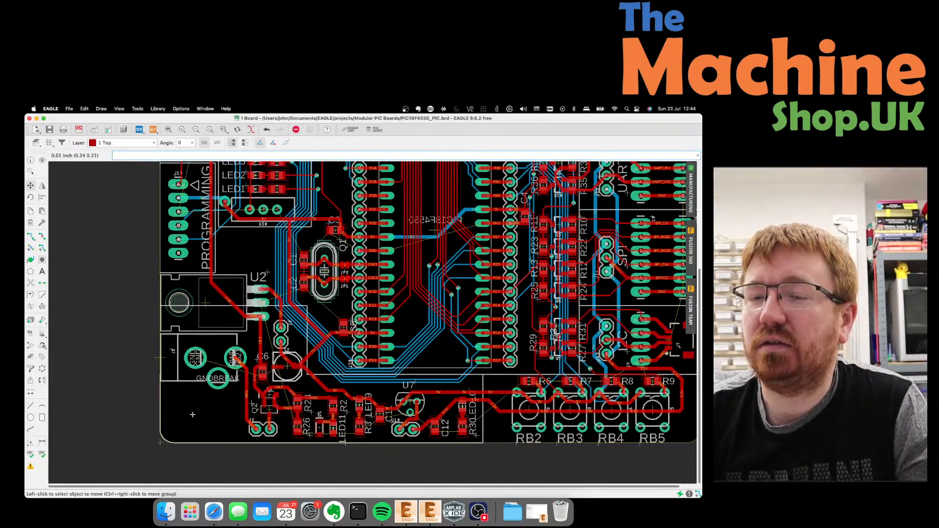
{"action": "scroll", "coordinate": [192, 415], "scroll_direction": "down", "scroll_amount": 3}
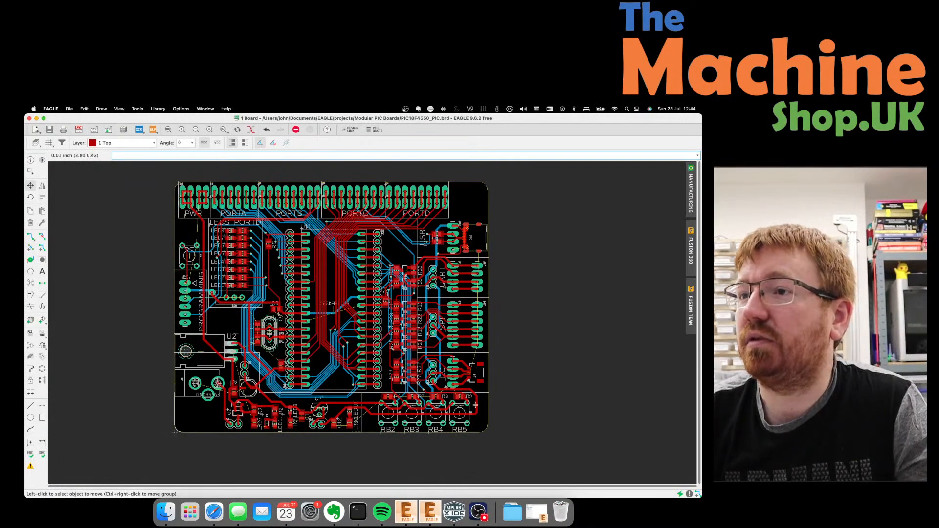
Move switch S2 under RB2 further left, redoing the move after an undo.
{"action": "scroll", "coordinate": [387, 417], "scroll_direction": "up", "scroll_amount": 3}
{"action": "scroll", "coordinate": [308, 415], "scroll_direction": "up", "scroll_amount": 3}
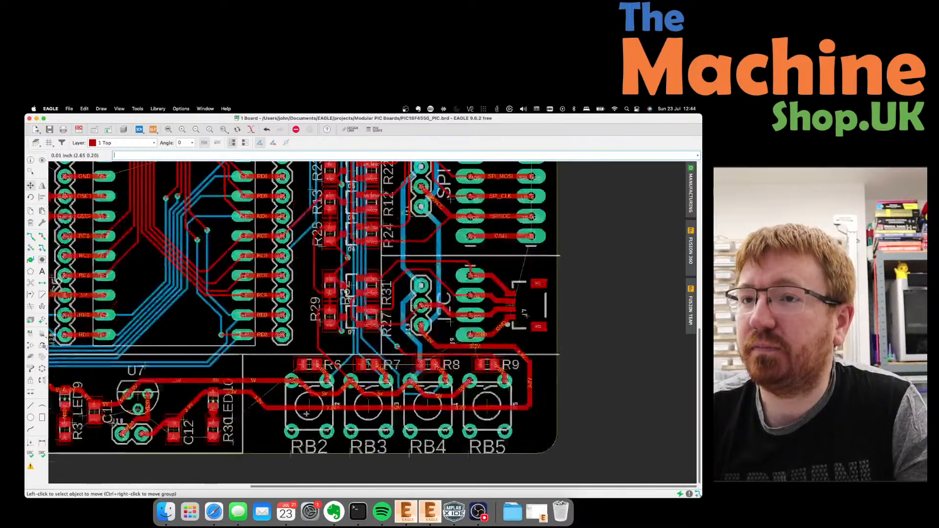
{"action": "left_click", "coordinate": [308, 404]}
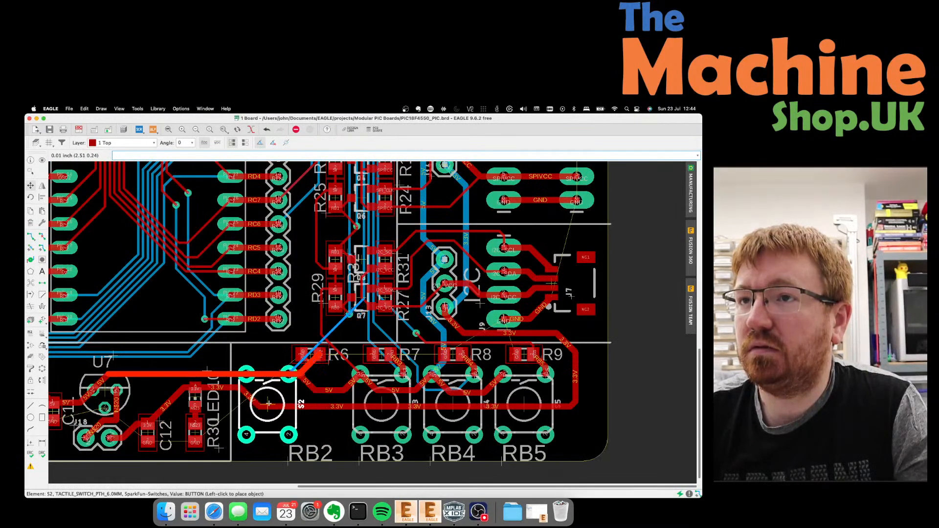
{"action": "left_click", "coordinate": [268, 403]}
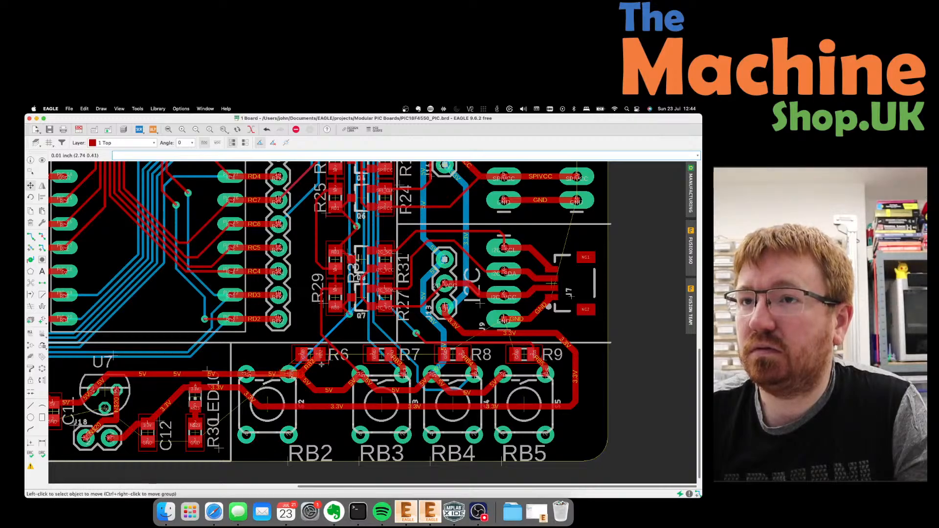
{"action": "left_click", "coordinate": [311, 354]}
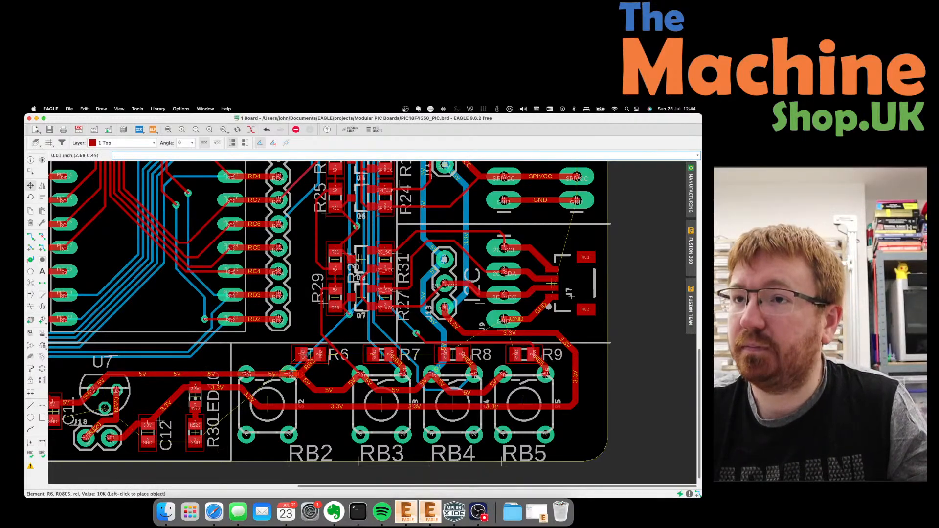
{"action": "key", "text": "super+z"}
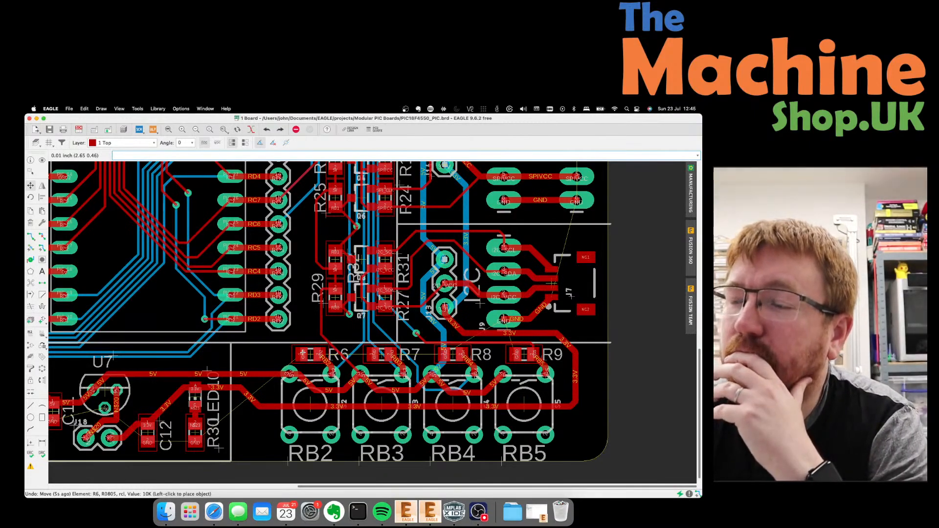
{"action": "left_click", "coordinate": [303, 352]}
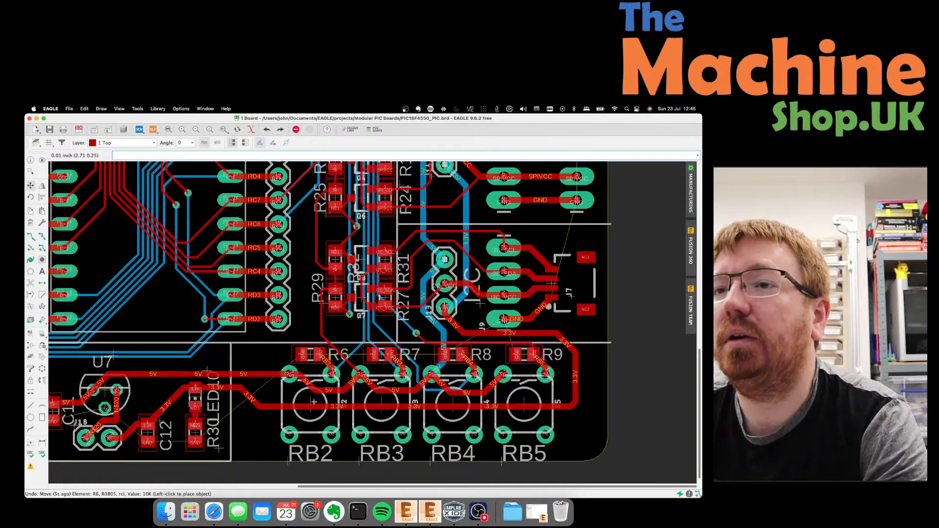
{"action": "left_click", "coordinate": [289, 401]}
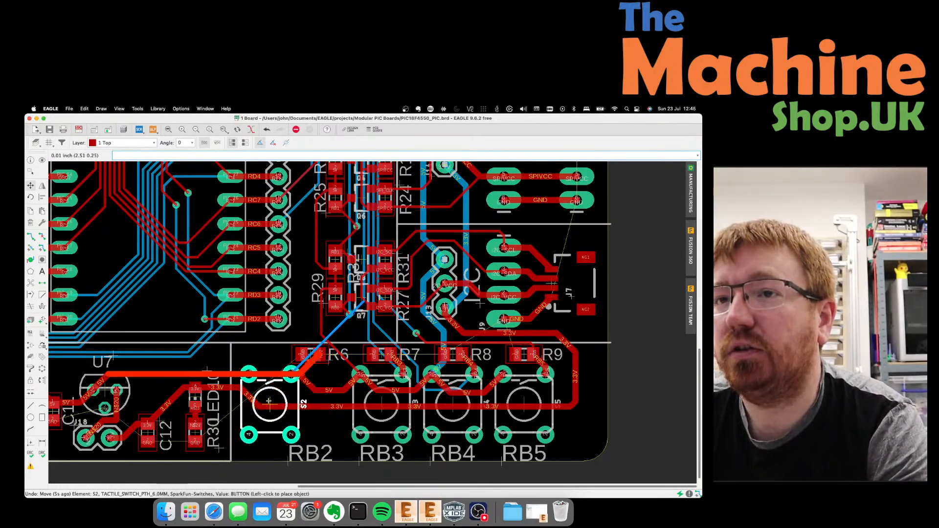
{"action": "left_click", "coordinate": [268, 401]}
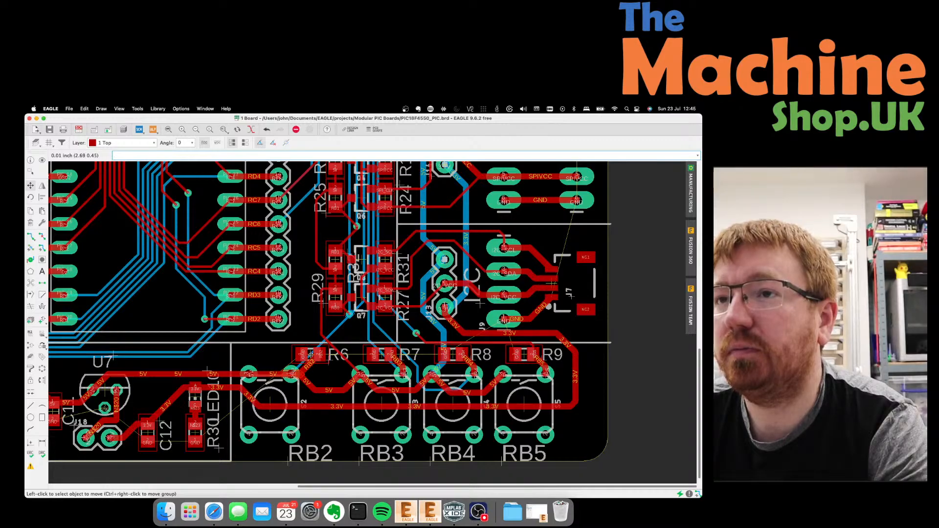
Move resistor R6 further left above S2 and pick up the 5V trace bend beneath it.
{"action": "left_click", "coordinate": [292, 355]}
{"action": "left_click", "coordinate": [309, 355]}
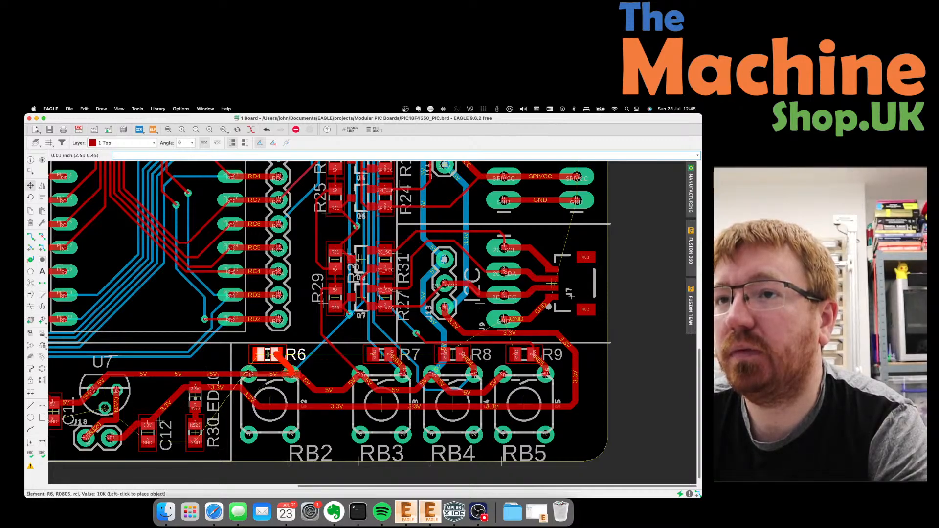
{"action": "left_click", "coordinate": [270, 354]}
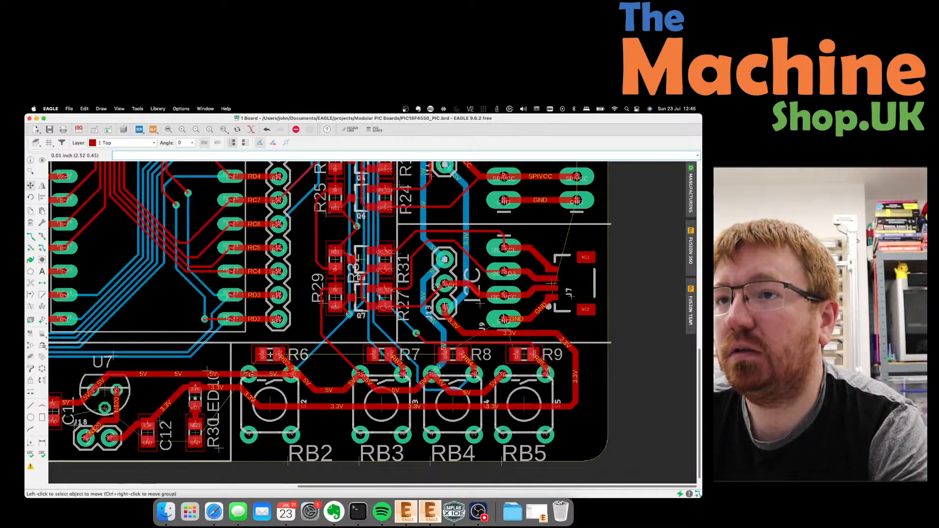
{"action": "left_click", "coordinate": [329, 391]}
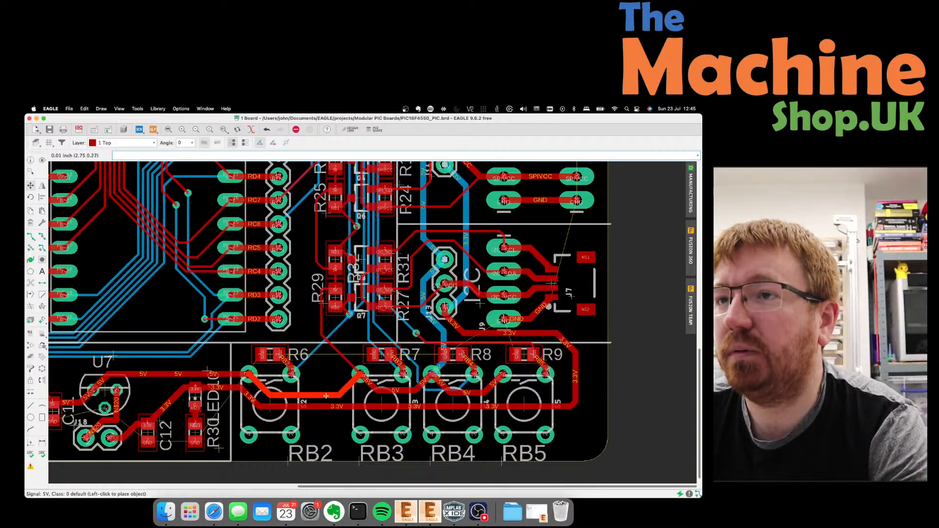
Set the straightened 5V trace below R6 and carry switch S3 left.
{"action": "left_click", "coordinate": [326, 395]}
{"action": "left_click", "coordinate": [383, 408]}
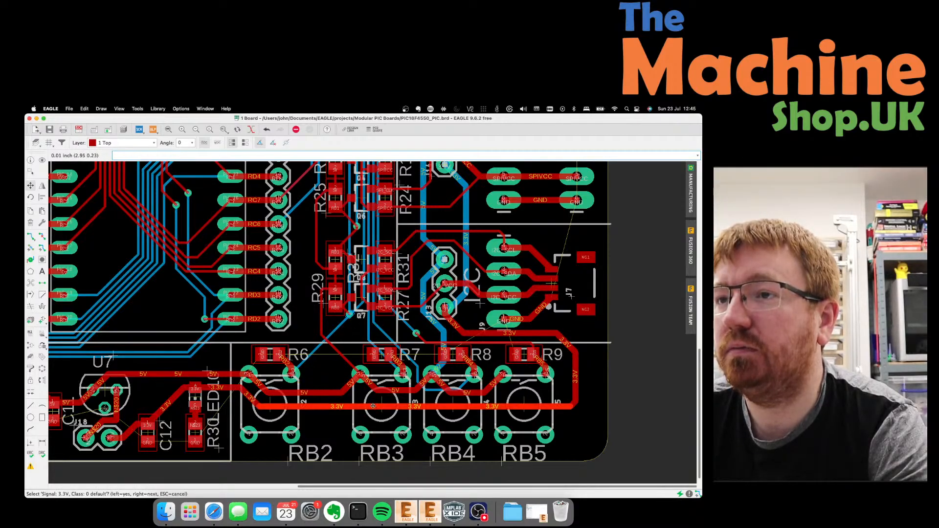
{"action": "left_click", "coordinate": [380, 406]}
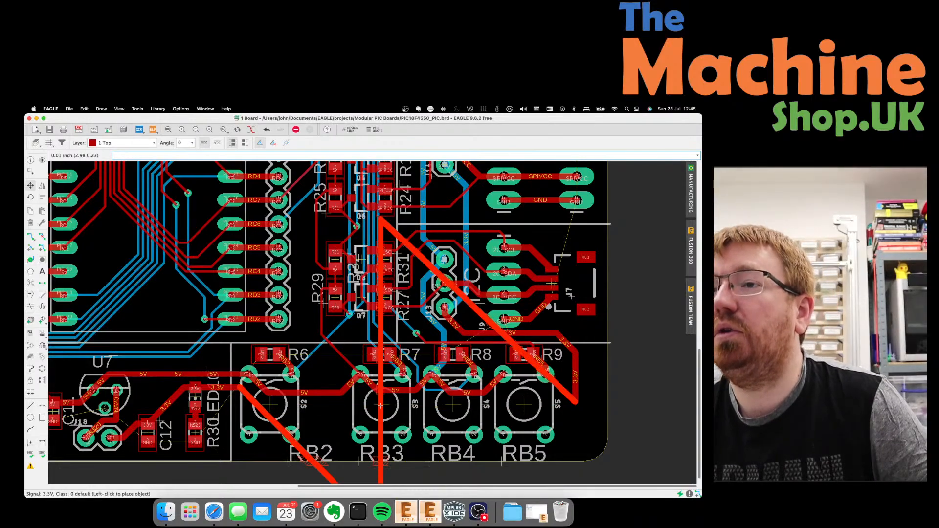
{"action": "left_click", "coordinate": [382, 404]}
{"action": "left_click", "coordinate": [381, 404]}
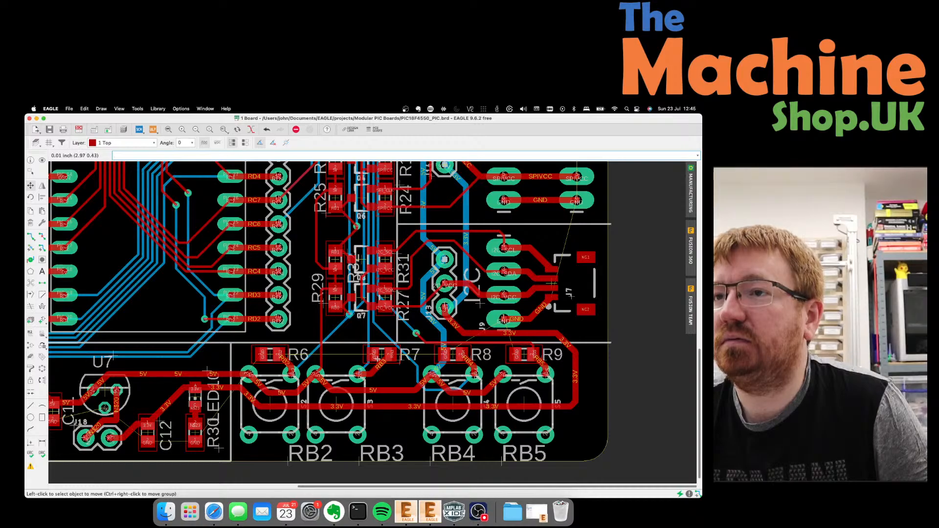
Reposition the RB2 trace segments higher to fit the tightened layout.
{"action": "left_click", "coordinate": [313, 353]}
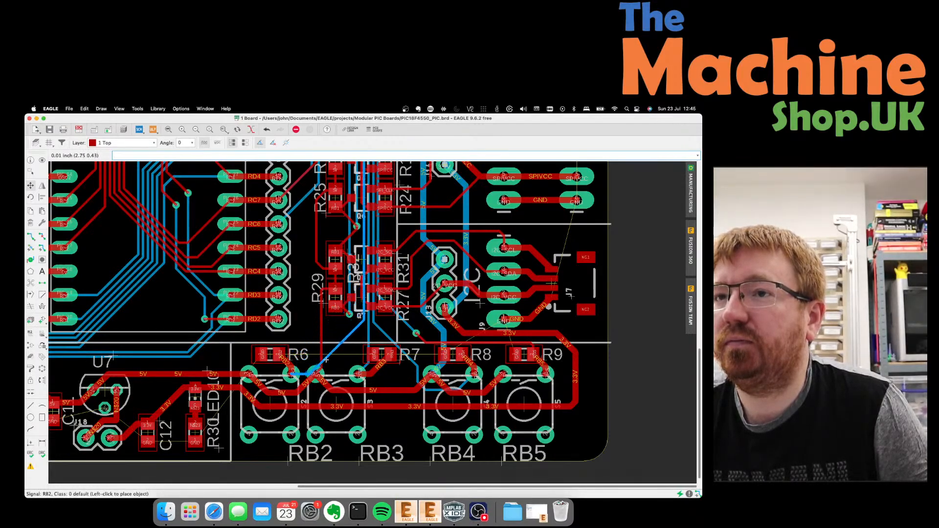
{"action": "left_click", "coordinate": [304, 348]}
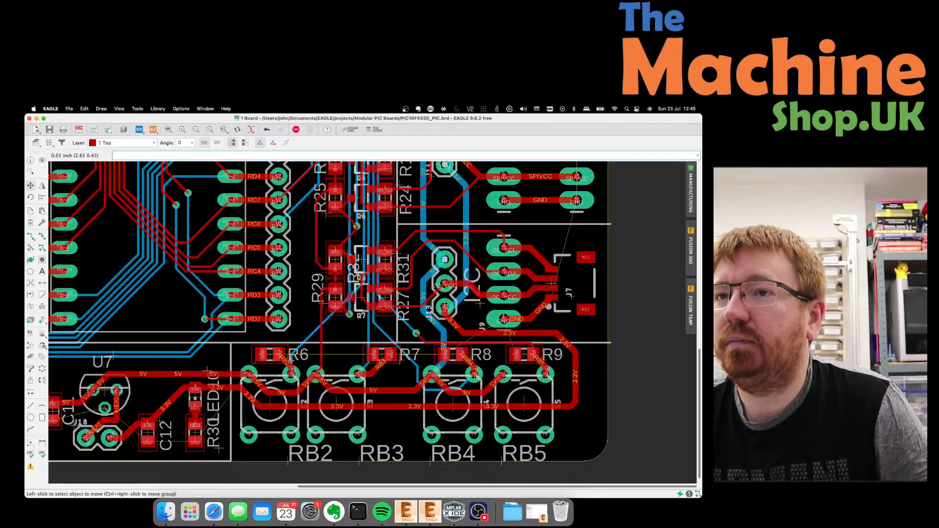
{"action": "left_click", "coordinate": [292, 360]}
{"action": "left_click", "coordinate": [291, 360]}
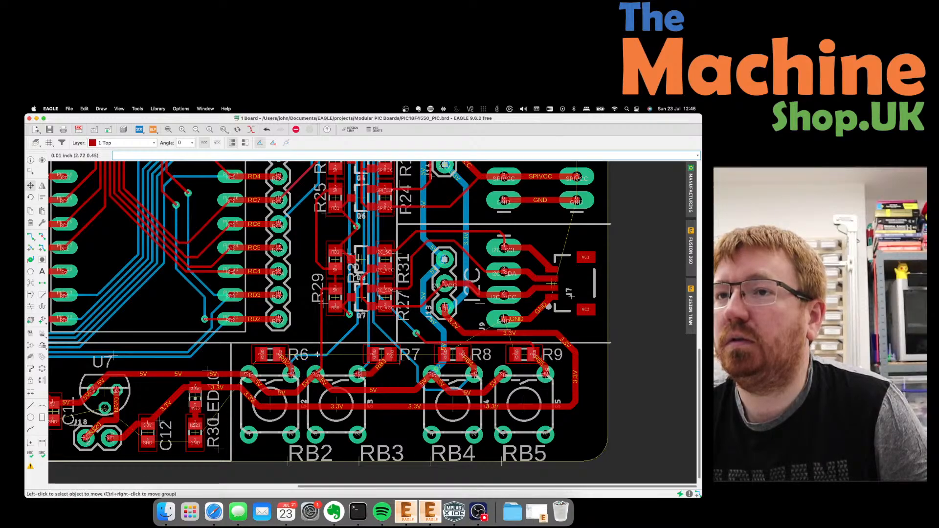
{"action": "left_click", "coordinate": [324, 334]}
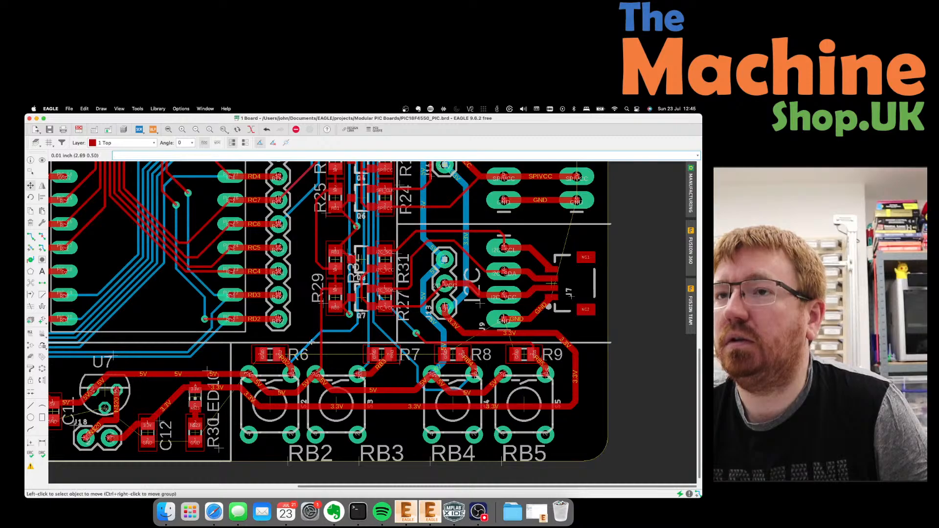
{"action": "left_click", "coordinate": [303, 336]}
{"action": "left_click", "coordinate": [304, 345]}
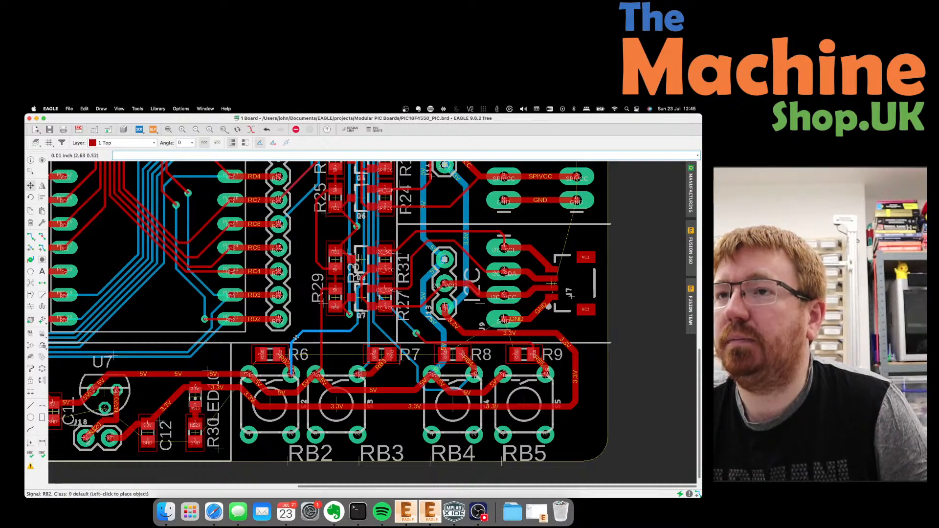
{"action": "left_click", "coordinate": [307, 327]}
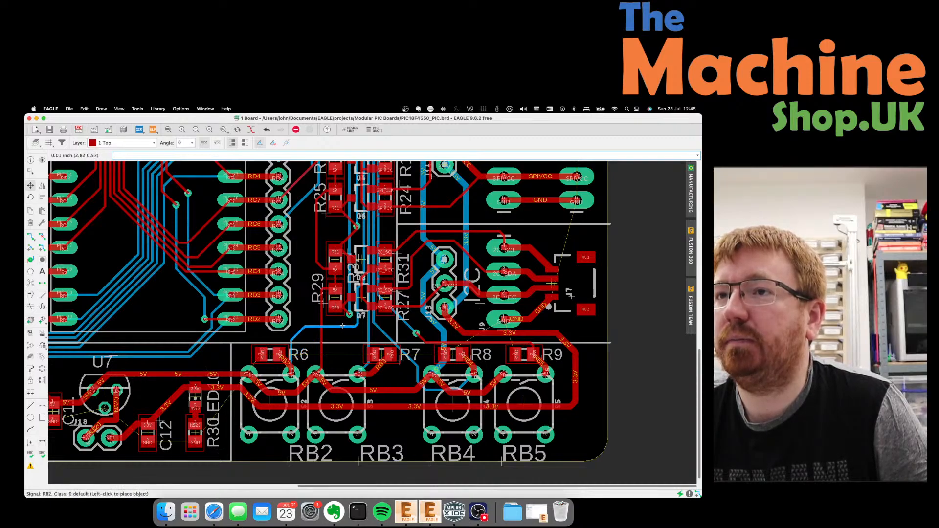
{"action": "left_click", "coordinate": [357, 326]}
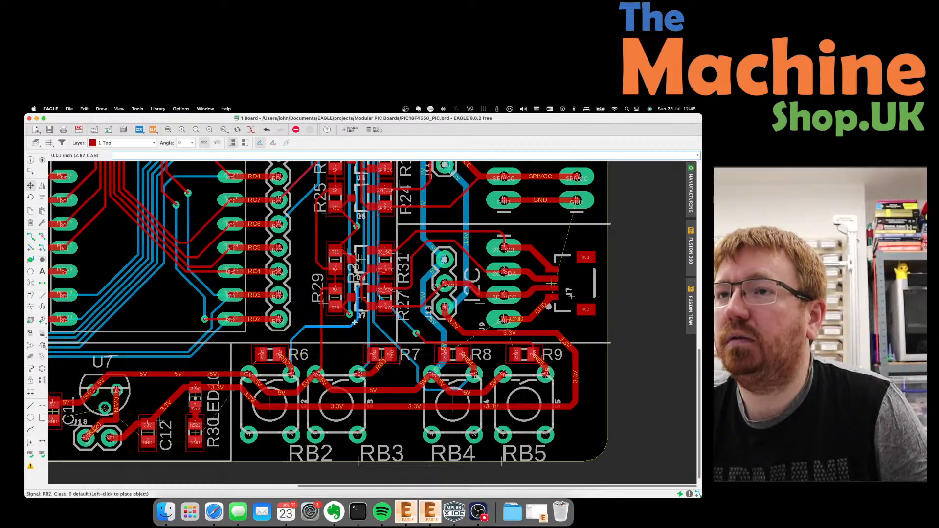
{"action": "left_click", "coordinate": [354, 322]}
Move resistor R7 left, shift the 5V segment left and raise the RB3 trace segment.
{"action": "left_click", "coordinate": [379, 354]}
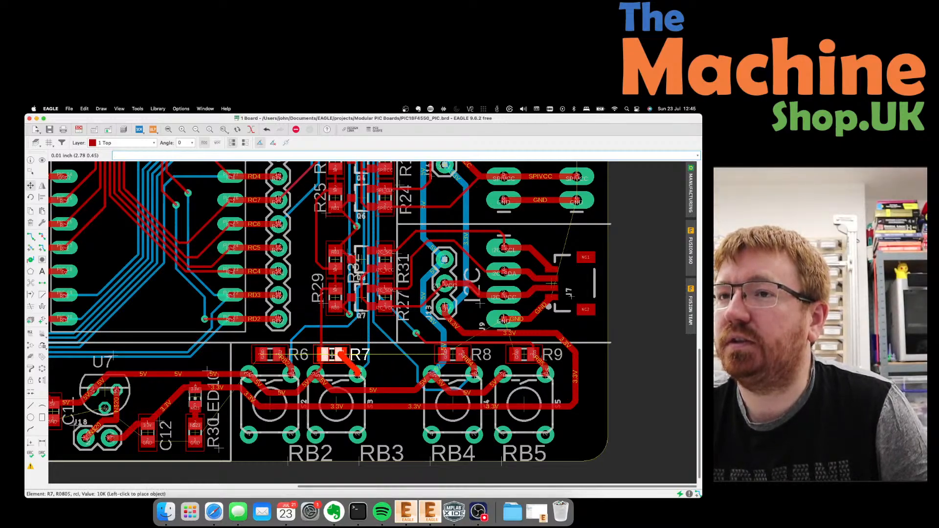
{"action": "left_click", "coordinate": [336, 354]}
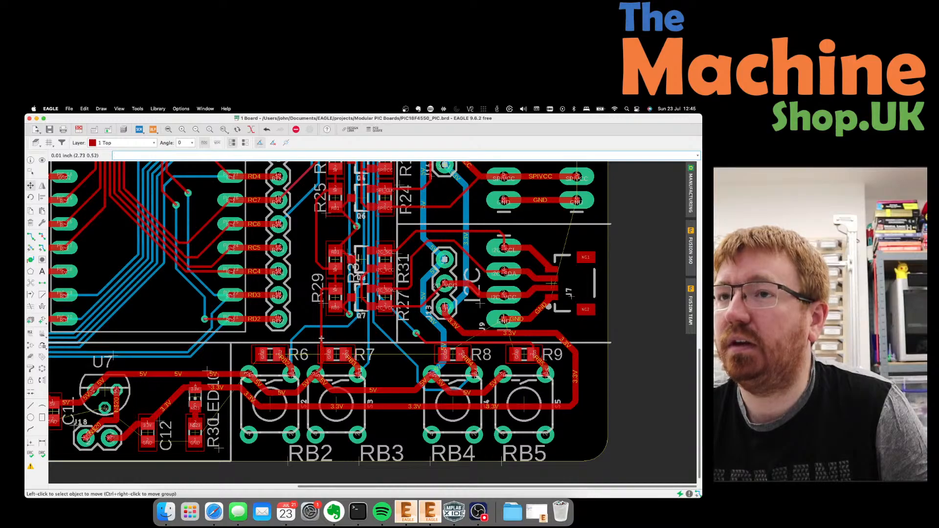
{"action": "left_click", "coordinate": [321, 339]}
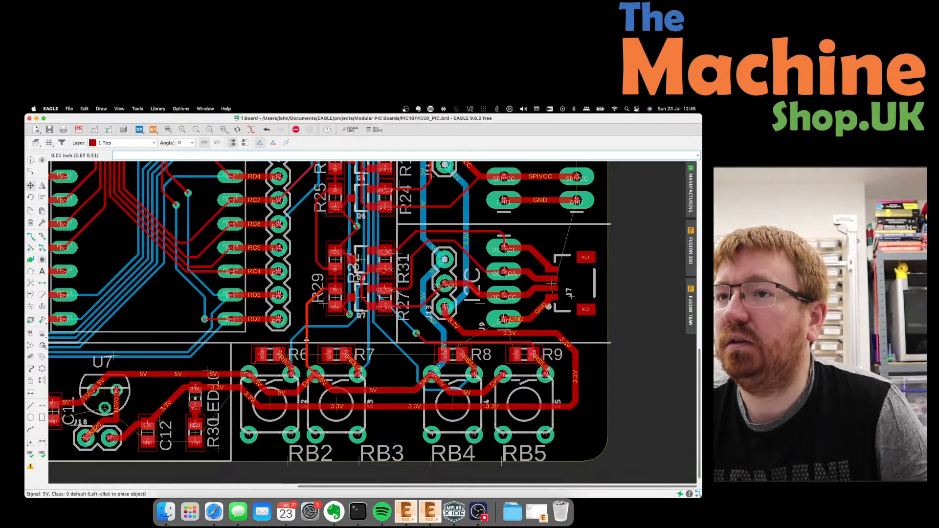
{"action": "left_click", "coordinate": [307, 339]}
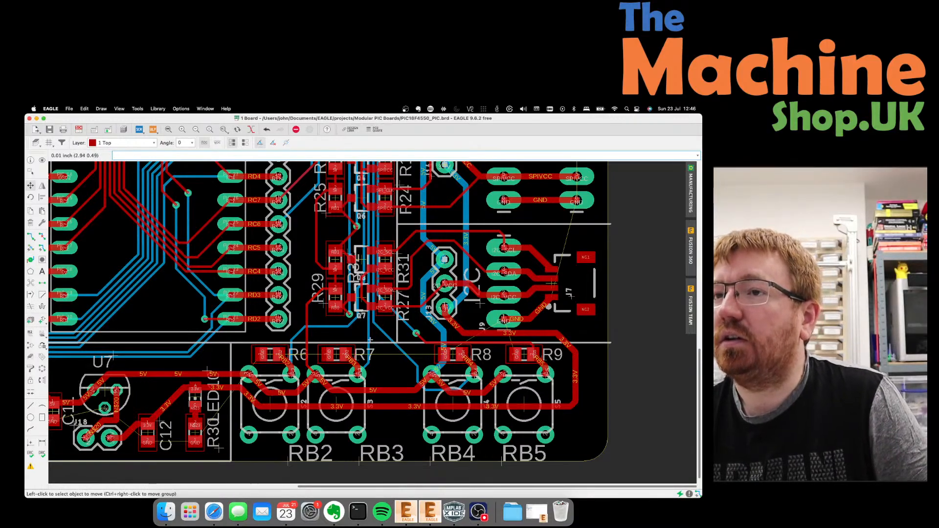
{"action": "left_click", "coordinate": [367, 366]}
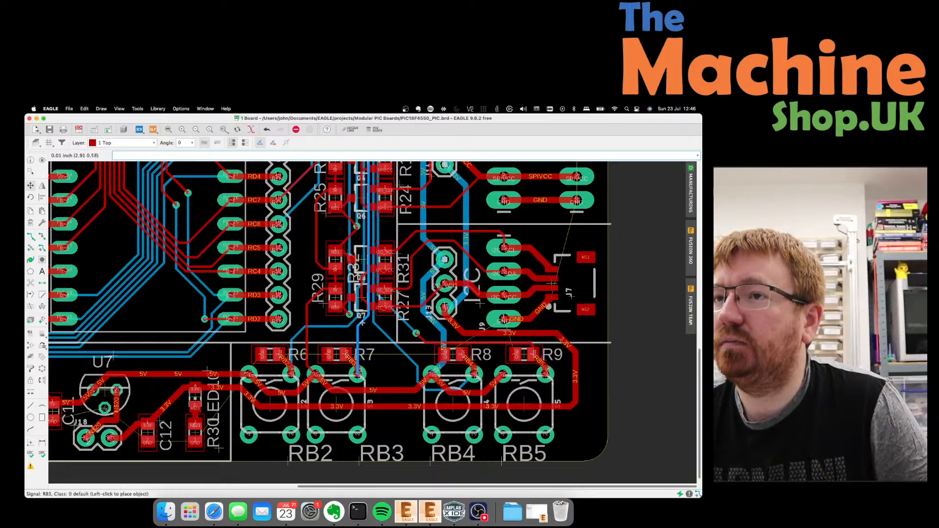
{"action": "left_click", "coordinate": [362, 323]}
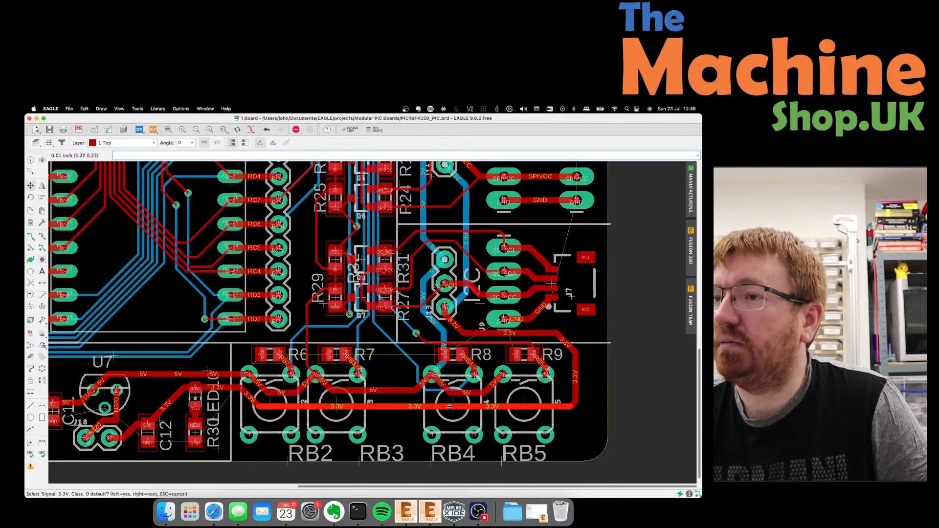
Place switch S4 next to the RB3 switch, bend the 5V trace, and set R8 above S4.
{"action": "left_click", "coordinate": [453, 405]}
{"action": "left_click", "coordinate": [449, 405]}
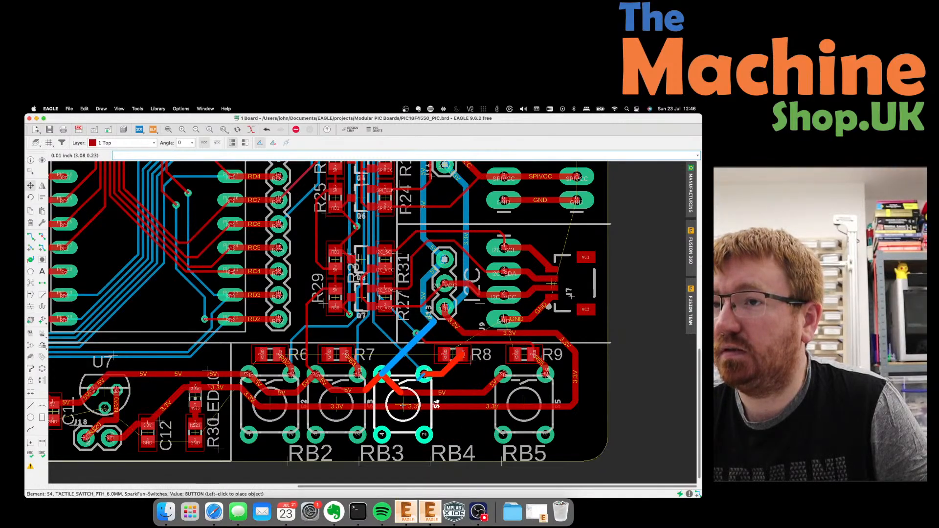
{"action": "left_click", "coordinate": [403, 405]}
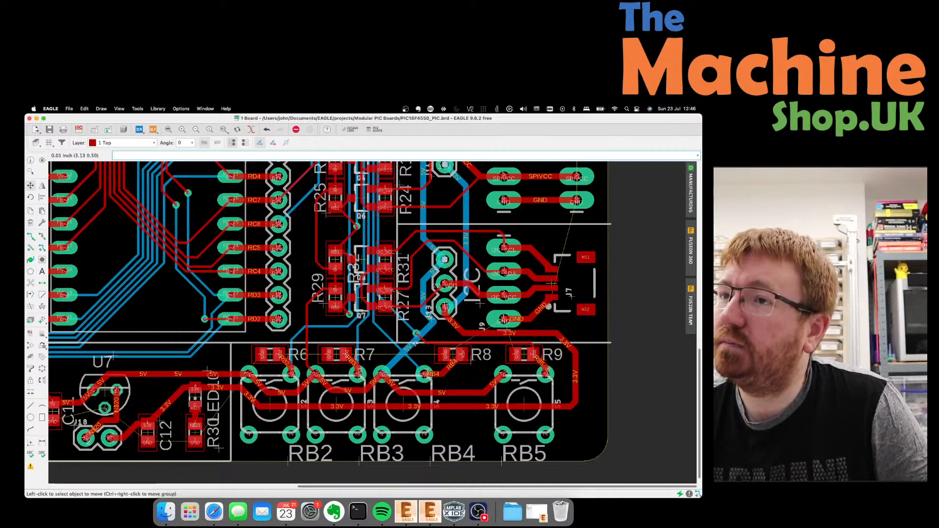
{"action": "left_click", "coordinate": [403, 342]}
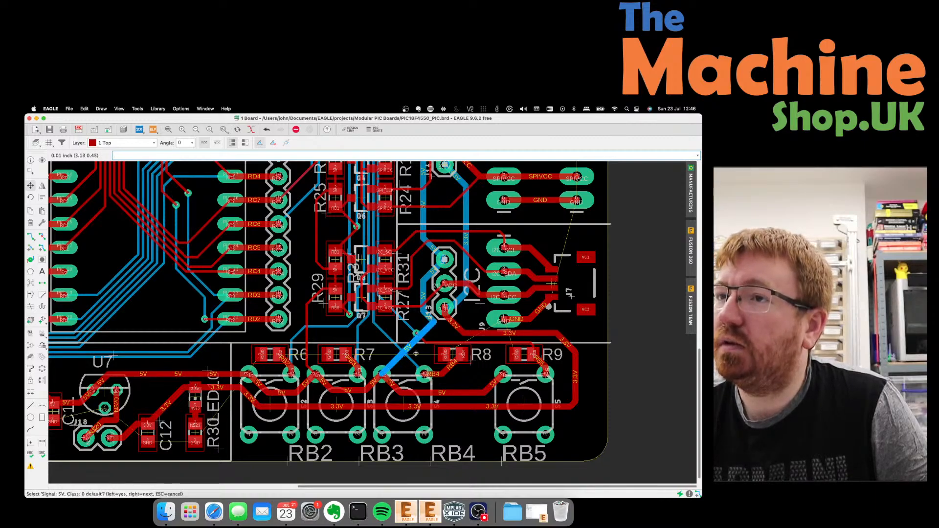
{"action": "left_click", "coordinate": [416, 354]}
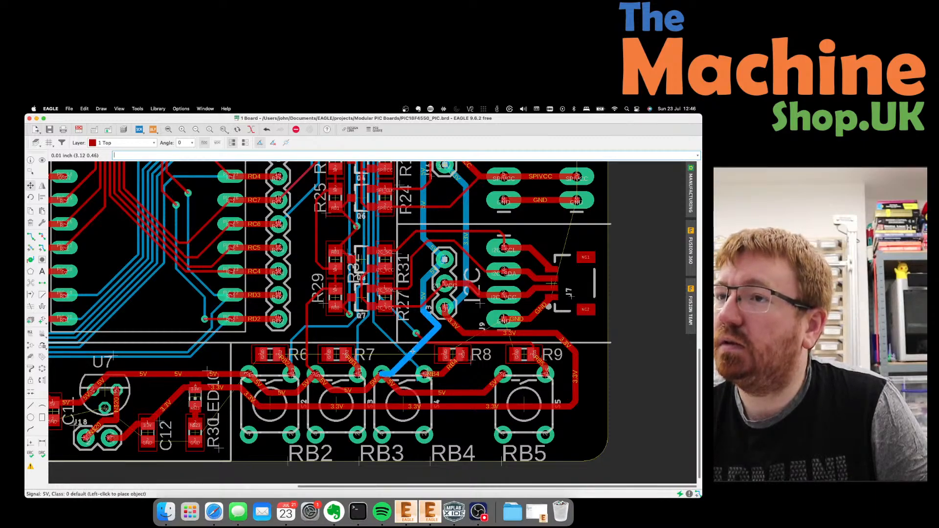
{"action": "left_click", "coordinate": [455, 357]}
{"action": "left_click", "coordinate": [452, 355]}
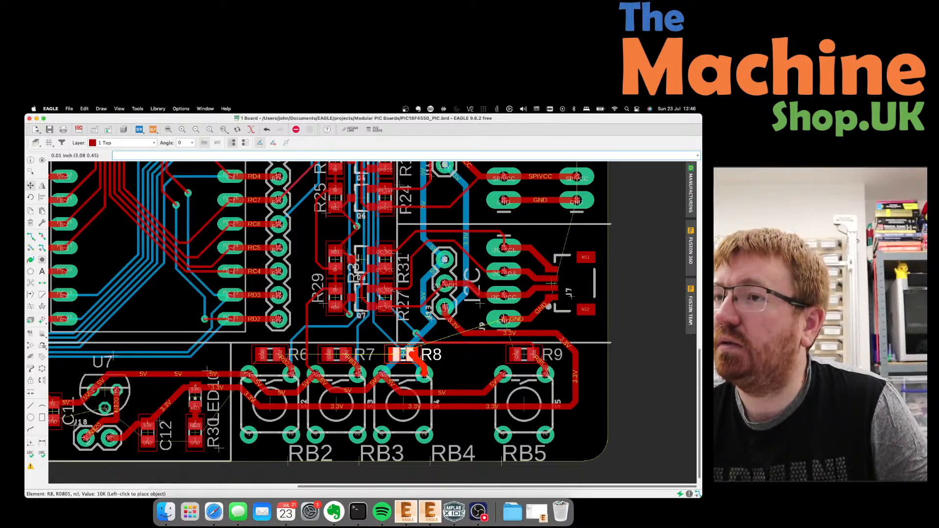
{"action": "left_click", "coordinate": [404, 354]}
Move switch S5 and resistor R9 left beside S4 and R8.
{"action": "scroll", "coordinate": [437, 346], "scroll_direction": "up", "scroll_amount": 3}
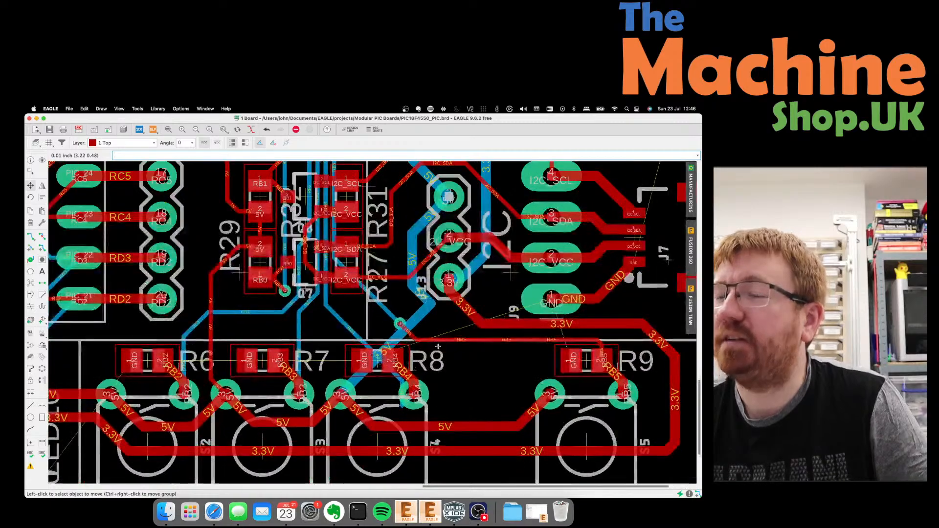
{"action": "scroll", "coordinate": [438, 347], "scroll_direction": "down", "scroll_amount": 2}
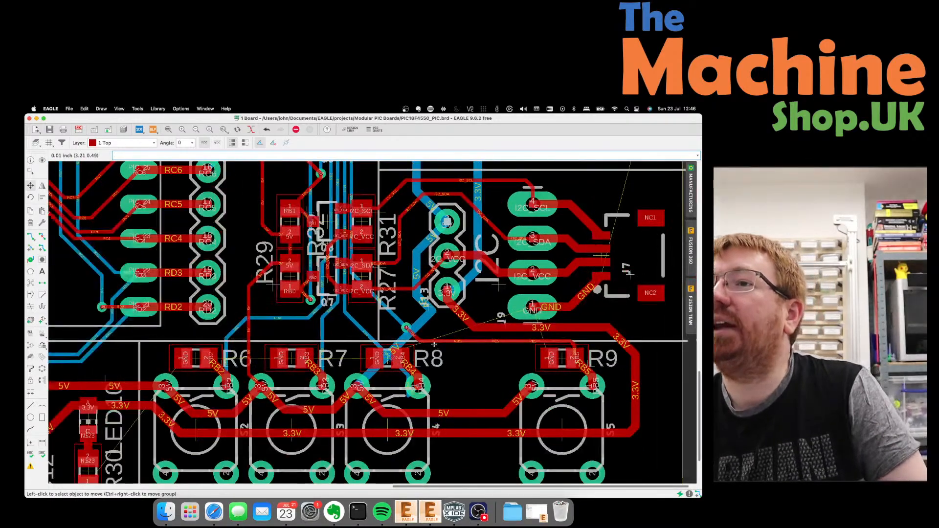
{"action": "left_click", "coordinate": [551, 429]}
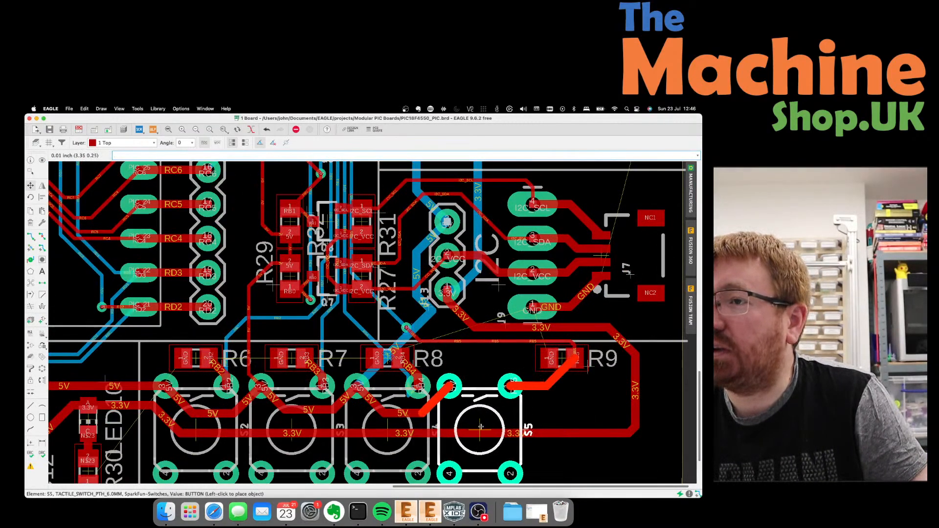
{"action": "left_click", "coordinate": [479, 427]}
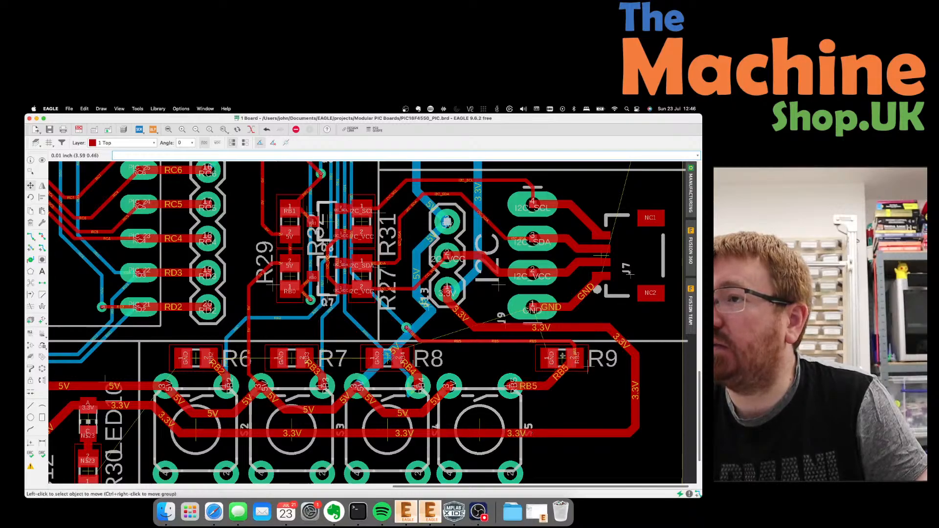
{"action": "left_click", "coordinate": [562, 357]}
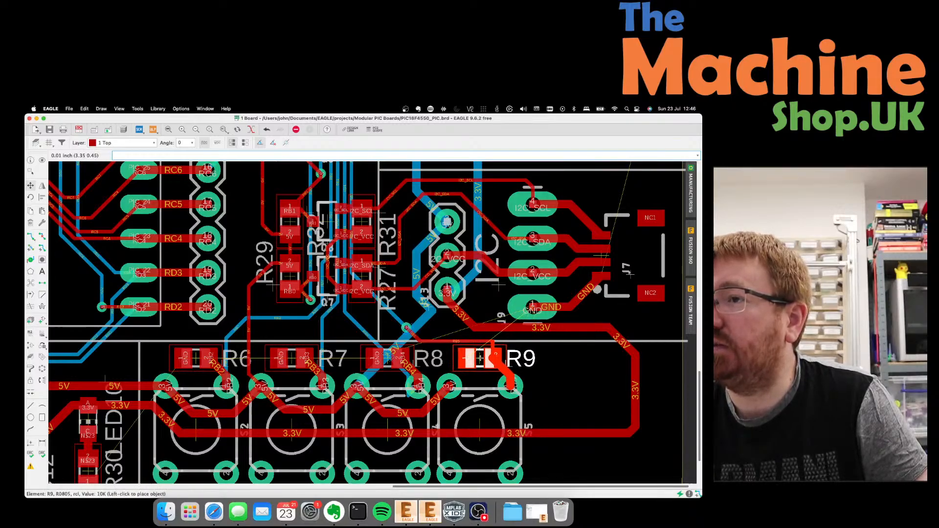
{"action": "left_click", "coordinate": [481, 359]}
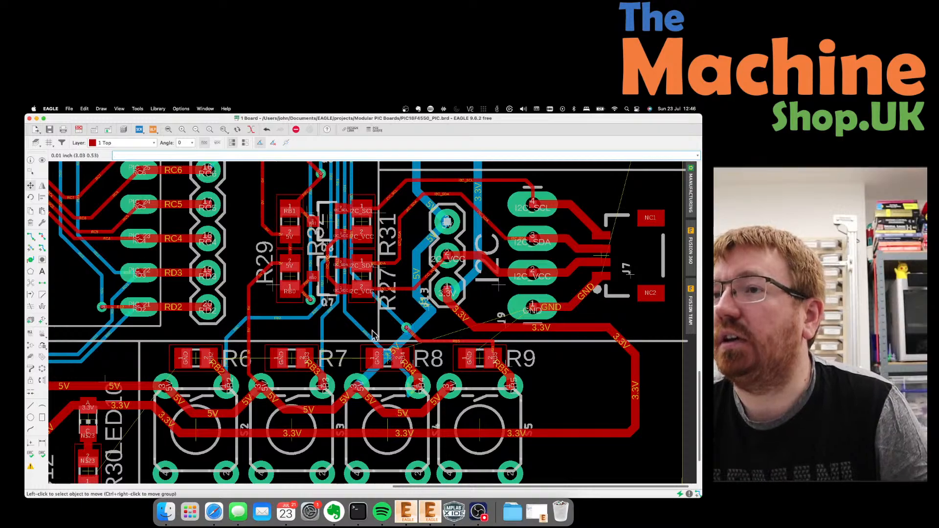
{"action": "scroll", "coordinate": [371, 335], "scroll_direction": "down", "scroll_amount": 2}
{"action": "scroll", "coordinate": [441, 329], "scroll_direction": "up", "scroll_amount": 3}
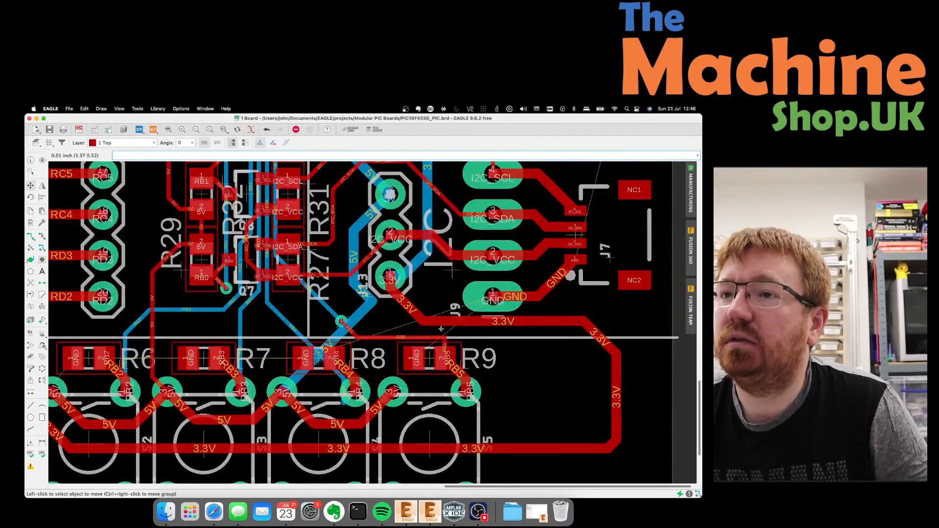
Rip up the trace from the via near R8 and the RB4 bottom trace back to airwires.
{"action": "left_click", "coordinate": [42, 236]}
{"action": "left_click", "coordinate": [332, 336]}
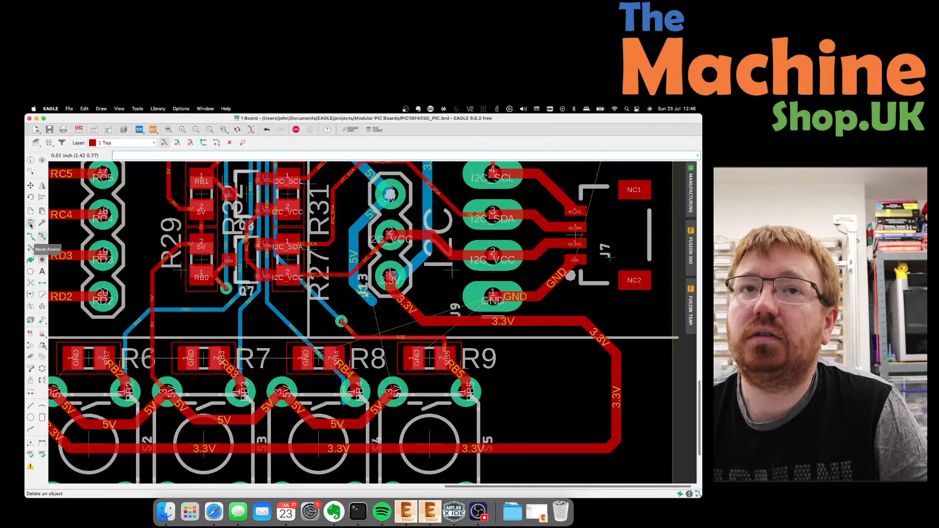
{"action": "left_click", "coordinate": [30, 186]}
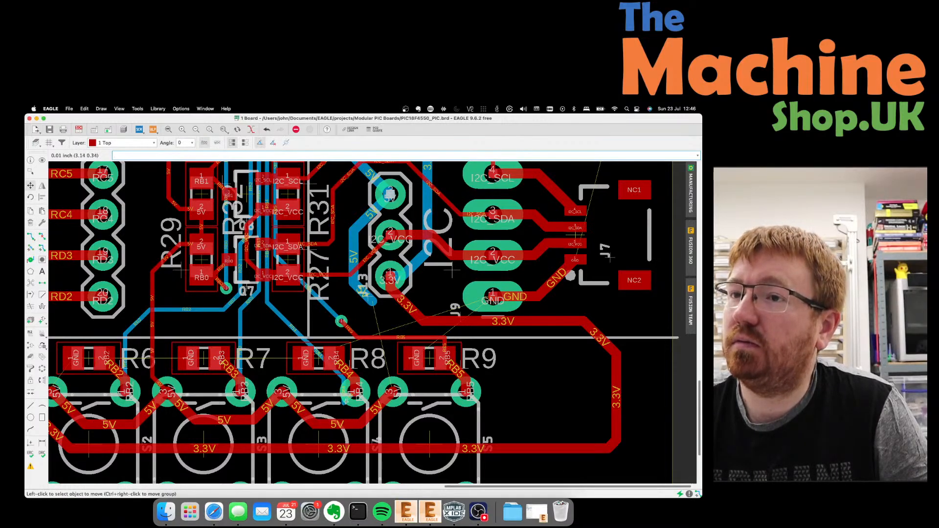
{"action": "left_click", "coordinate": [346, 401]}
{"action": "left_click", "coordinate": [42, 236]}
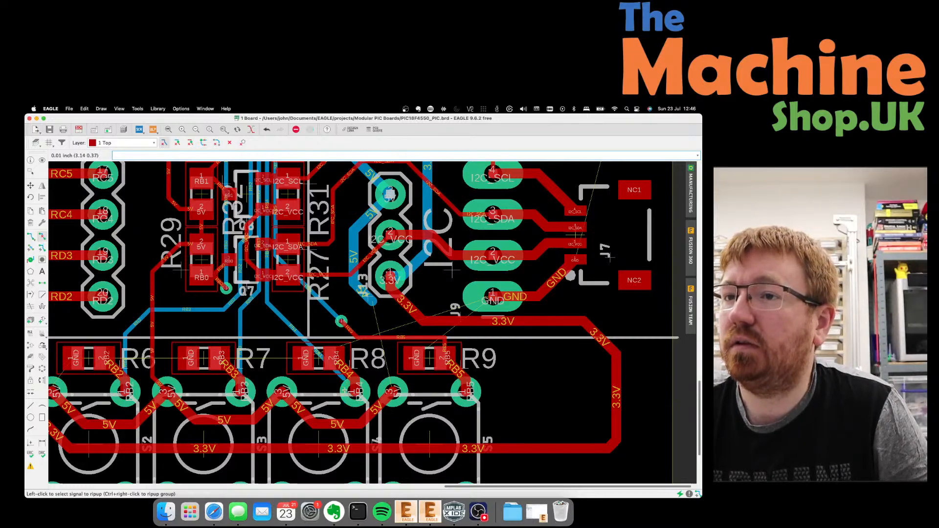
{"action": "left_click", "coordinate": [340, 376]}
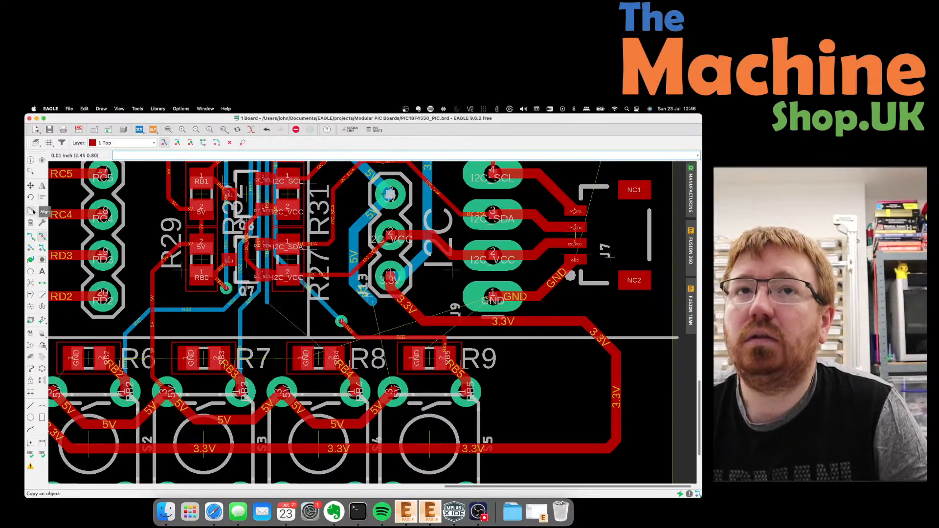
Reroute the RB4 signal at 0.01 width from its trace end to its pad.
{"action": "left_click", "coordinate": [30, 237]}
{"action": "left_click", "coordinate": [267, 302]}
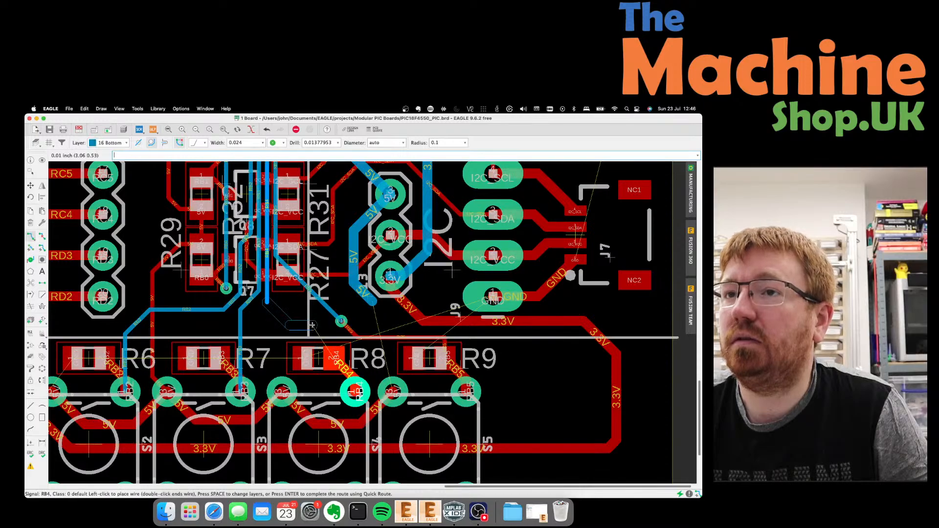
{"action": "key", "text": "Escape"}
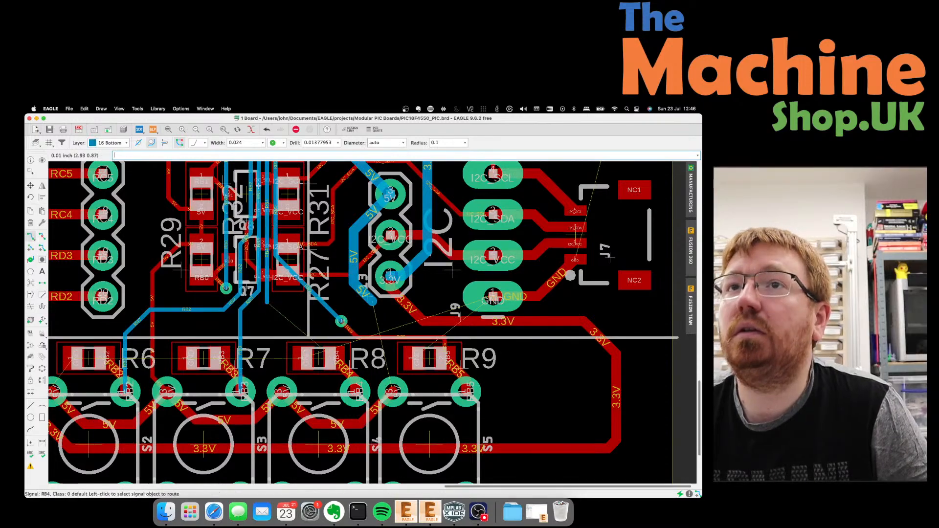
{"action": "left_click", "coordinate": [263, 143]}
{"action": "left_click", "coordinate": [249, 188]}
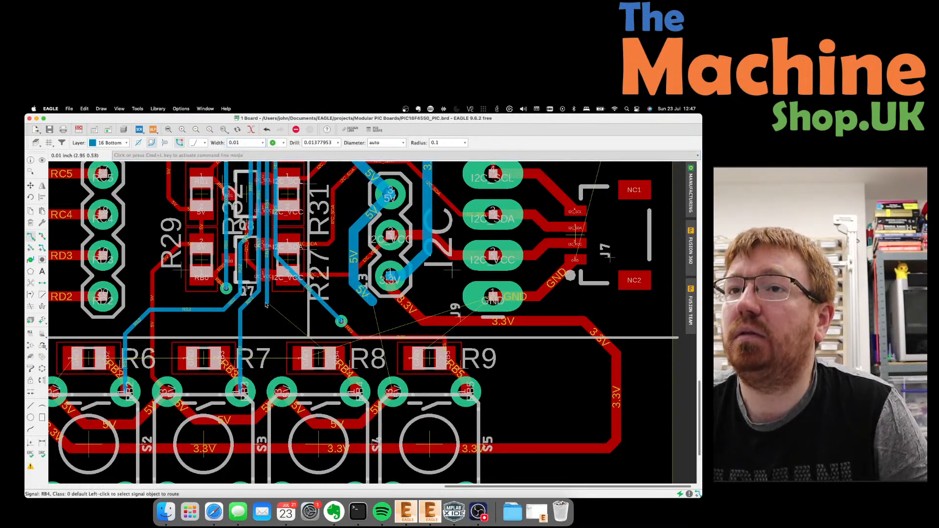
{"action": "left_click", "coordinate": [265, 304]}
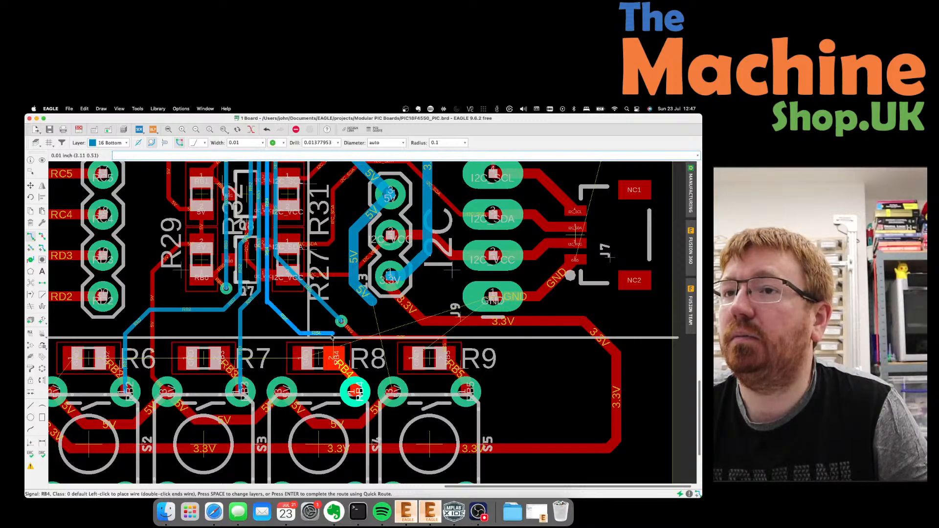
{"action": "key", "text": "Escape"}
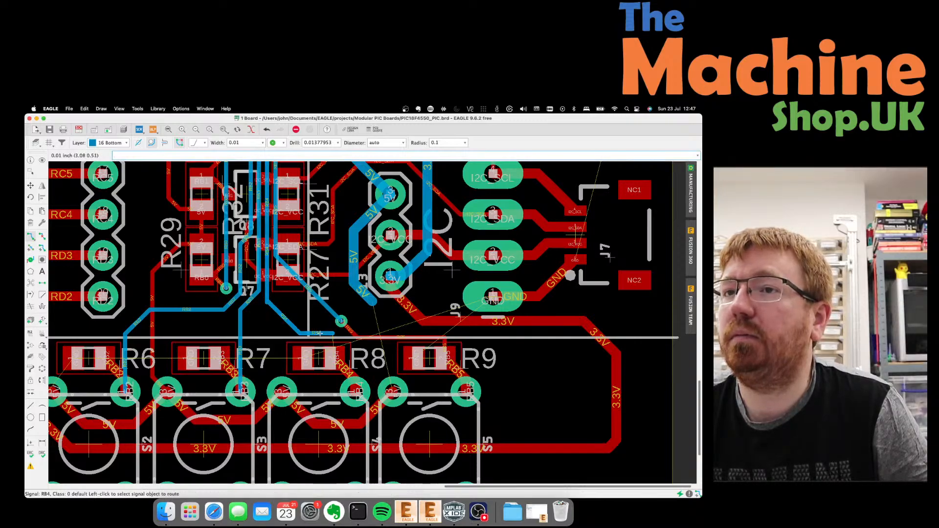
{"action": "key", "text": "super+z"}
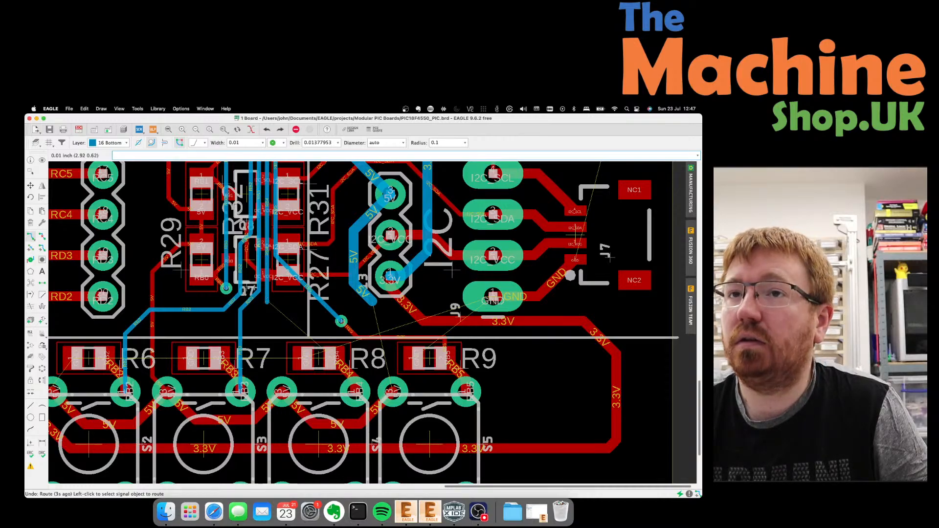
{"action": "left_click", "coordinate": [267, 303]}
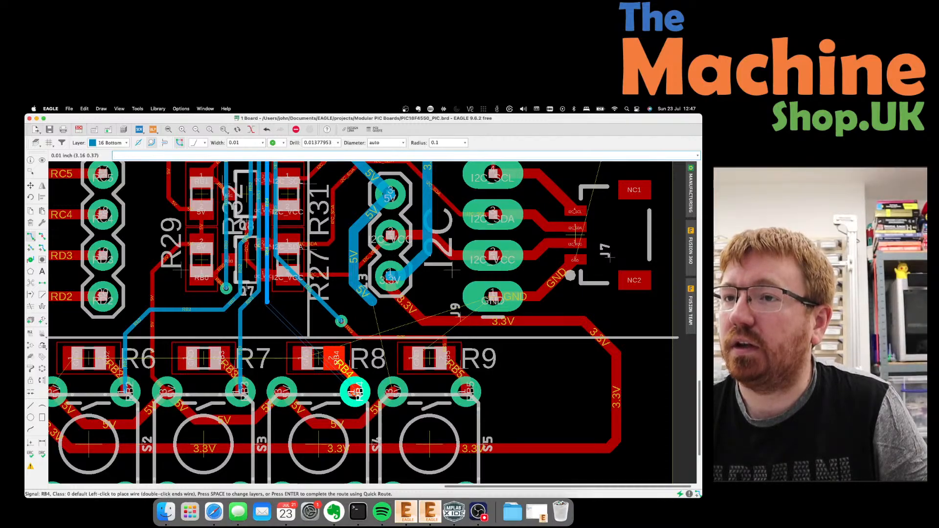
{"action": "scroll", "coordinate": [355, 391], "scroll_direction": "up", "scroll_amount": 1}
{"action": "left_click", "coordinate": [356, 392]}
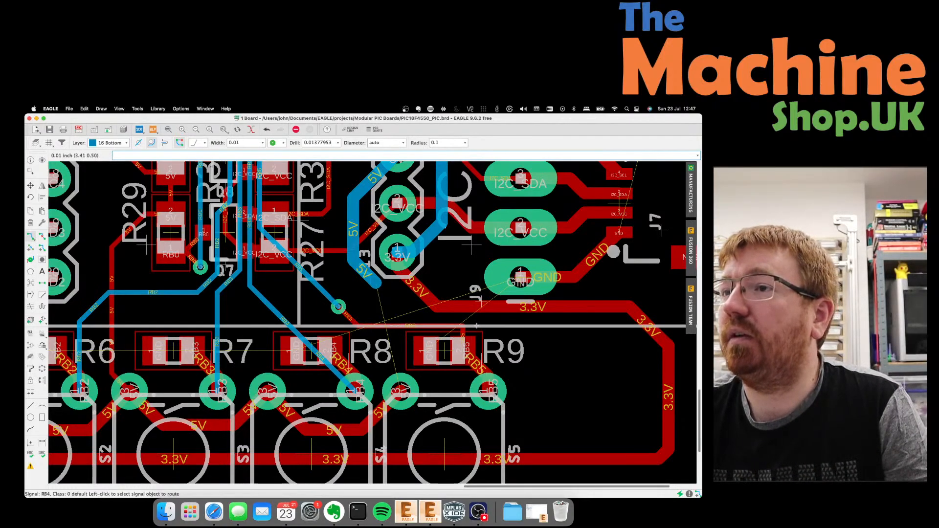
Nudge the RB5 trace corner near R9 with the Move tool (F7).
{"action": "key", "text": "F7"}
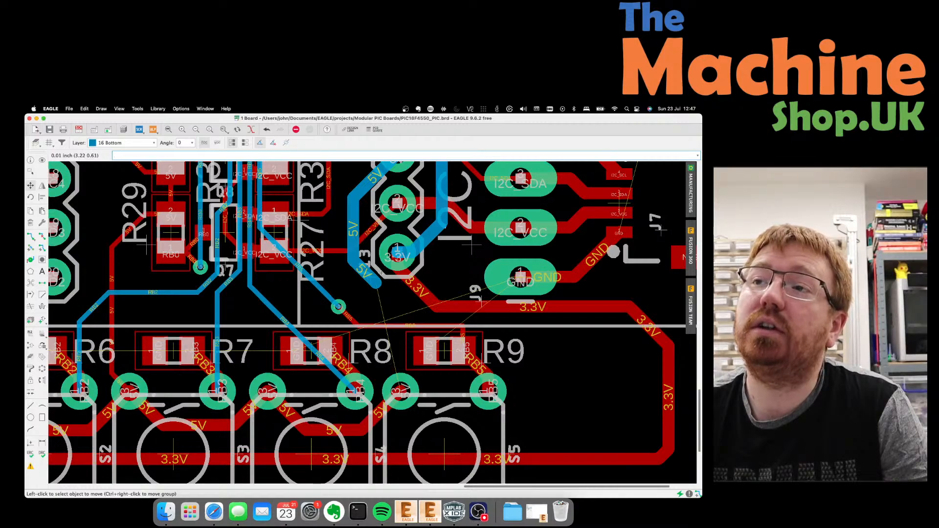
{"action": "left_click", "coordinate": [451, 327]}
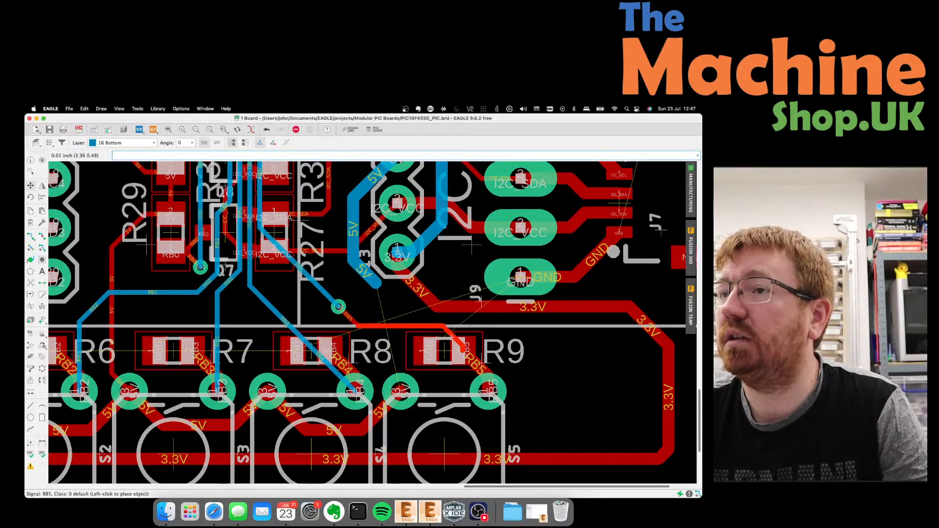
{"action": "left_click", "coordinate": [456, 329]}
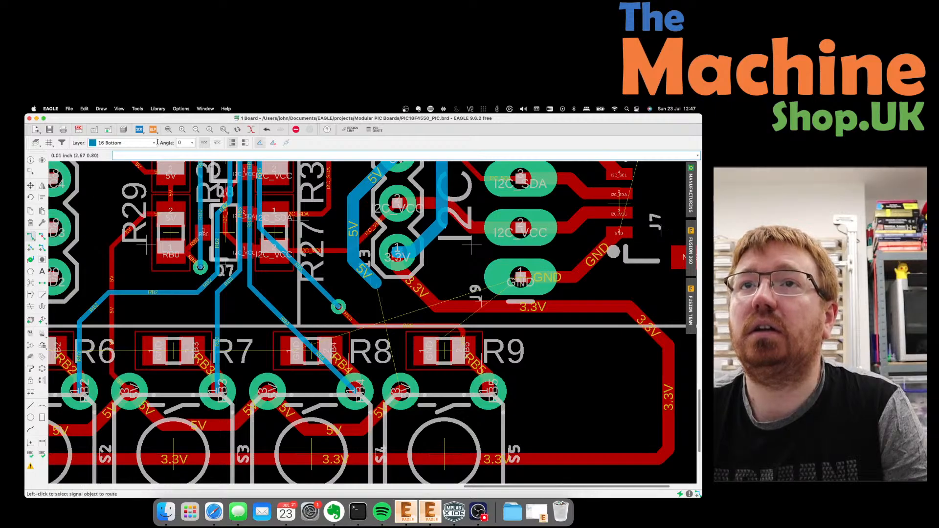
Route a 0.024-wide 5V trace from the via near J9 to the pad below R8.
{"action": "left_click", "coordinate": [30, 236]}
{"action": "left_click", "coordinate": [234, 143]}
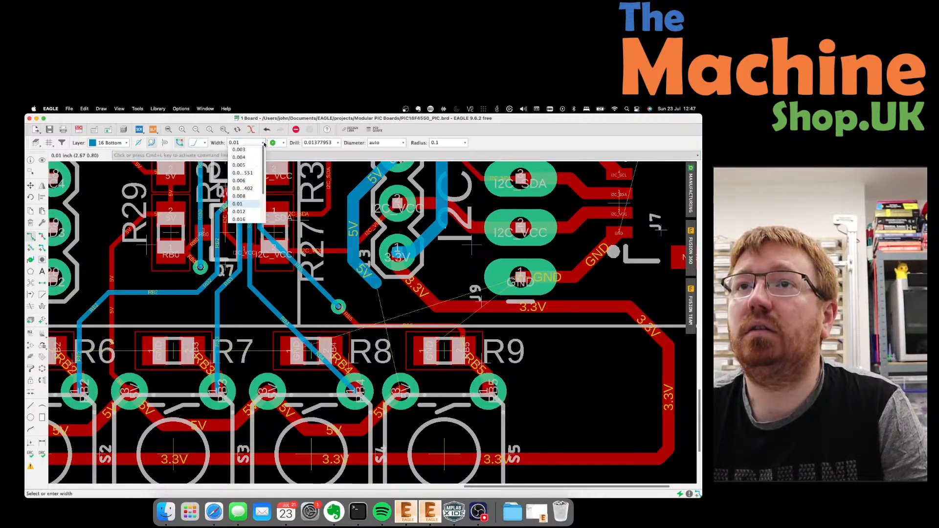
{"action": "left_click", "coordinate": [250, 211]}
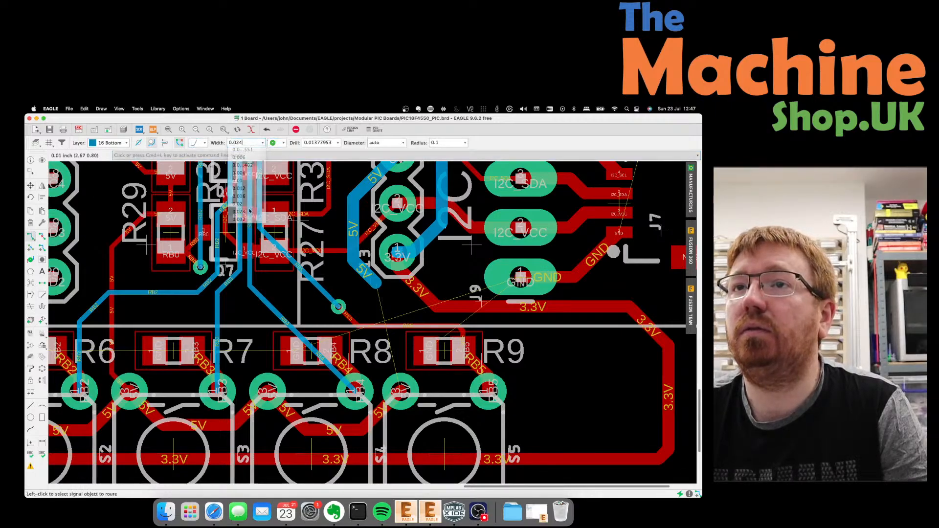
{"action": "left_click", "coordinate": [375, 283]}
{"action": "left_click", "coordinate": [400, 390]}
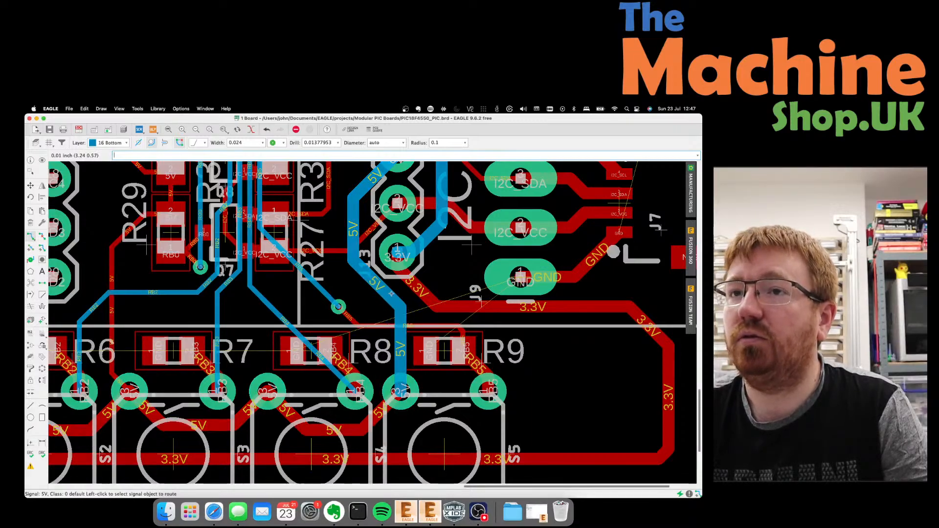
{"action": "scroll", "coordinate": [391, 293], "scroll_direction": "down", "scroll_amount": 2}
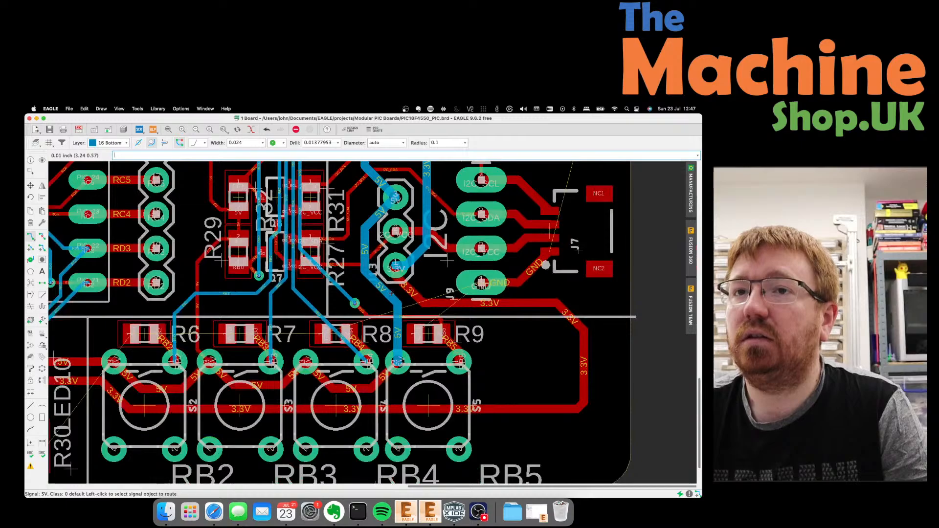
Move the 3.3V trace corner inward, cycling past the board outline to select it.
{"action": "scroll", "coordinate": [392, 294], "scroll_direction": "down", "scroll_amount": 3}
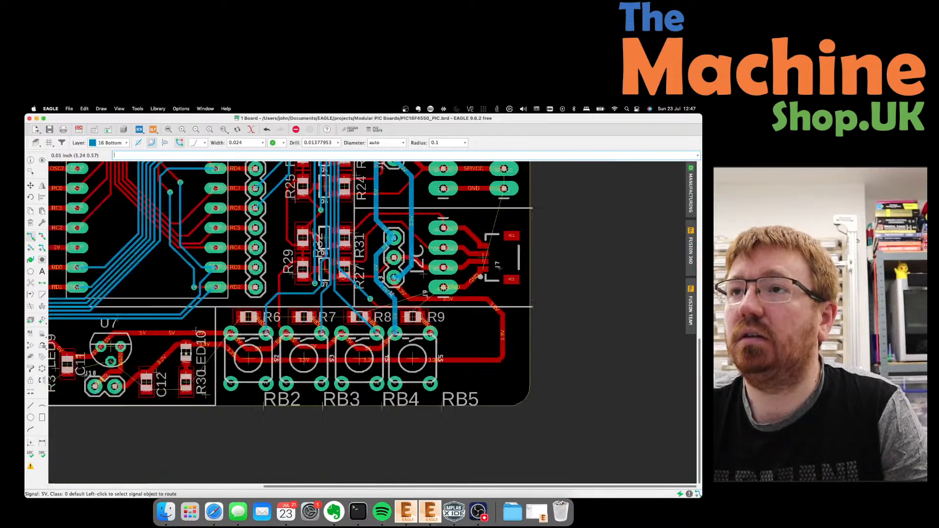
{"action": "scroll", "coordinate": [391, 294], "scroll_direction": "down", "scroll_amount": 3}
{"action": "scroll", "coordinate": [392, 292], "scroll_direction": "down", "scroll_amount": 3}
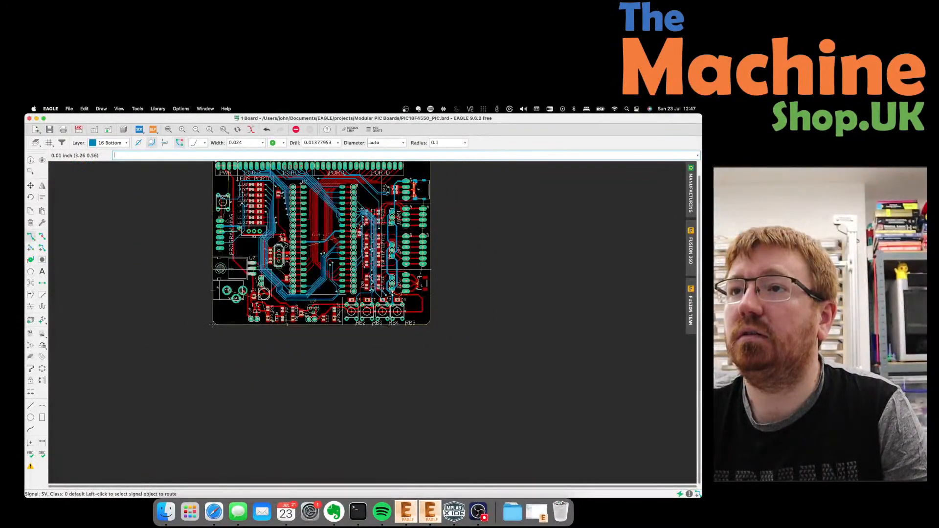
{"action": "scroll", "coordinate": [430, 303], "scroll_direction": "up", "scroll_amount": 8}
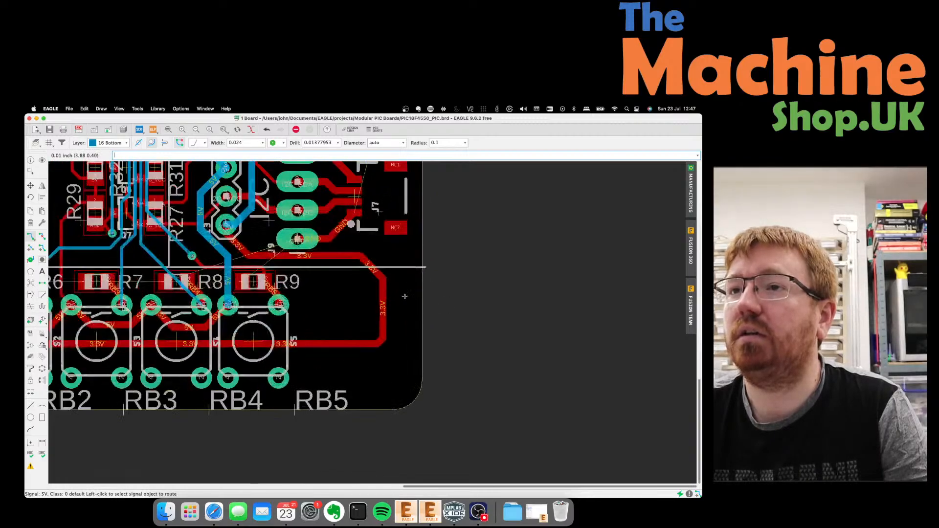
{"action": "left_click", "coordinate": [30, 185]}
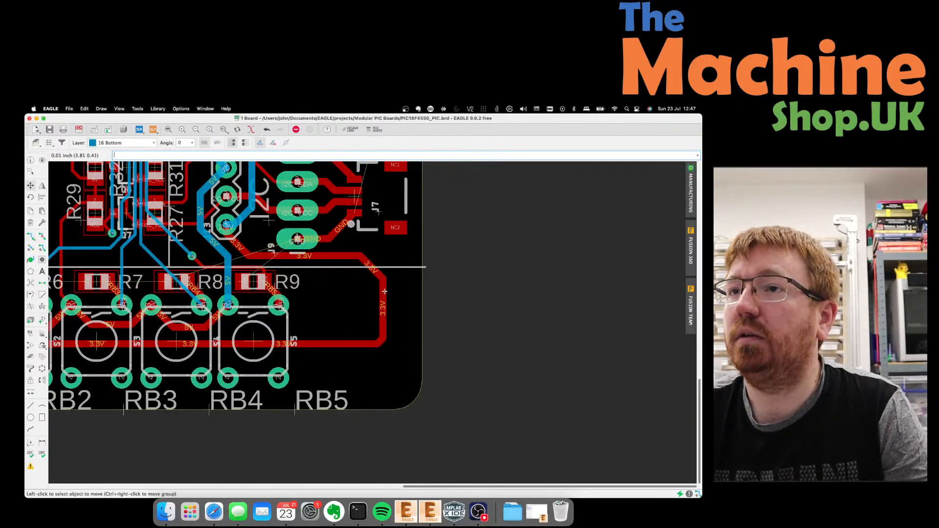
{"action": "left_click", "coordinate": [367, 268]}
{"action": "right_click", "coordinate": [365, 268]}
{"action": "left_click", "coordinate": [365, 268]}
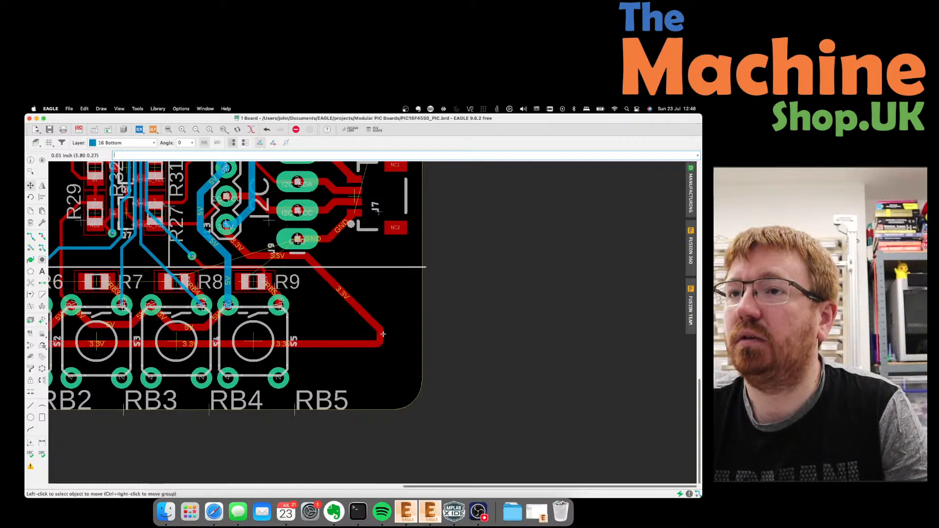
{"action": "left_click", "coordinate": [382, 299]}
Shift the 3.3V trace corner and its bend further left.
{"action": "left_click", "coordinate": [380, 342]}
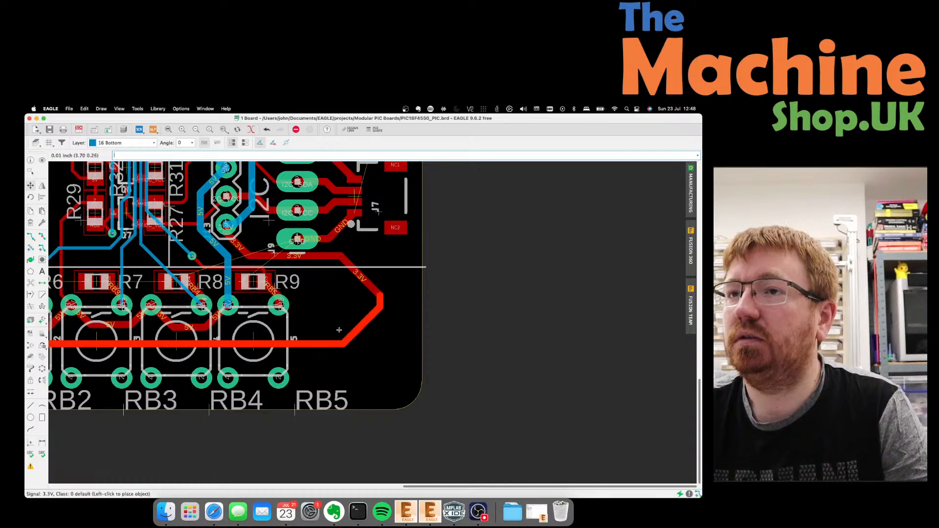
{"action": "left_click", "coordinate": [354, 342]}
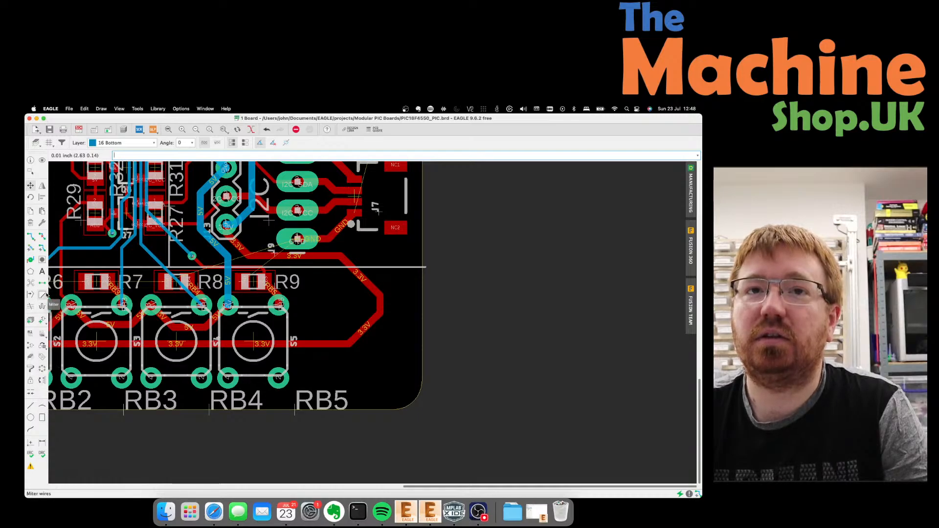
{"action": "left_click", "coordinate": [384, 307]}
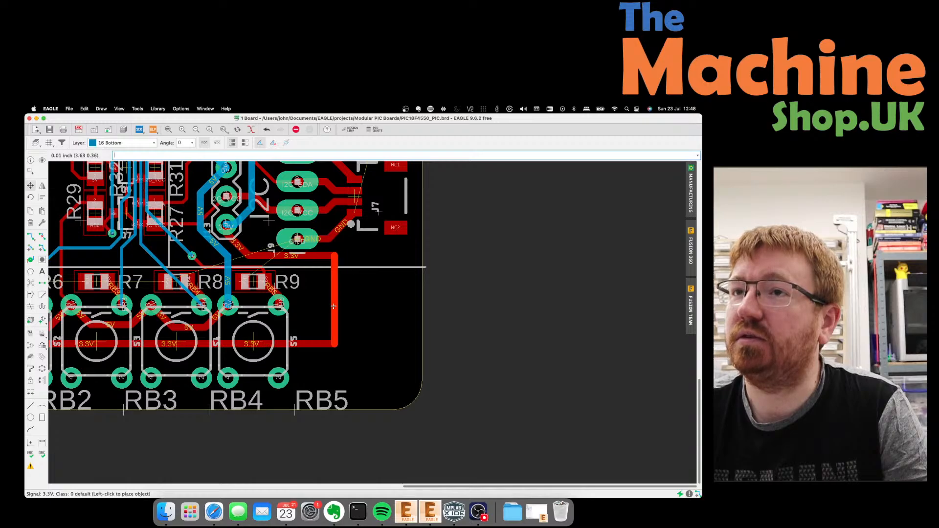
{"action": "left_click", "coordinate": [314, 305]}
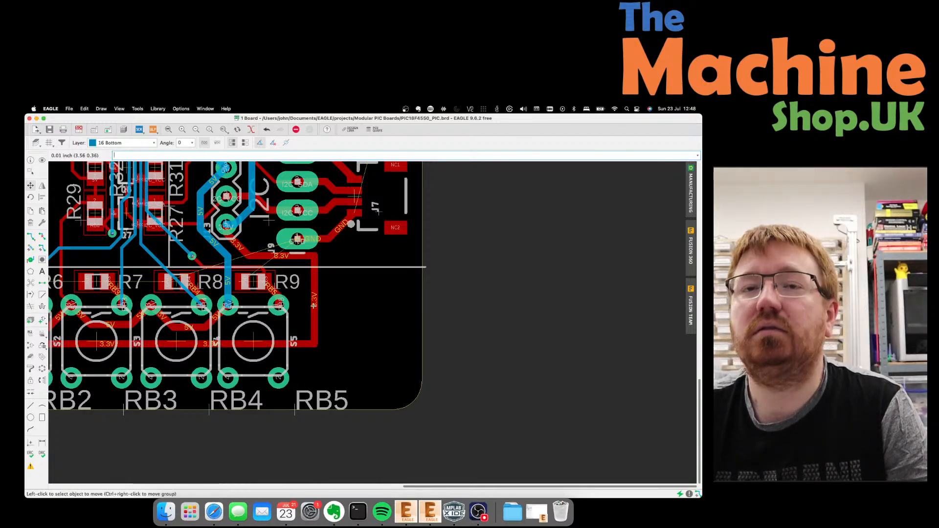
Round the 3.3V trace corner near S5 with a 0.05 miter radius.
{"action": "left_click", "coordinate": [42, 296]}
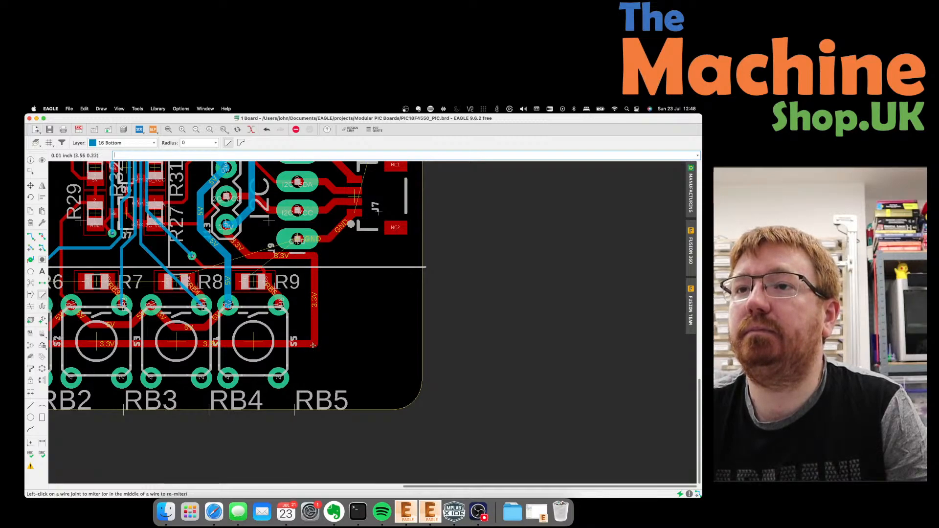
{"action": "left_click", "coordinate": [216, 143]}
{"action": "left_click", "coordinate": [198, 189]}
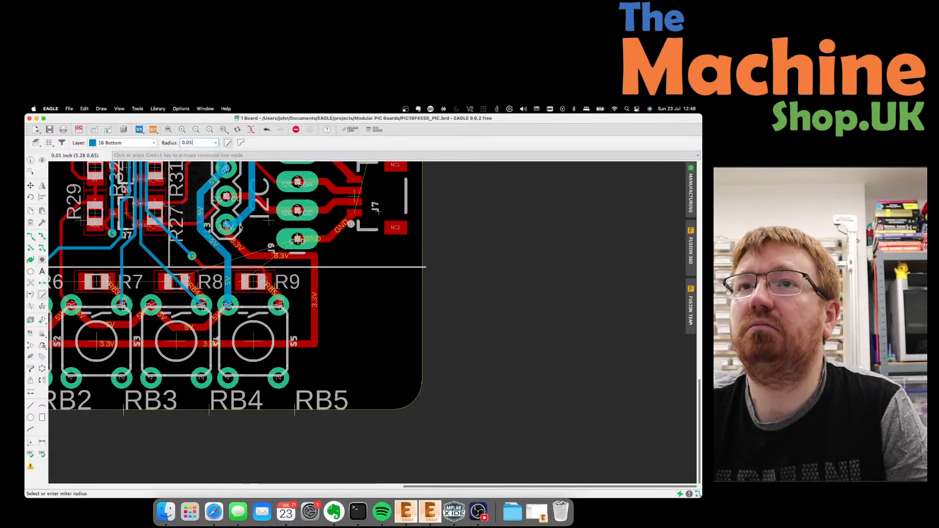
{"action": "left_click", "coordinate": [313, 339]}
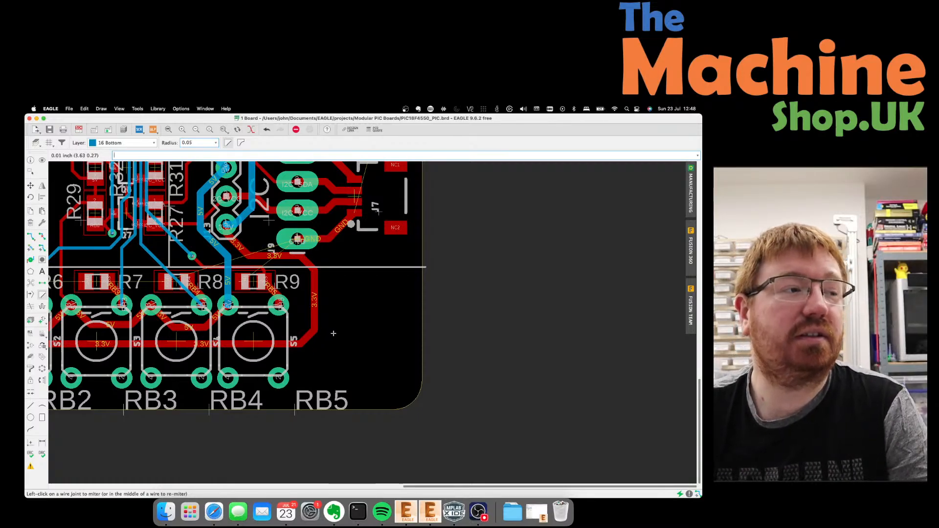
Move the diagonal 3.3V trace near R9 and miter its corner near S5.
{"action": "left_click", "coordinate": [30, 185]}
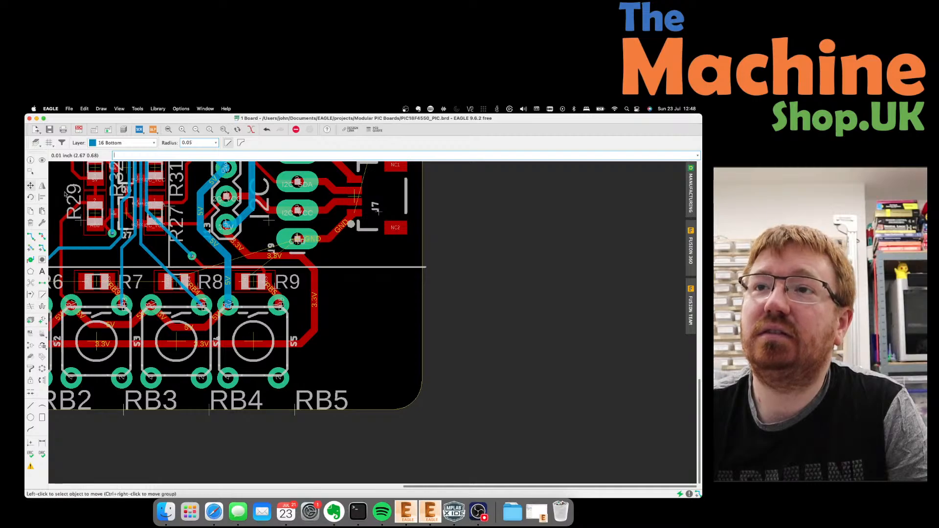
{"action": "left_click", "coordinate": [293, 272]}
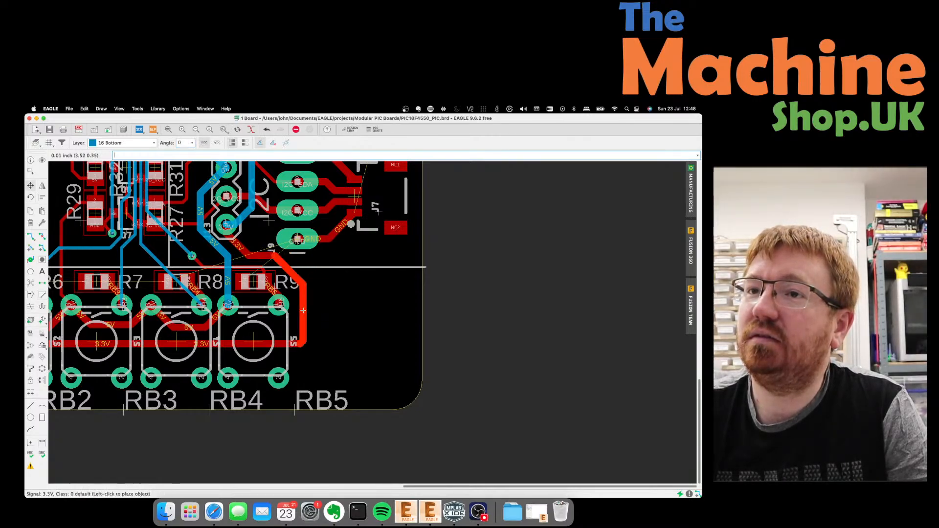
{"action": "left_click", "coordinate": [296, 311]}
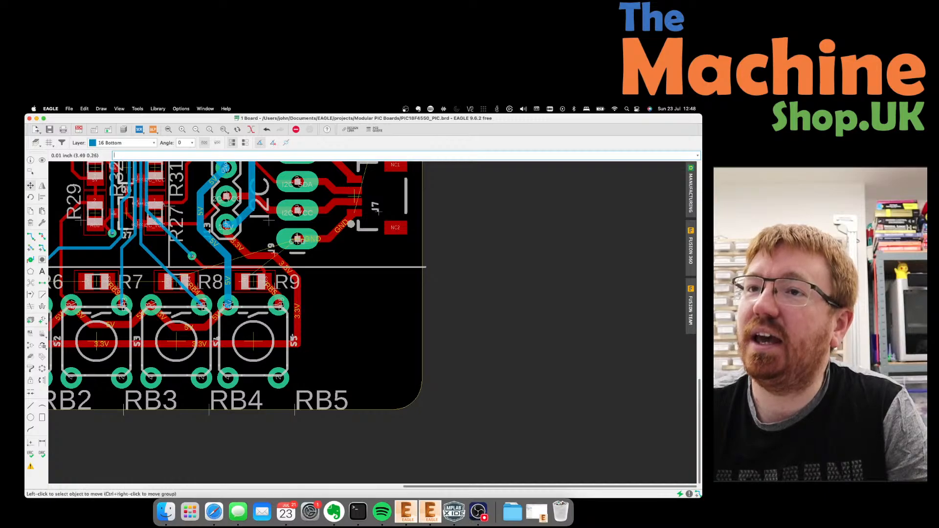
{"action": "left_click", "coordinate": [42, 295]}
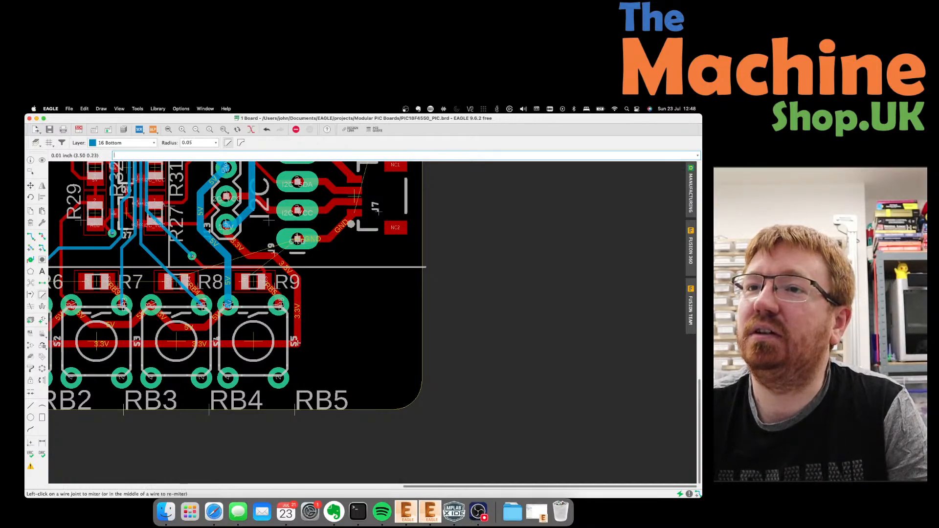
{"action": "left_click", "coordinate": [296, 344]}
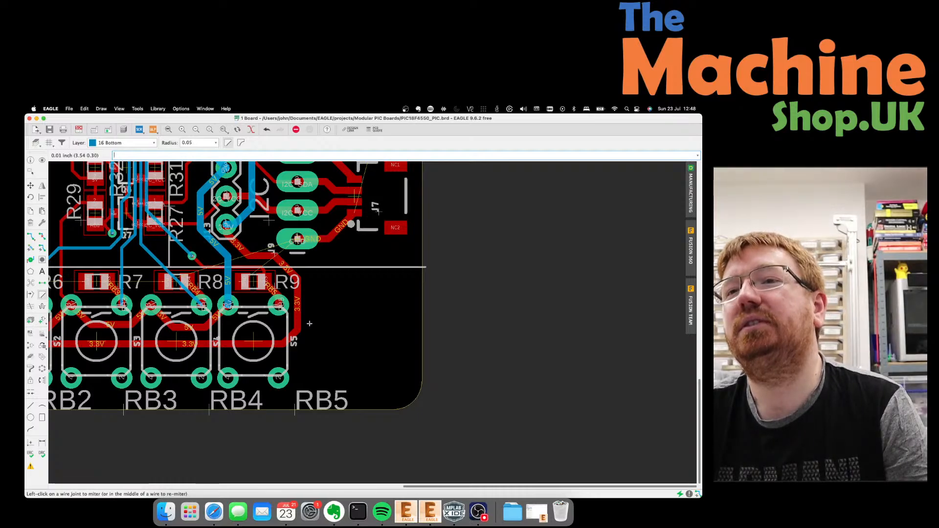
{"action": "scroll", "coordinate": [426, 363], "scroll_direction": "down", "scroll_amount": 2}
{"action": "scroll", "coordinate": [428, 364], "scroll_direction": "down", "scroll_amount": 4}
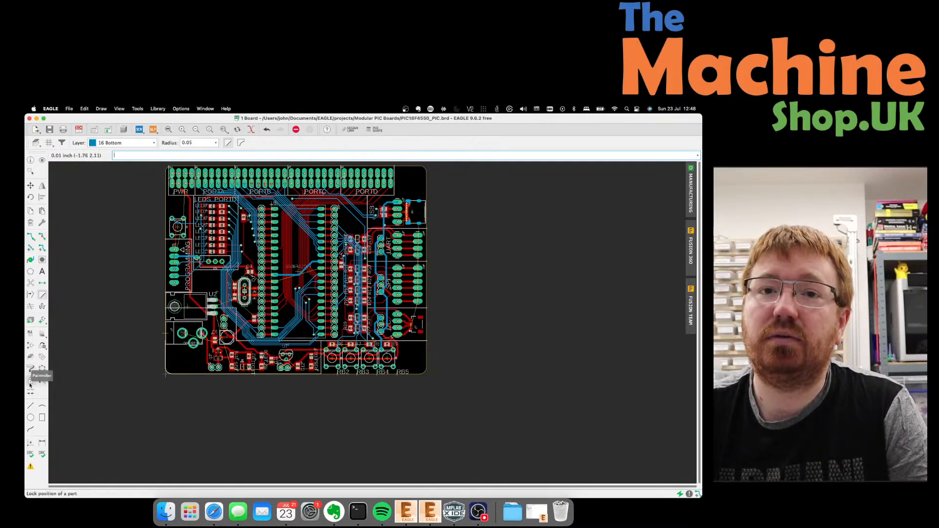
Set the Circle tool to the 44 Drills layer at 0.024 width, then bring up grid settings.
{"action": "left_click", "coordinate": [31, 418]}
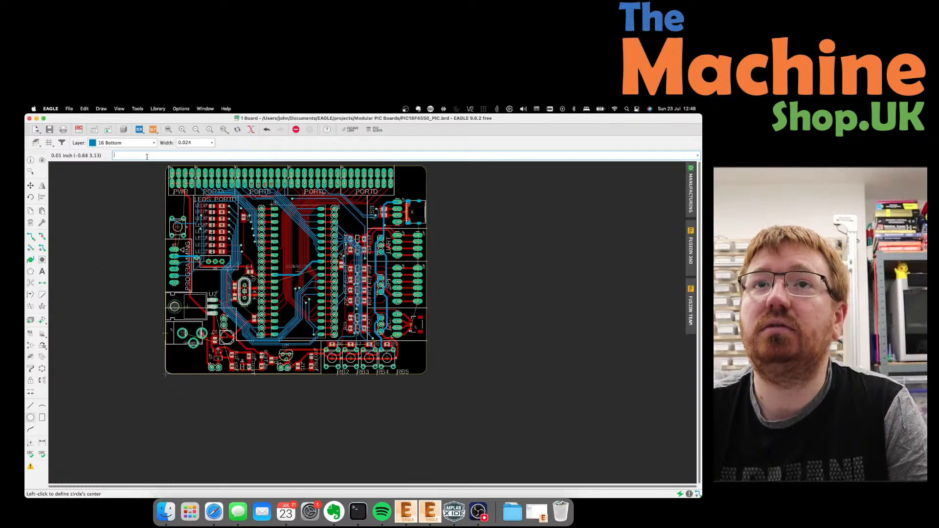
{"action": "left_click", "coordinate": [154, 143]}
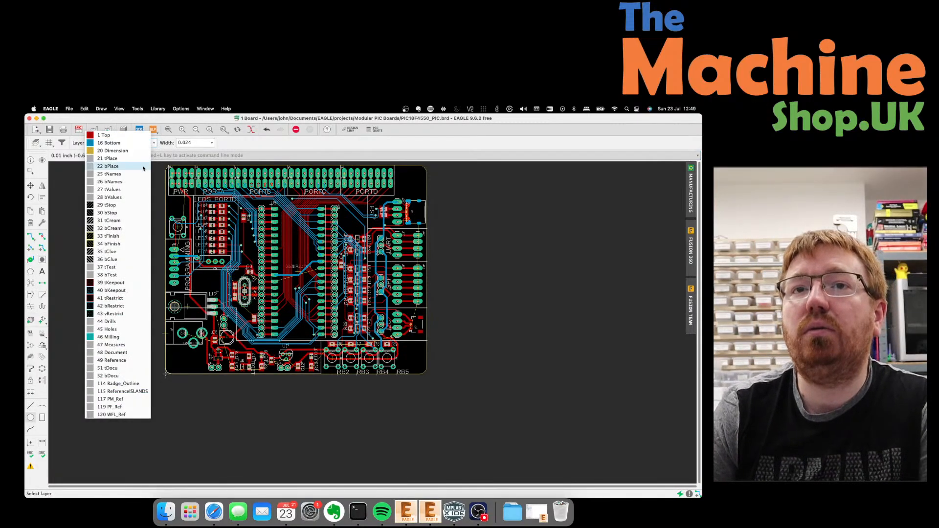
{"action": "left_click", "coordinate": [122, 330]}
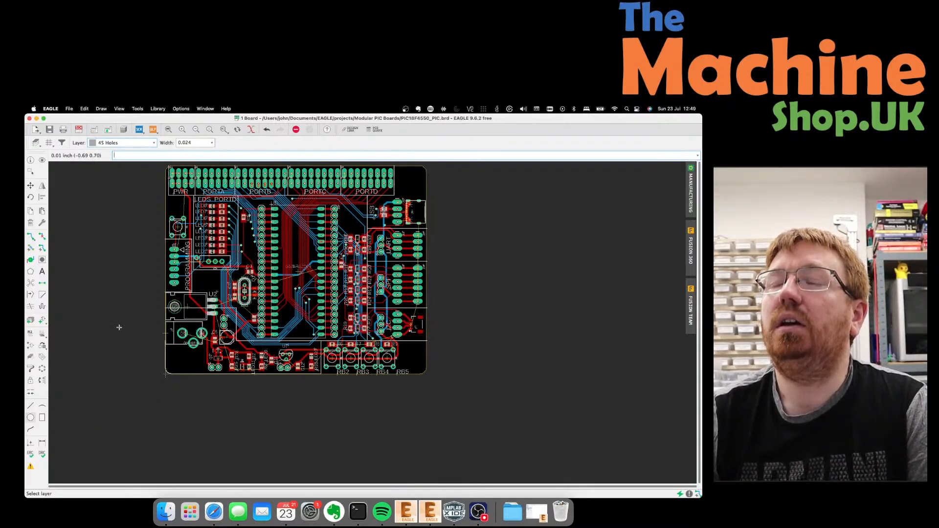
{"action": "left_click", "coordinate": [147, 144]}
{"action": "left_click", "coordinate": [103, 306]}
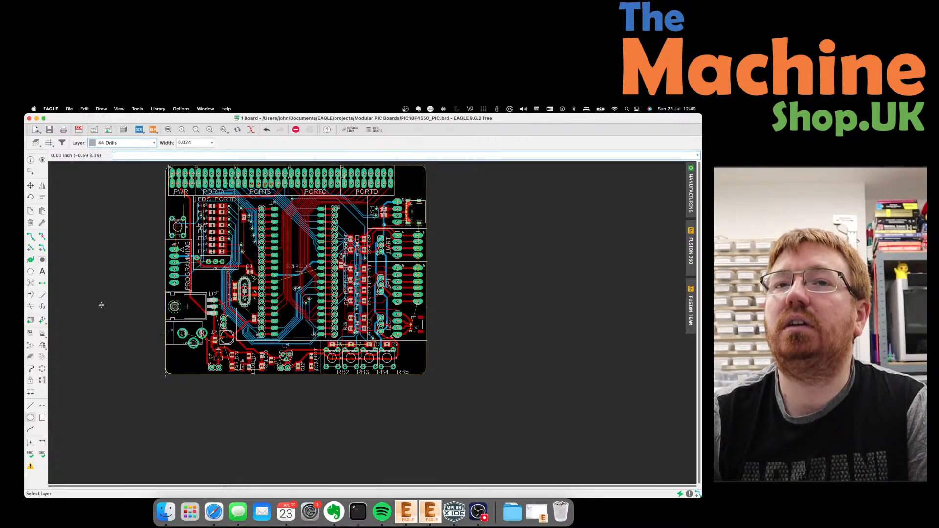
{"action": "left_click", "coordinate": [212, 143]}
{"action": "left_click", "coordinate": [212, 143]}
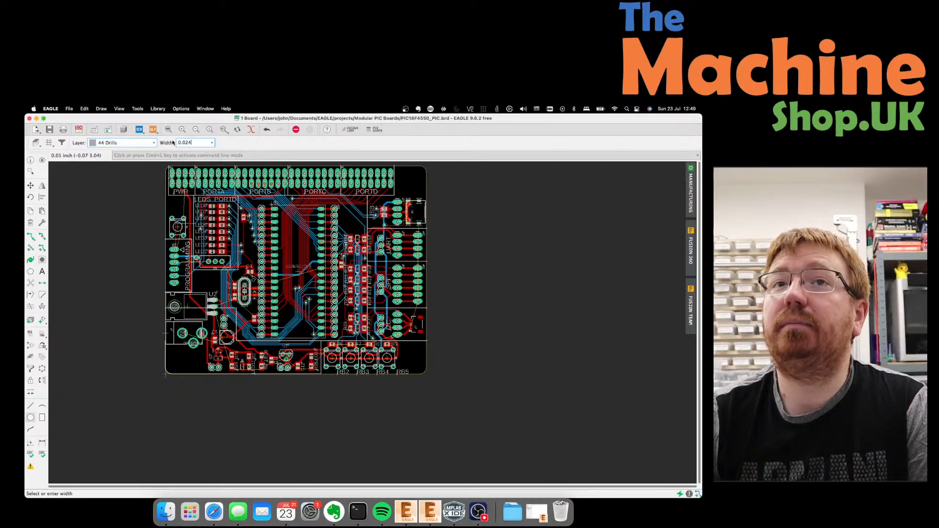
{"action": "left_click", "coordinate": [49, 142]}
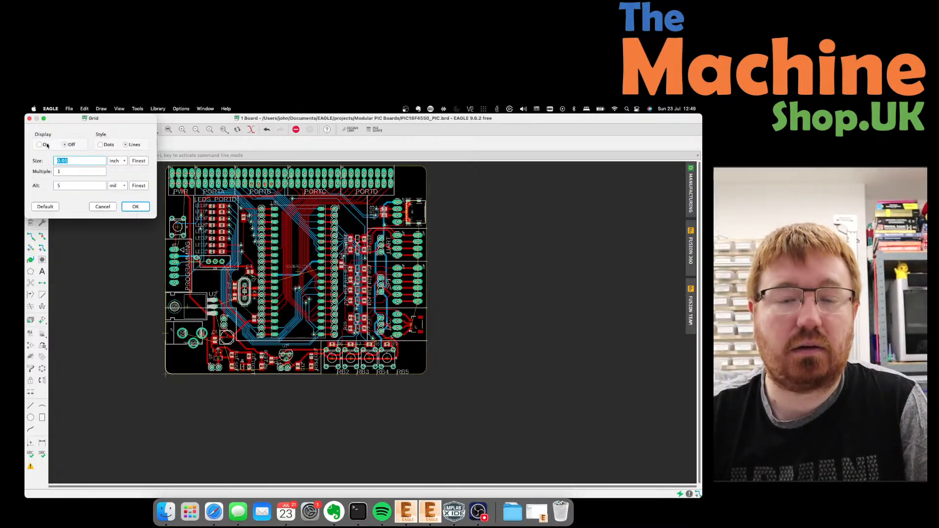
Try mm as grid unit, cancel the Grid dialog, abort the circle, and switch to Terminal.
{"action": "left_click", "coordinate": [123, 162]}
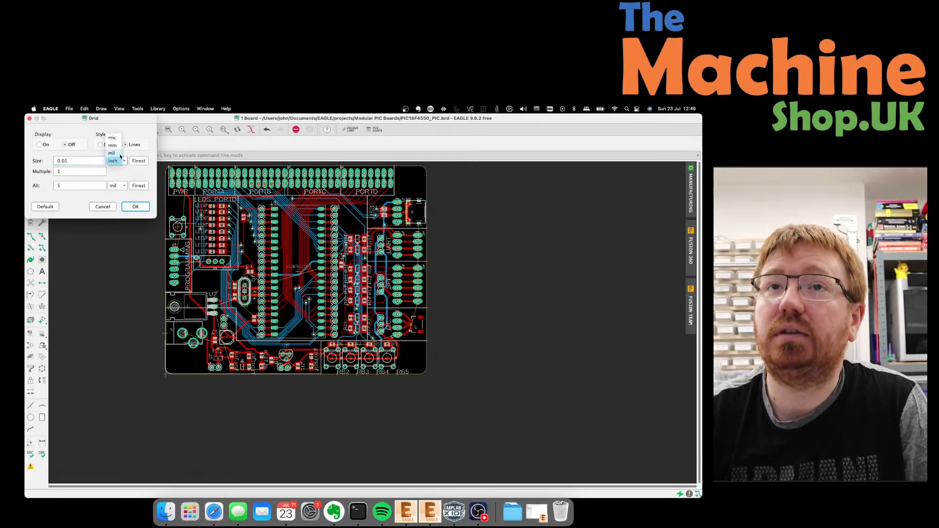
{"action": "left_click", "coordinate": [119, 148]}
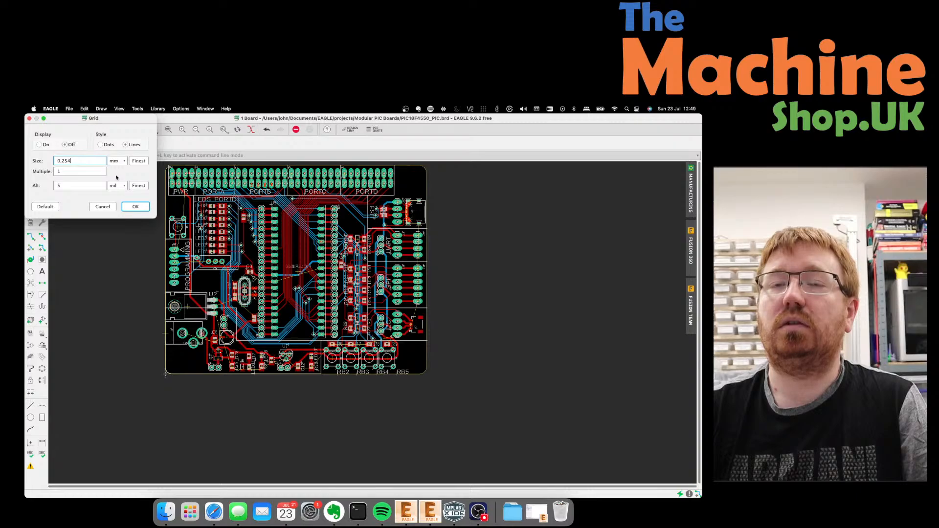
{"action": "left_click", "coordinate": [102, 207]}
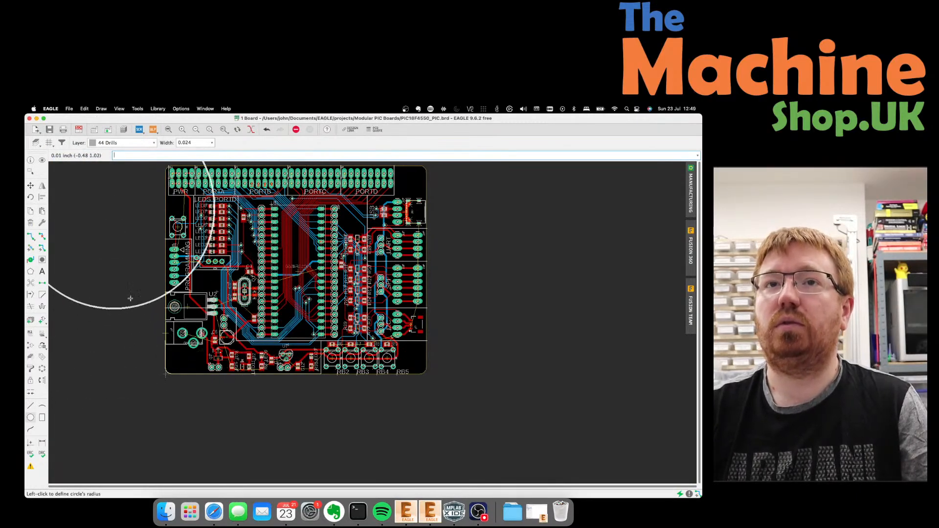
{"action": "key", "text": "Escape"}
{"action": "left_click", "coordinate": [363, 517]}
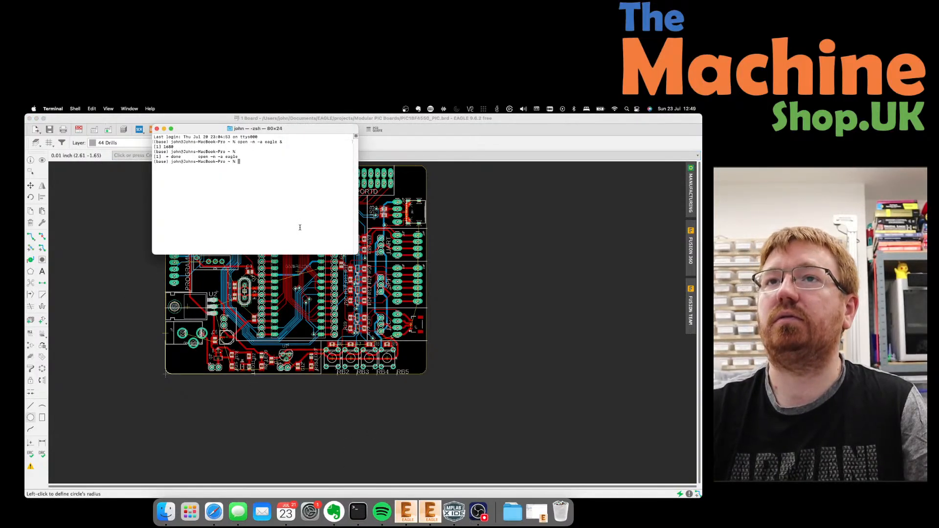
Rerun 'open -n -a eagle &' to launch a second EAGLE, then close Terminal.
{"action": "key", "text": "Up"}
{"action": "key", "text": "Return"}
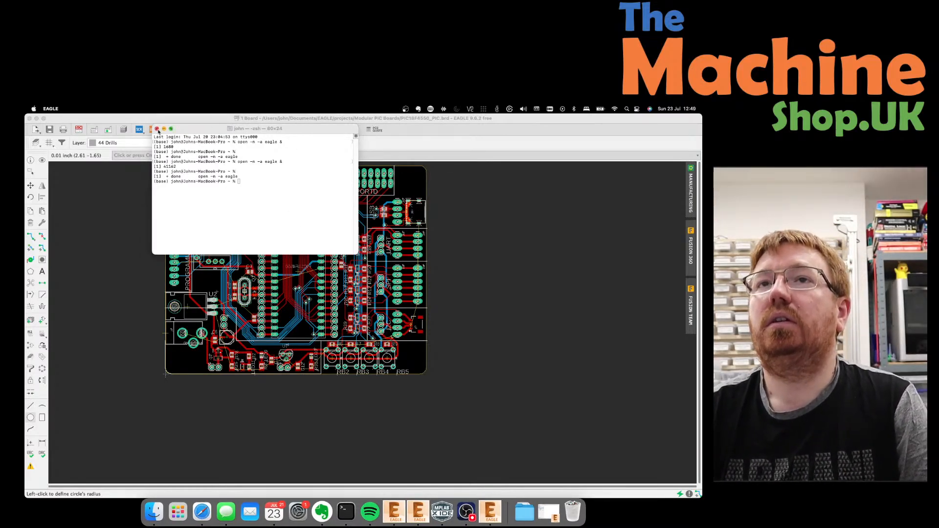
{"action": "left_click", "coordinate": [145, 202]}
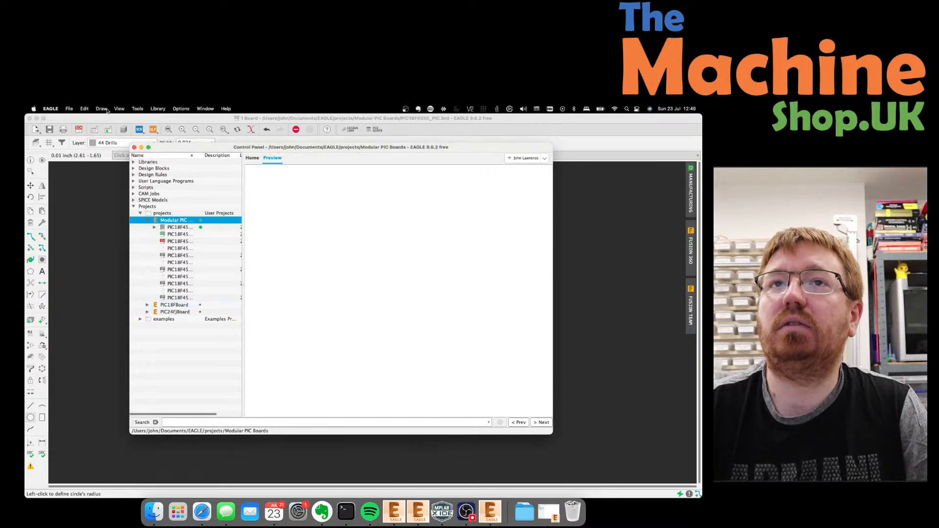
Start opening a board file and browse iCloud Drive into the Fiverr folder.
{"action": "left_click", "coordinate": [69, 110]}
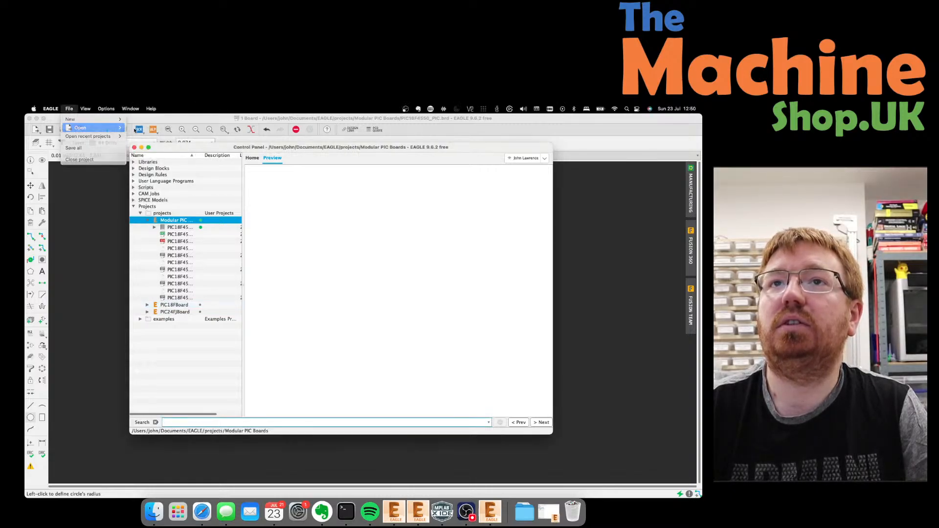
{"action": "mouse_move", "coordinate": [81, 128]}
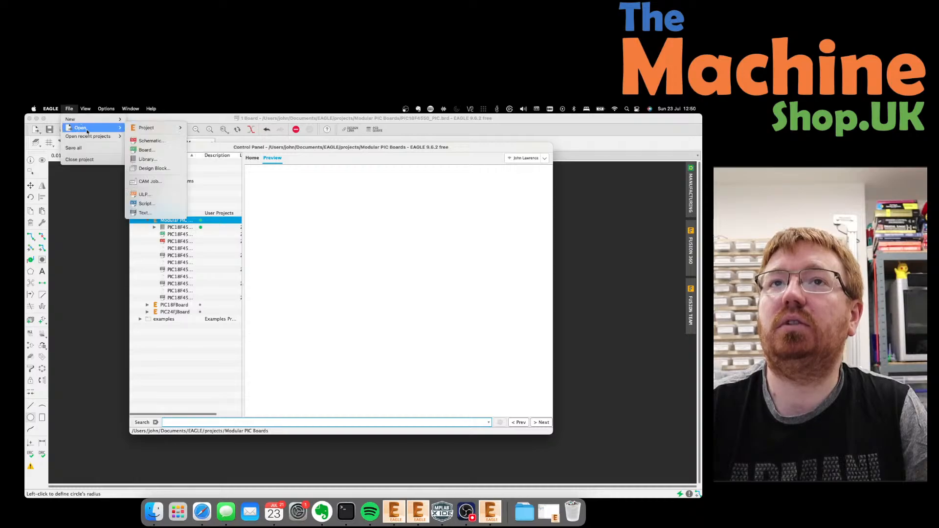
{"action": "left_click", "coordinate": [153, 151]}
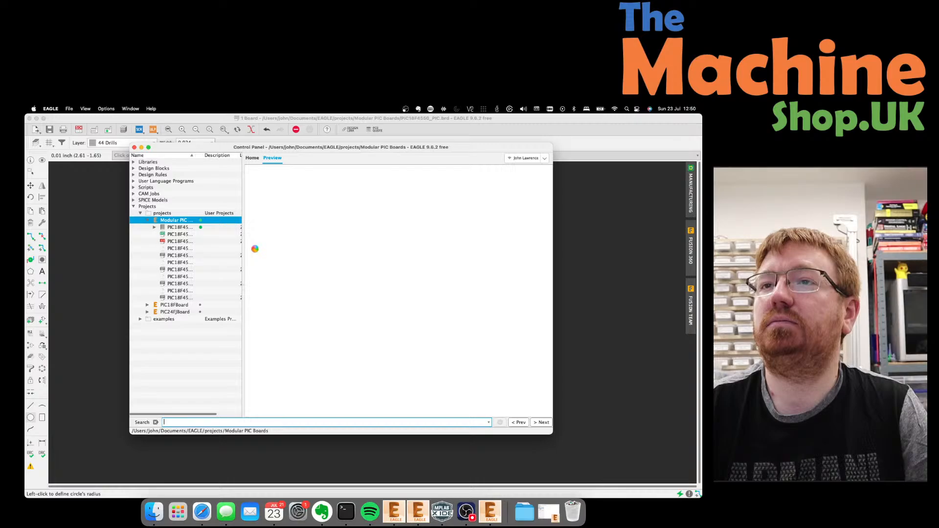
{"action": "key", "text": "super+o"}
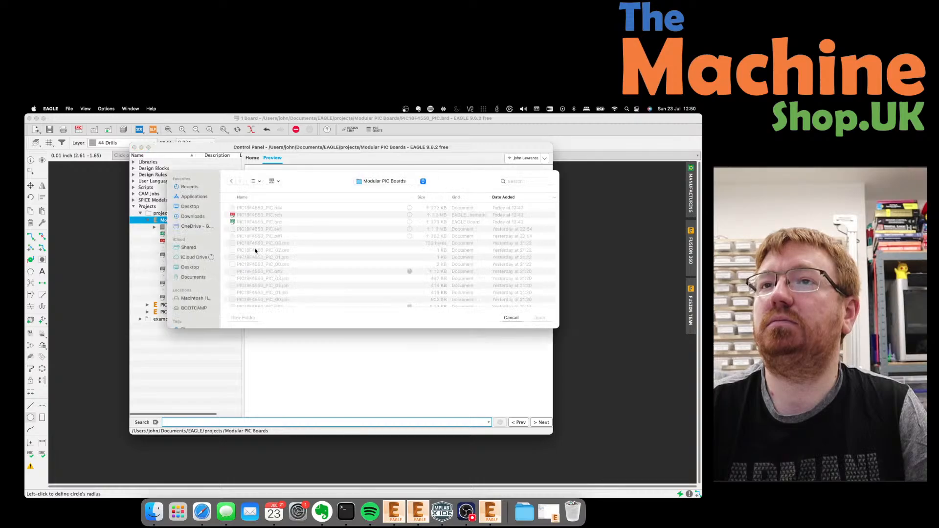
{"action": "left_click", "coordinate": [399, 181]}
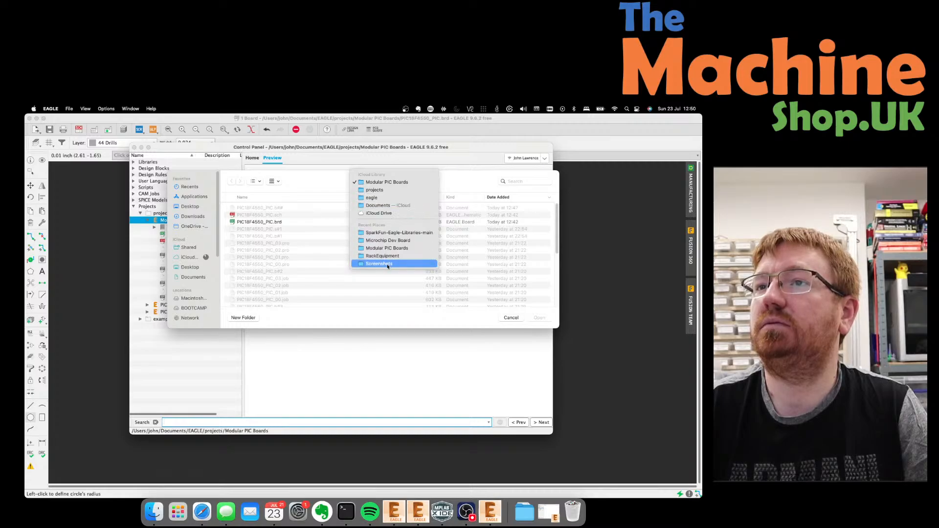
{"action": "left_click", "coordinate": [389, 214]}
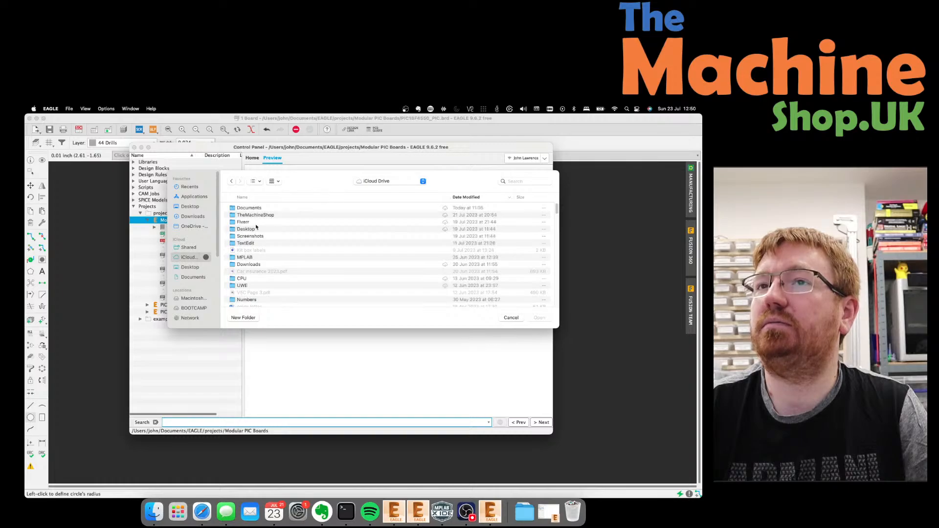
{"action": "left_click", "coordinate": [243, 222]}
{"action": "double_click", "coordinate": [281, 225]}
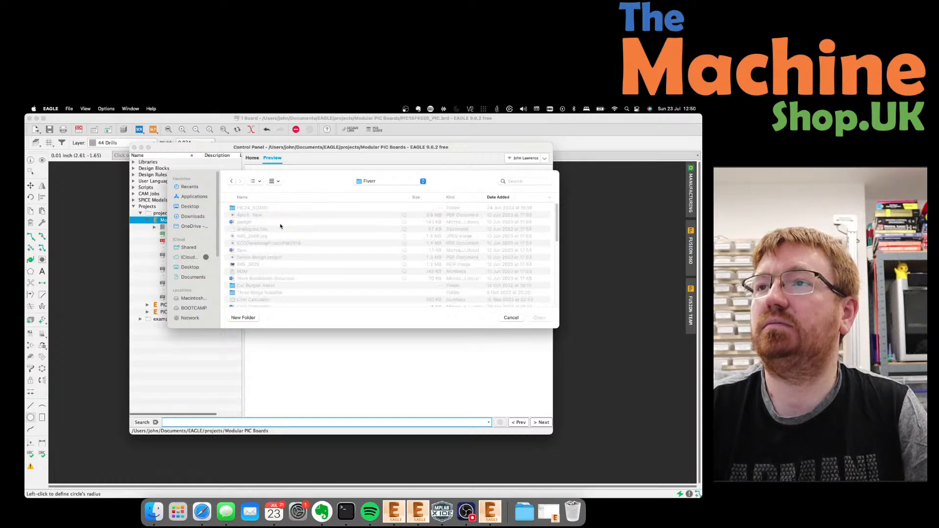
Open MC Education Board 2 from Microchip Dev Board, declining the schematic and dismissing the warning.
{"action": "scroll", "coordinate": [268, 291], "scroll_direction": "down", "scroll_amount": 5}
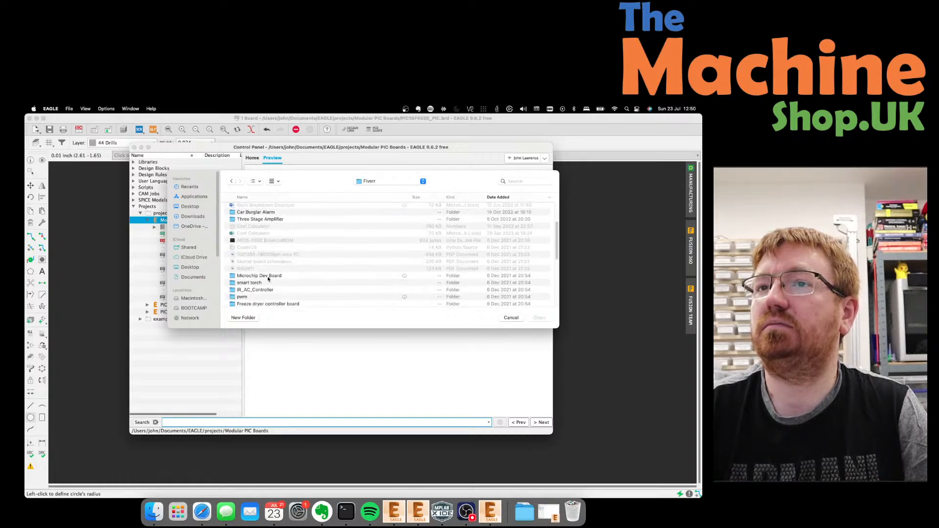
{"action": "left_click", "coordinate": [268, 279]}
{"action": "double_click", "coordinate": [268, 277]}
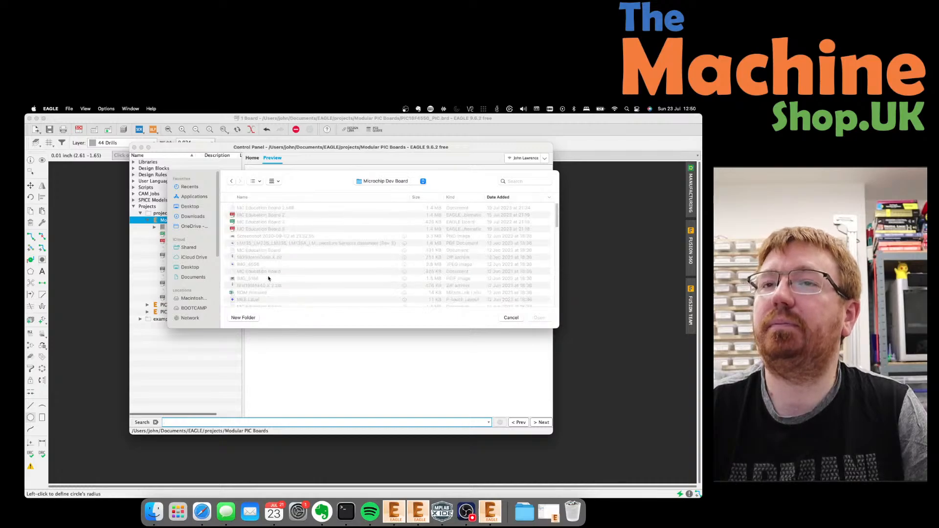
{"action": "double_click", "coordinate": [277, 223]}
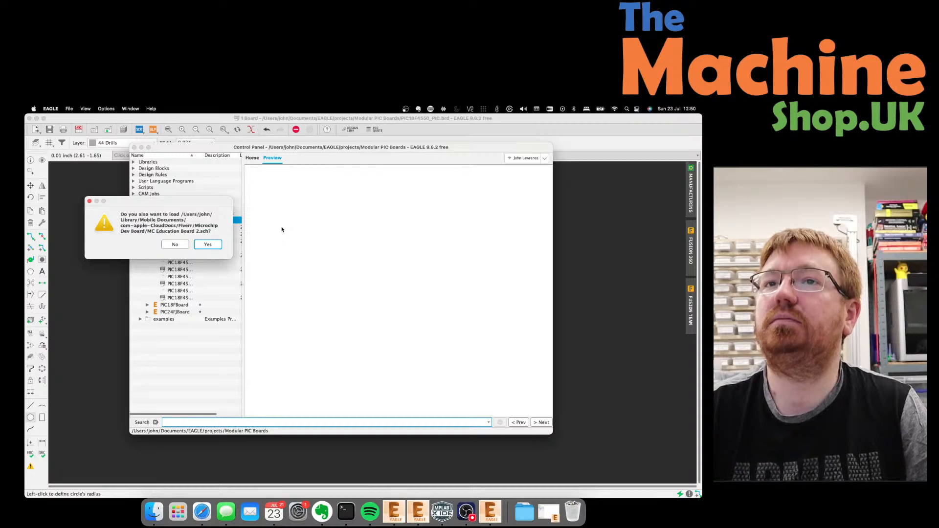
{"action": "left_click", "coordinate": [174, 244]}
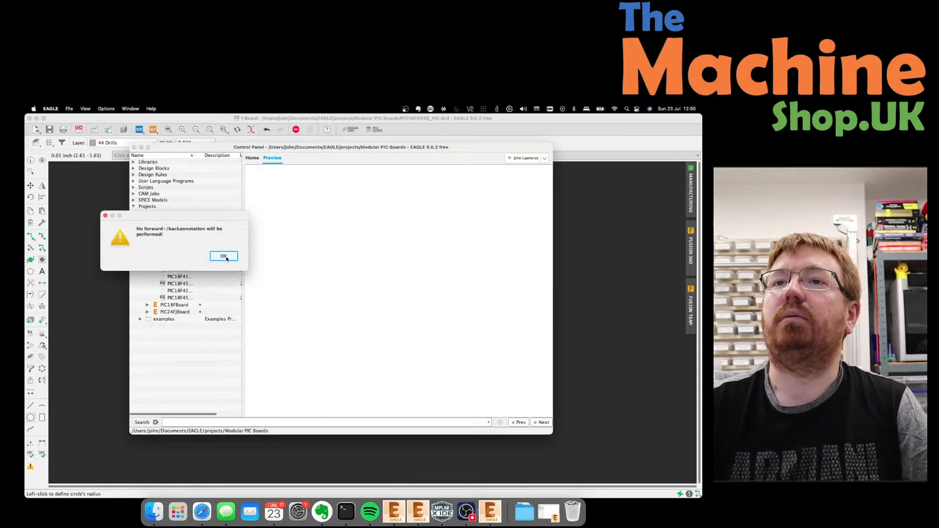
{"action": "left_click", "coordinate": [224, 257]}
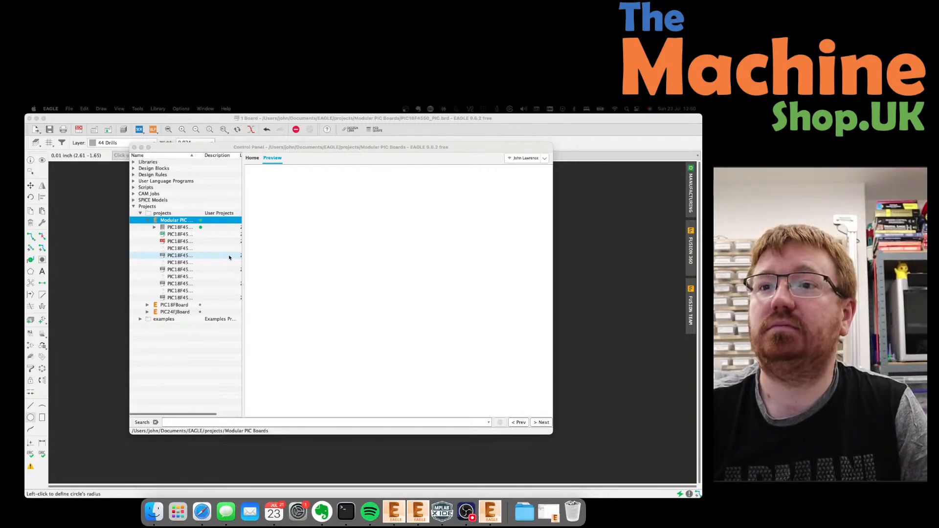
Bring the new EAGLE Control Panel forward and move it down and right.
{"action": "left_click", "coordinate": [282, 197]}
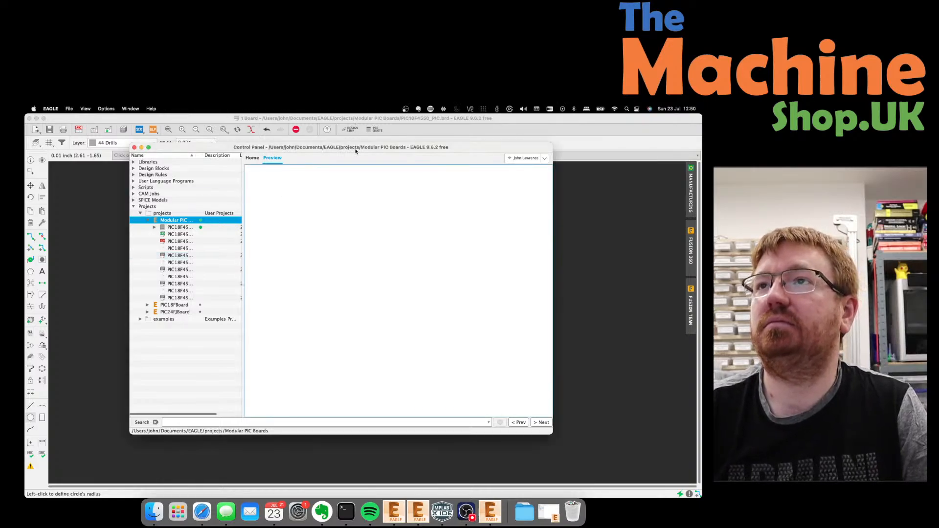
{"action": "left_click_drag", "start_coordinate": [356, 148], "coordinate": [385, 172]}
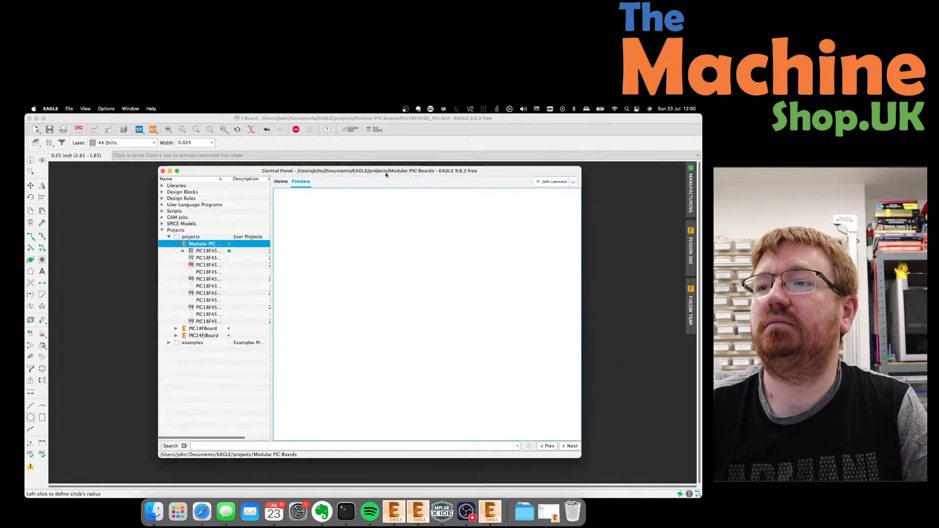
{"action": "right_click", "coordinate": [487, 509]}
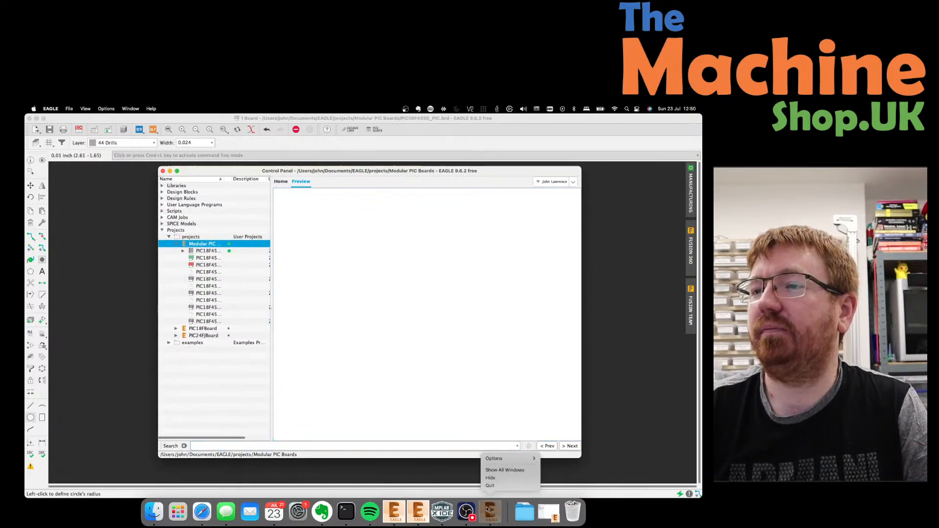
{"action": "left_click", "coordinate": [413, 379]}
{"action": "left_click", "coordinate": [413, 378]}
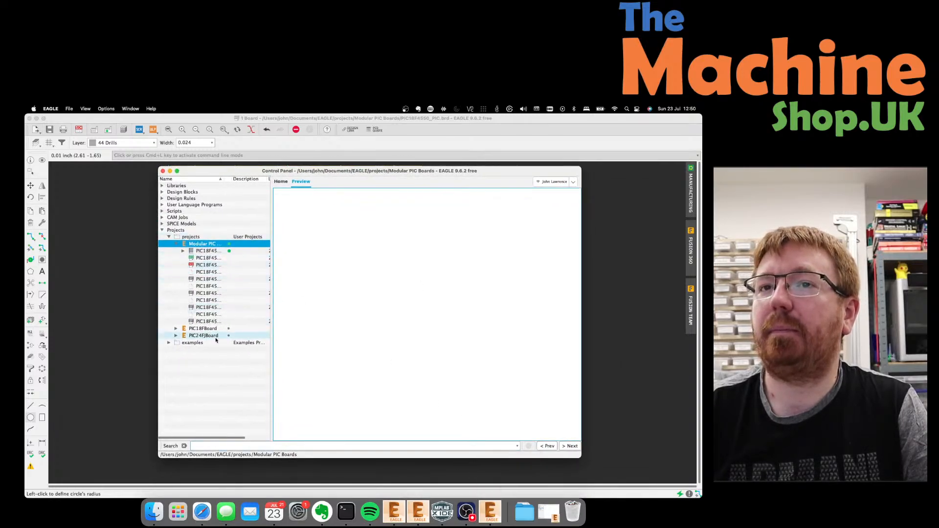
Open the MC Education Board 2 board alone, declining its schematic and acknowledging the no-annotation warning.
{"action": "left_click", "coordinate": [69, 109]}
{"action": "mouse_move", "coordinate": [104, 128]}
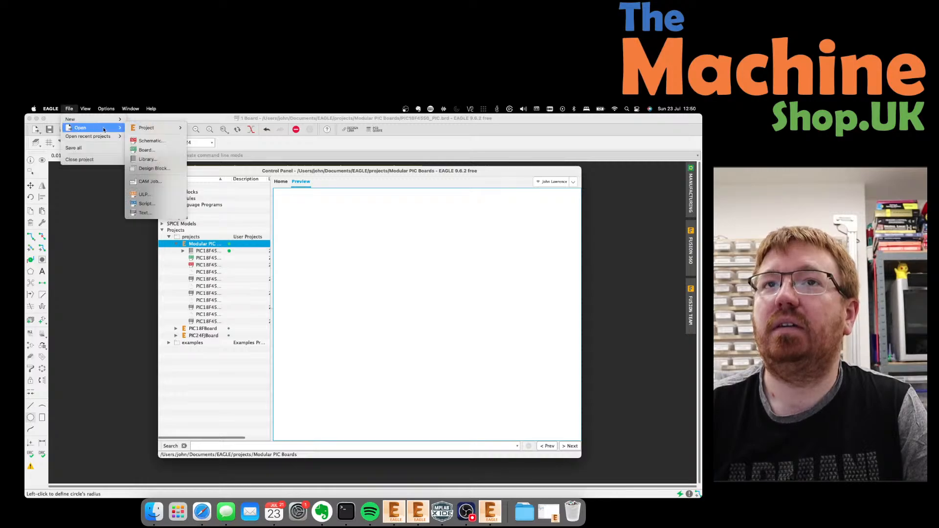
{"action": "left_click", "coordinate": [144, 151]}
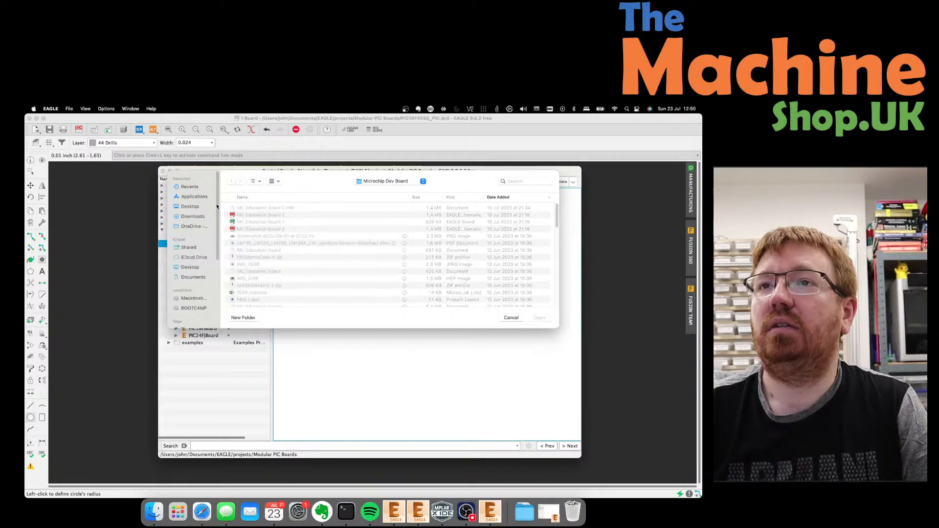
{"action": "left_click", "coordinate": [271, 222]}
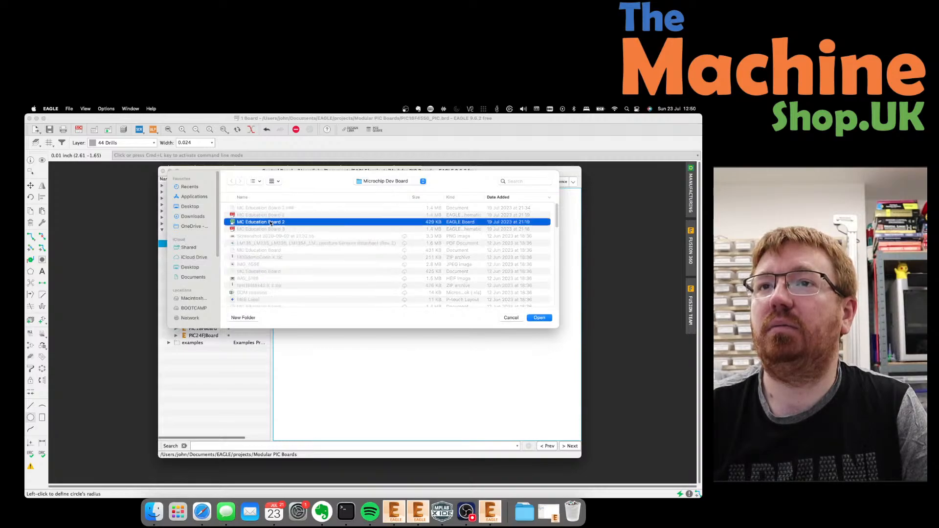
{"action": "scroll", "coordinate": [271, 223], "scroll_direction": "down", "scroll_amount": 10}
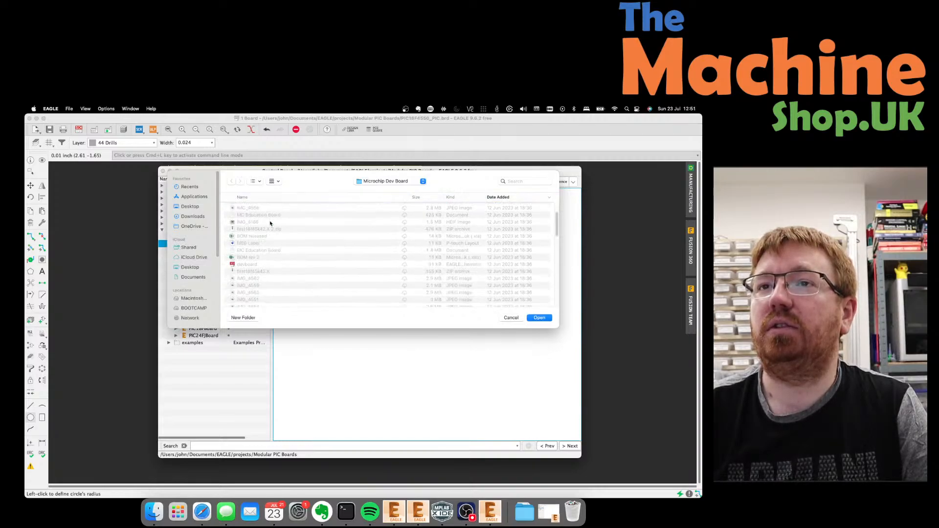
{"action": "scroll", "coordinate": [271, 223], "scroll_direction": "down", "scroll_amount": 5}
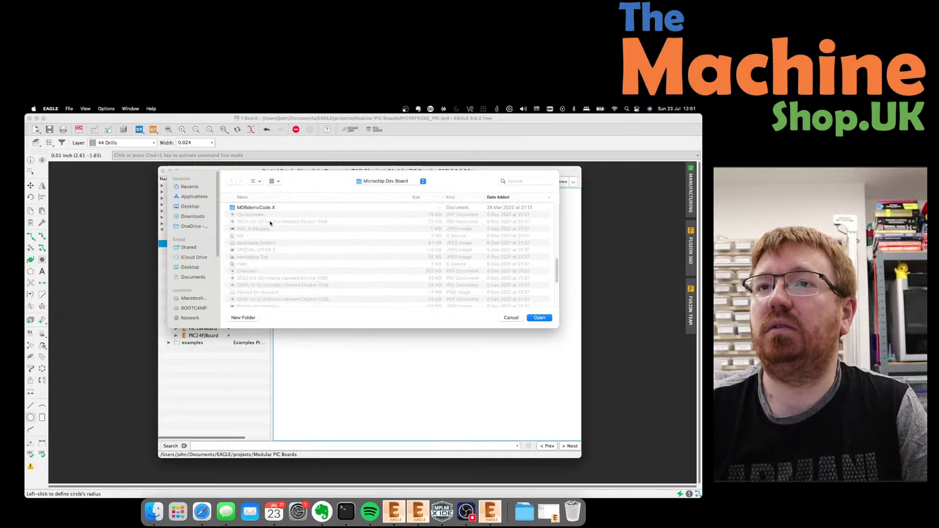
{"action": "scroll", "coordinate": [271, 224], "scroll_direction": "up", "scroll_amount": 15}
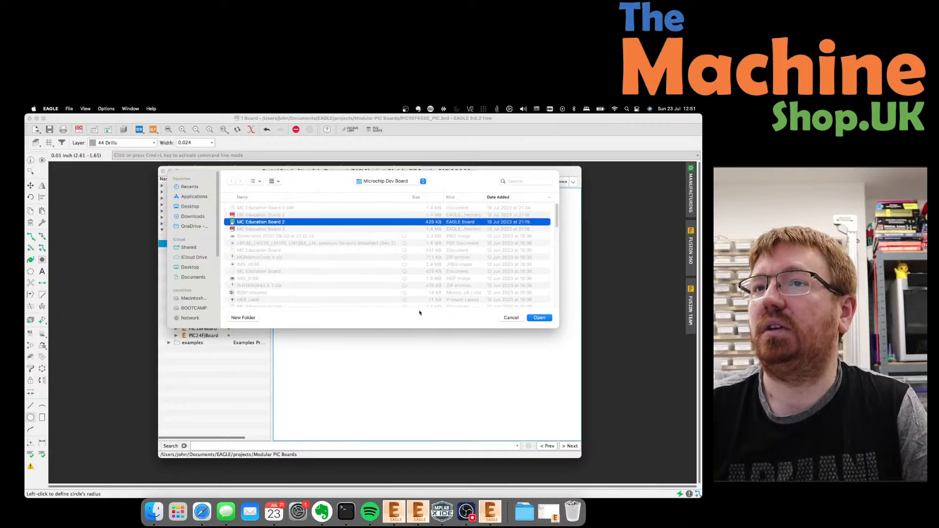
{"action": "left_click", "coordinate": [540, 318]}
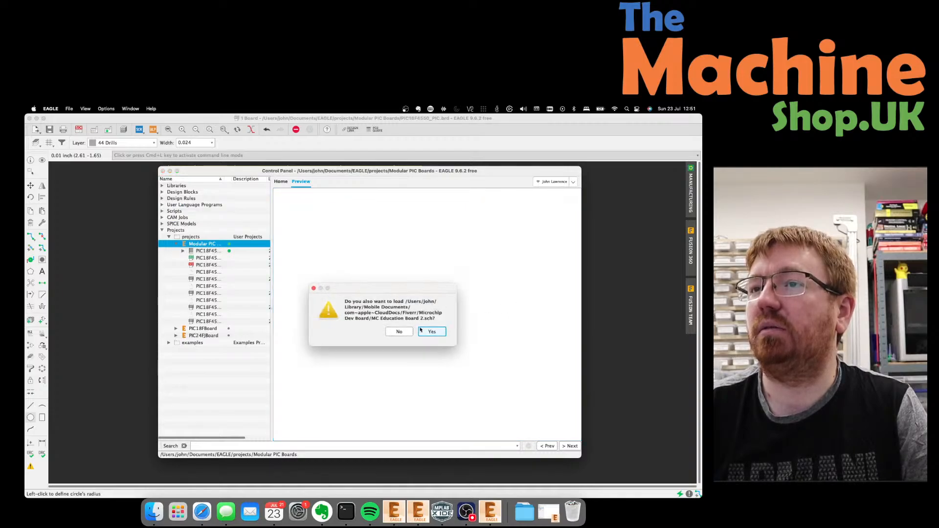
{"action": "left_click", "coordinate": [402, 332]}
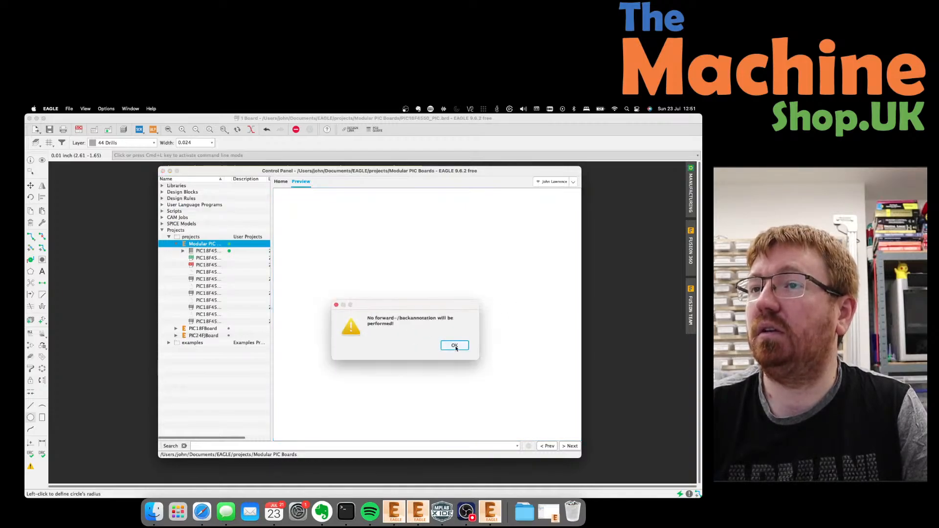
{"action": "left_click", "coordinate": [454, 346]}
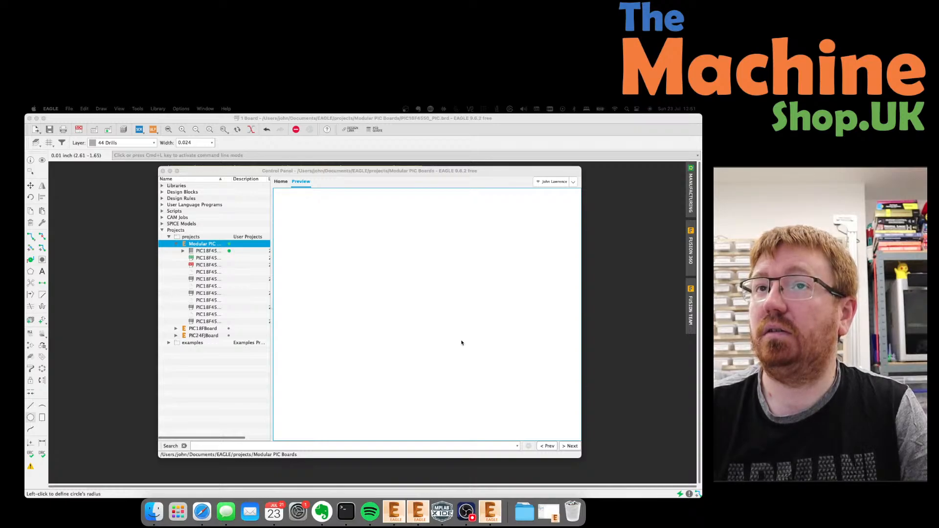
Reopen MC Education Board 2 with its schematic and dismiss both inconsistency warnings.
{"action": "left_click", "coordinate": [68, 110]}
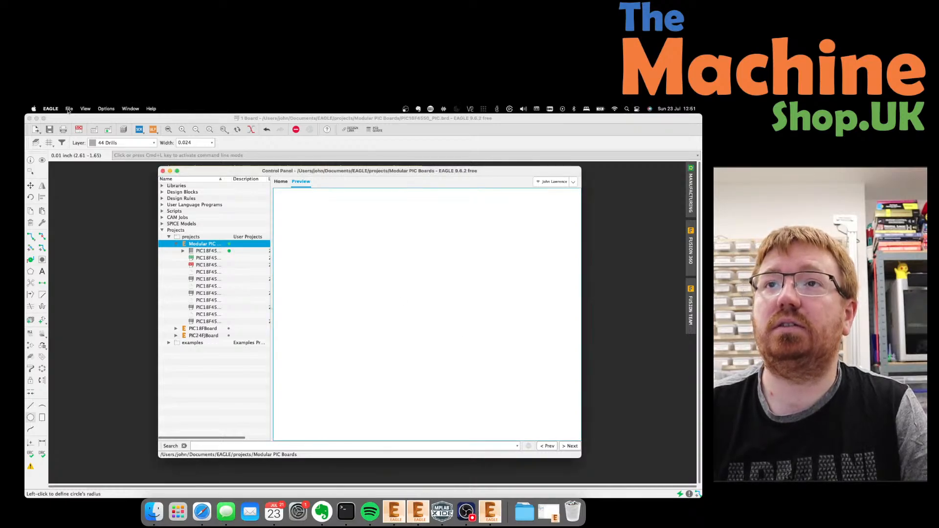
{"action": "left_click", "coordinate": [69, 111]}
{"action": "left_click", "coordinate": [69, 111]}
{"action": "left_click", "coordinate": [69, 109]}
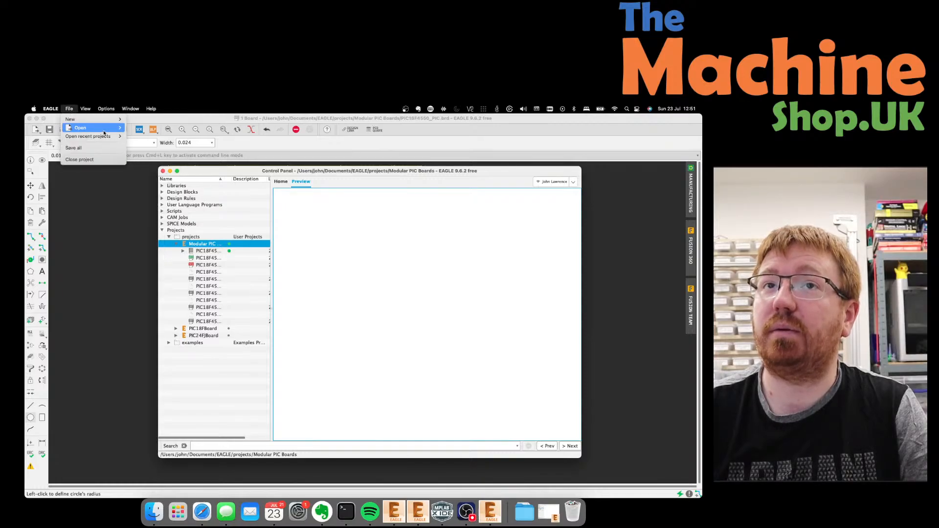
{"action": "mouse_move", "coordinate": [93, 128]}
{"action": "left_click", "coordinate": [159, 151]}
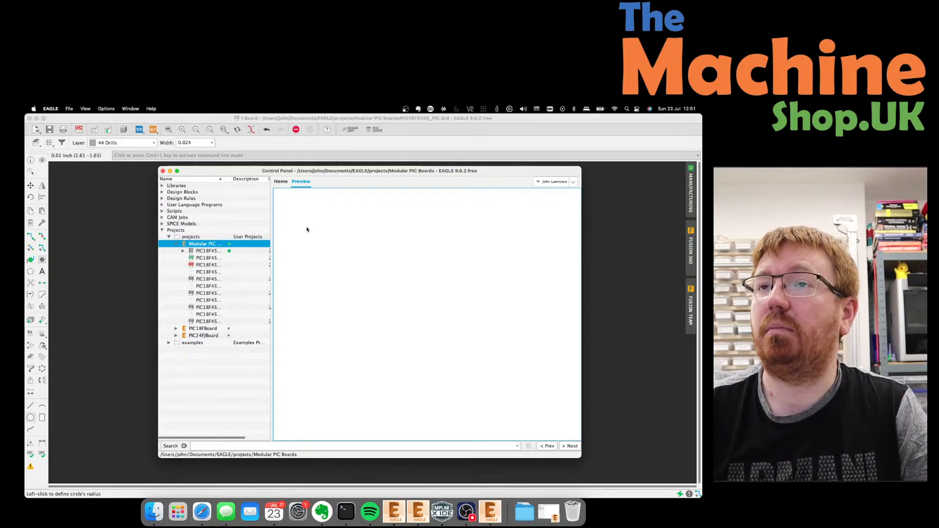
{"action": "left_click", "coordinate": [274, 223]}
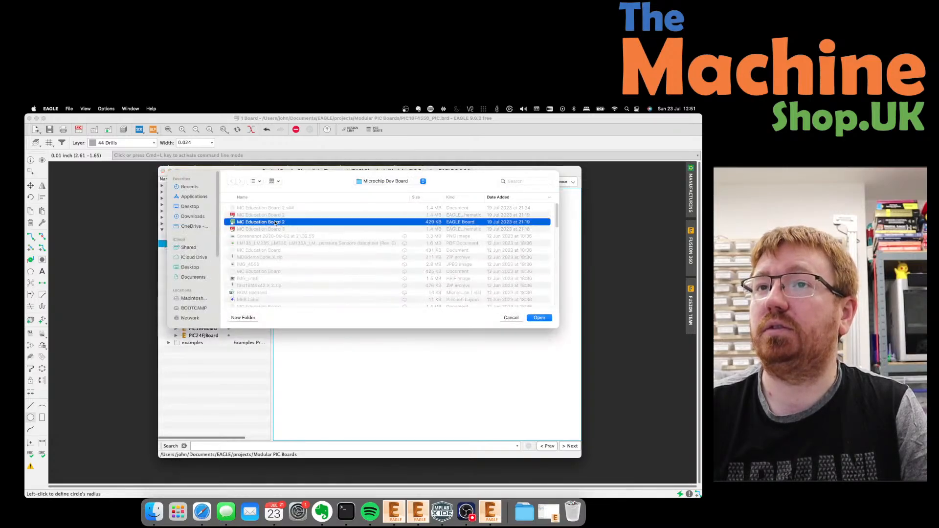
{"action": "left_click", "coordinate": [540, 318]}
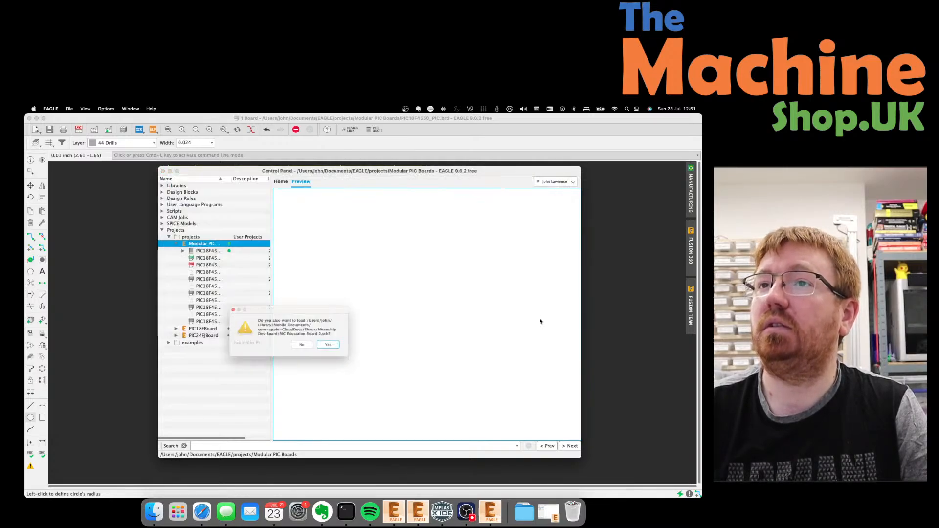
{"action": "left_click", "coordinate": [349, 351]}
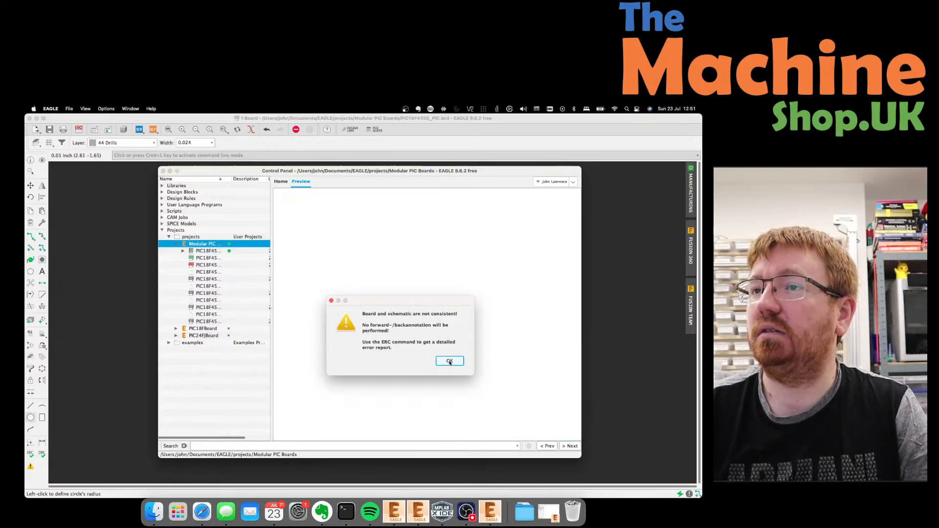
{"action": "left_click", "coordinate": [450, 362]}
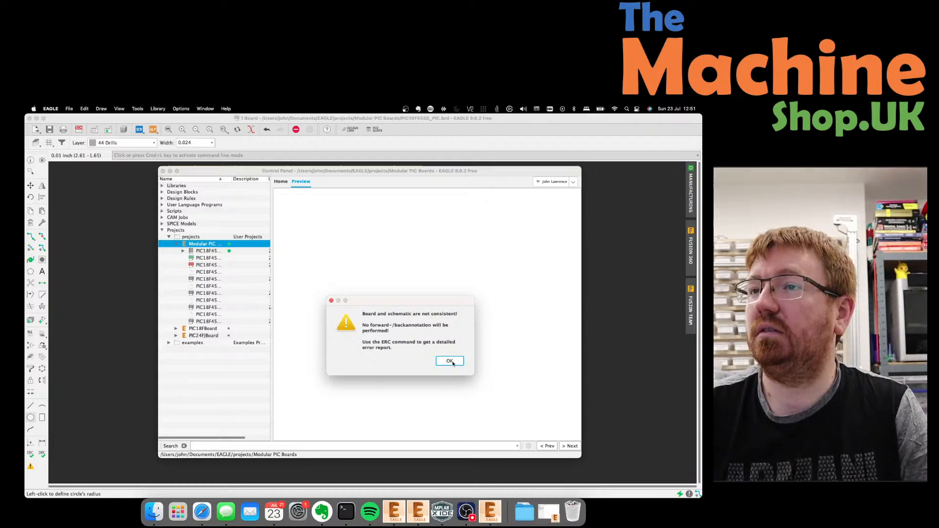
{"action": "left_click", "coordinate": [450, 361]}
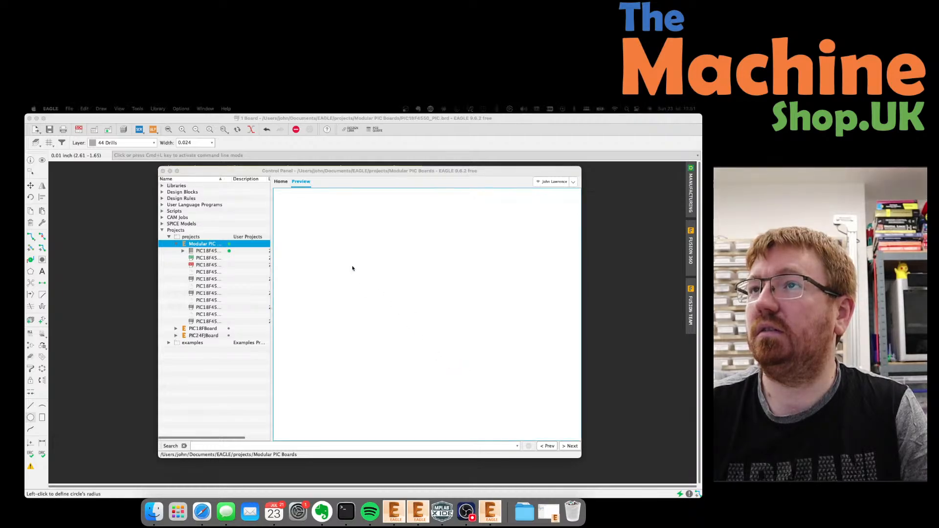
Save the PIC18F4550 board and drag the board and schematic windows aside.
{"action": "left_click", "coordinate": [432, 122]}
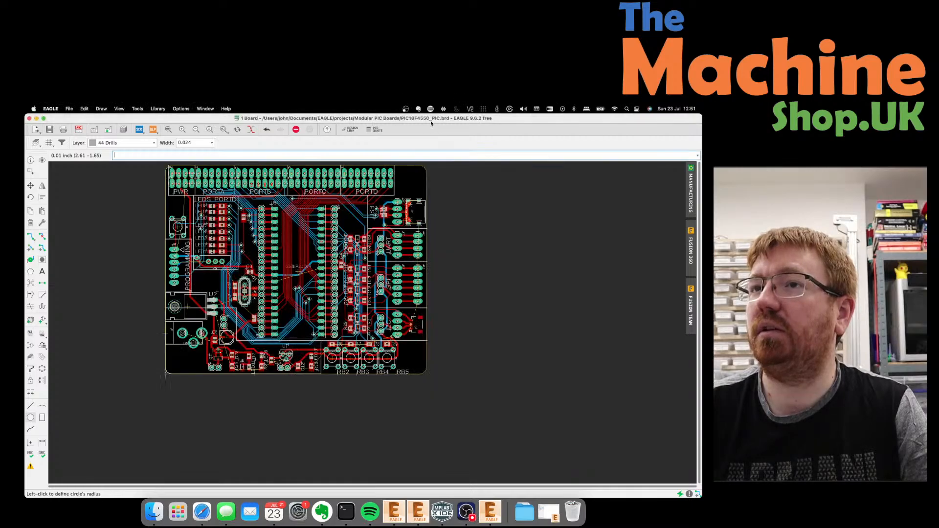
{"action": "left_click", "coordinate": [49, 130]}
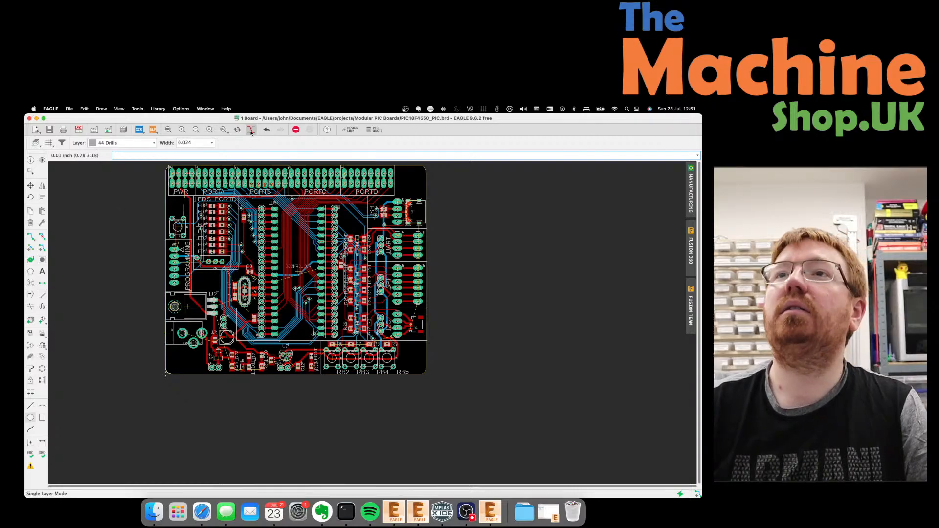
{"action": "left_click_drag", "start_coordinate": [217, 129], "coordinate": [220, 283]}
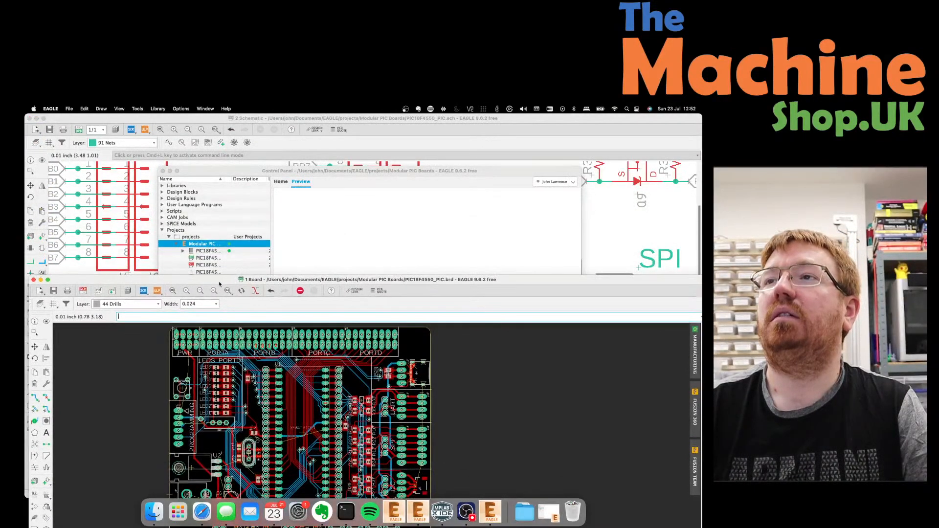
{"action": "left_click_drag", "start_coordinate": [272, 122], "coordinate": [264, 206]}
Bring up the MPLAB X IDE window and close it.
{"action": "left_click", "coordinate": [161, 163]}
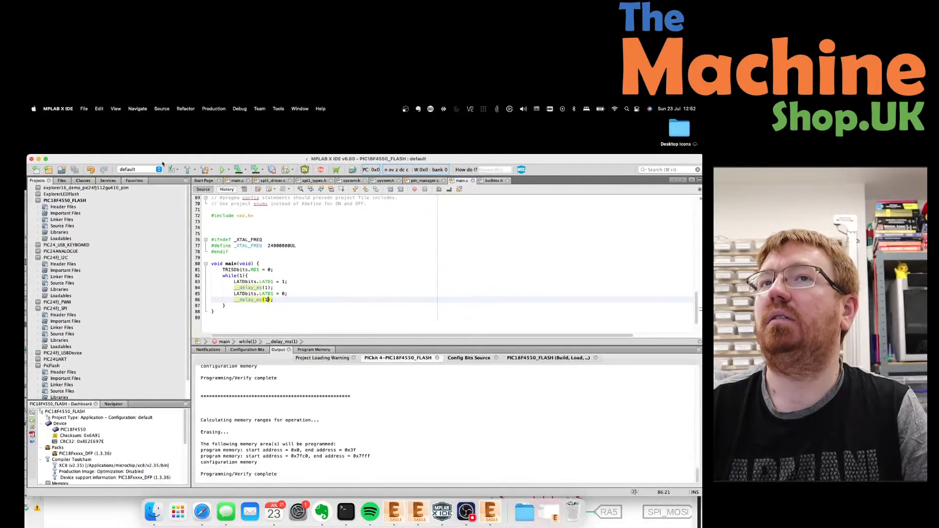
{"action": "double_click", "coordinate": [163, 164]}
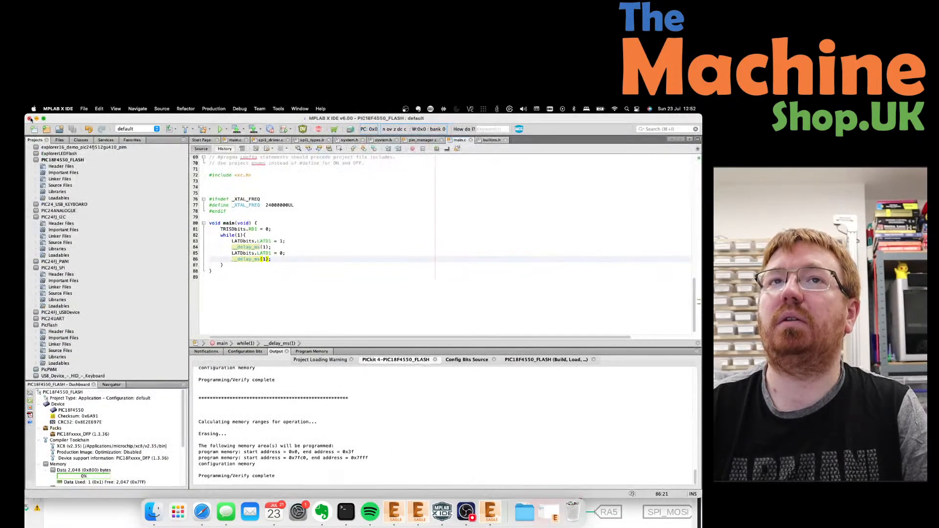
{"action": "left_click", "coordinate": [29, 118]}
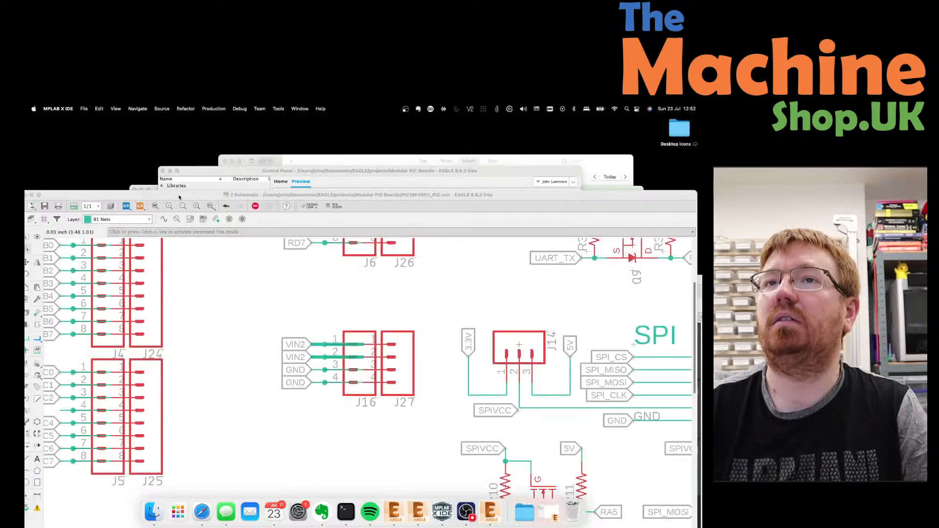
Preview the PIC18F4550_PIC schematic from the Control Panel and maximise its window.
{"action": "left_click", "coordinate": [155, 191]}
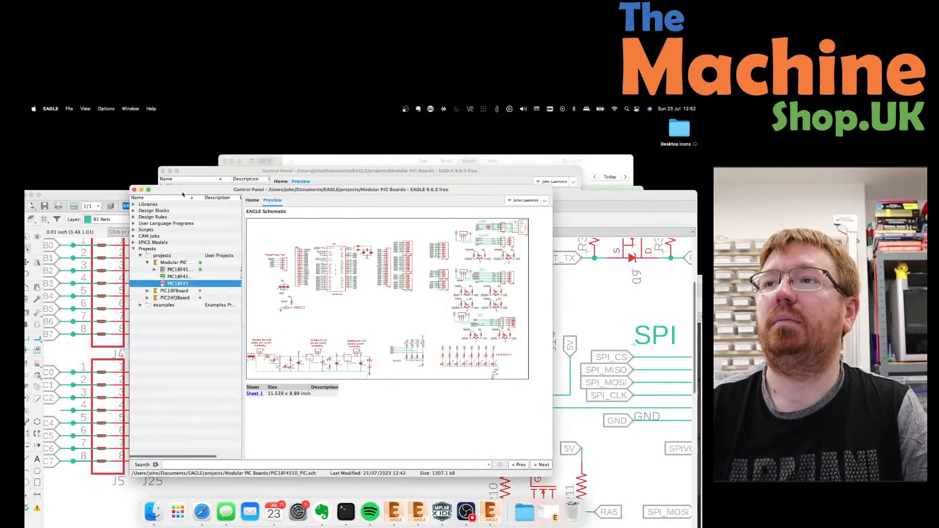
{"action": "left_click", "coordinate": [567, 195]}
{"action": "double_click", "coordinate": [568, 195]}
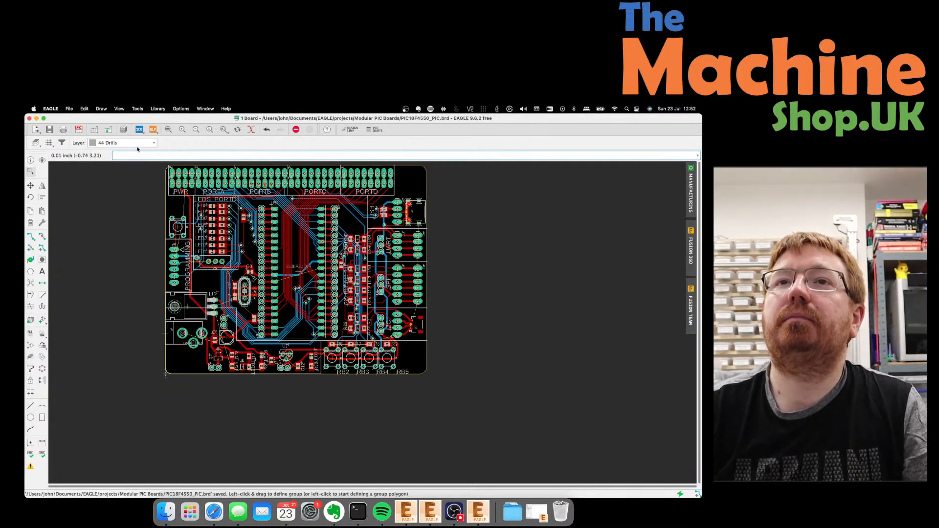
Open a Finder window from the Dock and drag it onto the second display.
{"action": "left_click", "coordinate": [492, 466]}
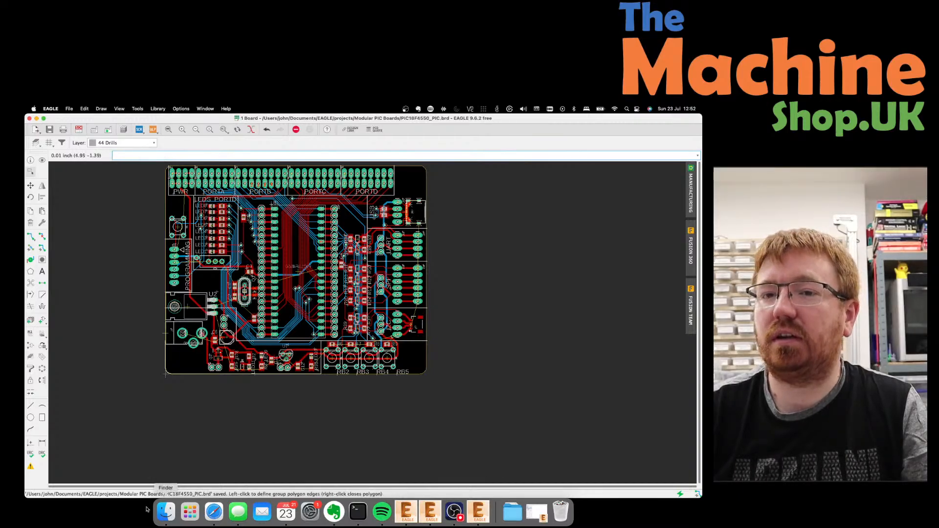
{"action": "left_click", "coordinate": [162, 512]}
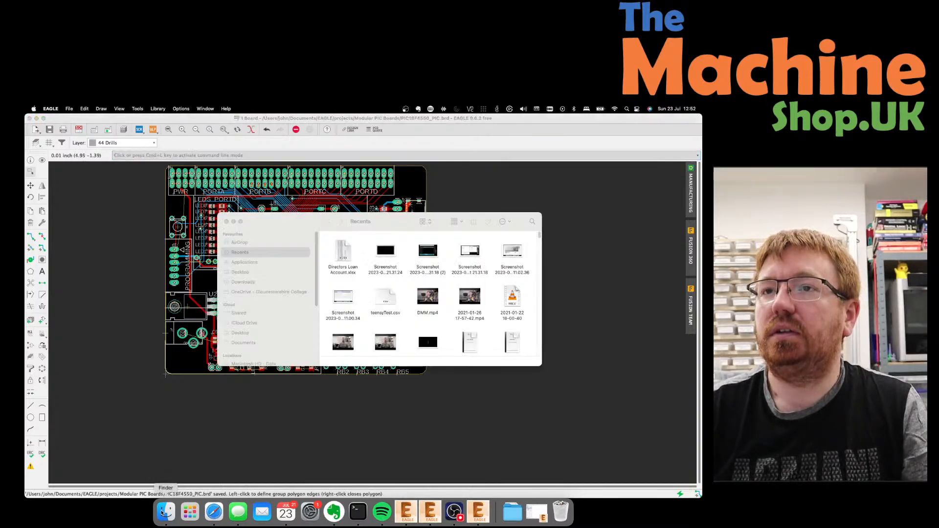
{"action": "left_click_drag", "start_coordinate": [402, 223], "coordinate": [25, 223]}
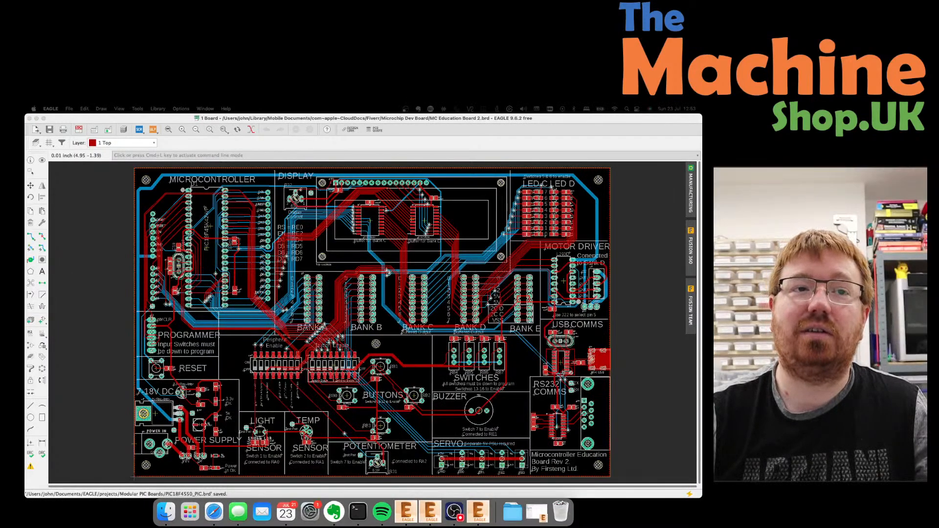
Switch between EAGLE windows to bring the MC Education Board 2 layout to the front.
{"action": "left_click", "coordinate": [483, 518]}
{"action": "left_click", "coordinate": [485, 522]}
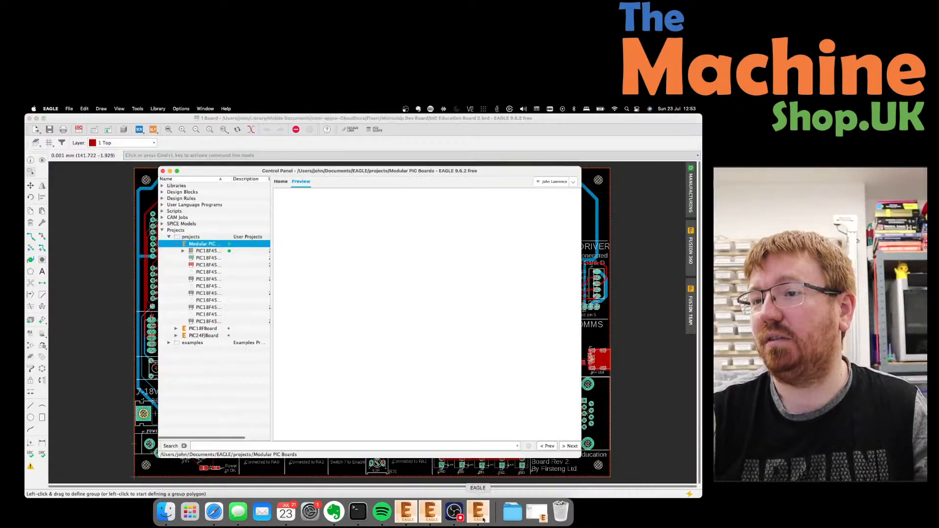
{"action": "left_click", "coordinate": [433, 517]}
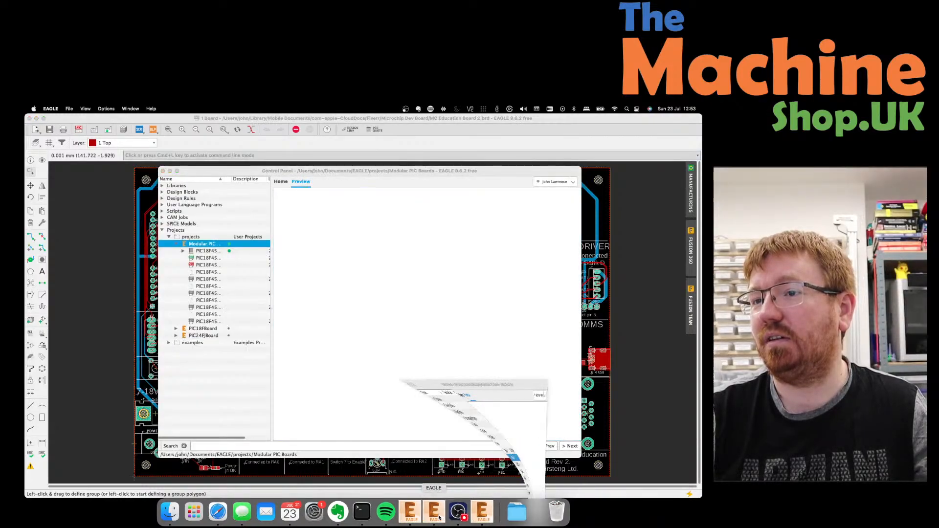
{"action": "left_click", "coordinate": [419, 517]}
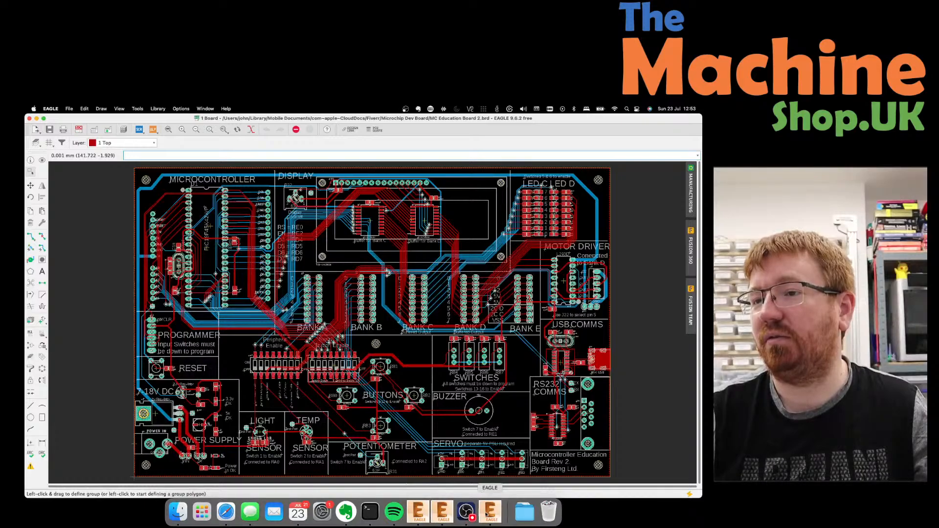
{"action": "left_click", "coordinate": [442, 516]}
{"action": "left_click", "coordinate": [420, 516]}
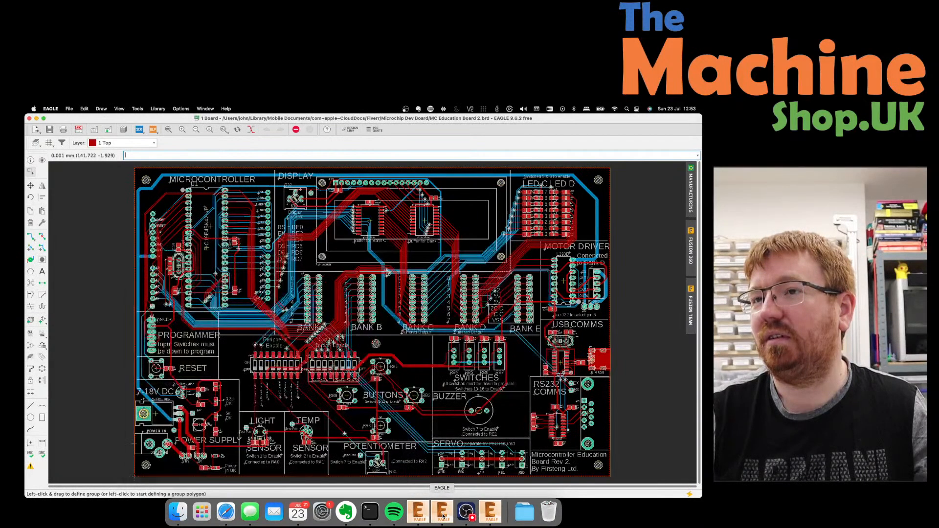
{"action": "right_click", "coordinate": [491, 514]}
{"action": "left_click", "coordinate": [498, 487]}
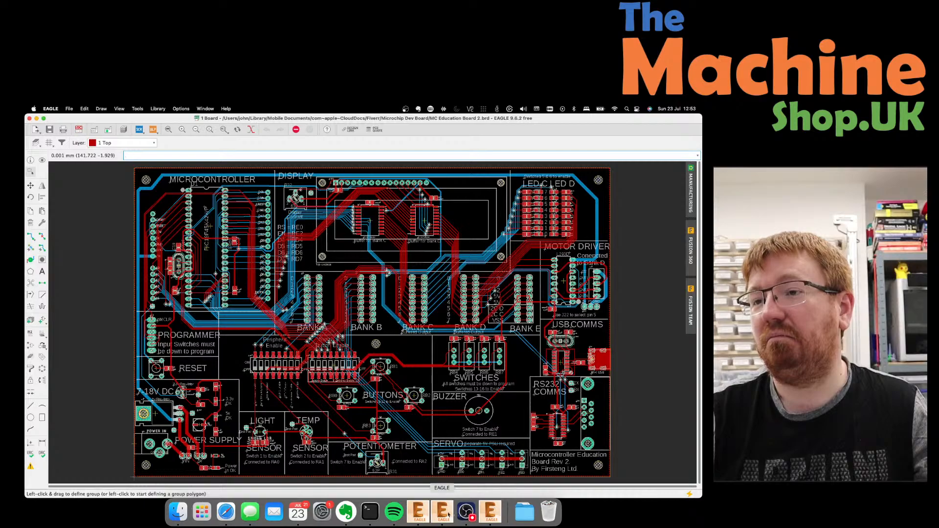
{"action": "left_click", "coordinate": [427, 513]}
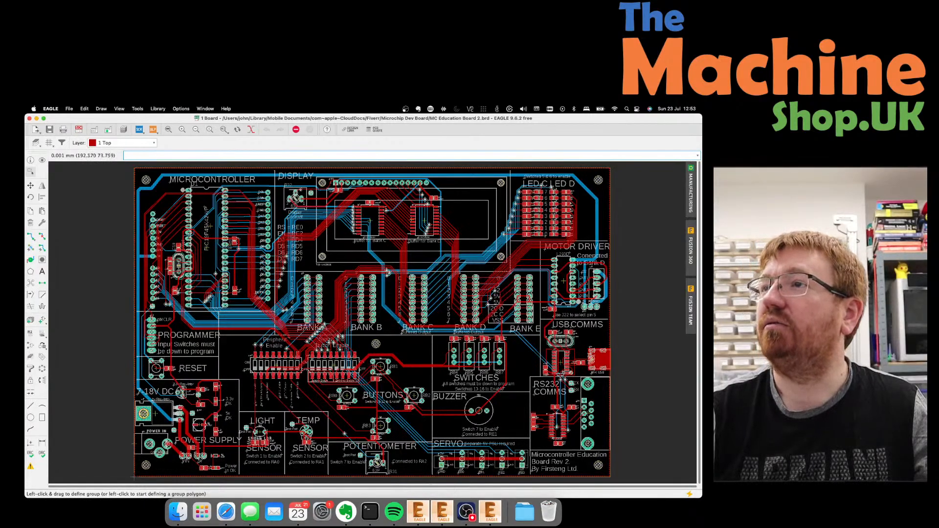
{"action": "left_click", "coordinate": [600, 182]}
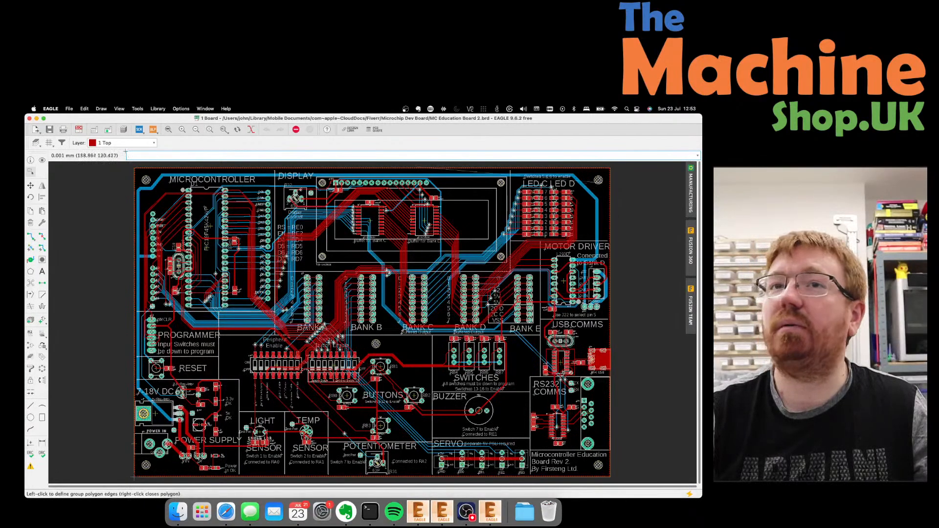
Use Info to confirm the top-left mounting hole's 3.5 drill, closing without changes.
{"action": "left_click", "coordinate": [32, 161]}
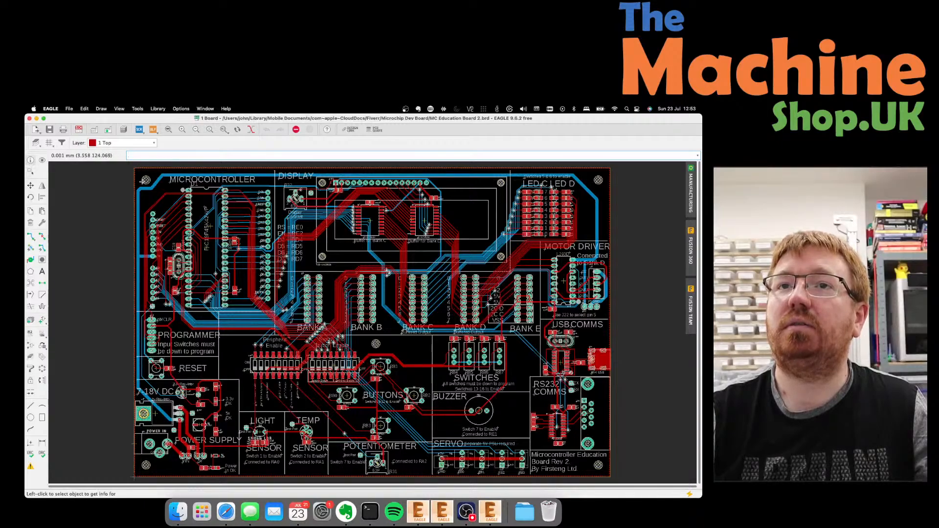
{"action": "left_click", "coordinate": [146, 180]}
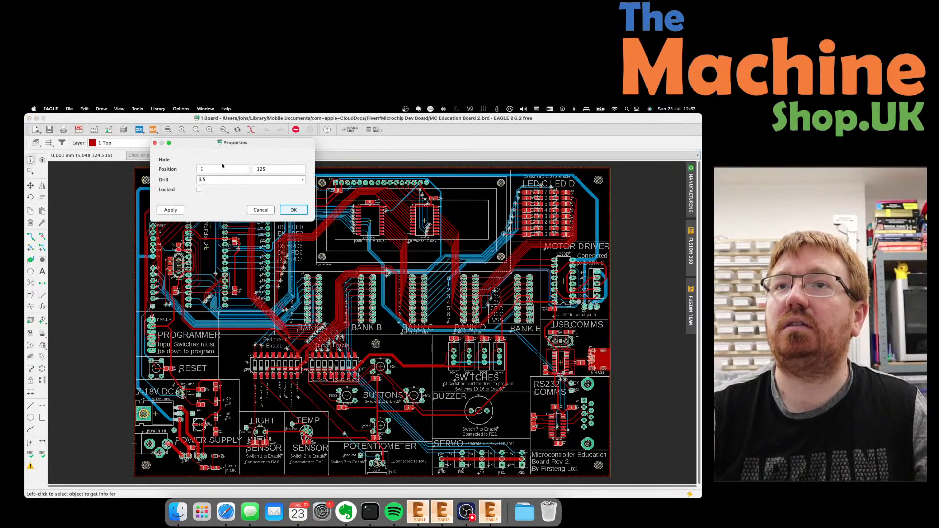
{"action": "double_click", "coordinate": [212, 179]}
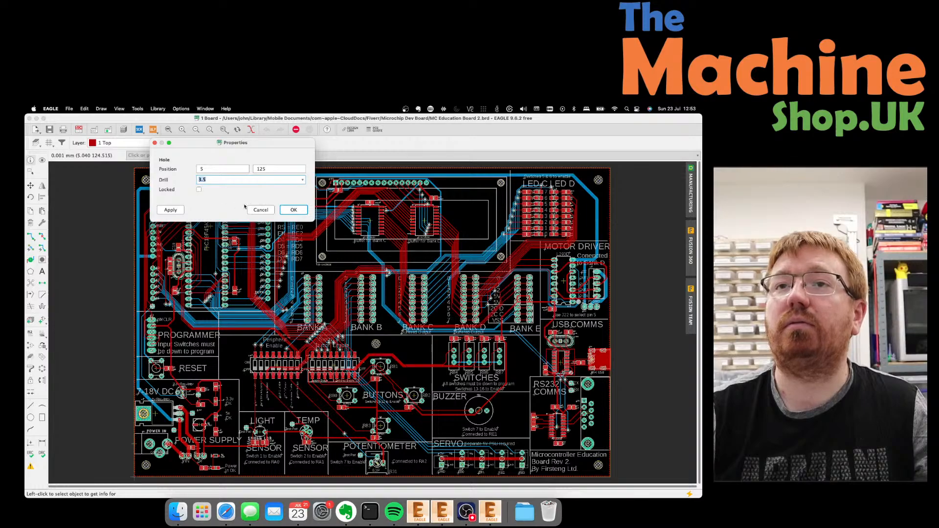
{"action": "left_click", "coordinate": [260, 209]}
Check the grid settings unchanged and show the list of recently opened boards.
{"action": "left_click", "coordinate": [49, 143]}
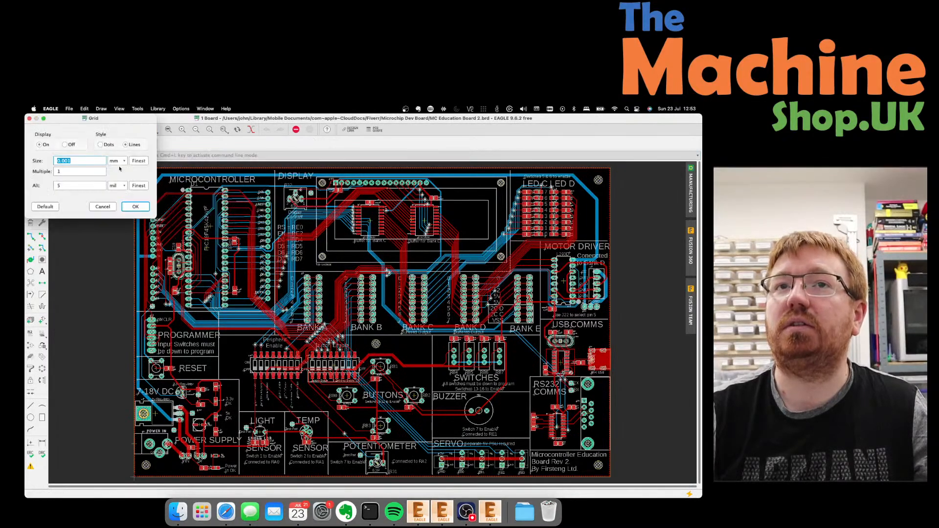
{"action": "left_click", "coordinate": [107, 206]}
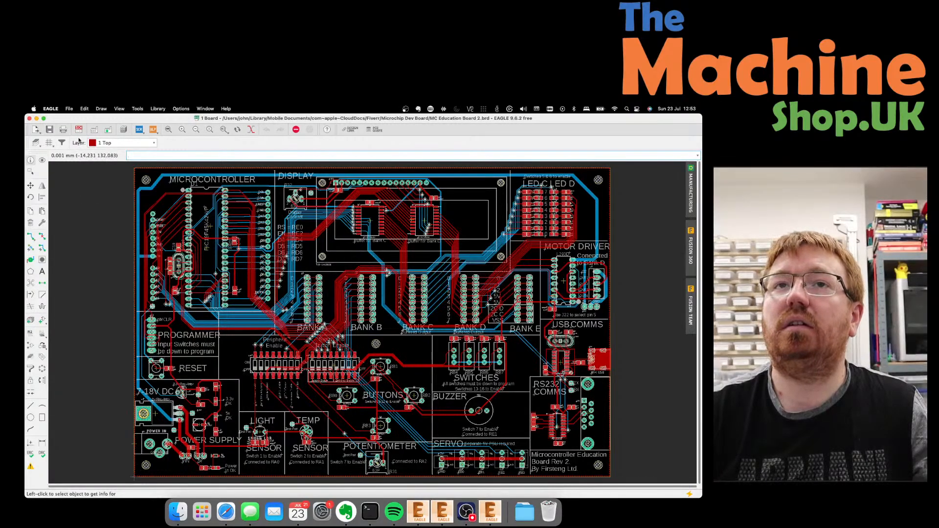
{"action": "left_click", "coordinate": [69, 109]}
{"action": "mouse_move", "coordinate": [96, 138]}
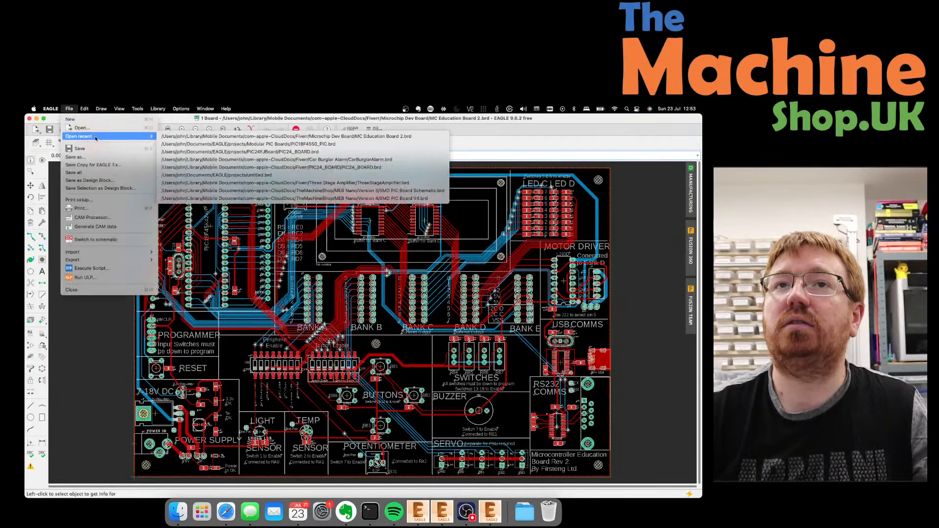
Open PIC18F4550_PIC.brd with its schematic and start a Circle on the 44 Drills layer.
{"action": "left_click", "coordinate": [347, 145]}
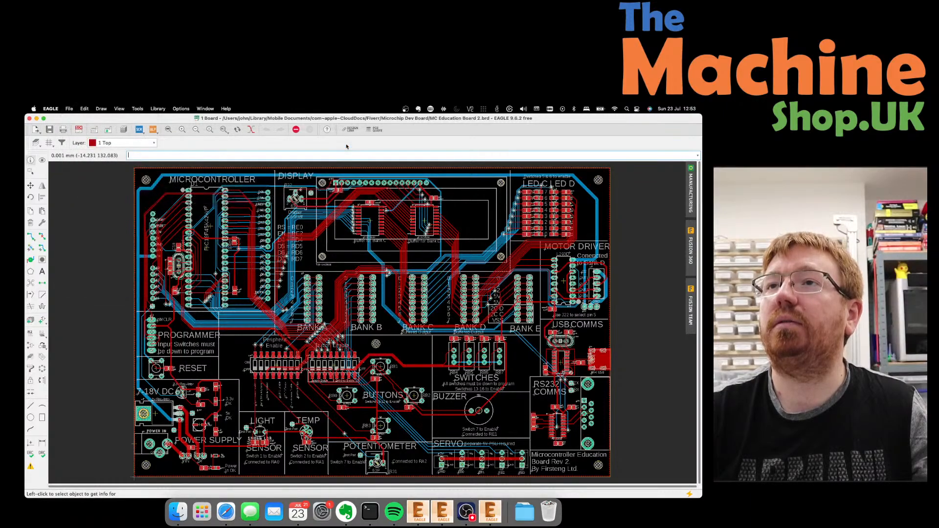
{"action": "left_click", "coordinate": [317, 159]}
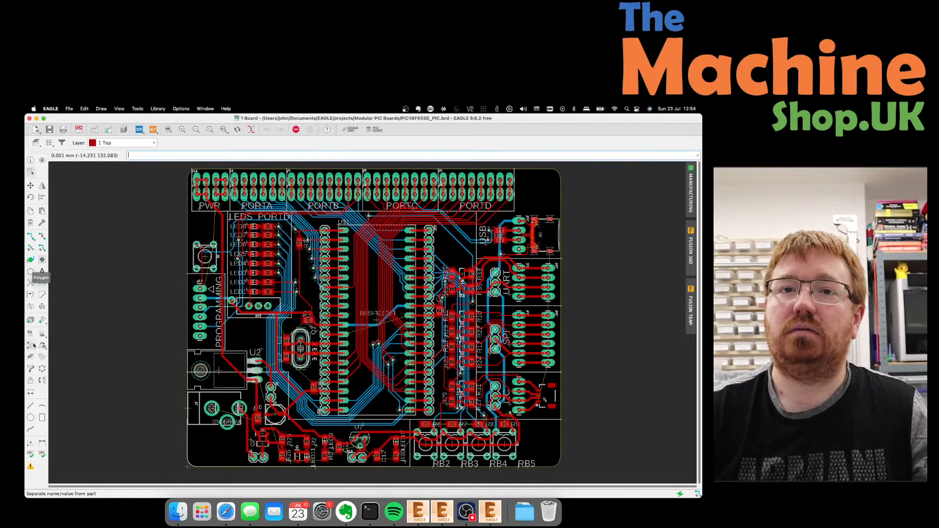
{"action": "left_click", "coordinate": [30, 417]}
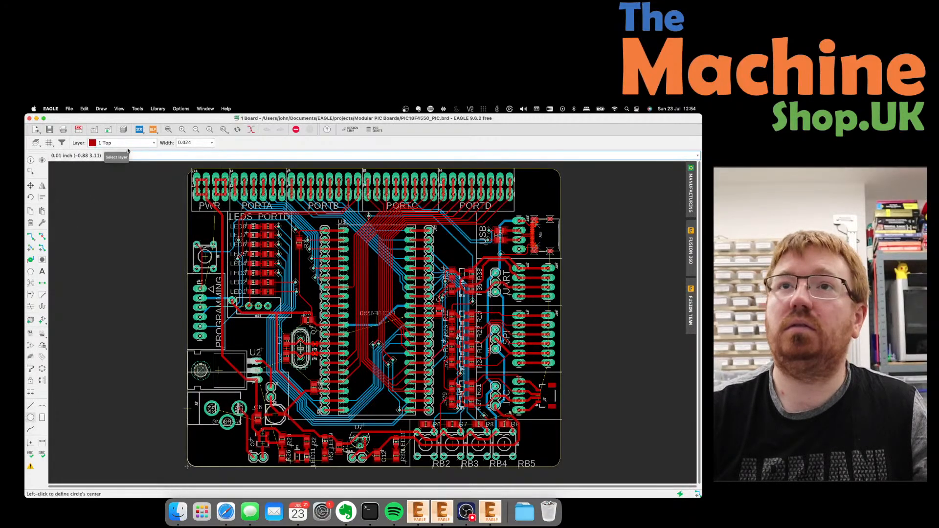
{"action": "left_click", "coordinate": [144, 142]}
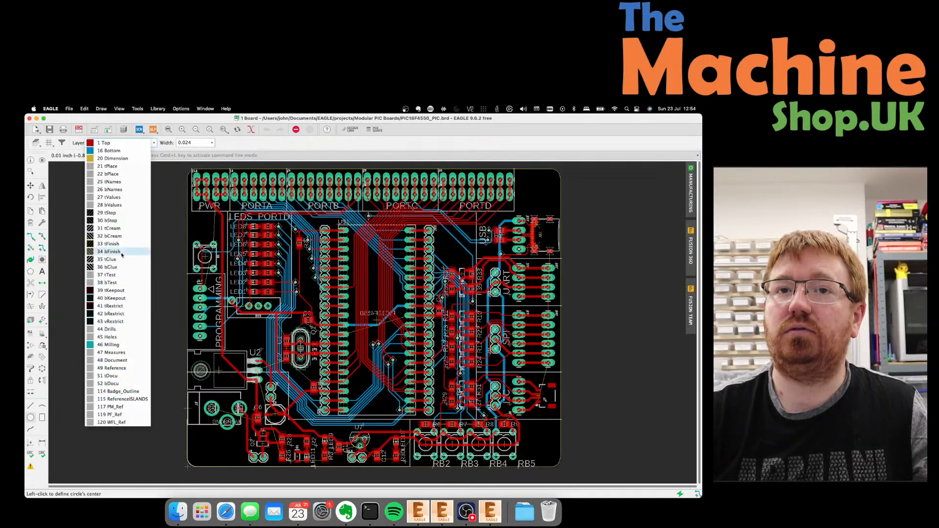
{"action": "left_click", "coordinate": [117, 331]}
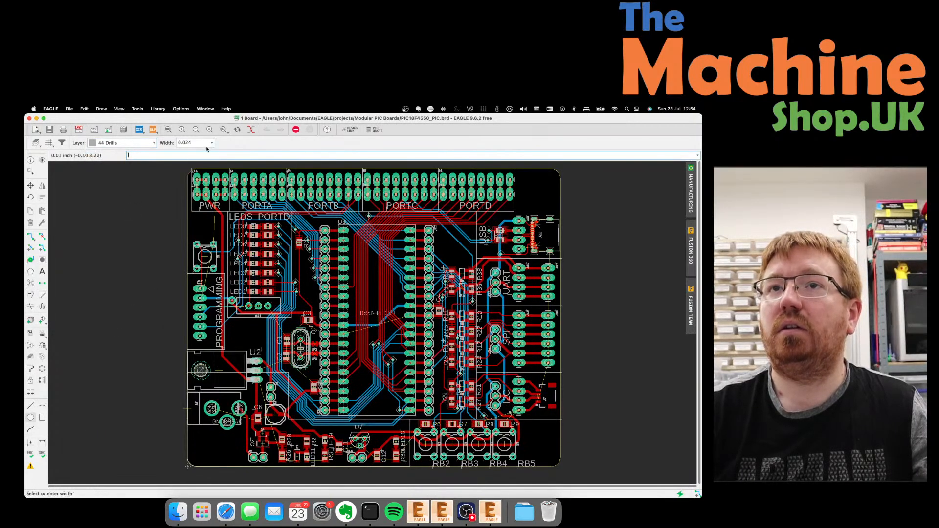
Switch the grid unit to millimetres and set the circle width to 3.5.
{"action": "left_click", "coordinate": [49, 143]}
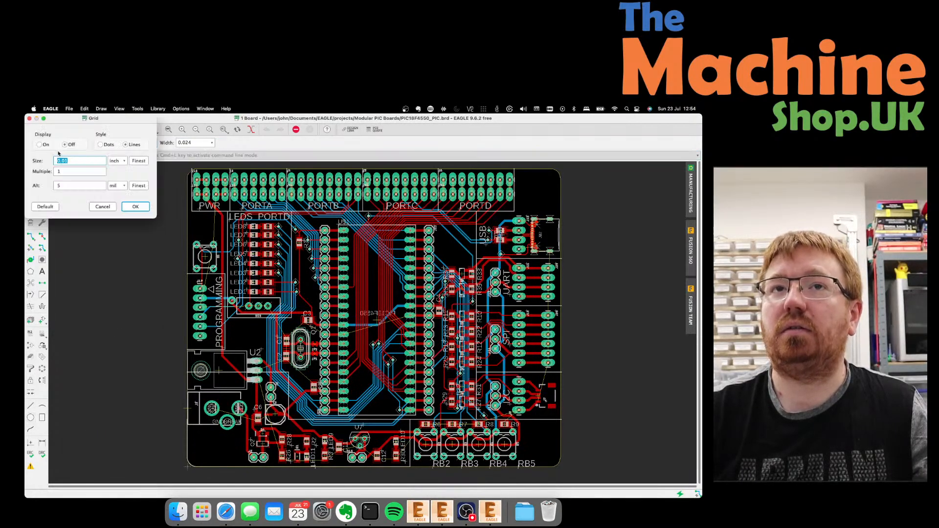
{"action": "left_click", "coordinate": [118, 162]}
{"action": "left_click", "coordinate": [118, 151]}
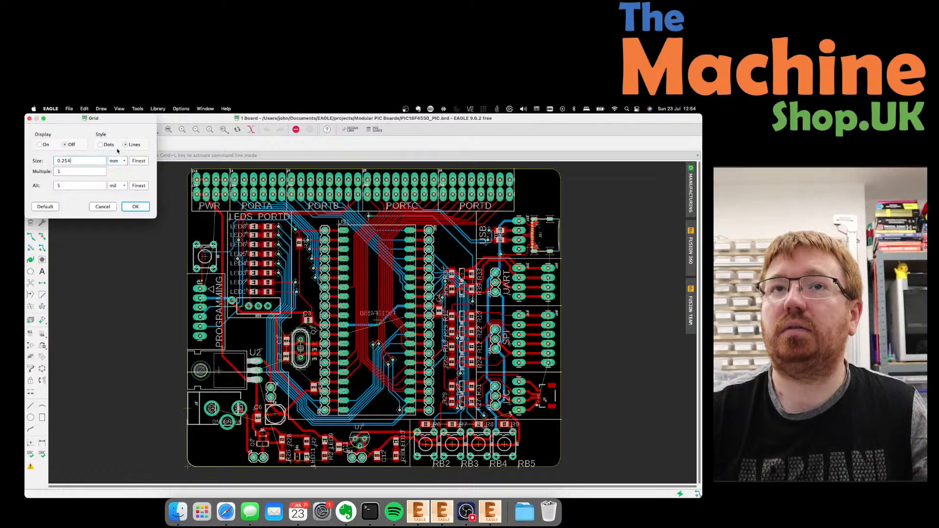
{"action": "left_click", "coordinate": [136, 207]}
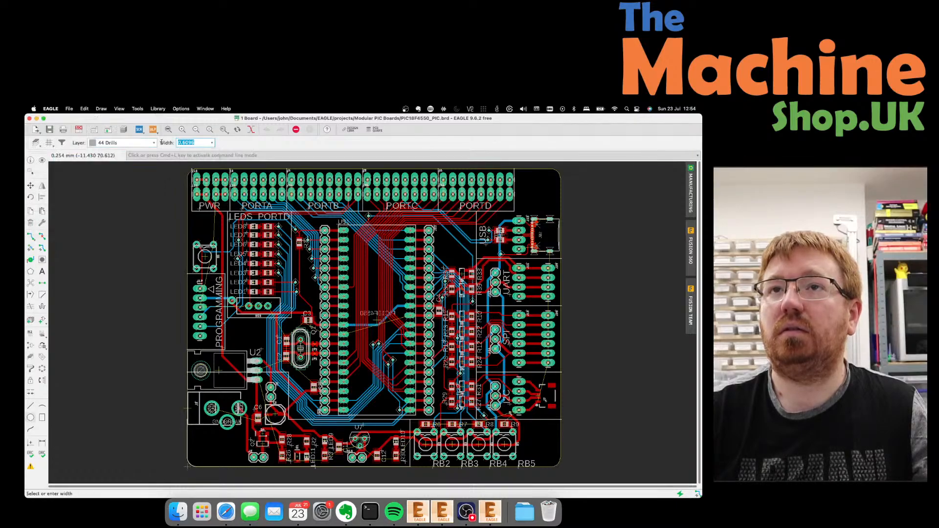
{"action": "type", "text": "3.5"}
{"action": "key", "text": "Return"}
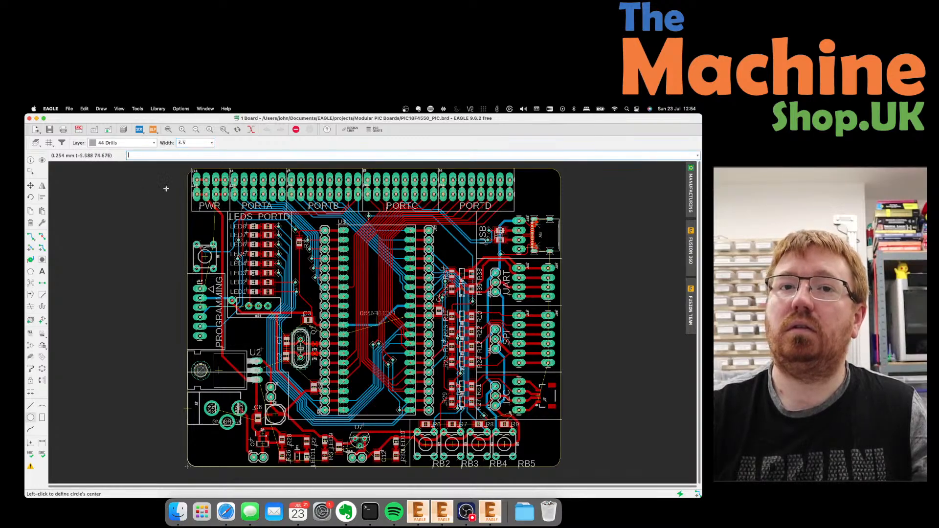
Start the Hole tool, place a trial hole, and set the drill size to 3.5.
{"action": "left_click", "coordinate": [41, 260]}
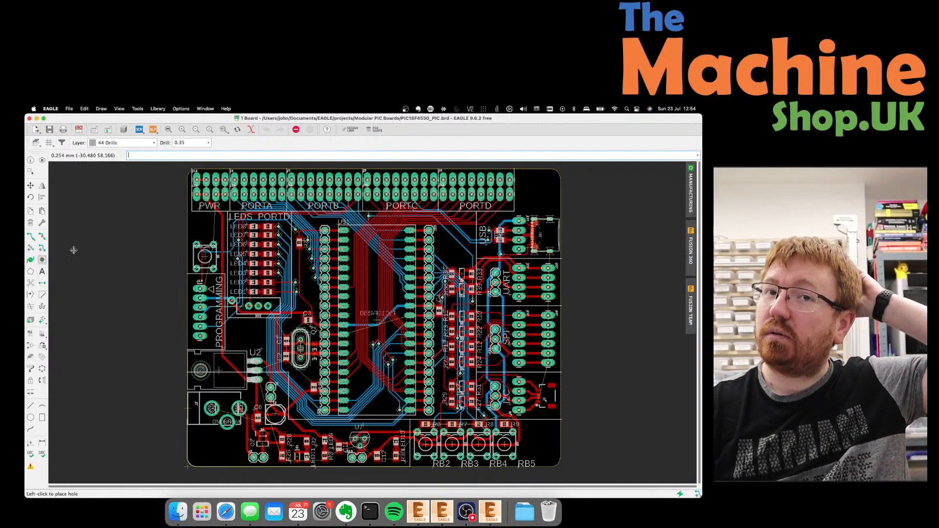
{"action": "left_click", "coordinate": [142, 176]}
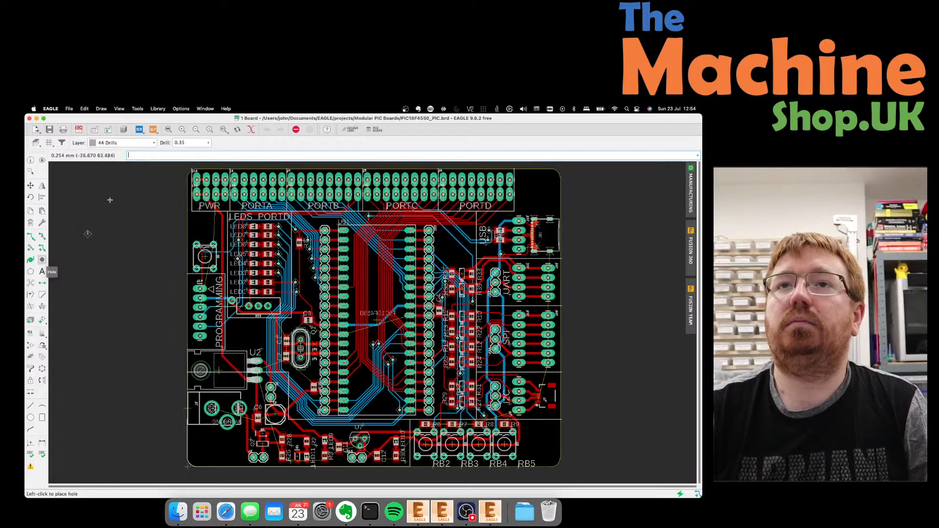
{"action": "double_click", "coordinate": [185, 144]}
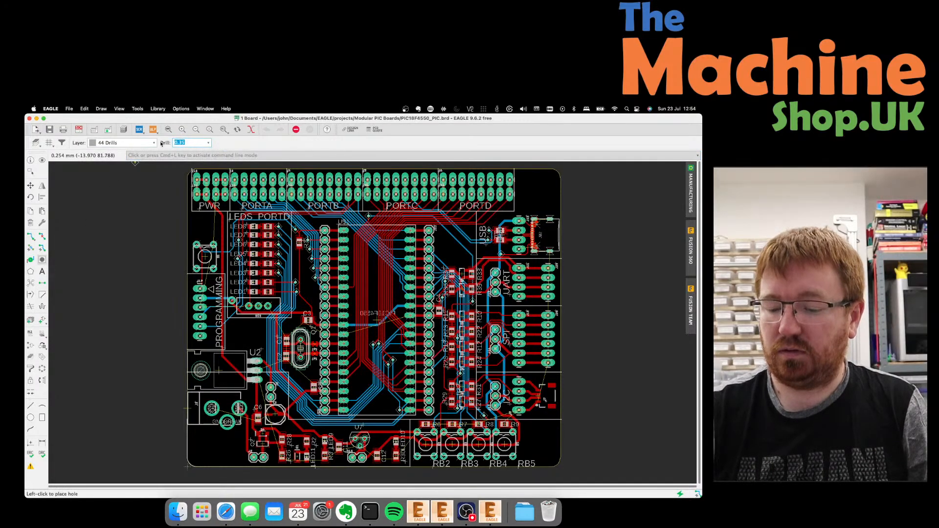
{"action": "type", "text": "3.5"}
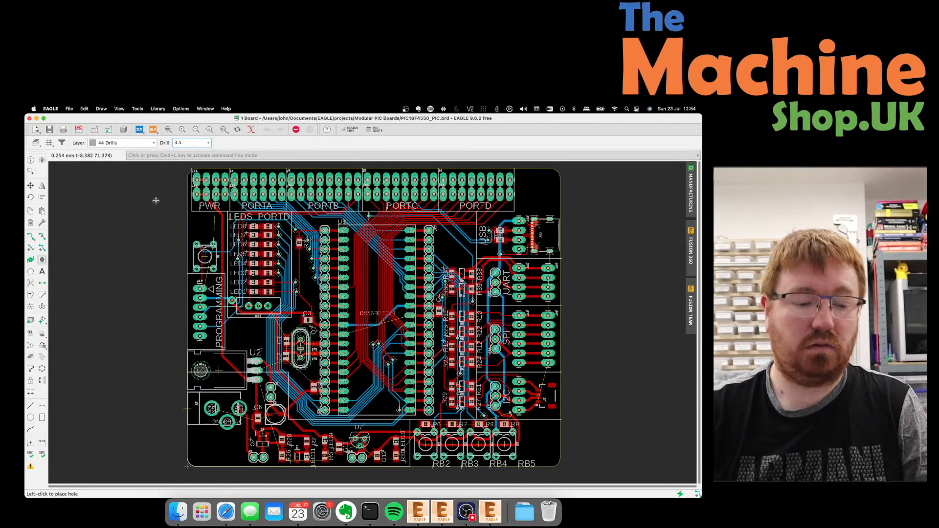
{"action": "key", "text": "Return"}
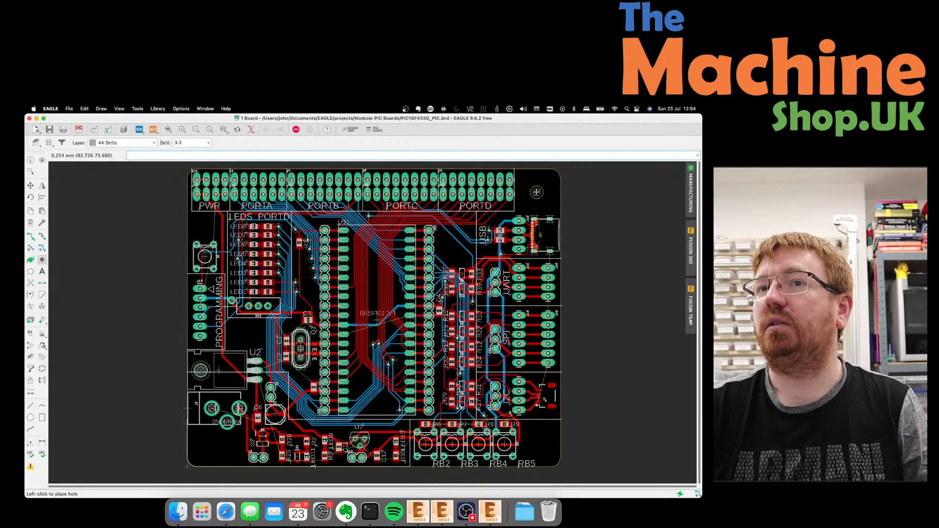
Place 3.5 mm holes at the top-right, bottom-left and bottom-right board corners.
{"action": "left_click", "coordinate": [537, 192]}
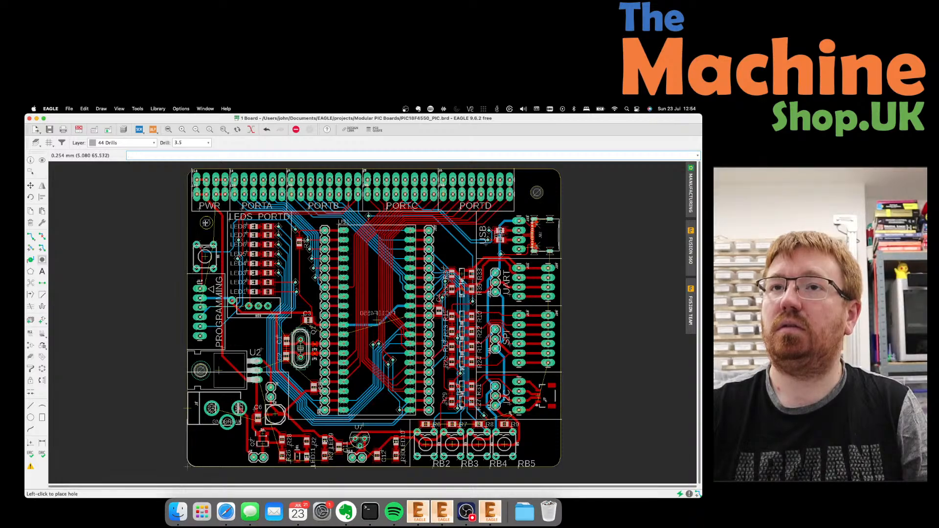
{"action": "left_click", "coordinate": [205, 222]}
{"action": "left_click", "coordinate": [208, 346]}
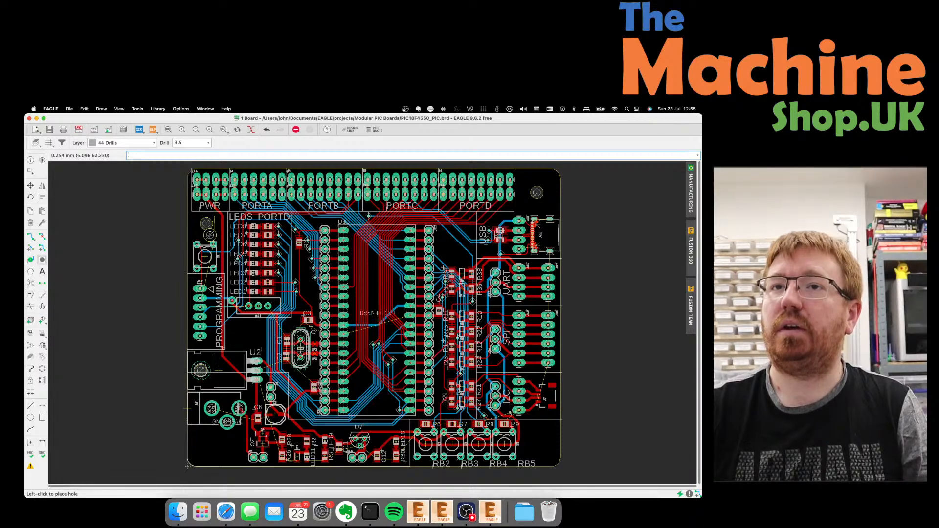
{"action": "scroll", "coordinate": [219, 410], "scroll_direction": "up", "scroll_amount": 1}
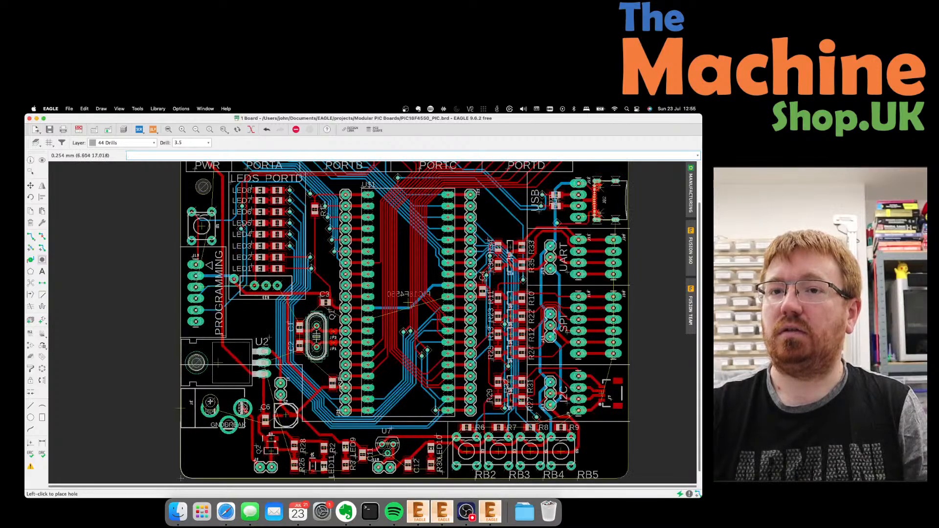
{"action": "scroll", "coordinate": [211, 402], "scroll_direction": "down", "scroll_amount": 1}
{"action": "scroll", "coordinate": [211, 400], "scroll_direction": "down", "scroll_amount": 1}
{"action": "scroll", "coordinate": [211, 402], "scroll_direction": "up", "scroll_amount": 1}
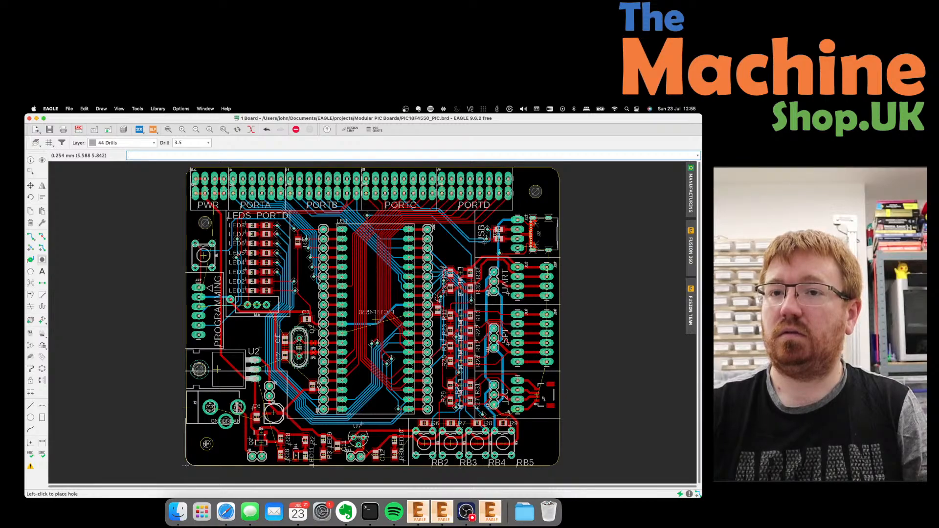
{"action": "left_click", "coordinate": [207, 443]}
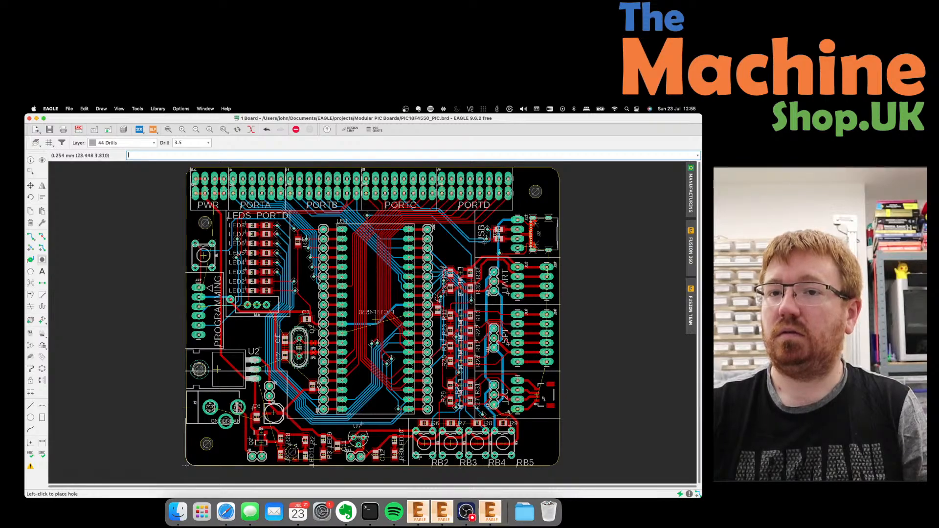
{"action": "left_click", "coordinate": [537, 441]}
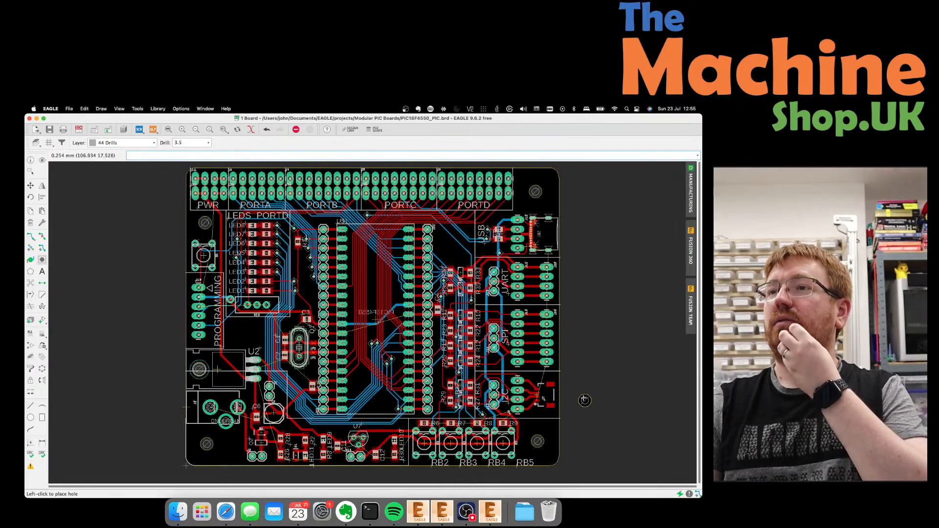
{"action": "key", "text": "Escape"}
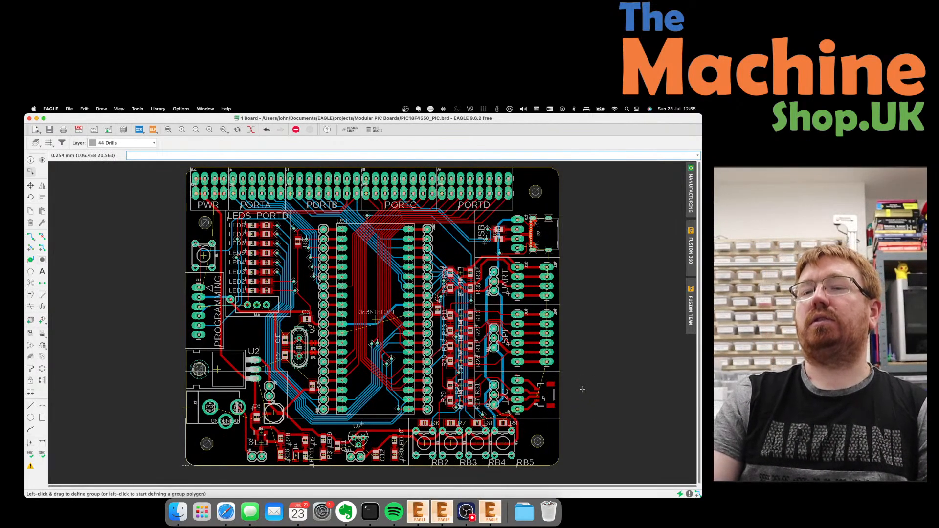